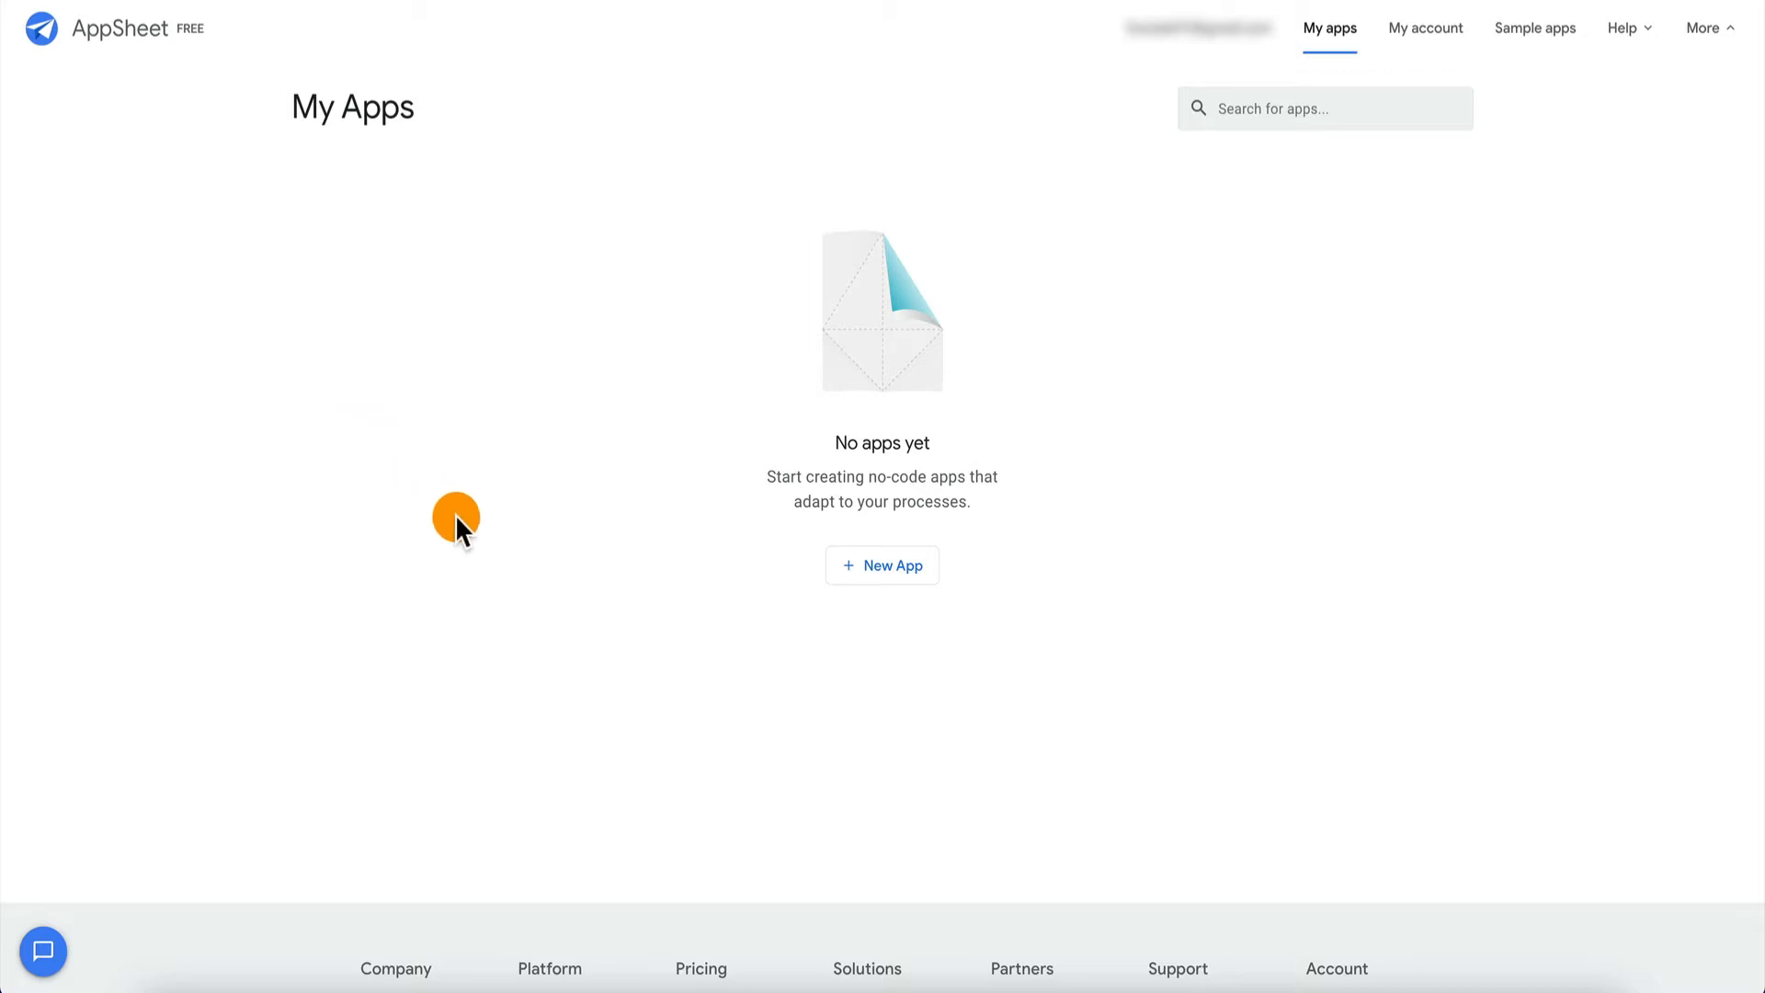
Create a new app starting from an idea, choosing the suggested products as its kind of data.
click(899, 566)
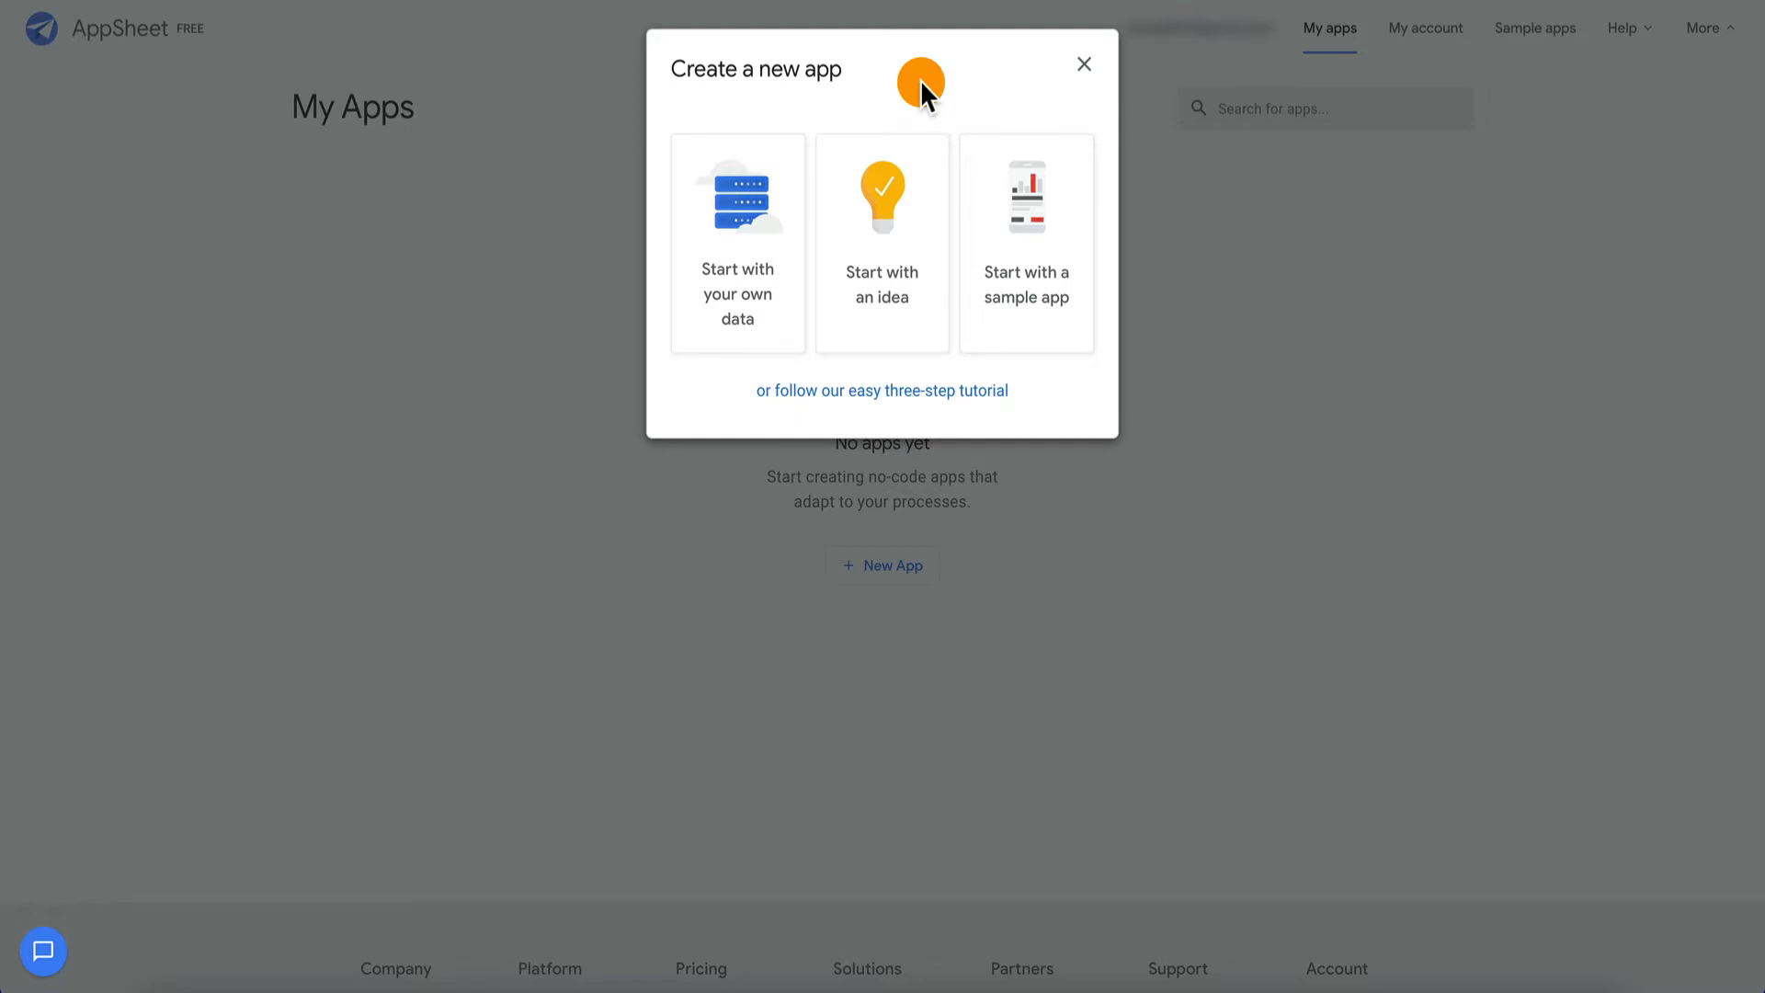
click(890, 221)
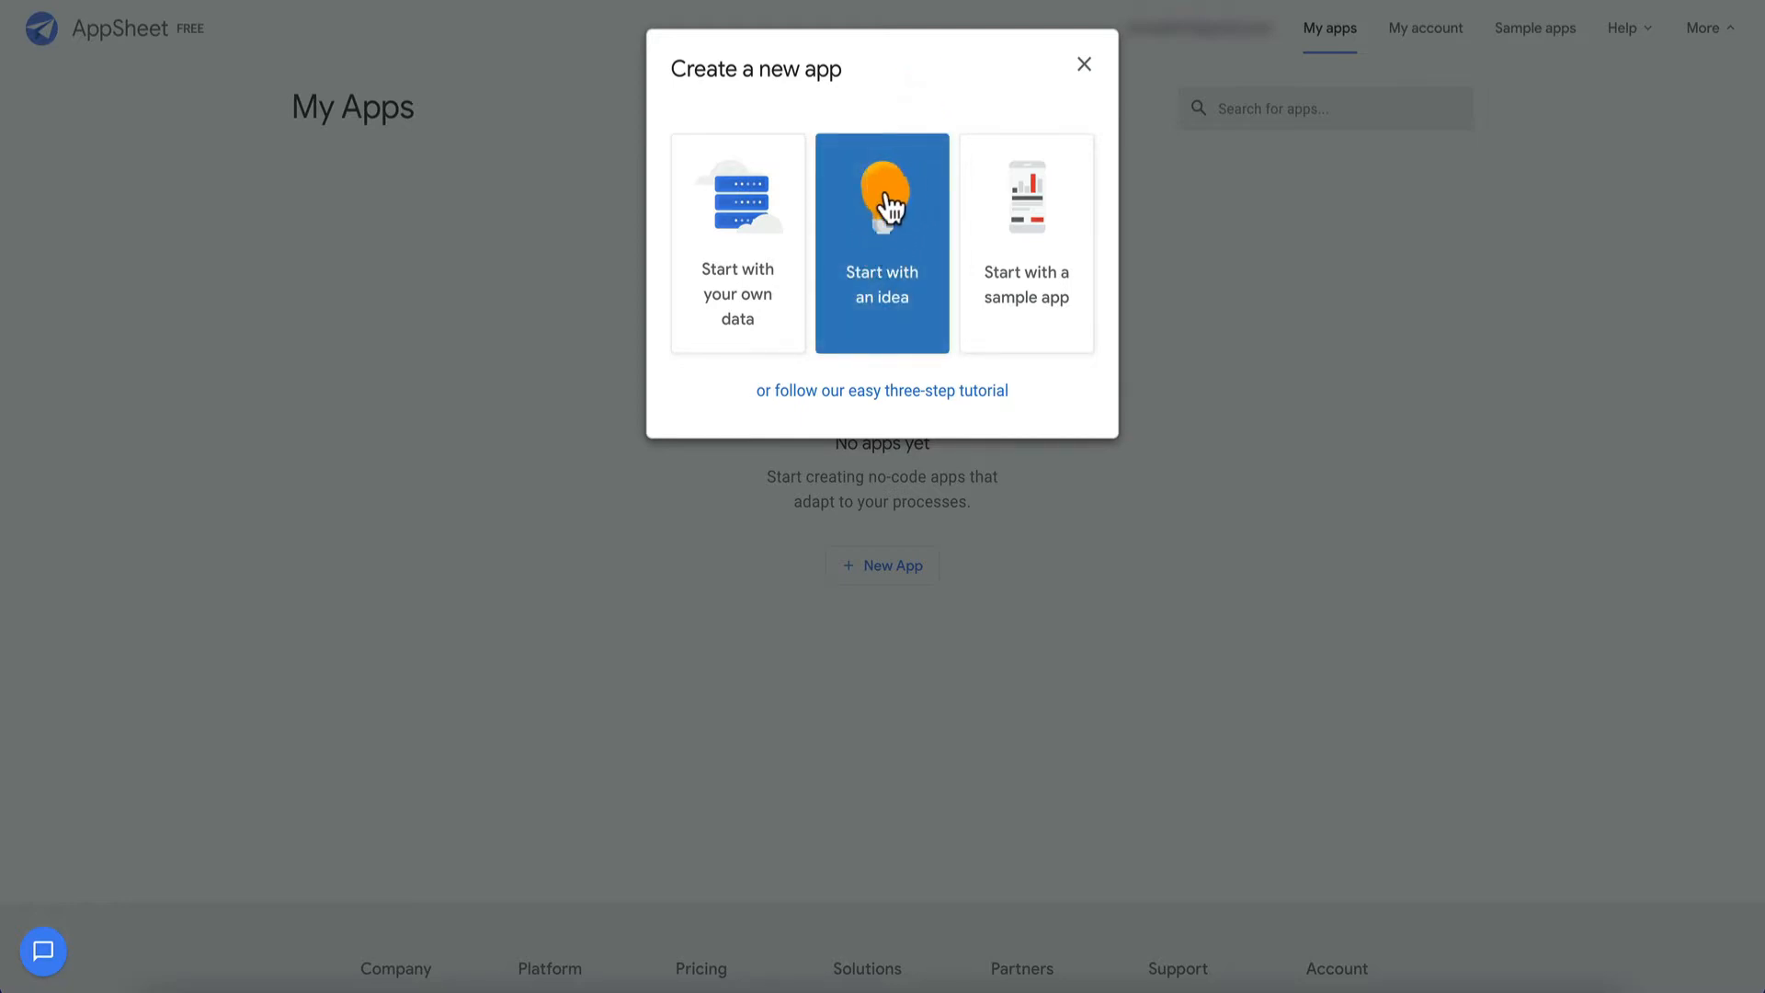
click(736, 231)
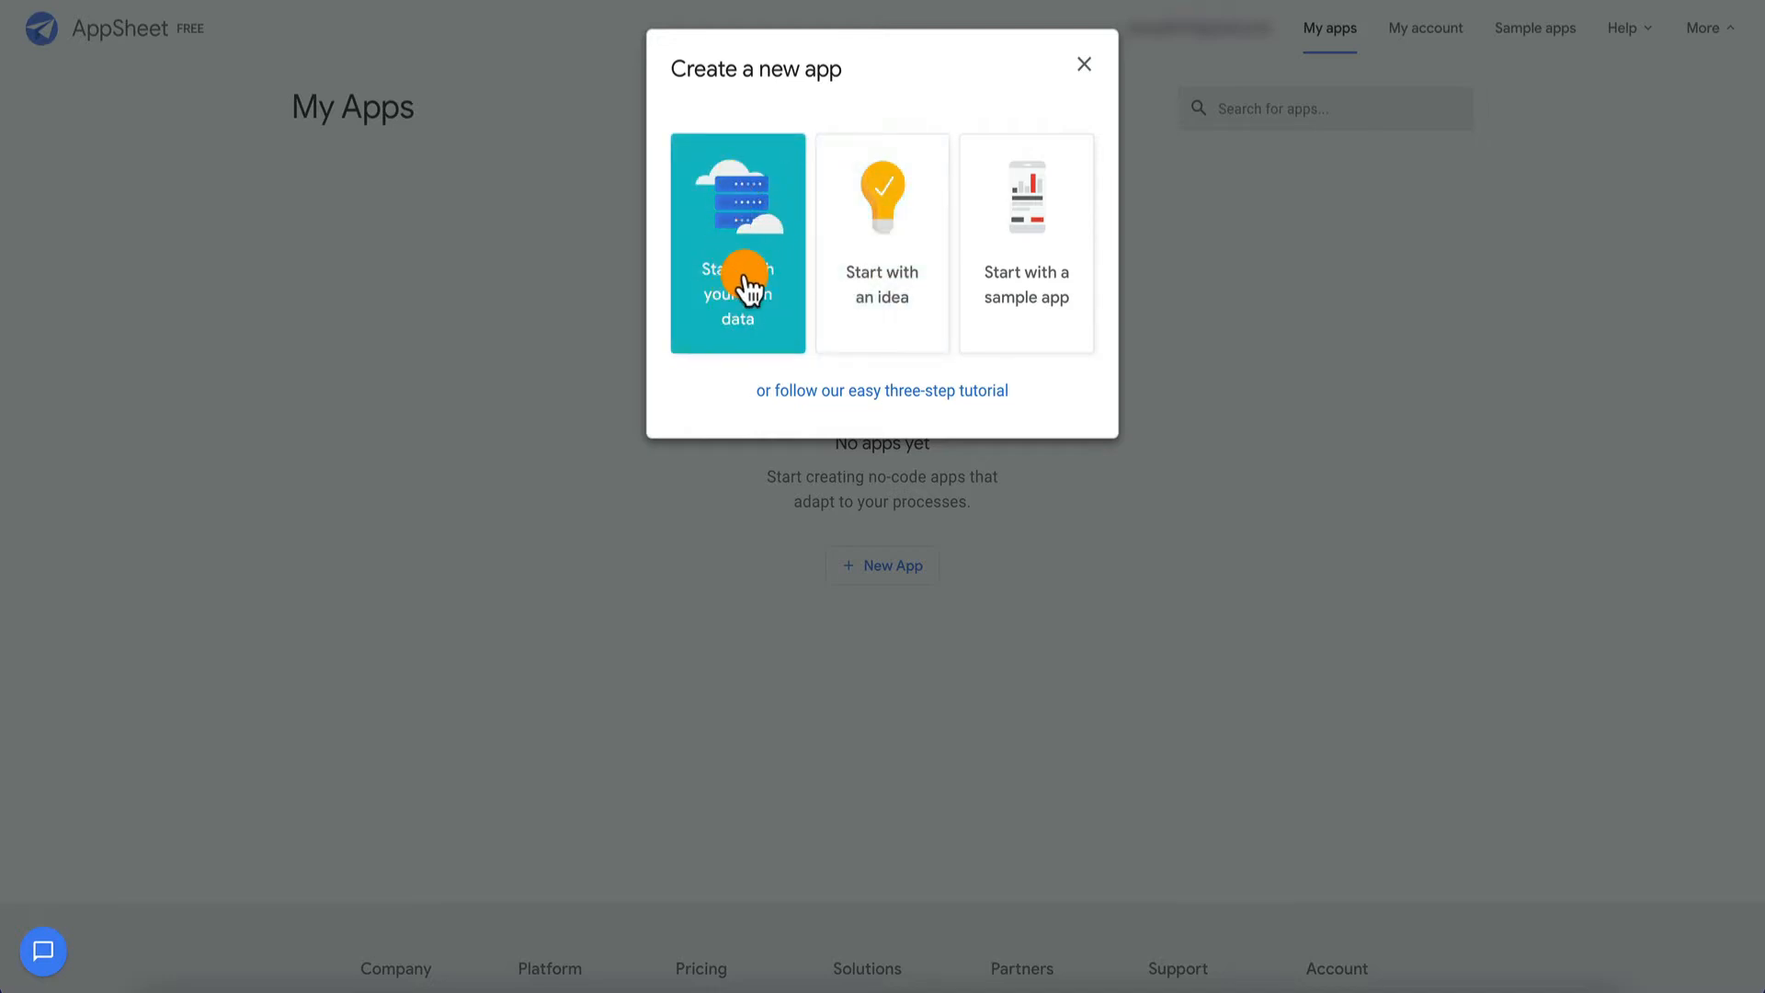
click(889, 228)
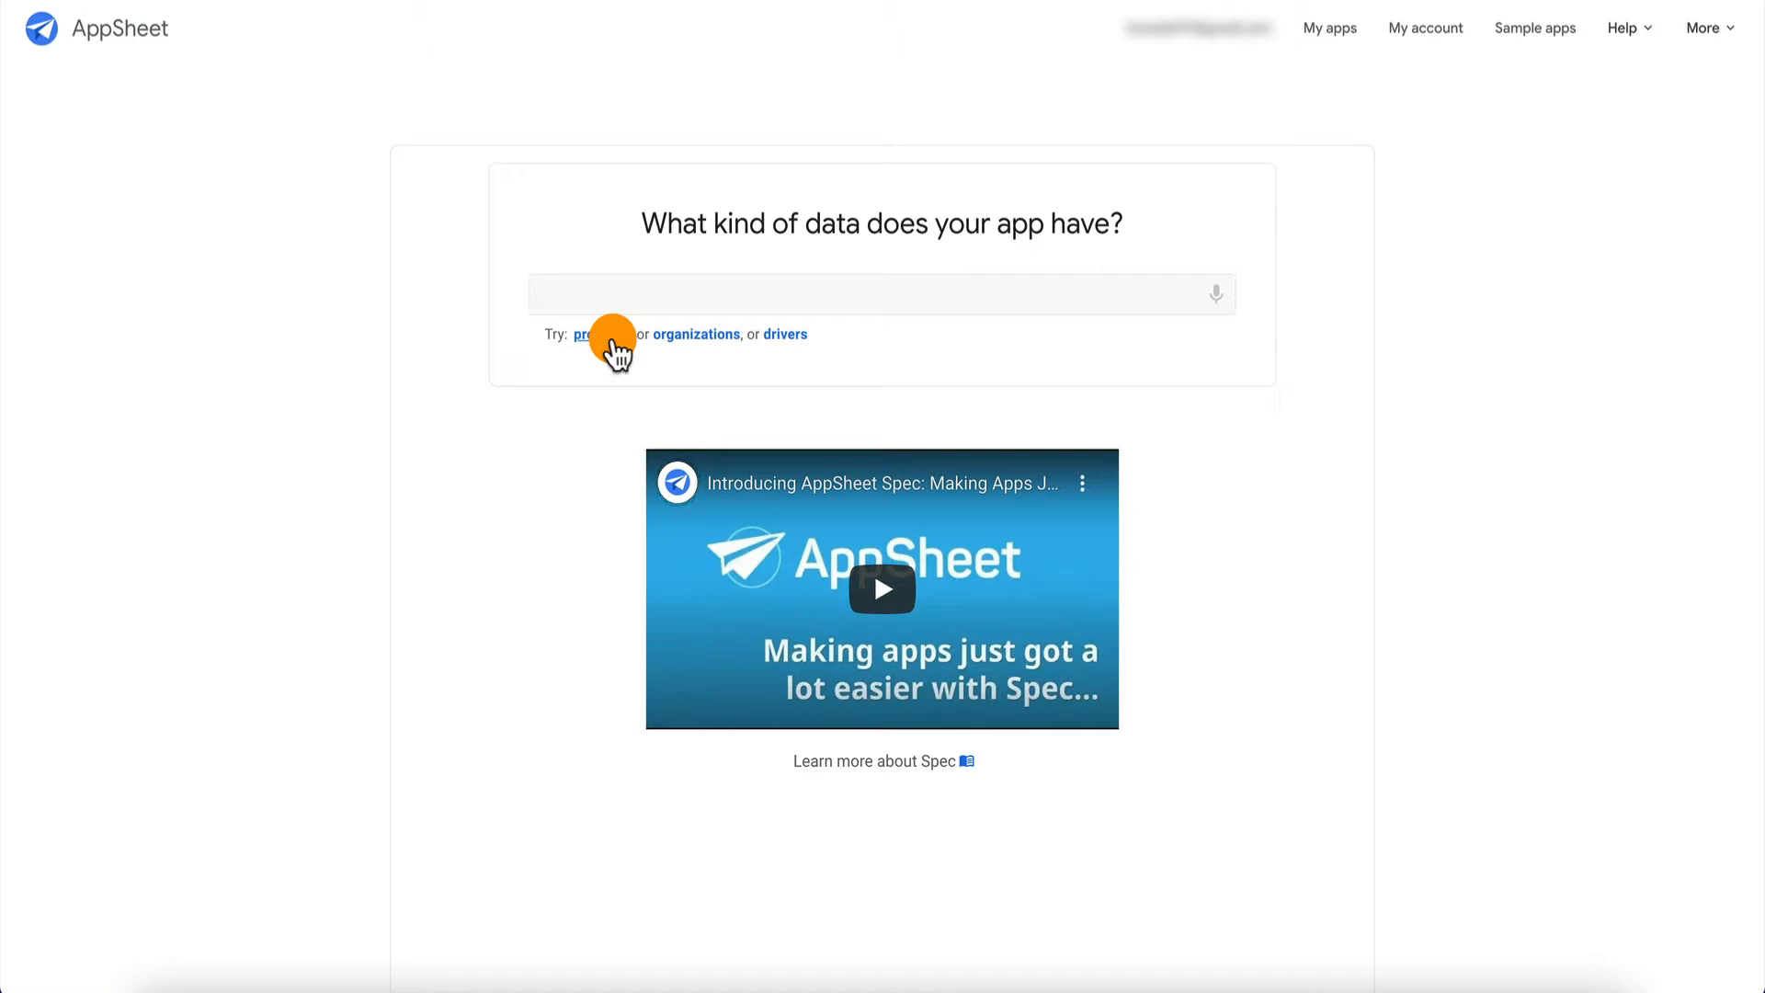
click(612, 337)
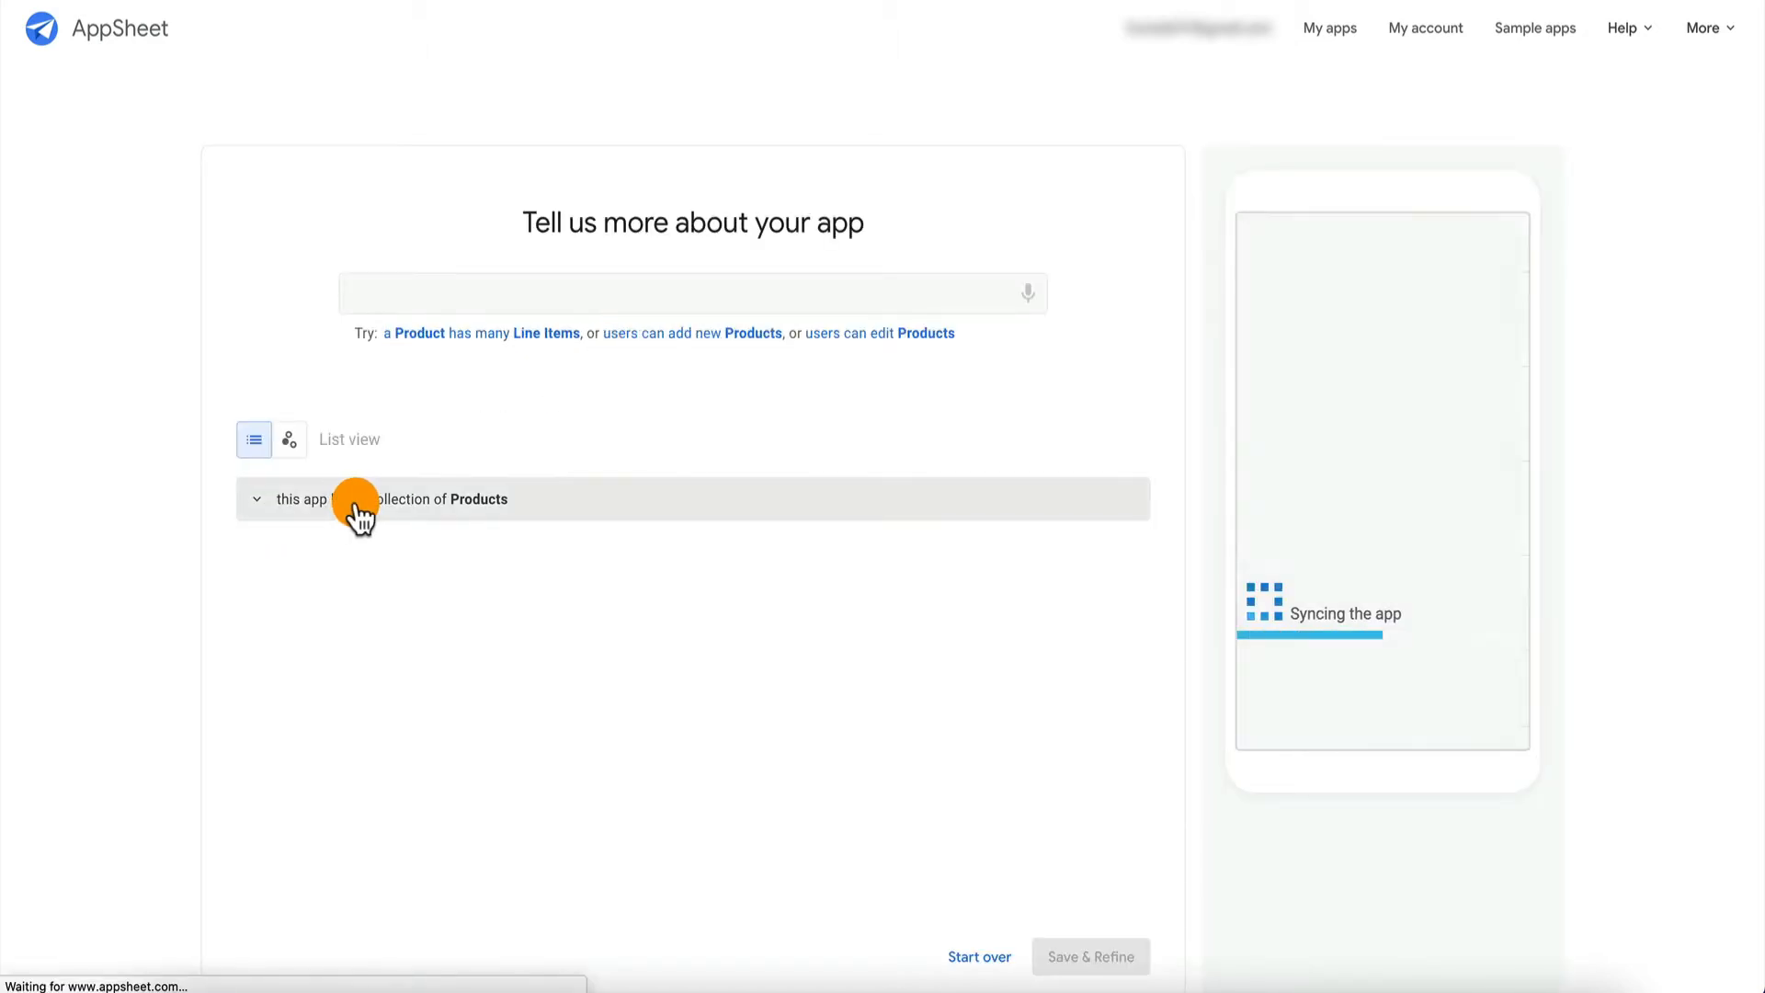
Review the properties listed under the Products collection and remove that collection from the app's specification.
click(291, 505)
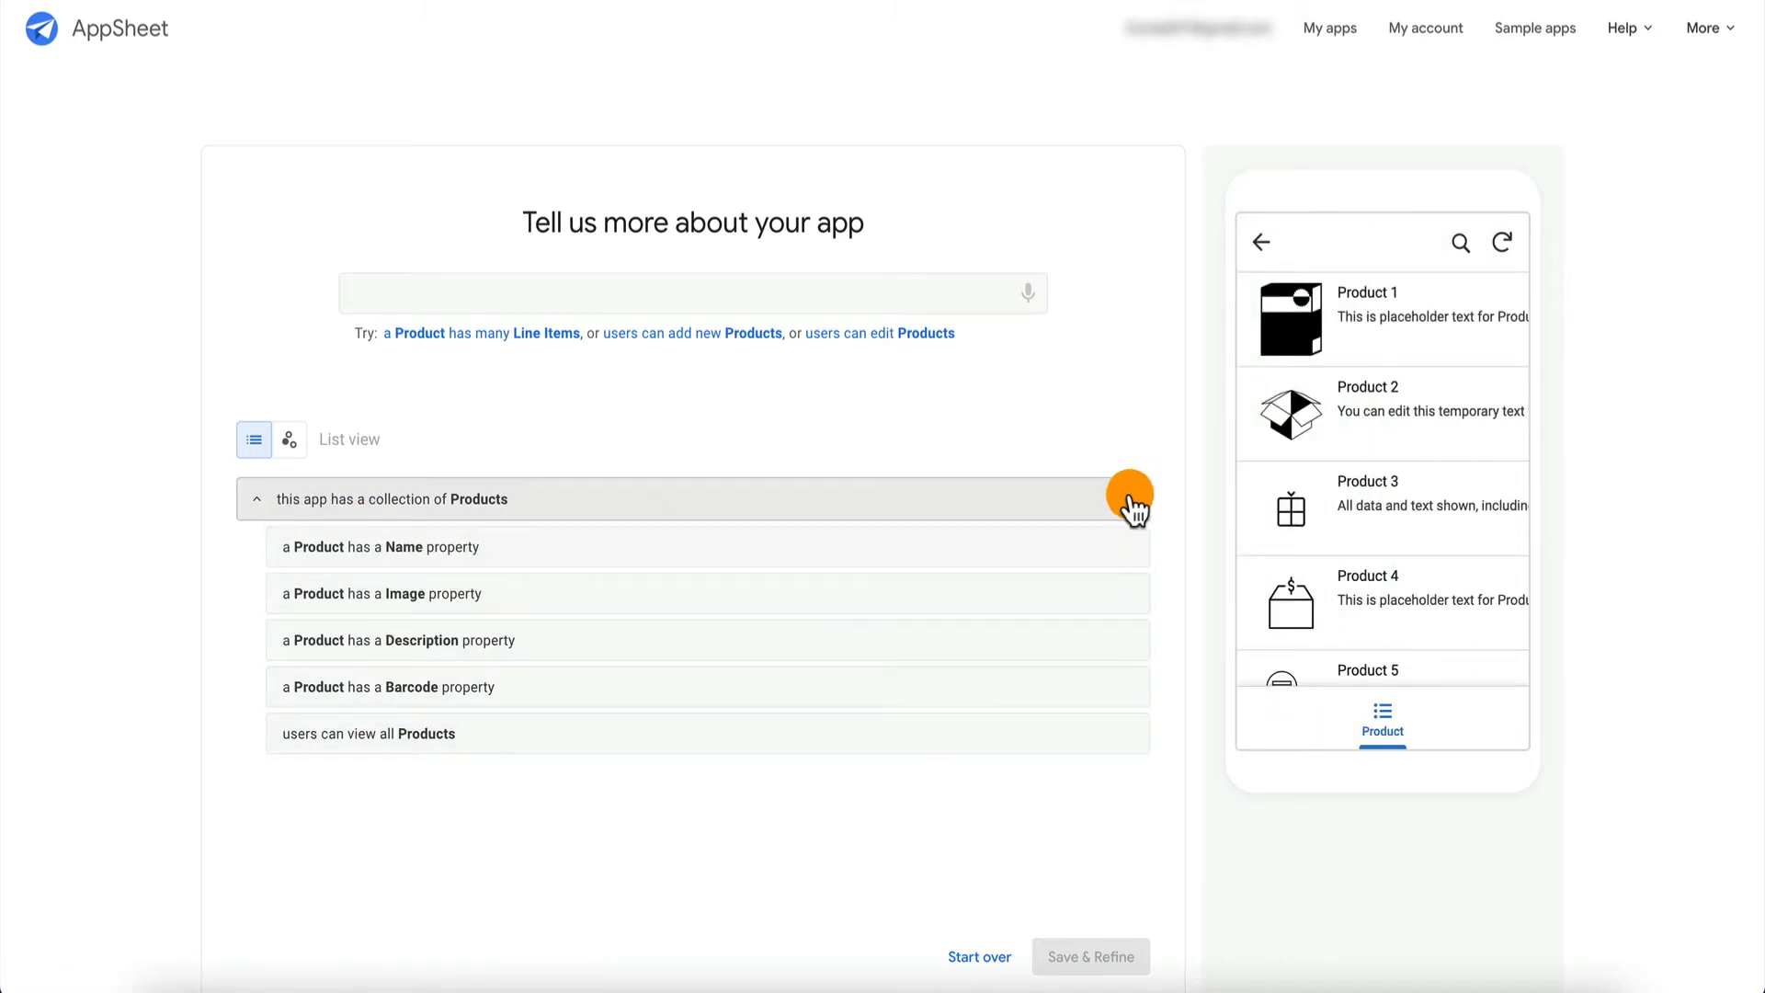
click(696, 557)
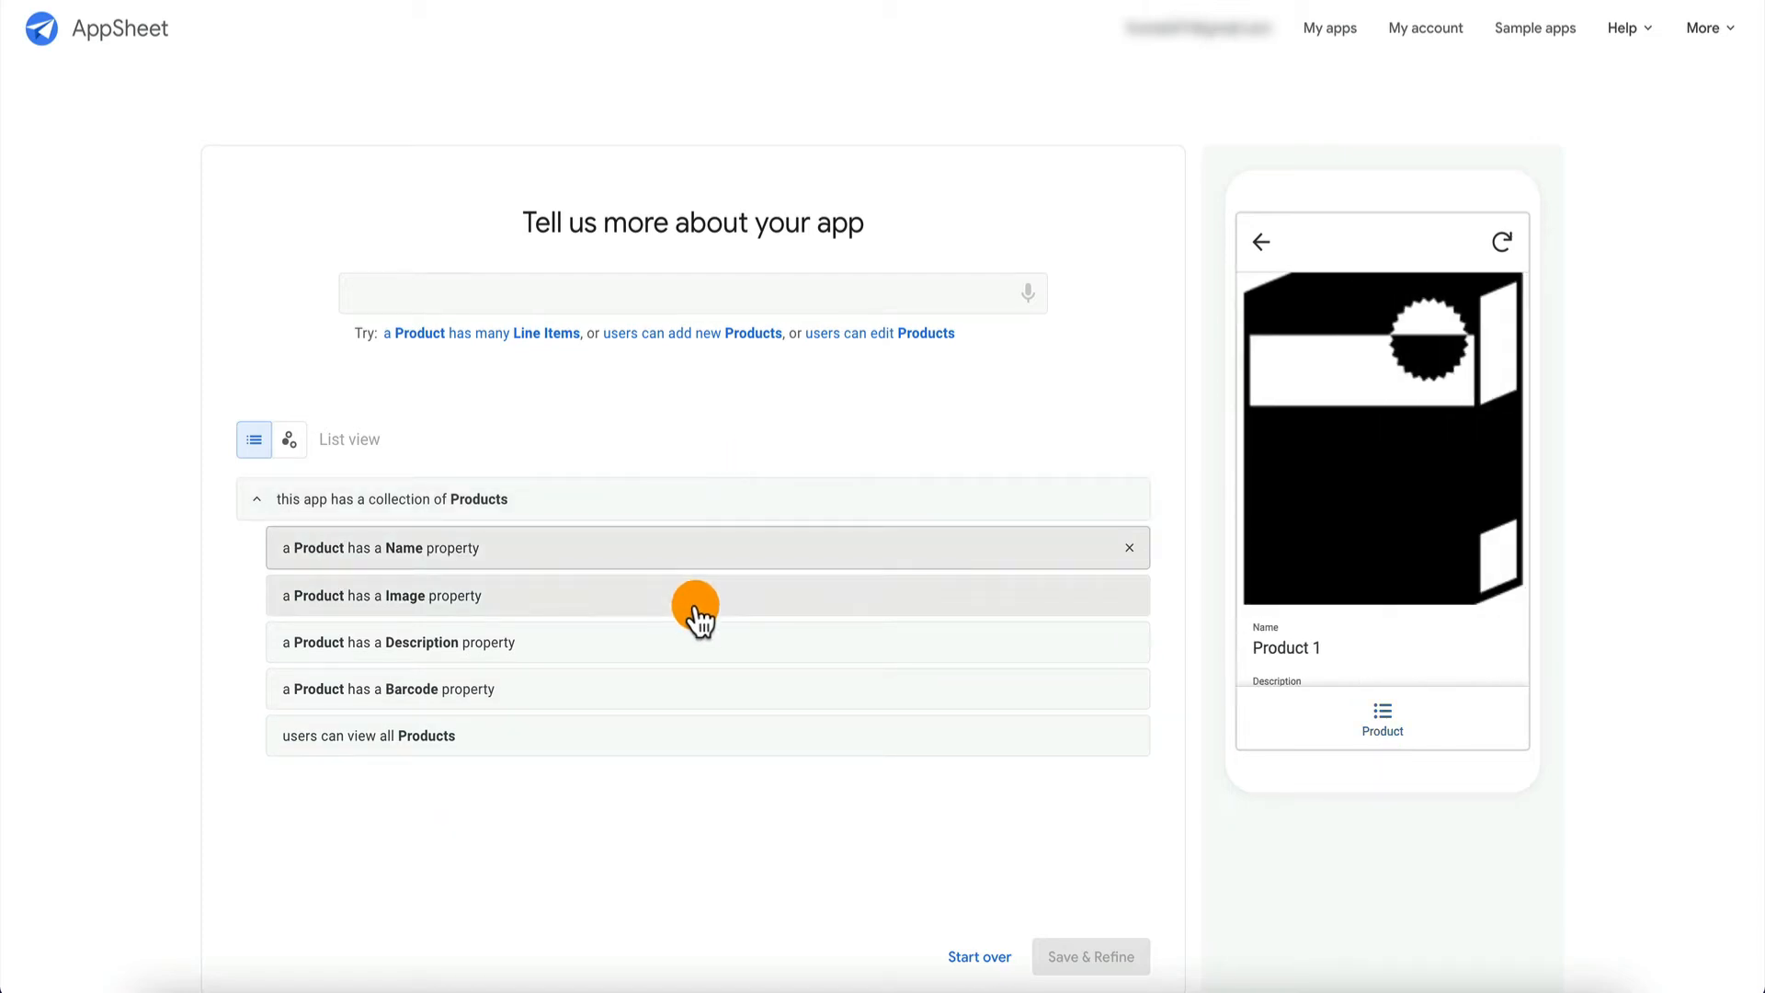
click(764, 501)
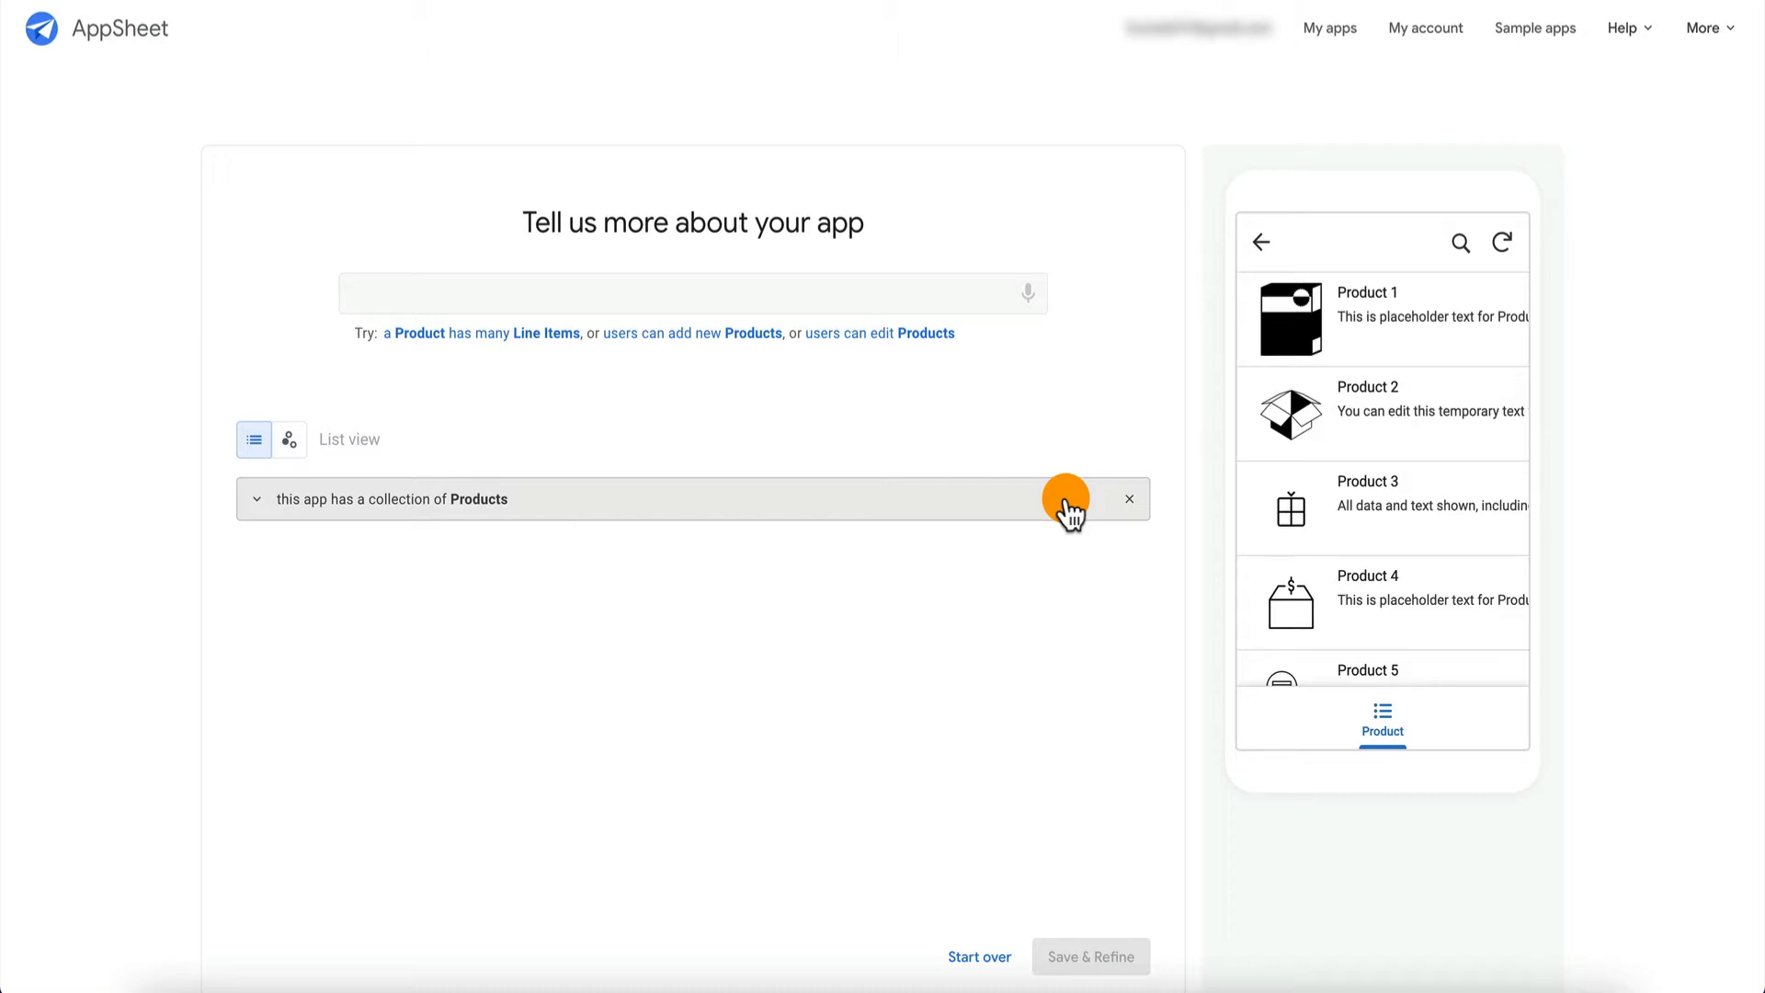
click(1131, 501)
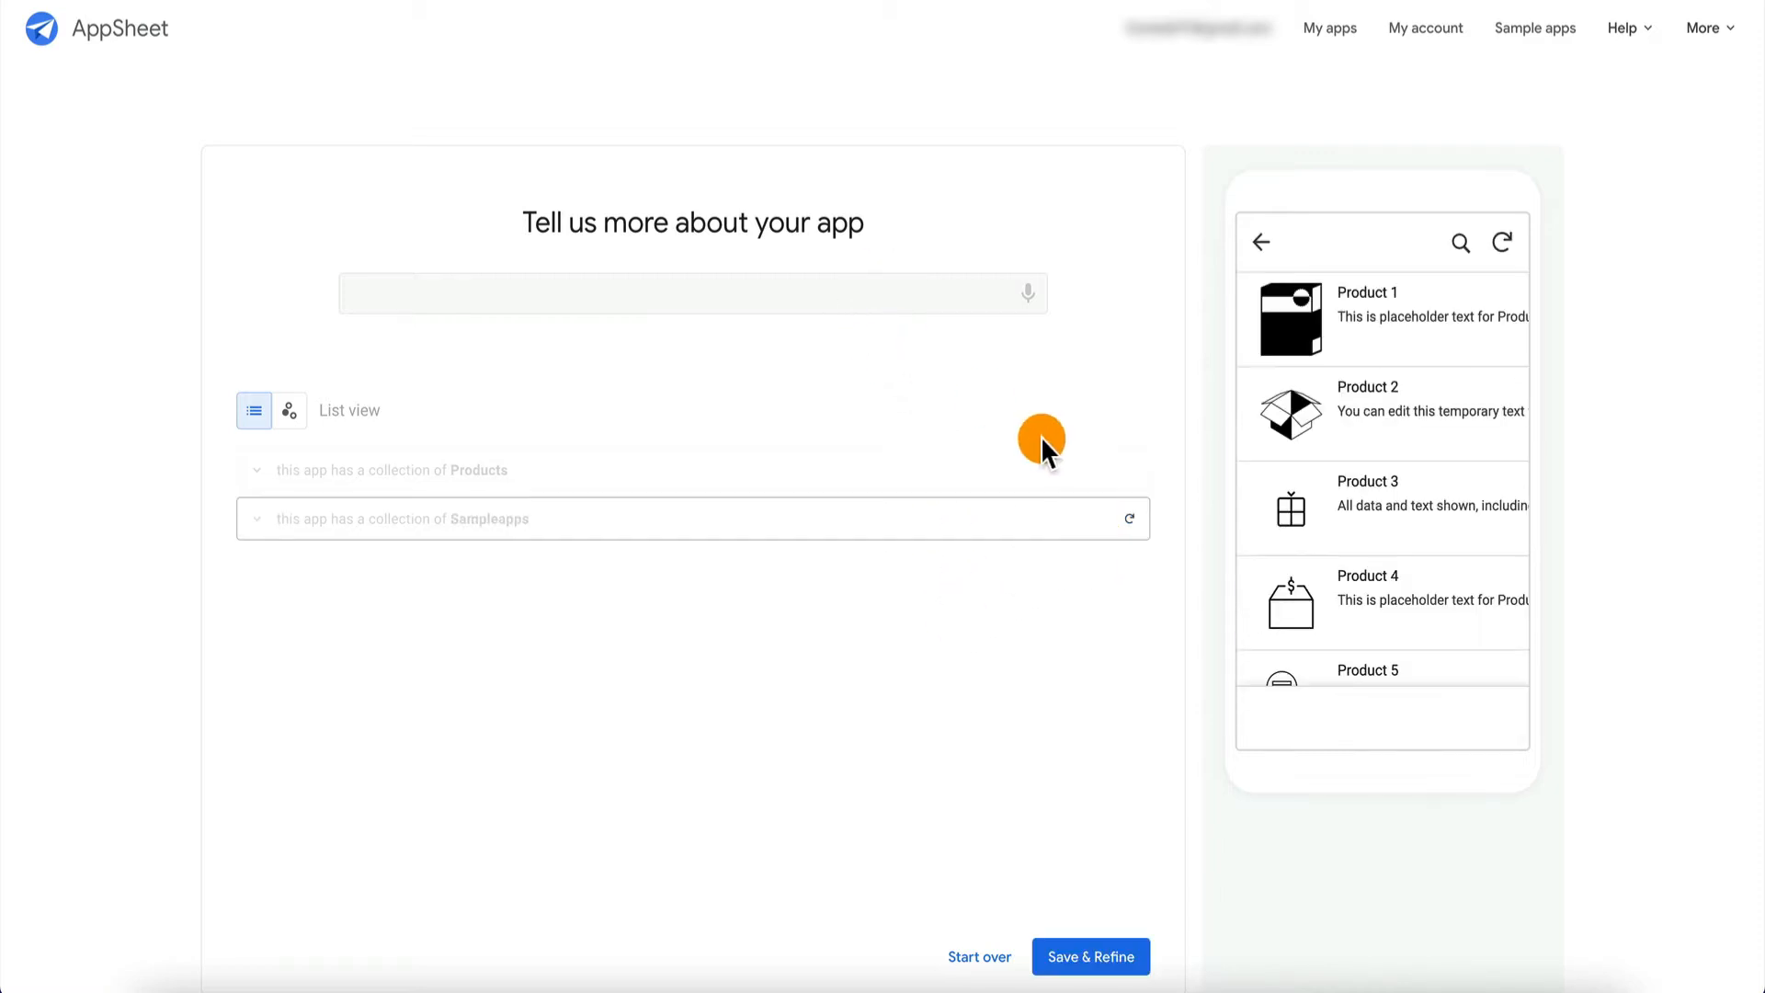
Save the app for refinement under the name SampleApp and dismiss the welcome message so that it is not shown again.
click(1129, 962)
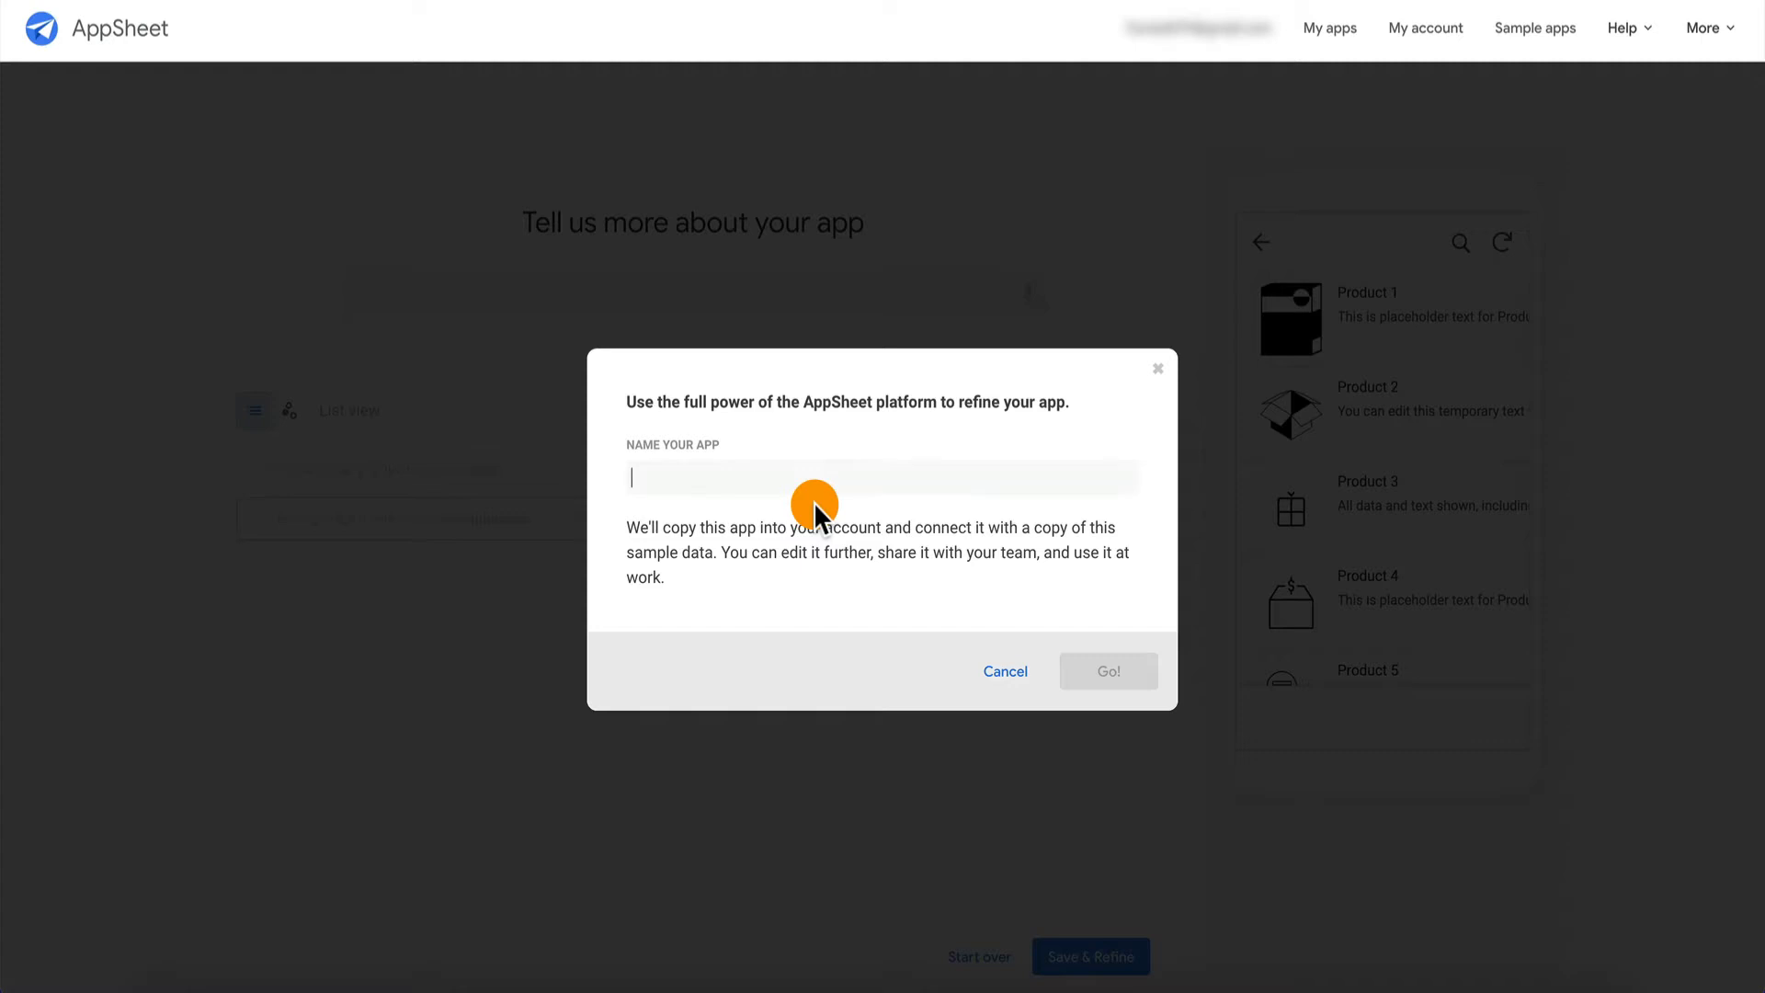
text(SampleApp)
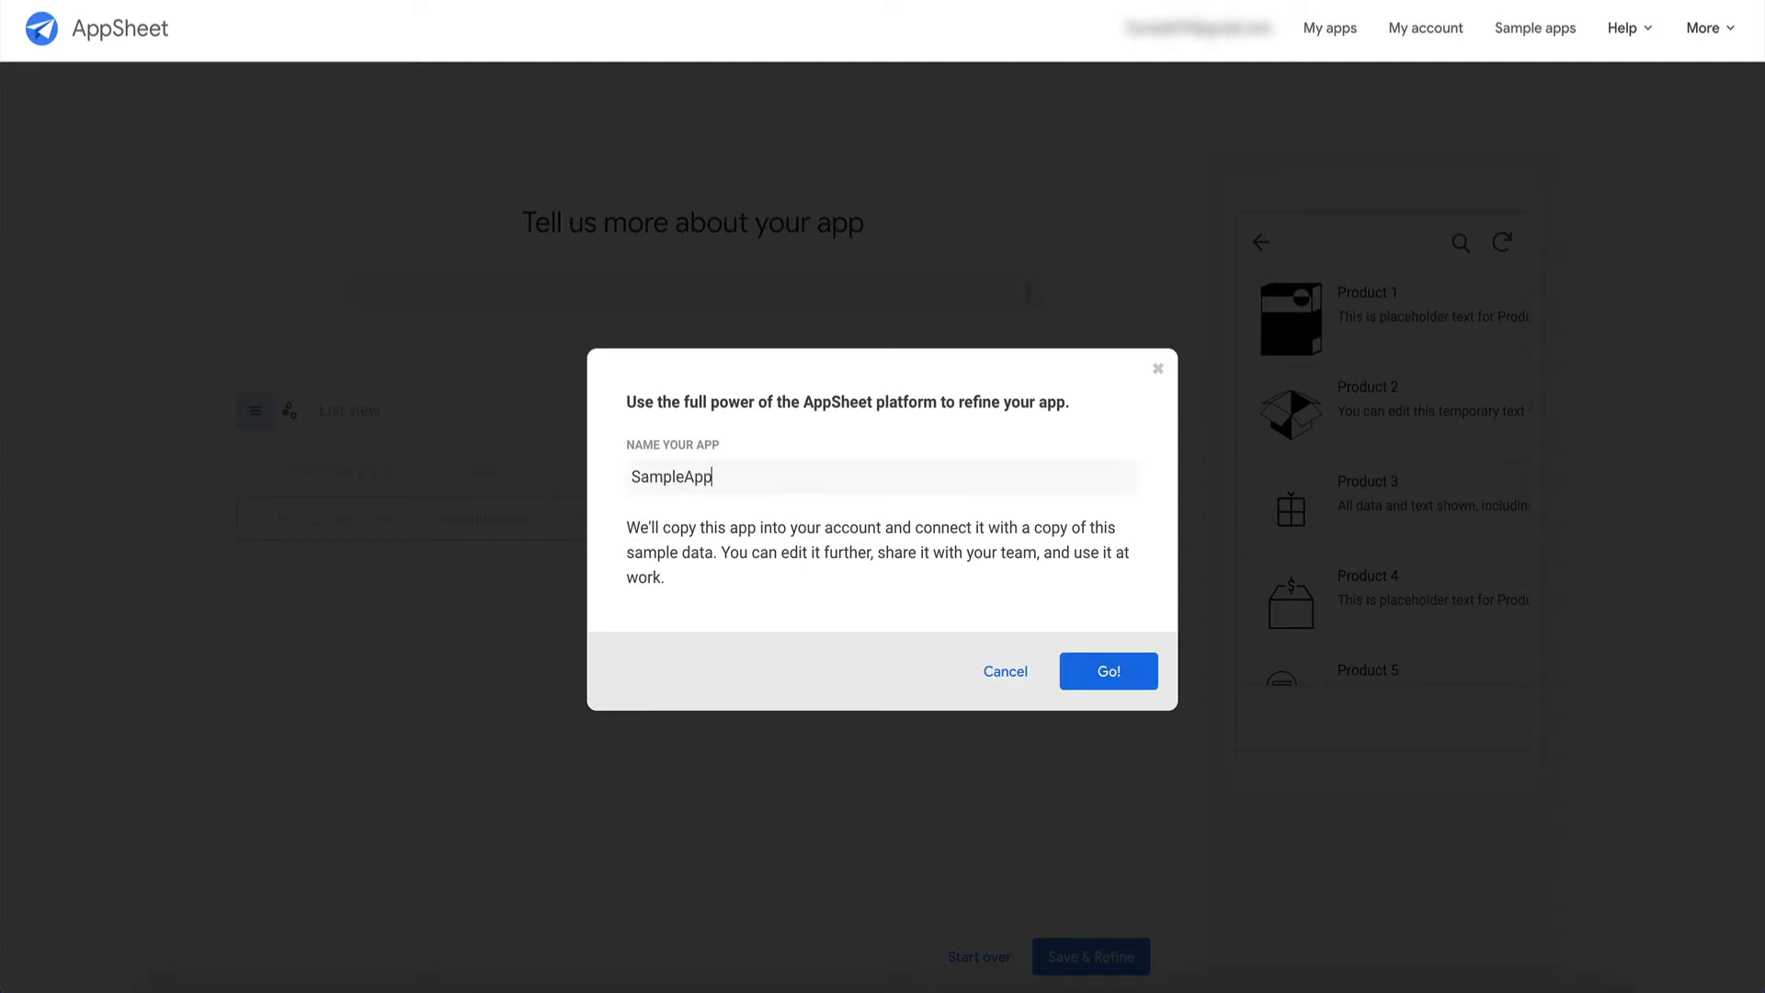
click(1104, 675)
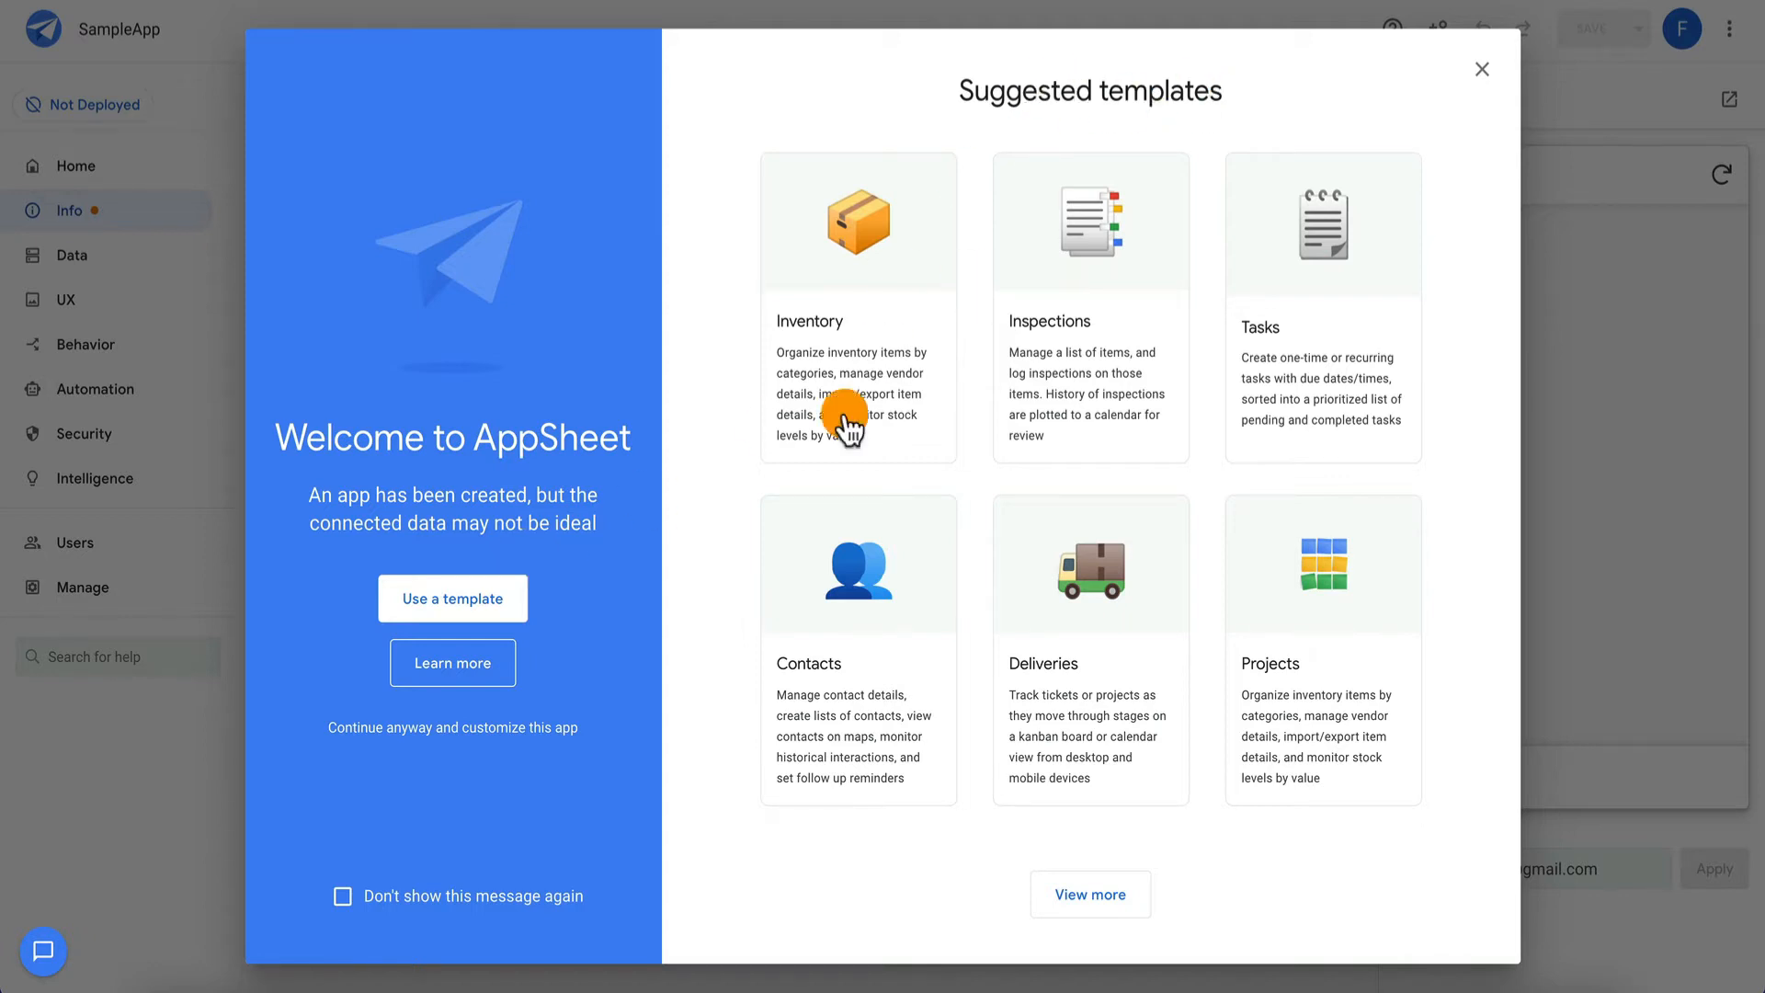
click(374, 894)
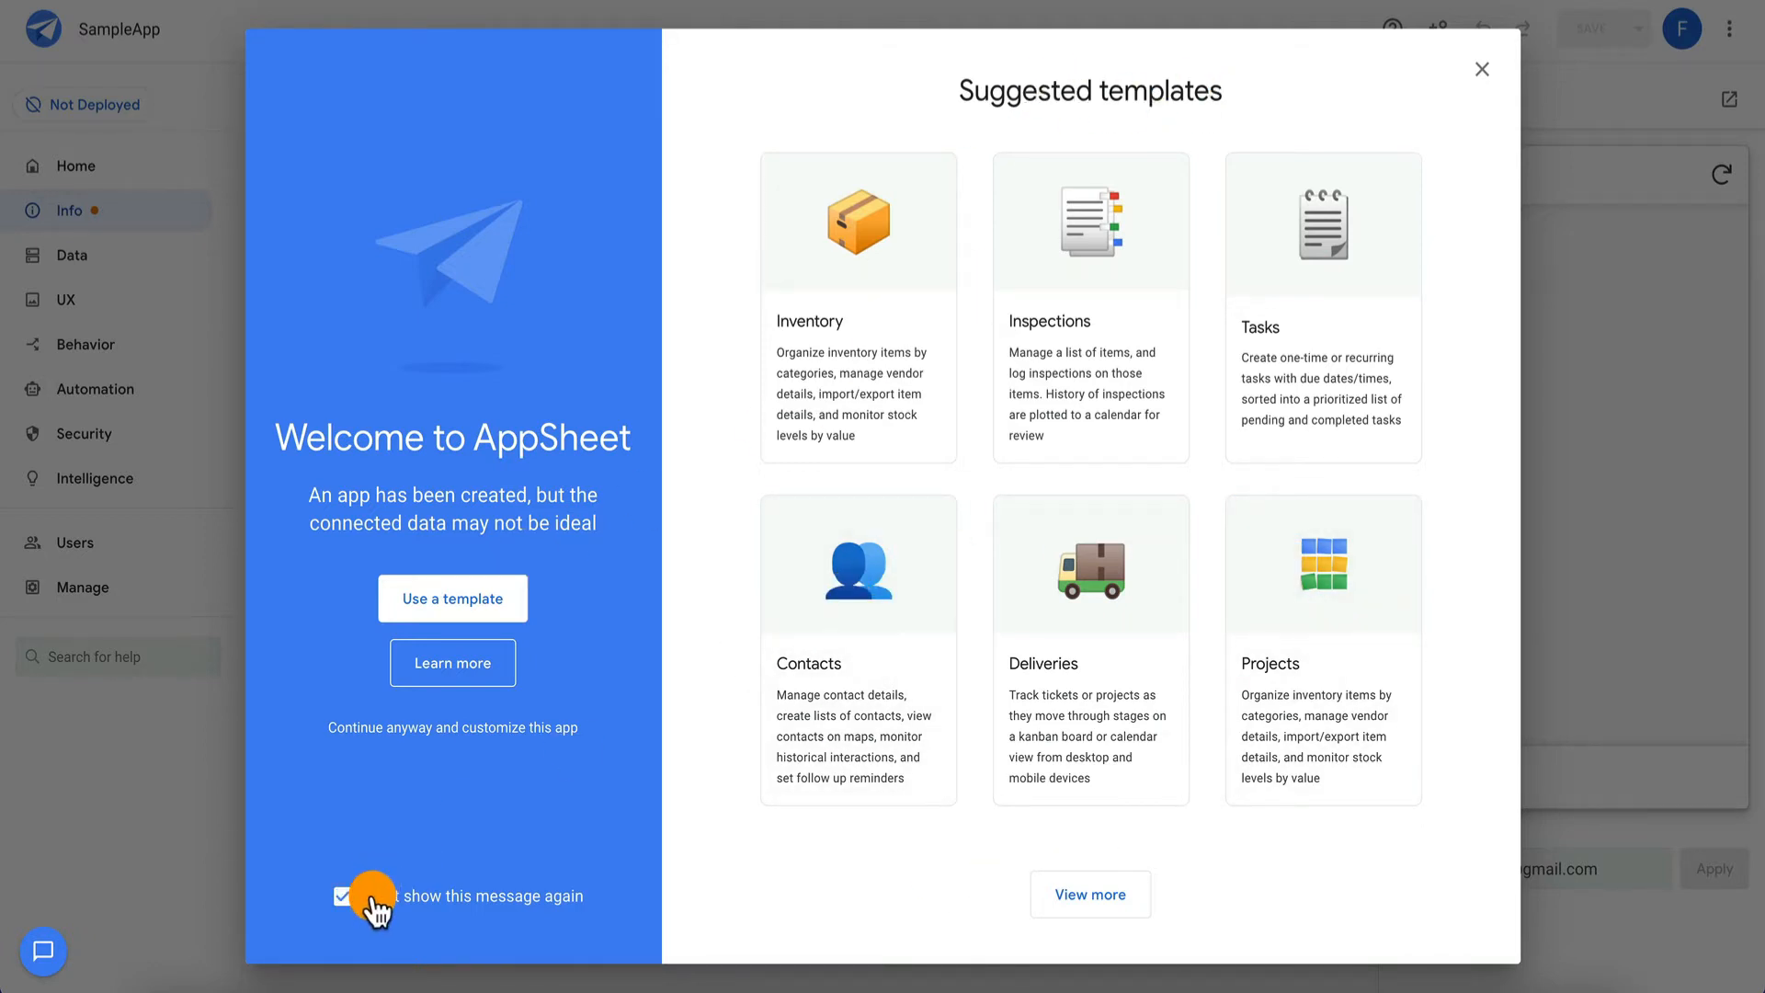
click(1633, 78)
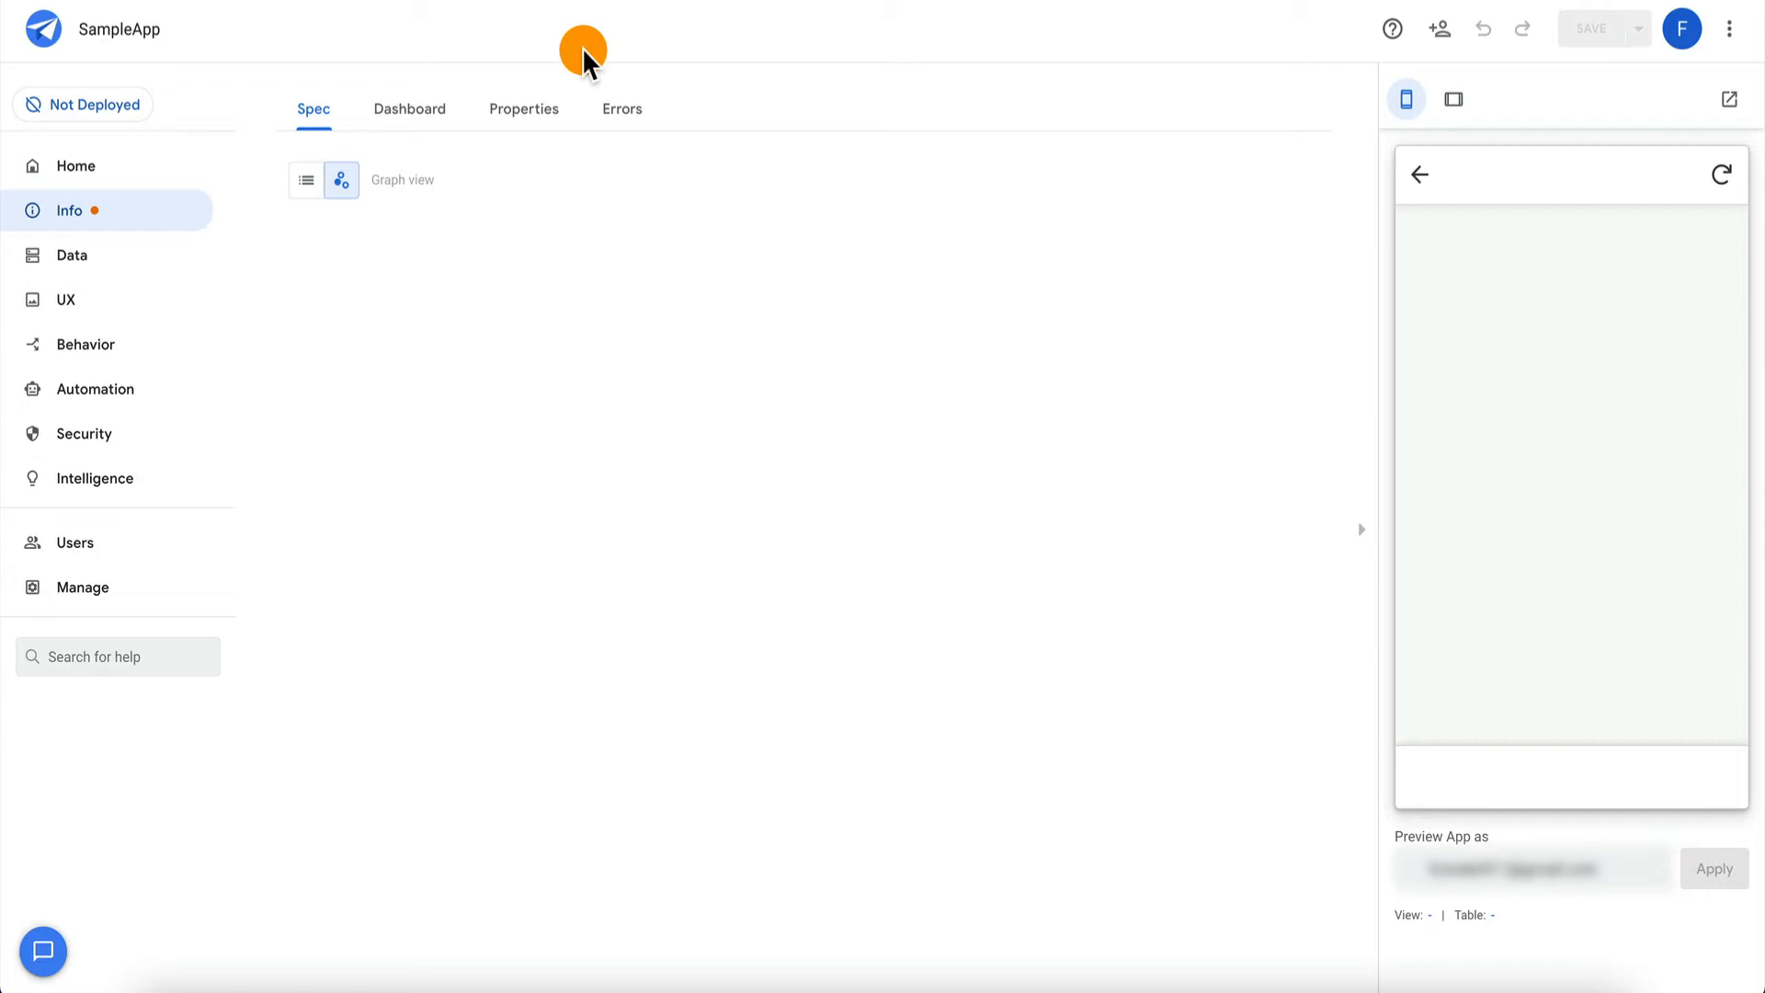
Examine the Home page's learning resources and expand the full set of suggested next steps.
click(109, 167)
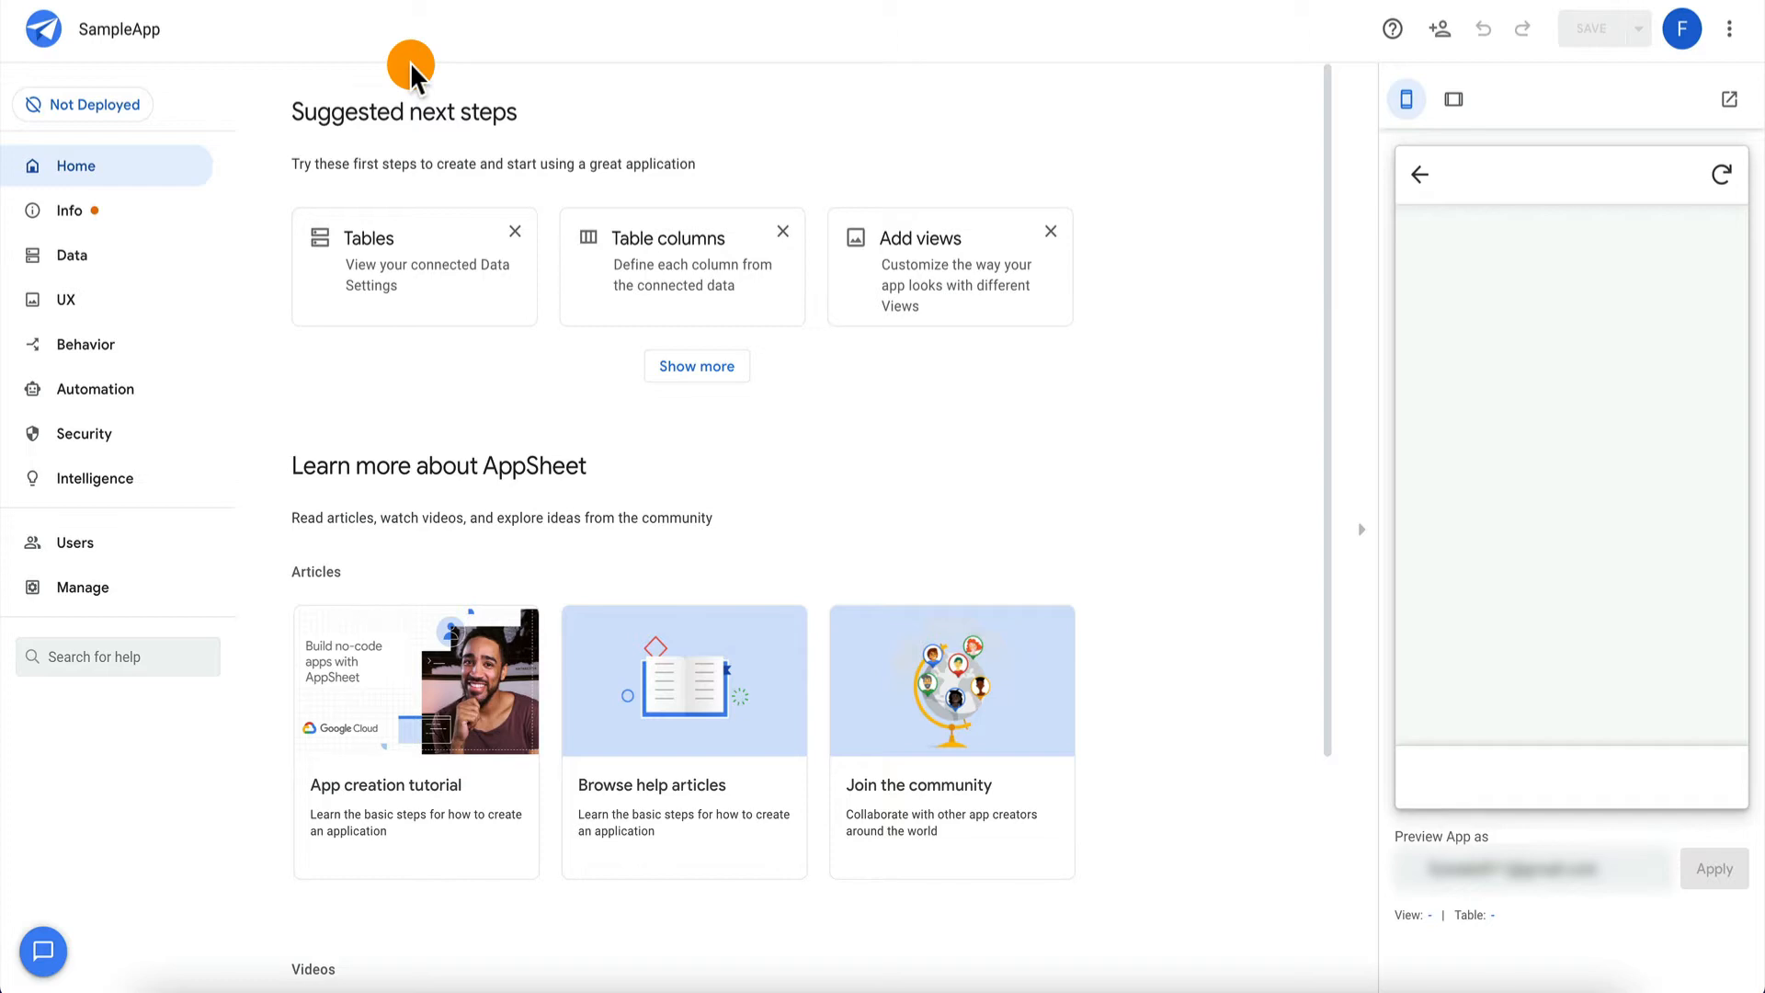
scroll(471, 548, down, 3)
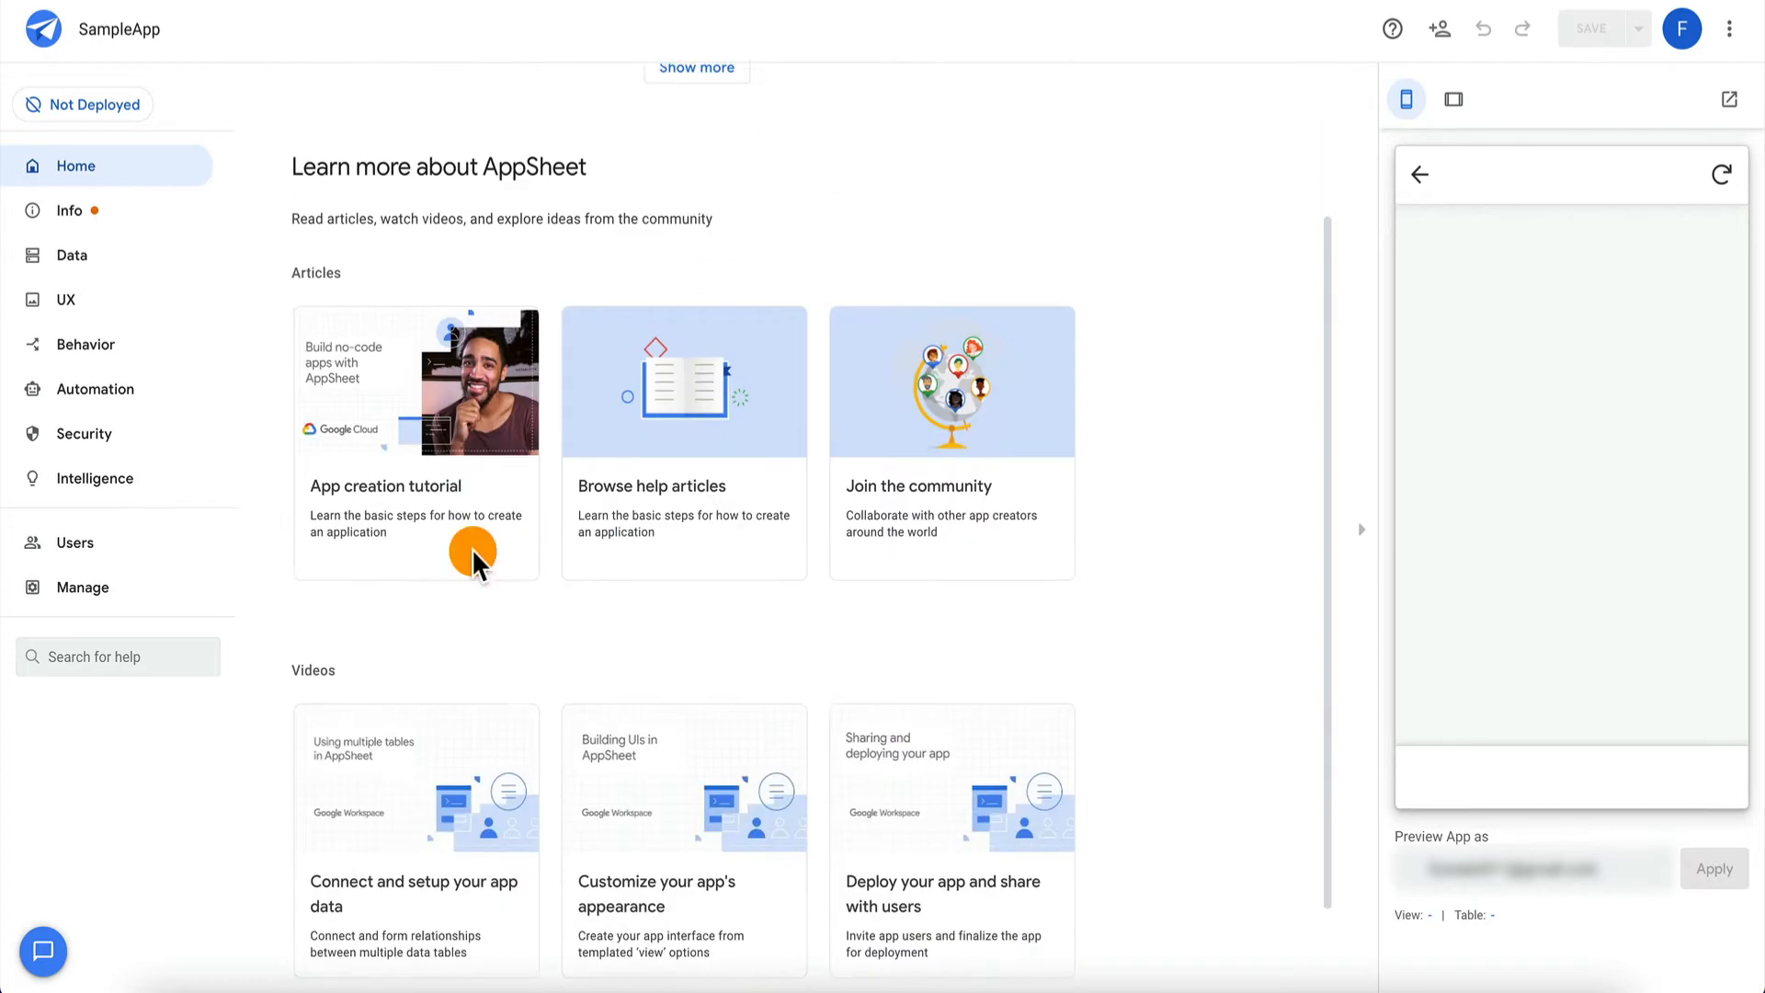
scroll(749, 495, up, 3)
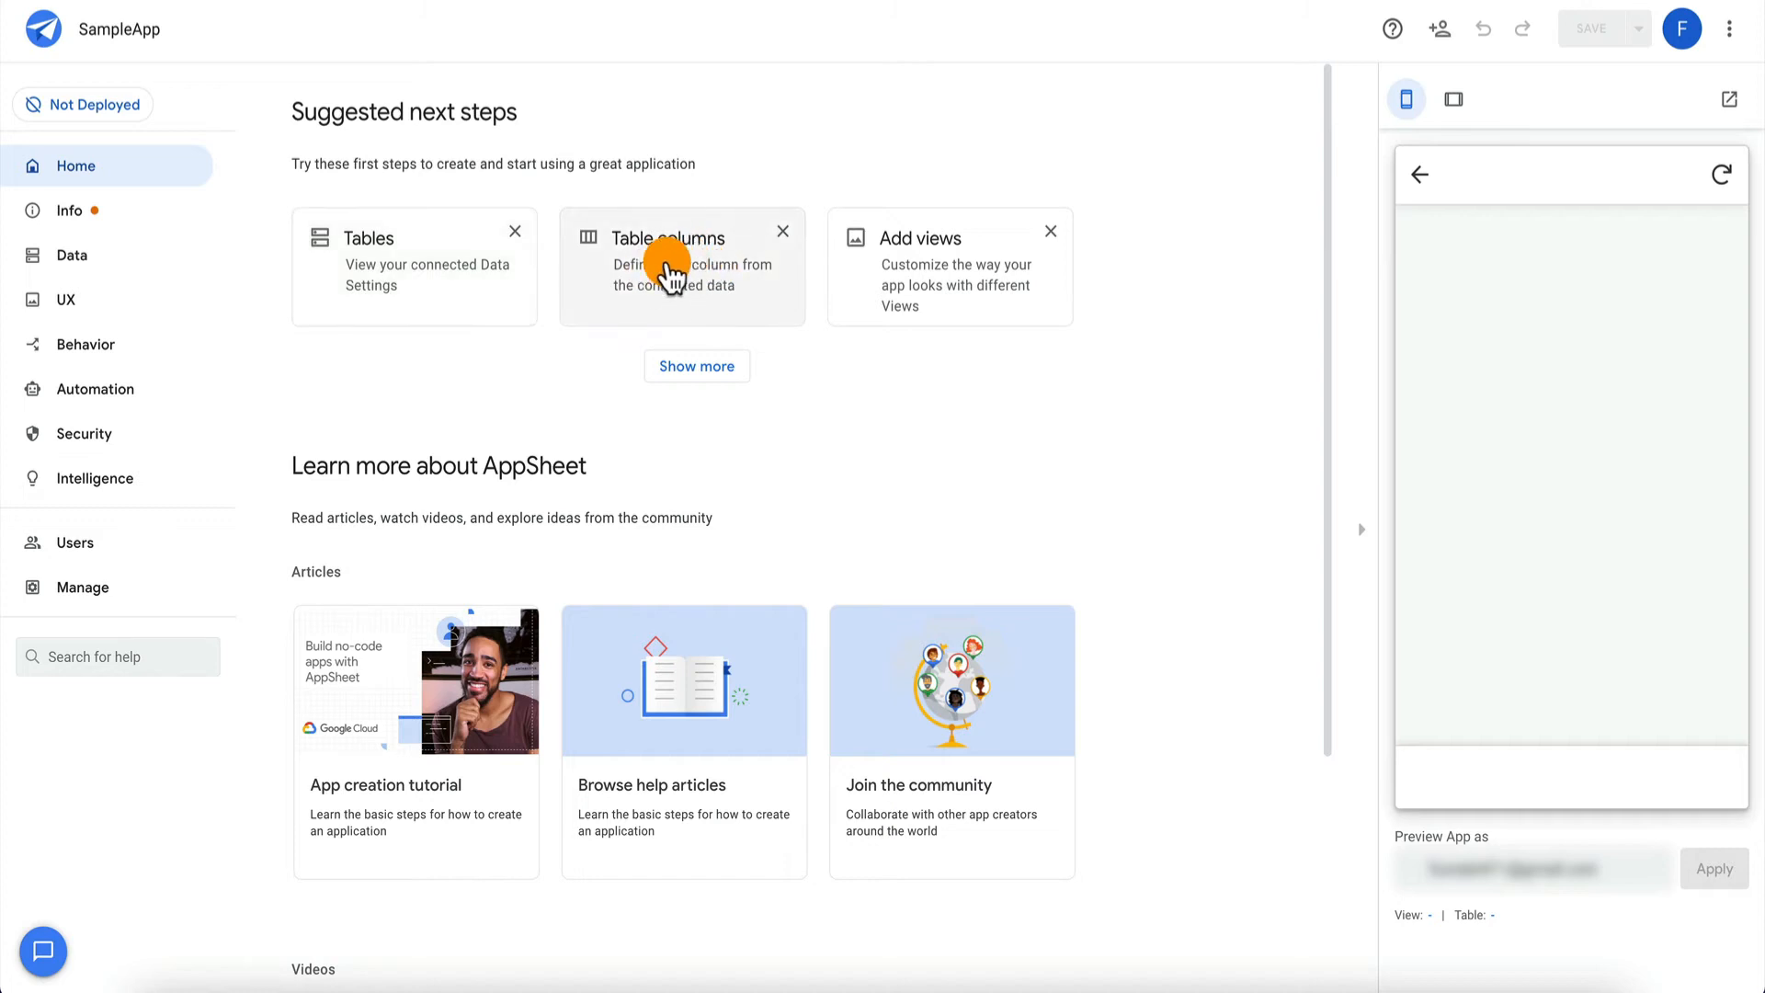
click(685, 372)
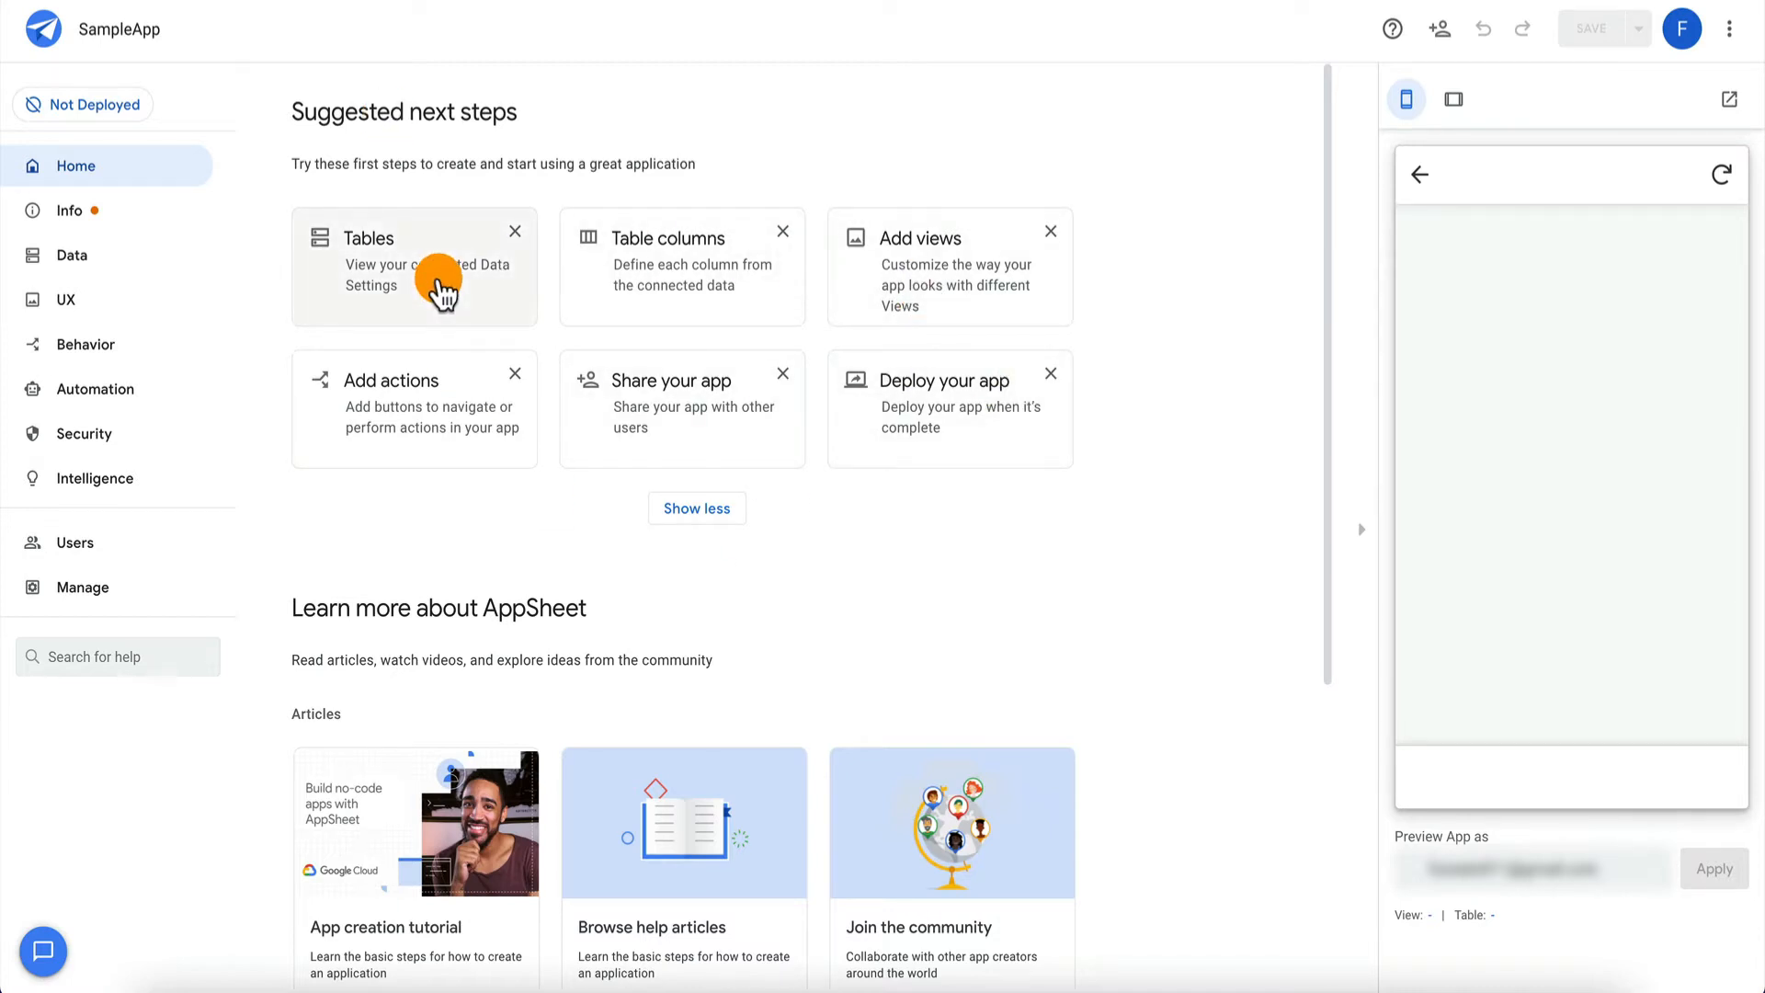
Examine the app's Info pages for spec, dashboard, properties and errors, and the Data section's tables page.
click(127, 224)
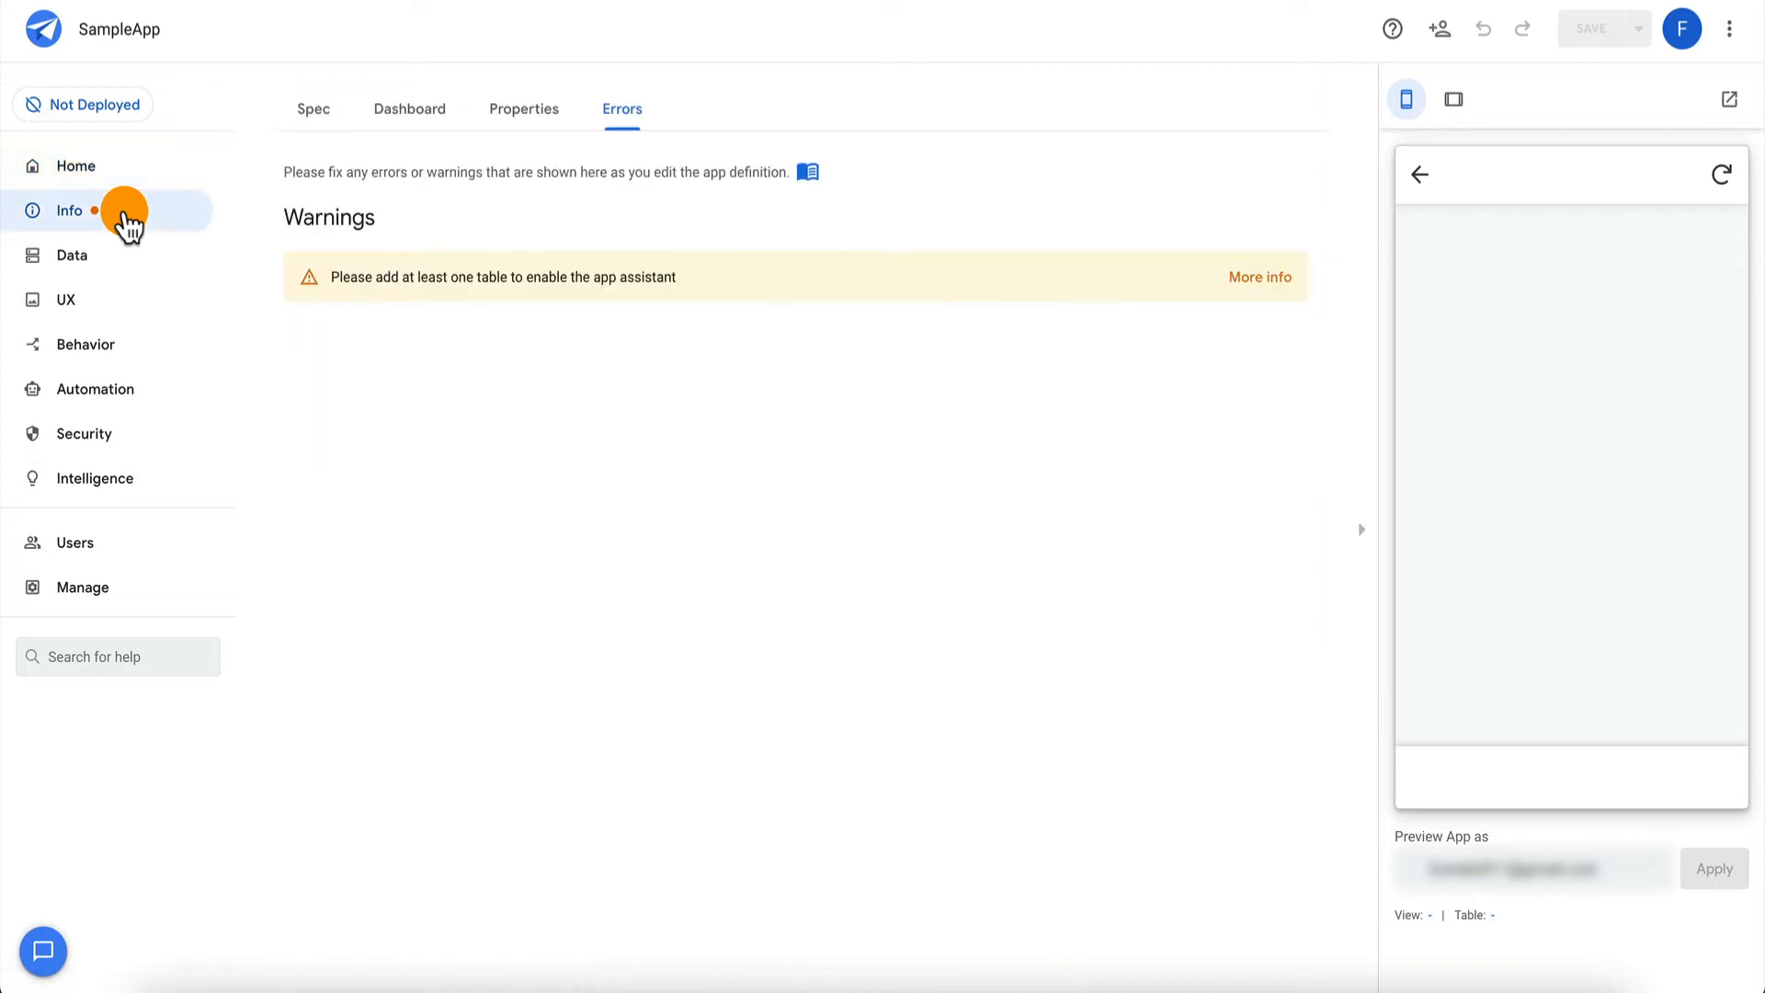
click(322, 127)
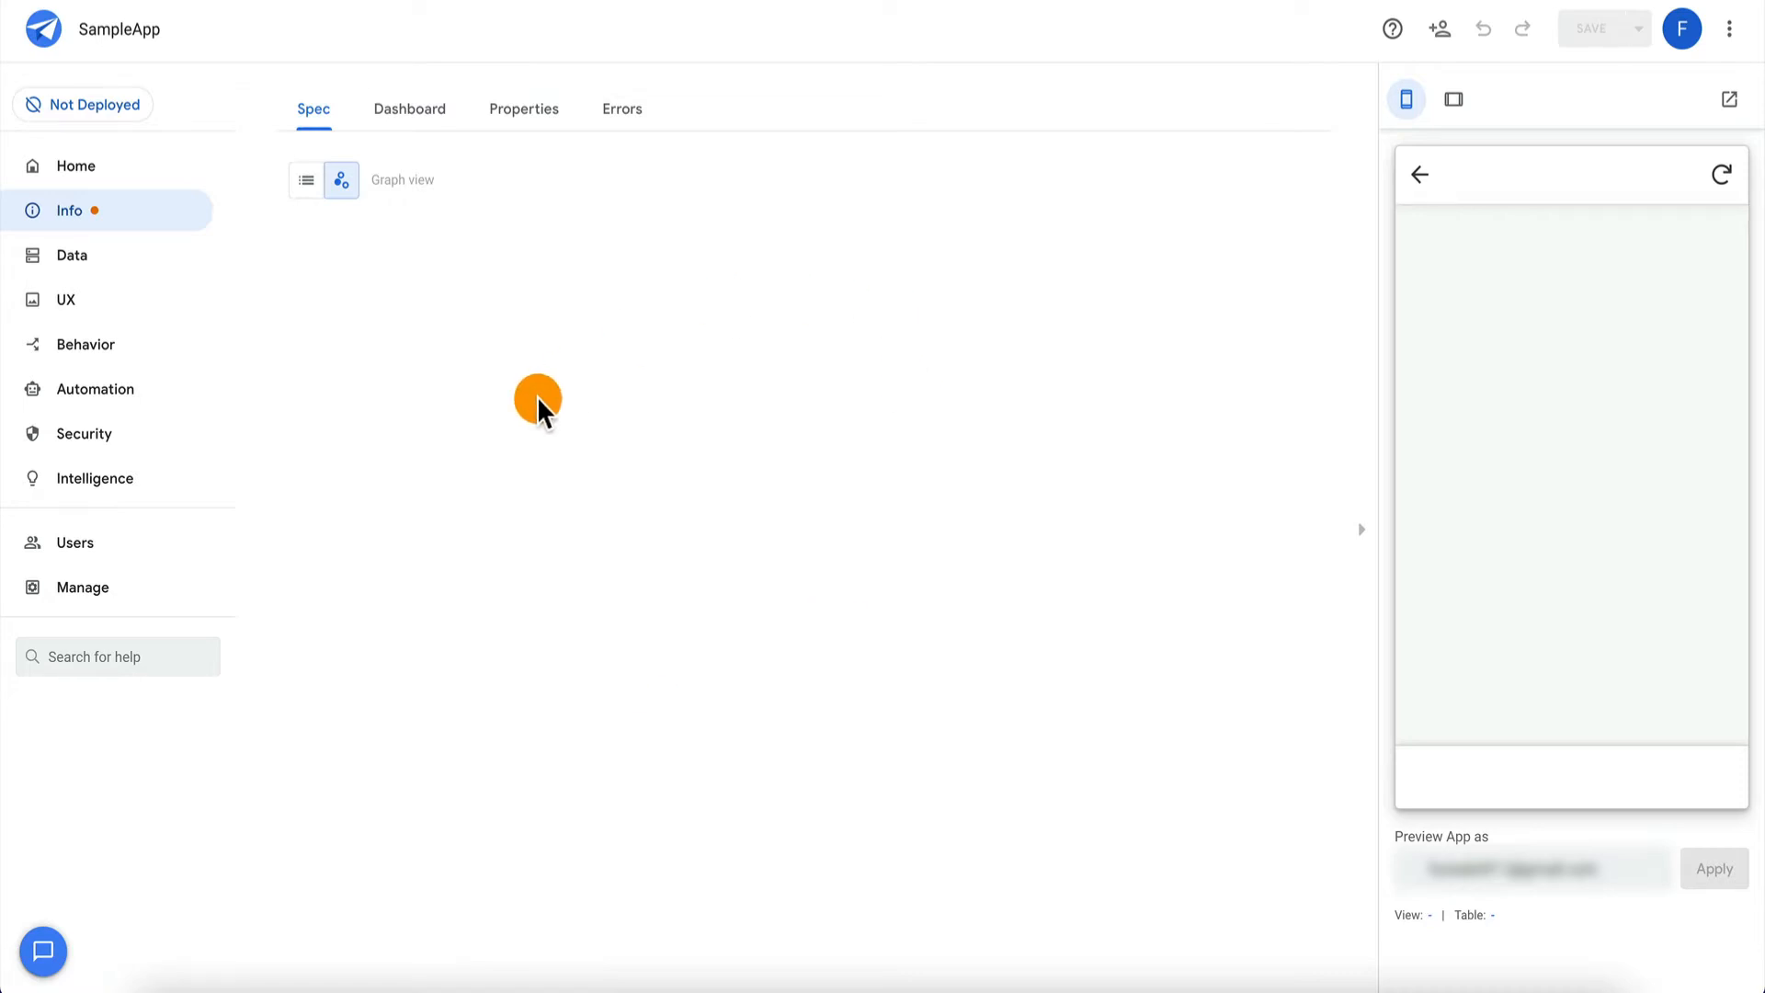
click(423, 112)
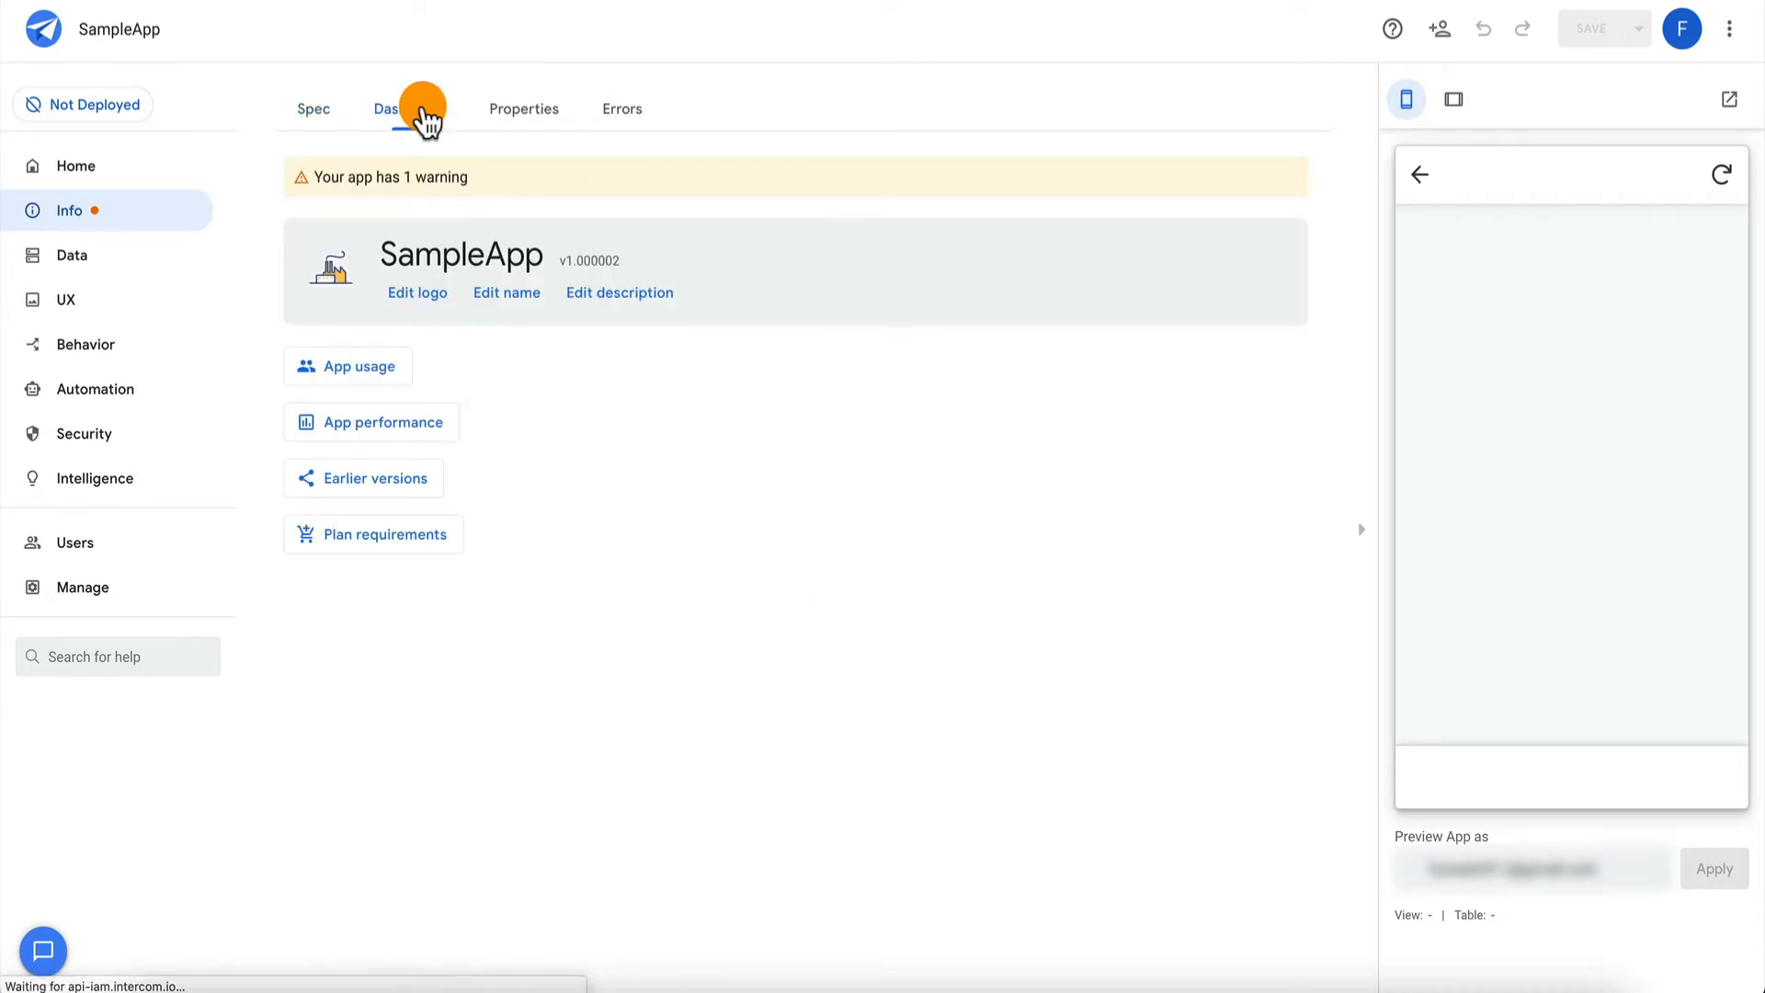
click(546, 115)
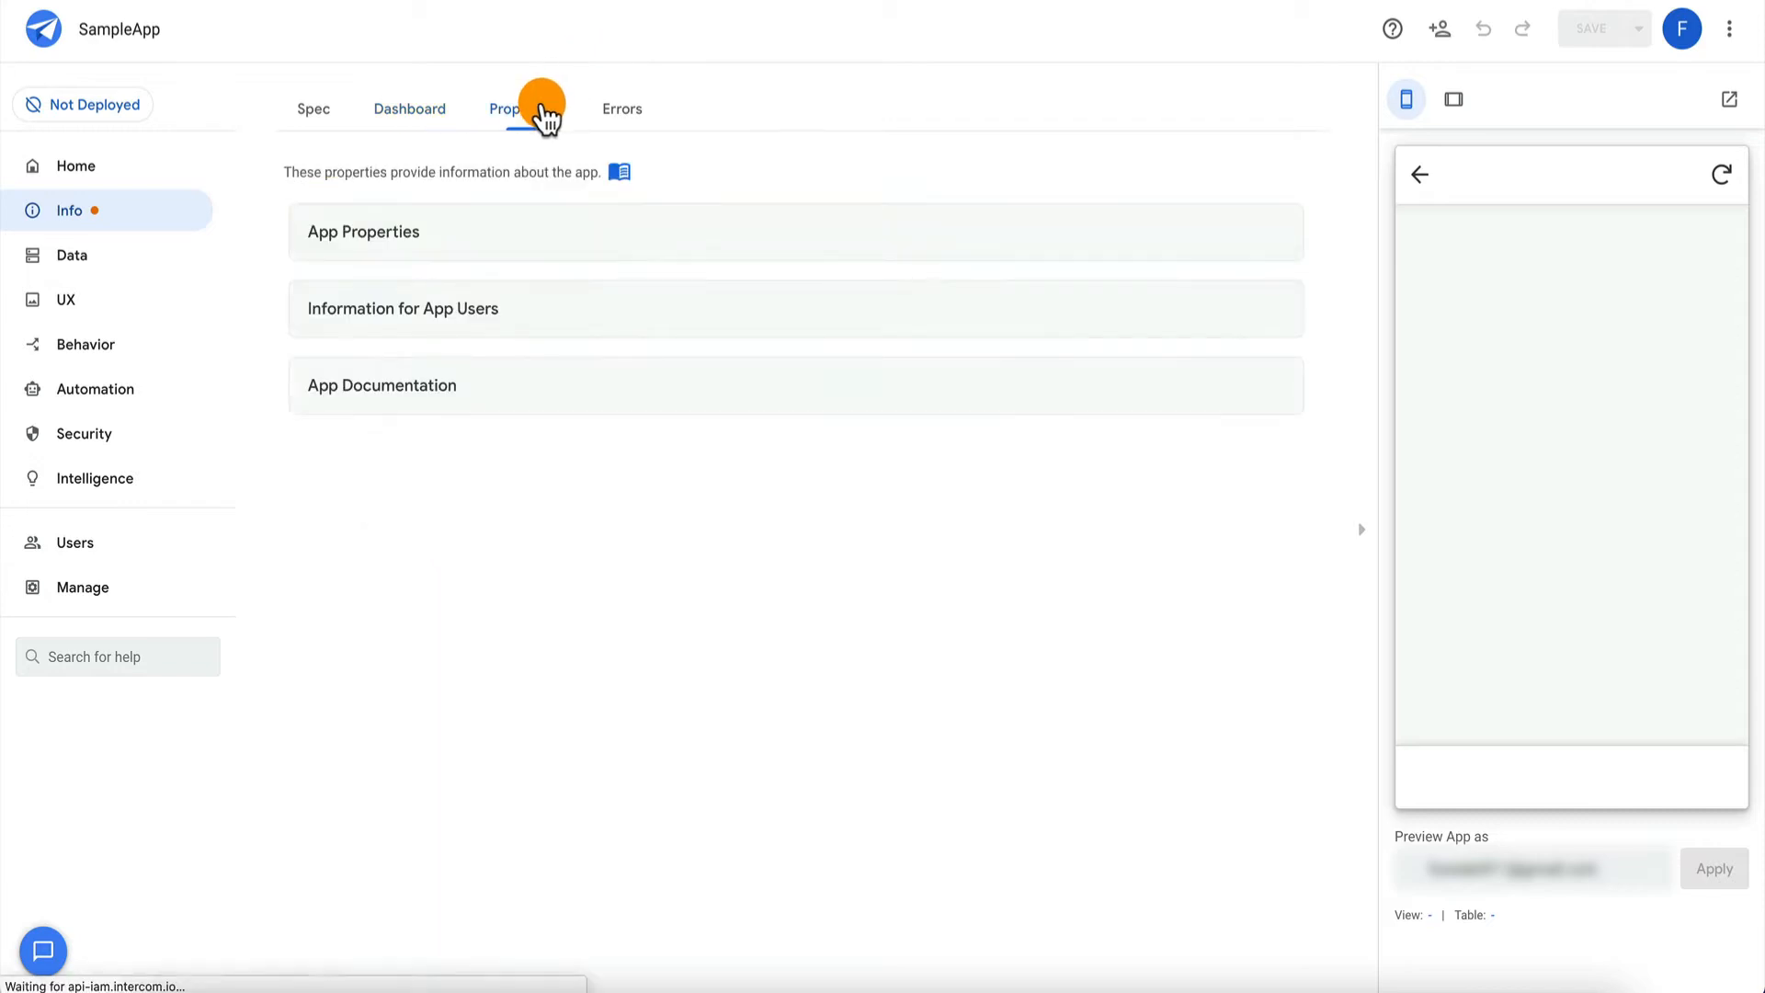
click(648, 112)
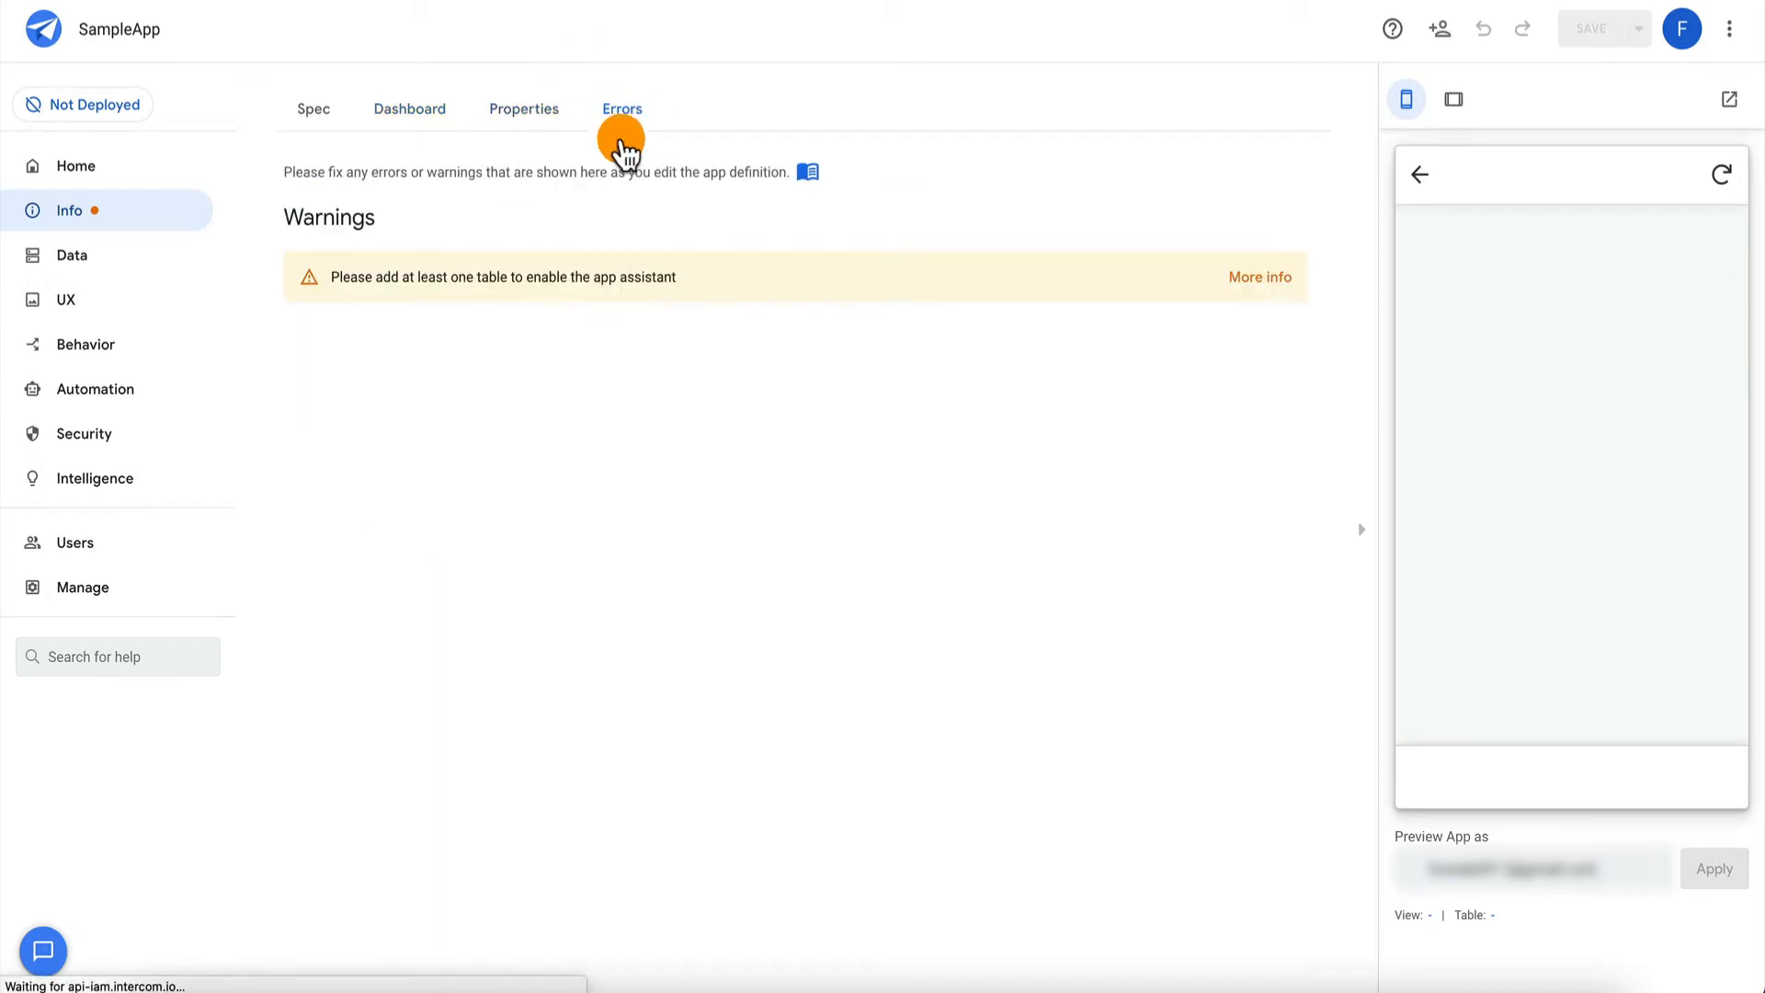
click(105, 263)
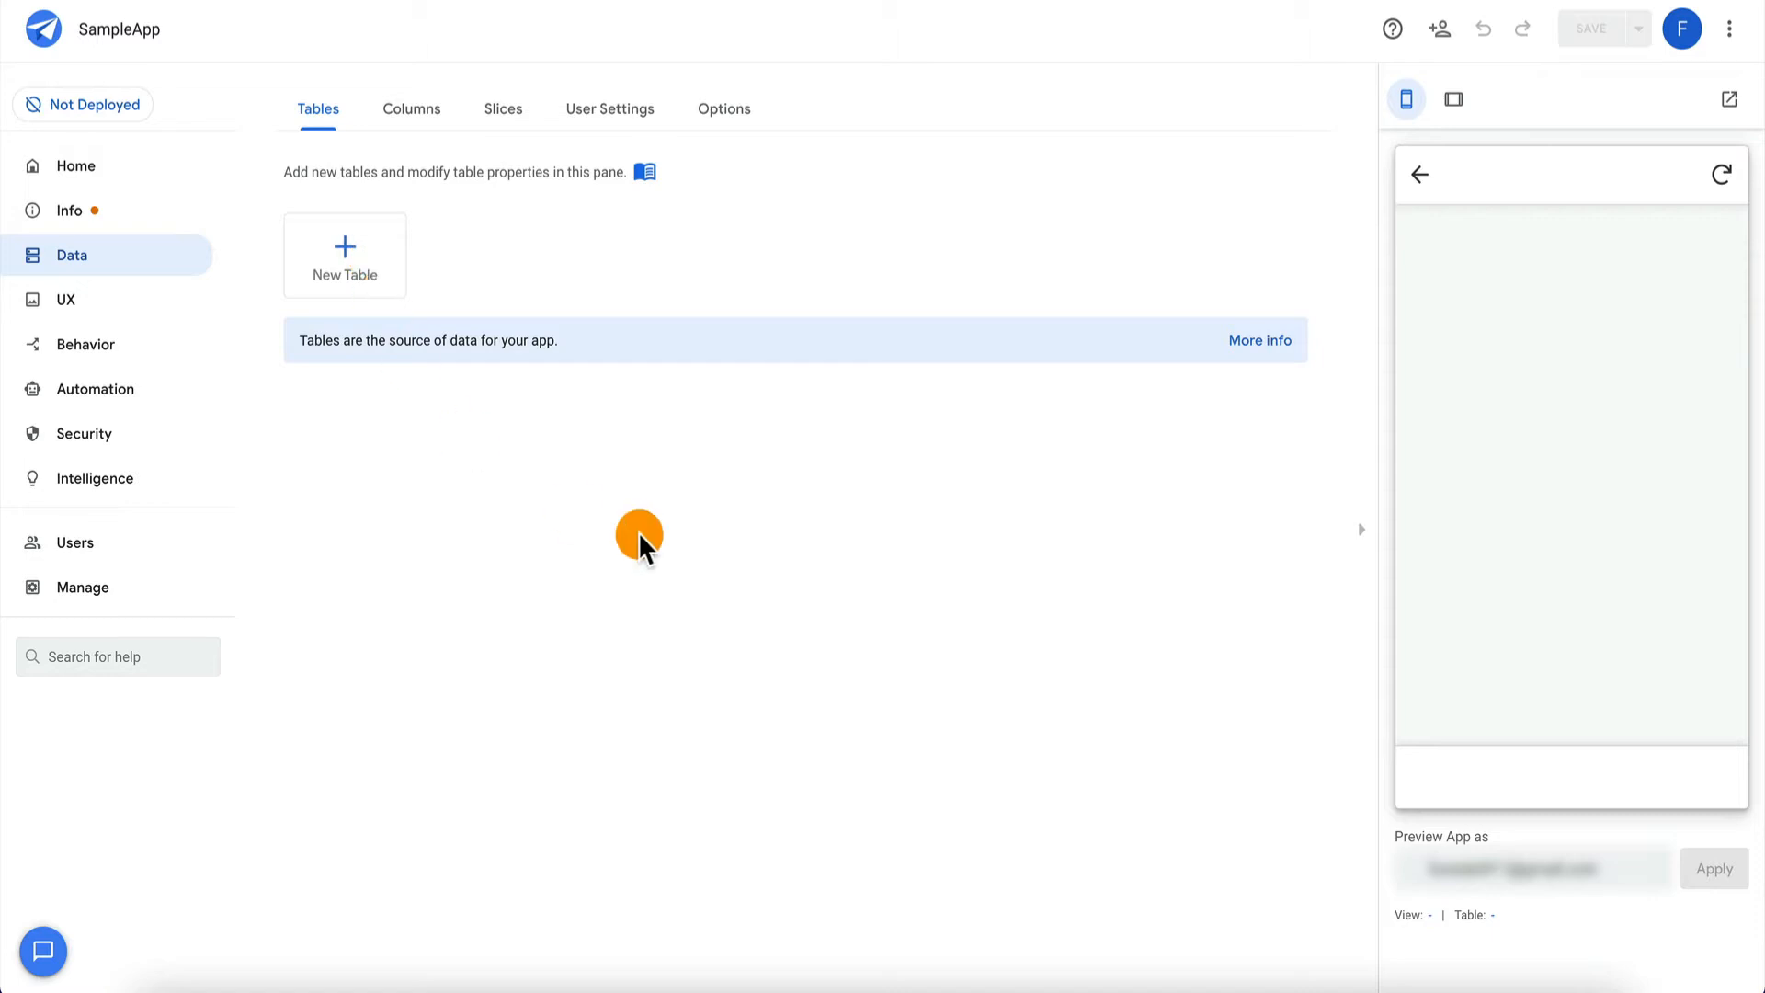
Examine the UX section's views, brand appearance settings and format rules.
click(101, 313)
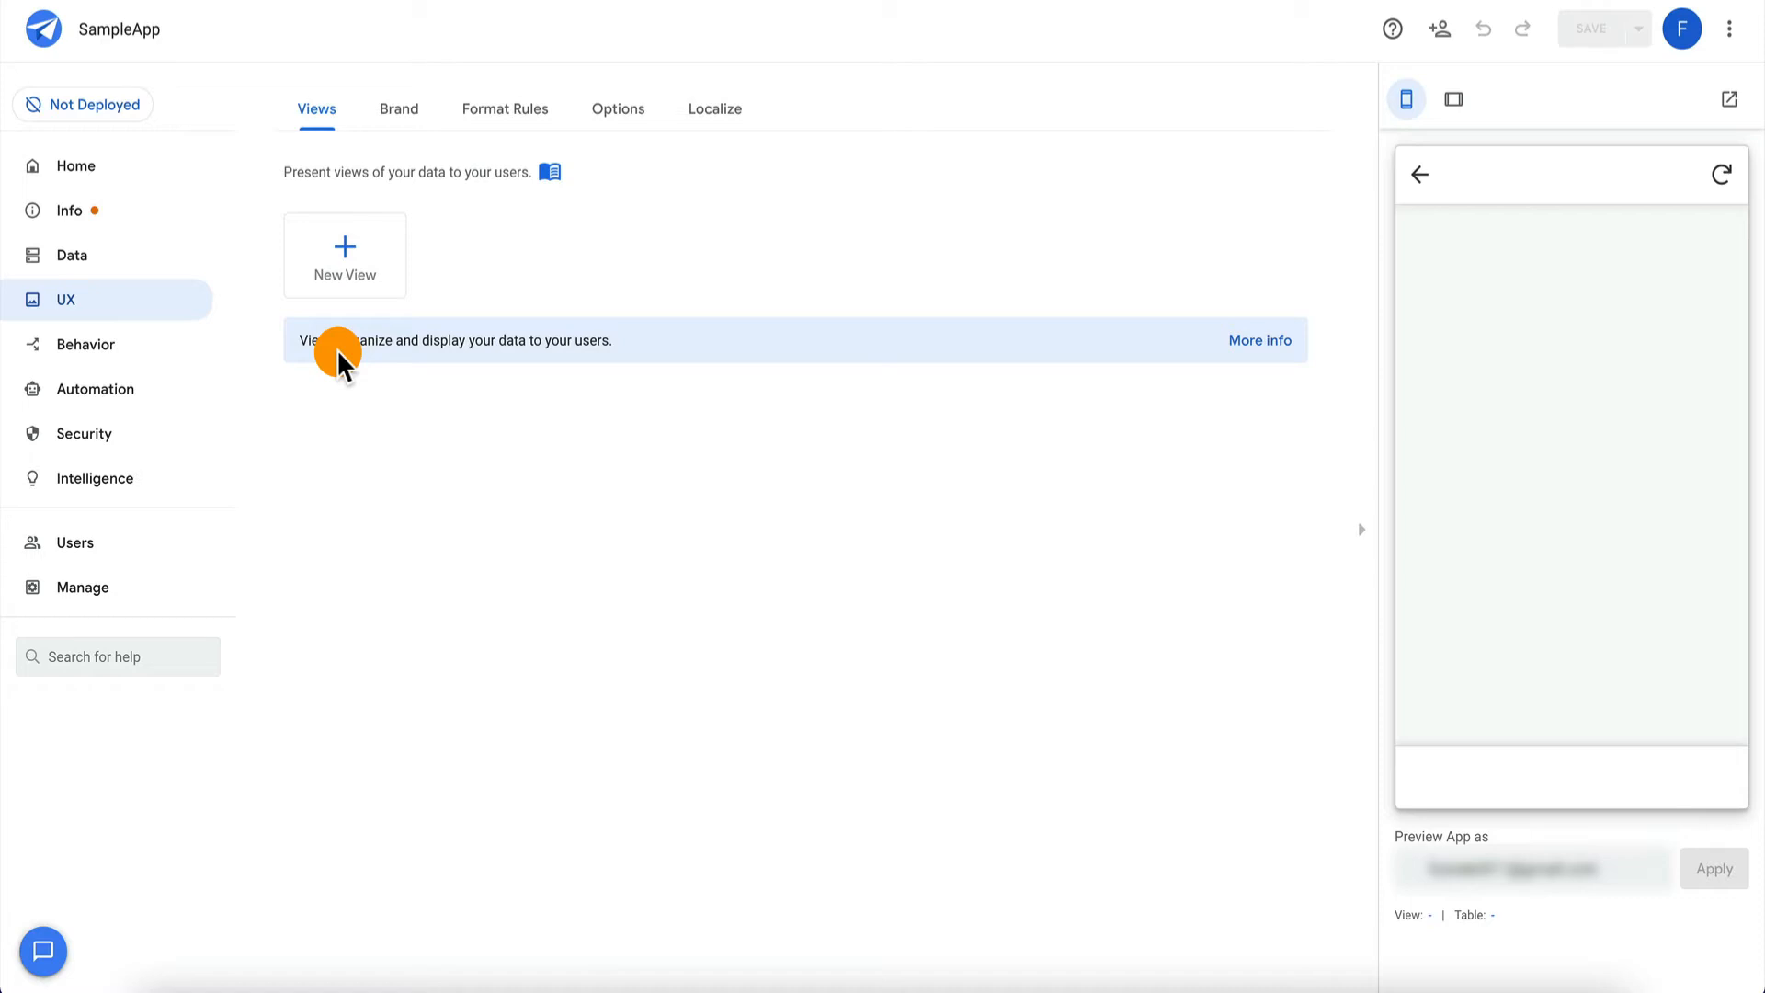
click(405, 113)
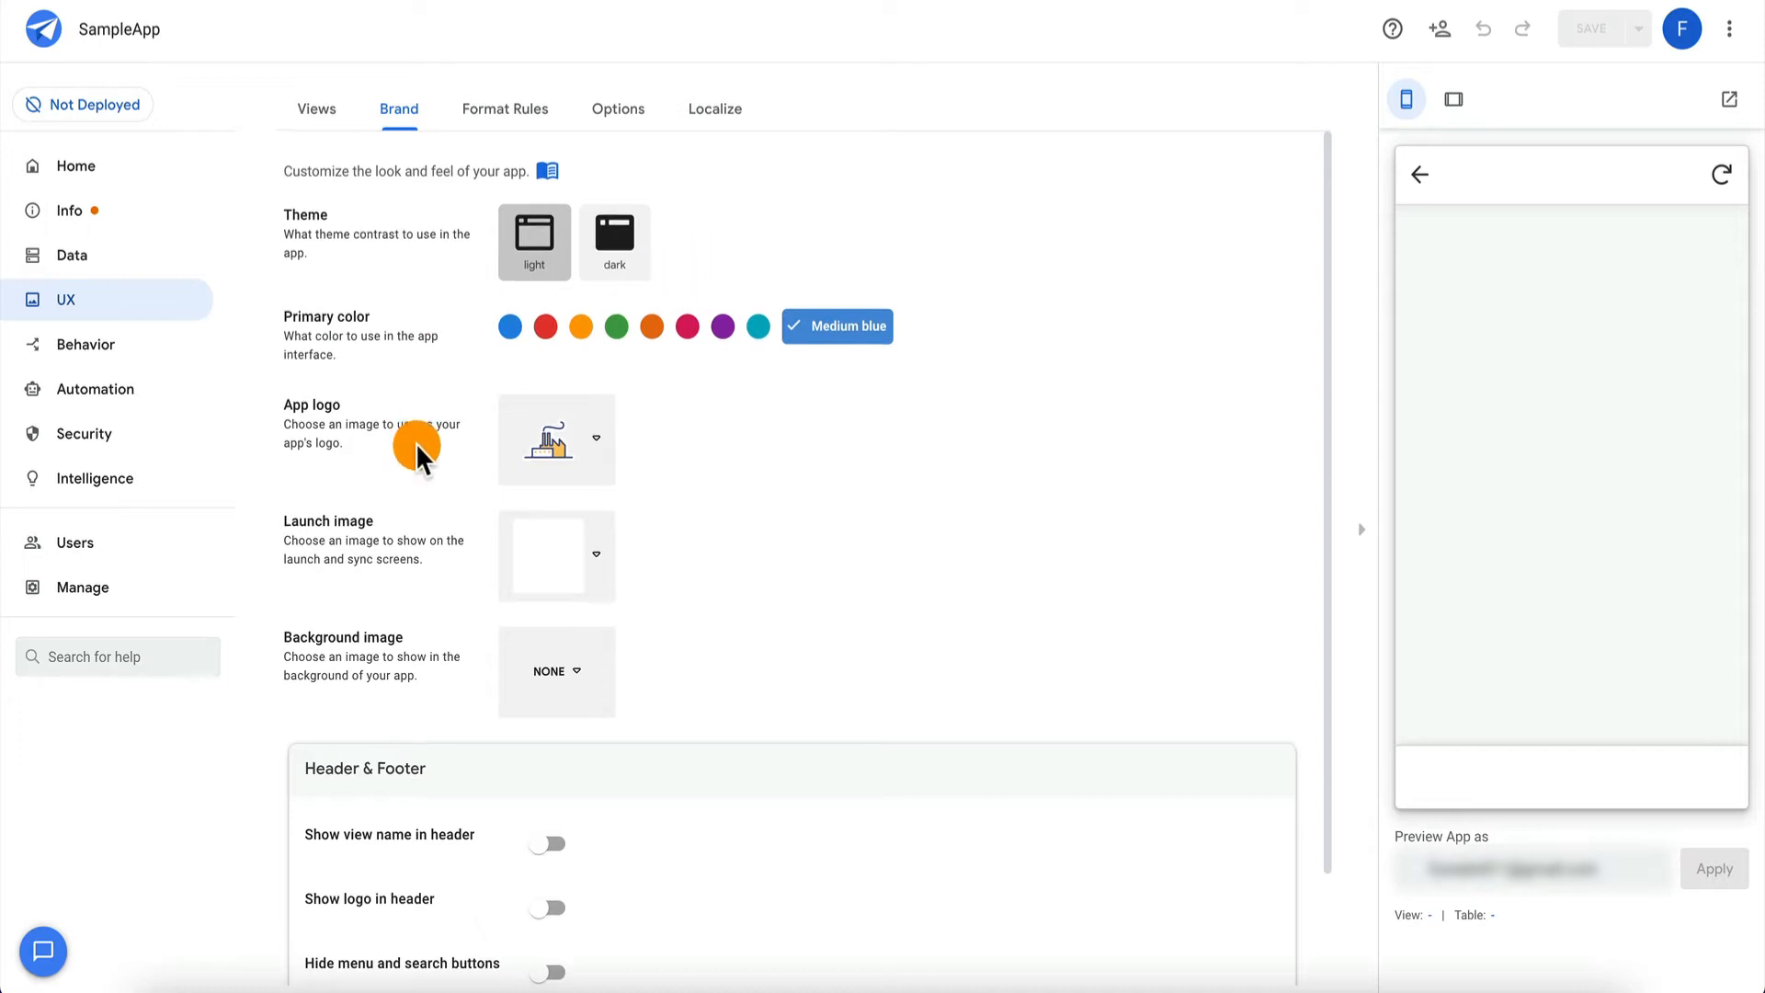
scroll(418, 443, down, 2)
scroll(419, 413, up, 2)
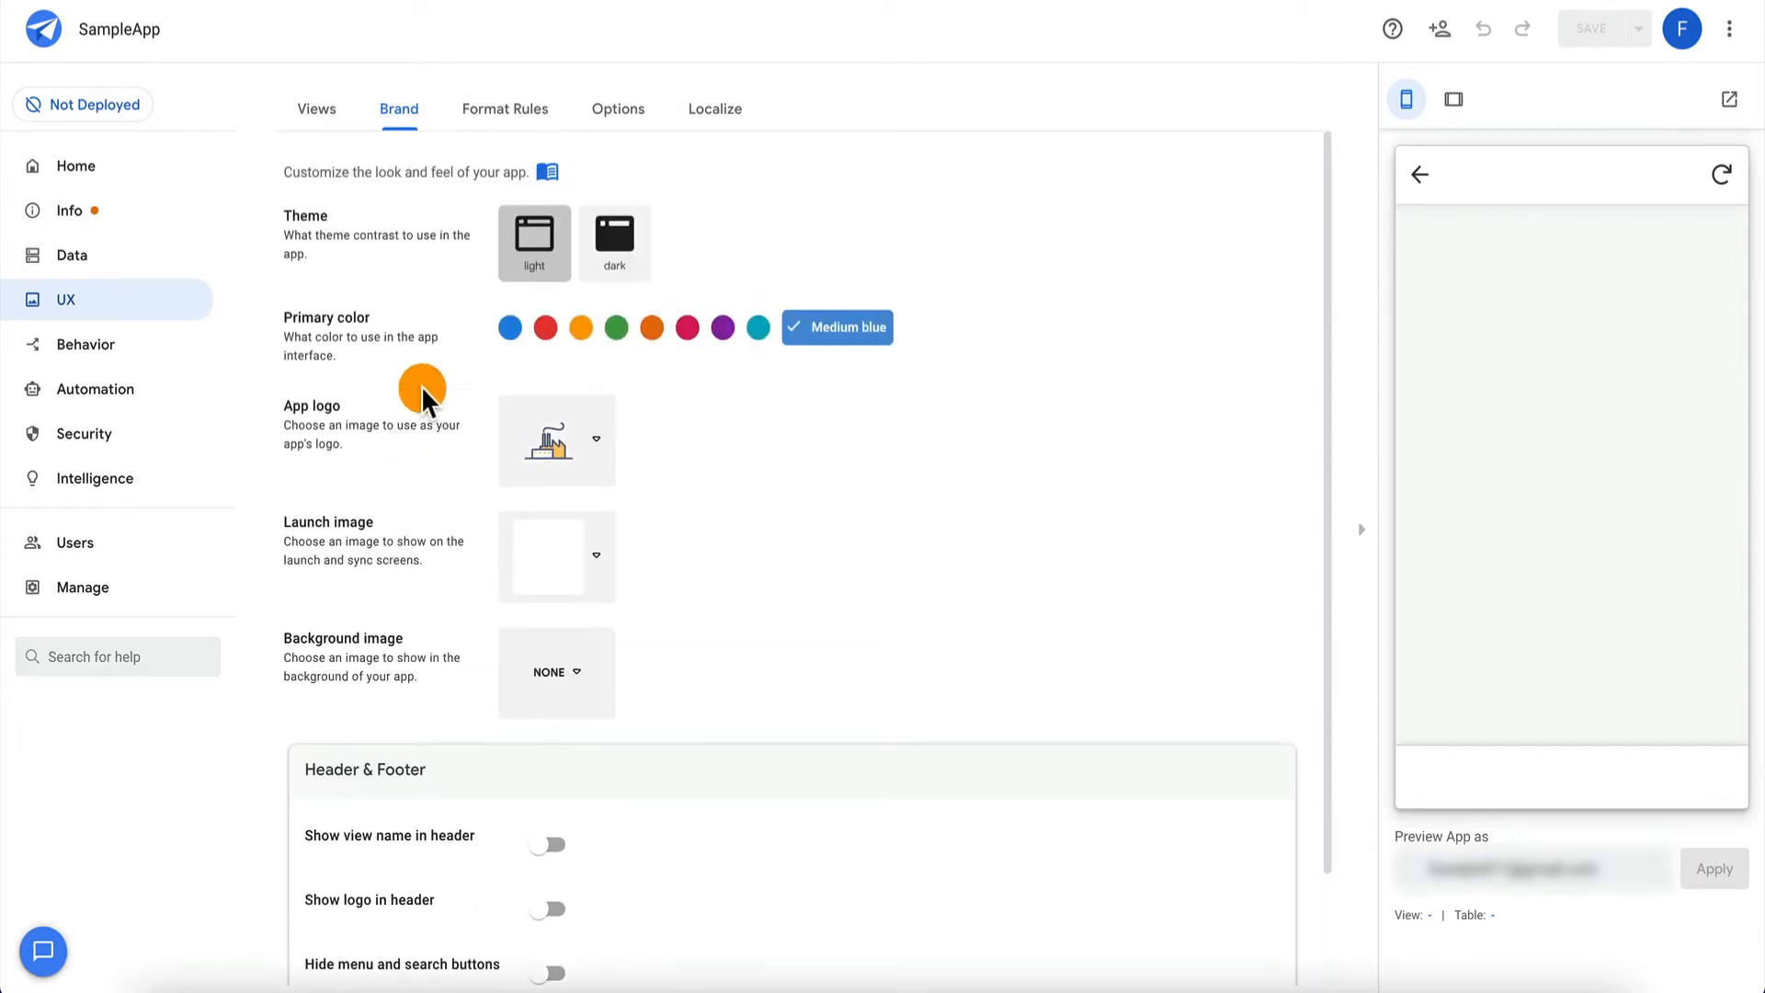
click(538, 120)
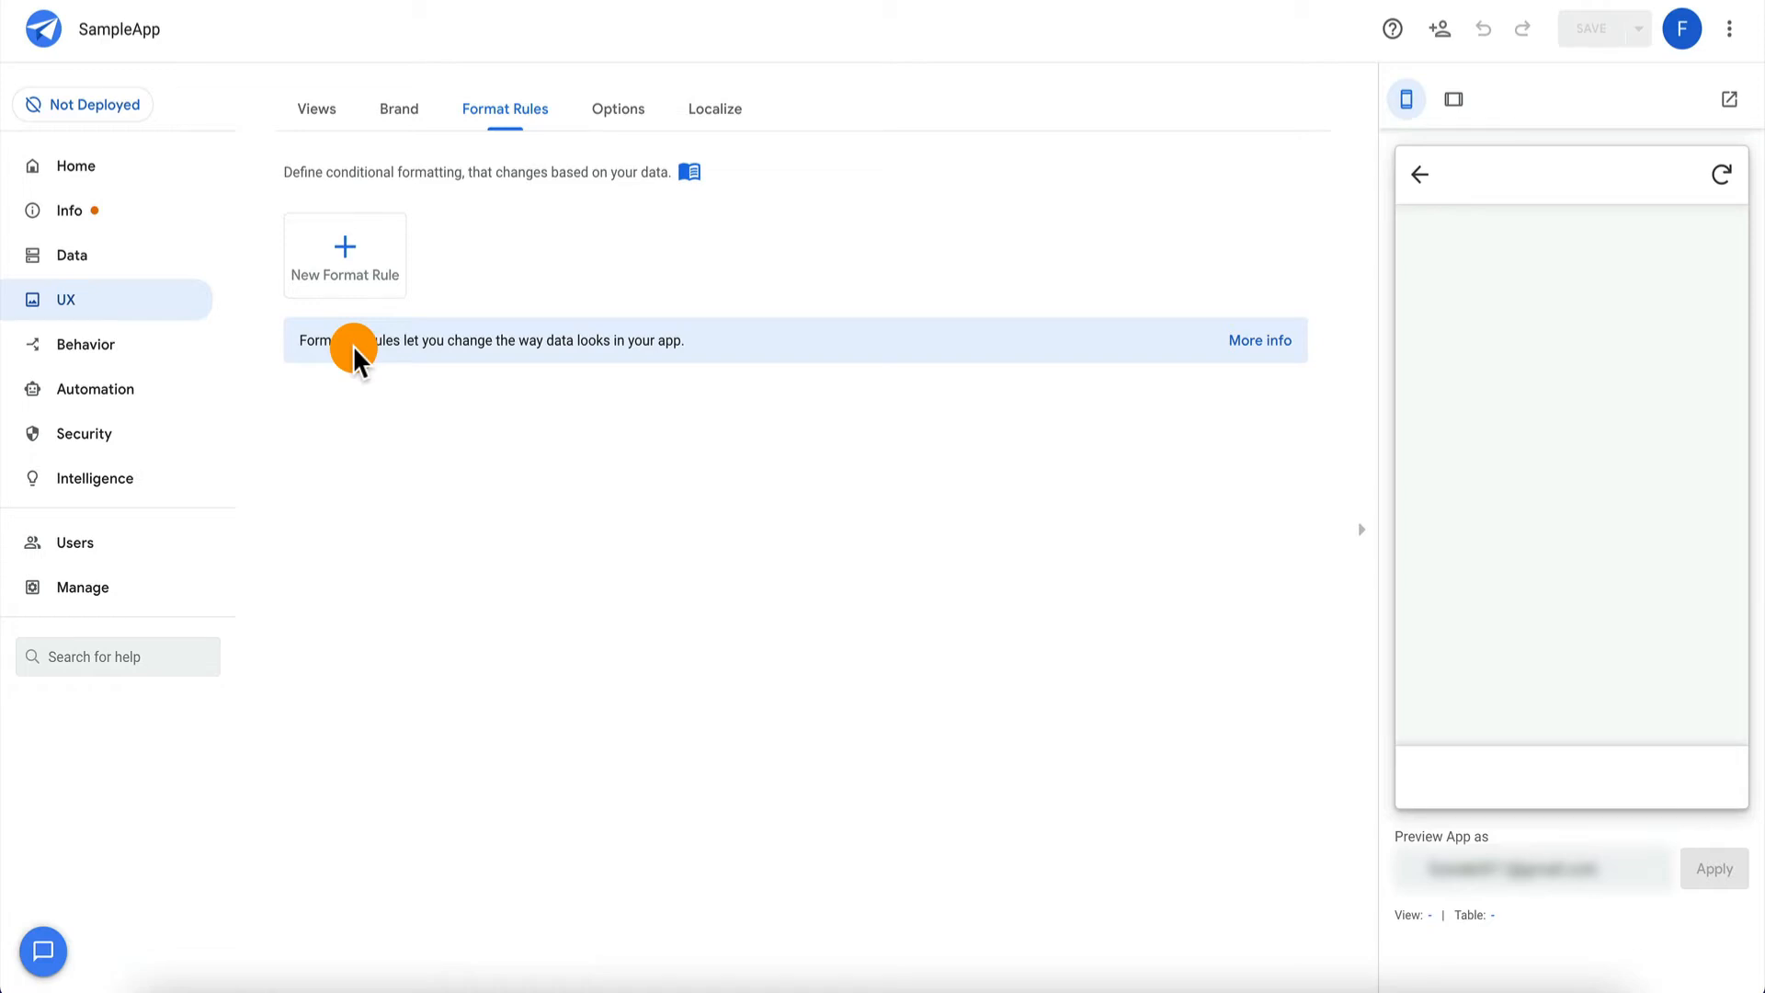
Examine the UX section's default options, including the starting view choice, and the localizable system text.
click(625, 129)
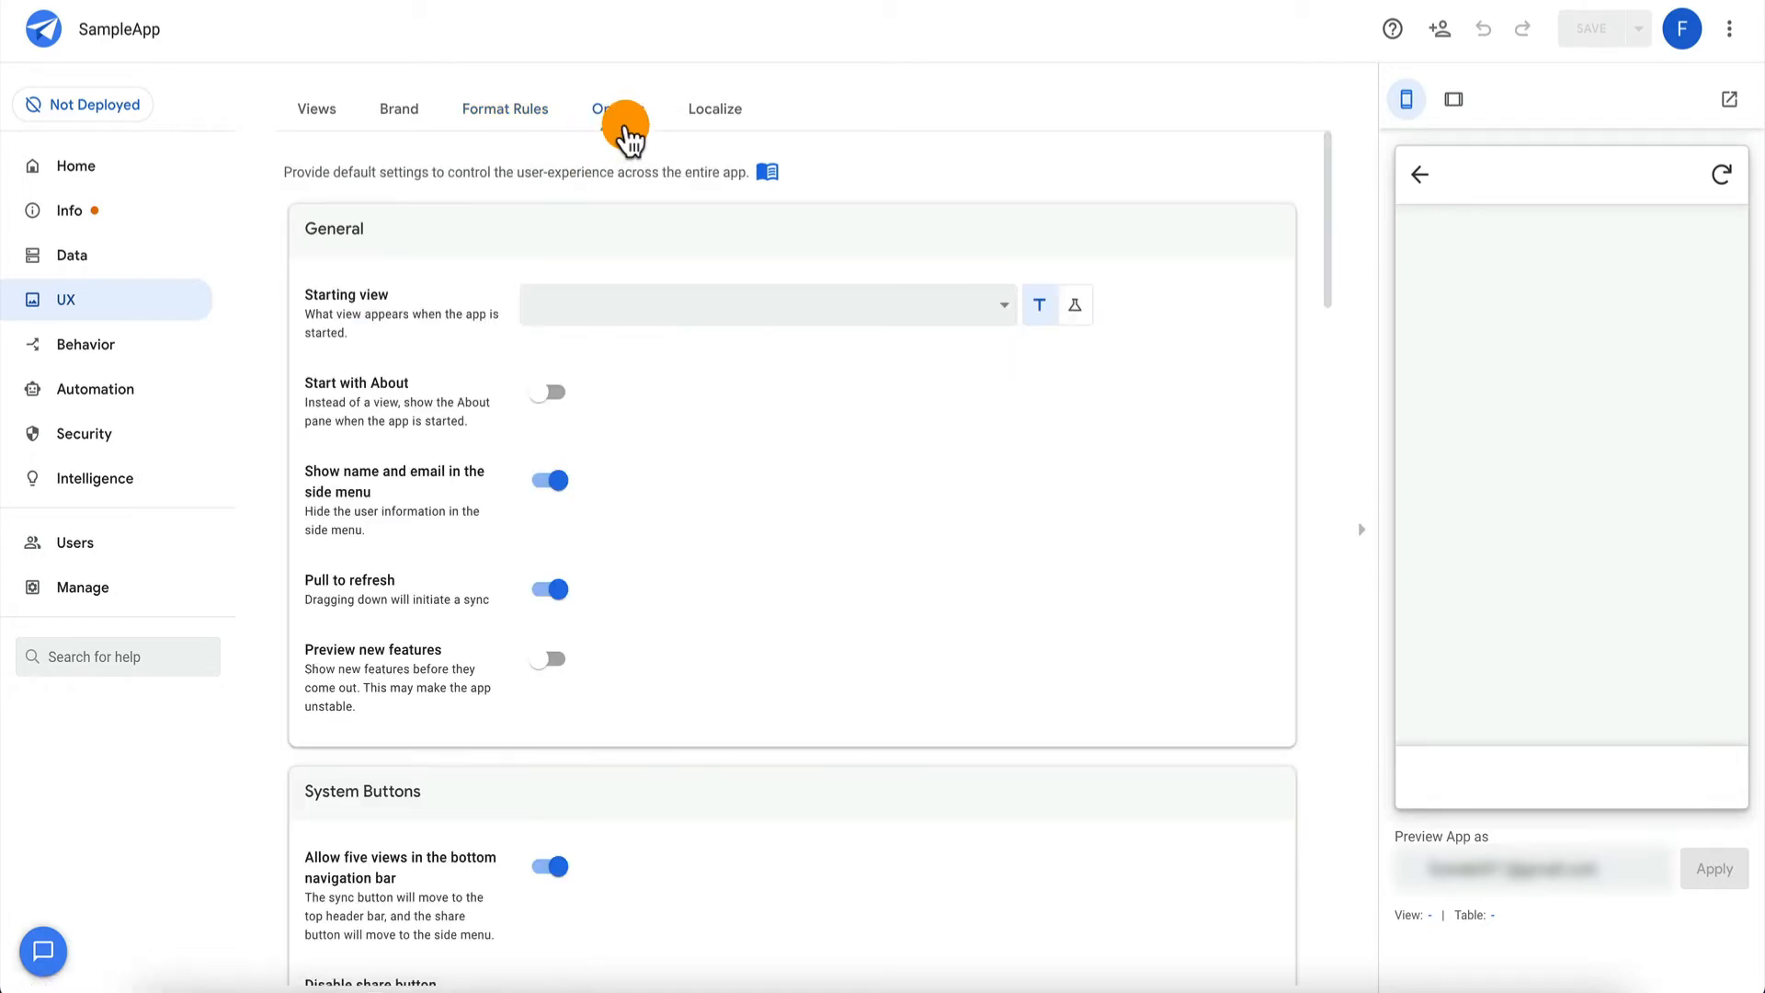
click(598, 311)
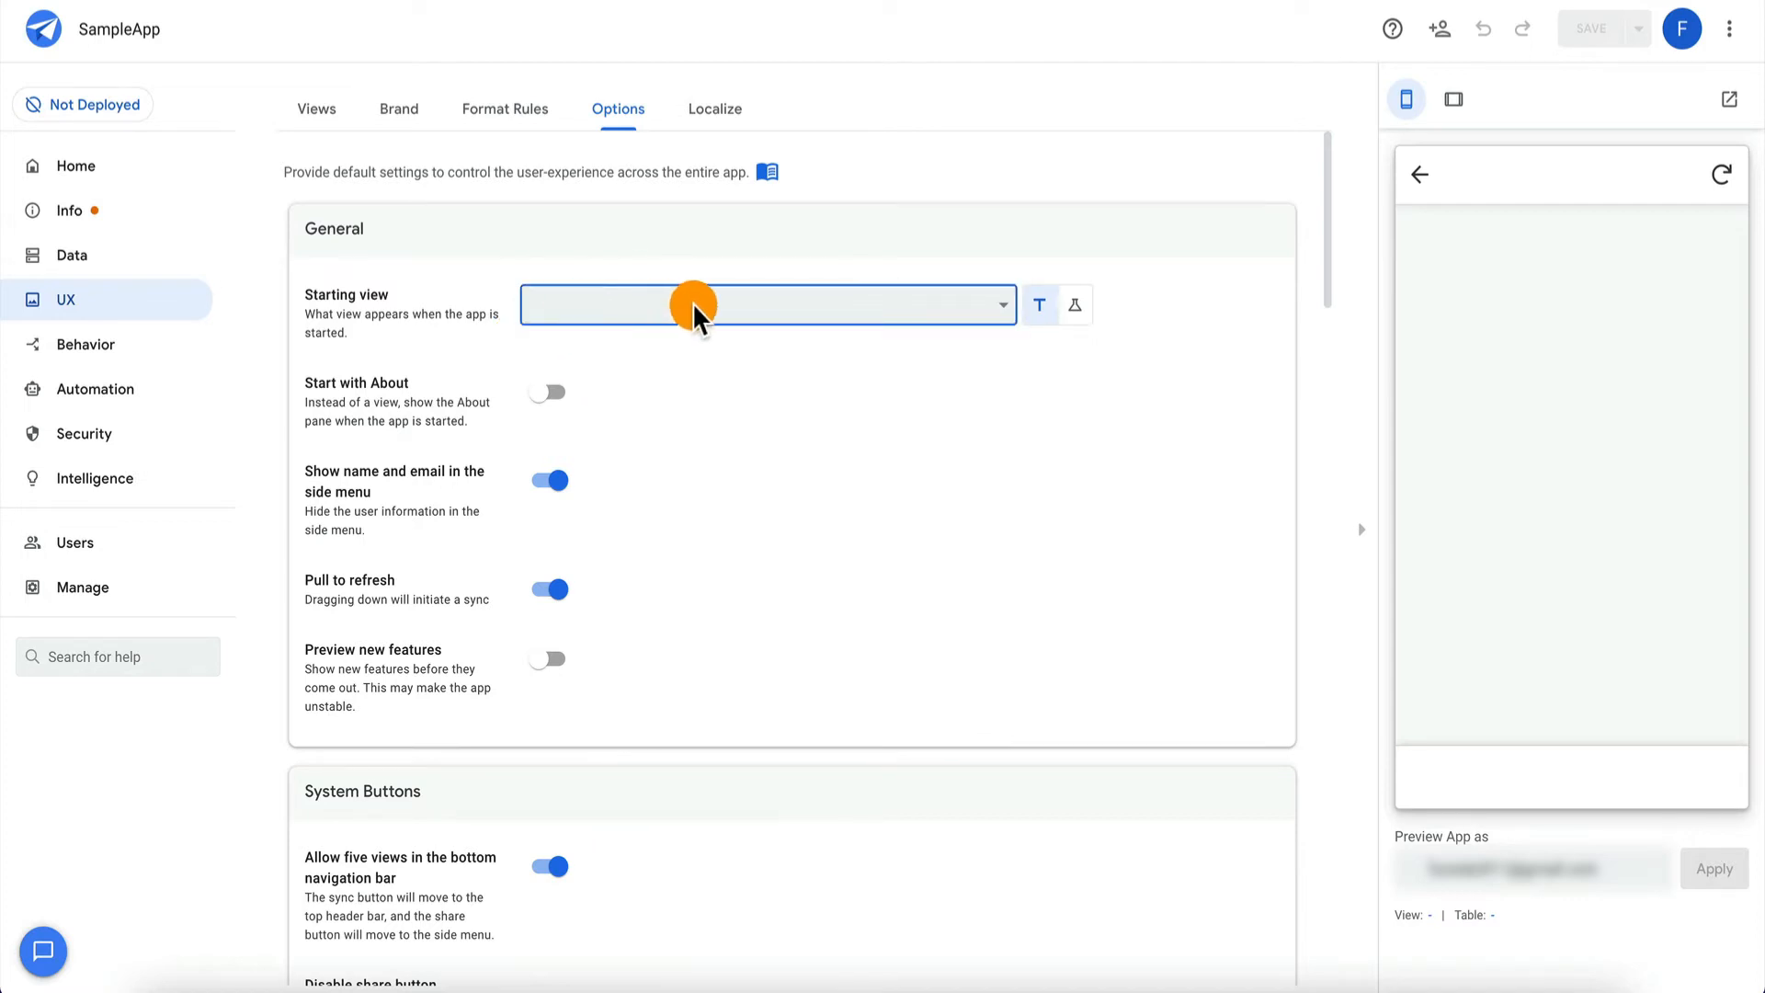
scroll(405, 447, down, 15)
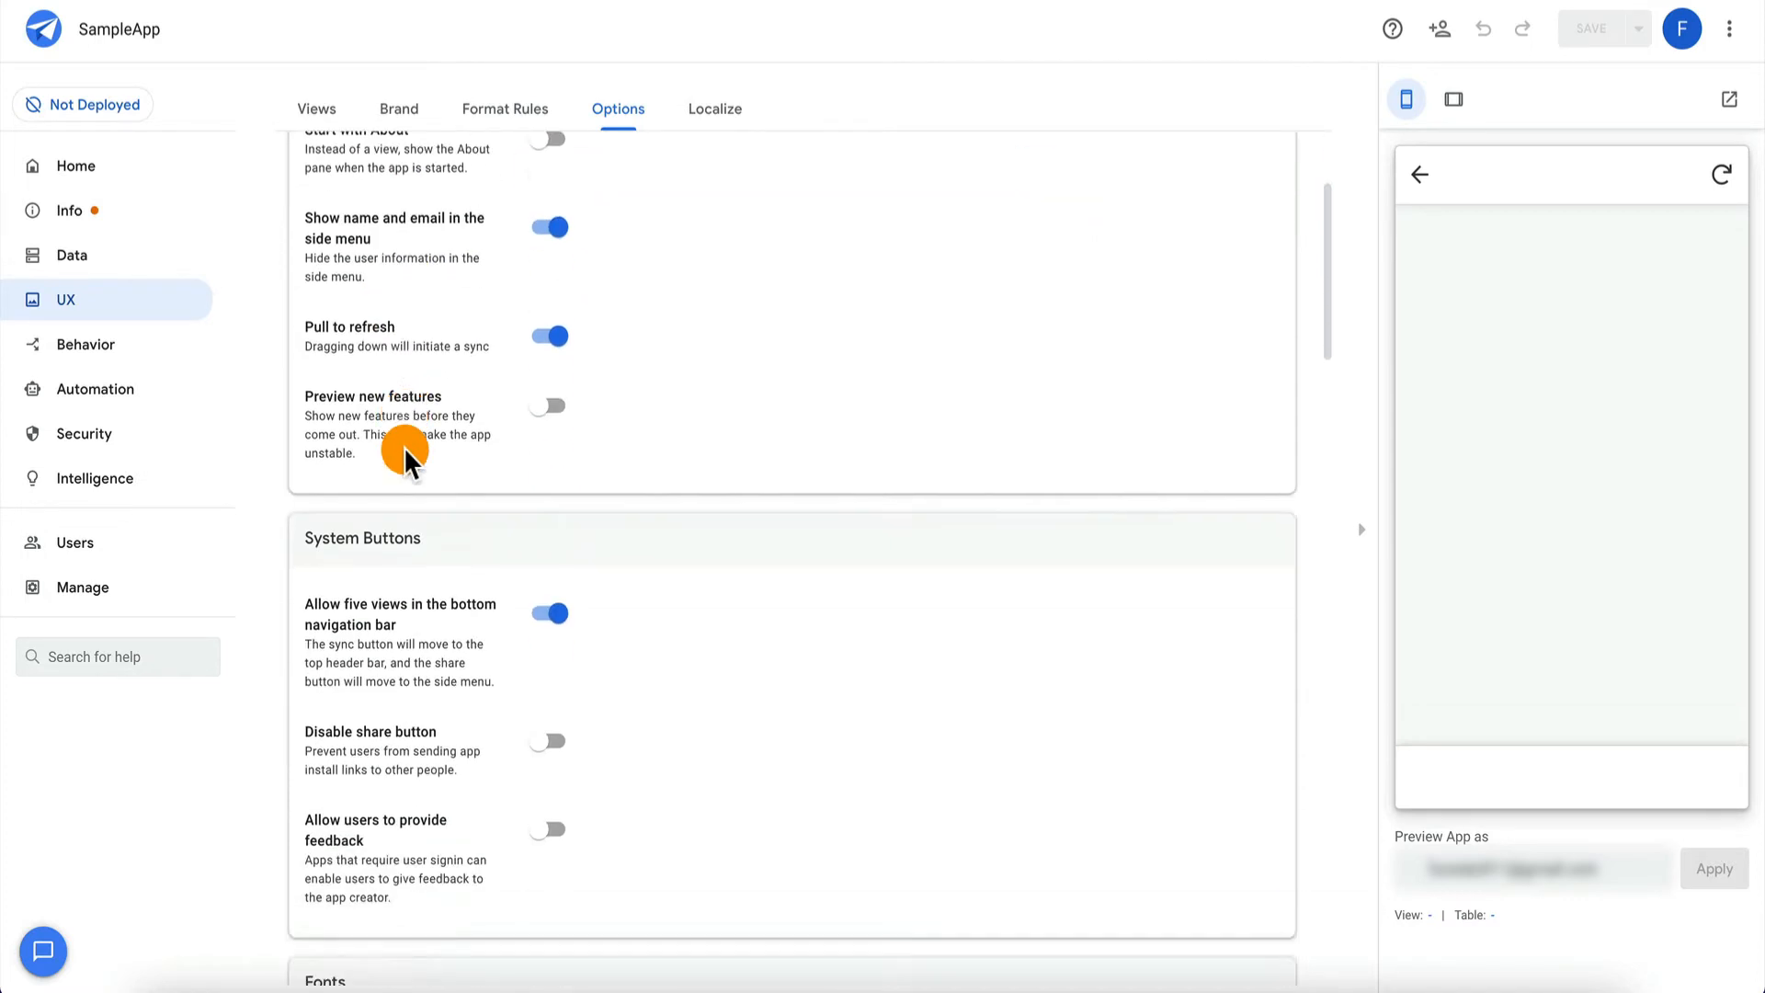
scroll(404, 447, up, 15)
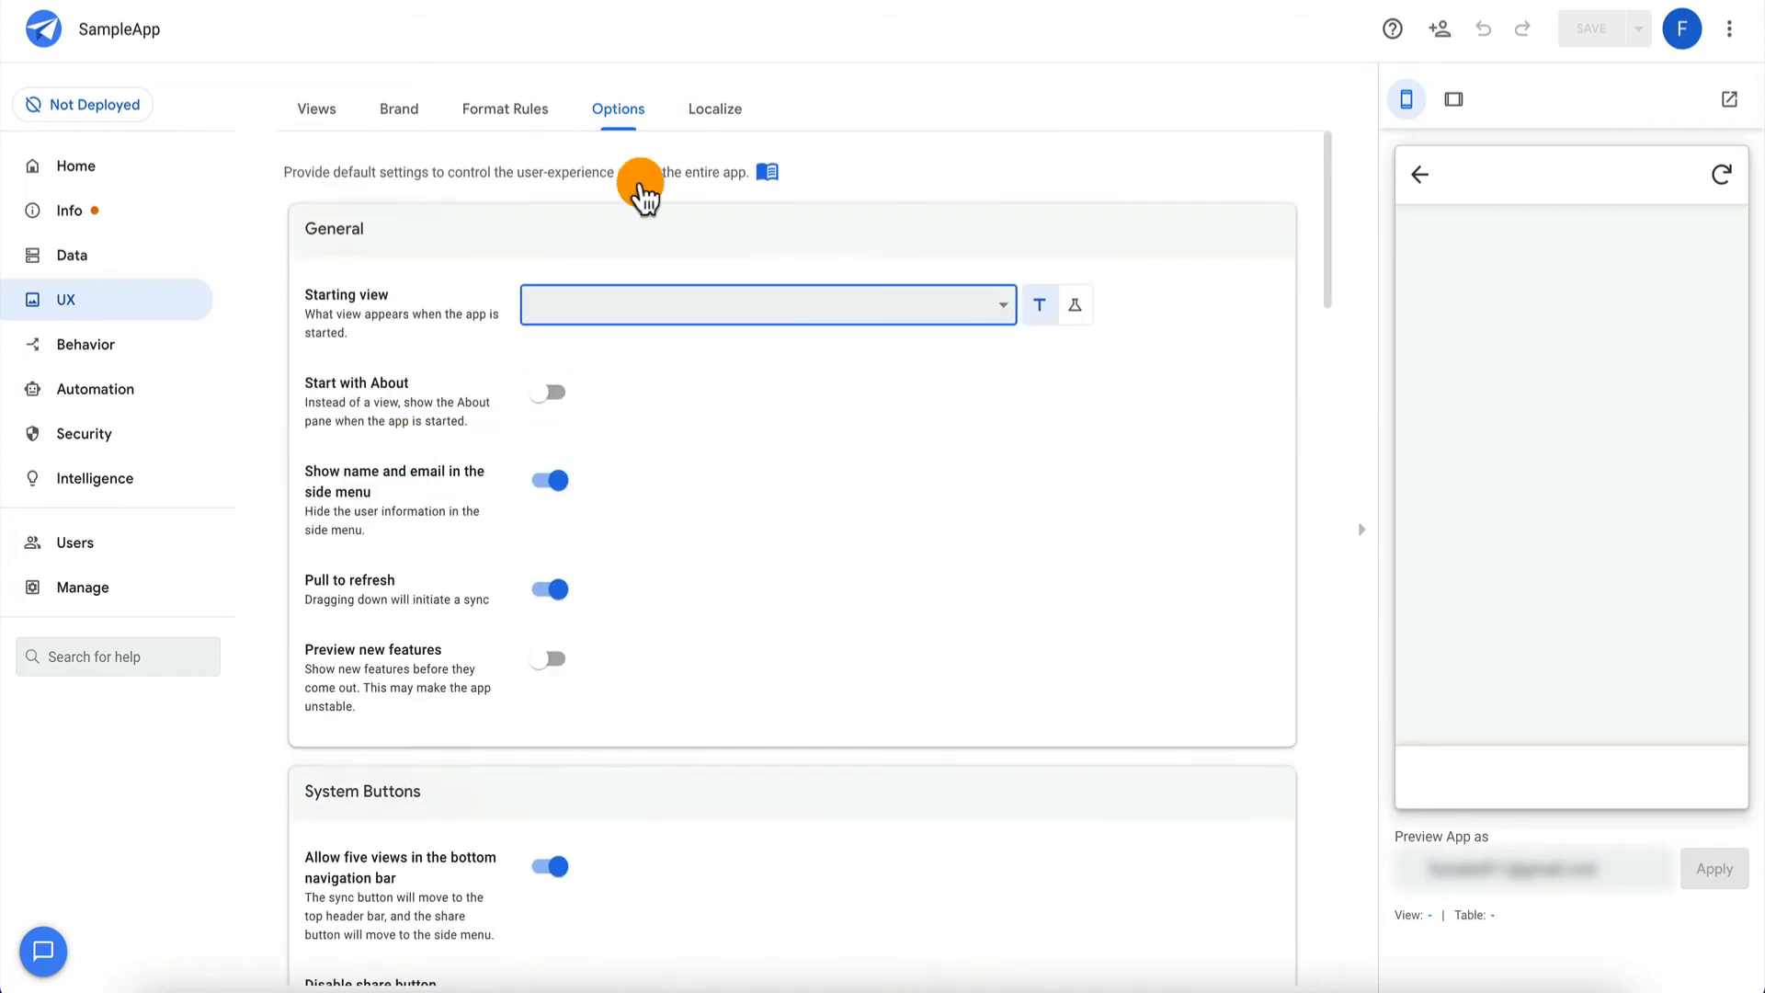
click(732, 128)
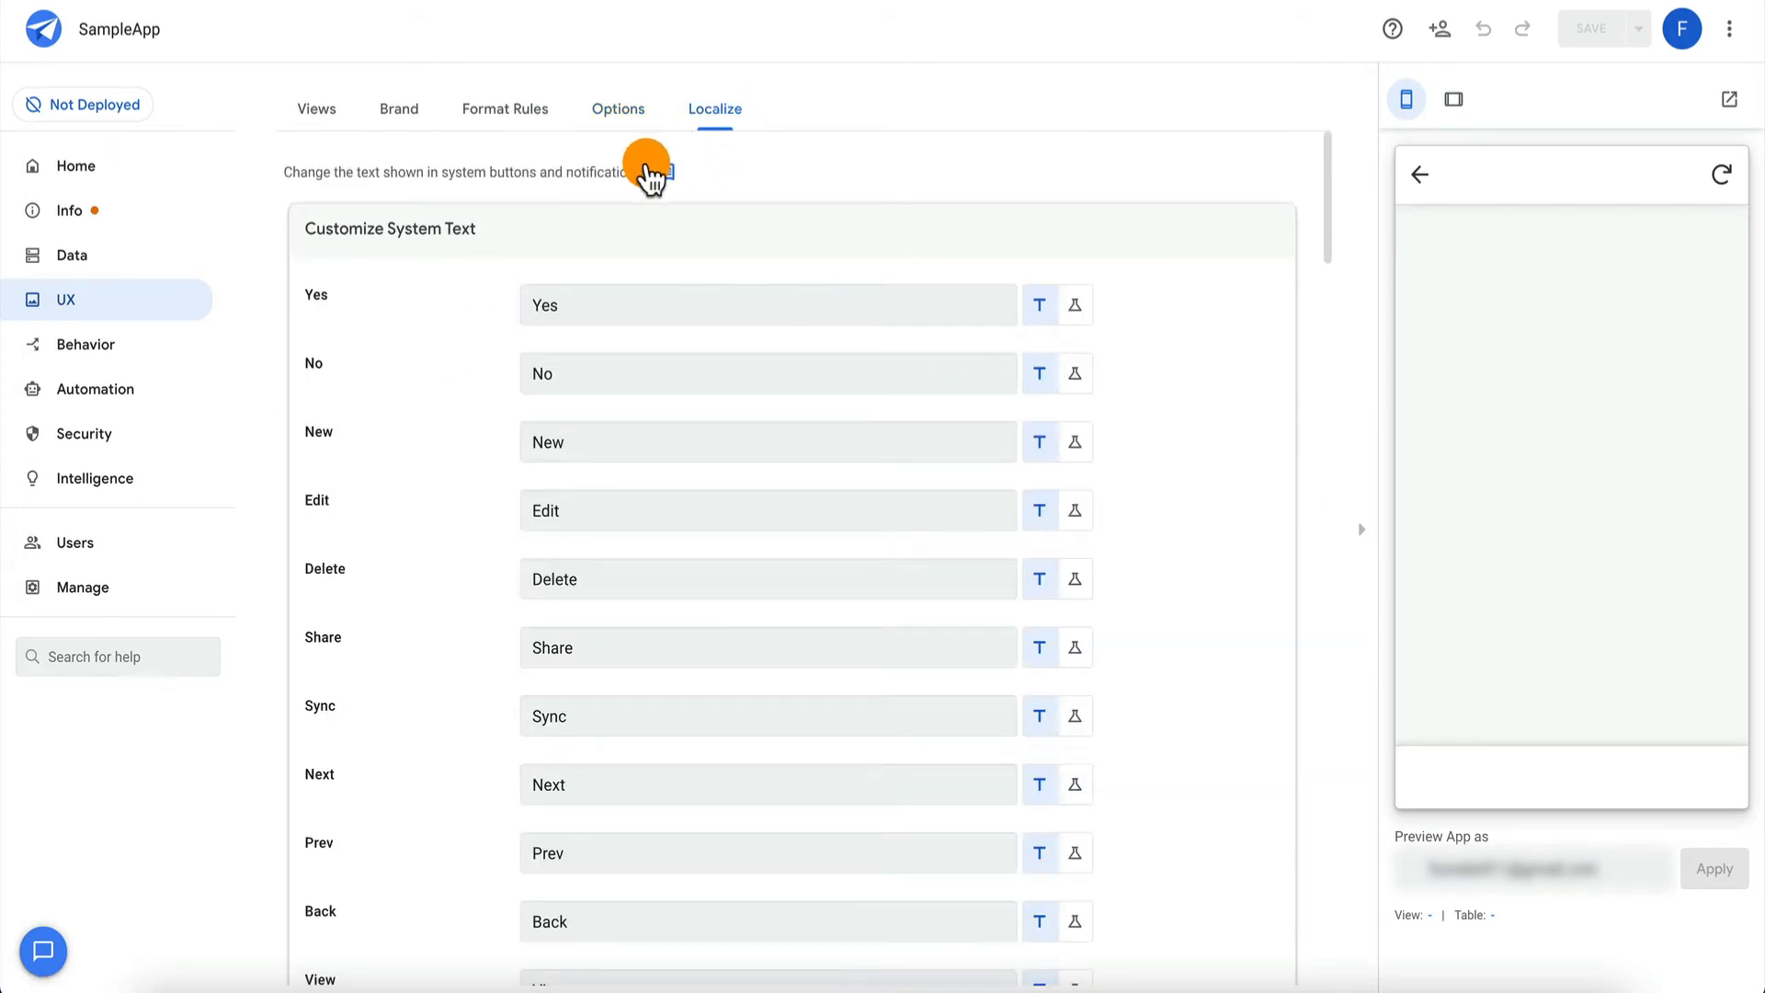
scroll(421, 498, down, 20)
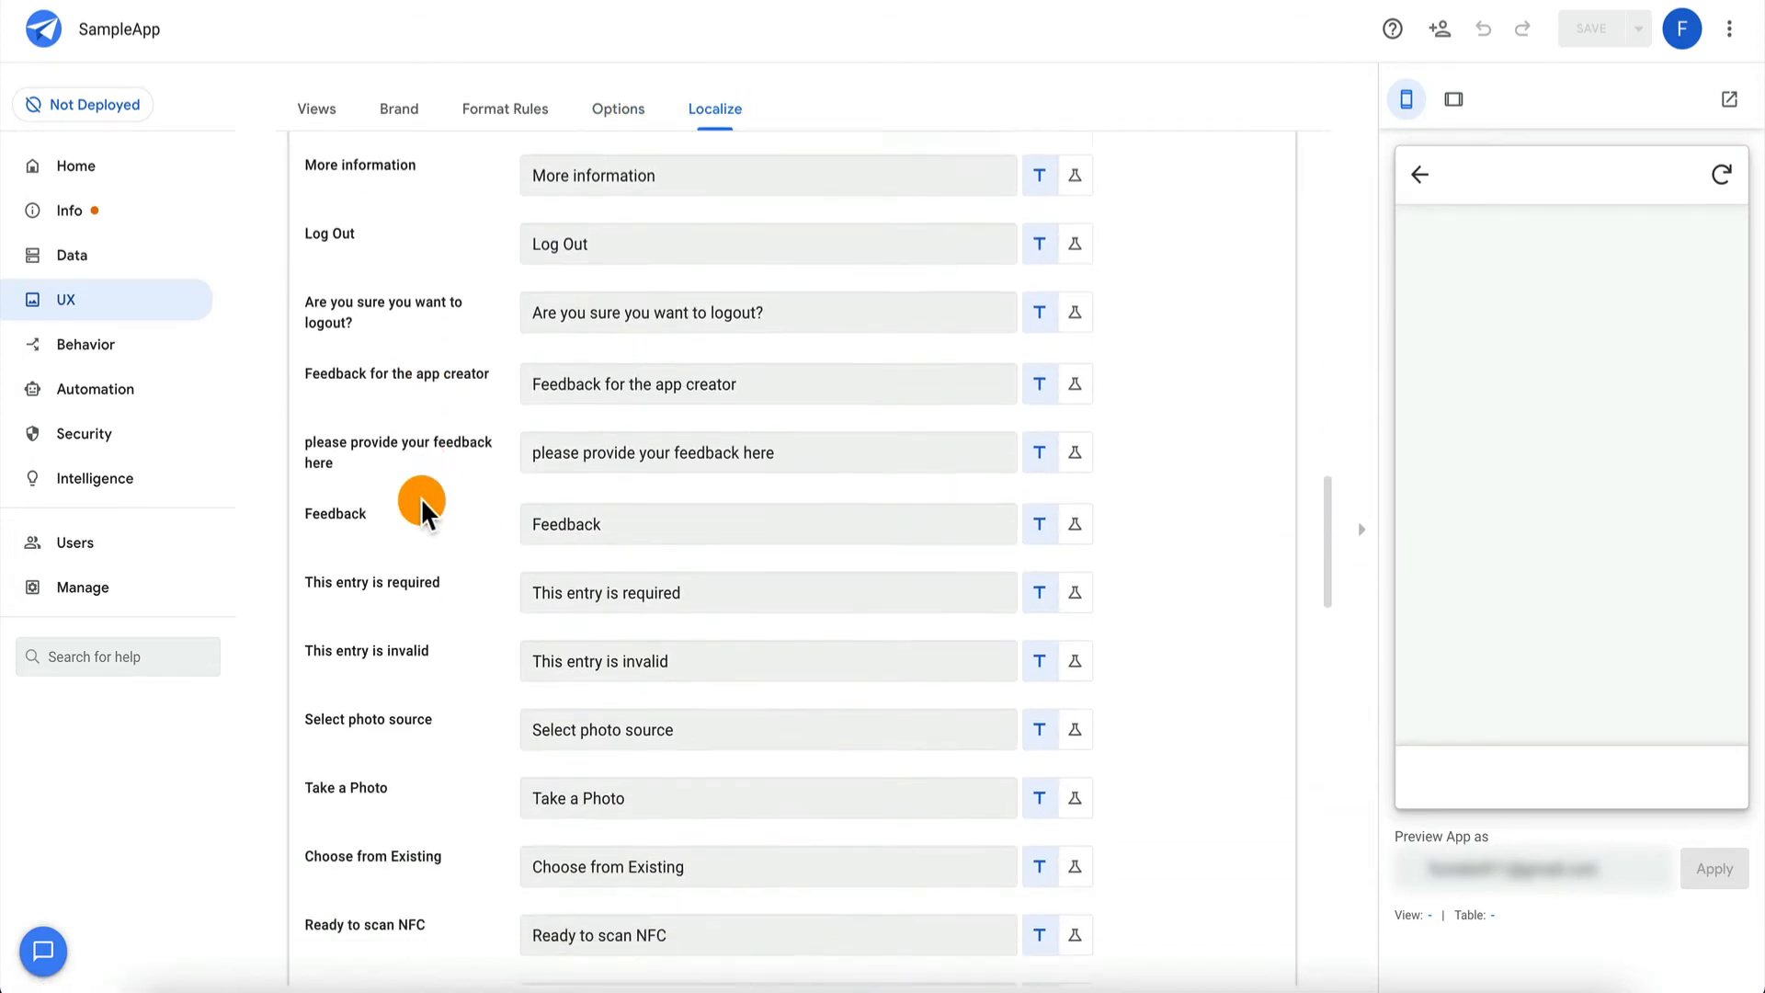
scroll(421, 499, up, 20)
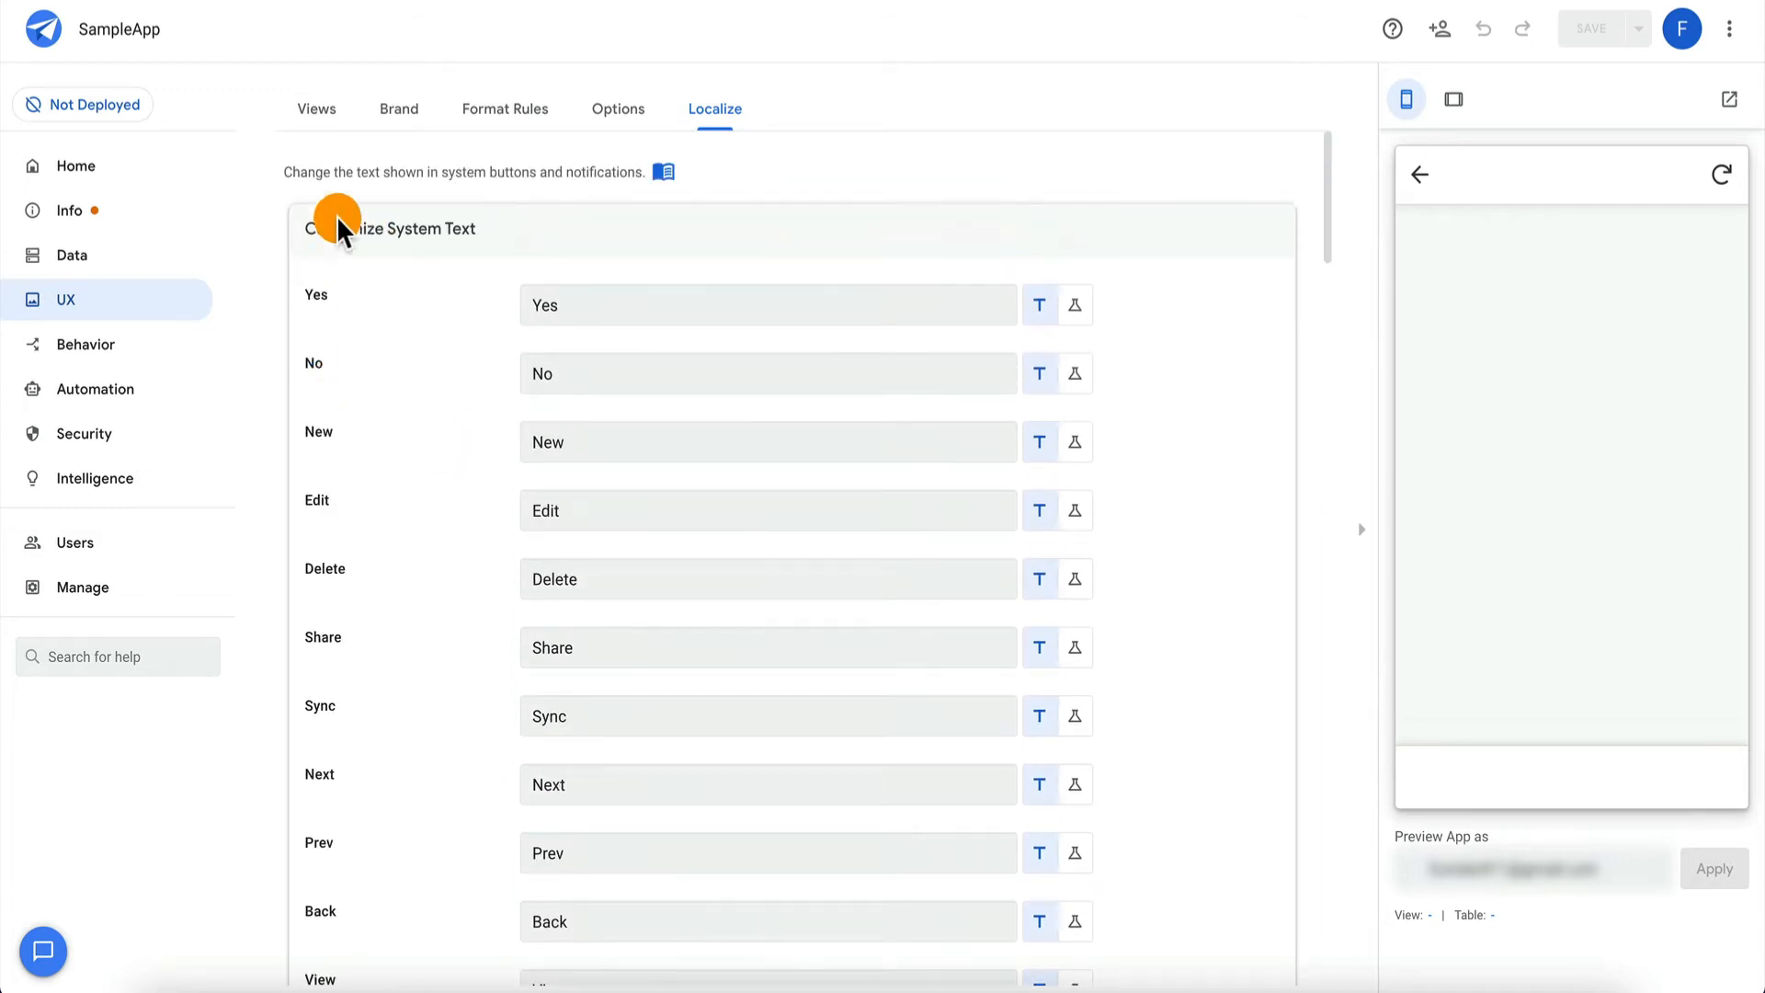
Review the full list of customizable system text, and the actions and bots in the Behavior and Automation sections.
scroll(388, 366, down, 15)
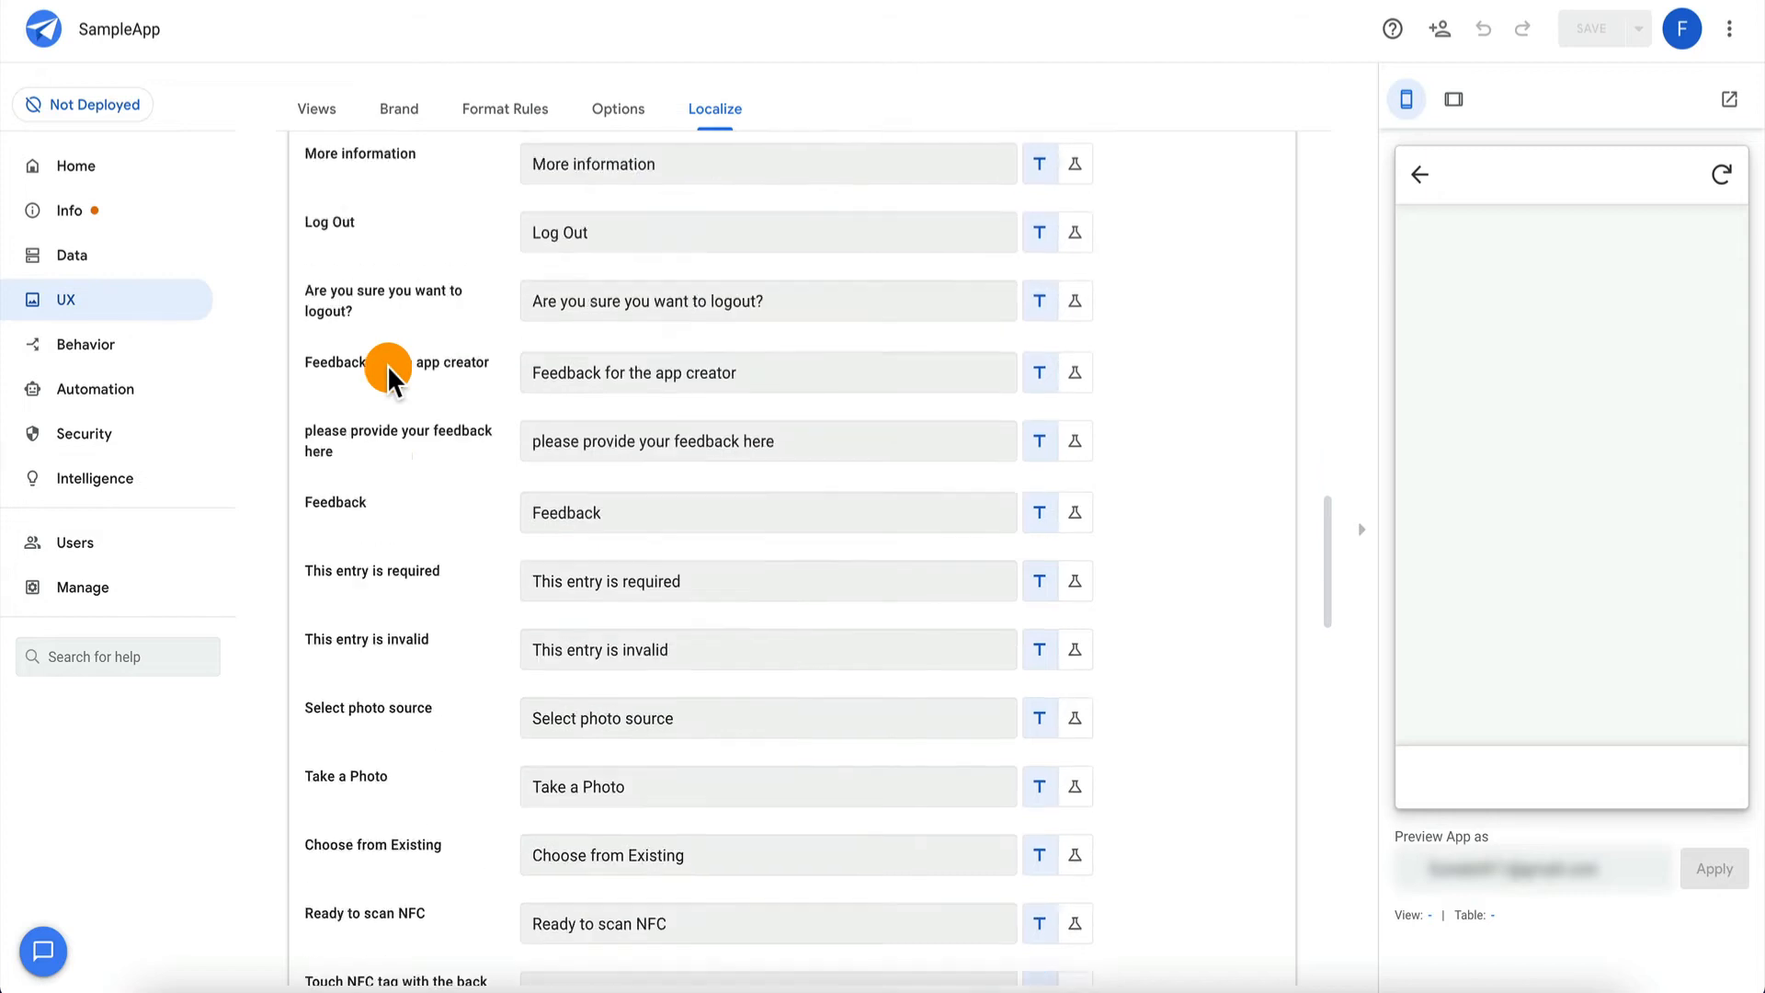
scroll(388, 366, up, 15)
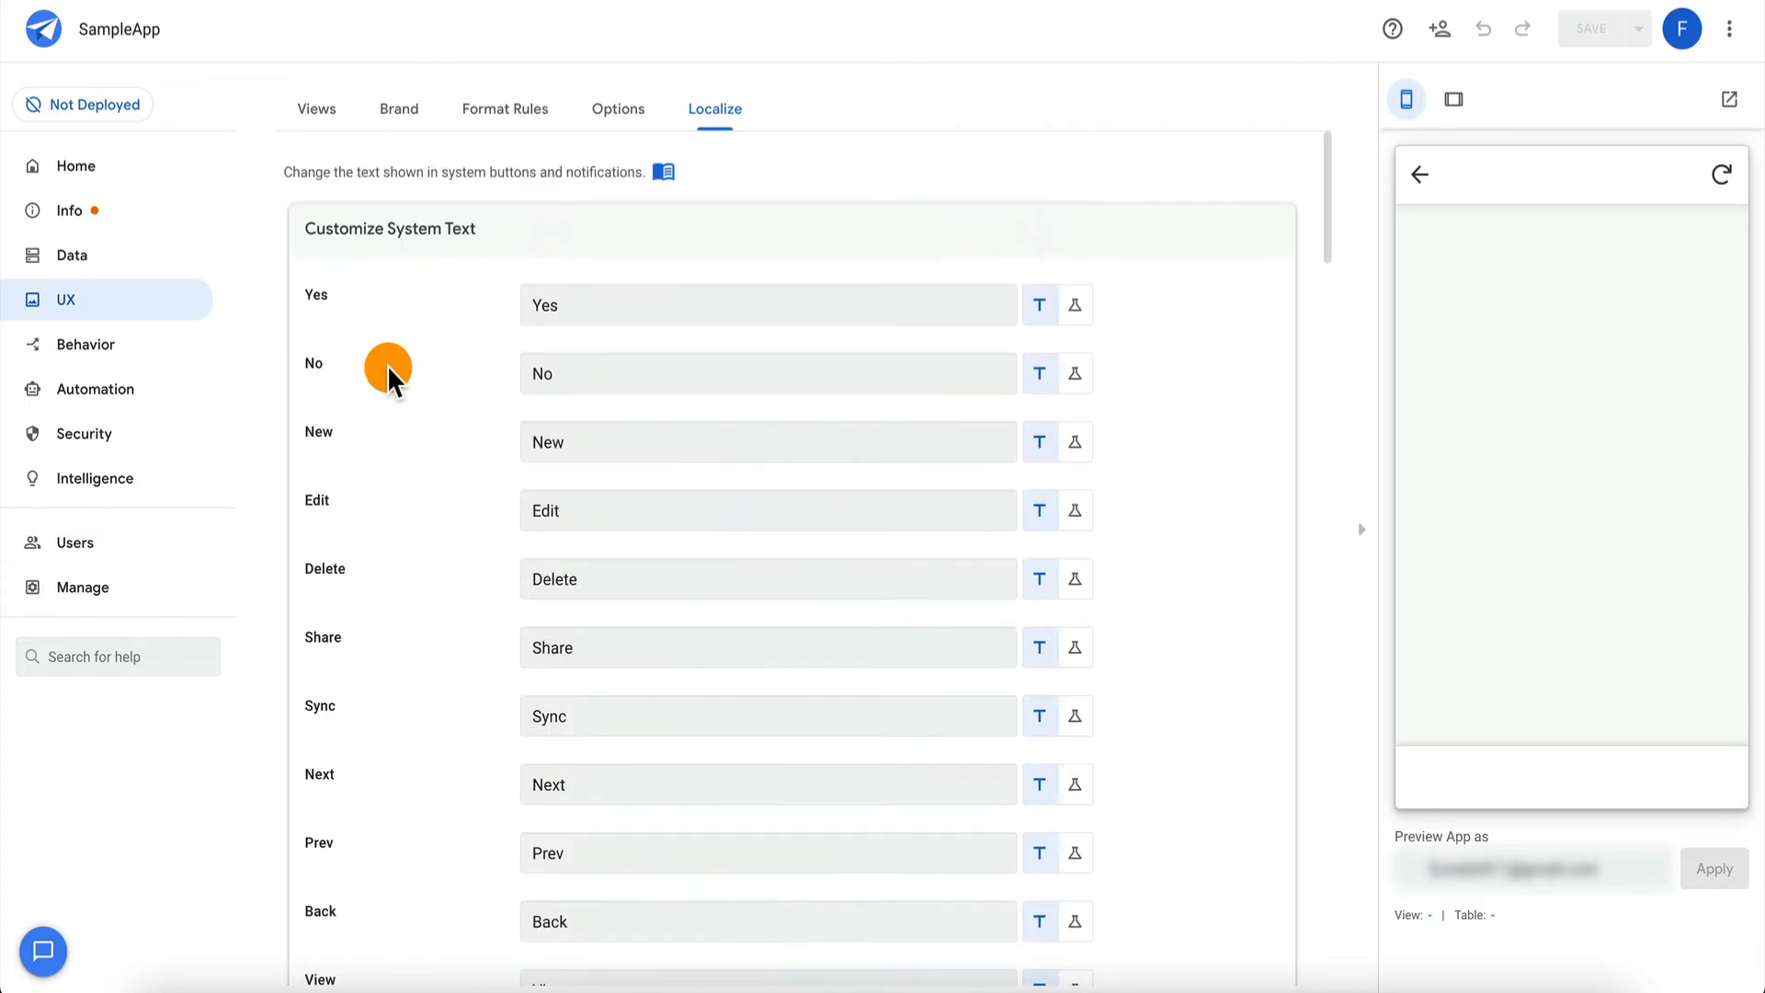
click(162, 351)
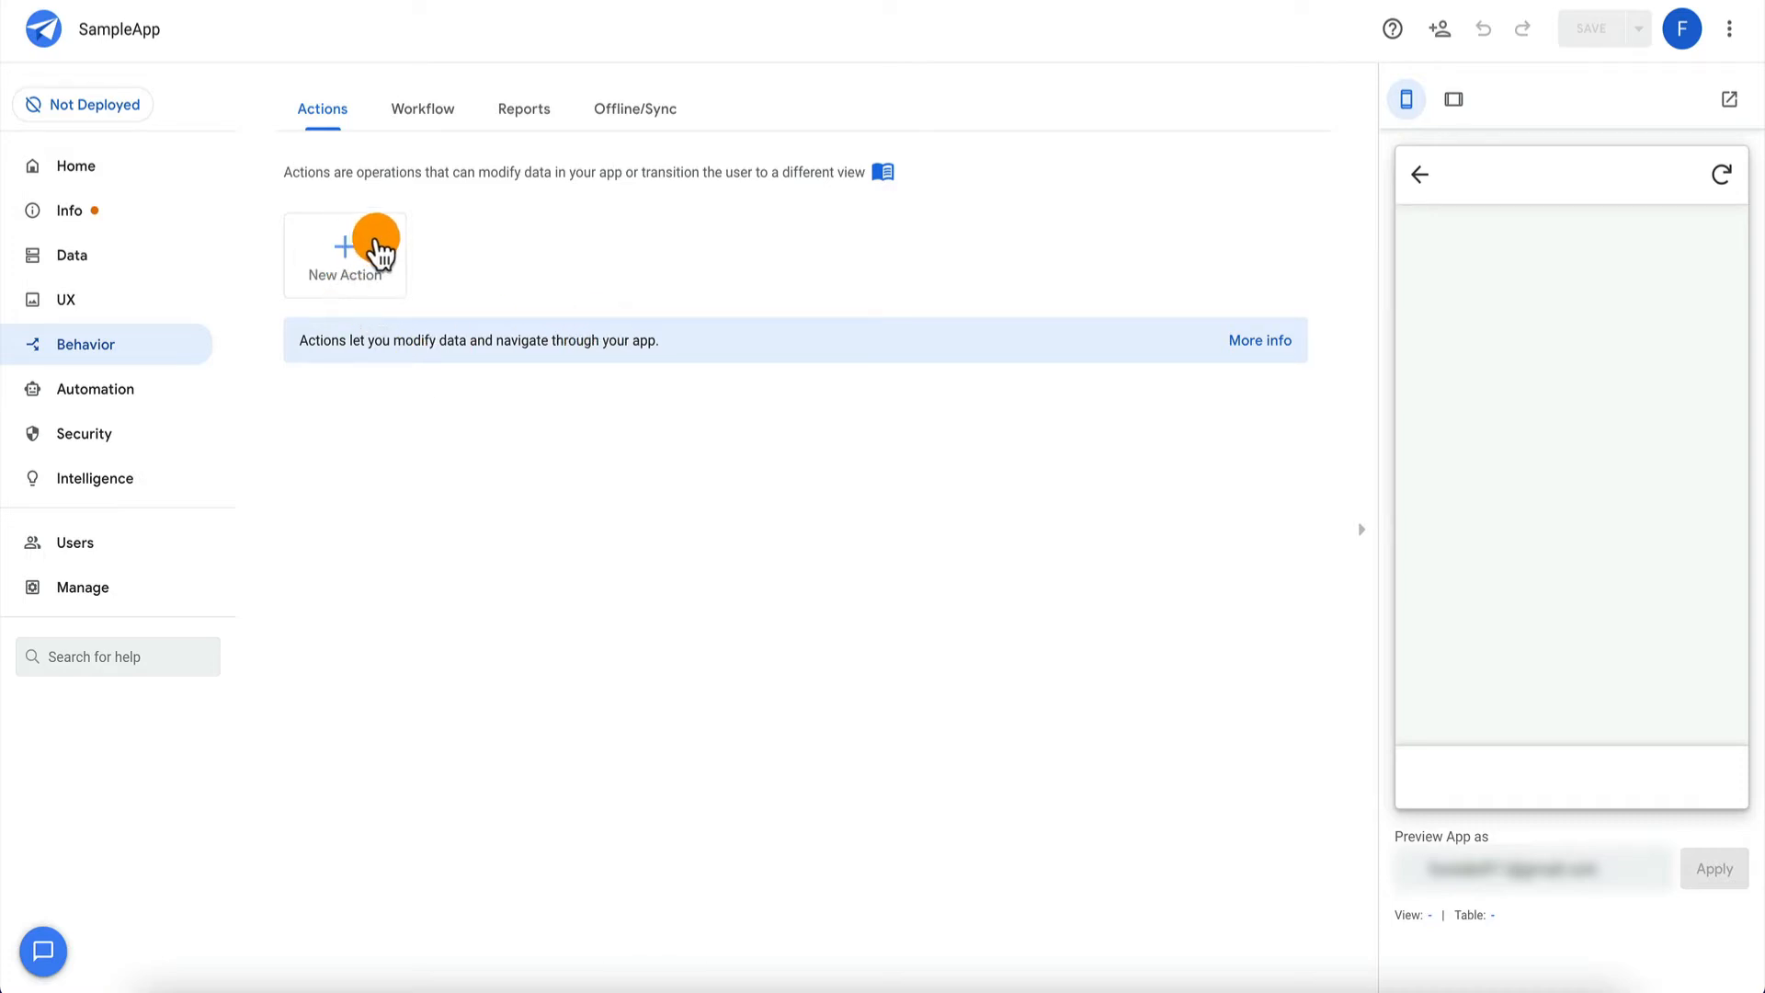
click(156, 396)
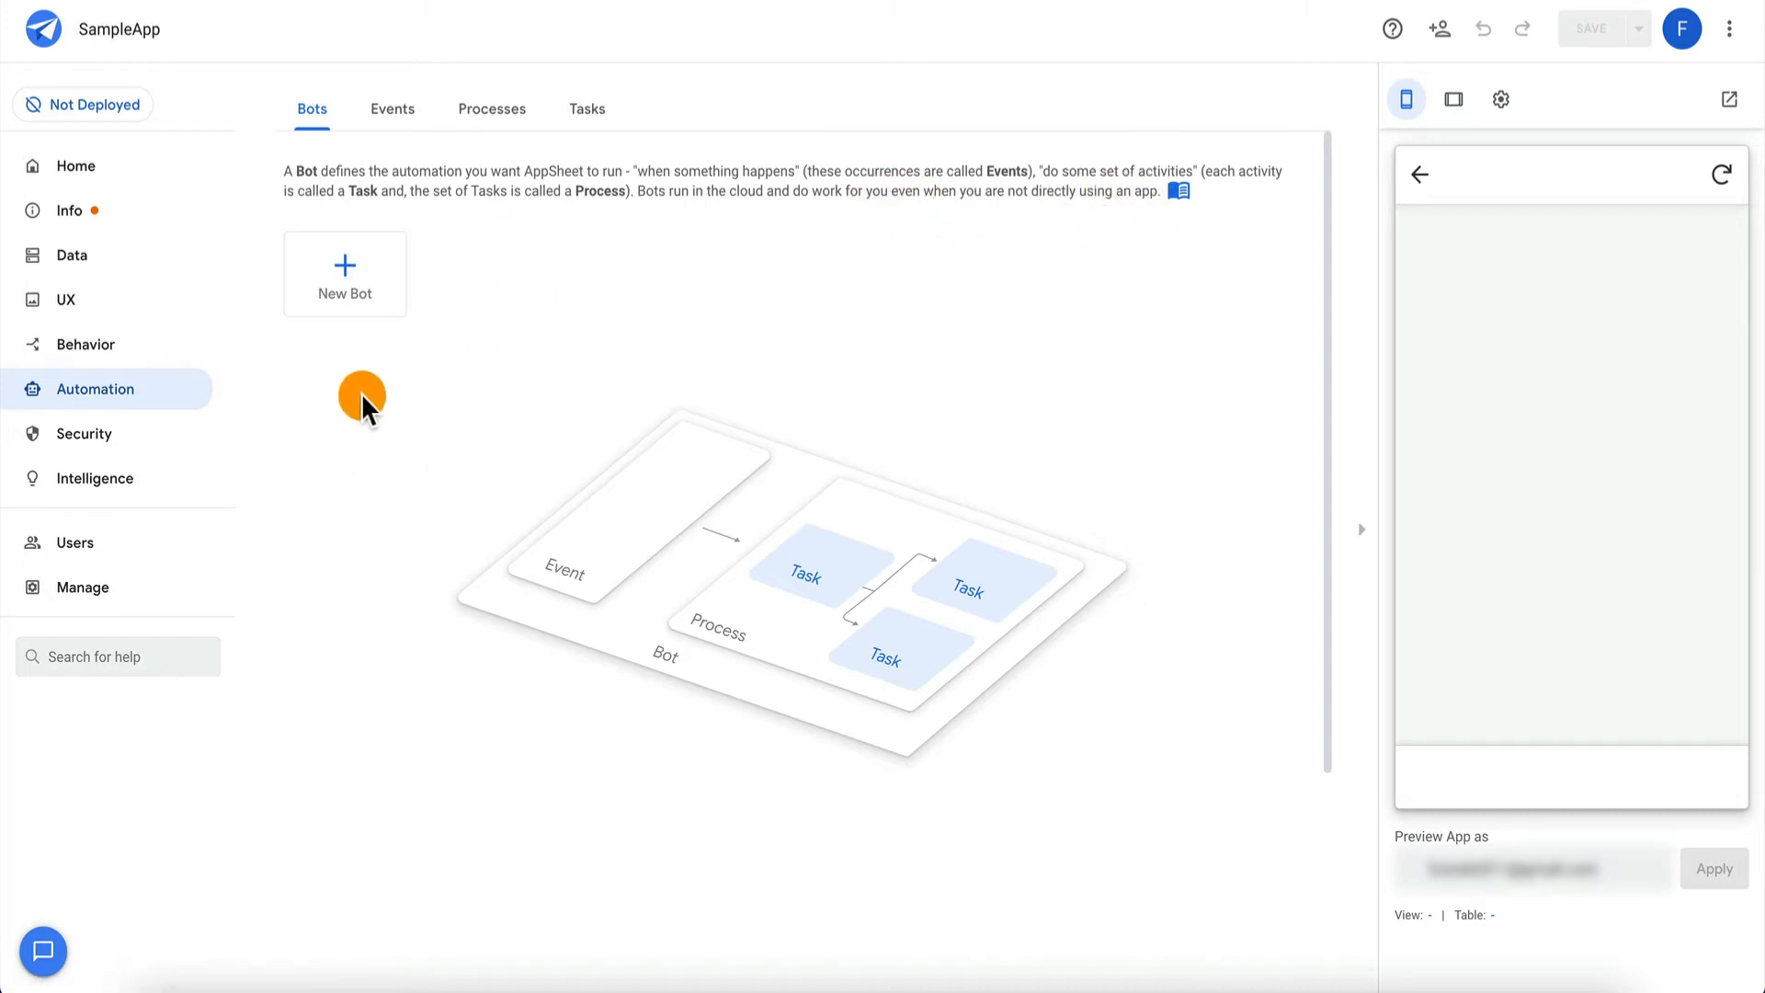
click(132, 354)
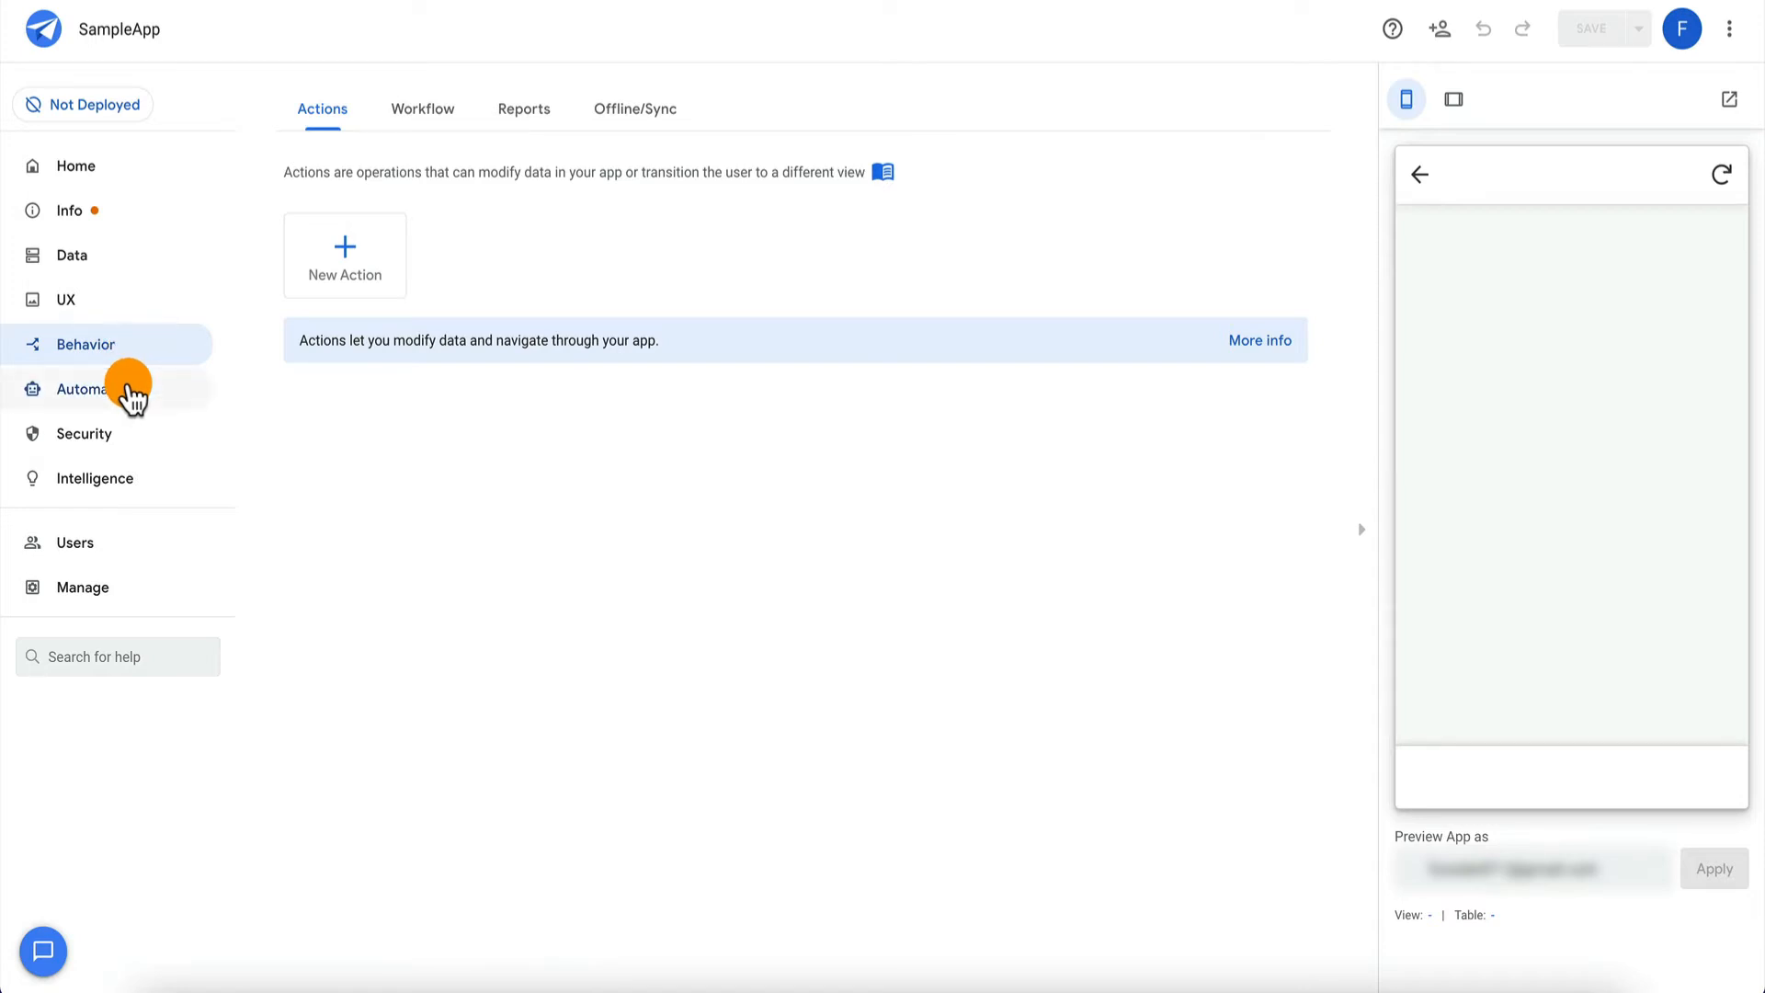
click(130, 392)
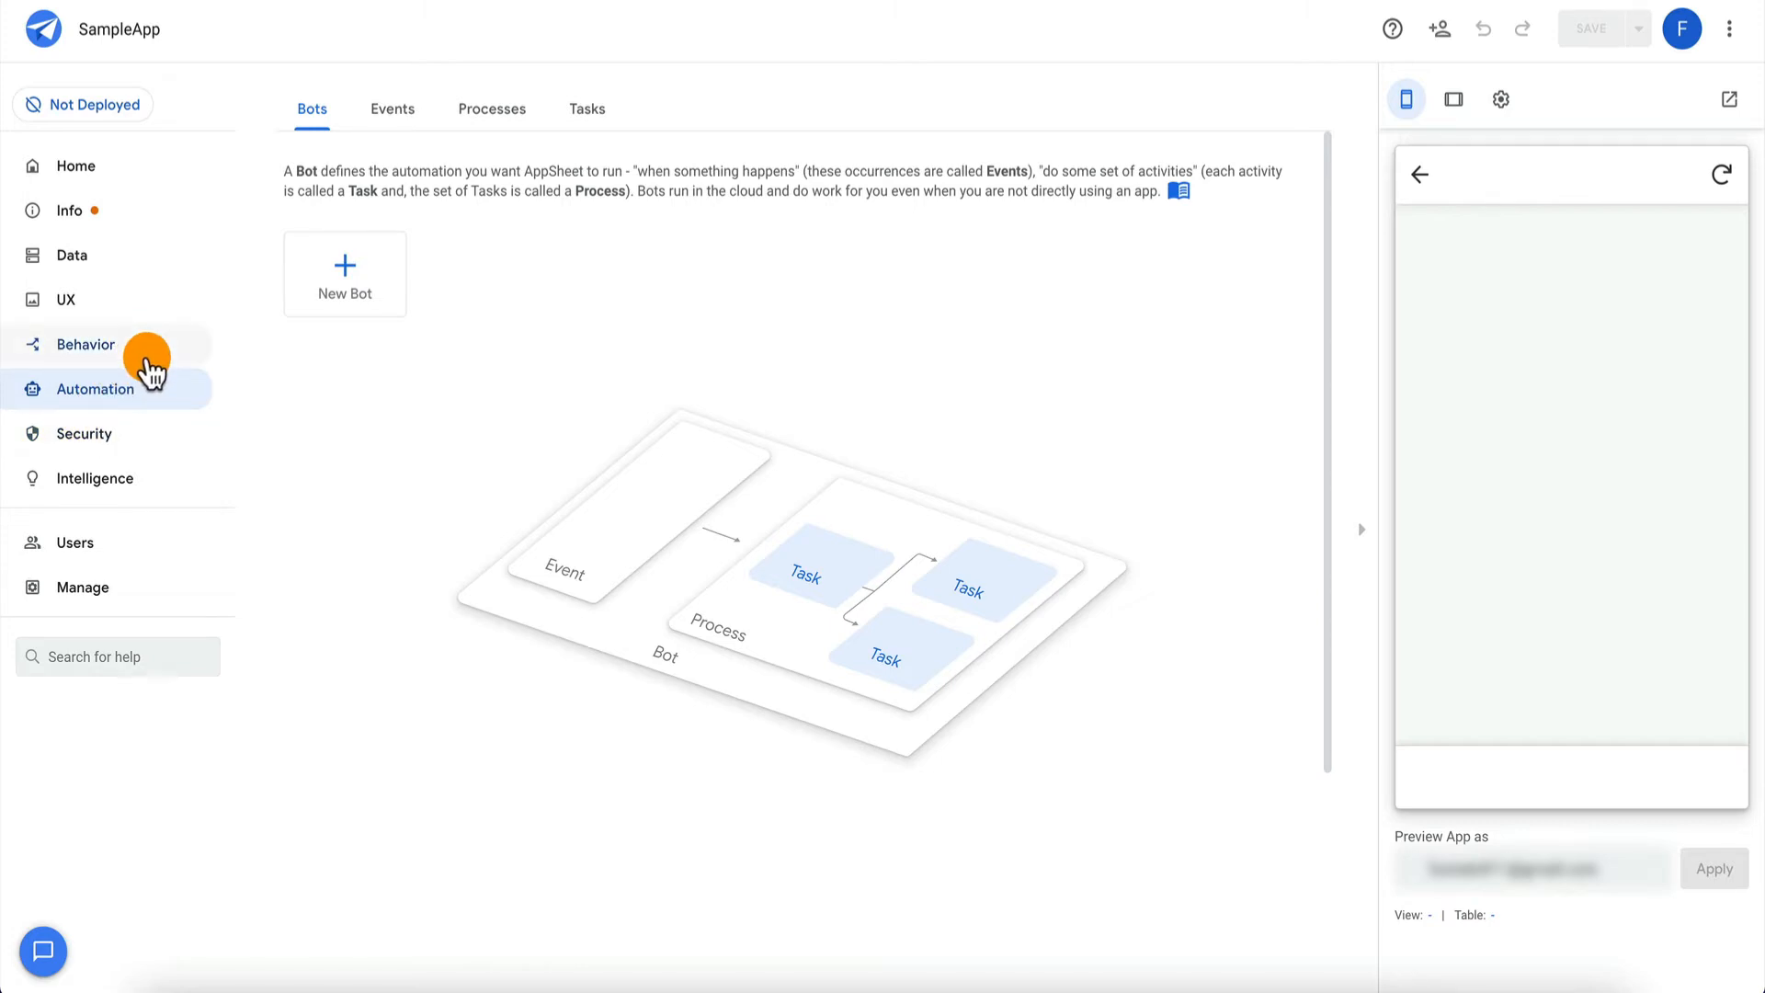
Examine the Security section's sign-in requirements and the available authentication providers, keeping Any provider selected.
click(128, 441)
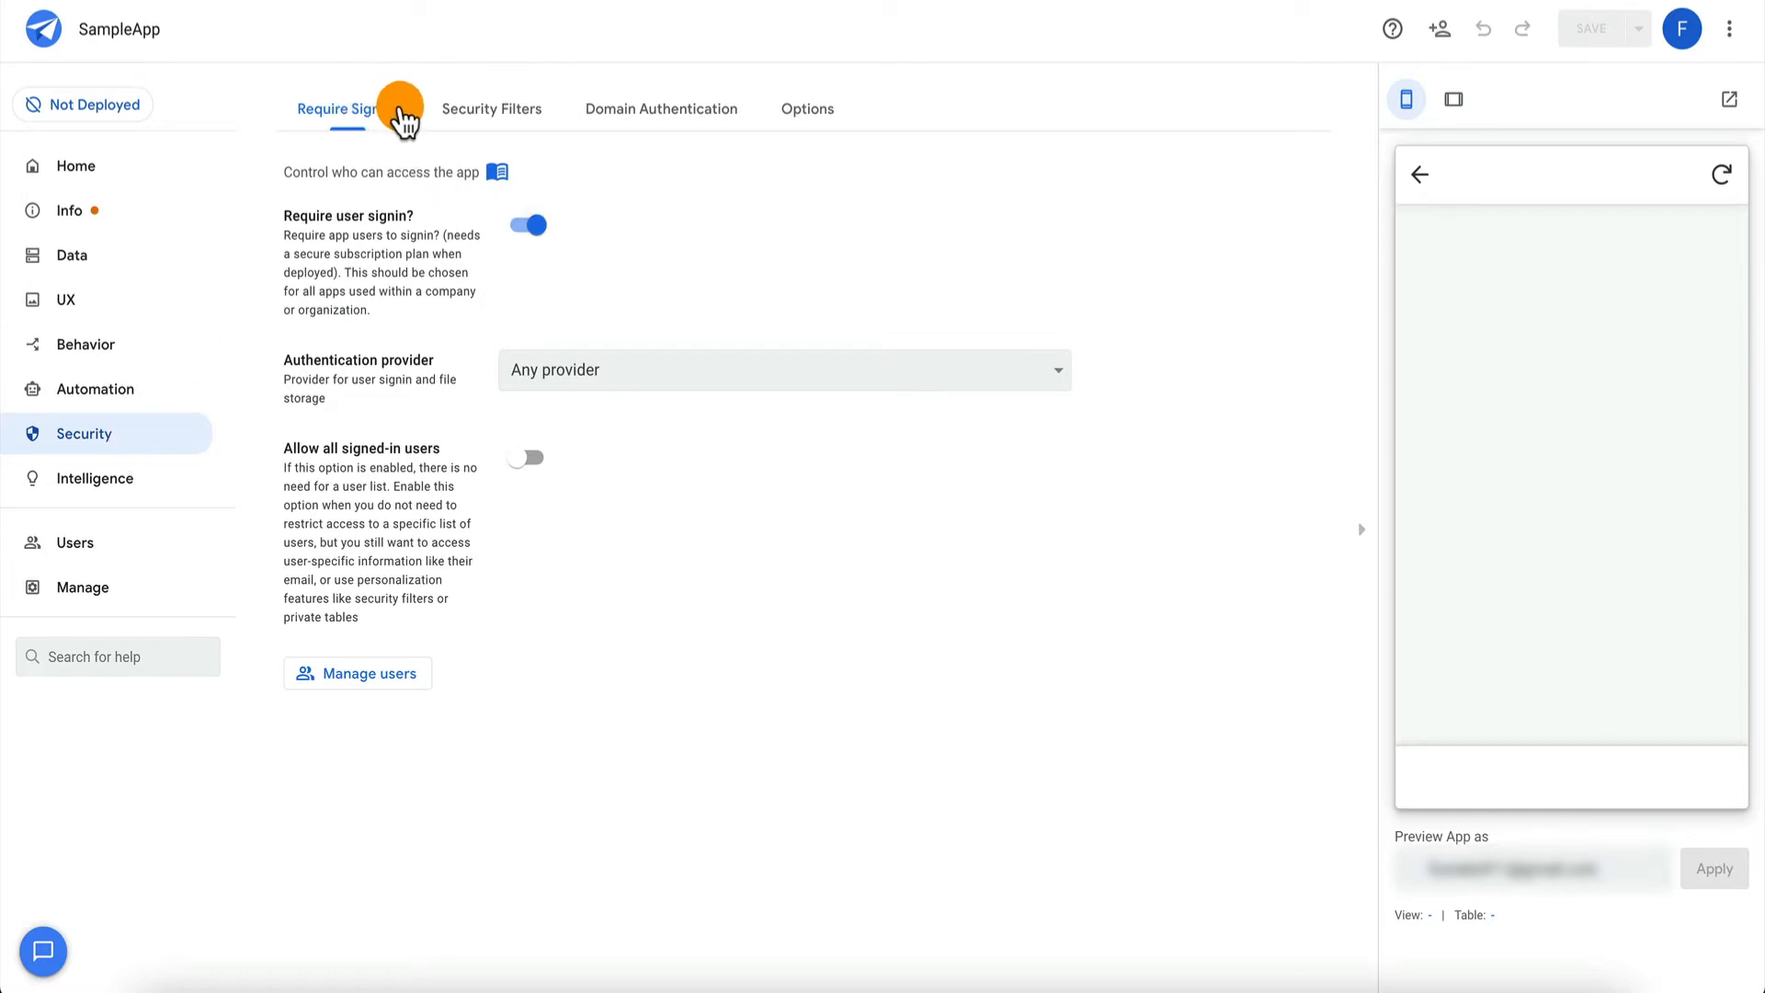
click(603, 383)
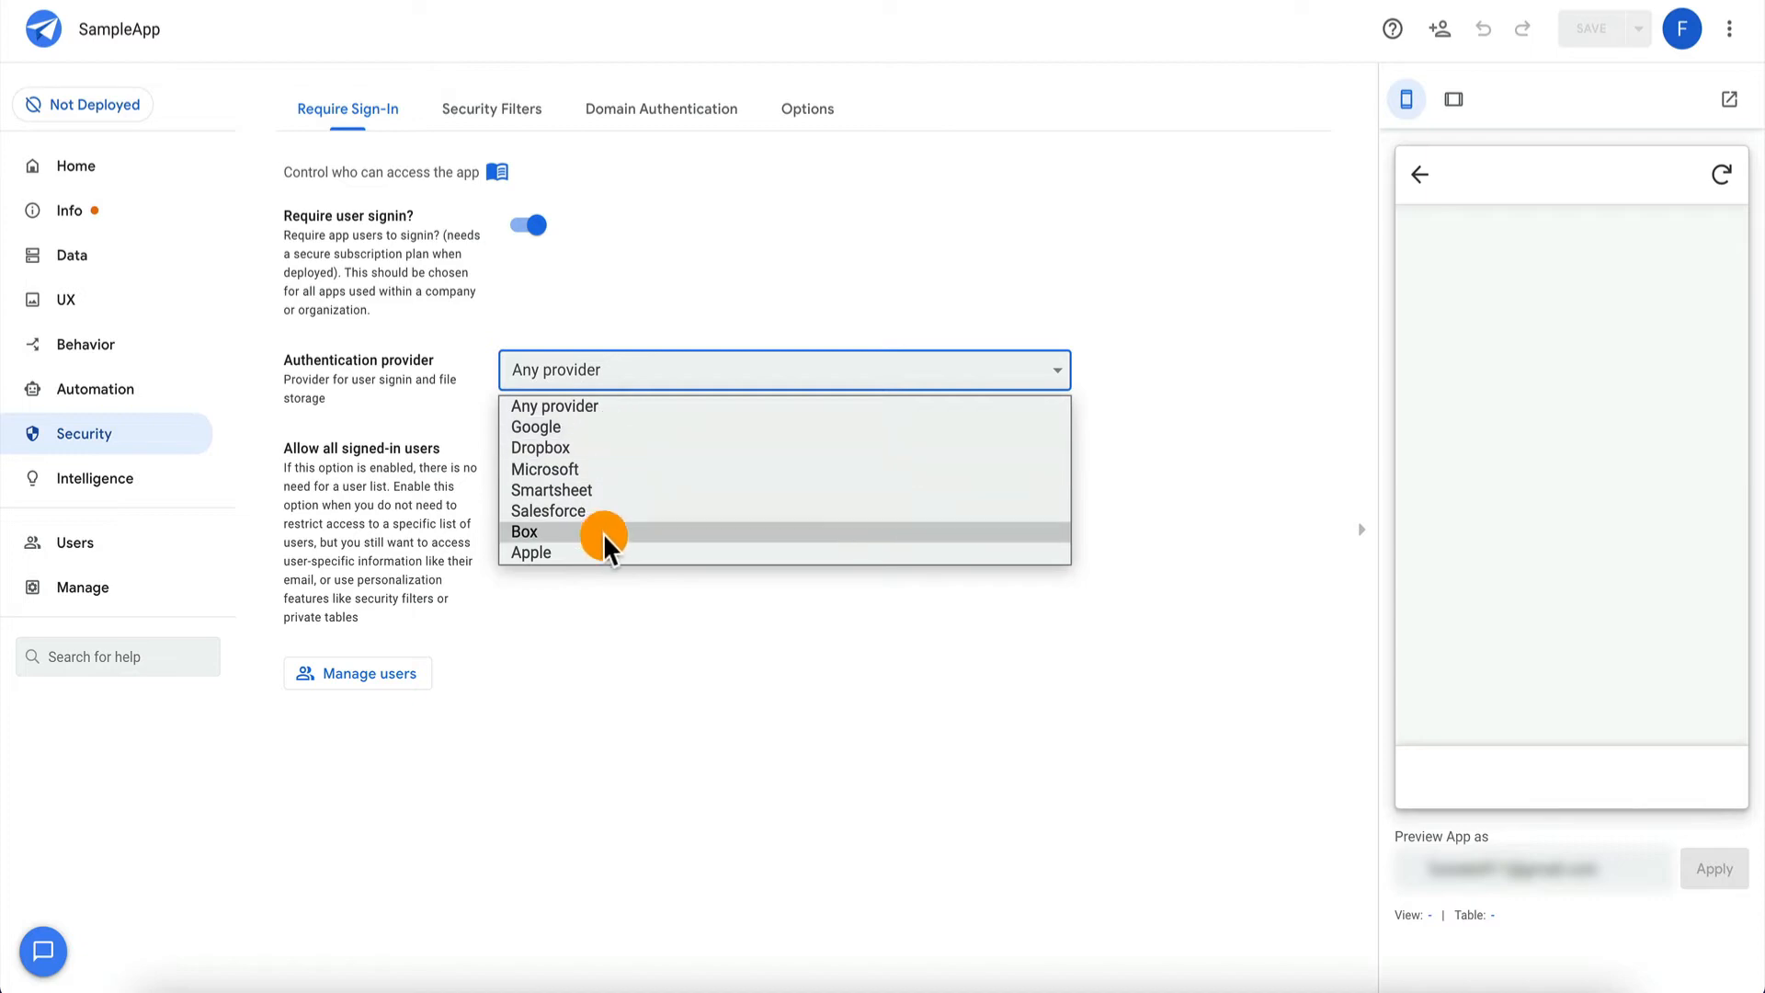
click(681, 328)
click(643, 362)
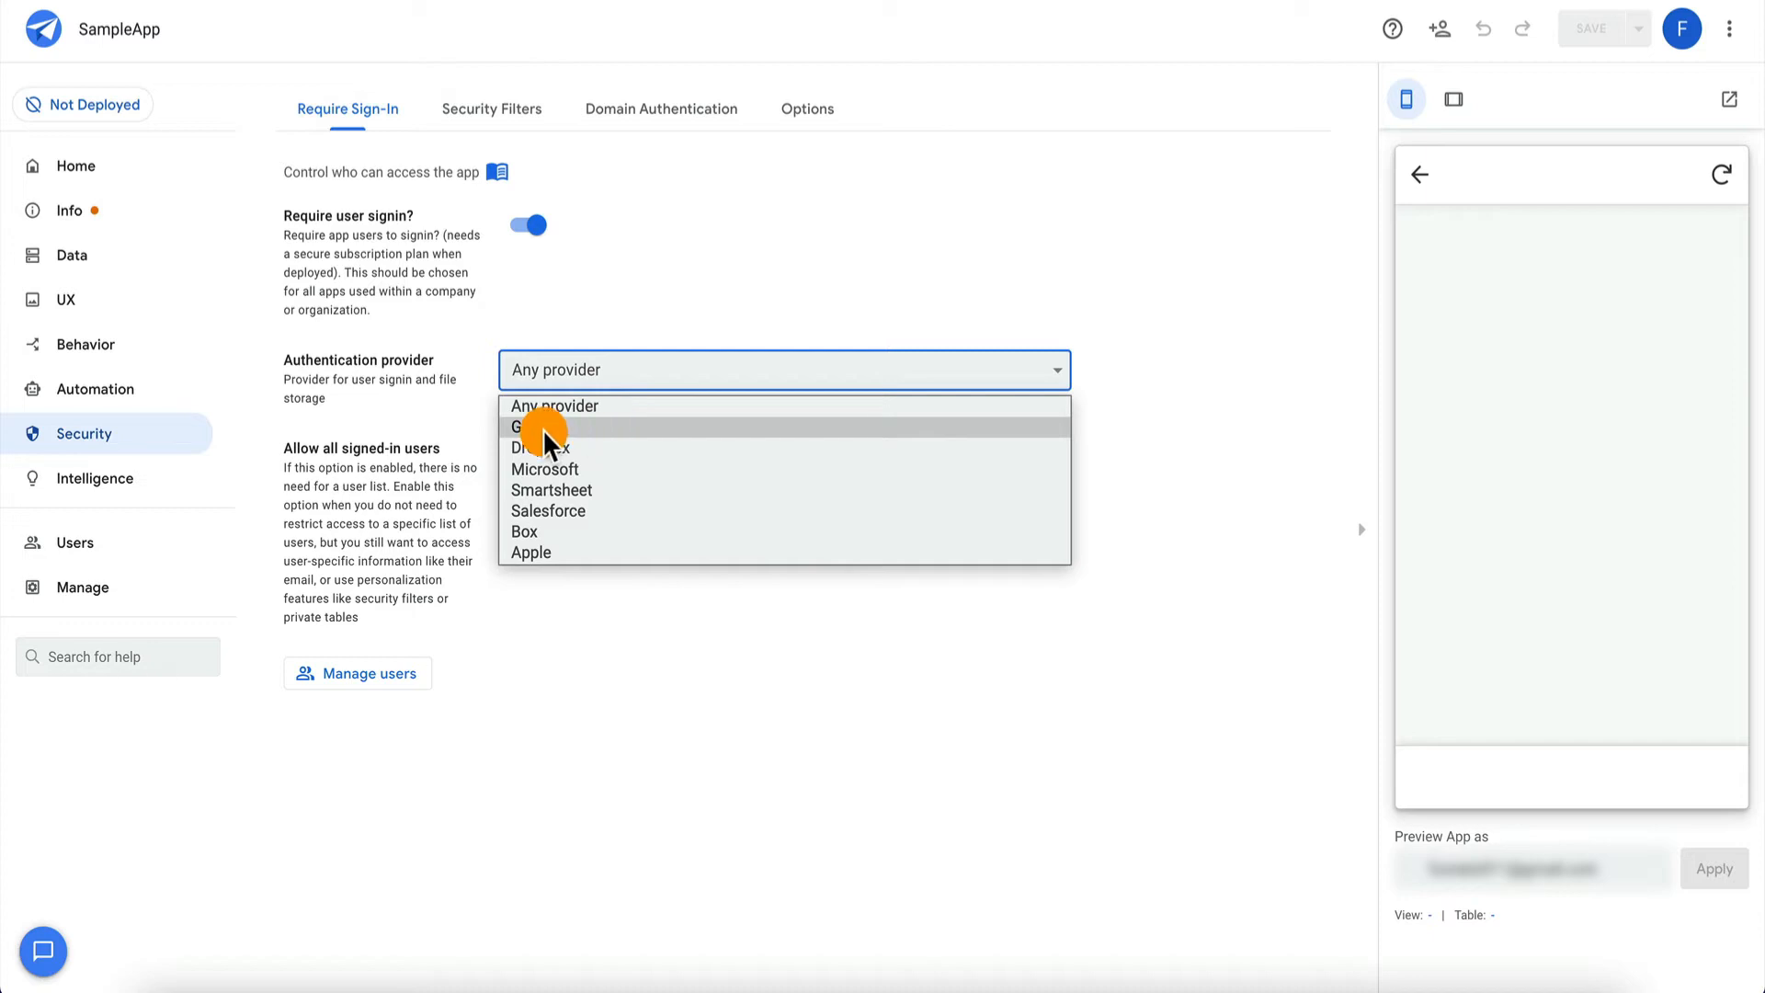
click(671, 270)
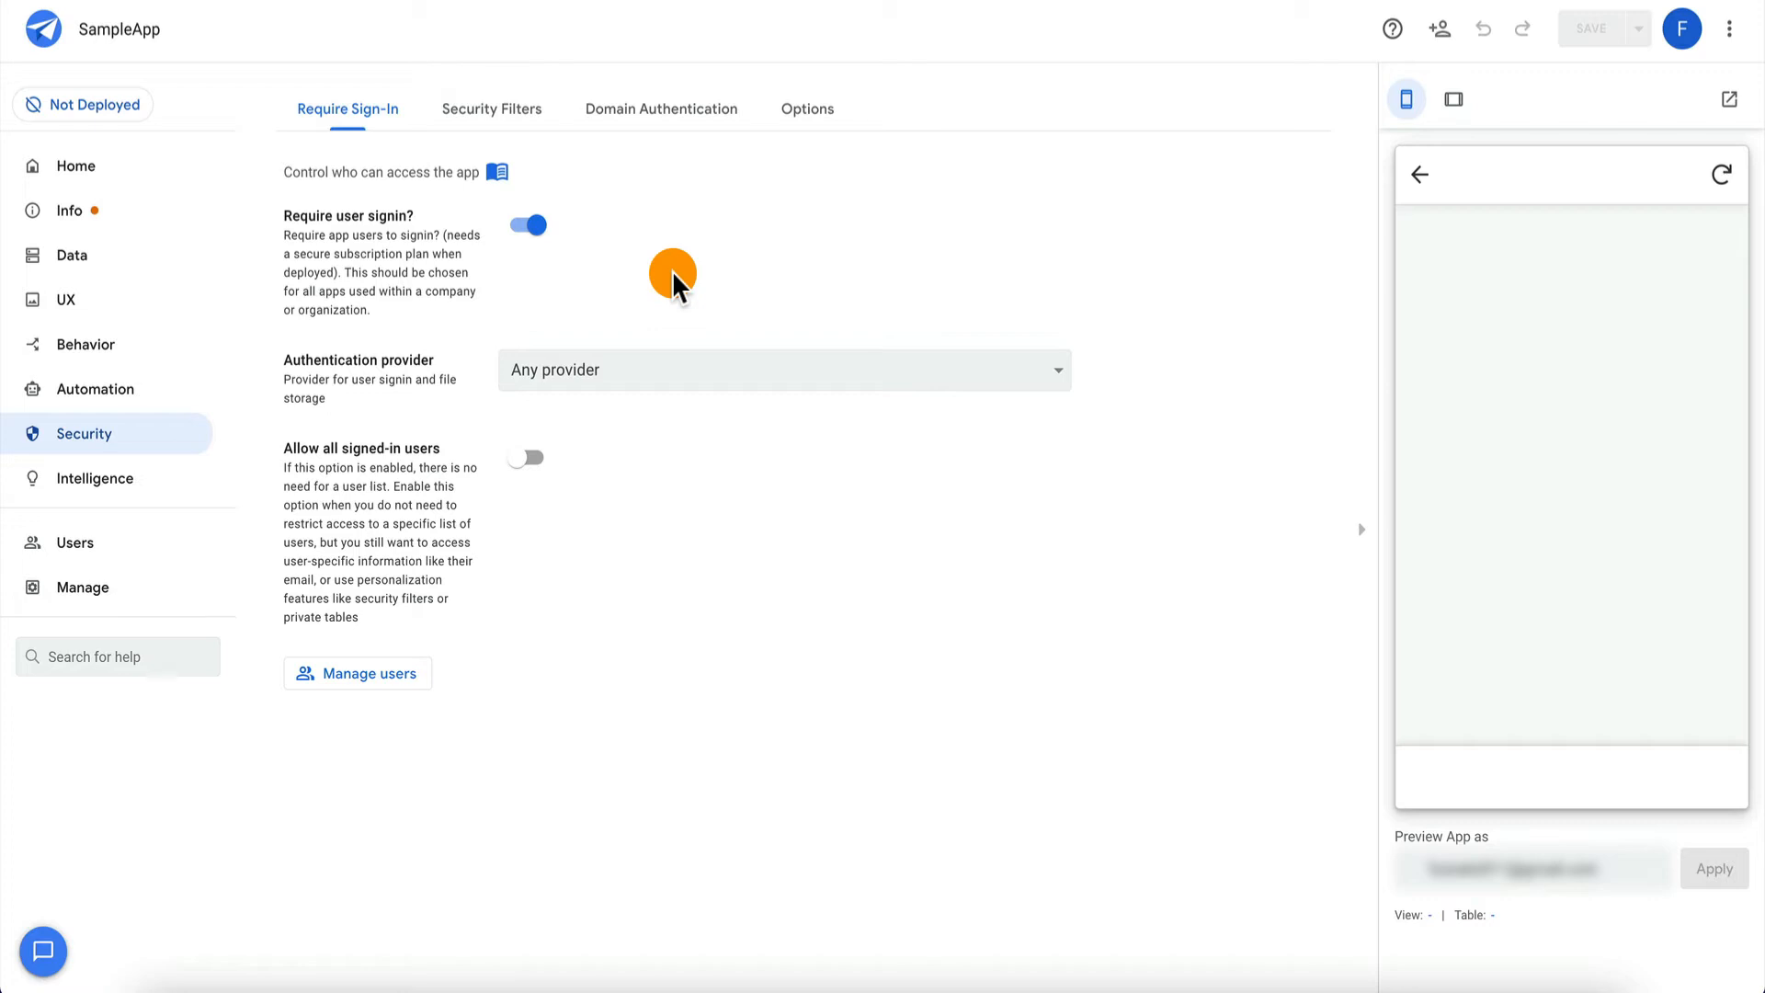
click(648, 368)
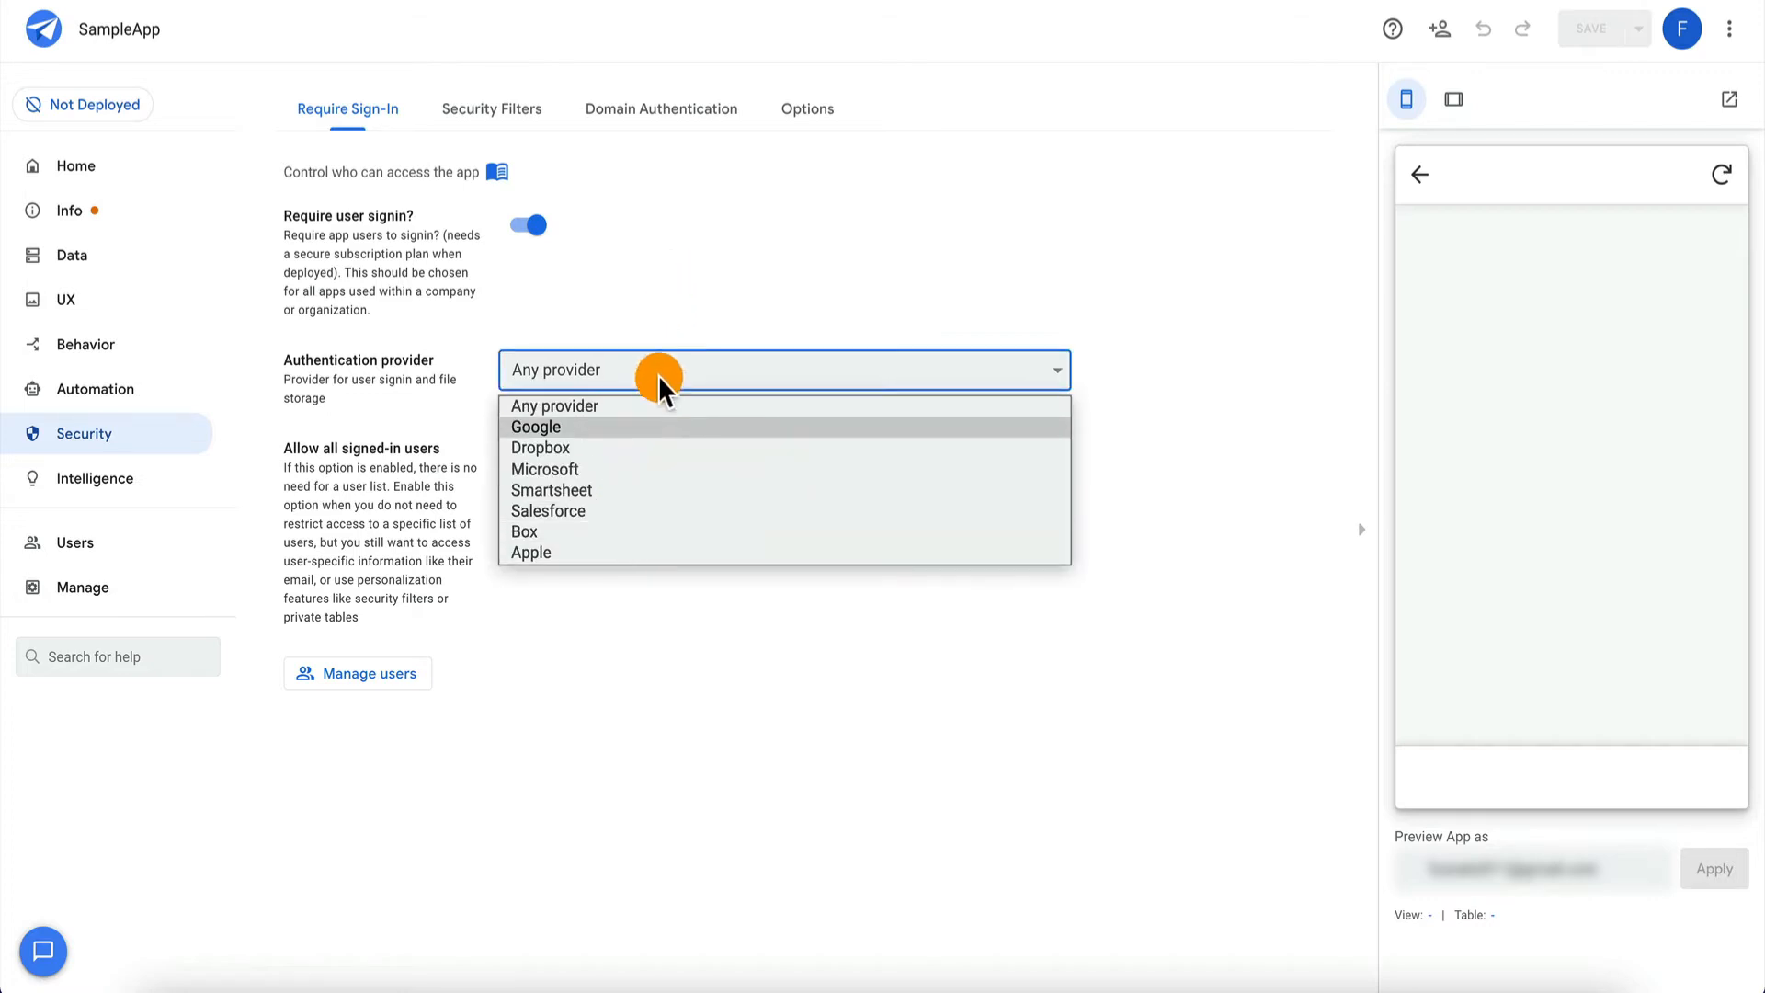
click(682, 302)
Examine the app's security filters, domain authentication setting and general security options.
click(503, 109)
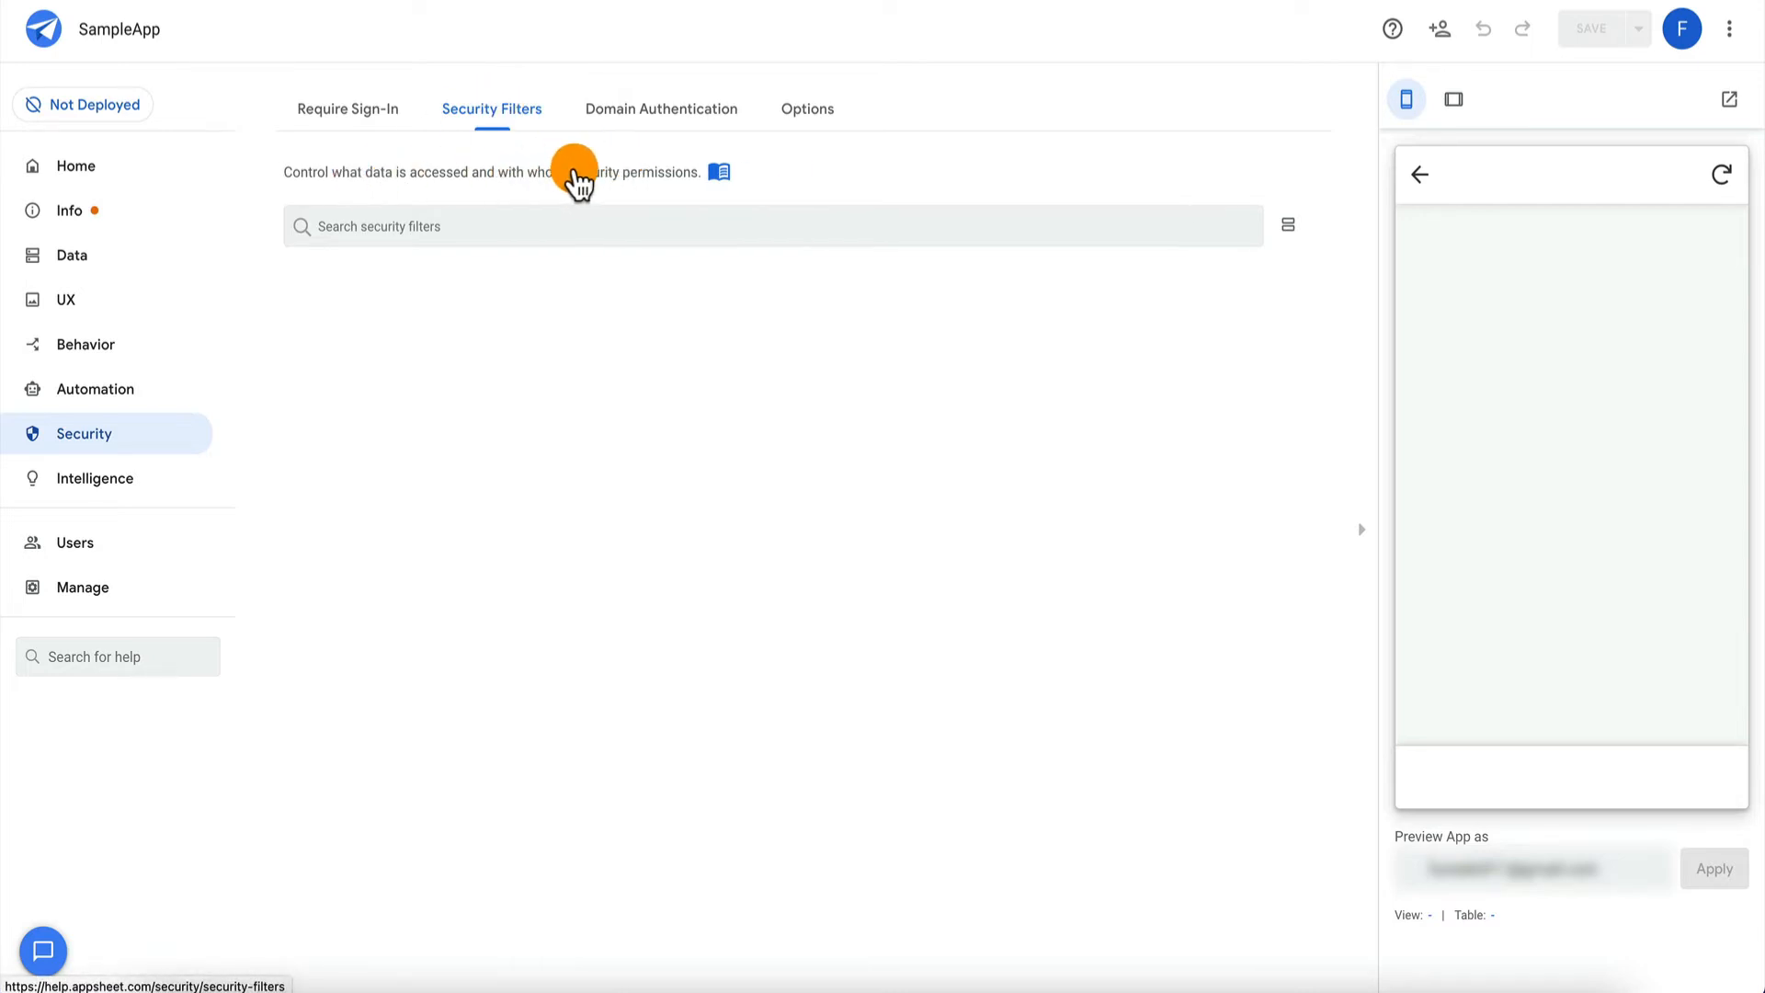
click(681, 106)
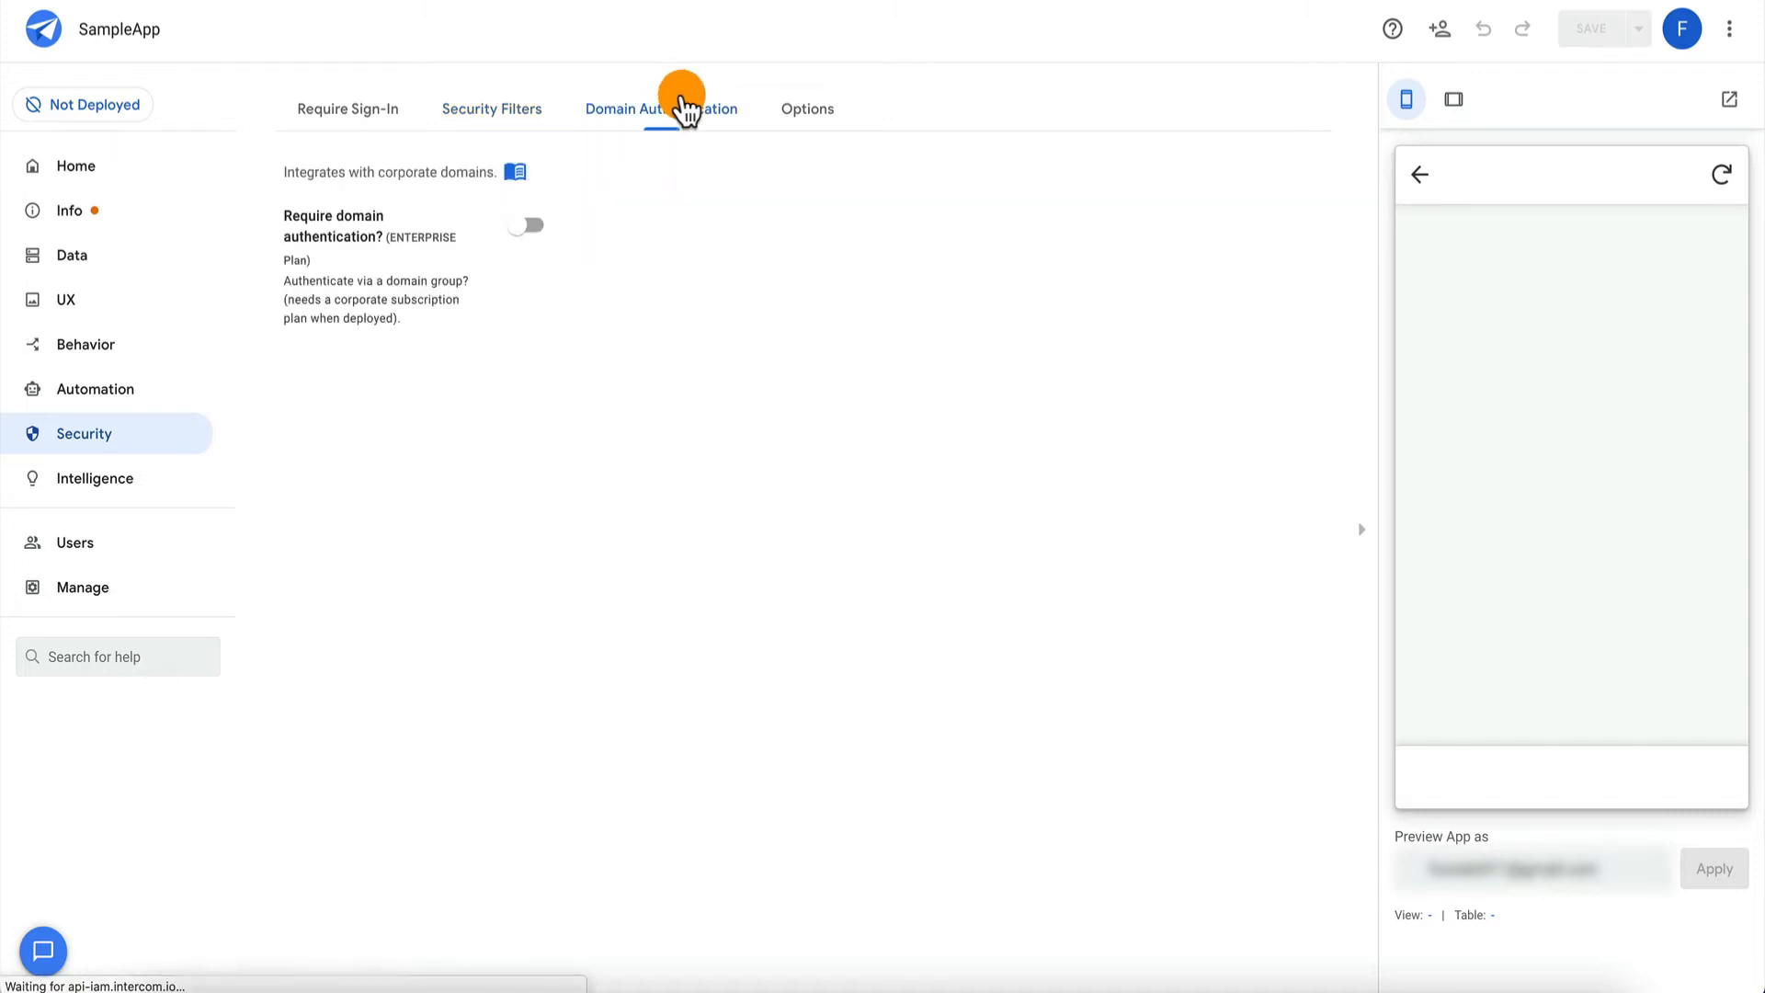
click(818, 114)
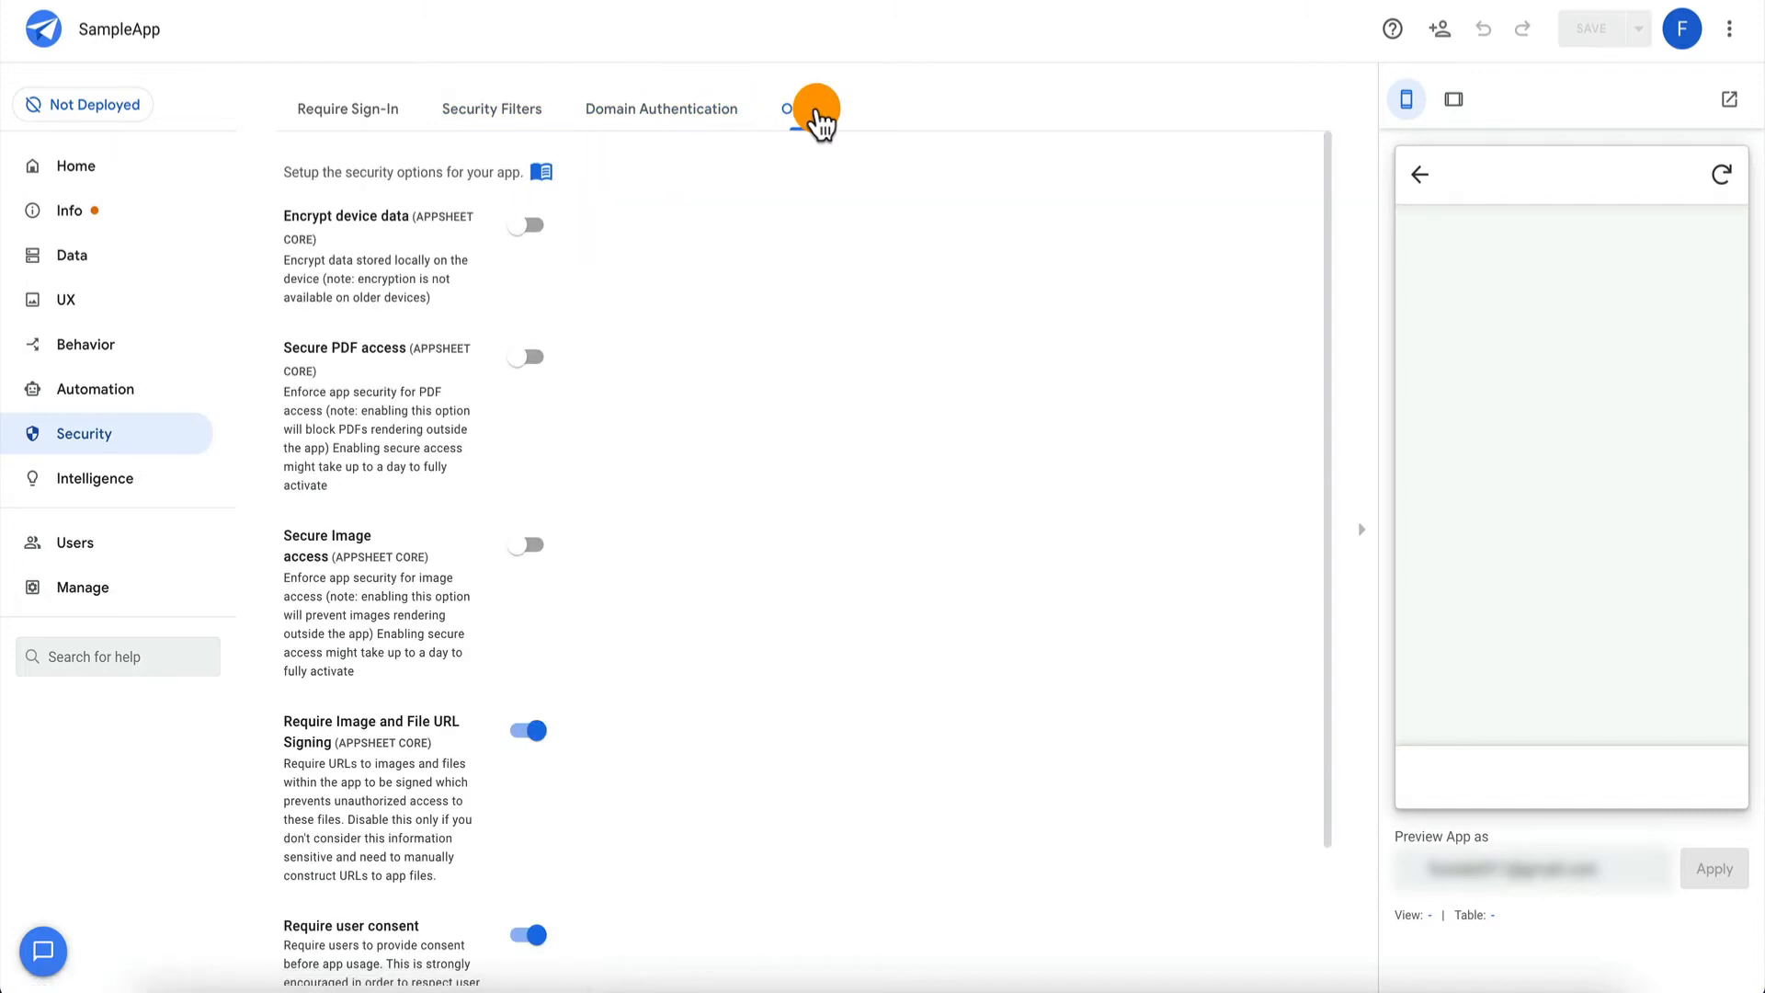
click(696, 126)
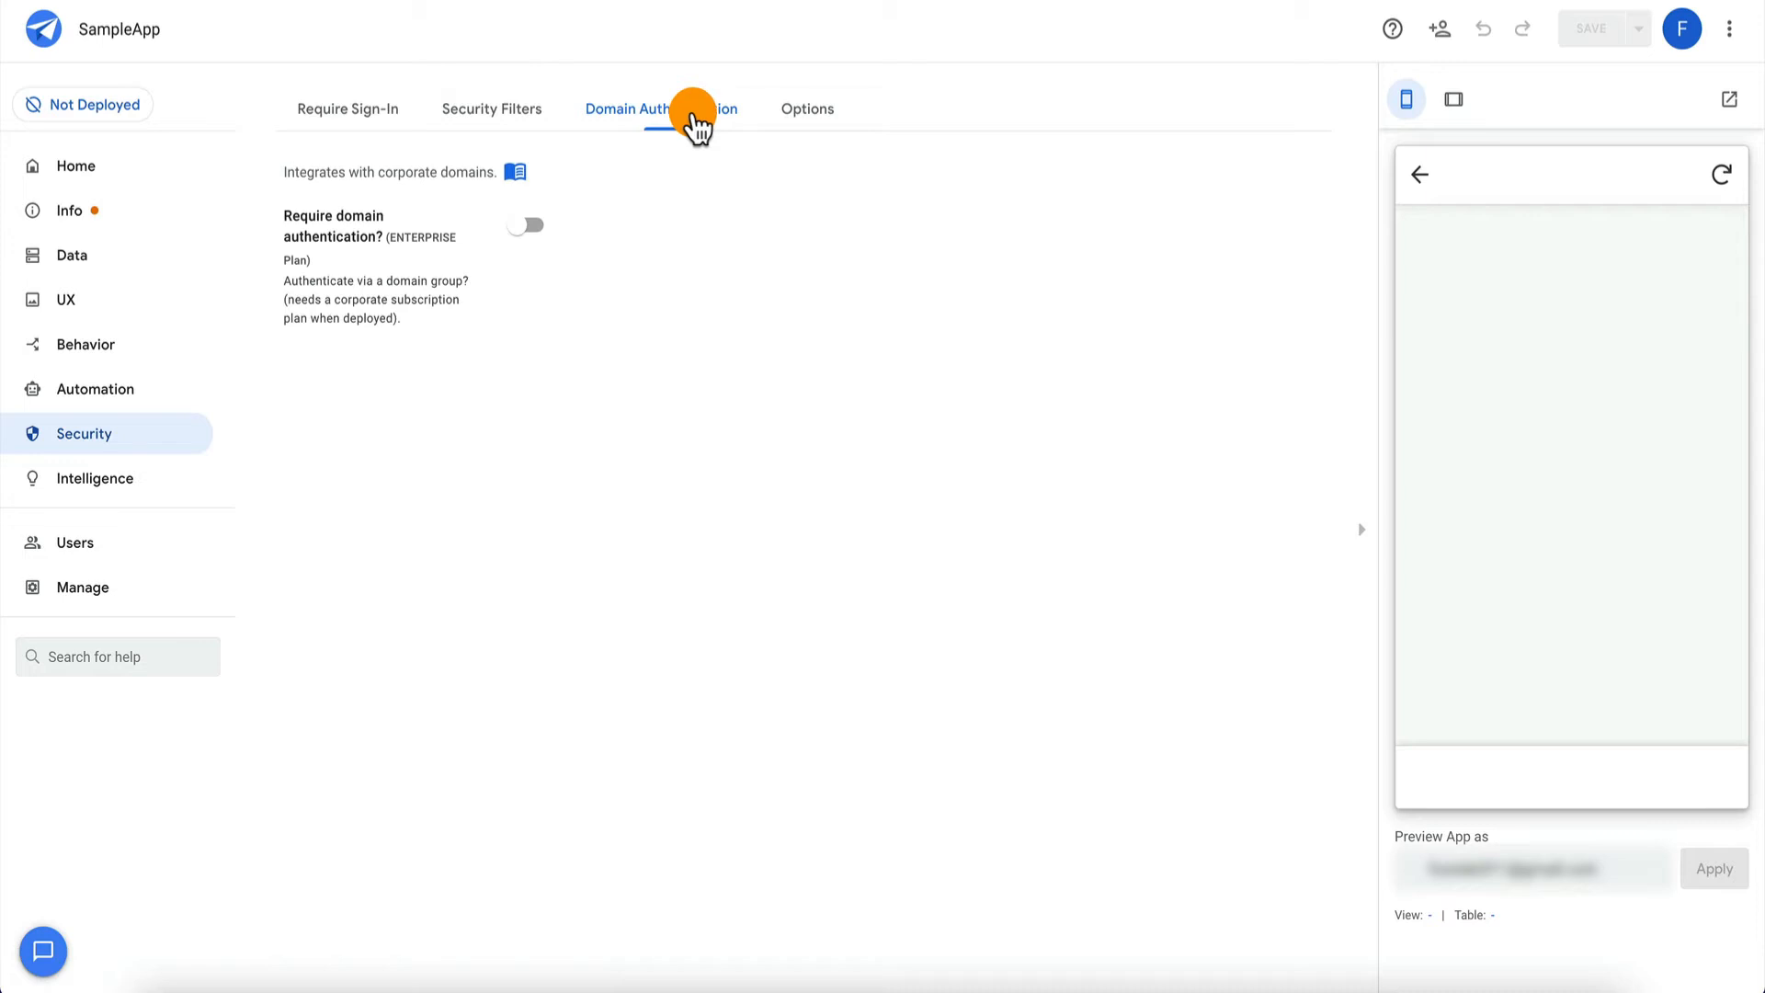
click(817, 128)
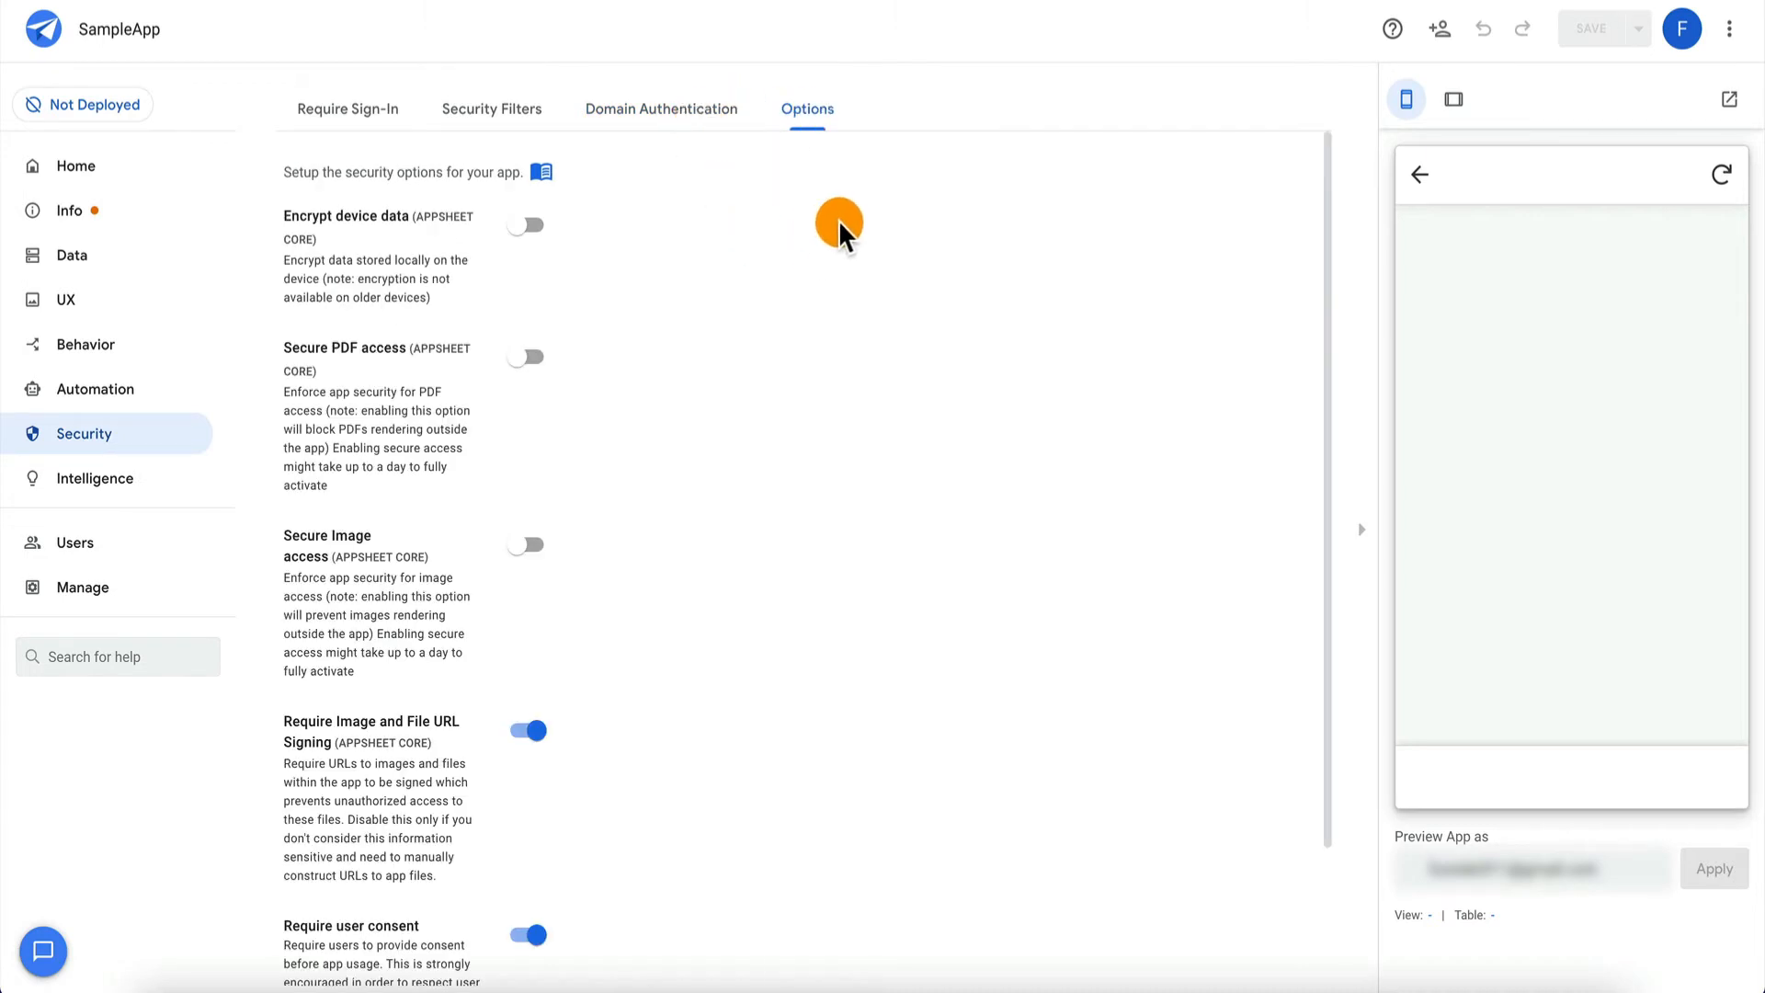
Look through the Intelligence, Users and Manage sections, including predictive models, app sharing and deployment, and return to Home.
click(149, 481)
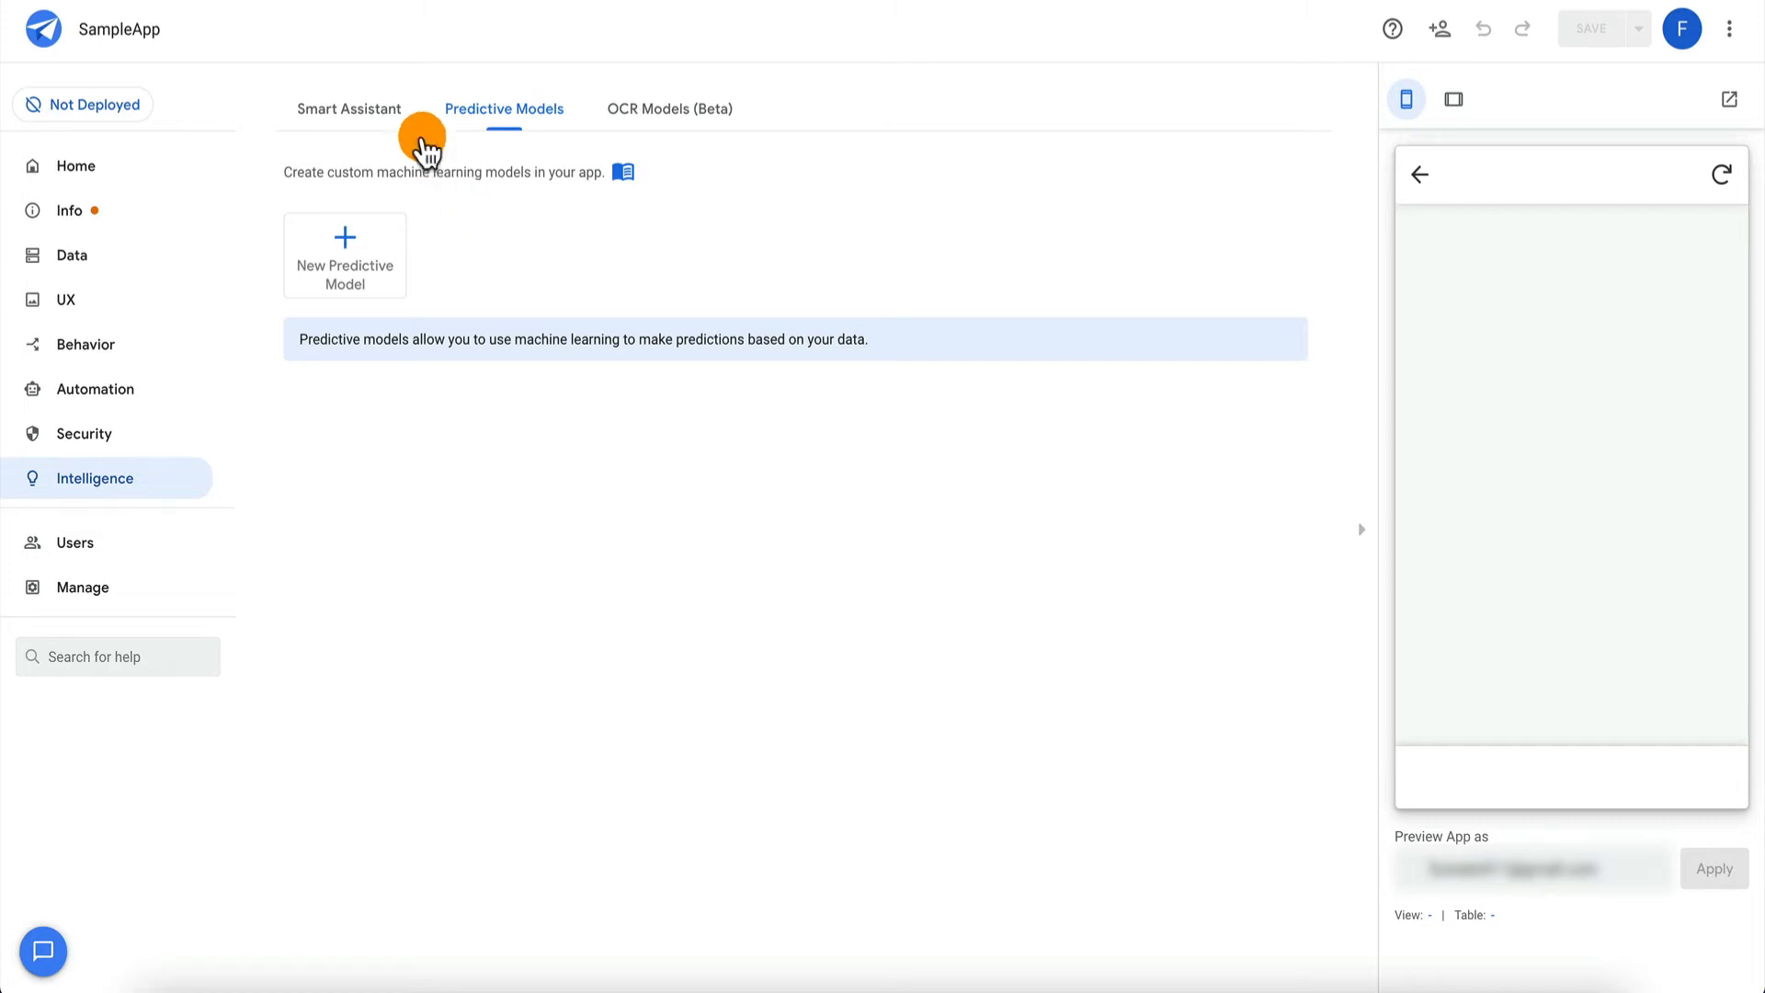
click(122, 567)
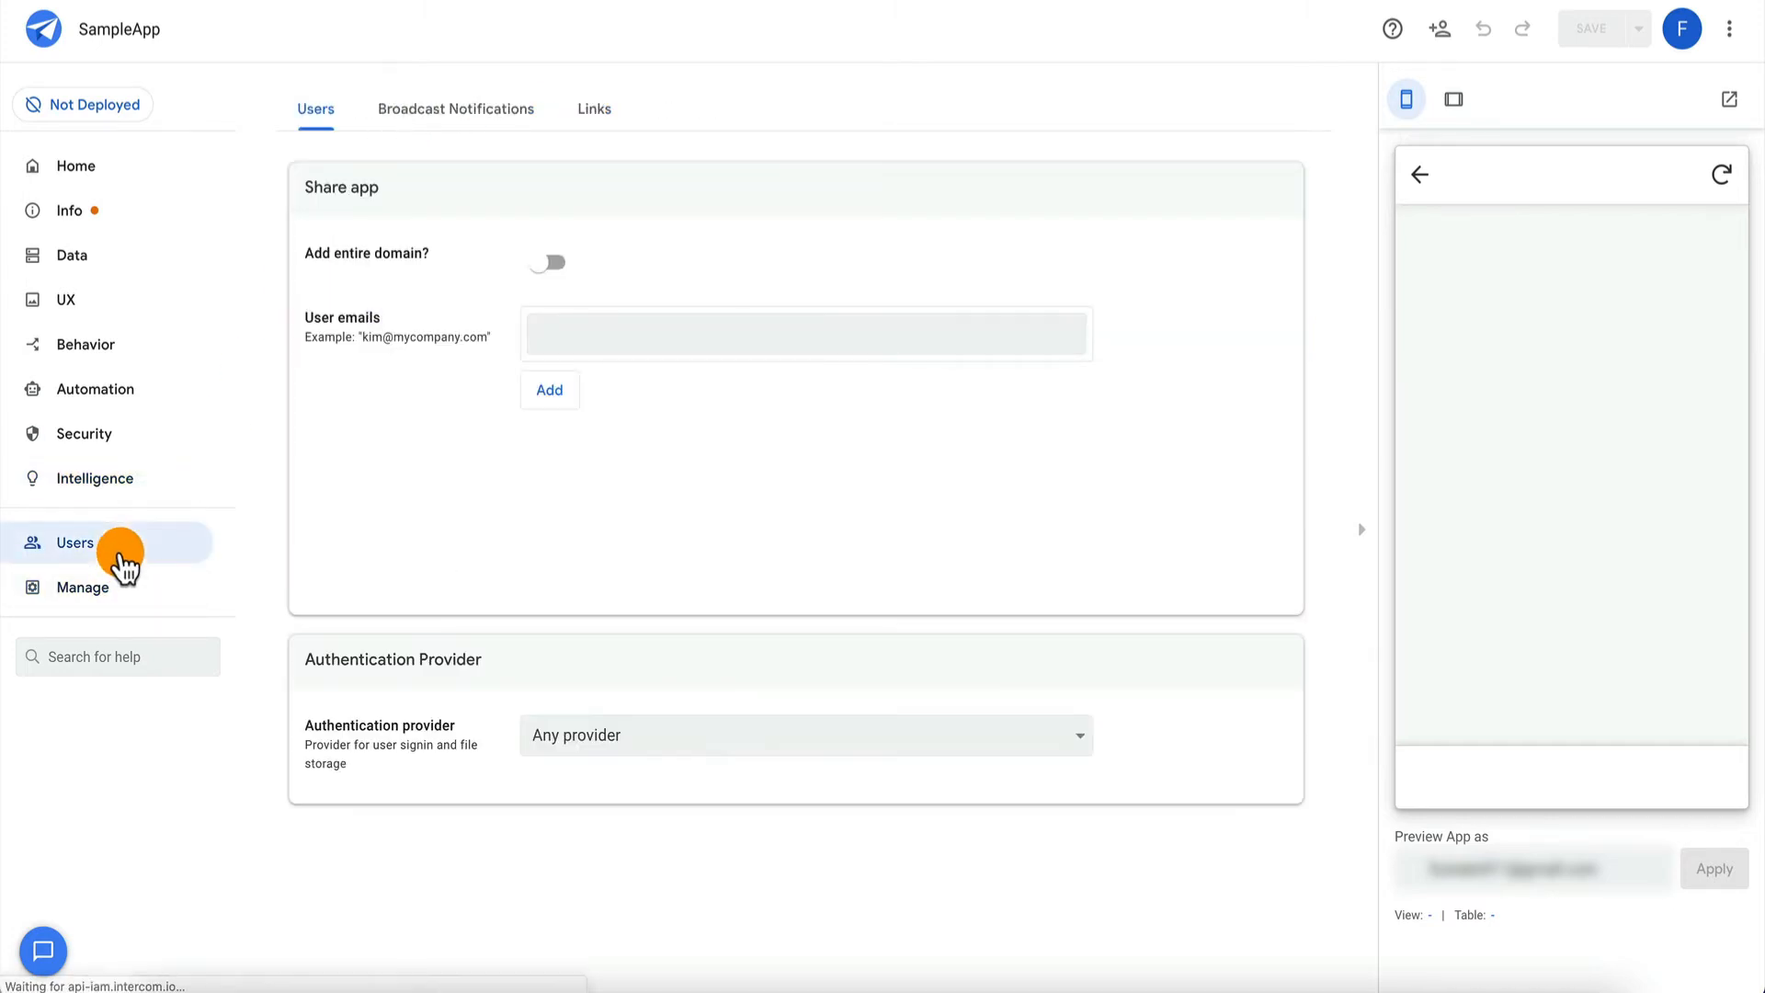
click(124, 595)
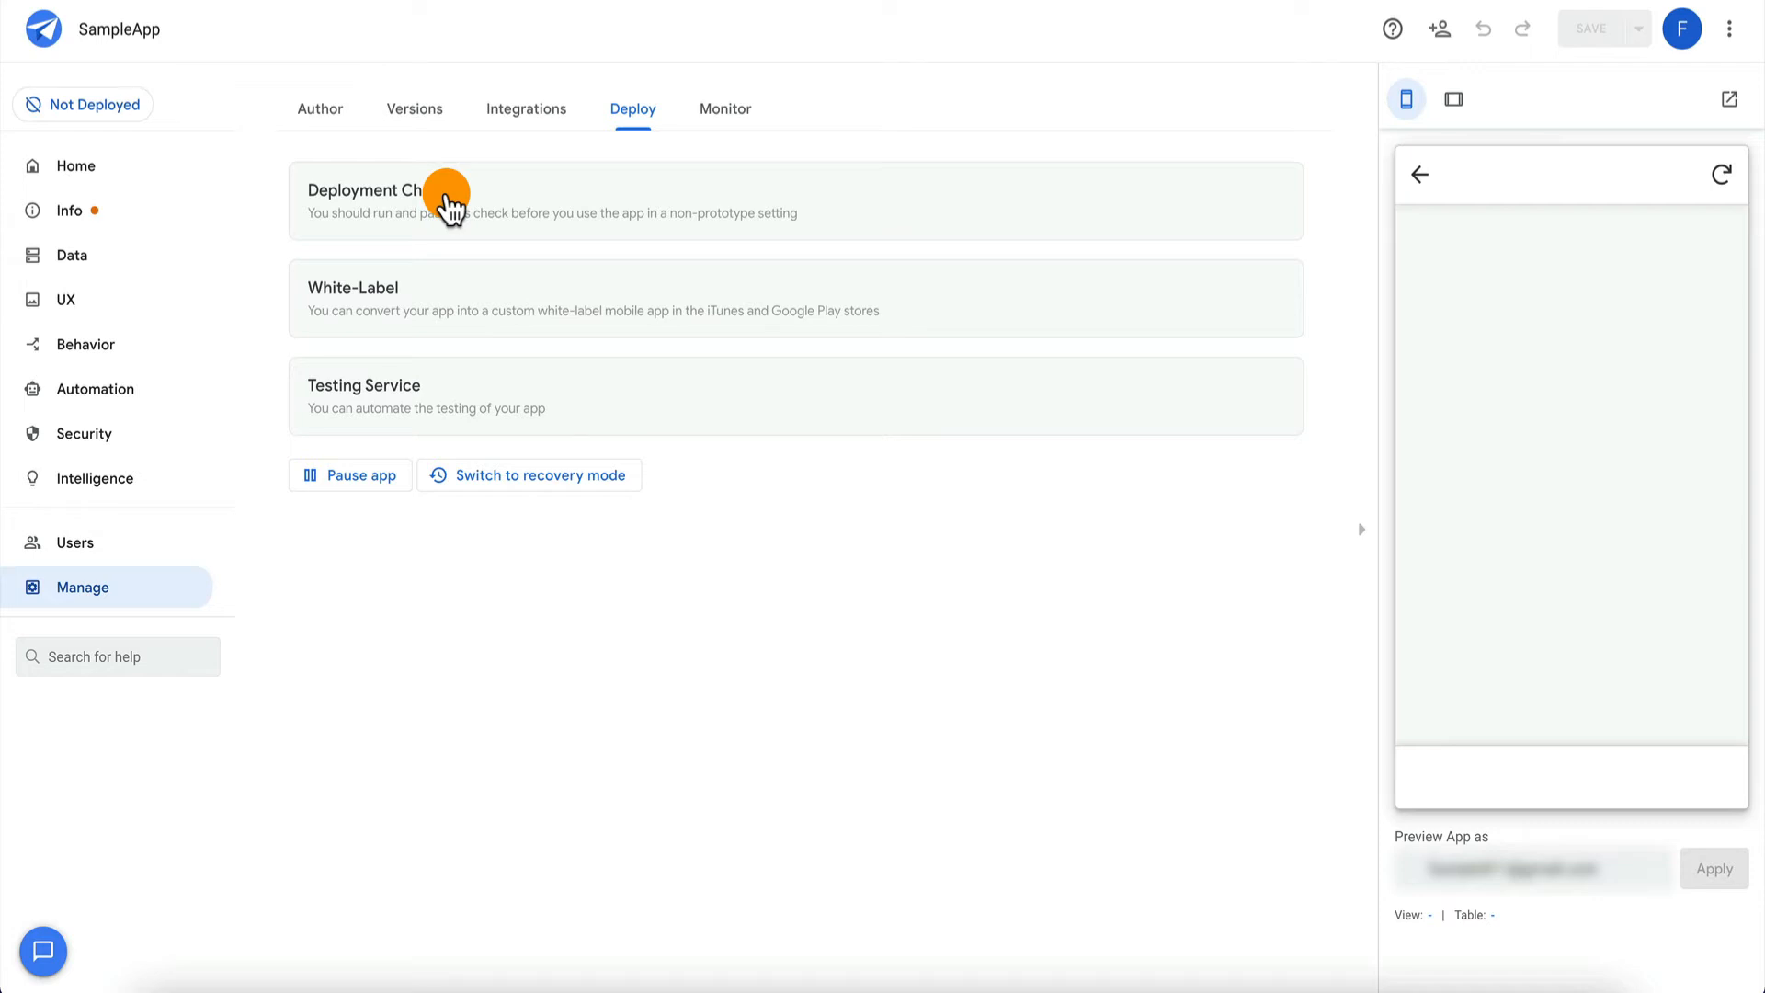
click(133, 170)
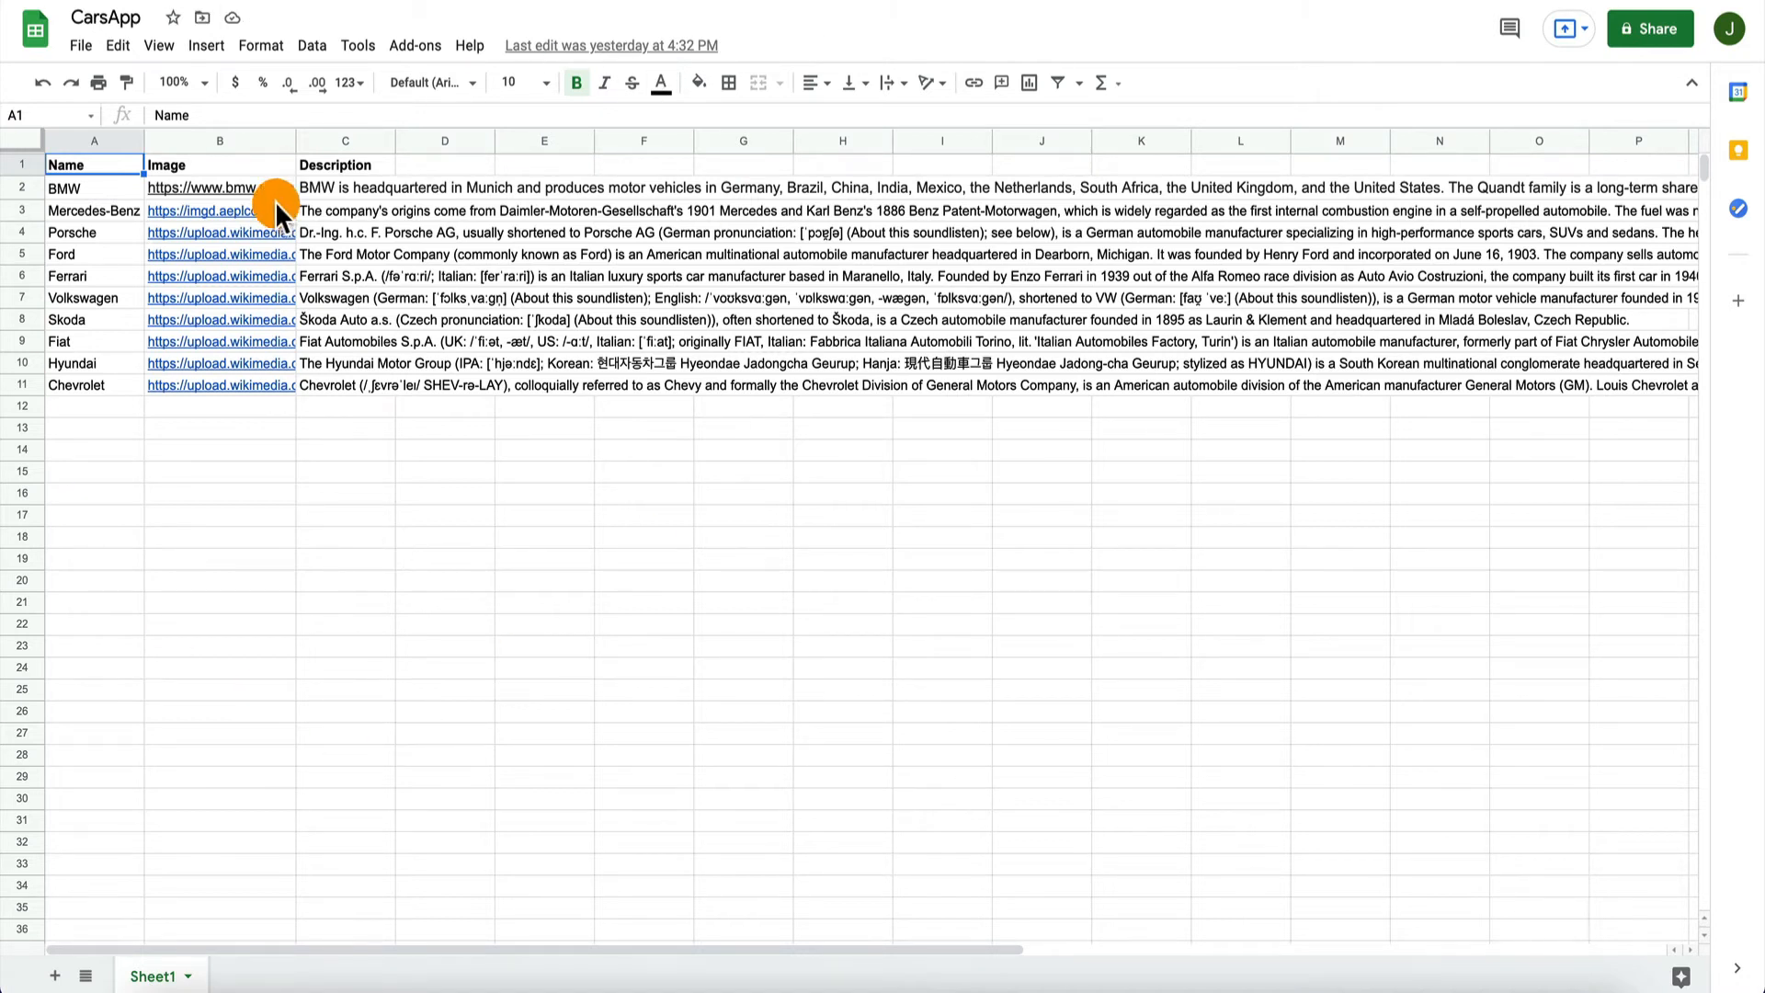
Examine the Name, Image and Description columns of the CarsApp spreadsheet in Google Sheets.
mouse_move(257, 262)
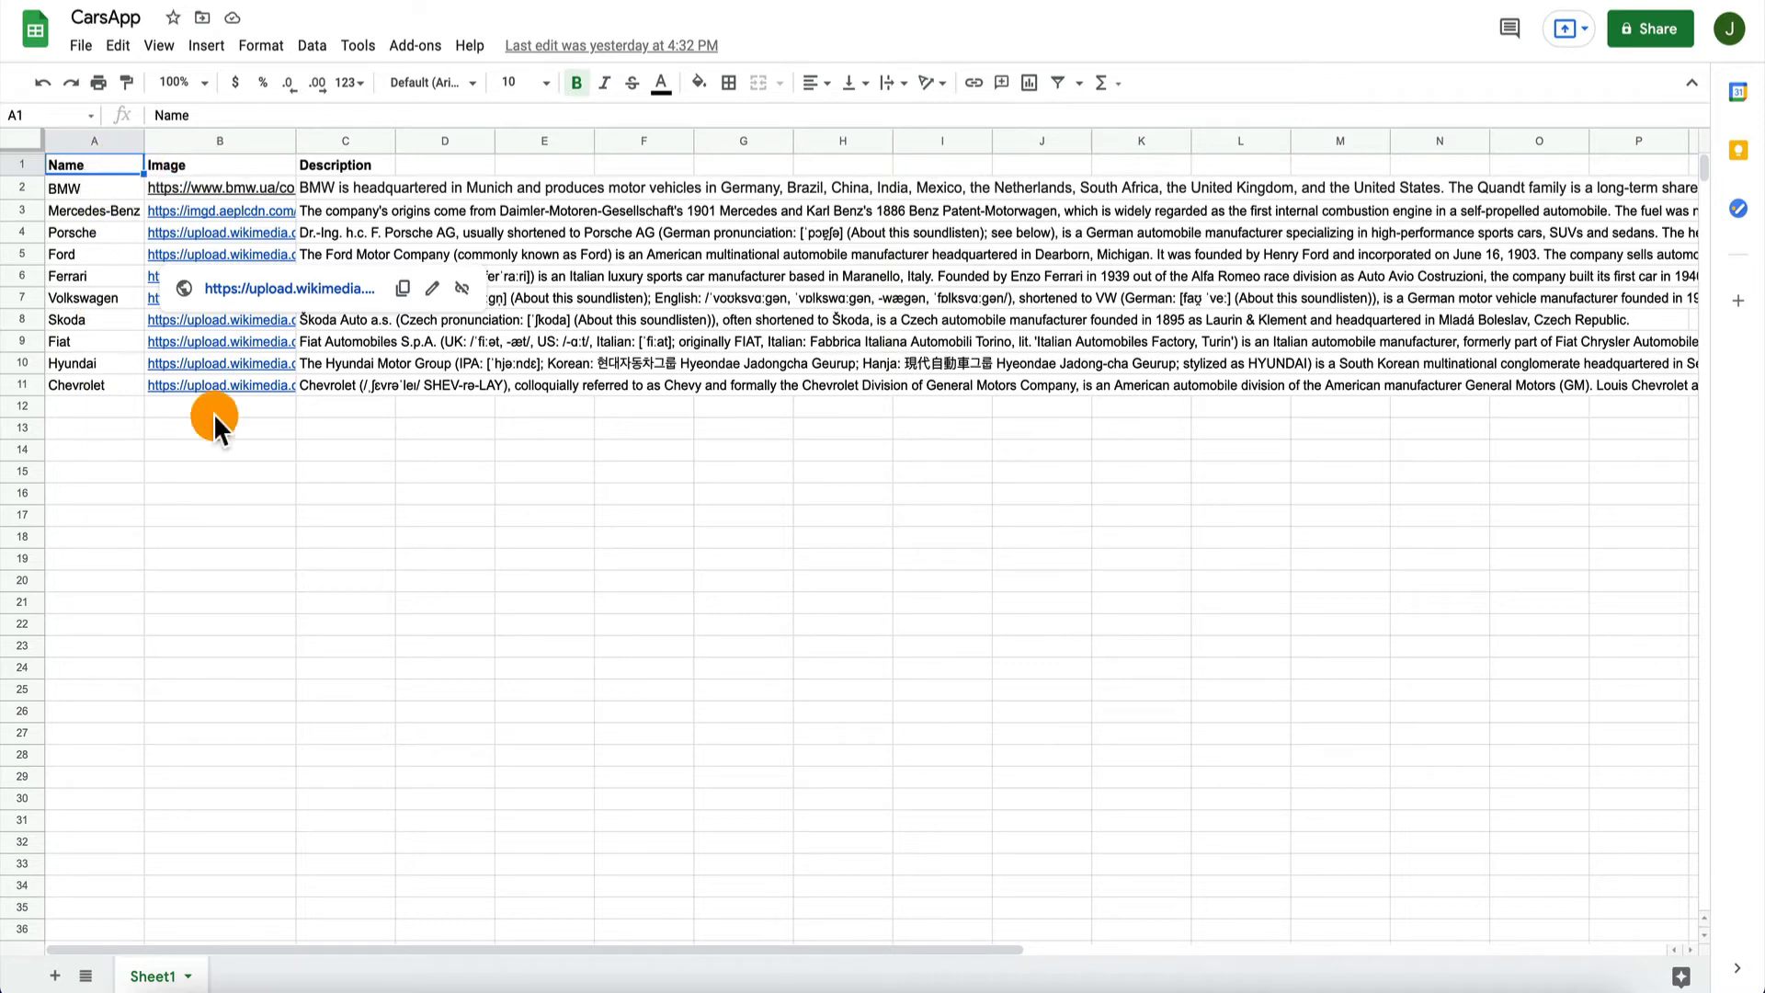
click(368, 181)
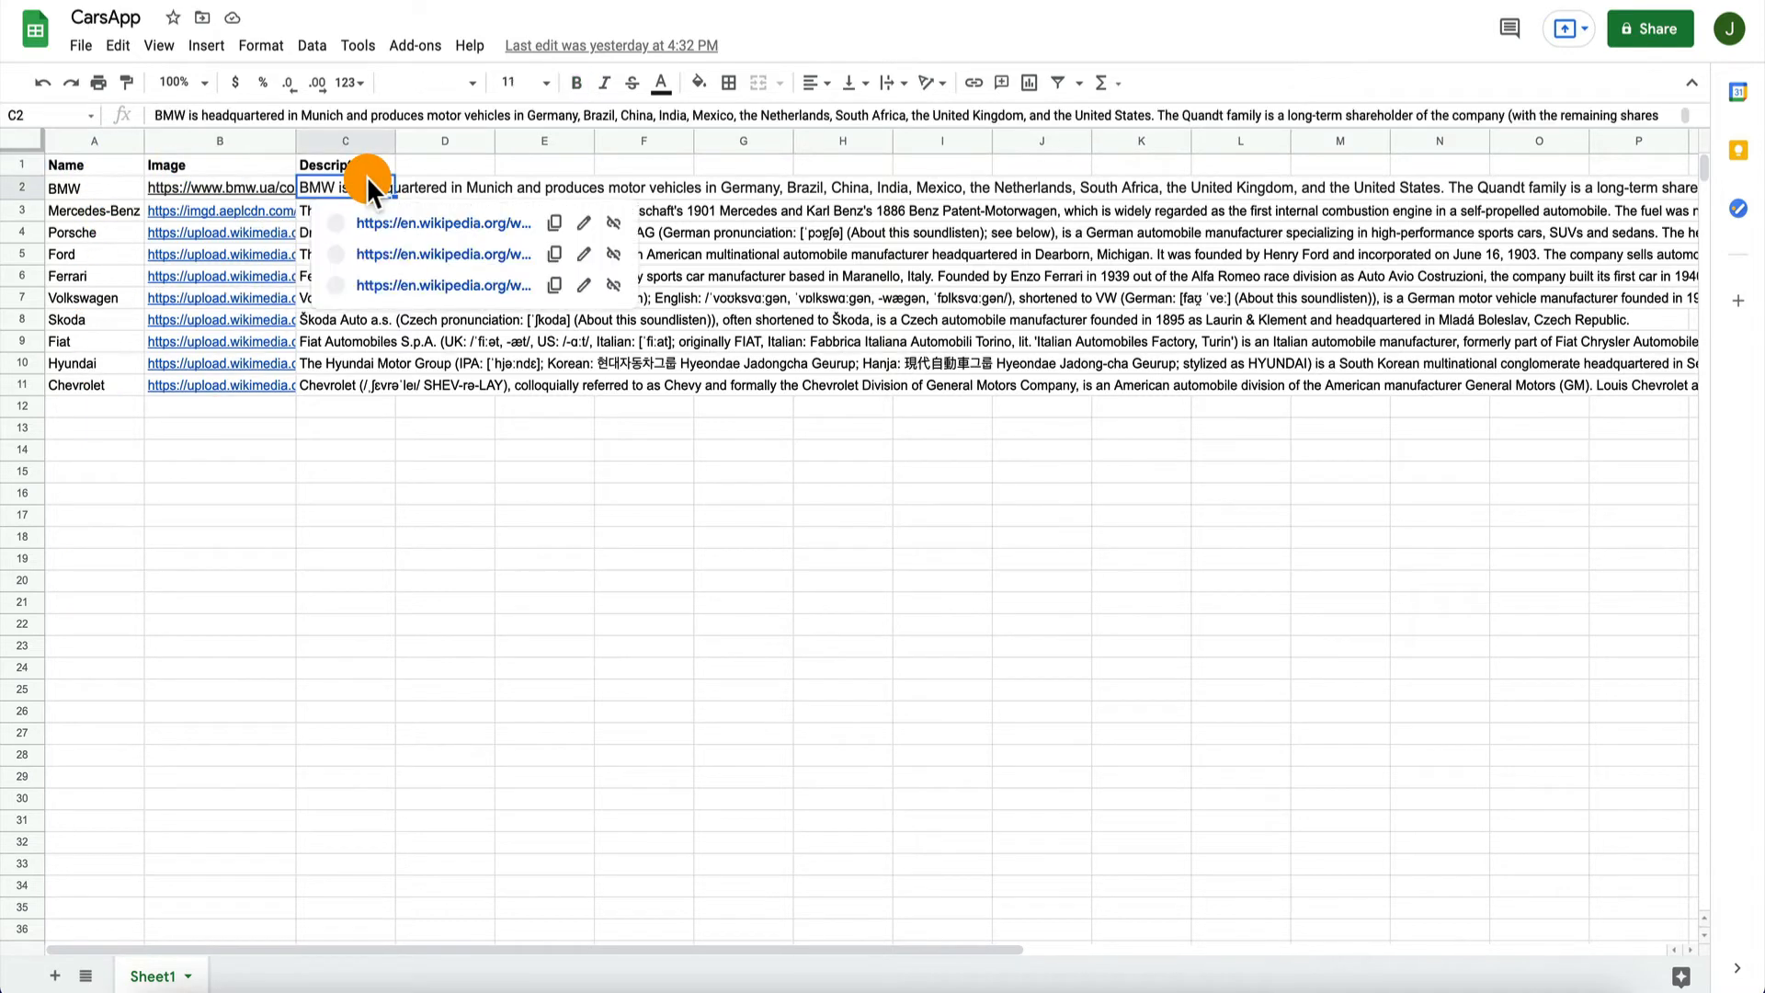
click(398, 495)
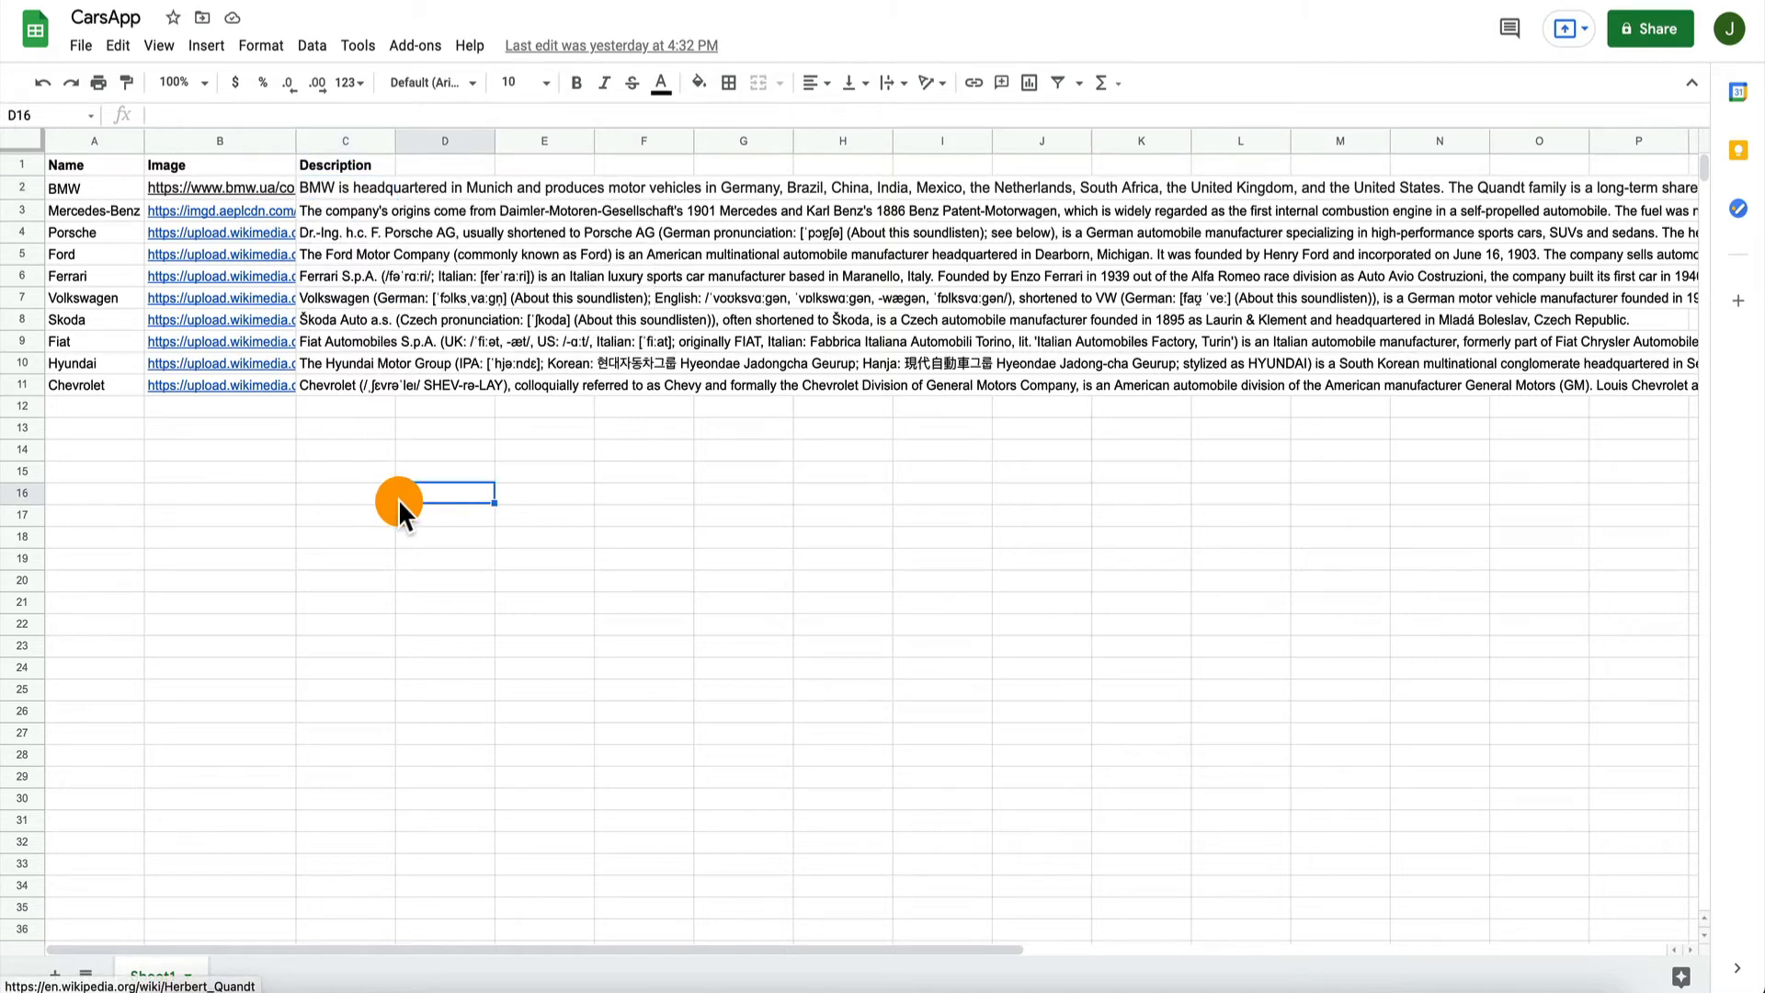
click(366, 405)
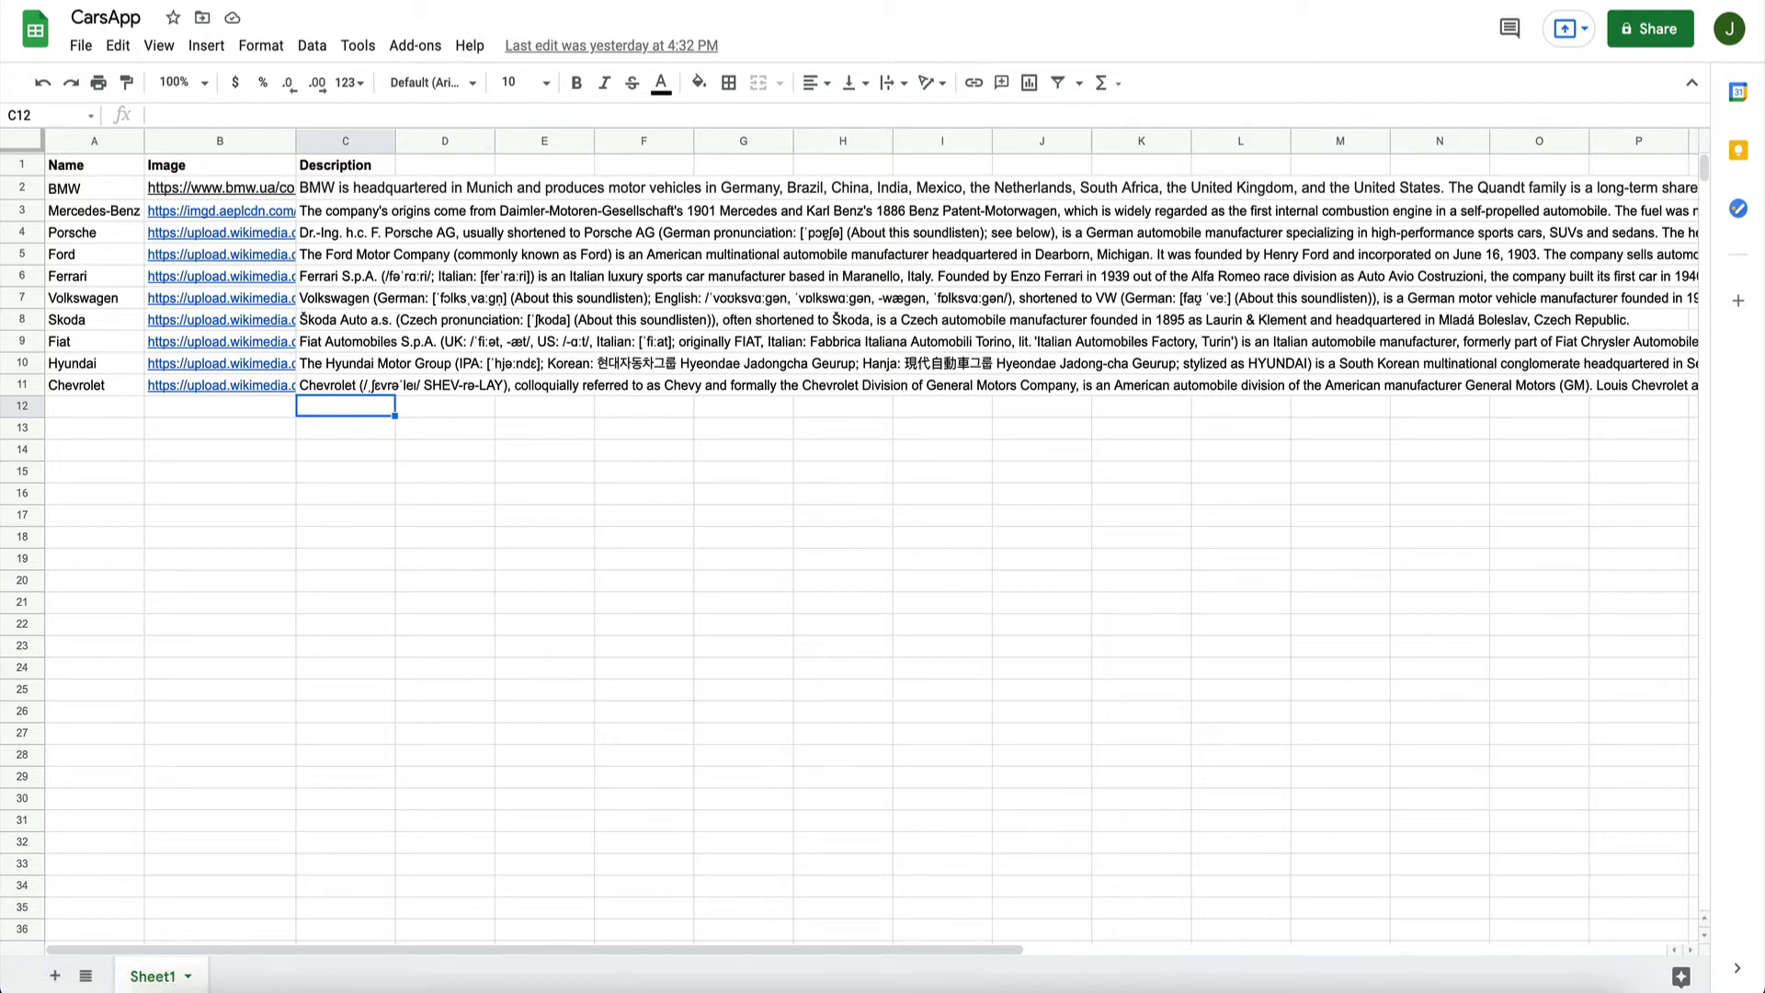
Back in AppSheet, start a new app from your own data and name it CarsApp without choosing a category.
click(240, 1)
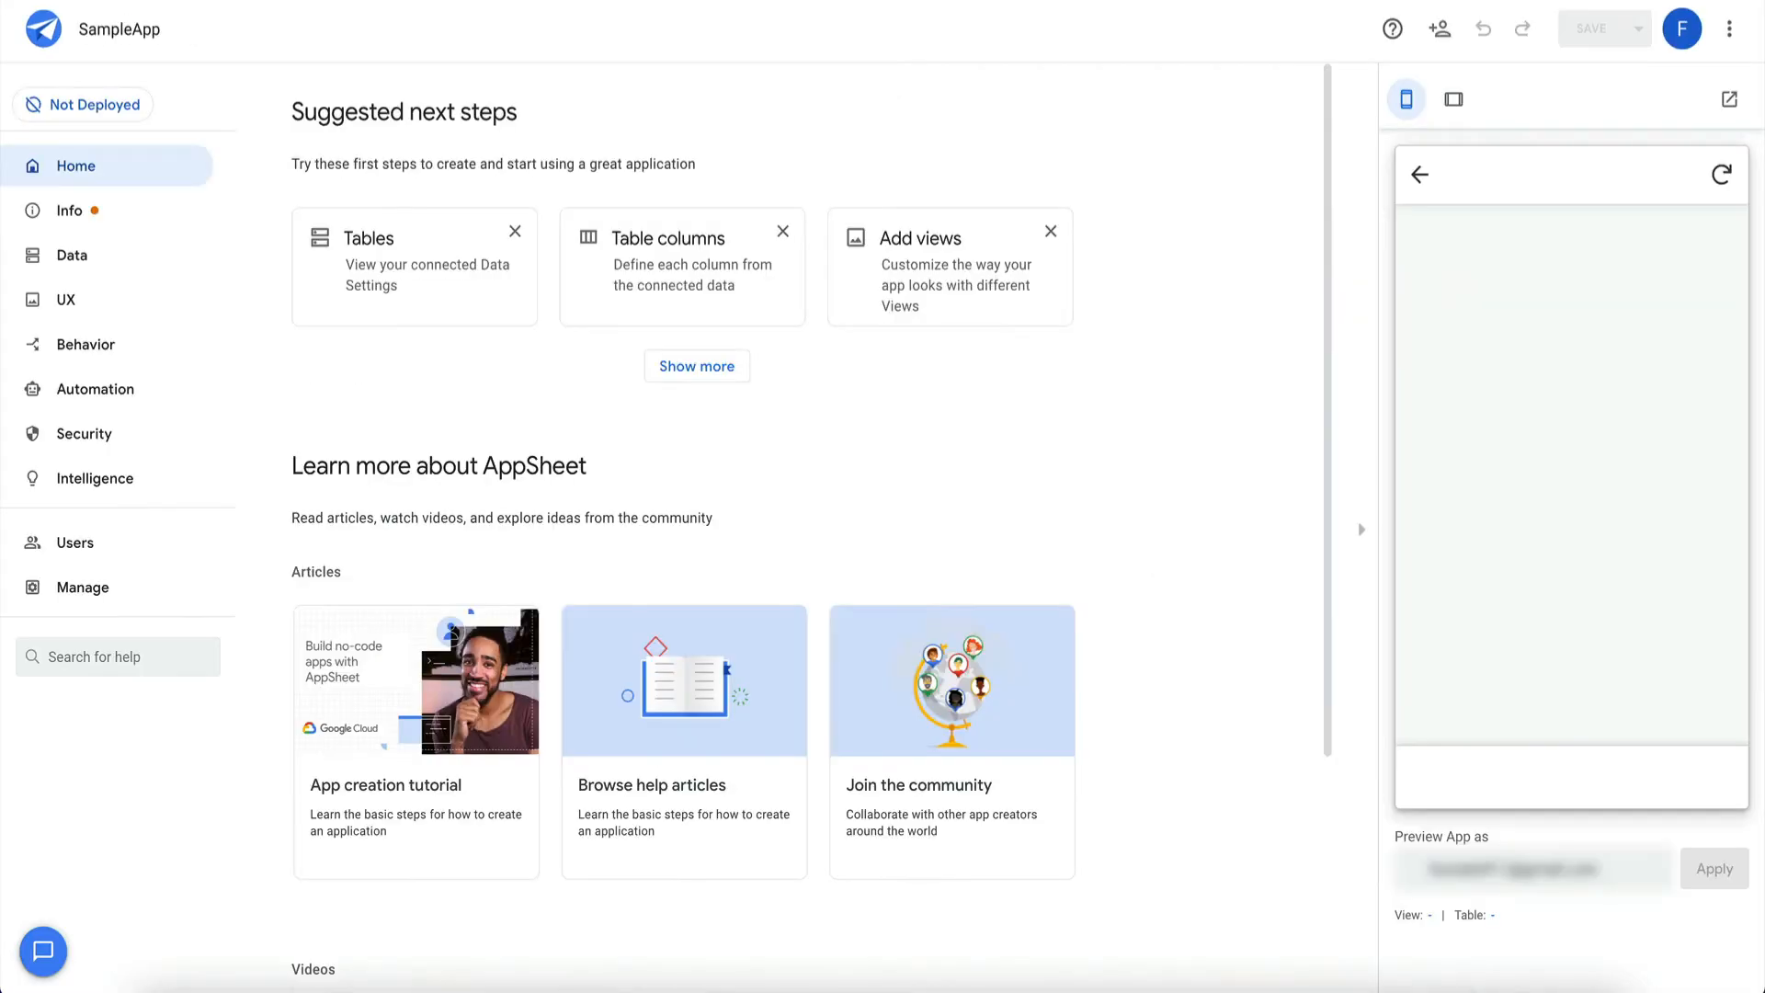
click(53, 38)
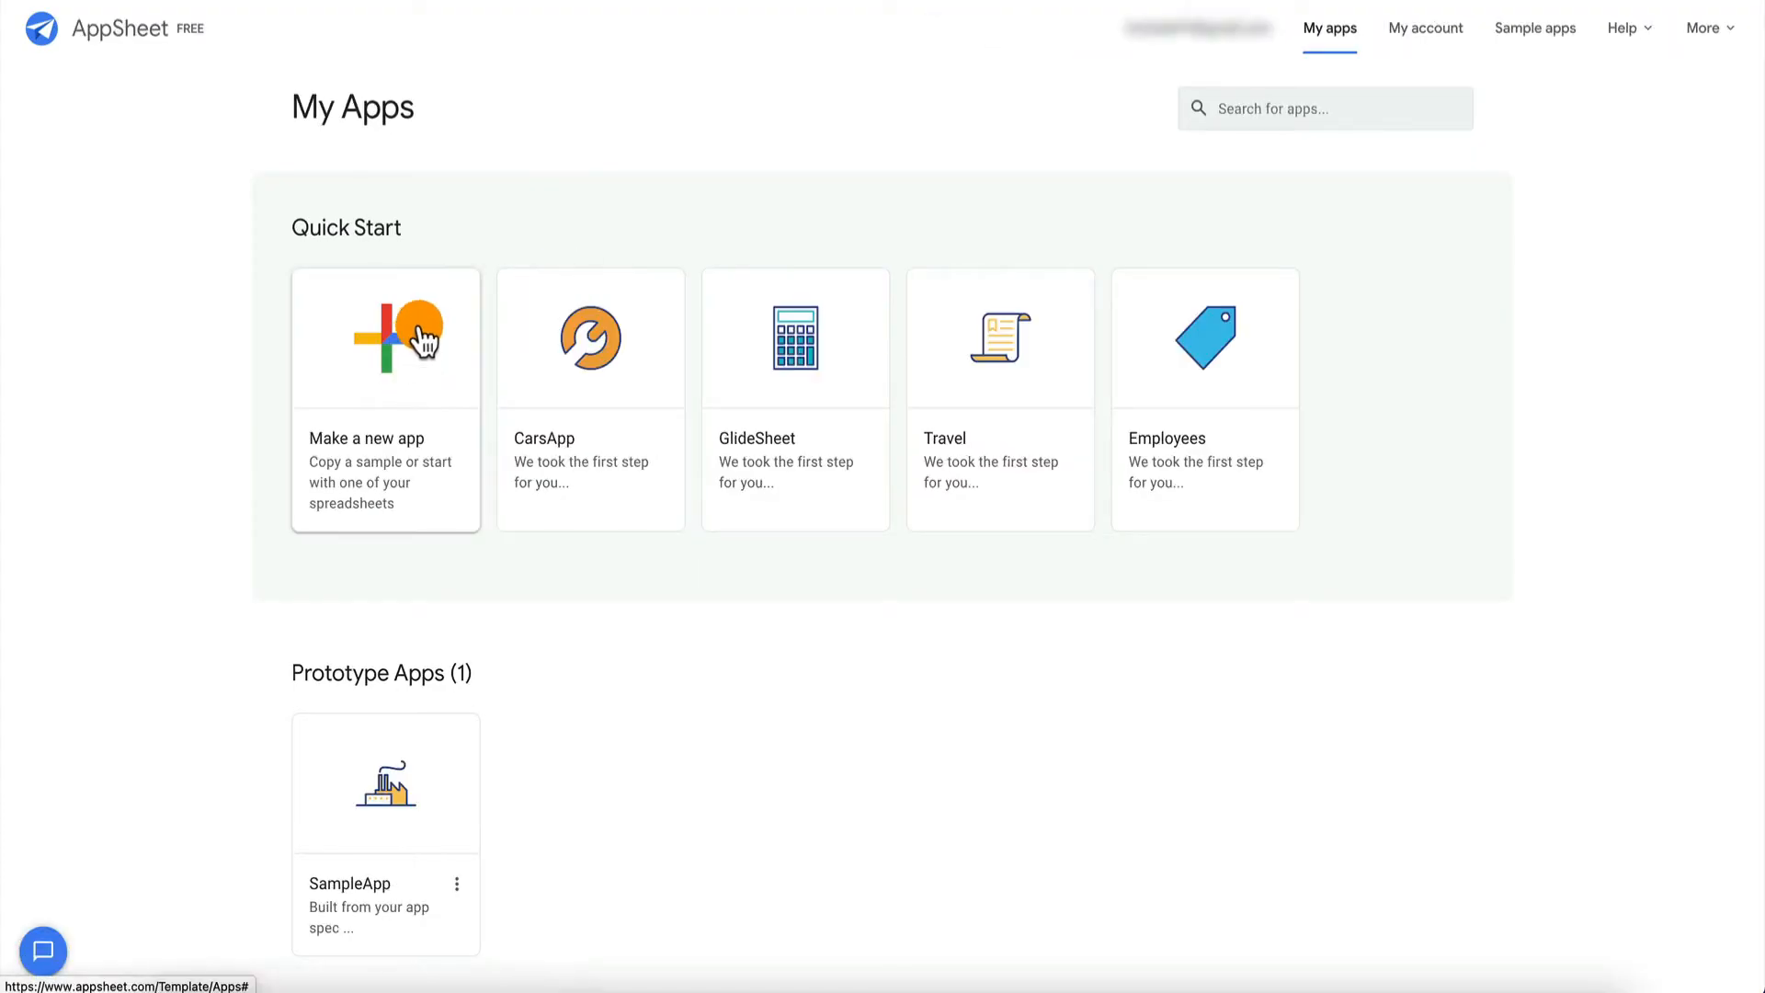
click(415, 354)
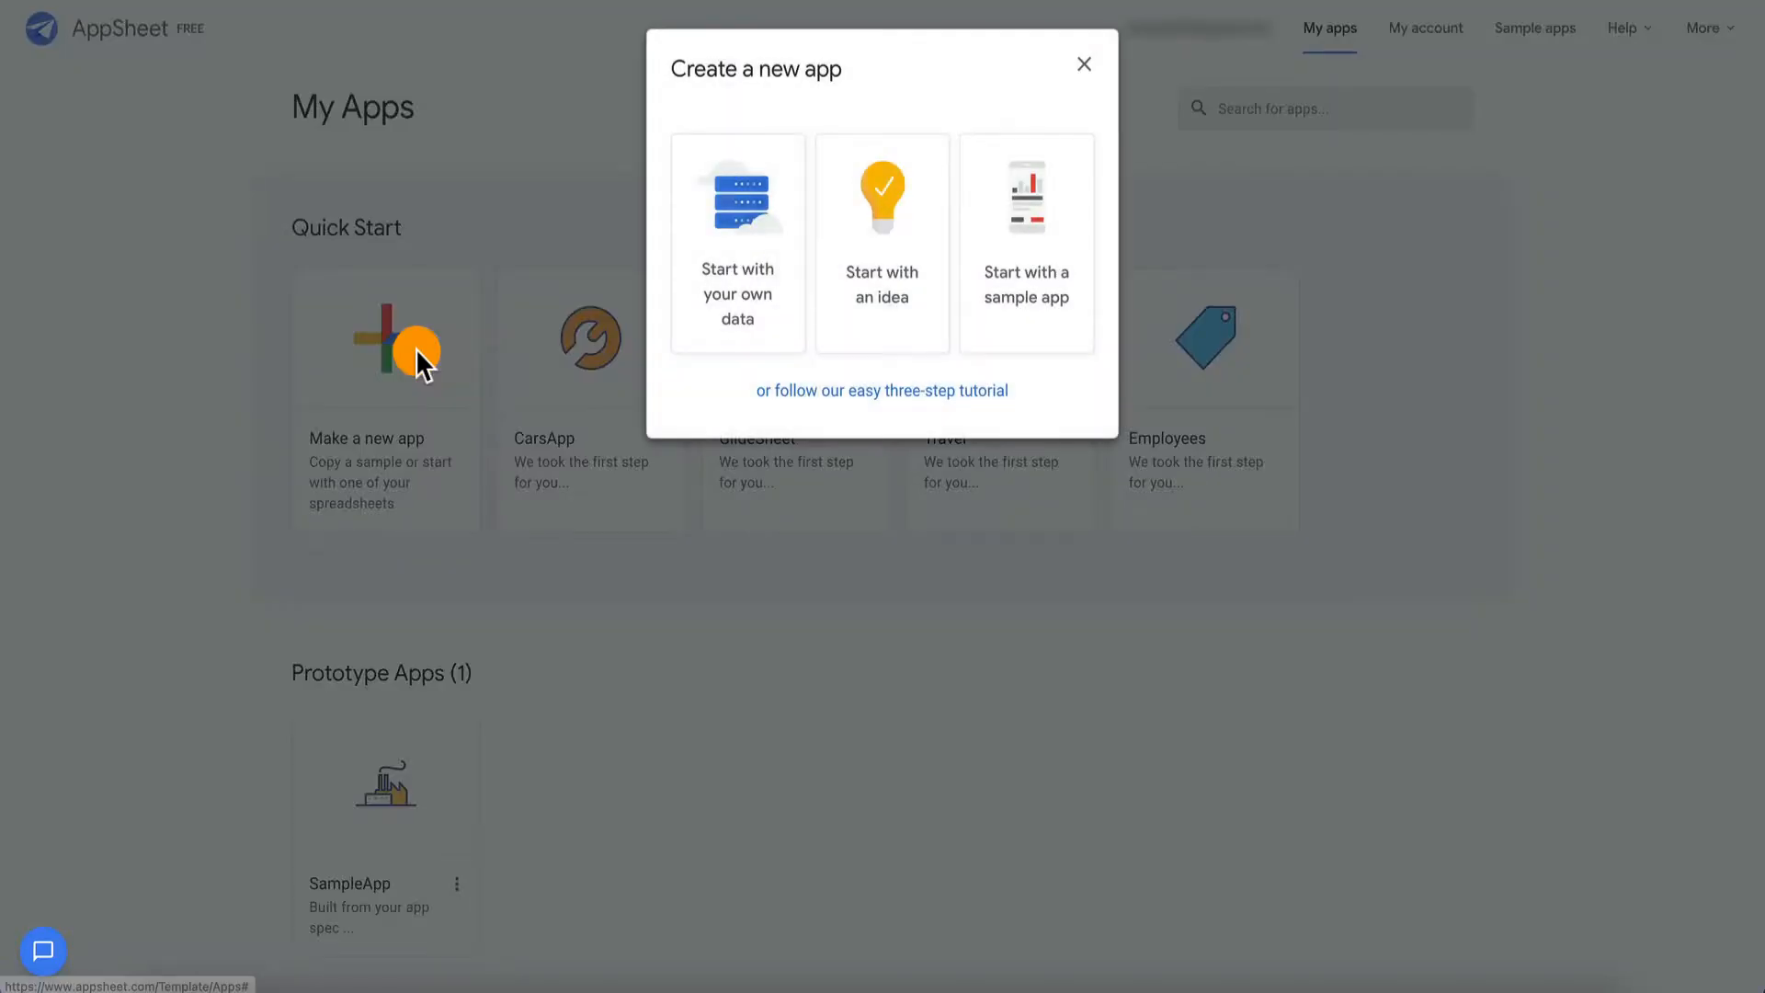
click(754, 267)
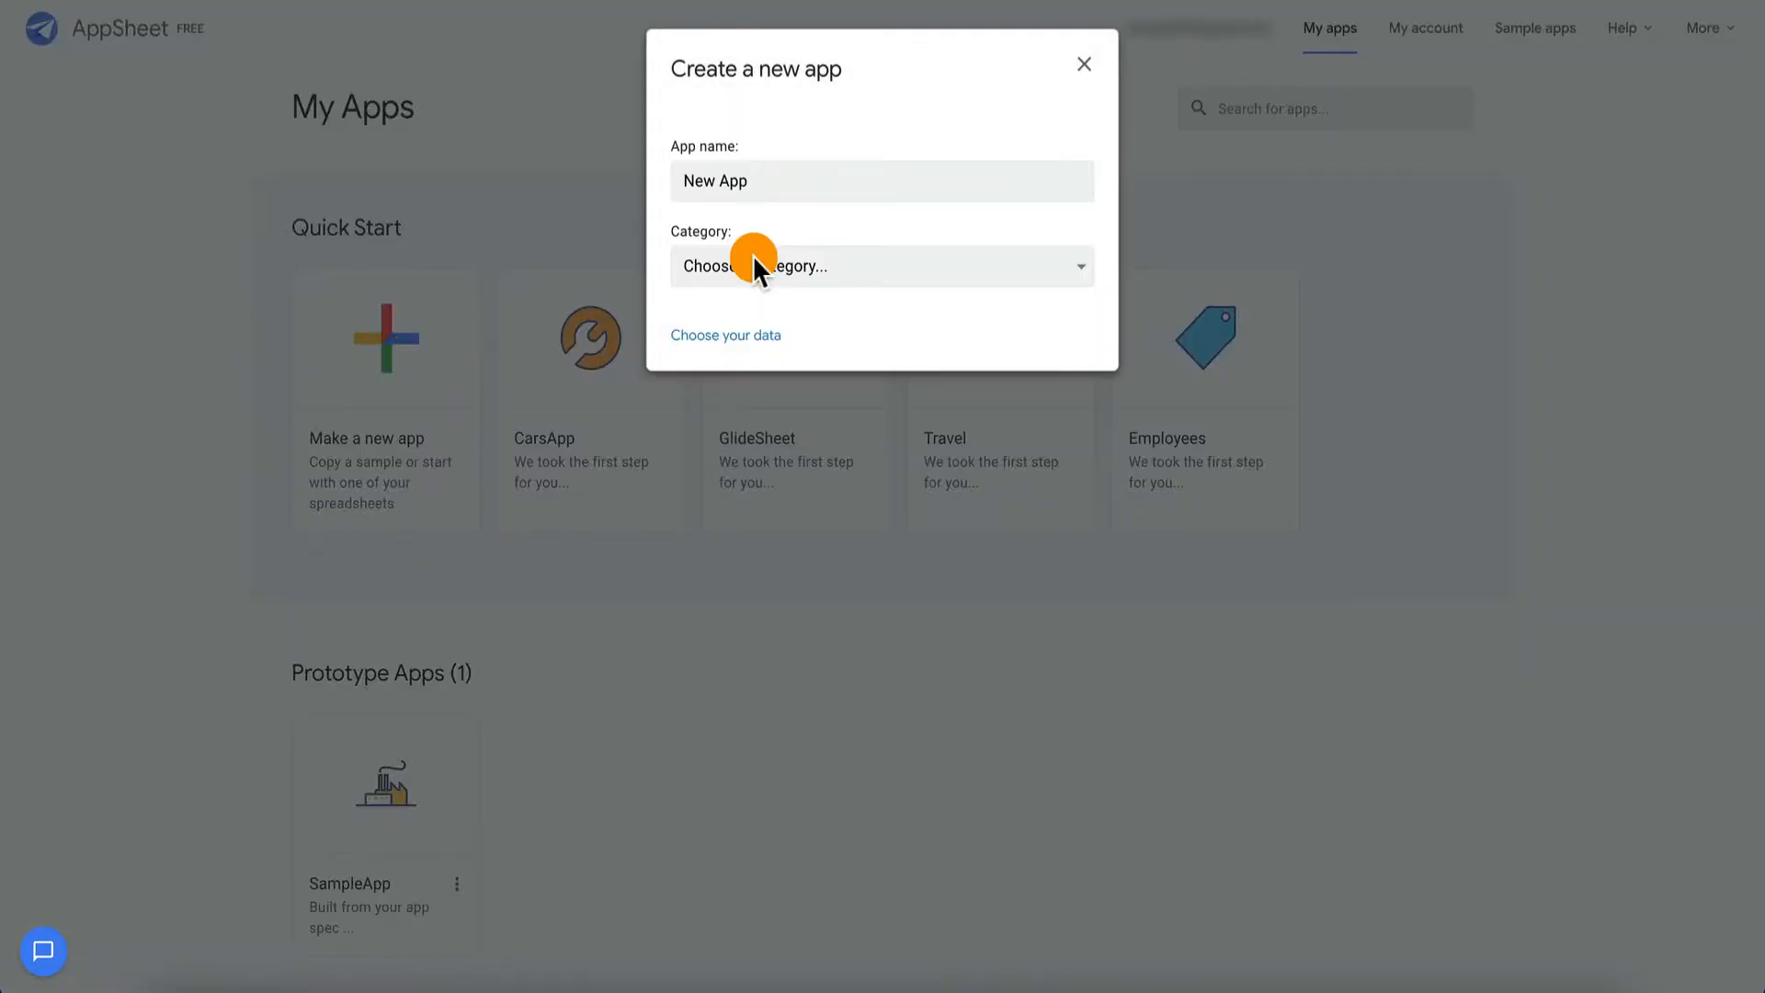
triple_click(817, 181)
text(CarsApp)
click(815, 273)
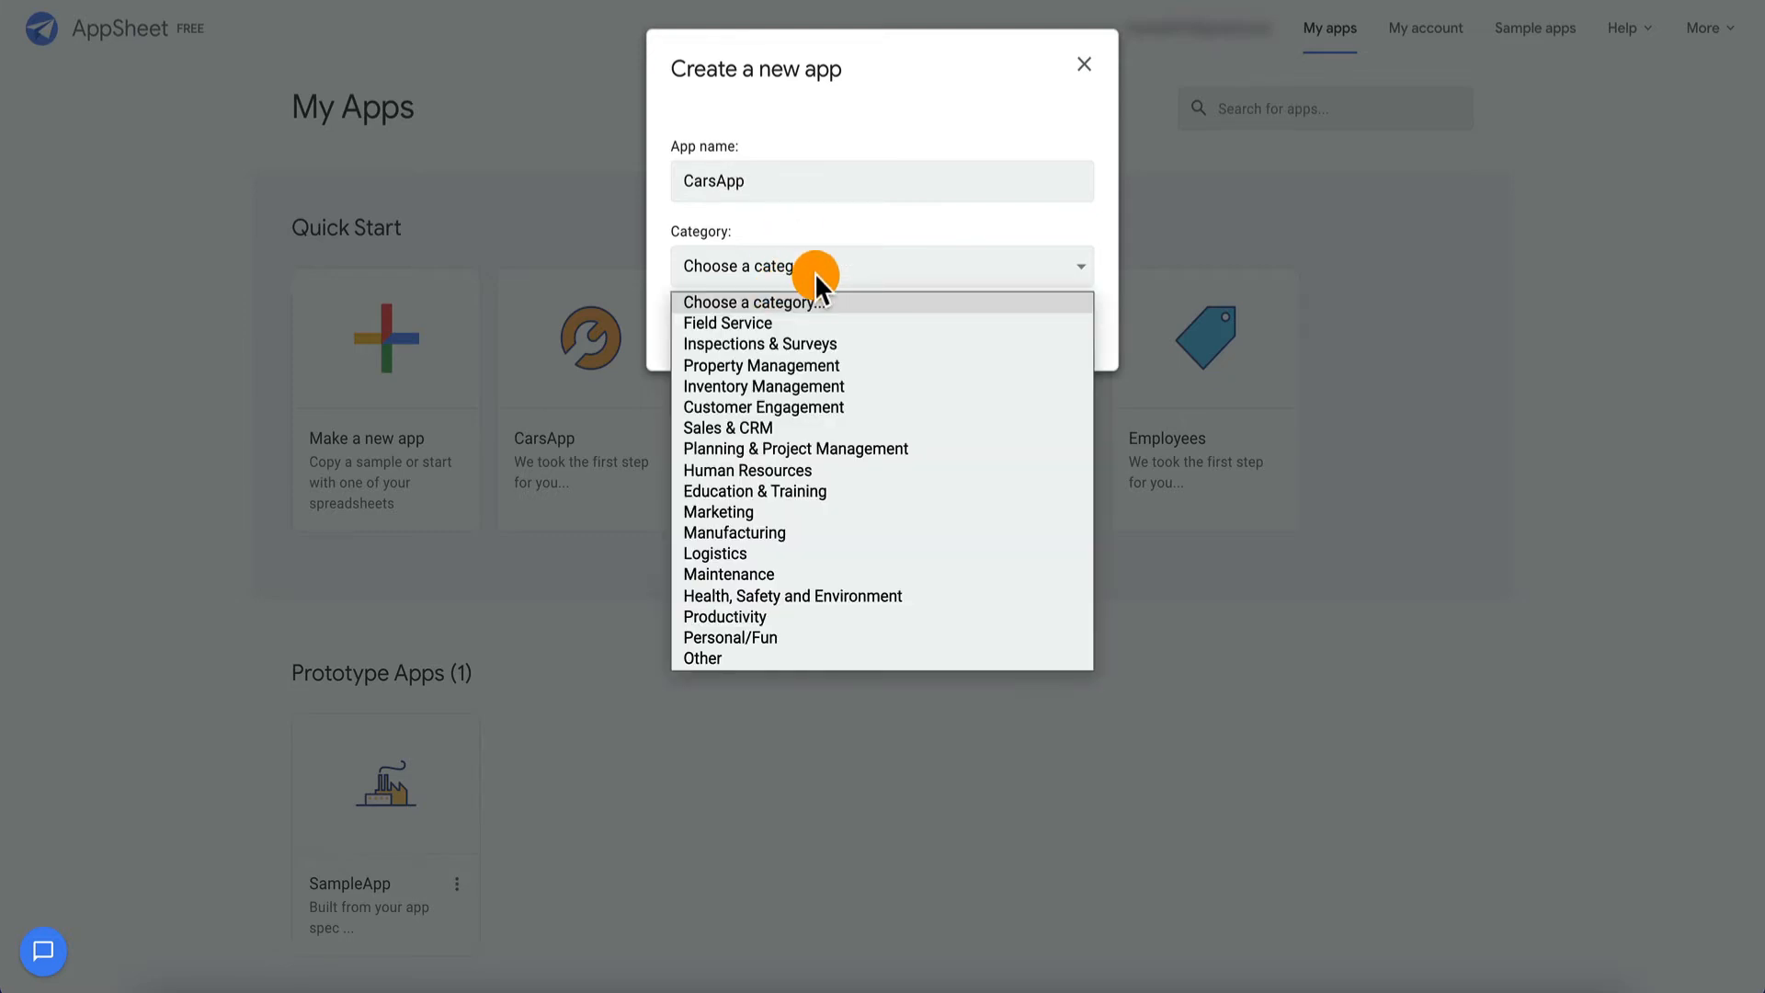
click(830, 269)
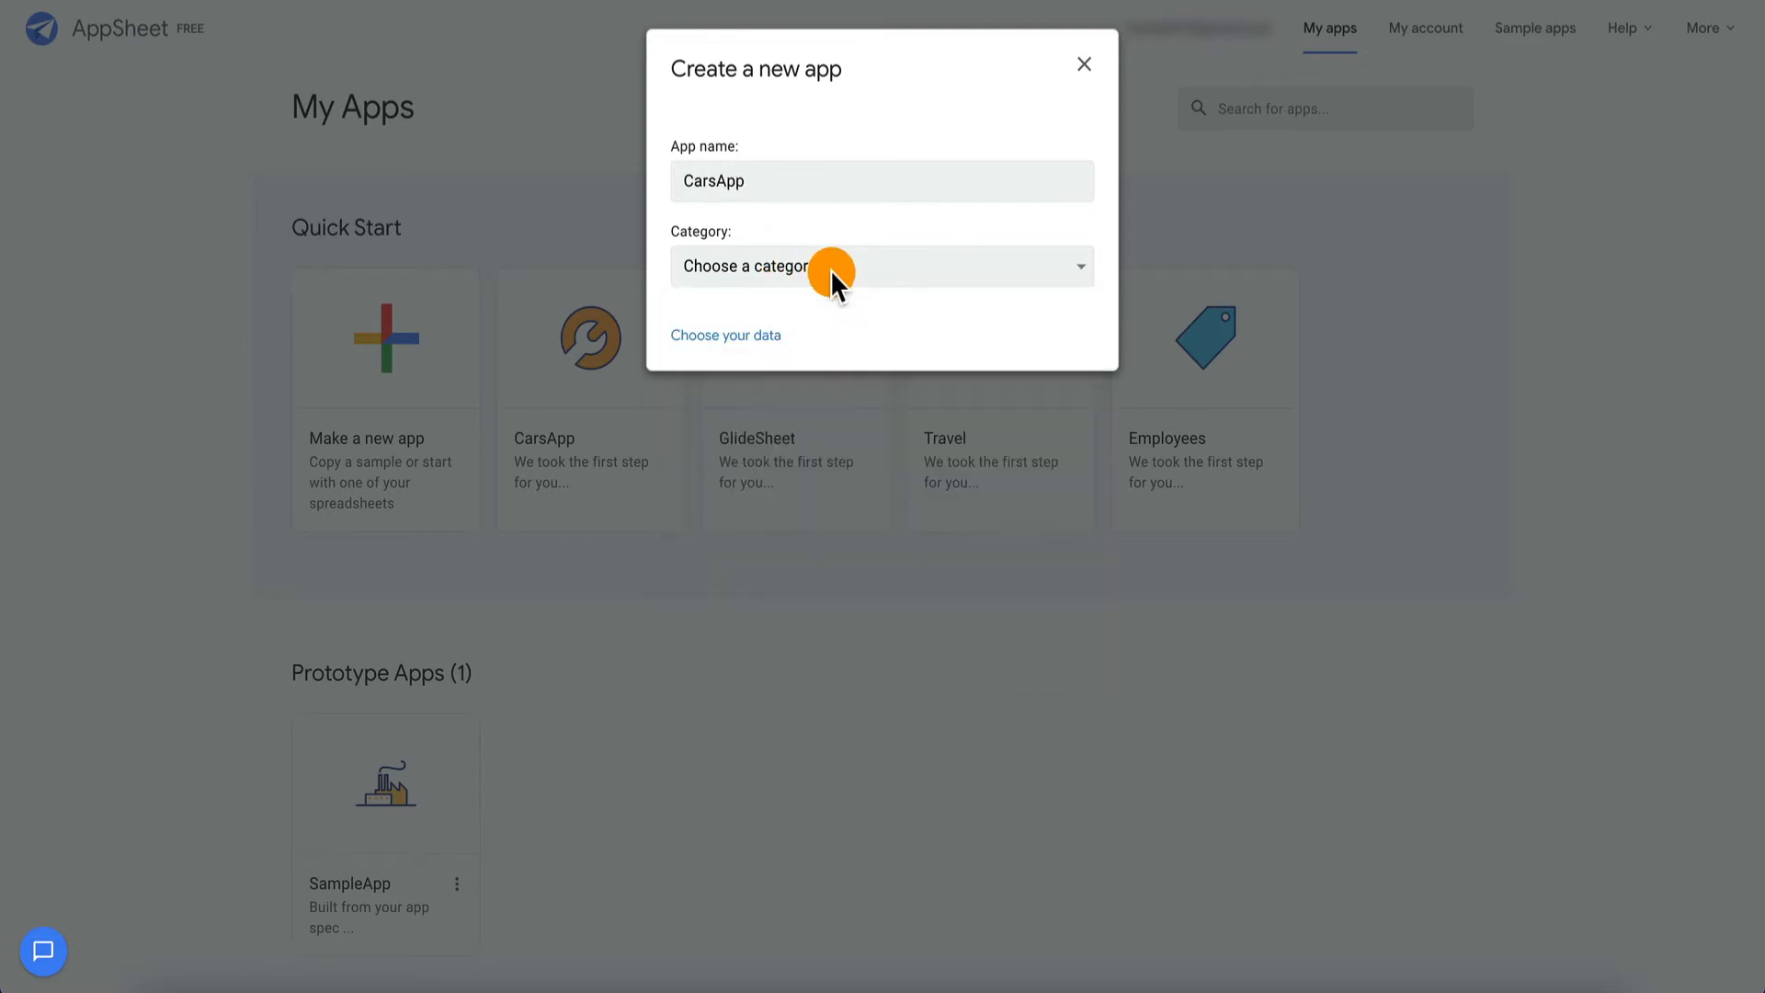
Choose the CarsApp spreadsheet from My Drive as the new app's data source.
click(749, 341)
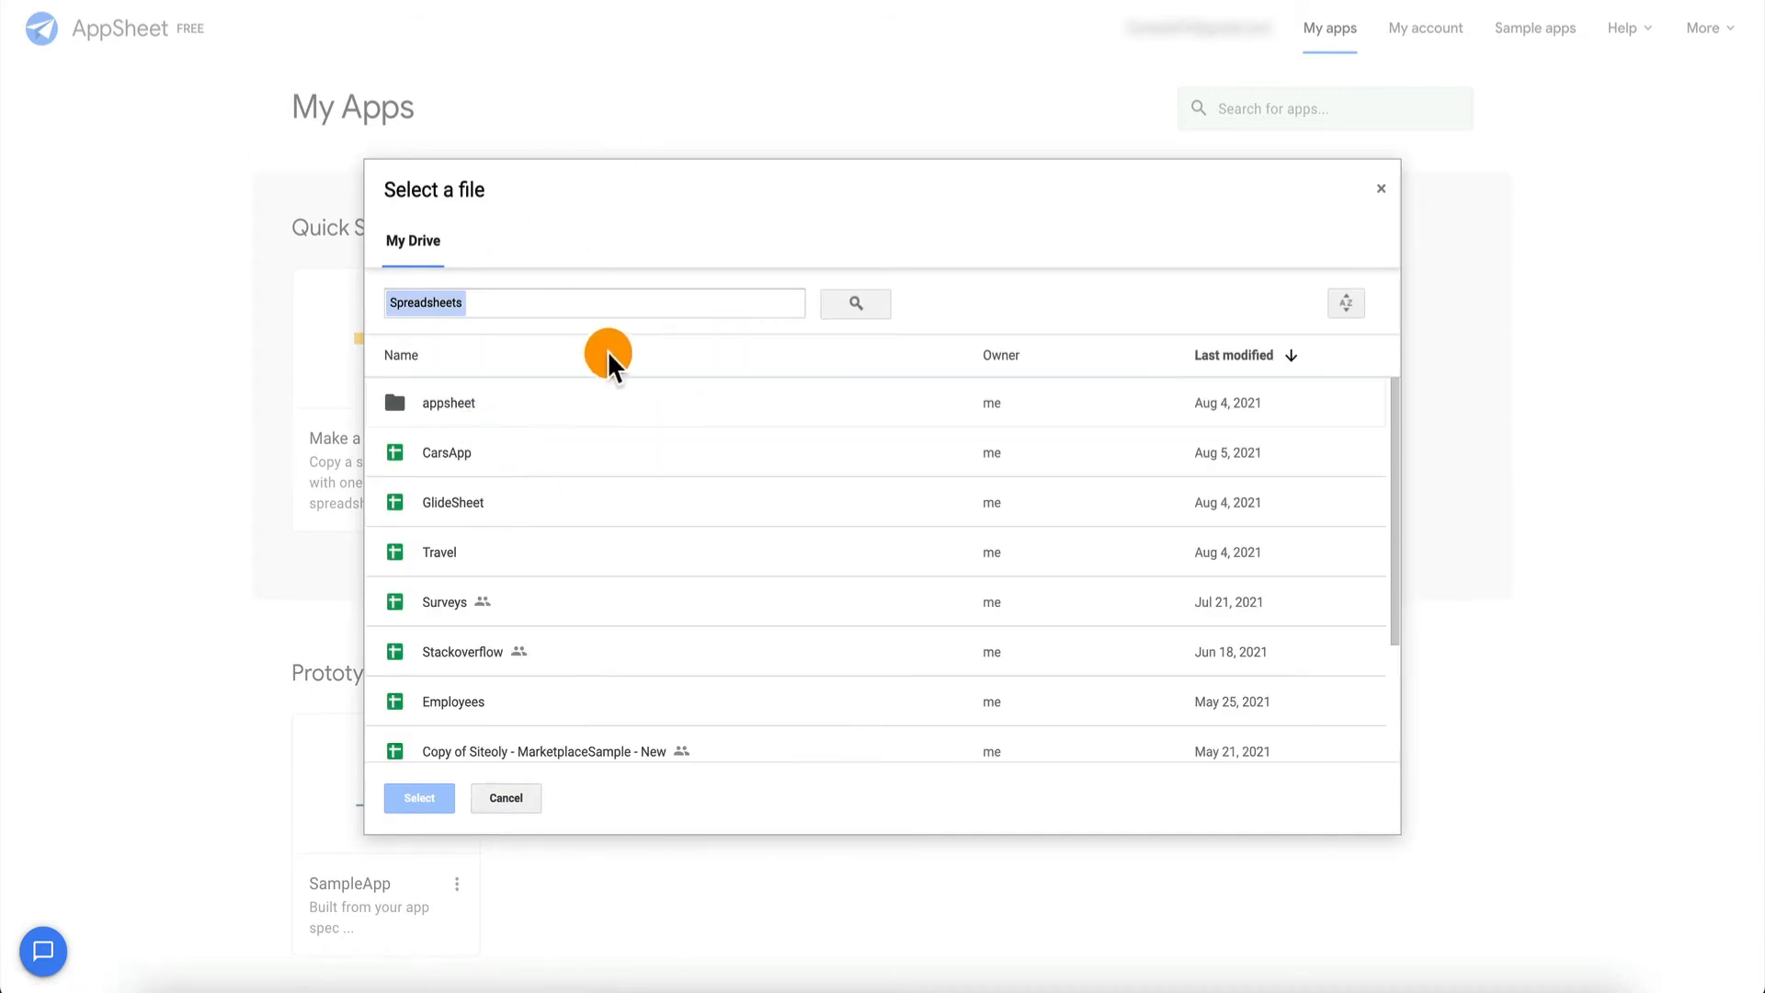
click(482, 455)
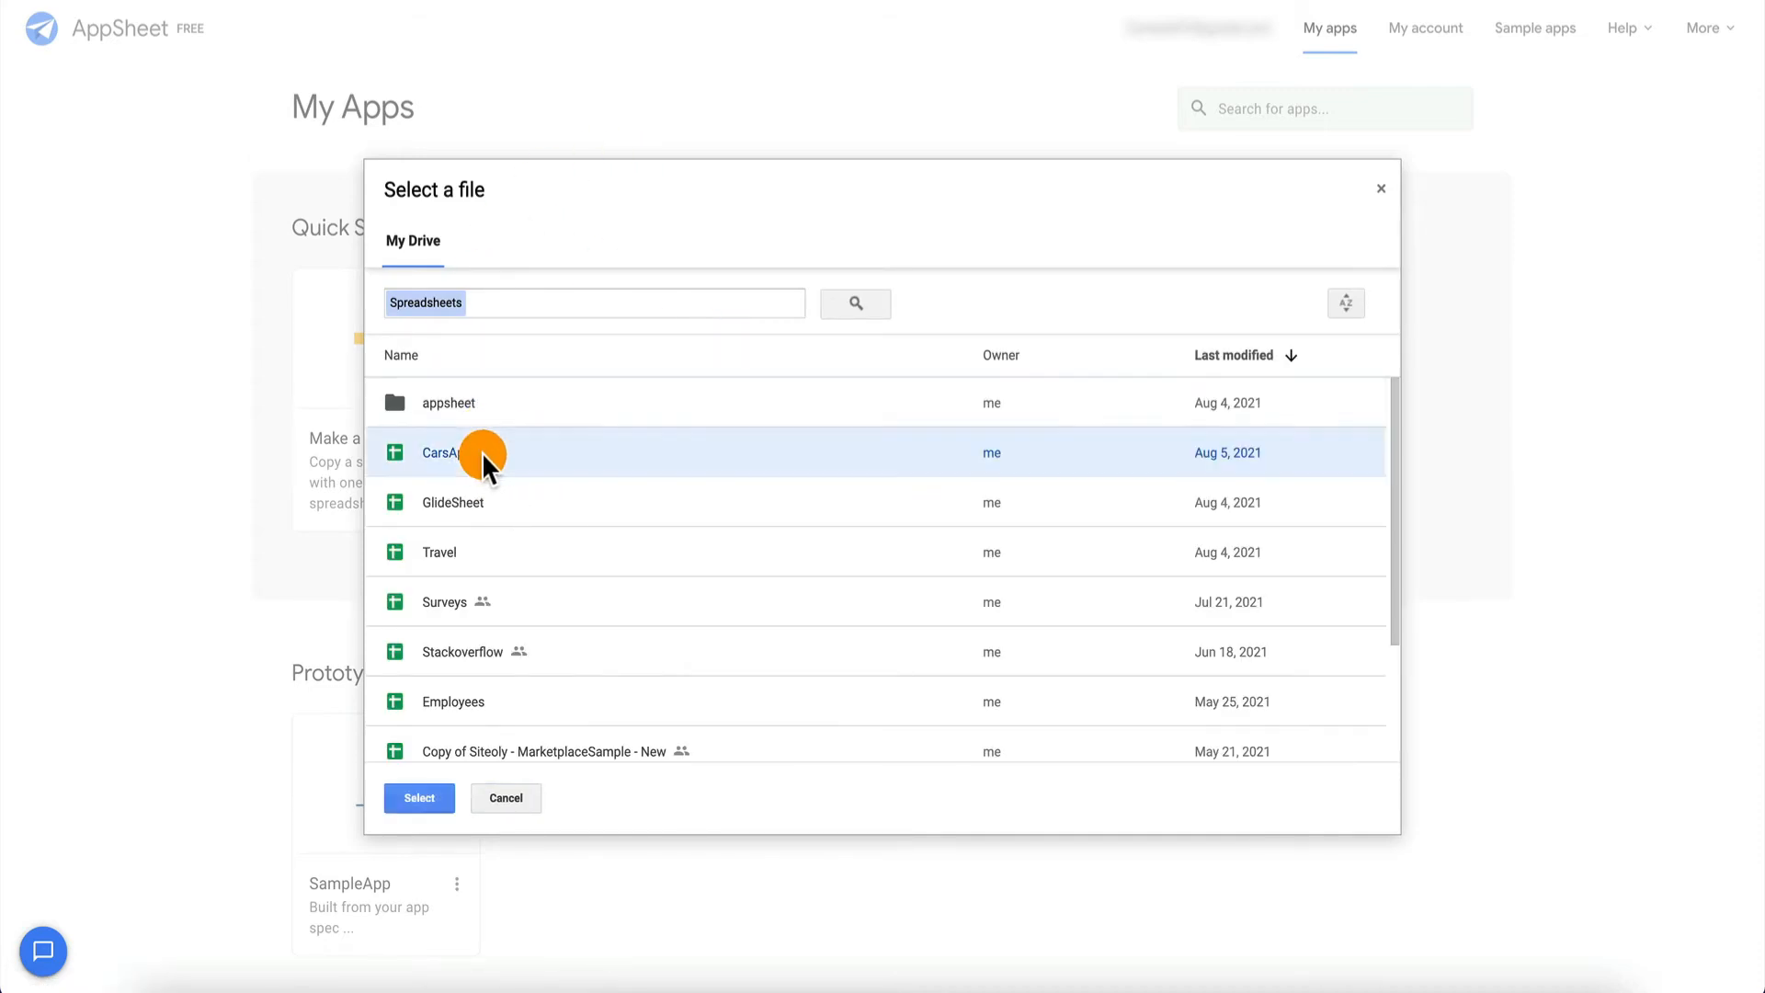
click(418, 796)
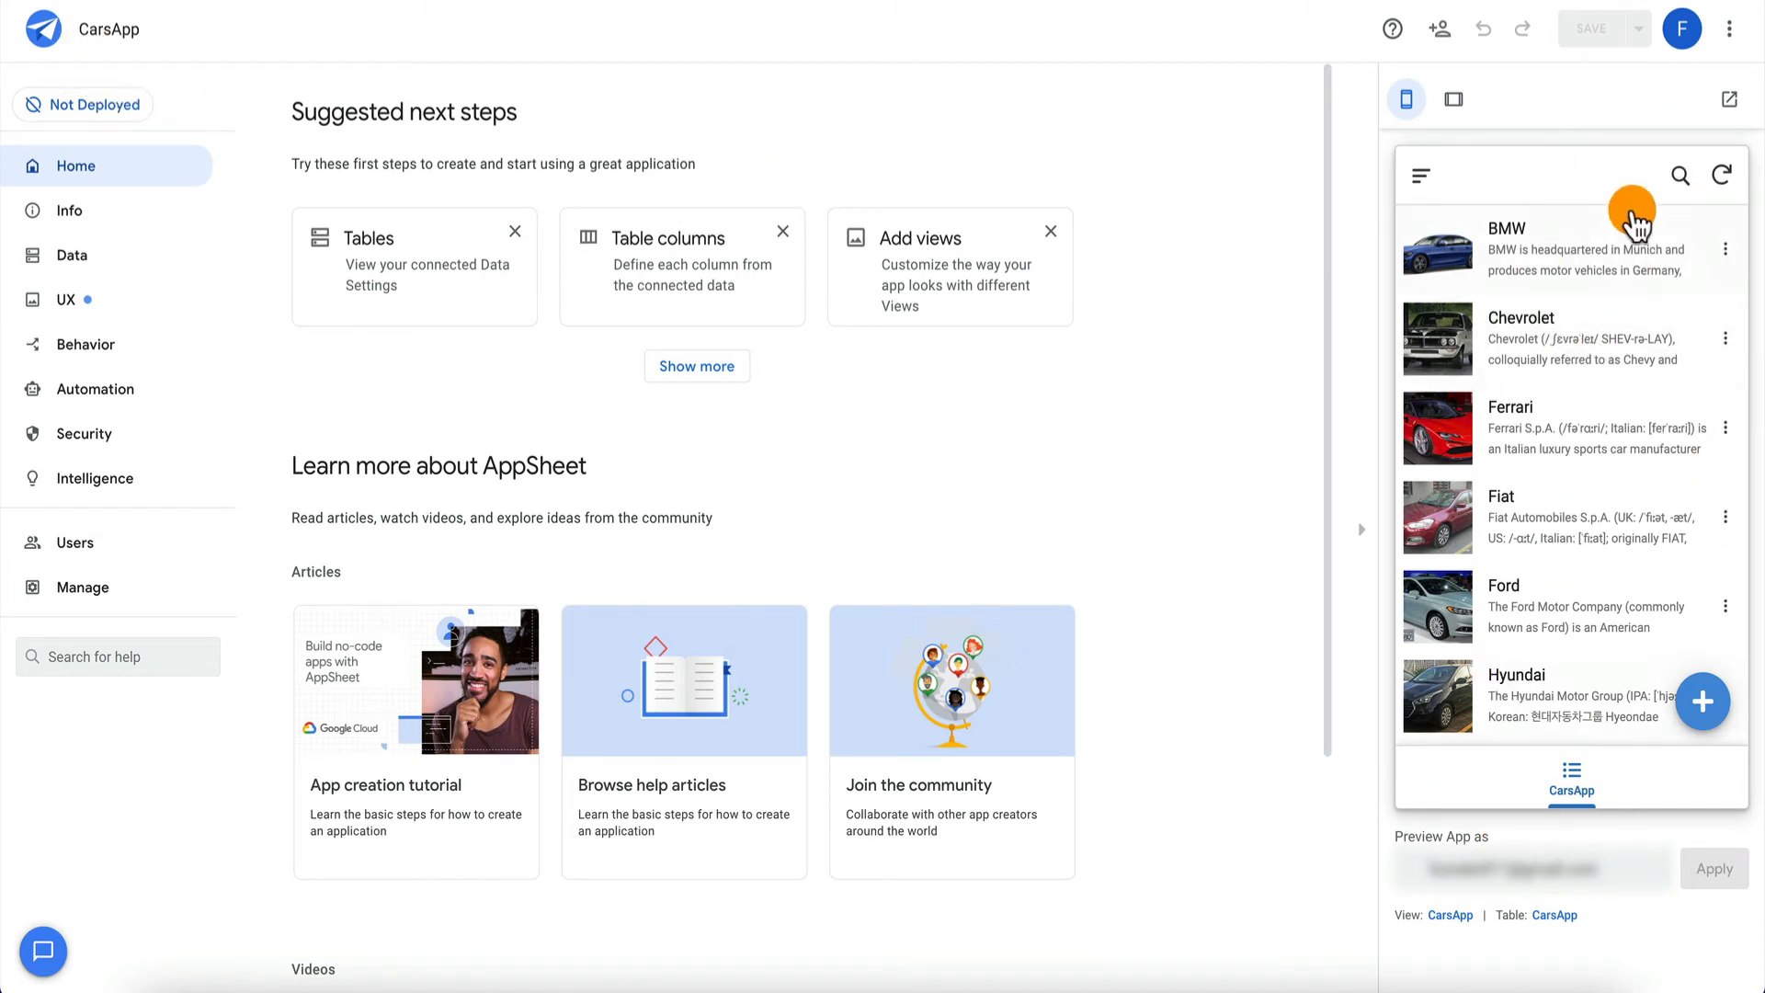
Open the settings of the CarsApp table in the app's Data section.
click(133, 262)
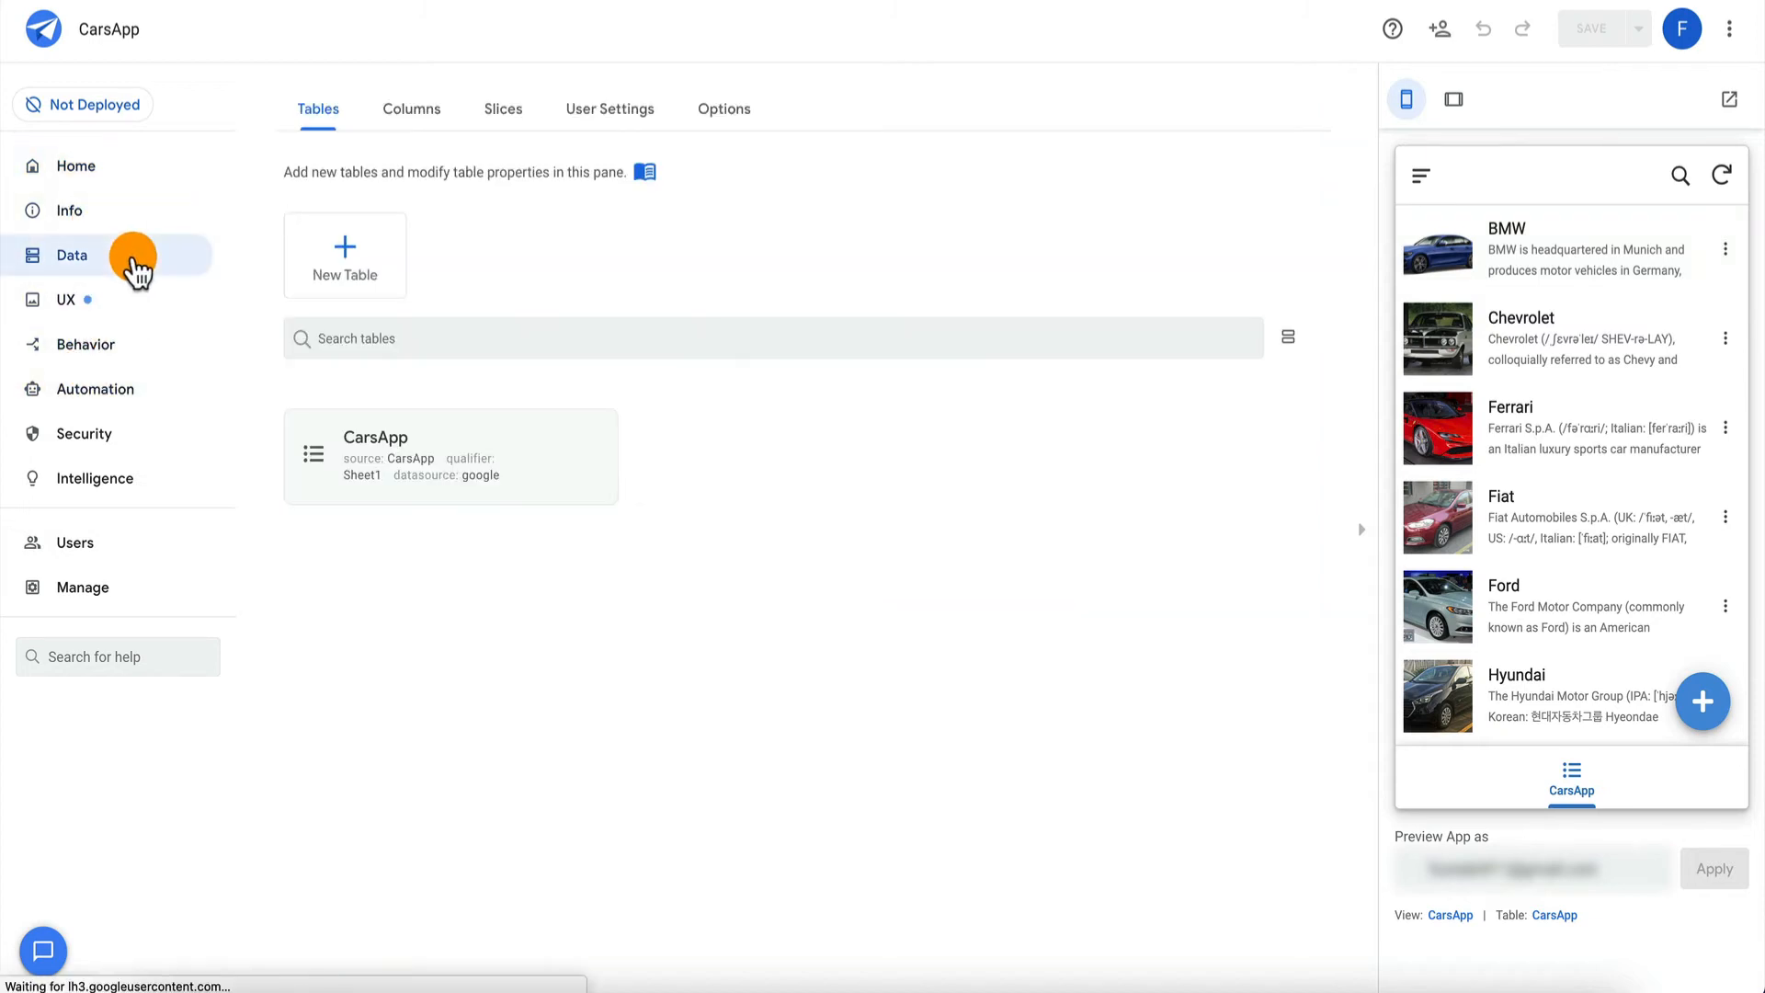
click(490, 452)
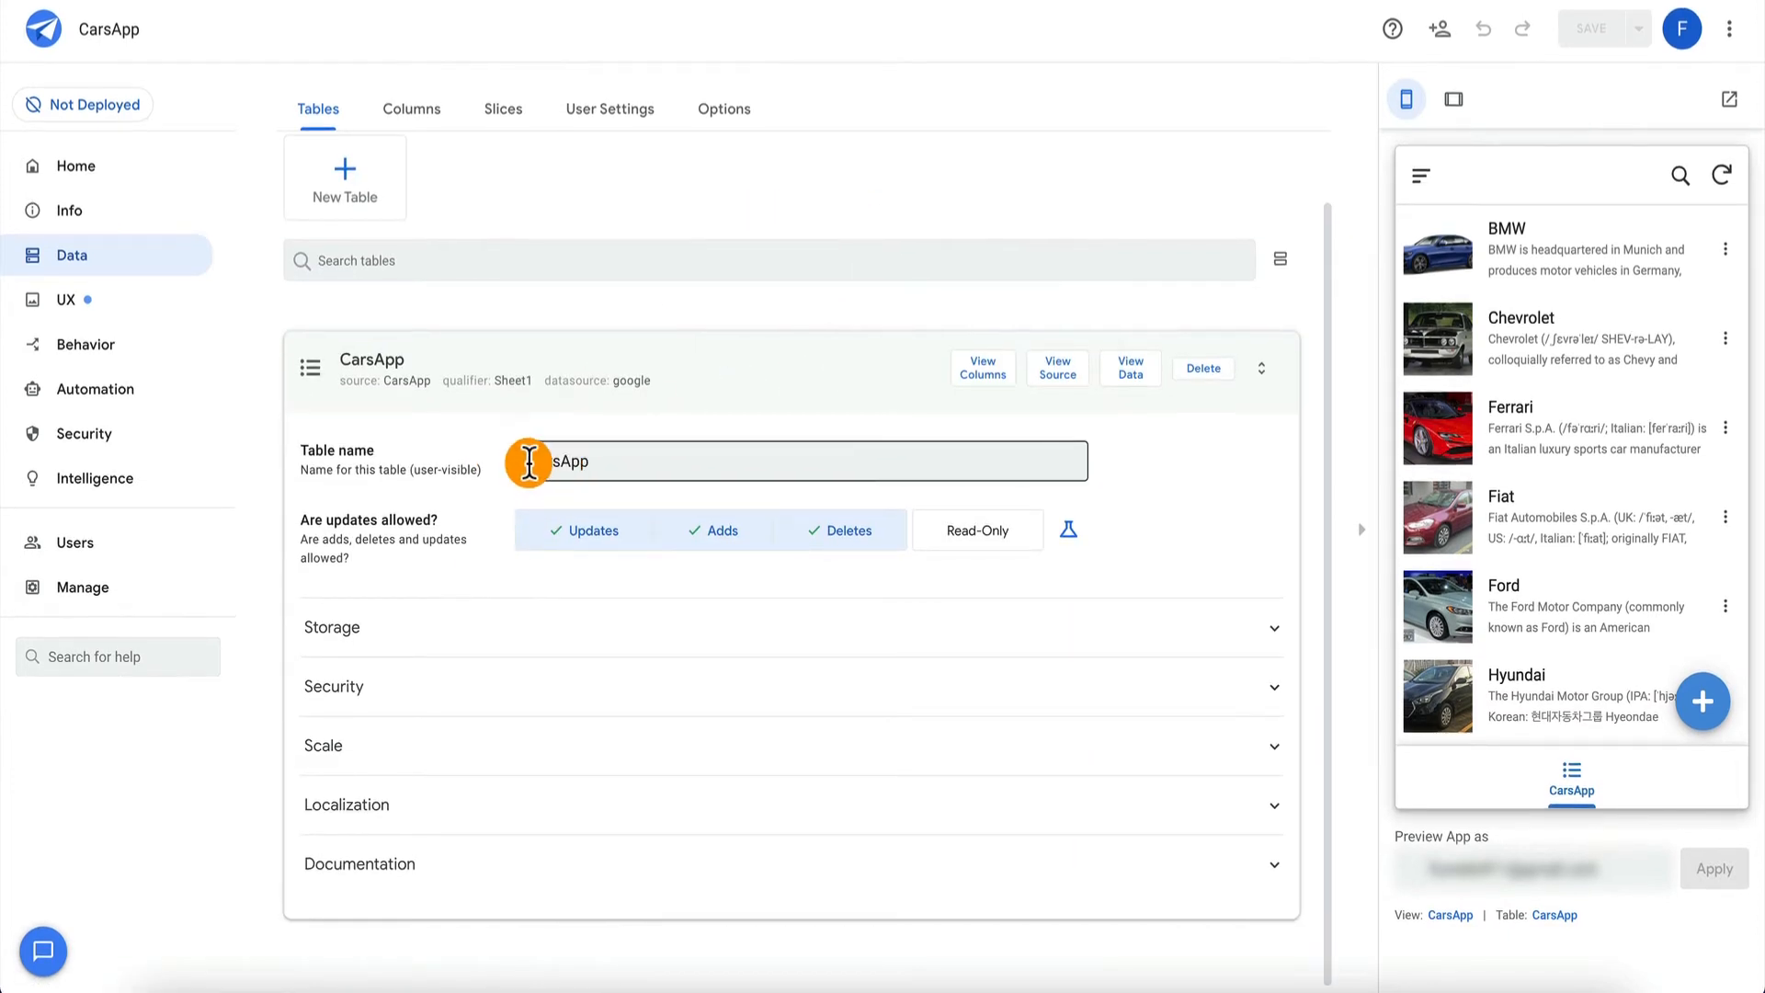
Examine the key and label settings of the CarsApp table's columns and return to the table's settings.
click(591, 454)
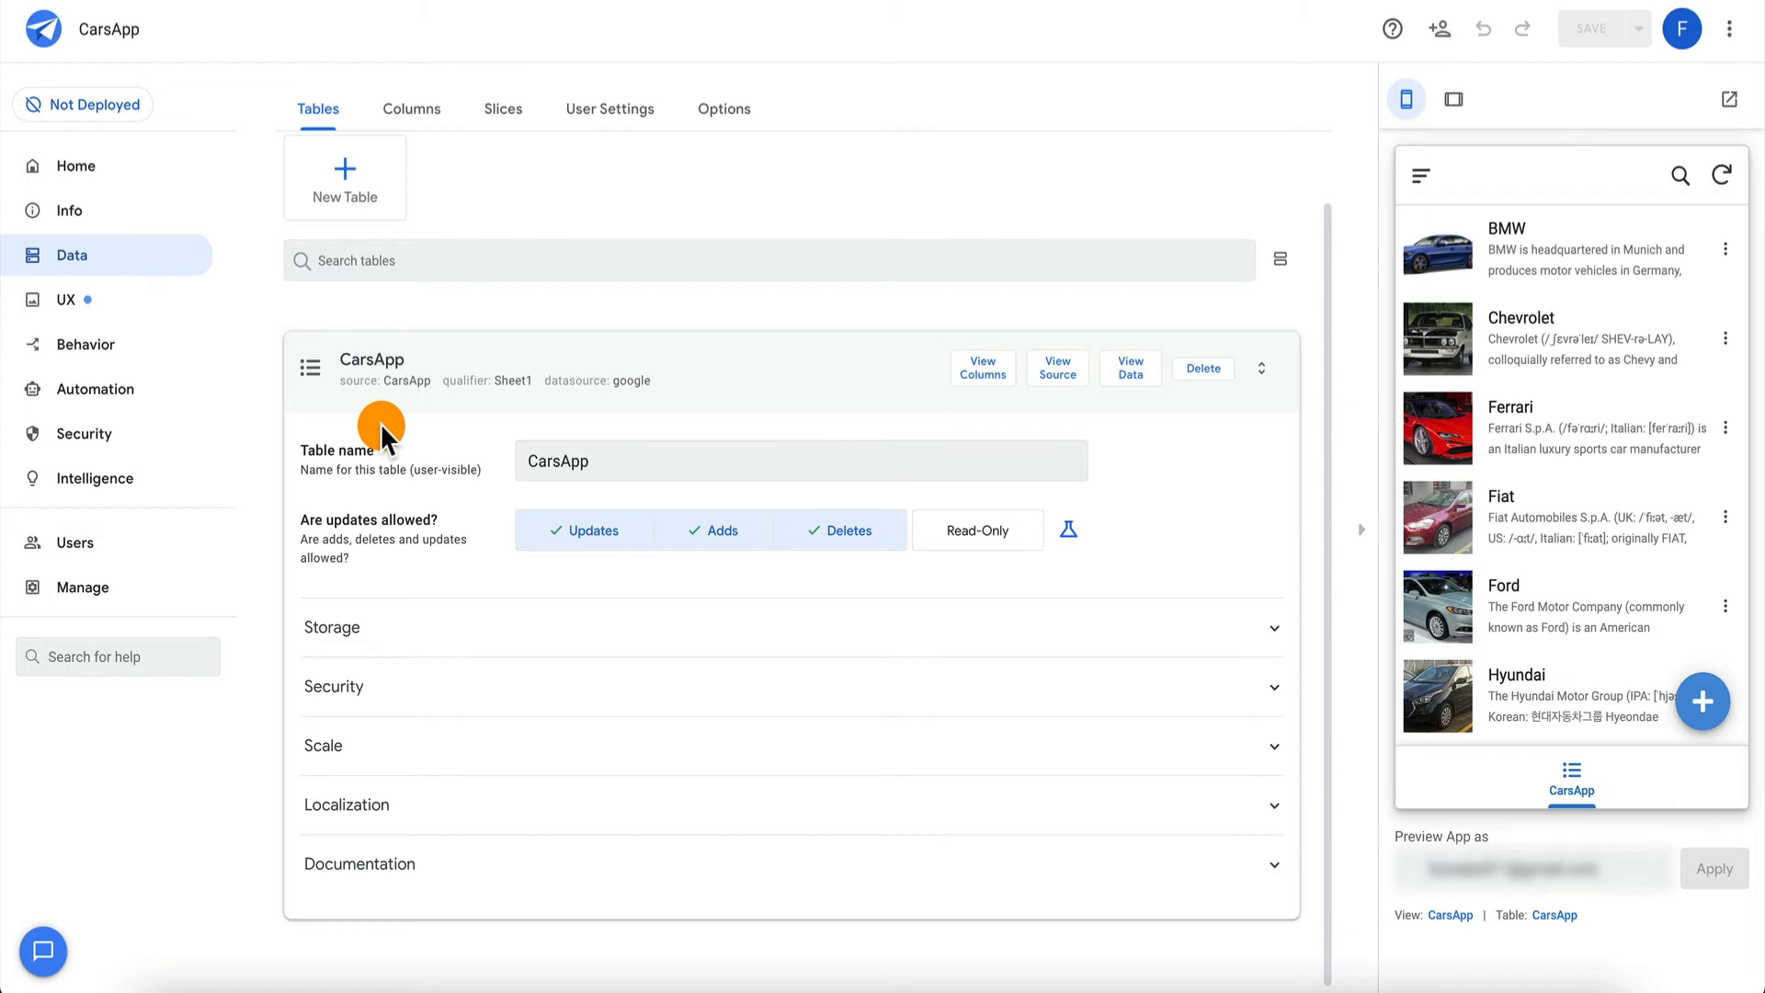
click(980, 368)
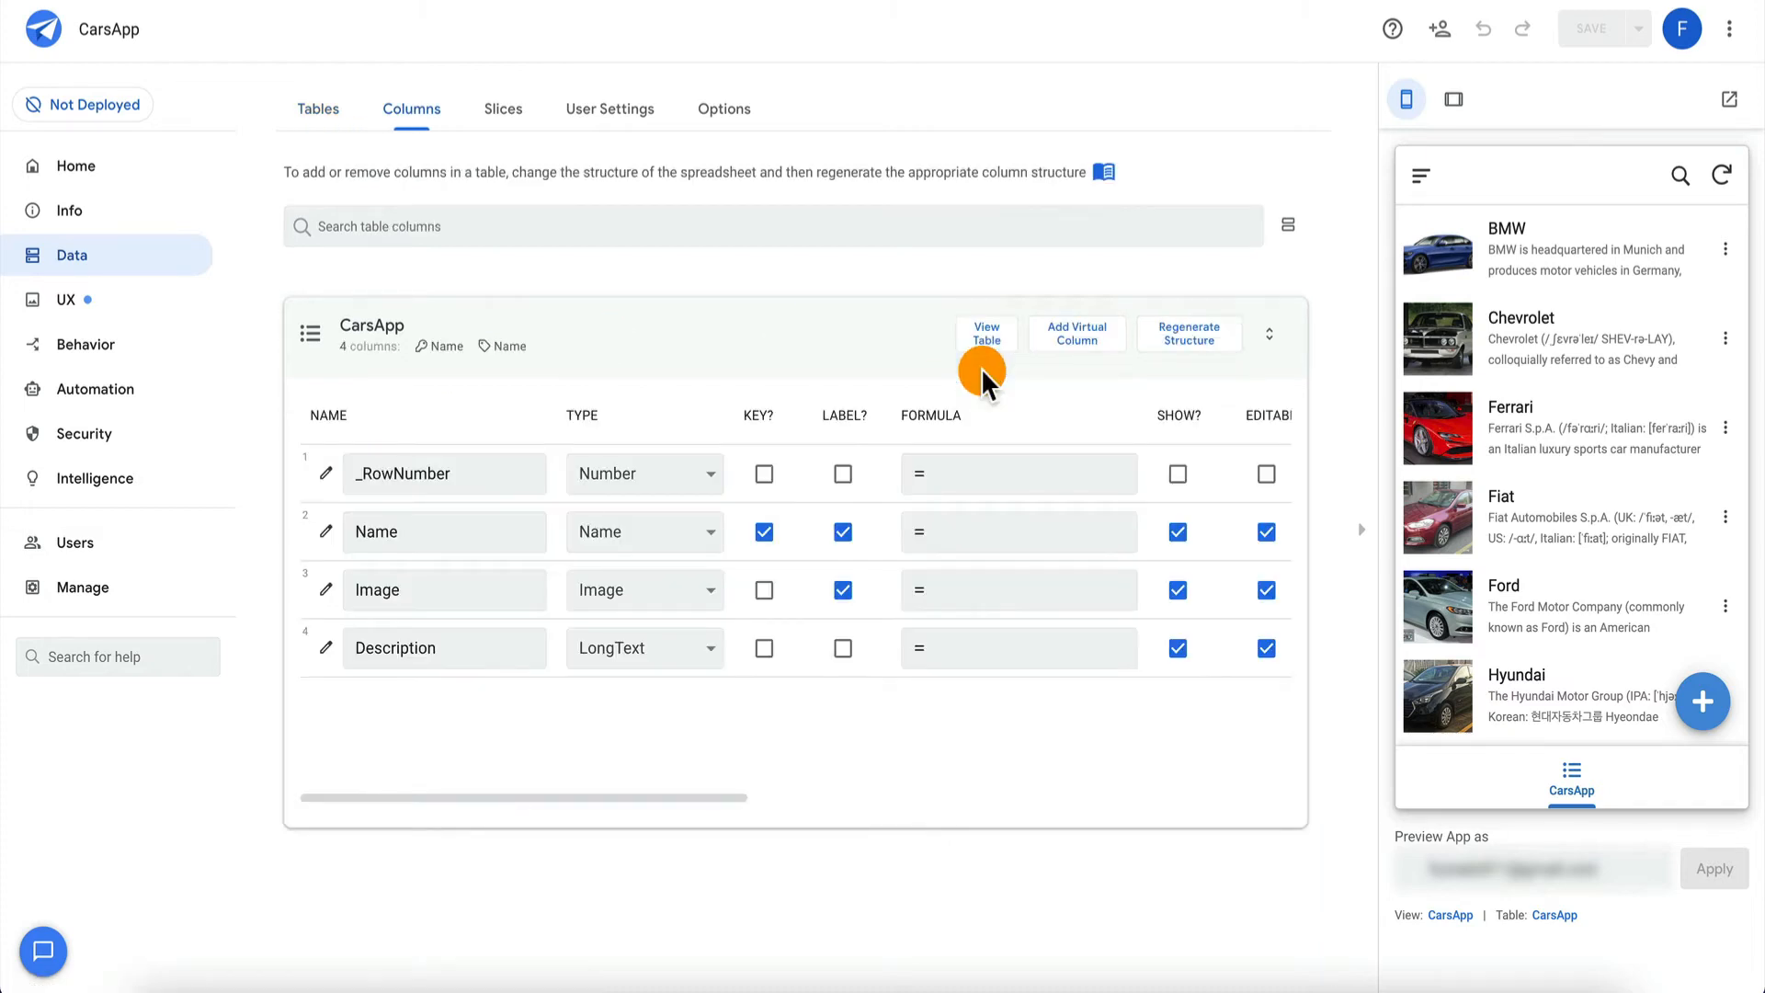
click(764, 532)
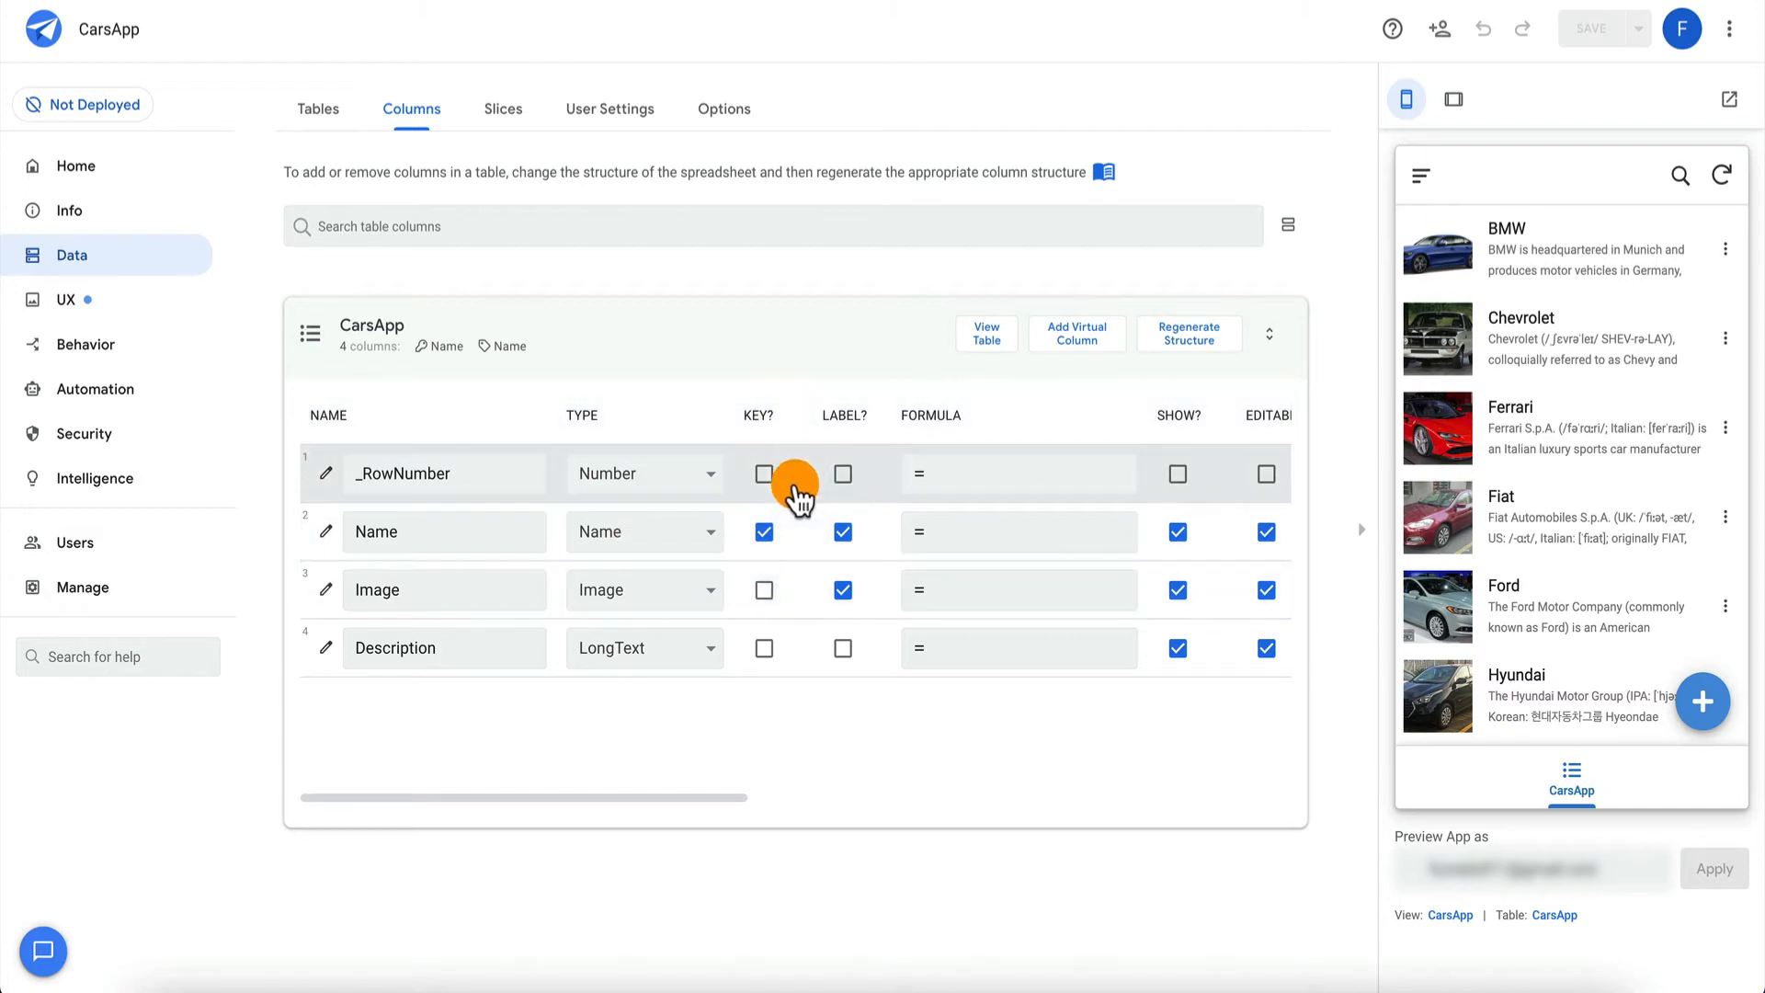
click(835, 590)
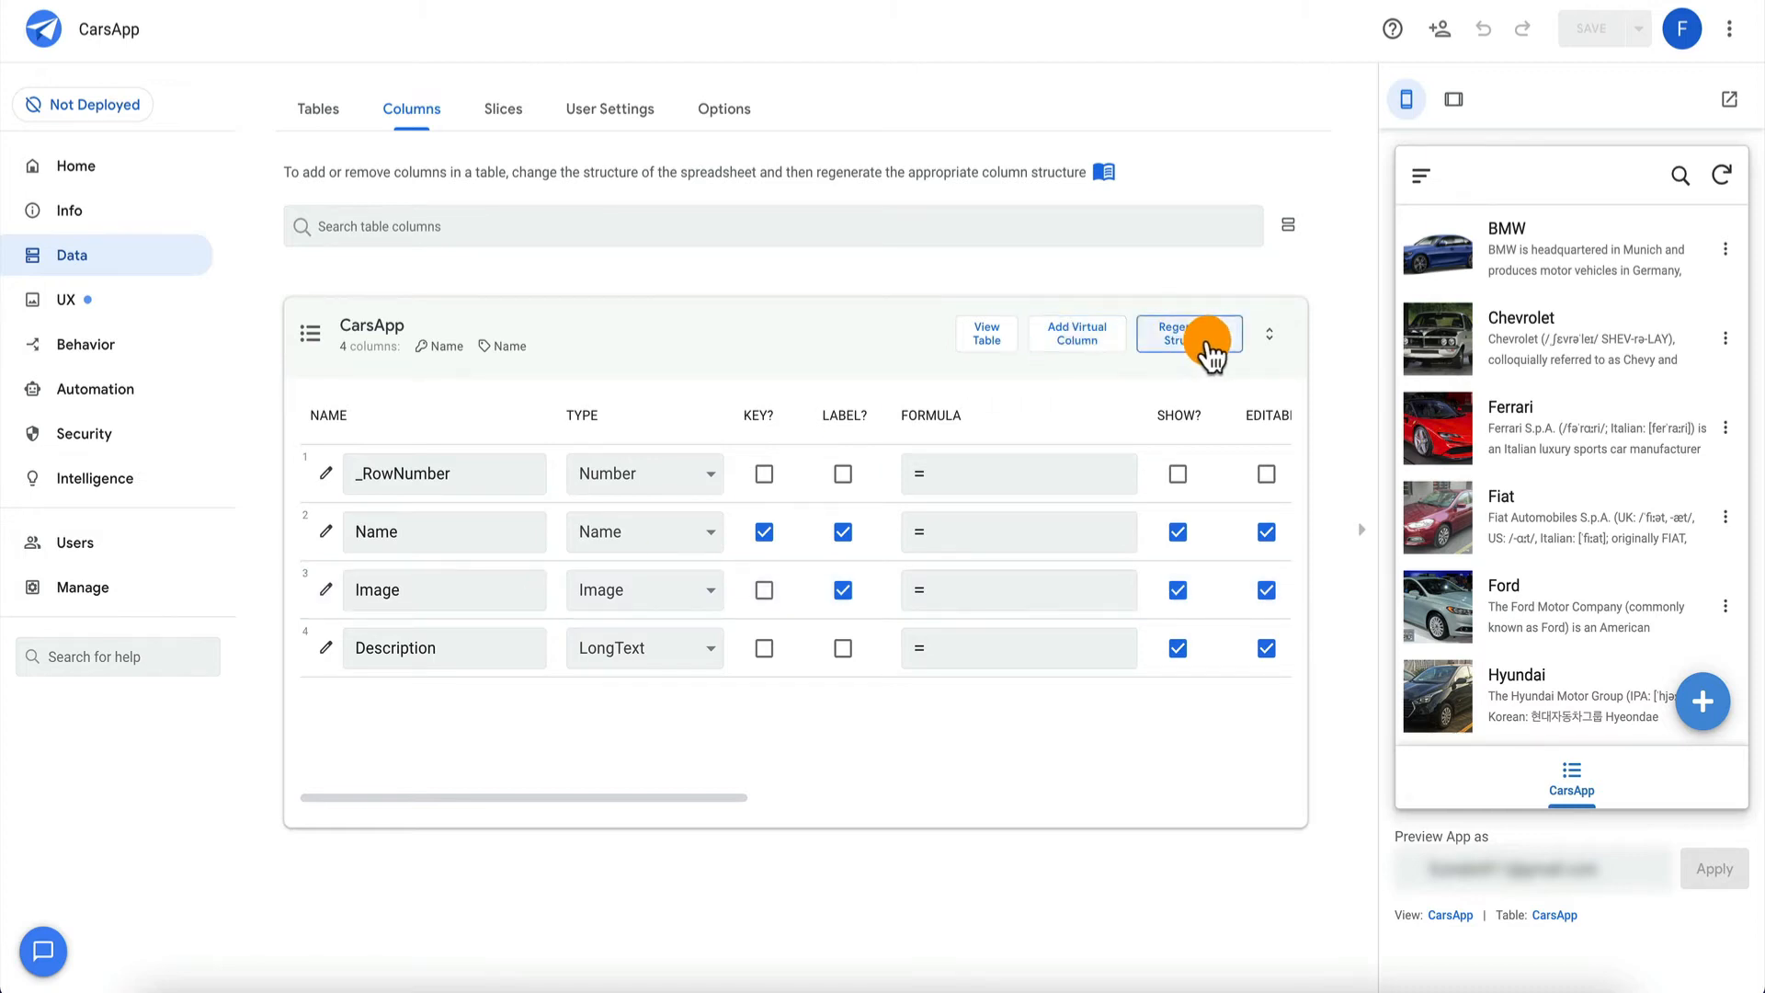
click(984, 338)
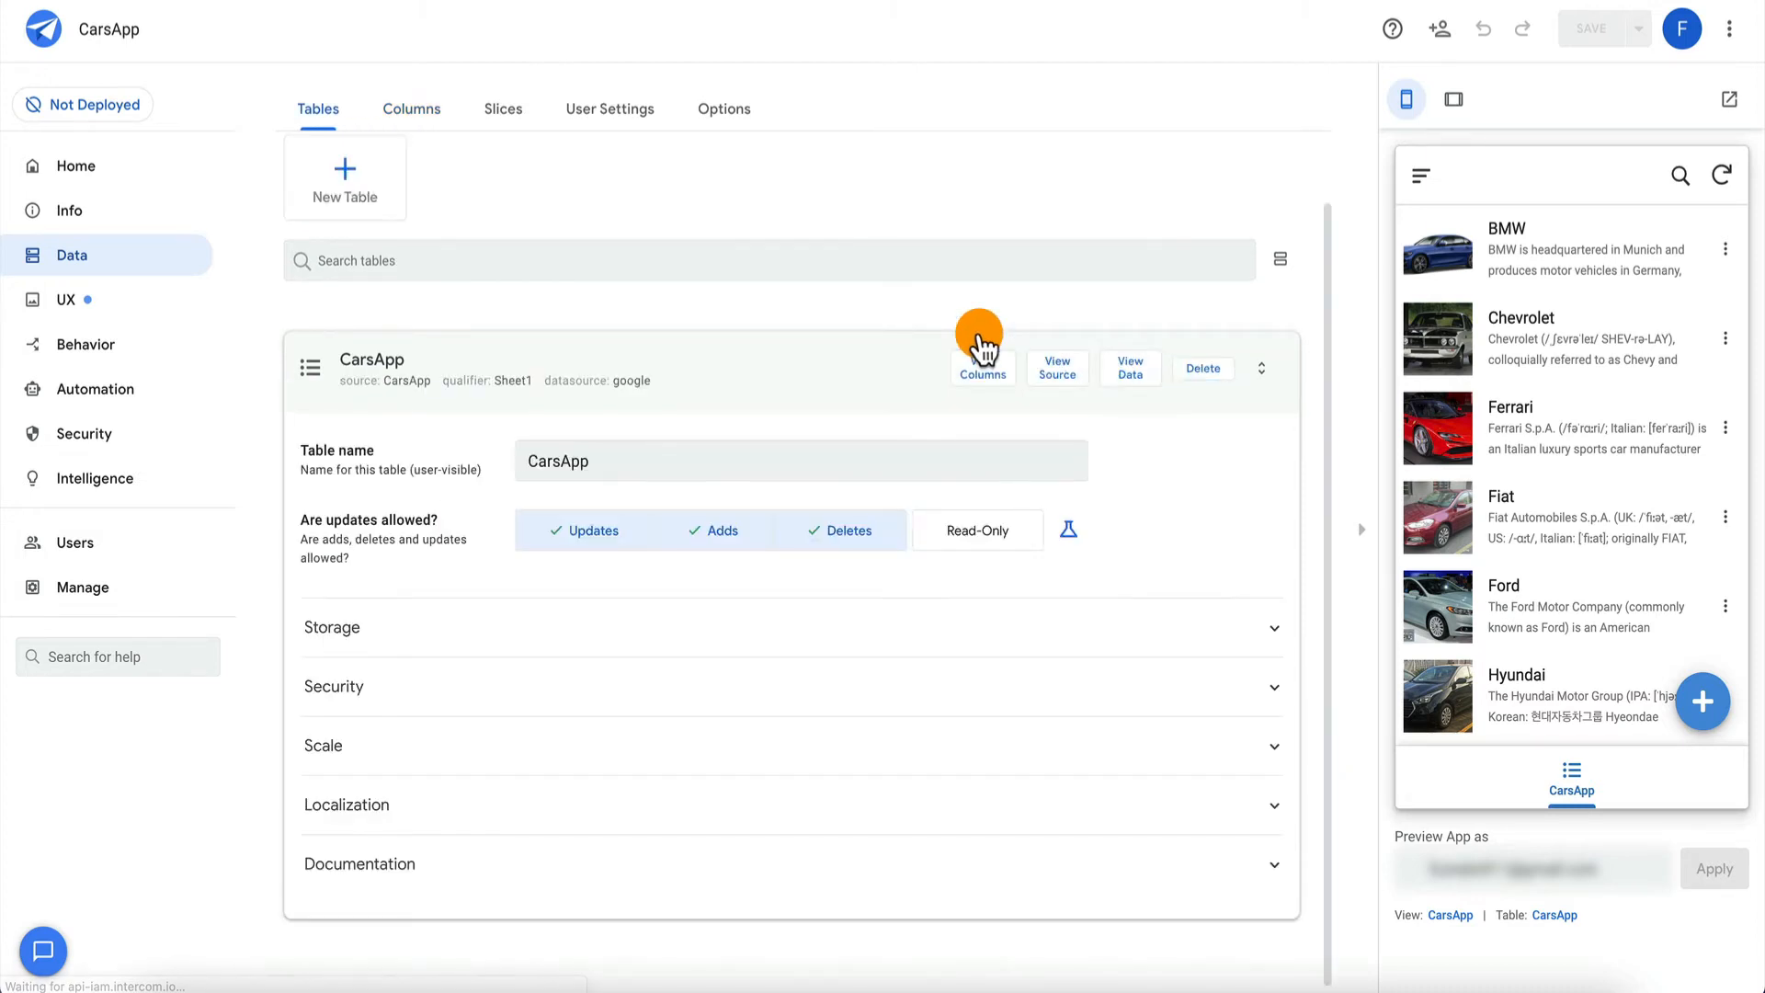
View the CarsApp table's source and the sample of data read from it, and collapse the table's settings.
click(1061, 373)
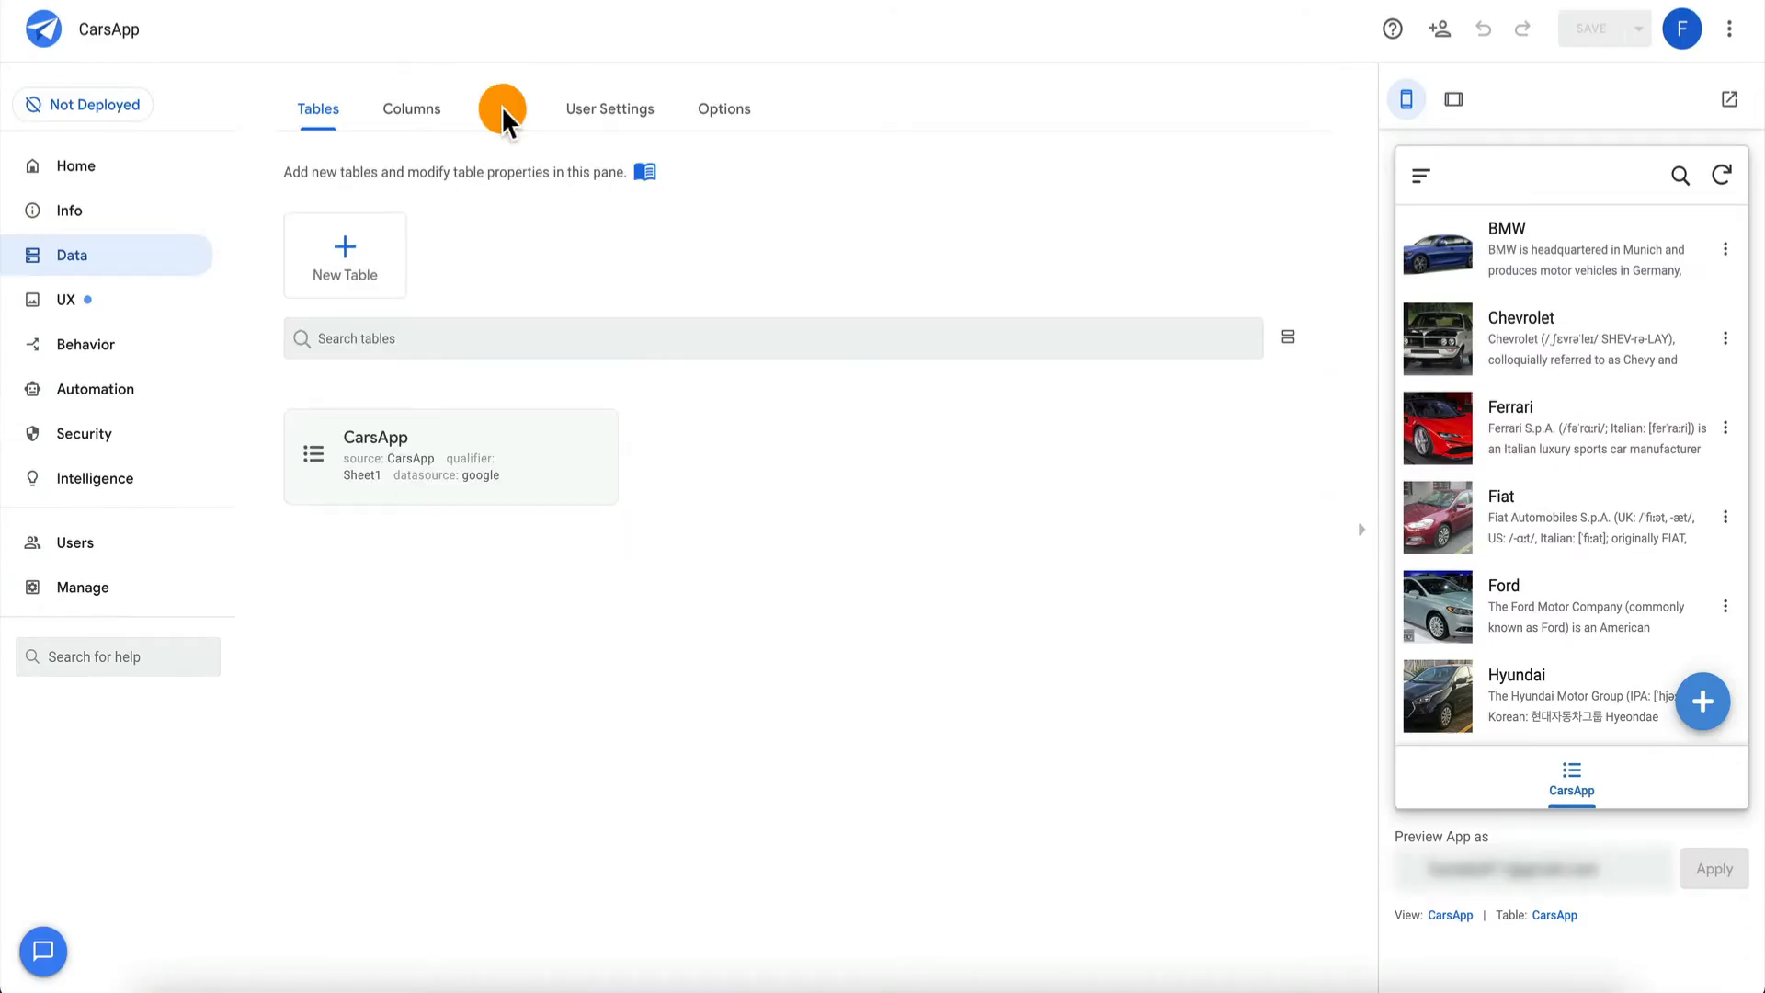
click(473, 465)
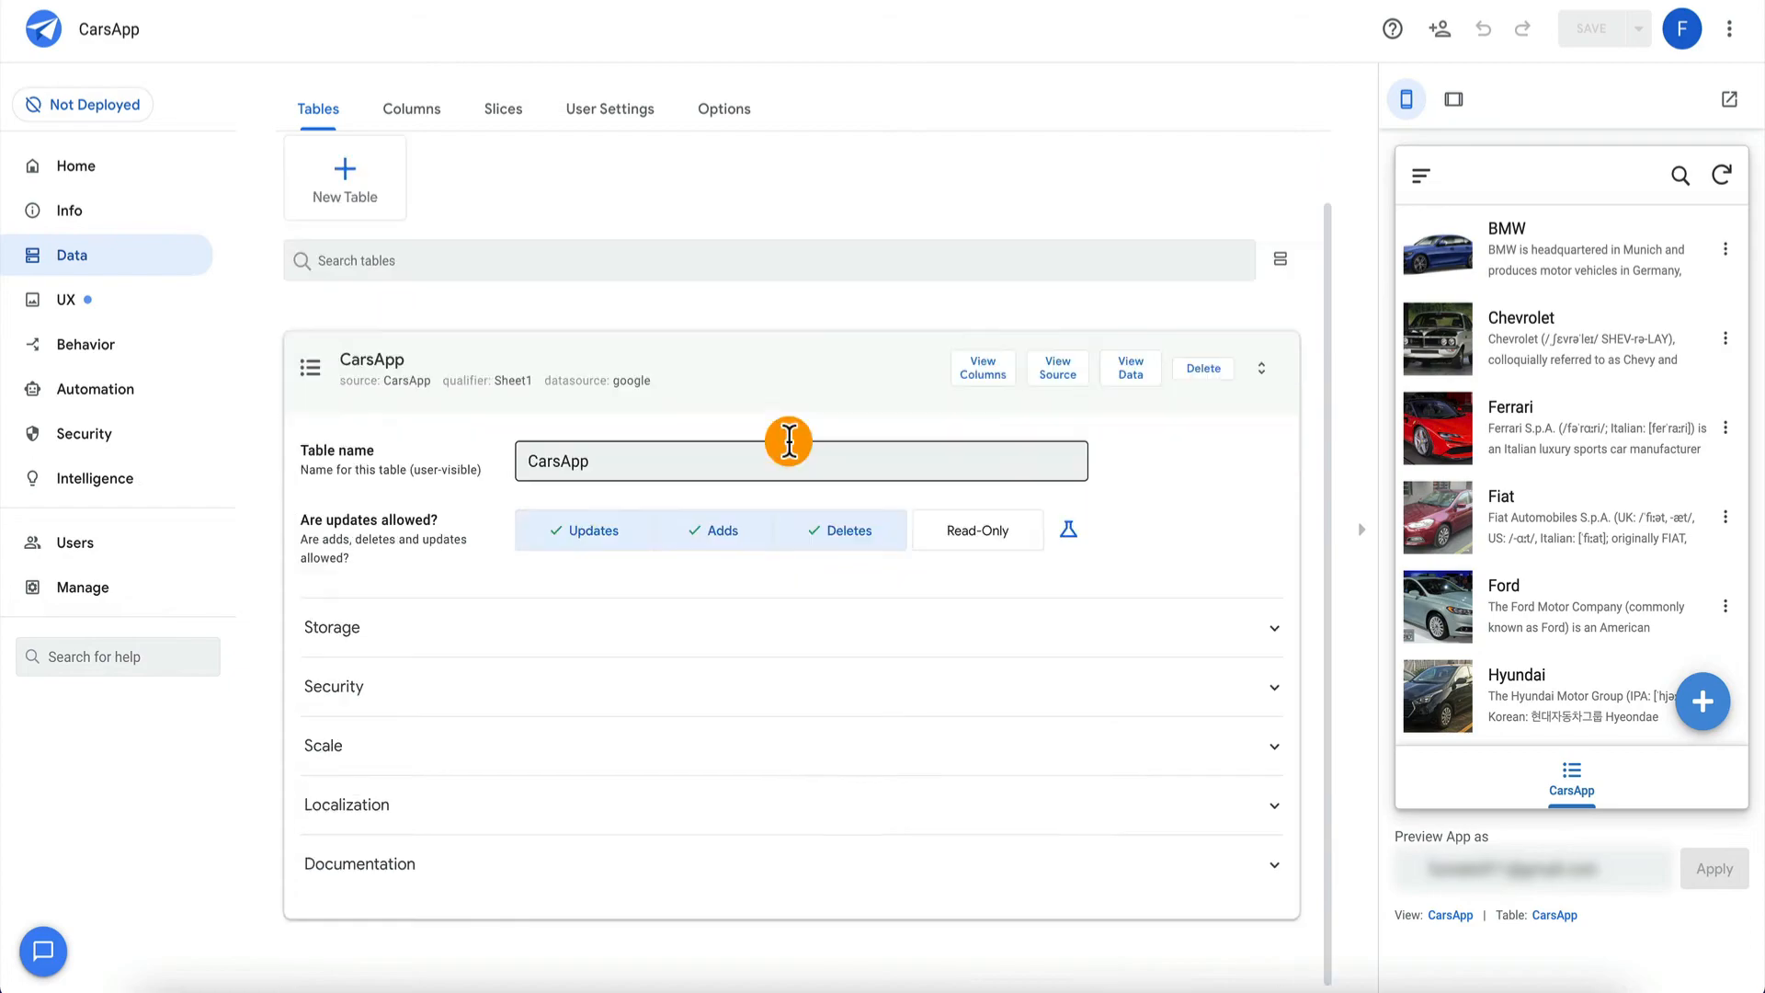
click(1132, 371)
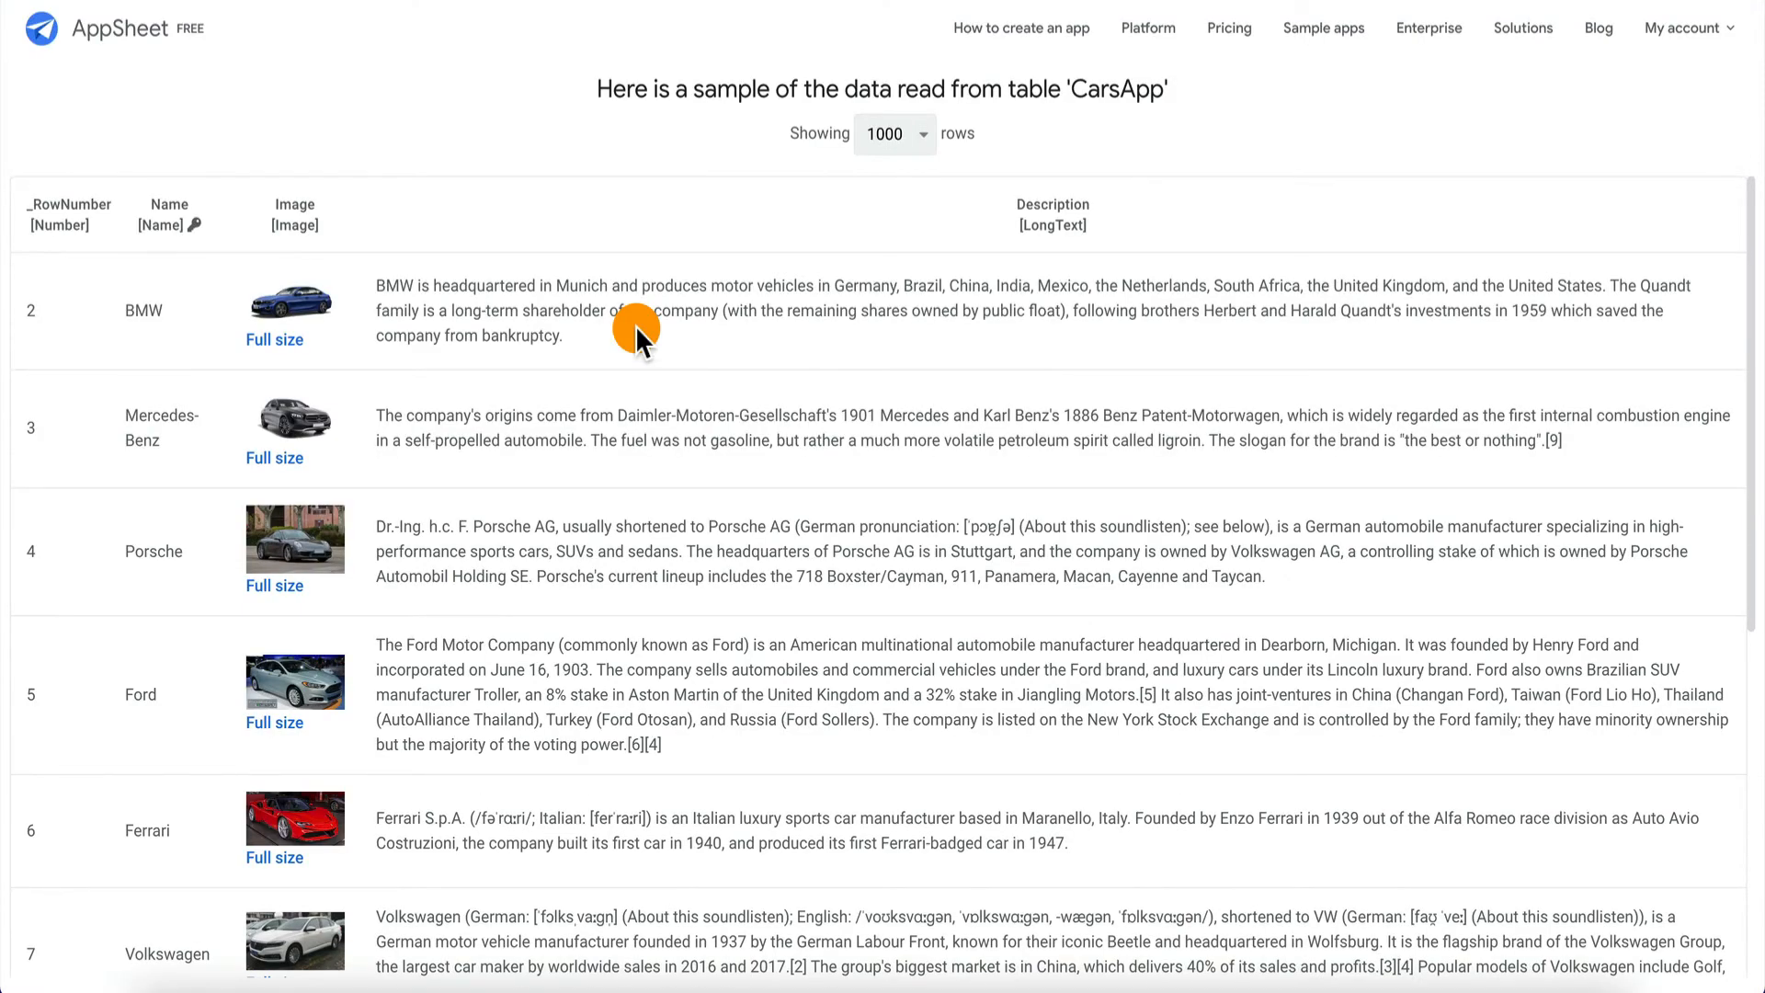
scroll(636, 326, down, 5)
scroll(636, 326, up, 5)
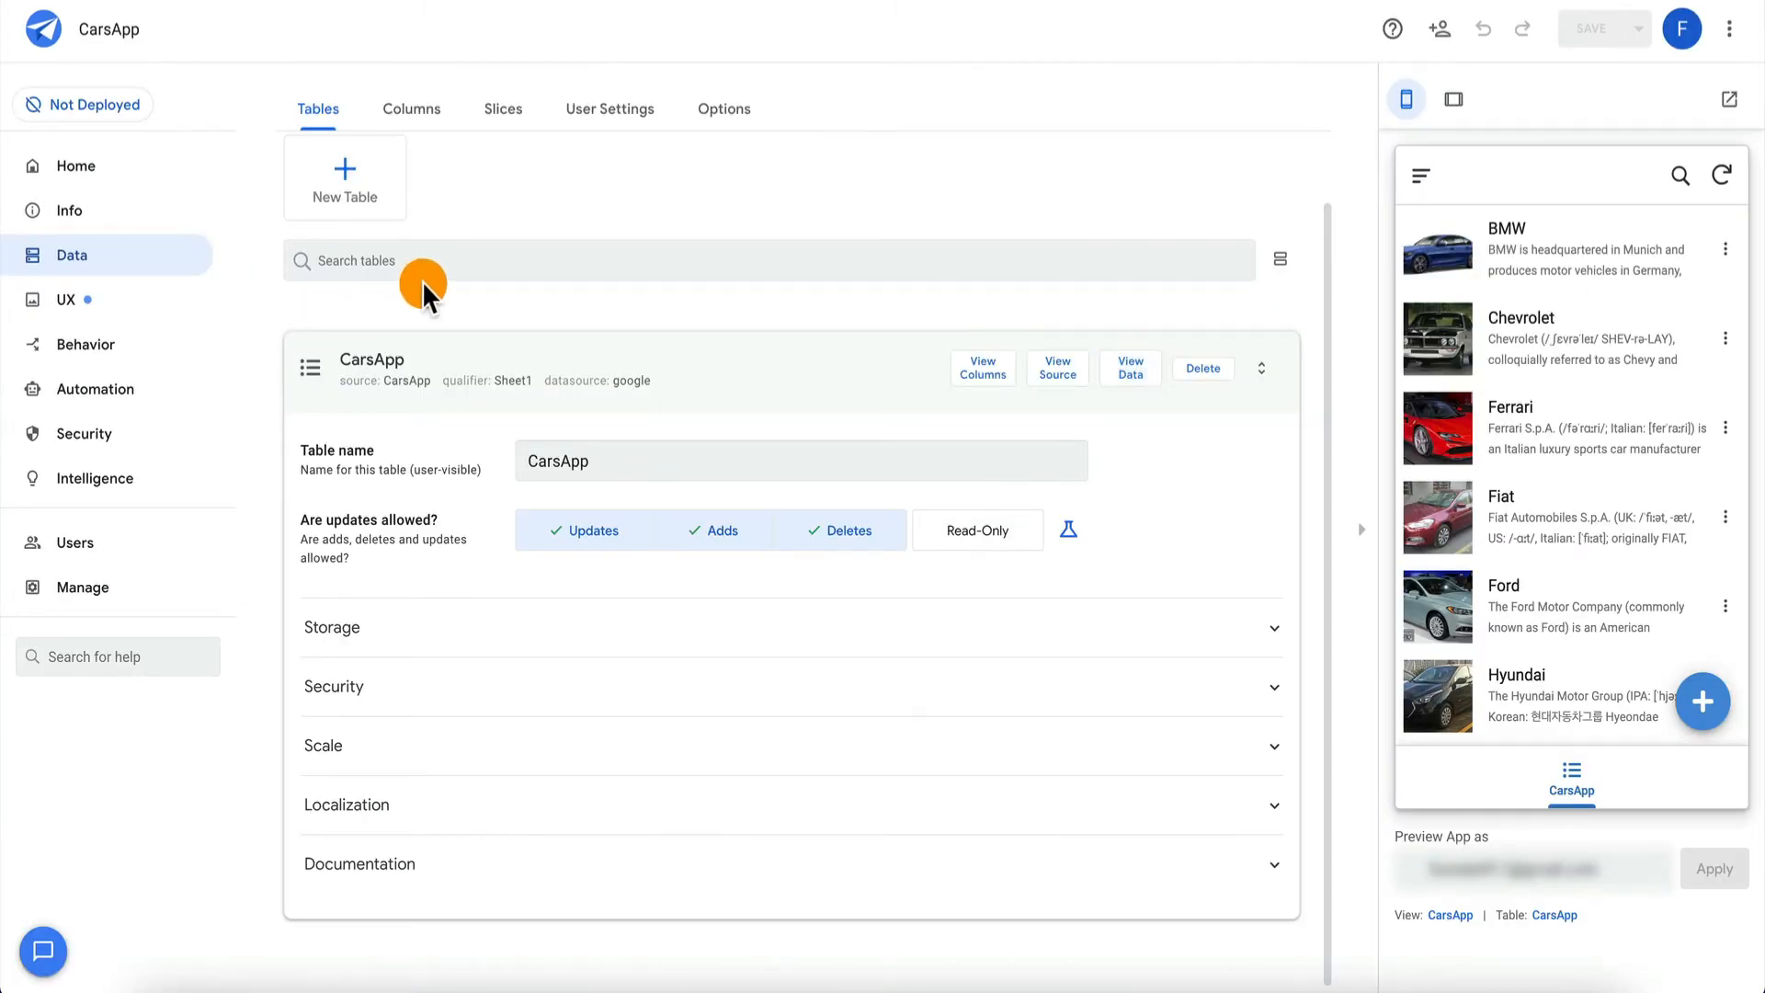
click(459, 370)
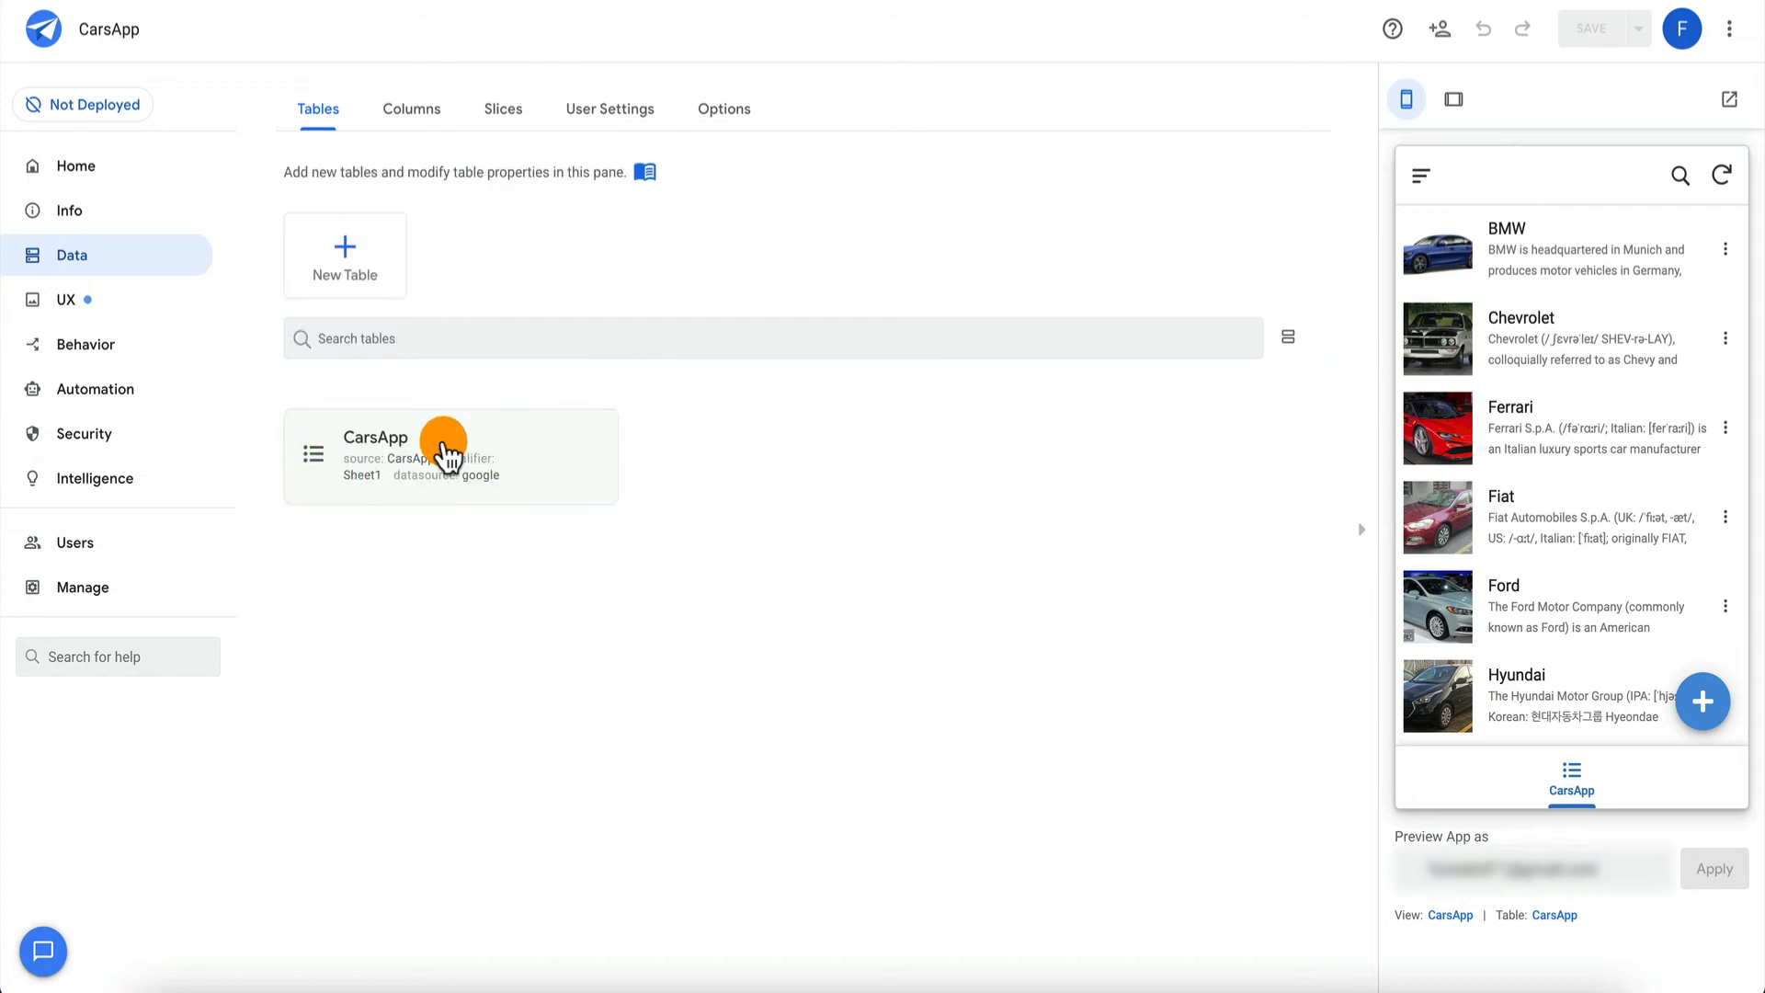
Review the CarsApp column structure and the Slices, User Settings and Options pages of the Data section.
click(418, 134)
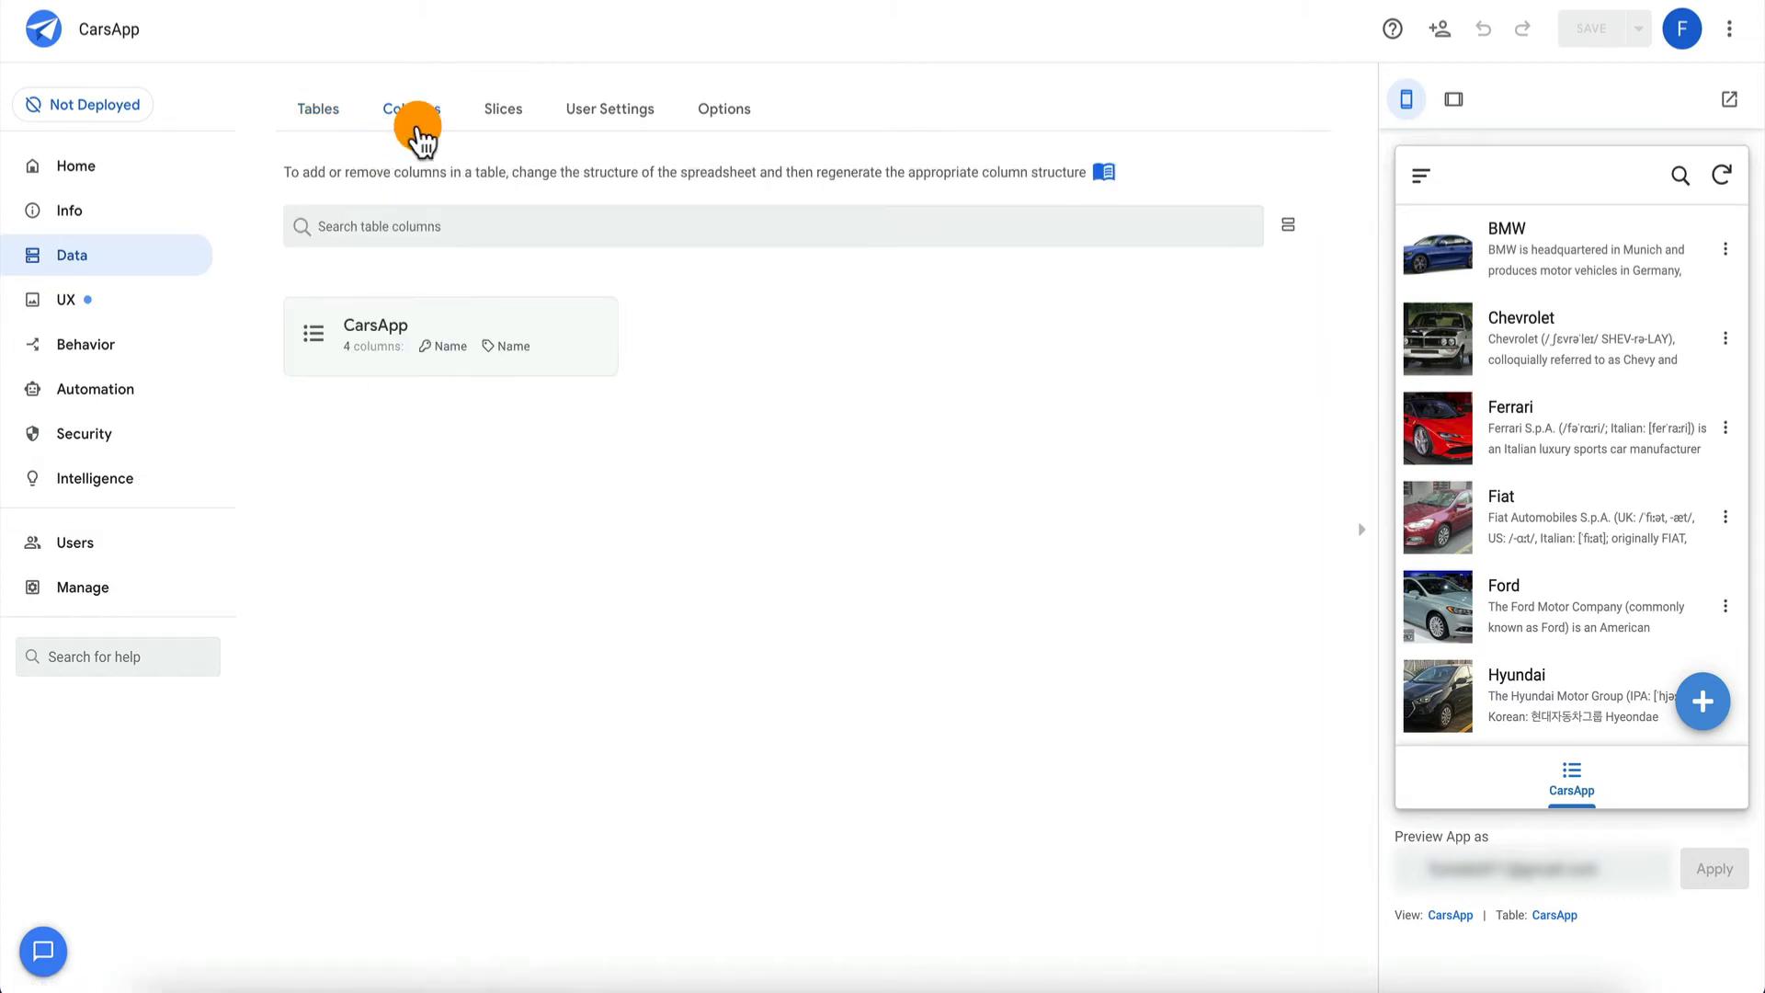
click(512, 330)
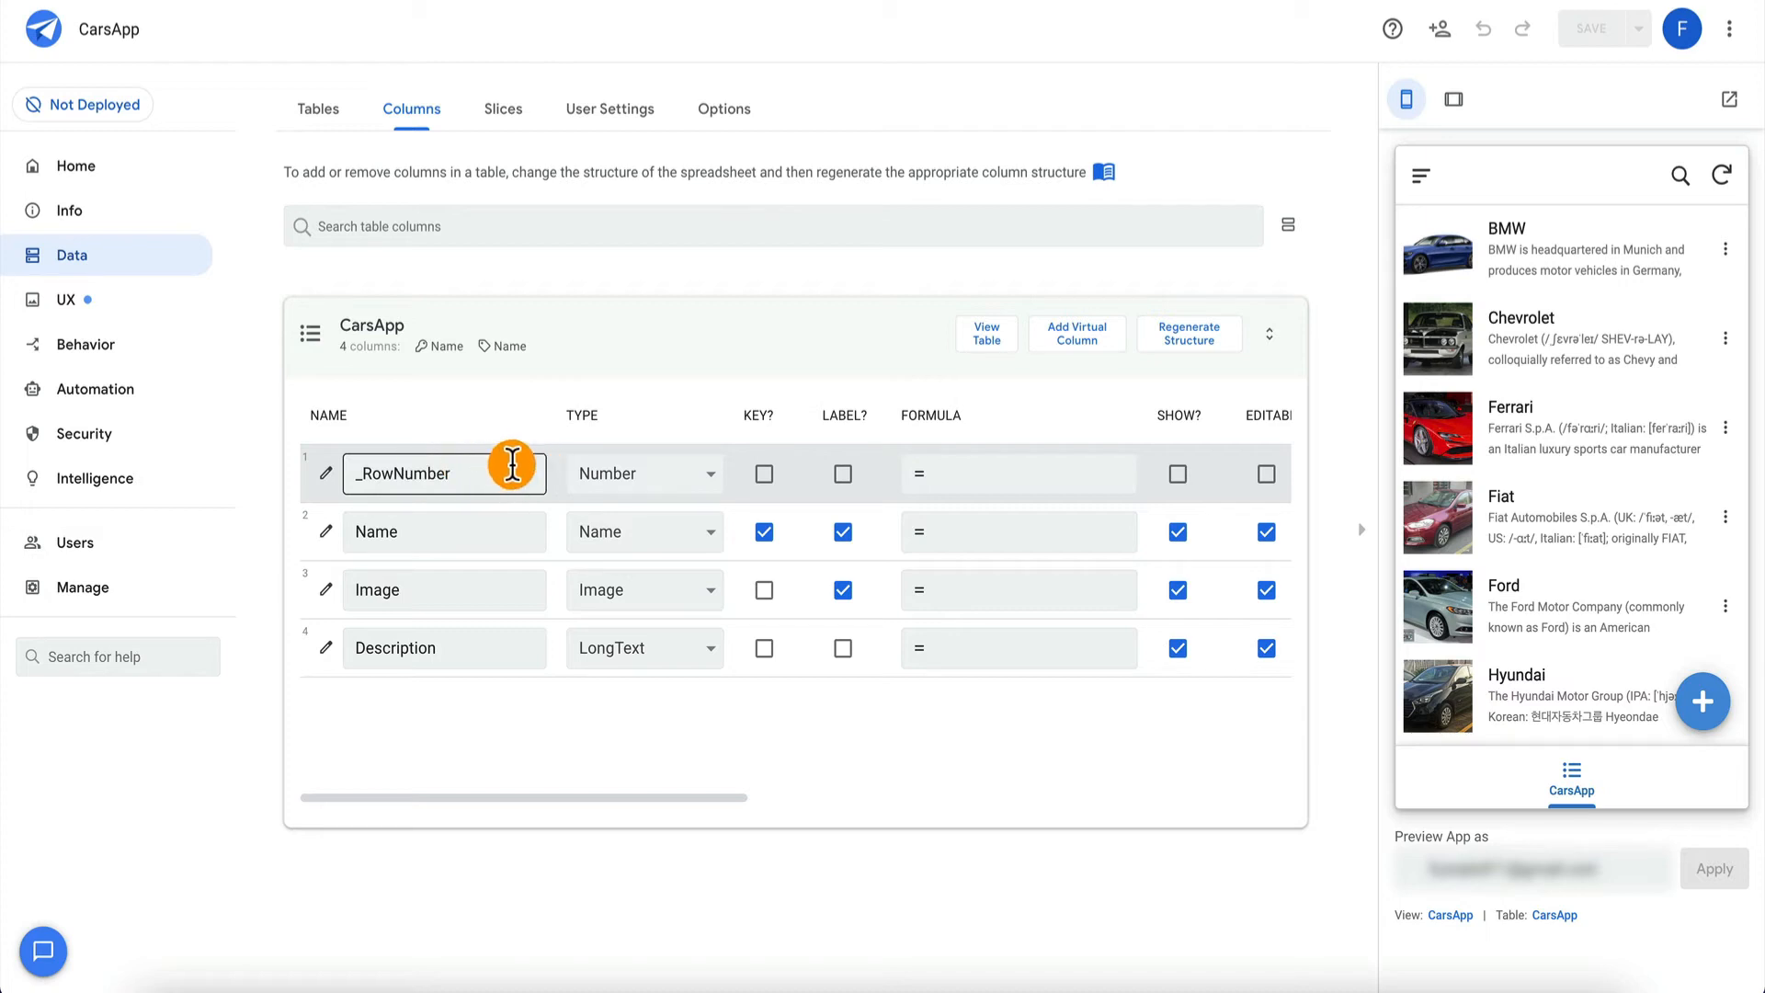
click(512, 111)
click(602, 115)
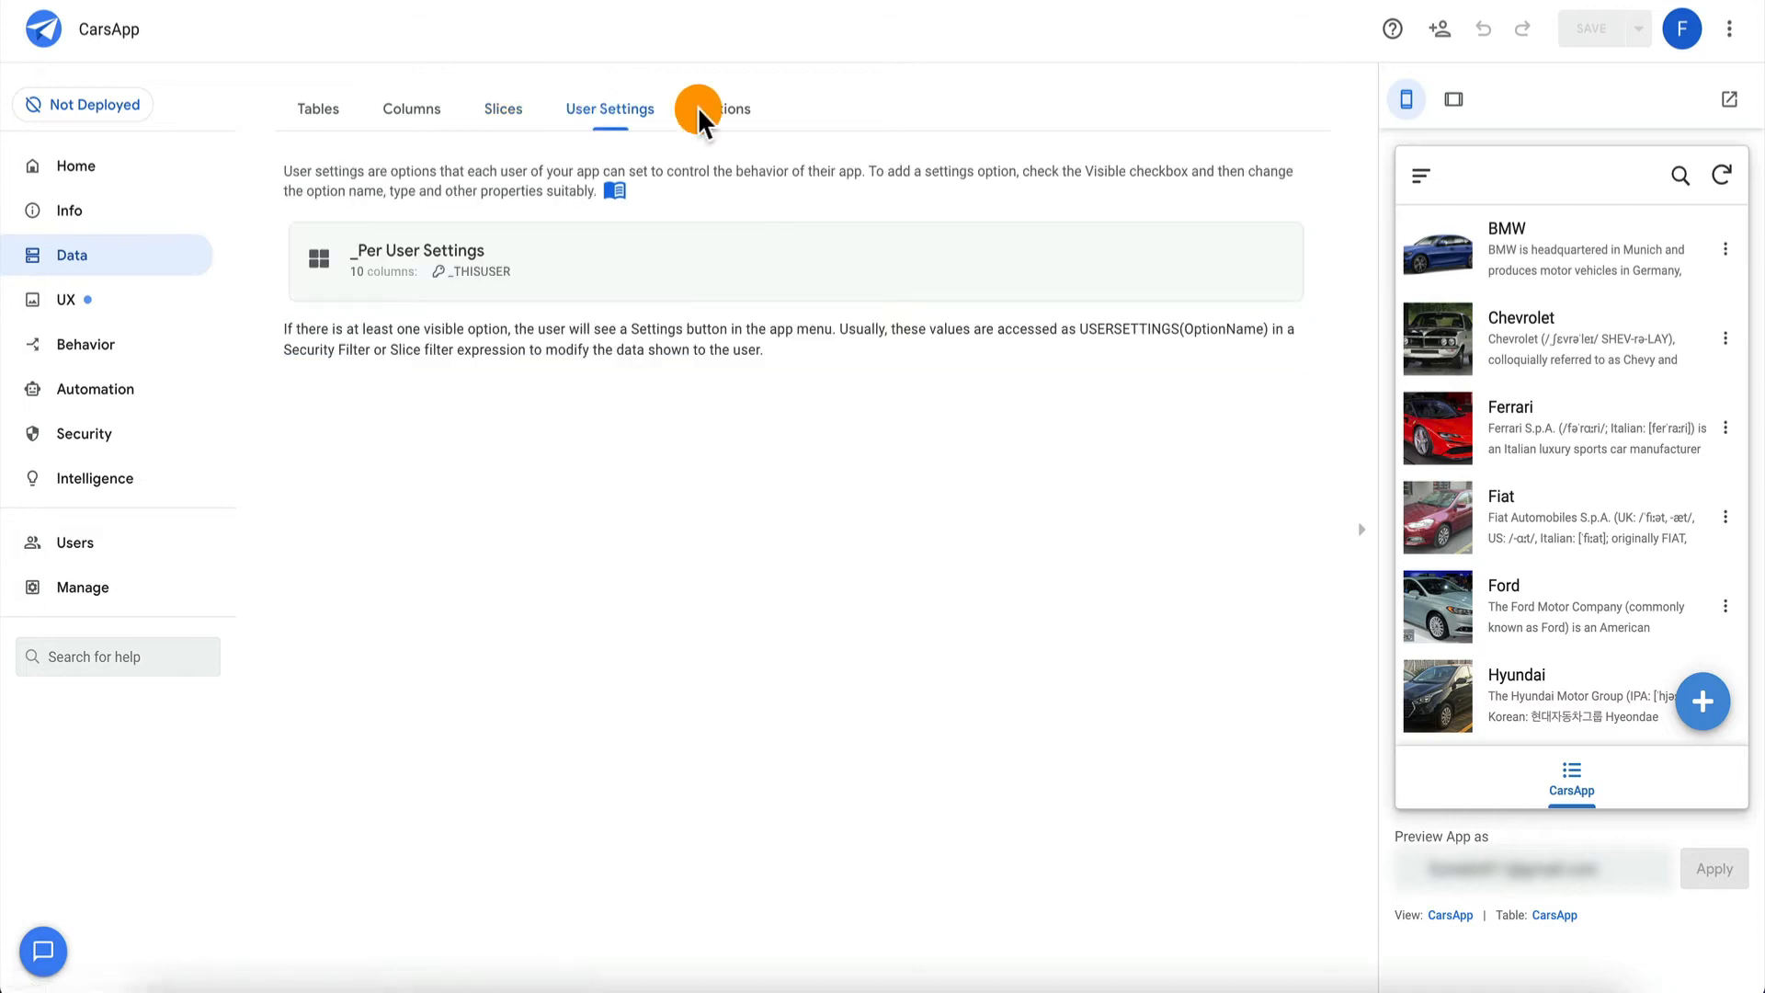
click(728, 110)
click(342, 129)
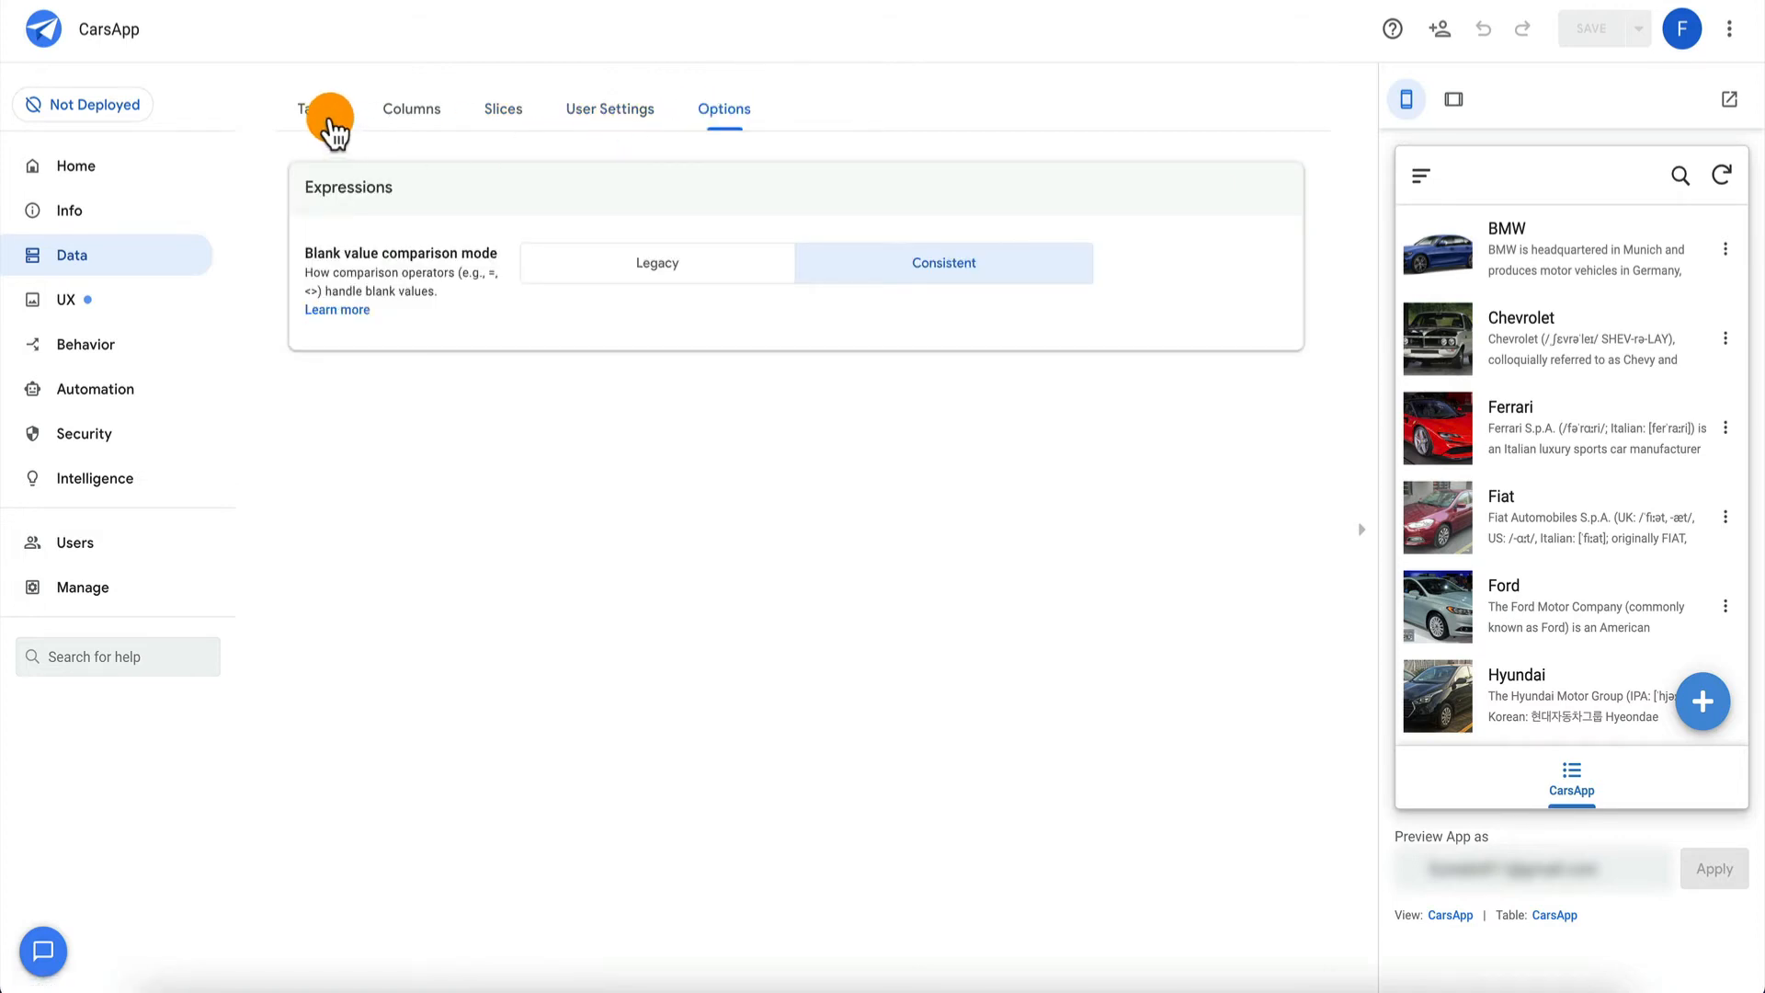
Open the app's UX views and show the system views to examine the primary, menu and ref views.
click(108, 303)
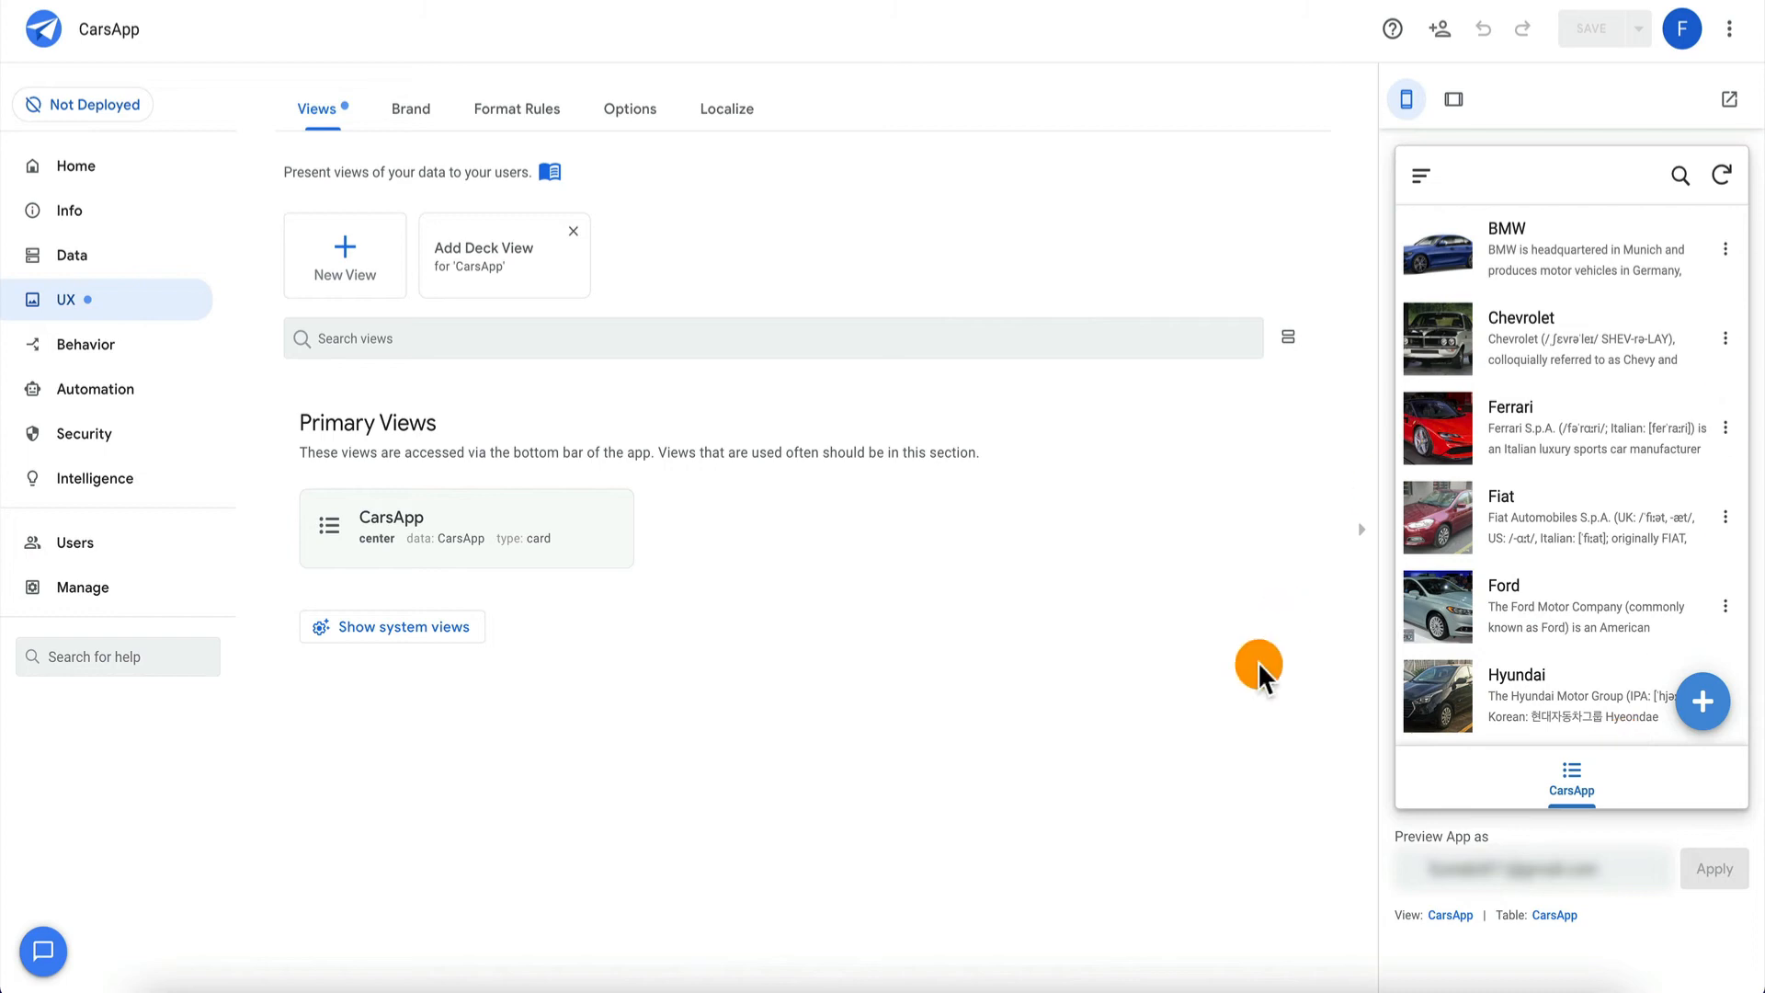
click(402, 632)
scroll(677, 575, down, 2)
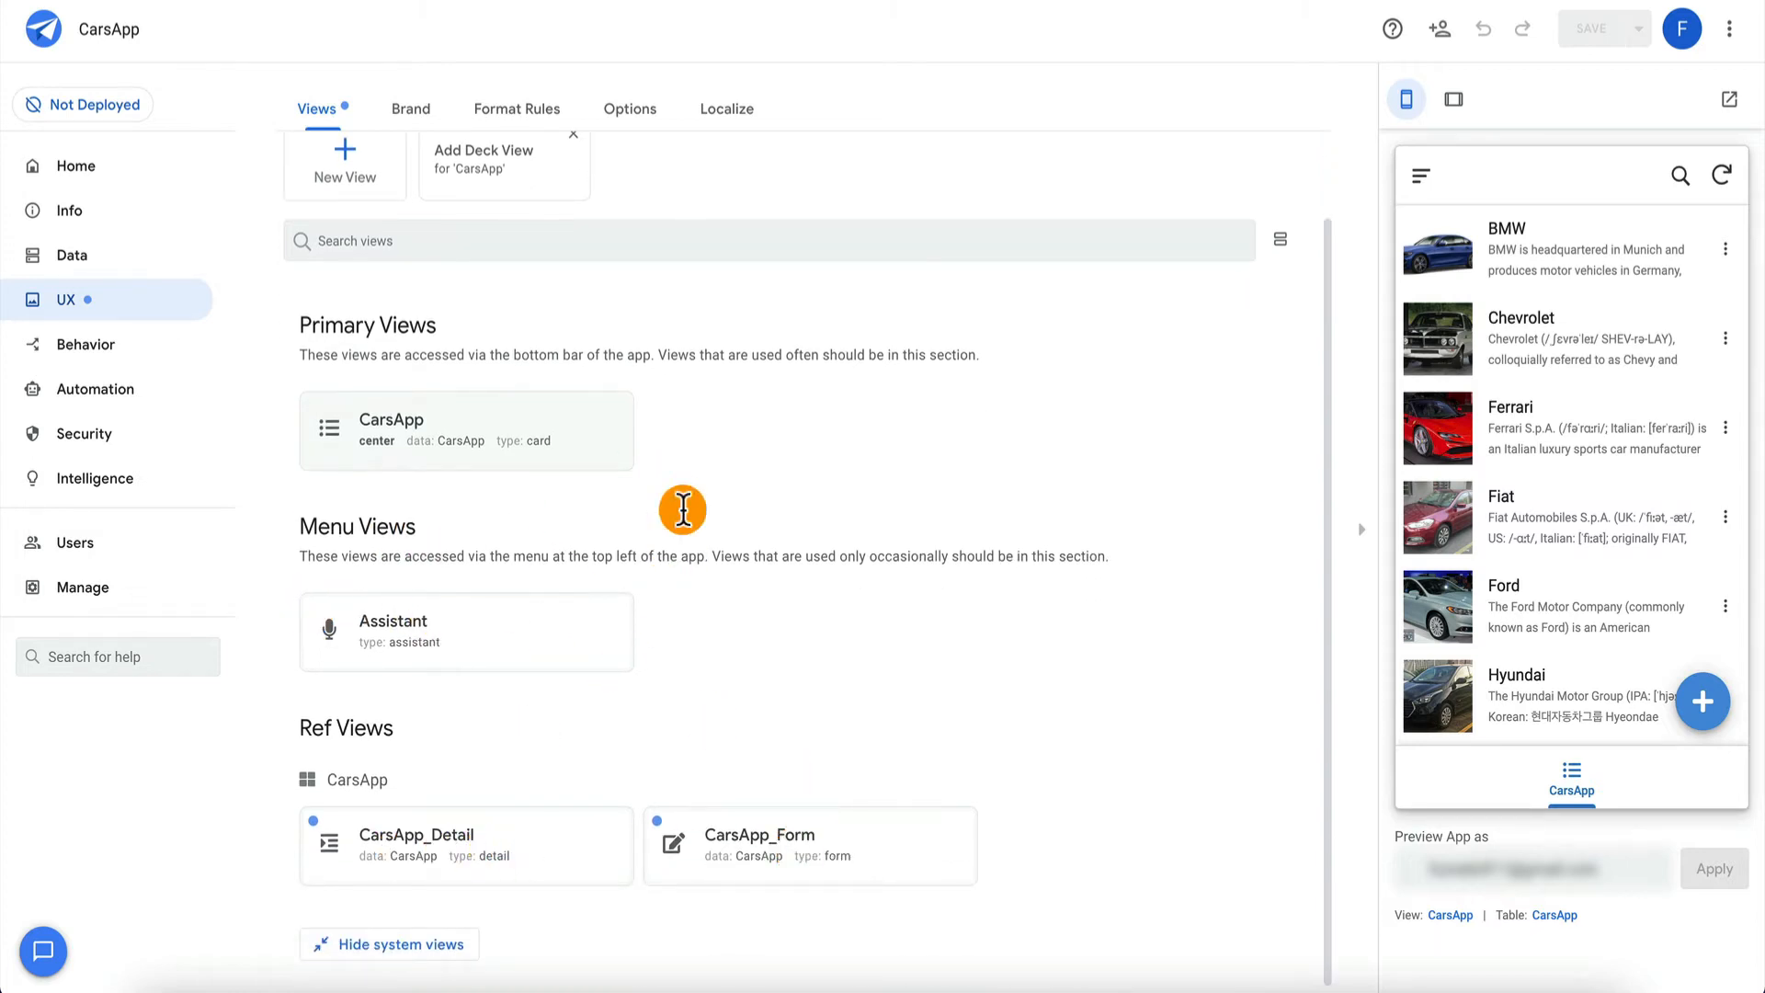
scroll(868, 394, up, 2)
scroll(869, 394, down, 2)
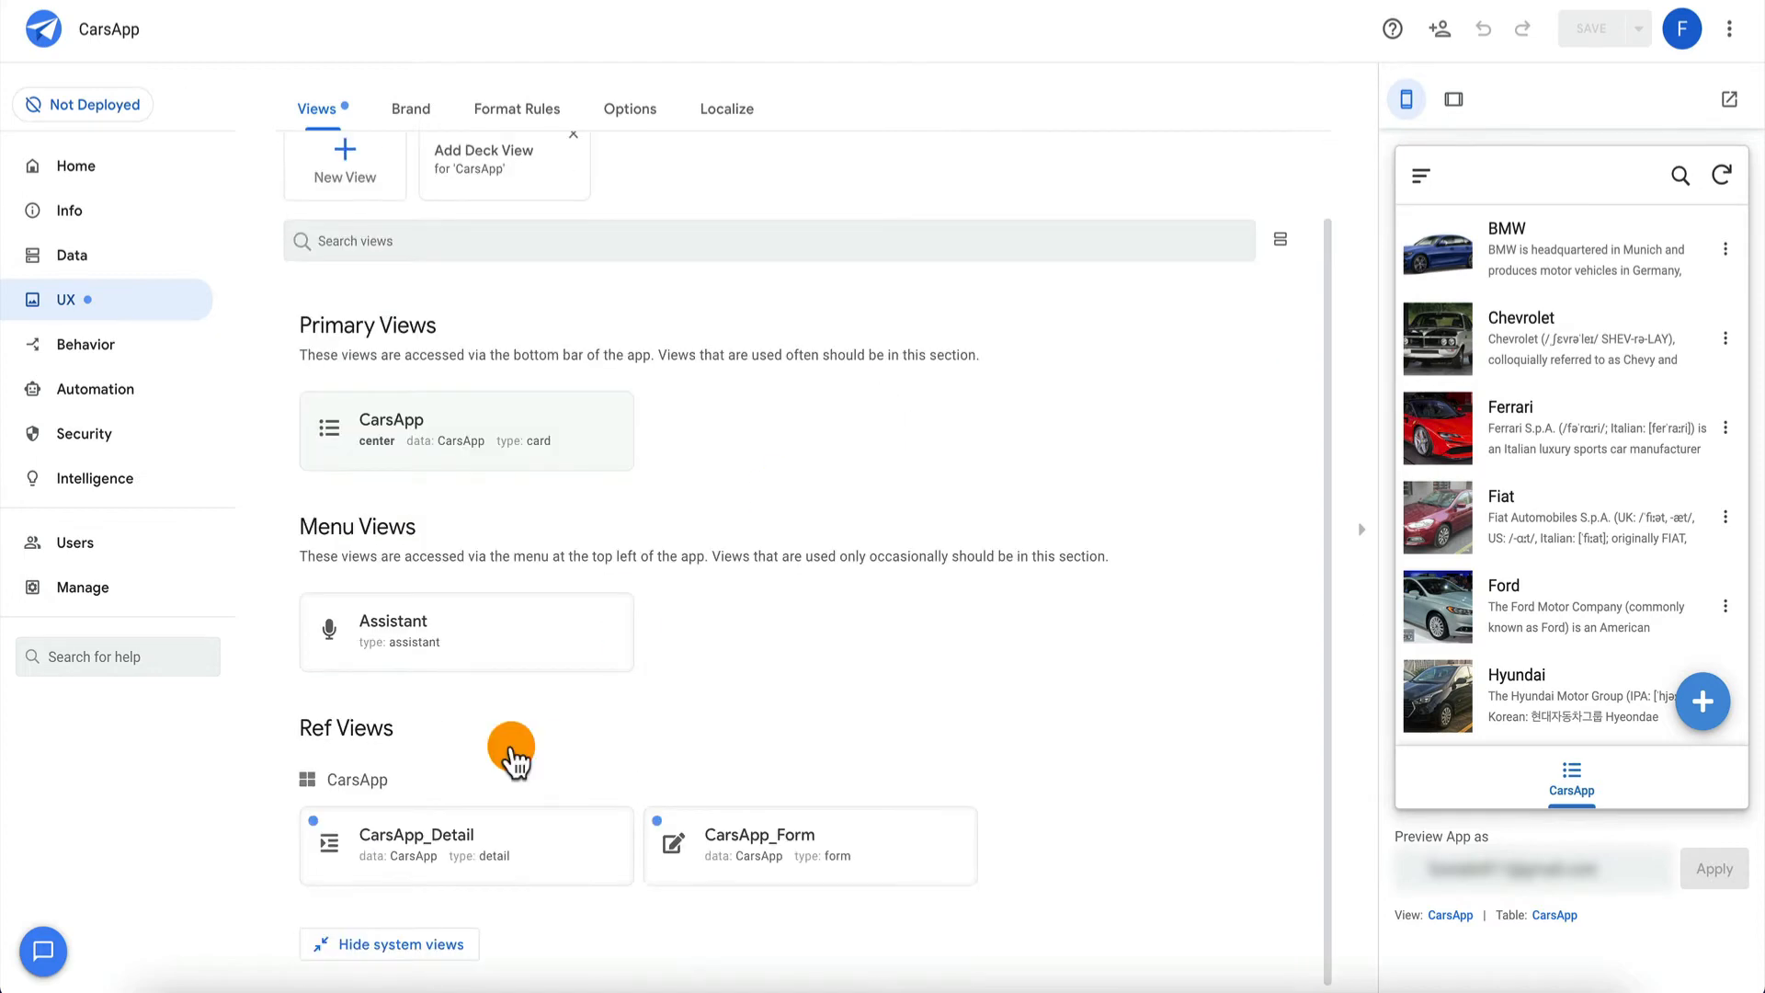
click(444, 940)
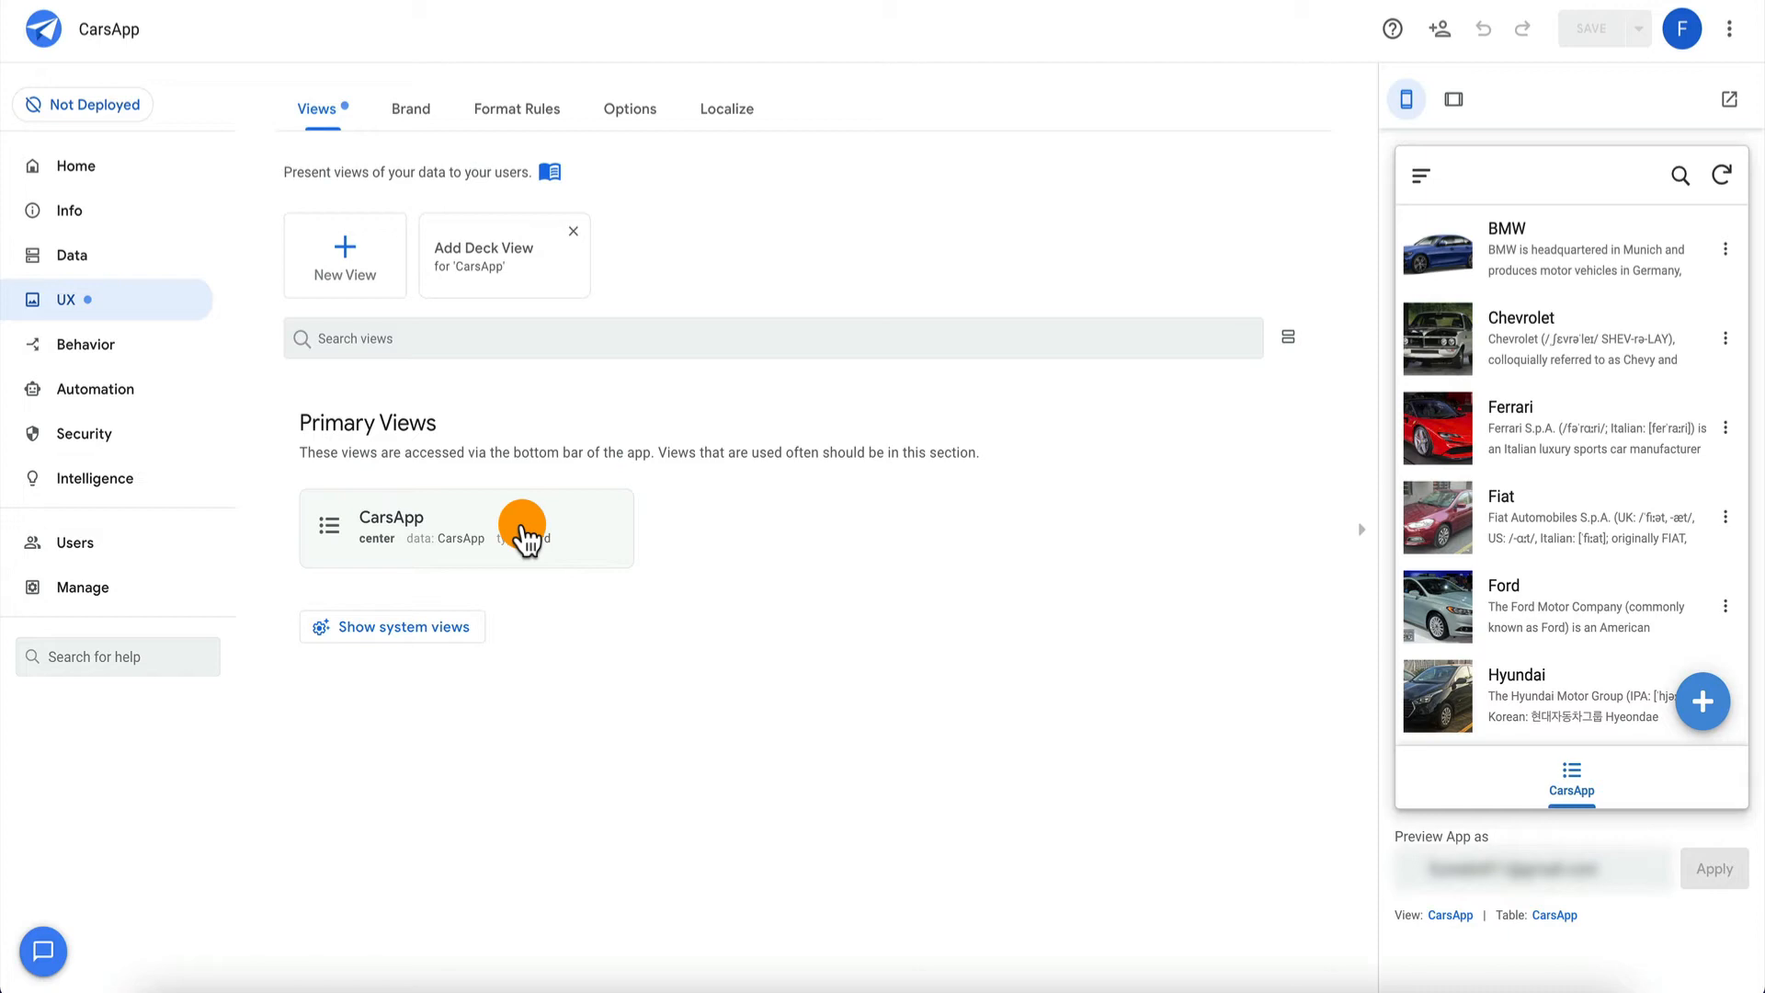
click(409, 628)
scroll(453, 846, down, 2)
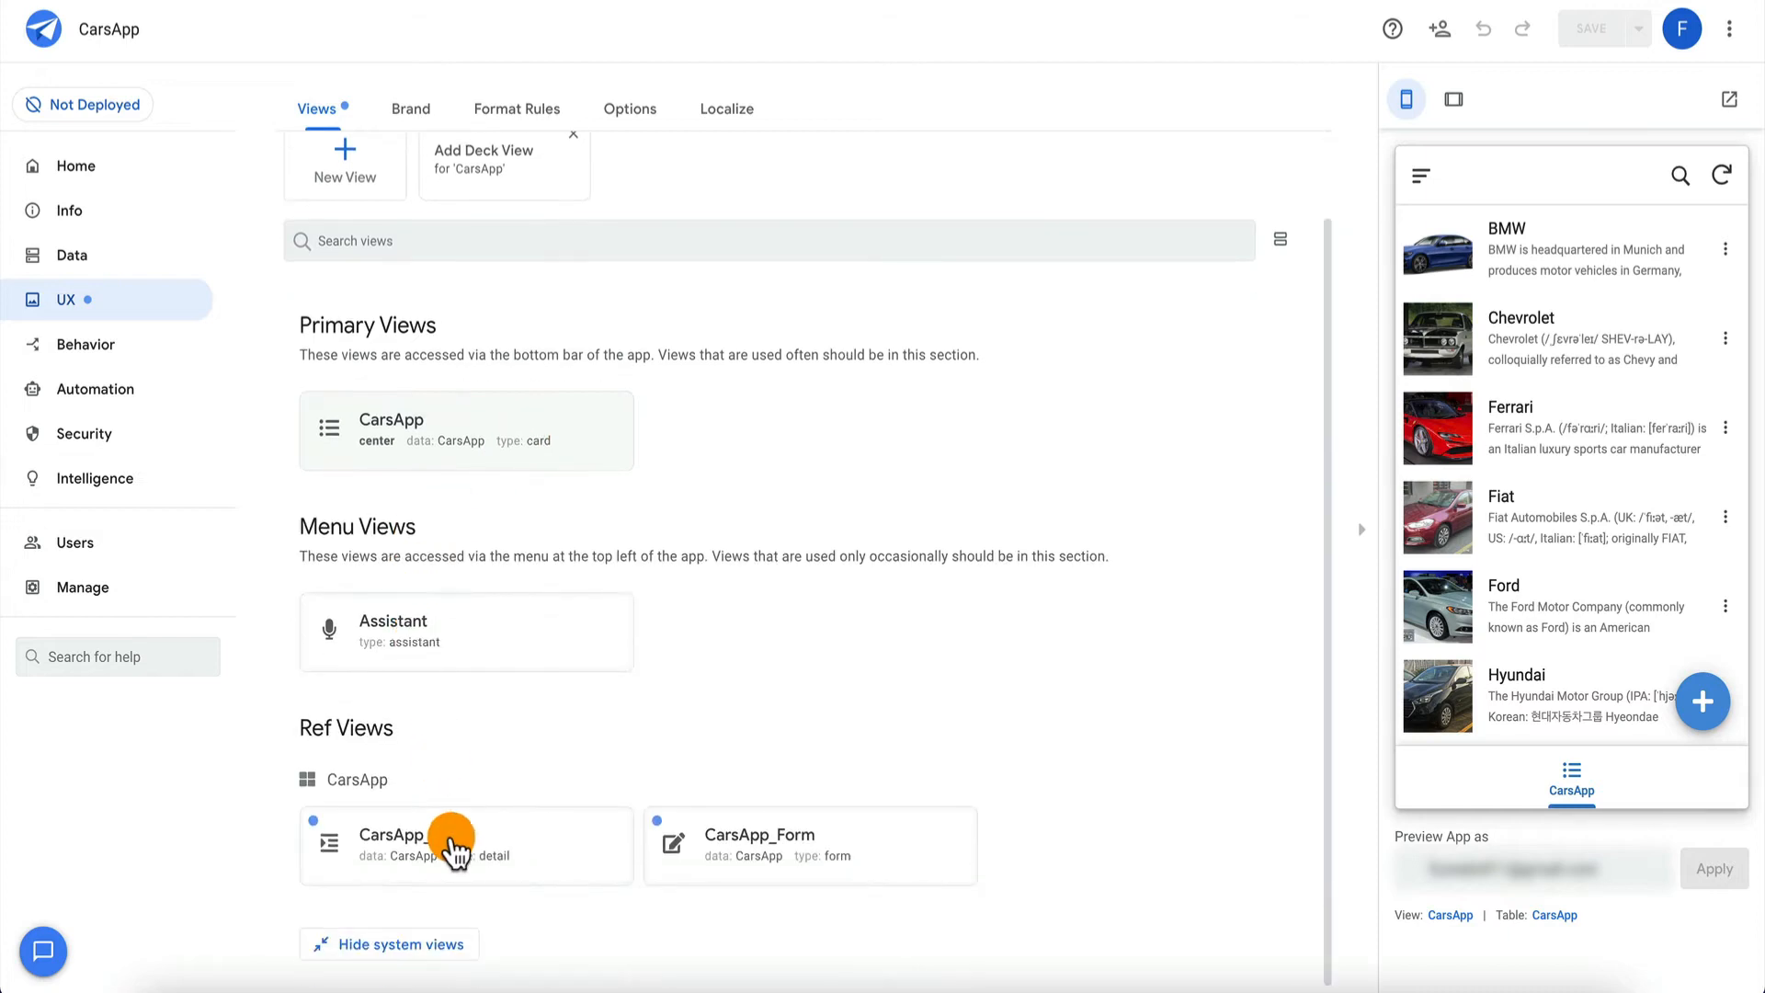
In the app preview, view the BMW record's details and edit form, and return to the car list.
click(1566, 257)
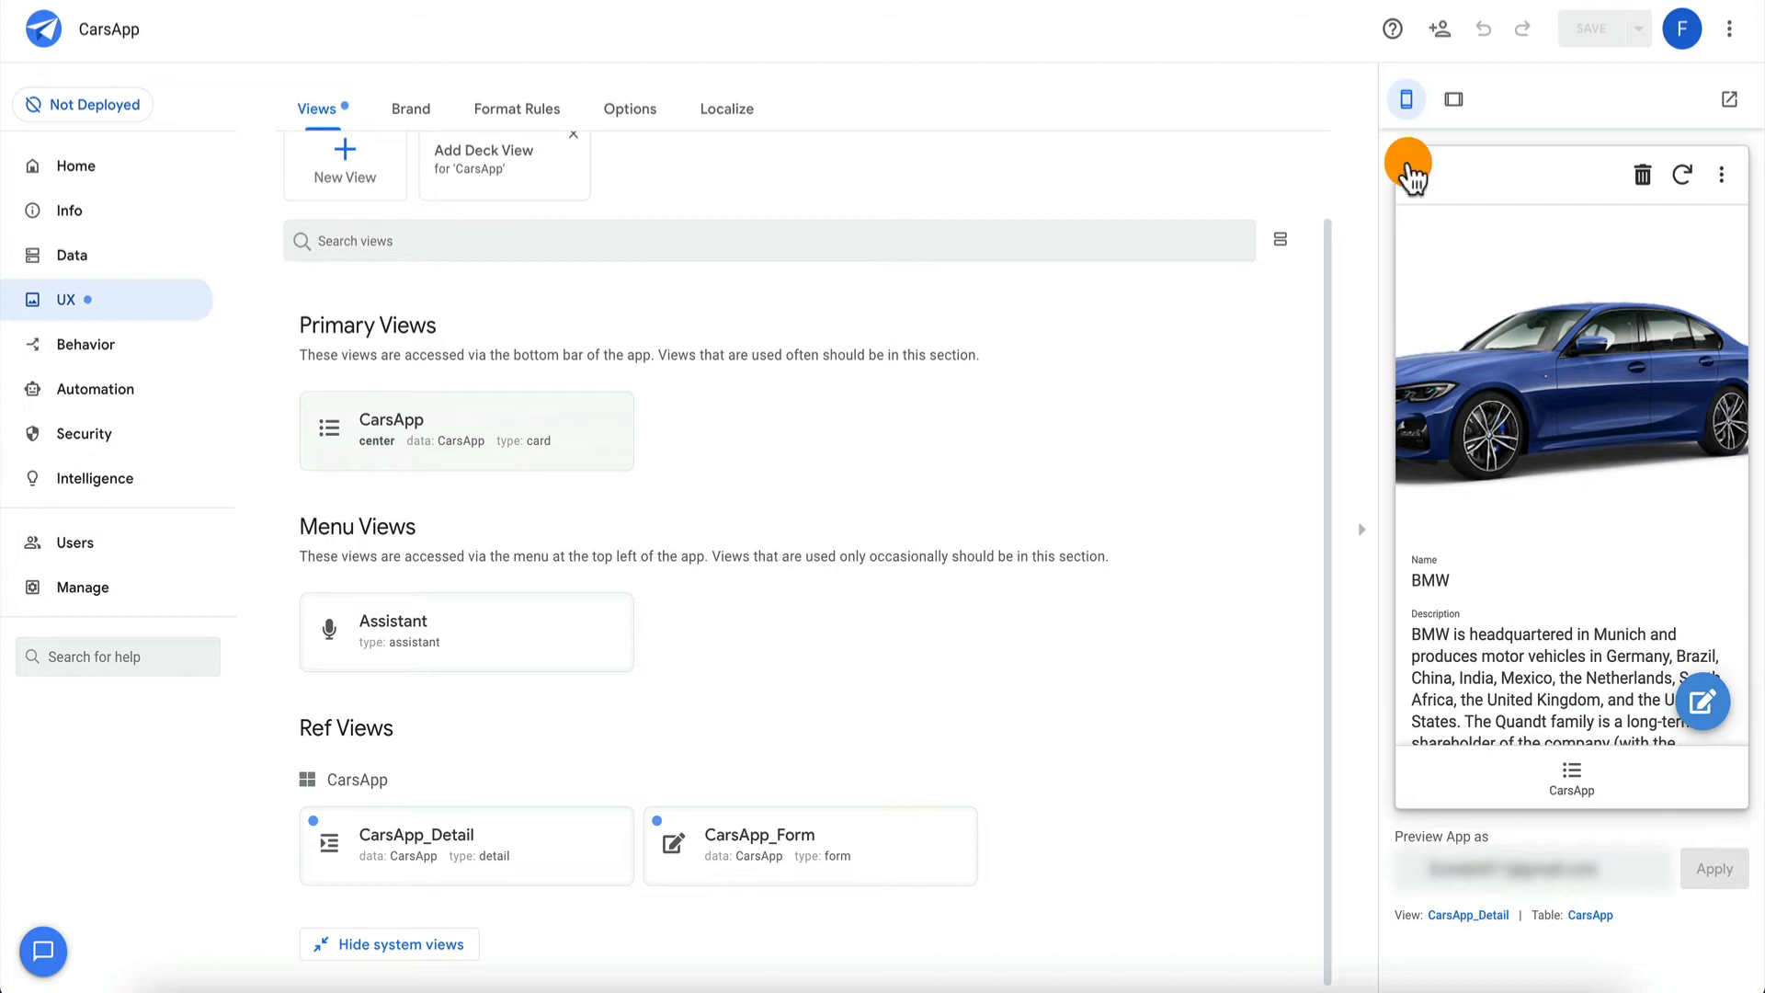
click(1704, 703)
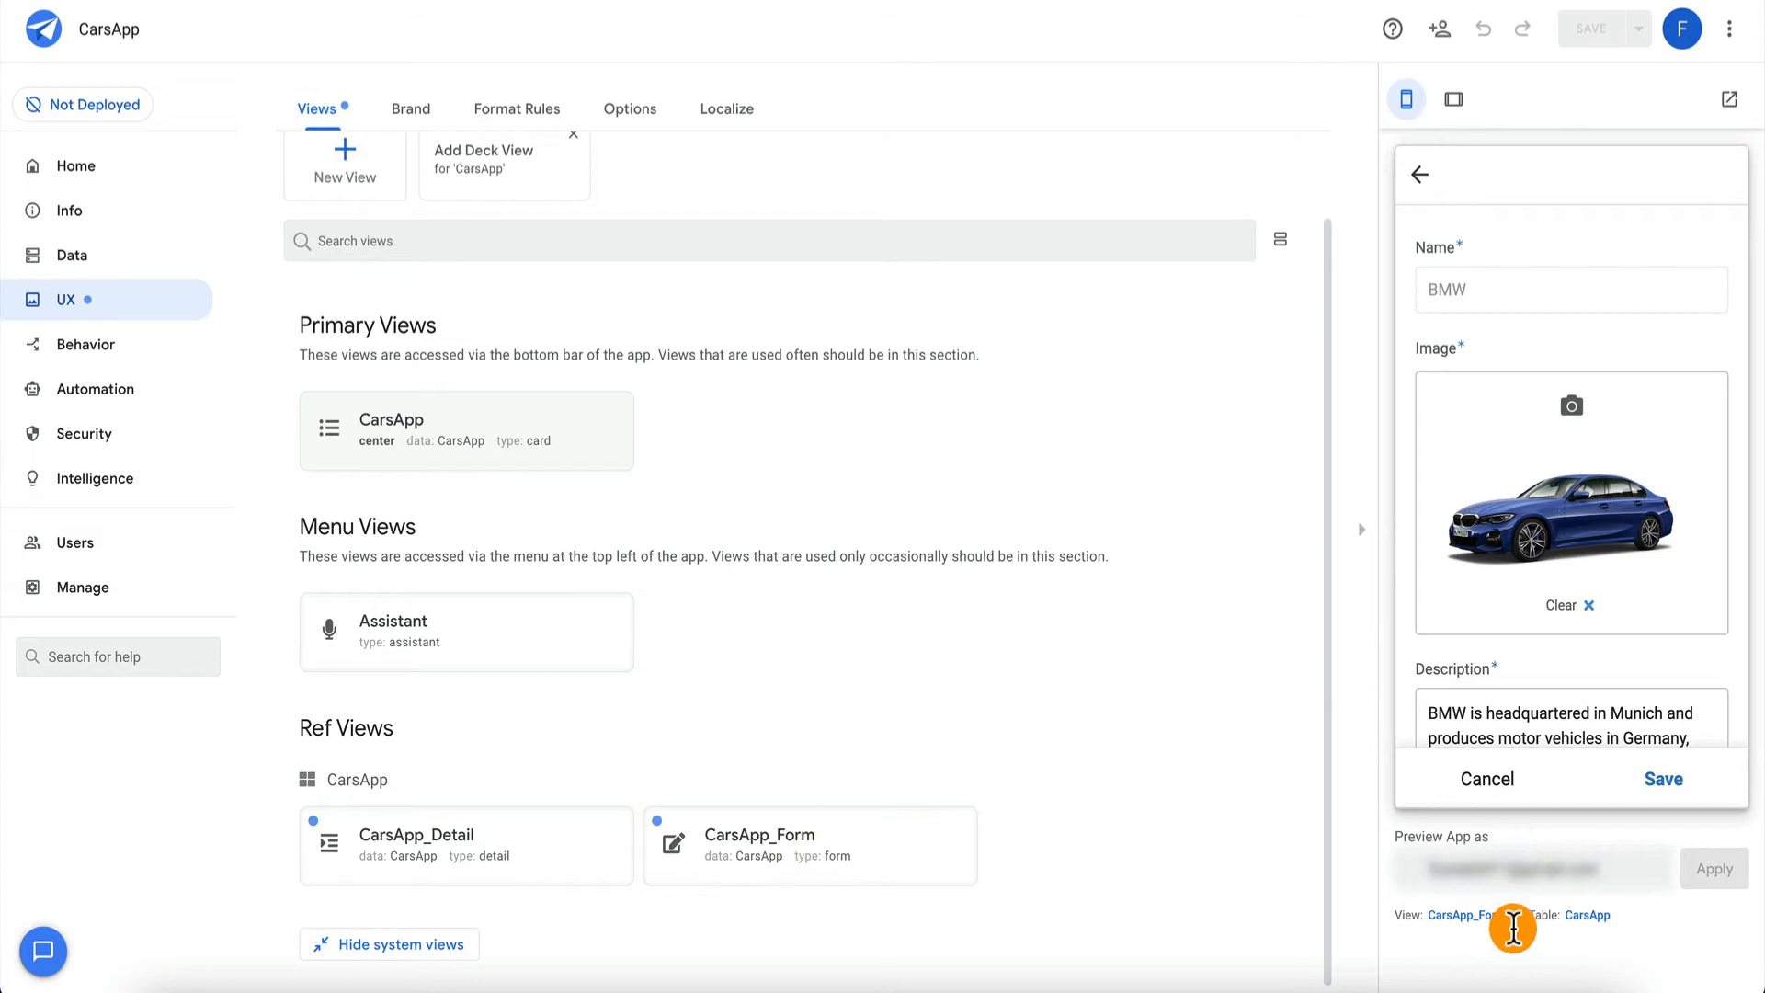
click(1421, 175)
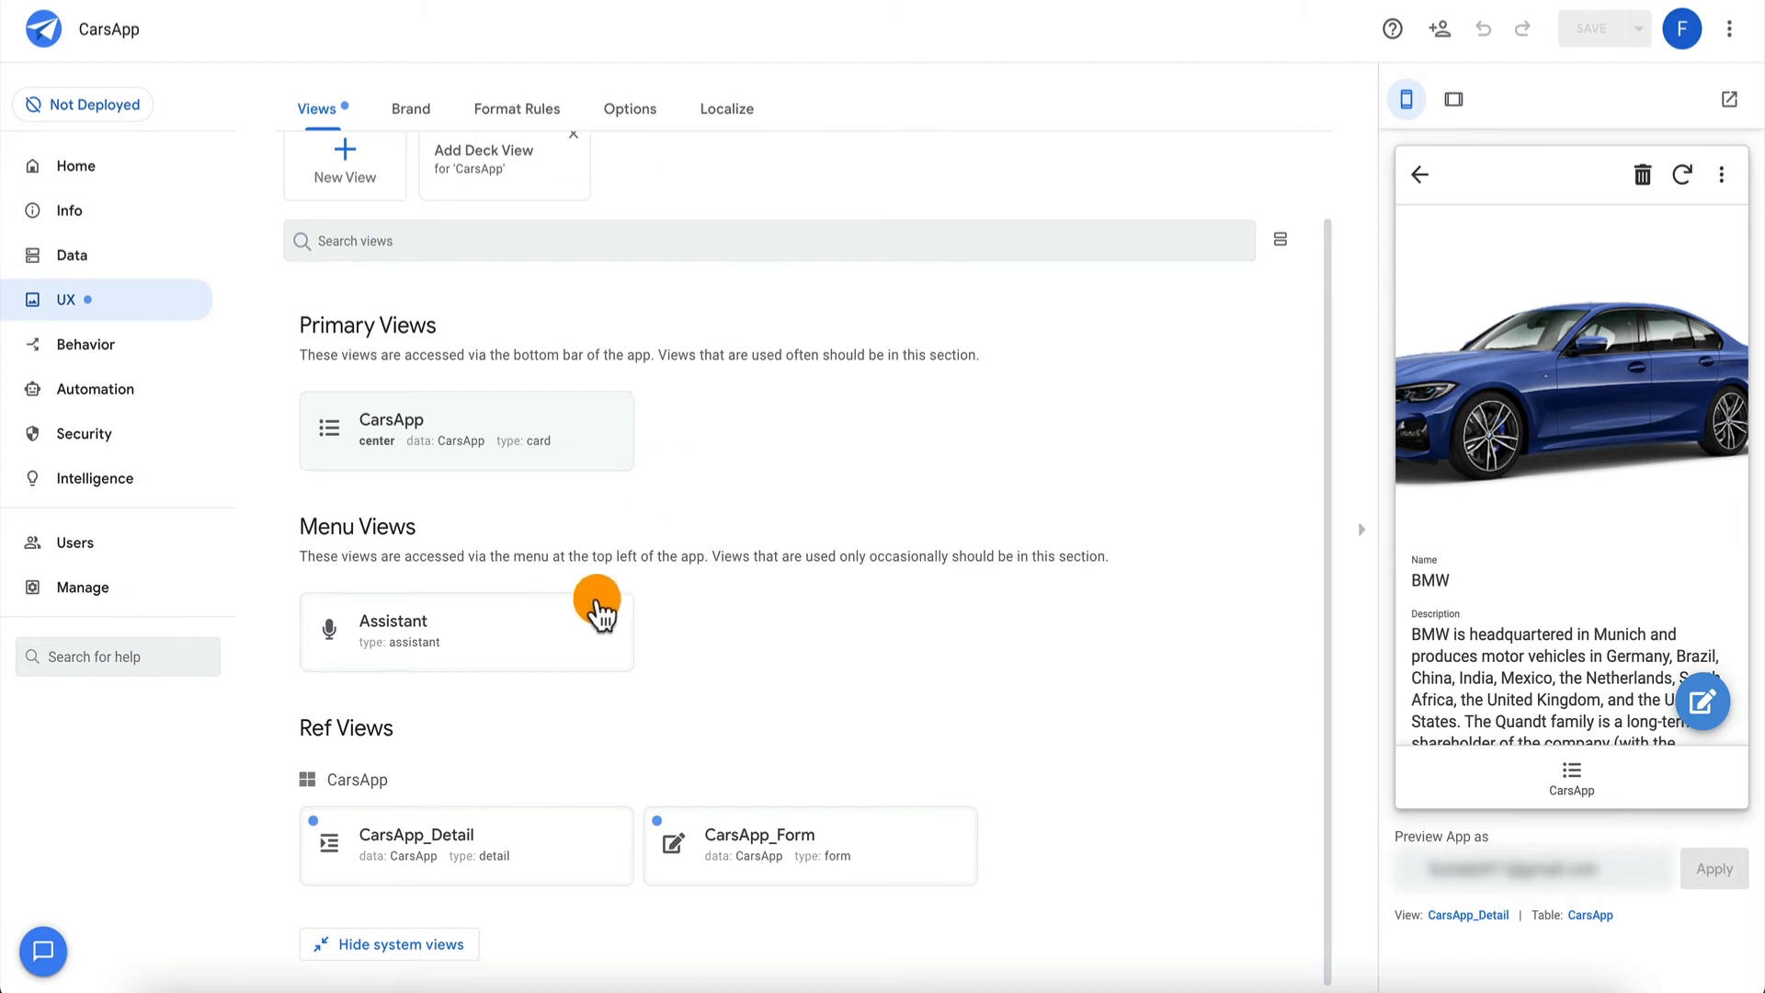
click(1415, 179)
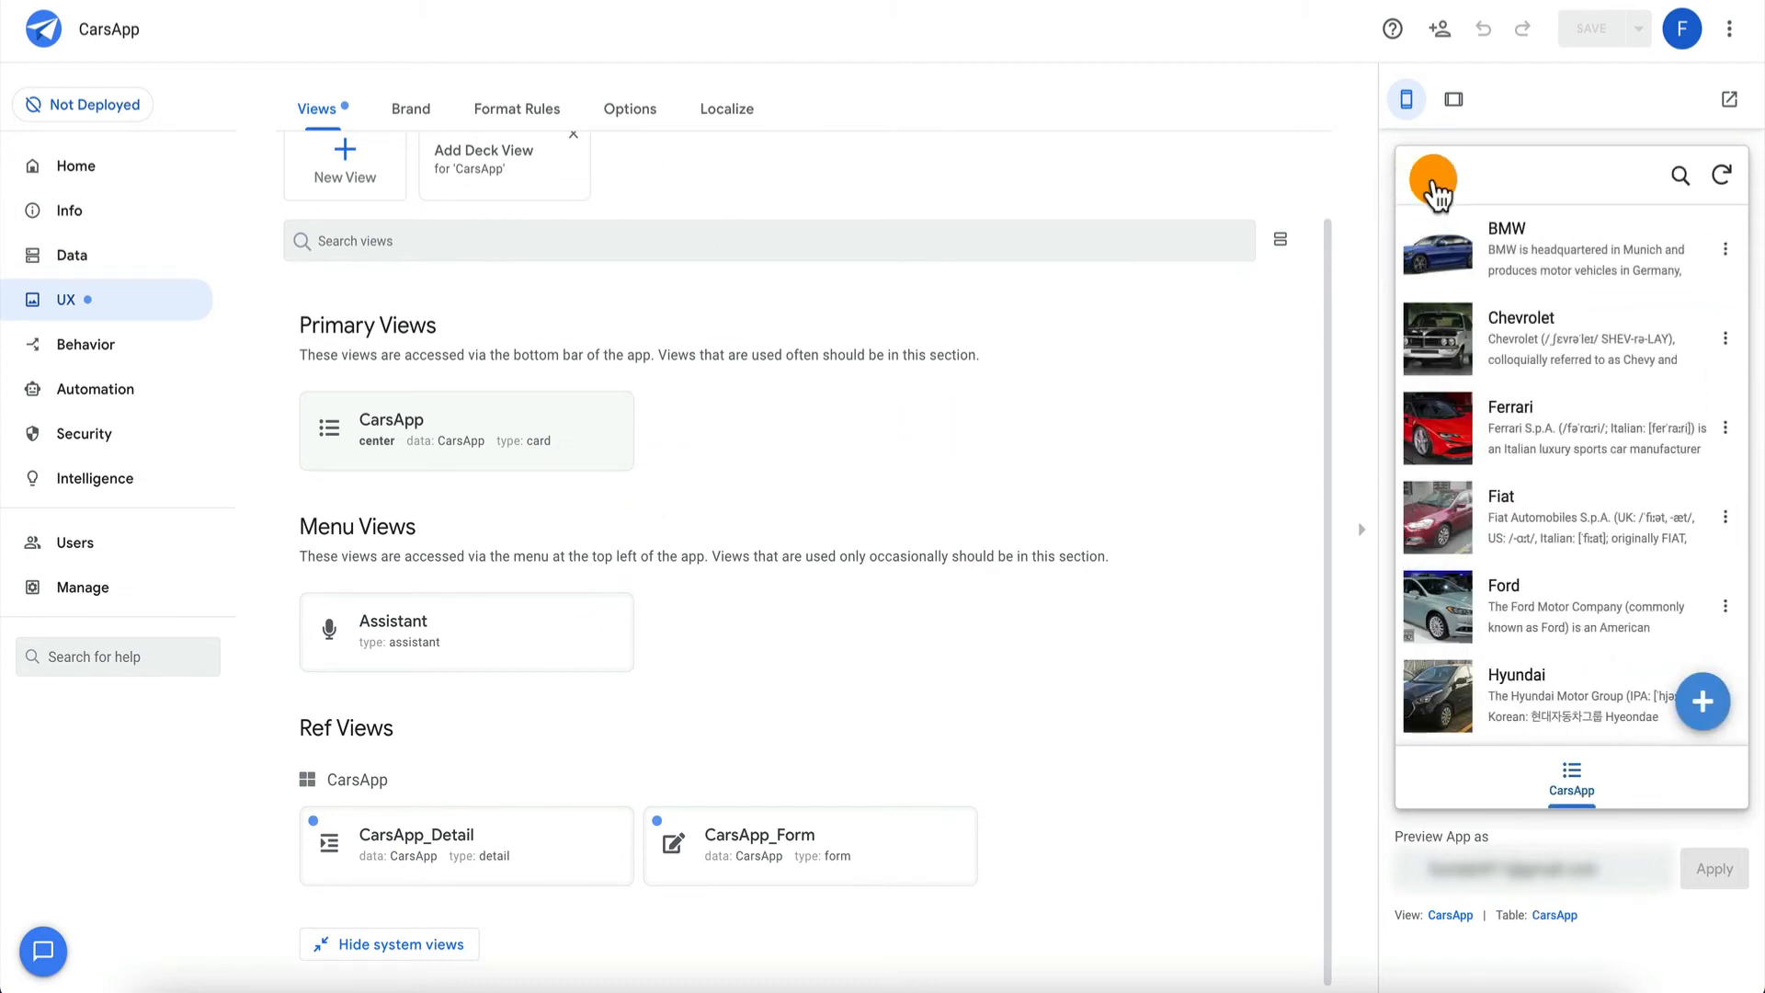
Open the Assistant view in the app preview and try a voice request for the Mercedes car.
click(1428, 184)
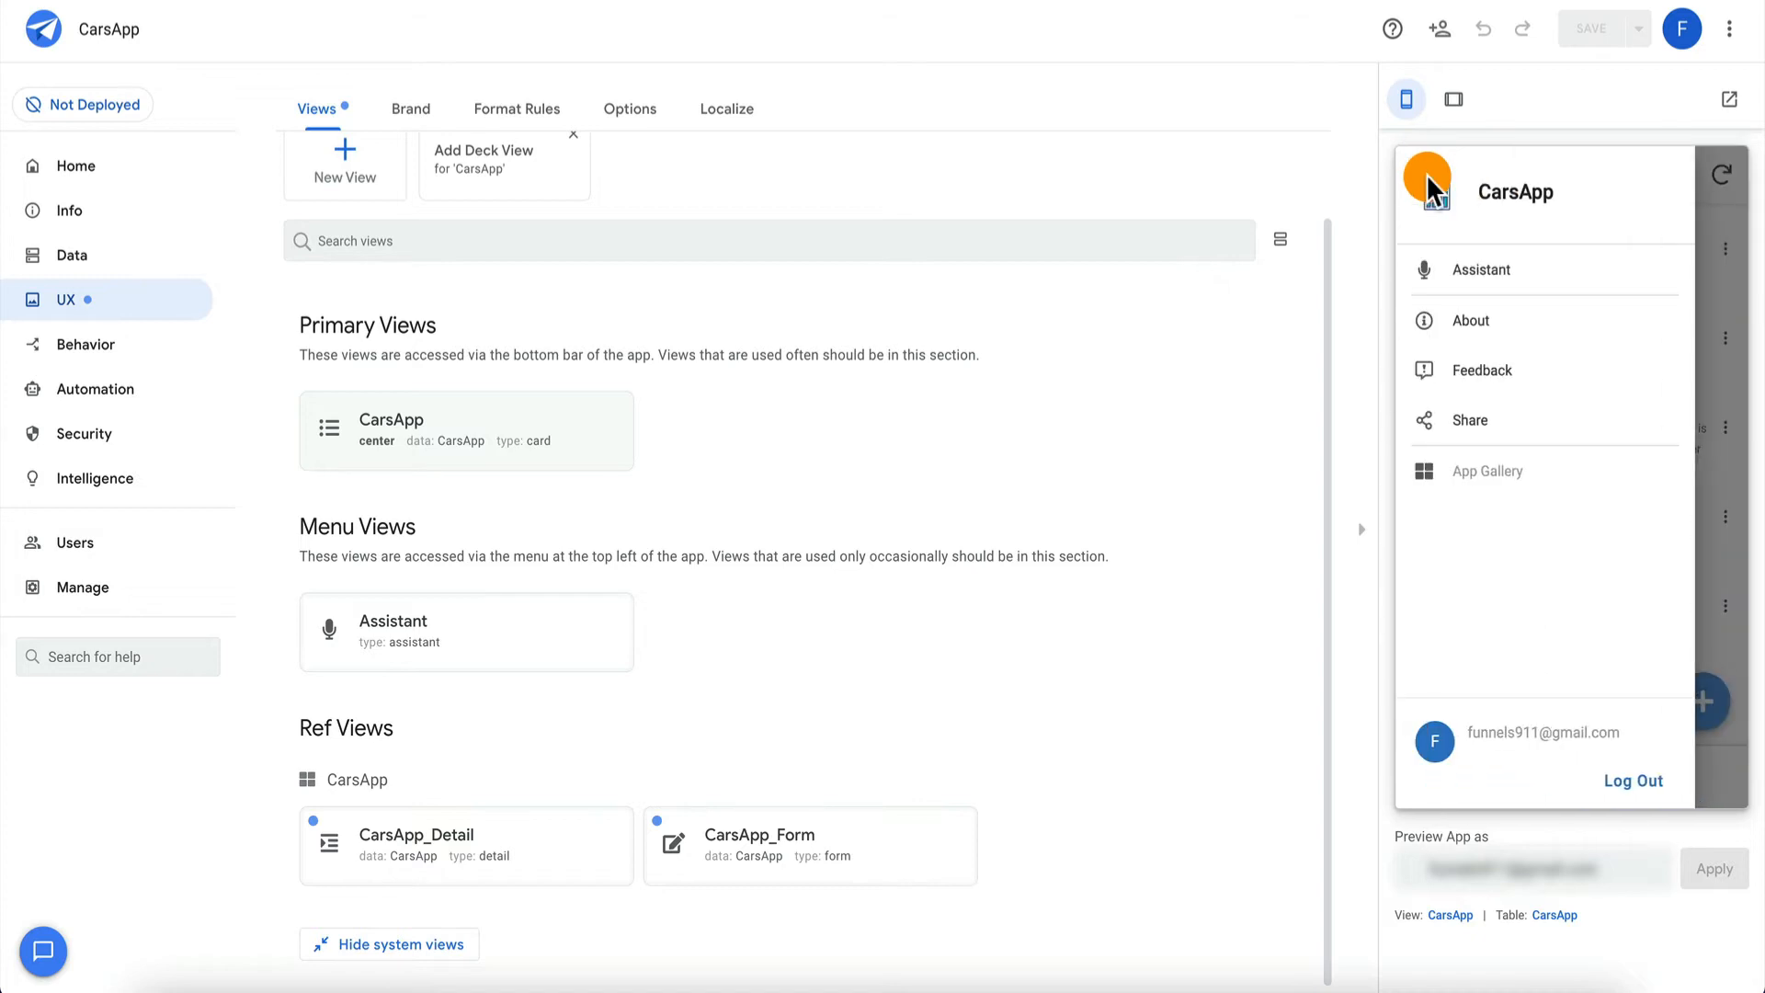
click(1501, 274)
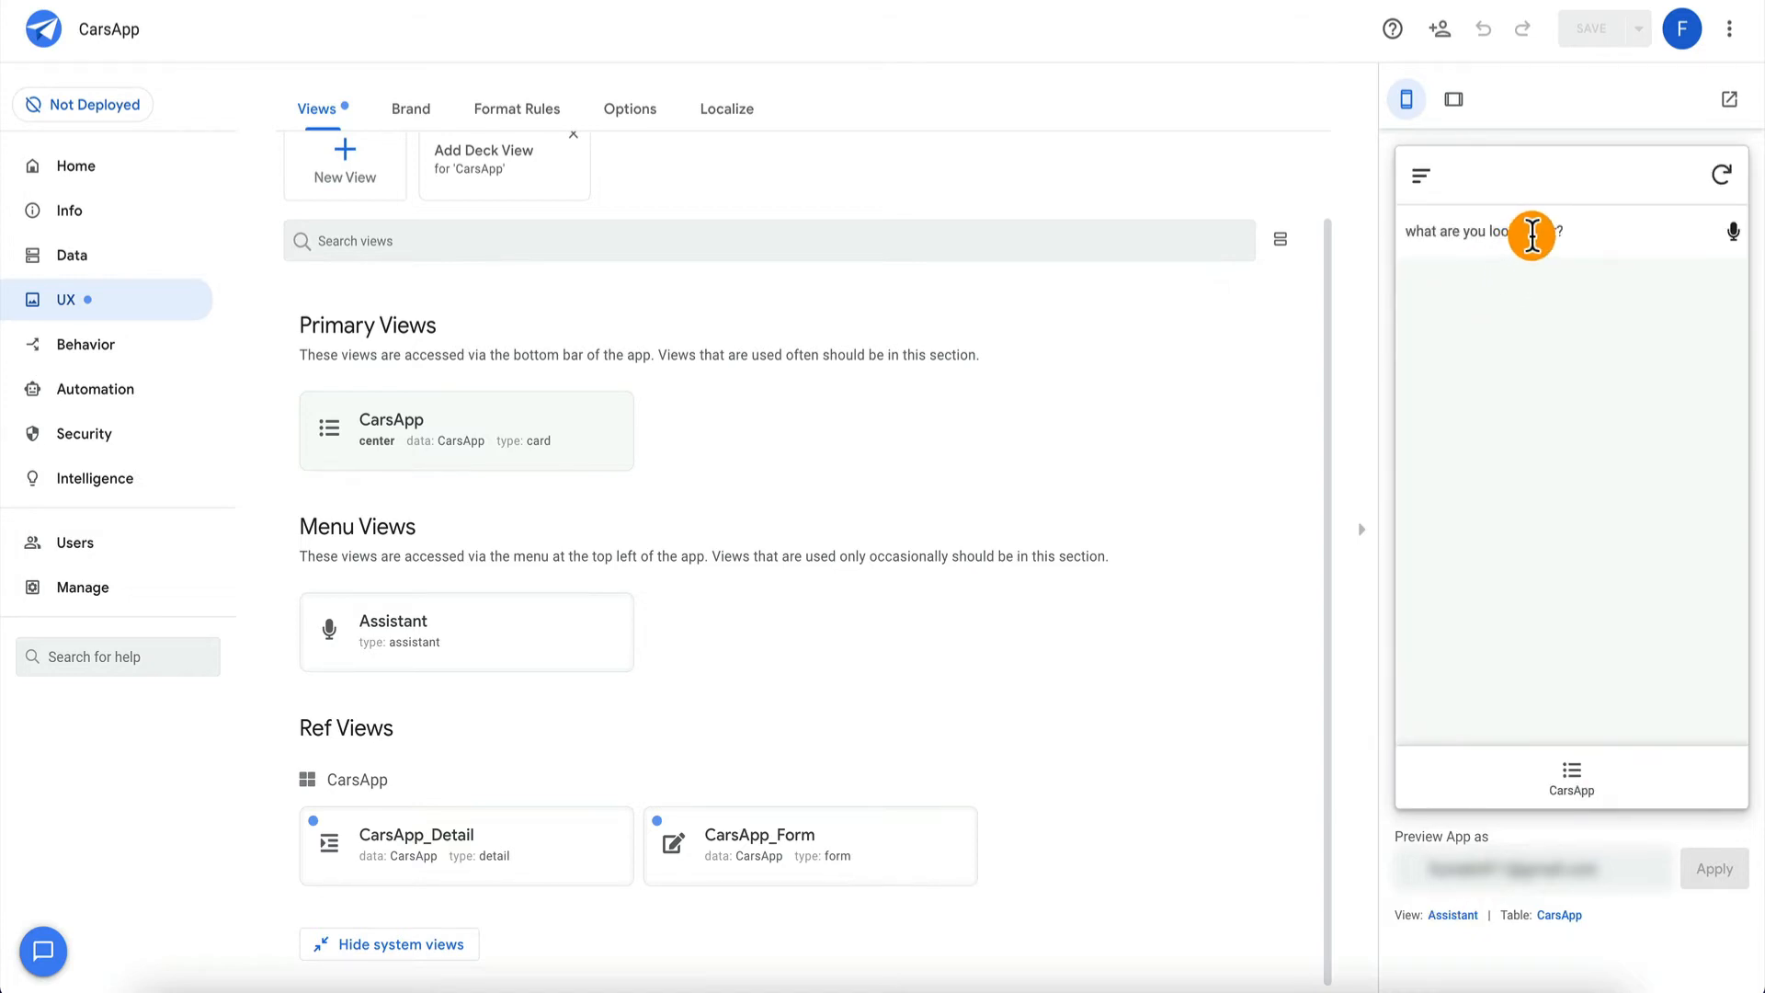
click(1732, 237)
click(368, 94)
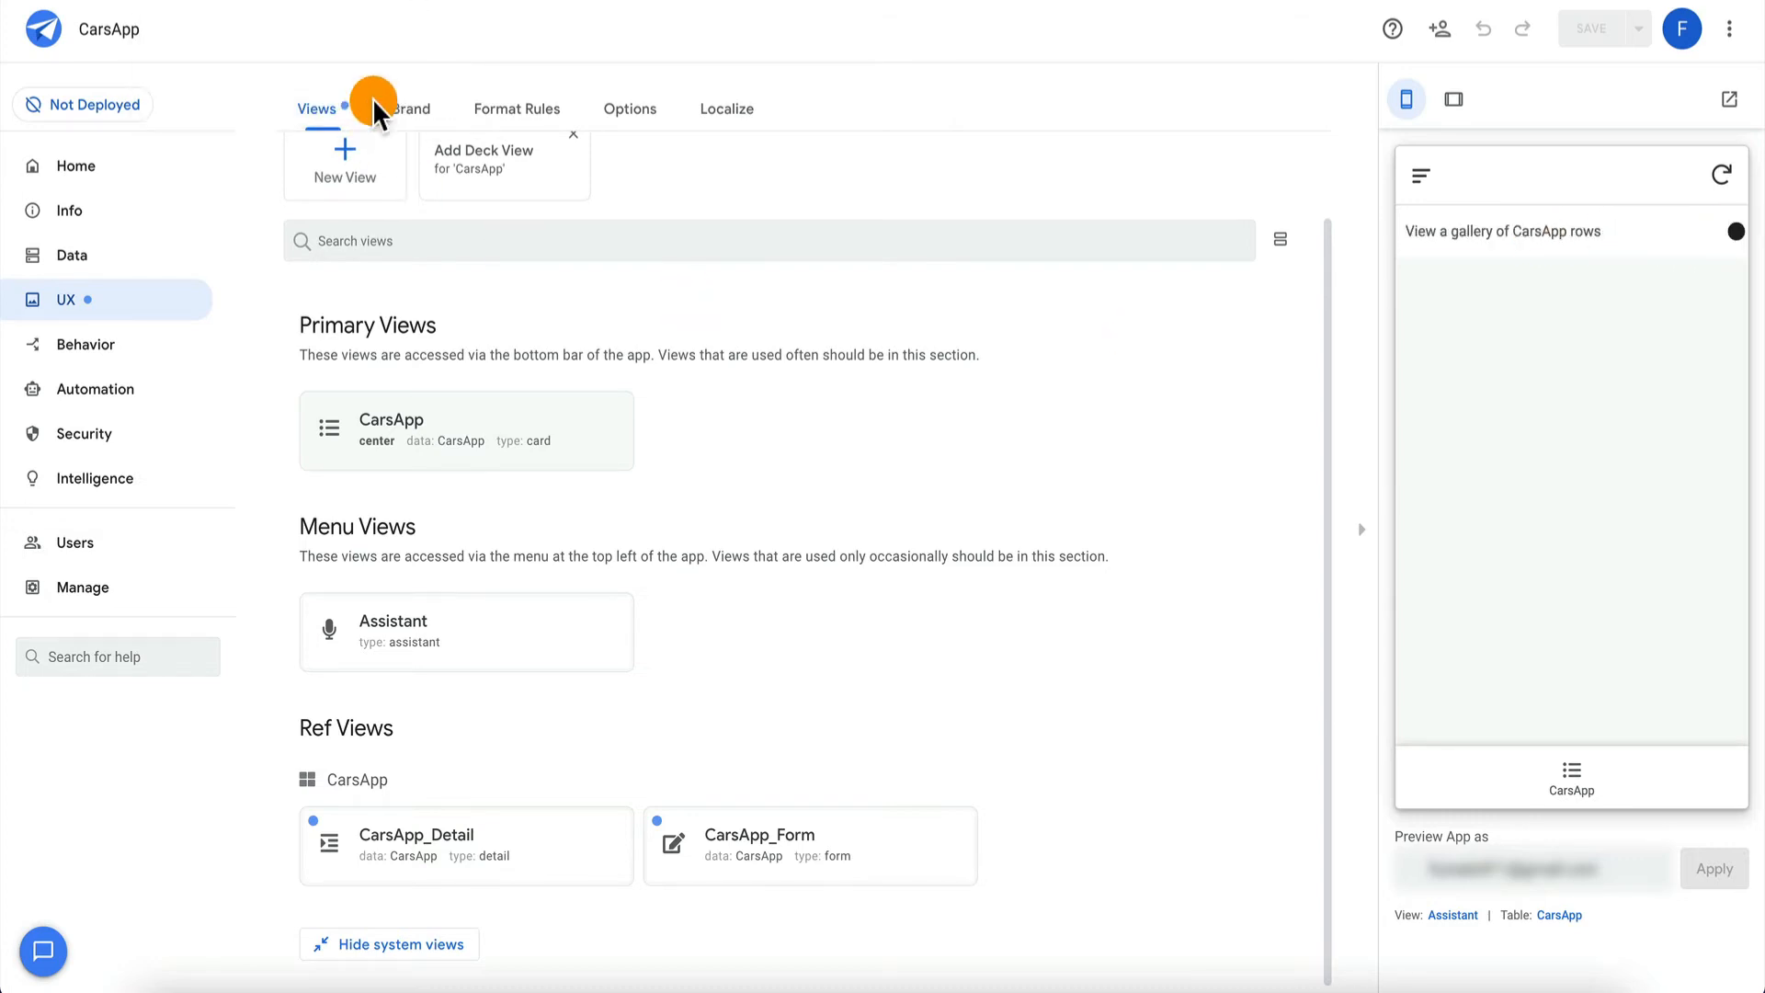
click(942, 335)
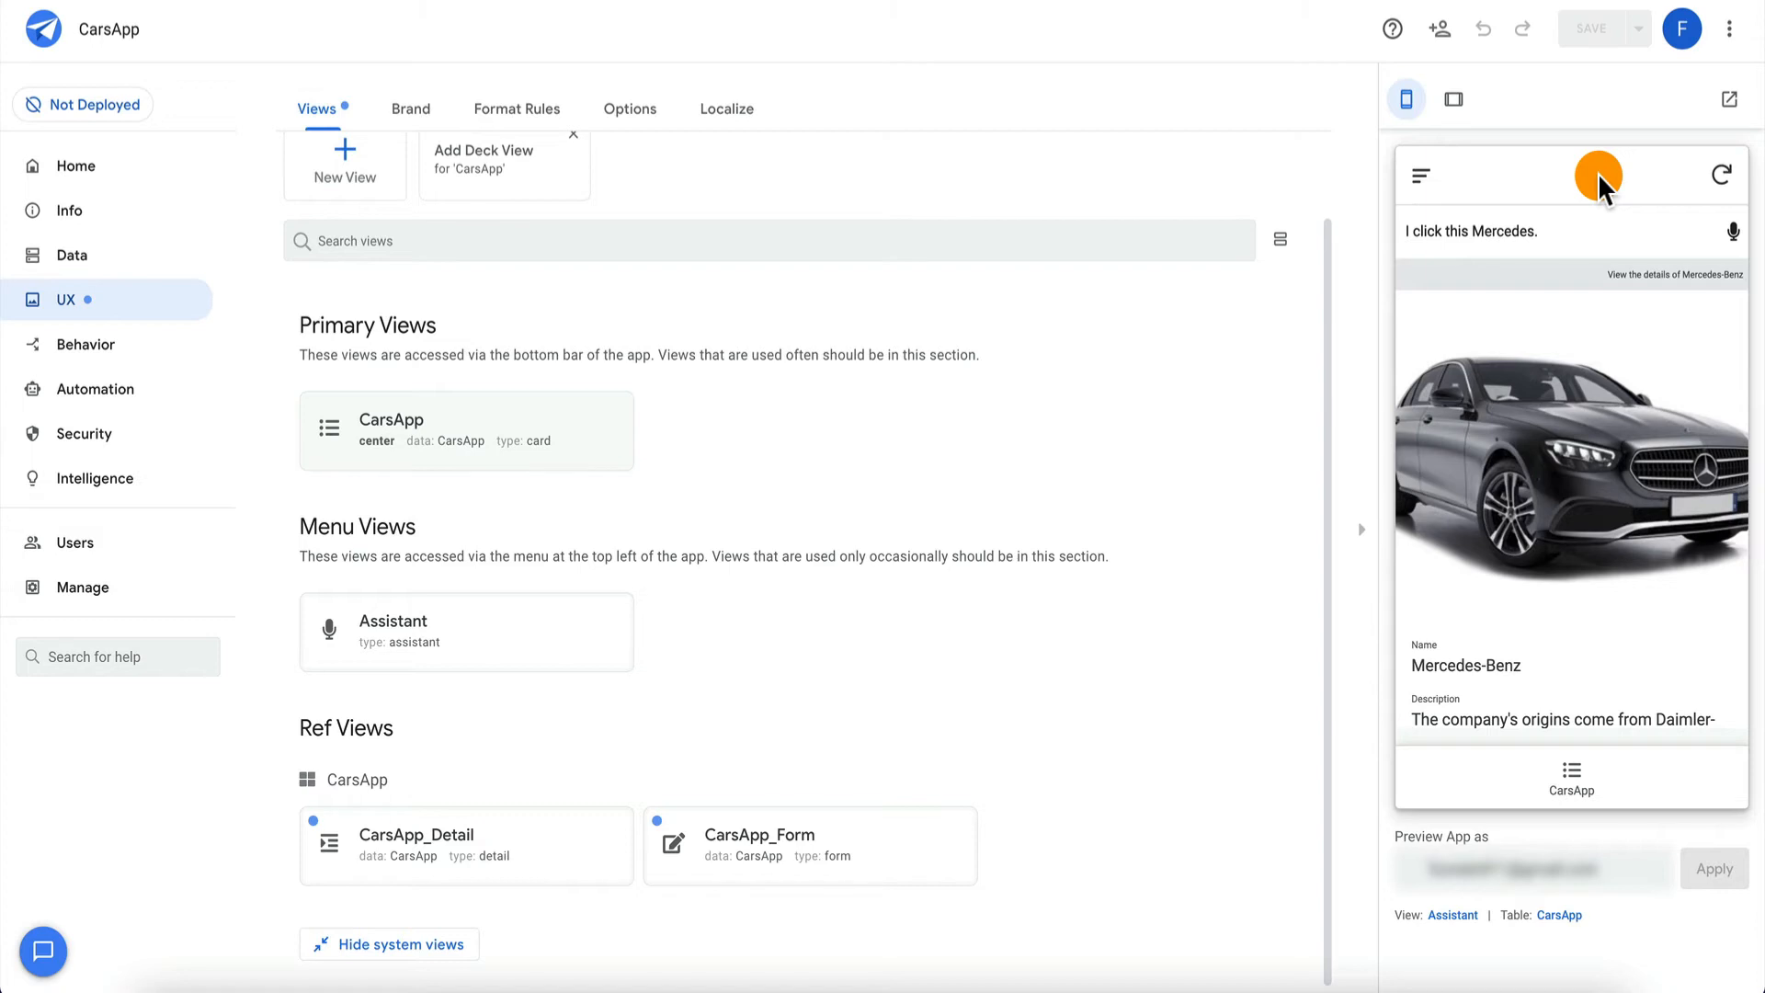
Check the Assistant entry in the preview's app menu and return the preview to the CarsApp view.
click(1425, 175)
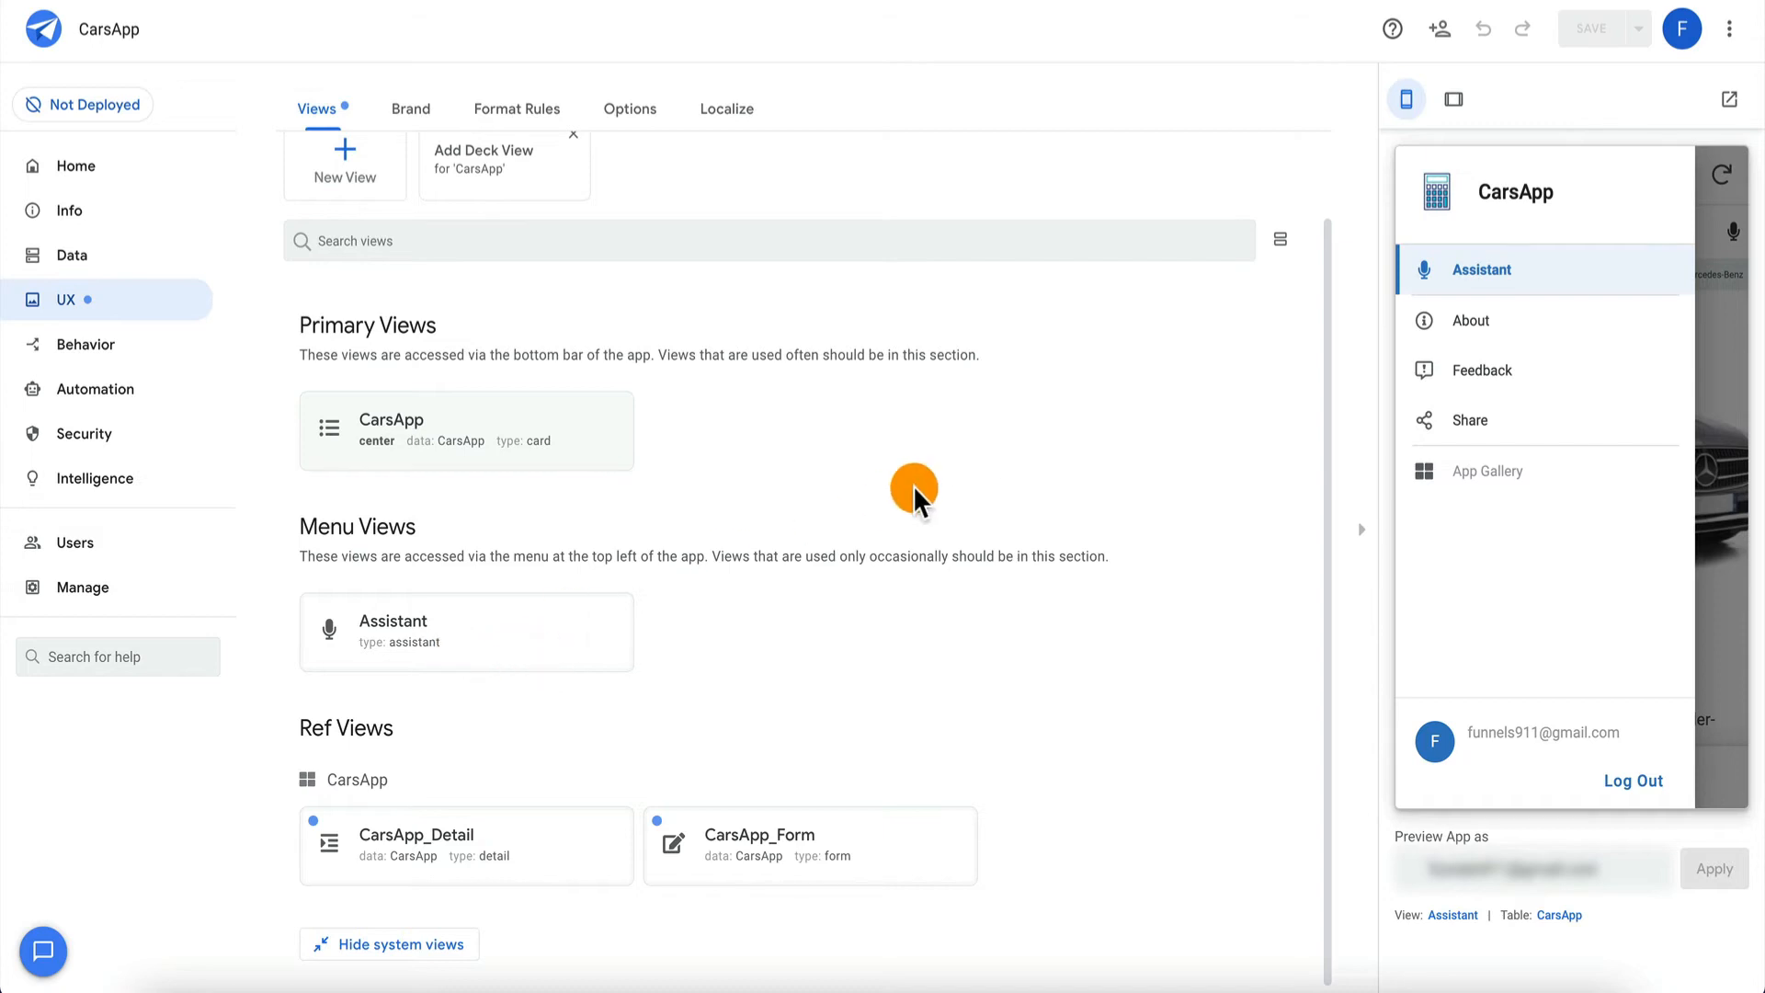
click(1722, 492)
click(1572, 781)
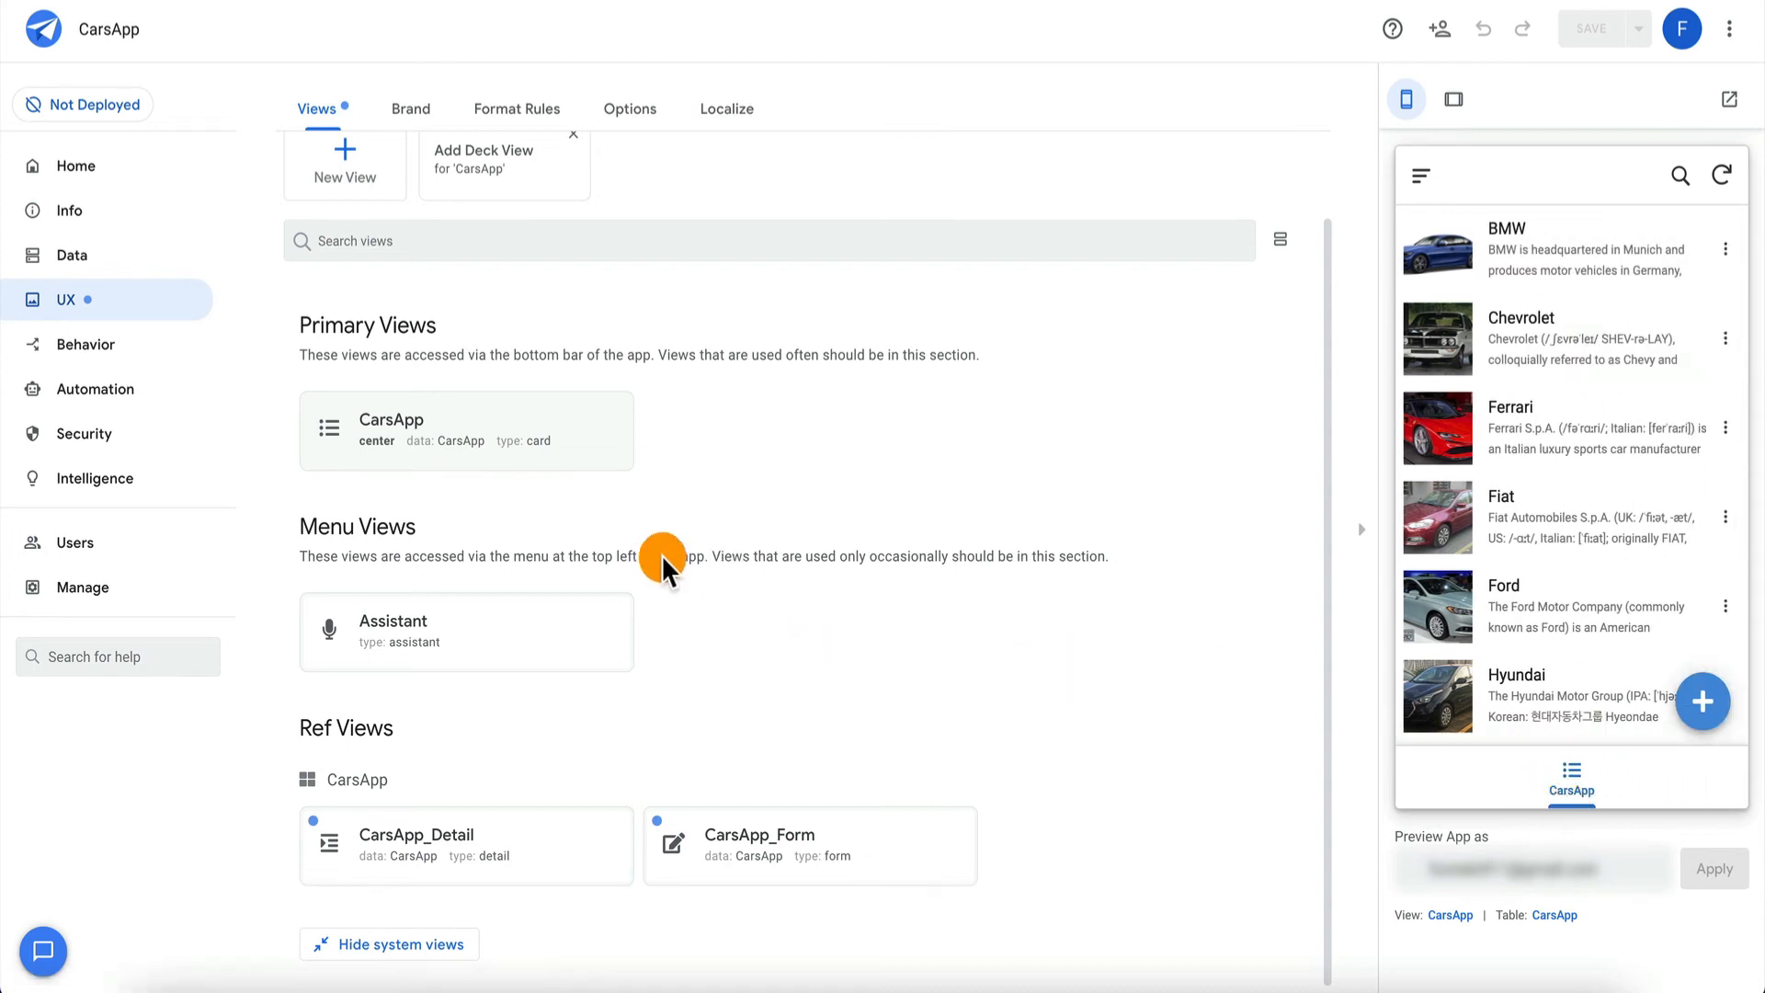
Open the CarsApp primary view's settings and examine its view type, position, sorting and layout options.
click(486, 425)
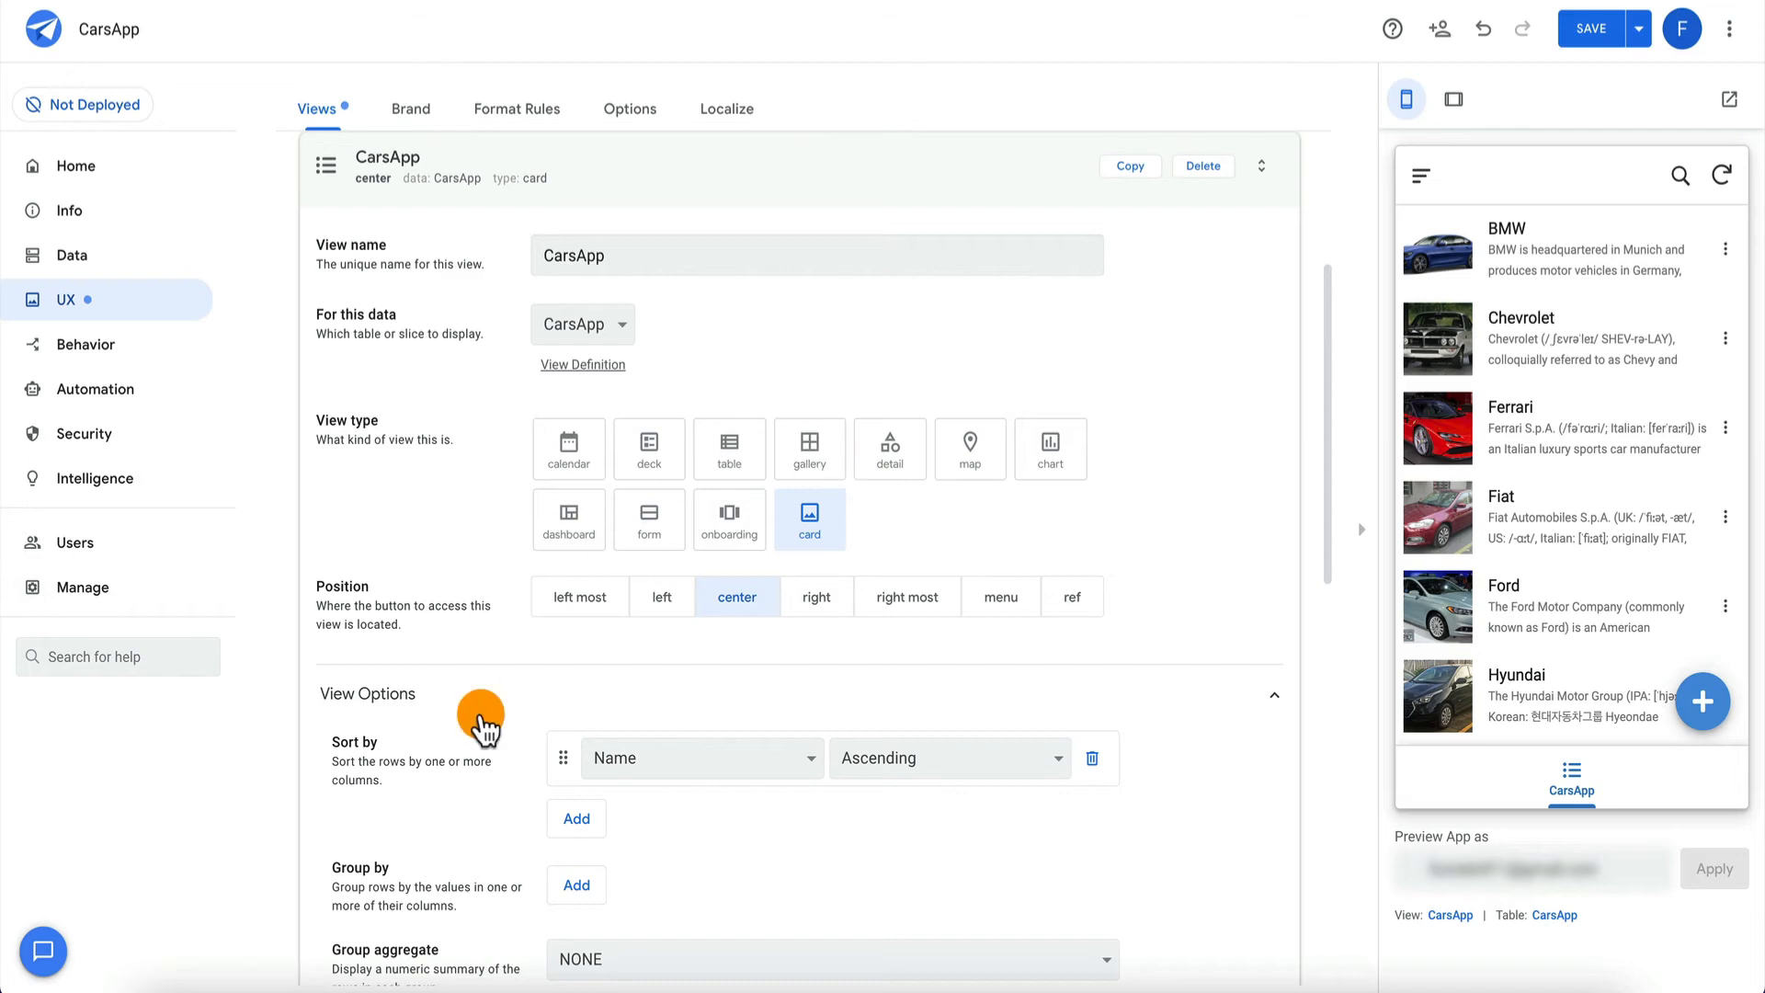
scroll(480, 726, down, 5)
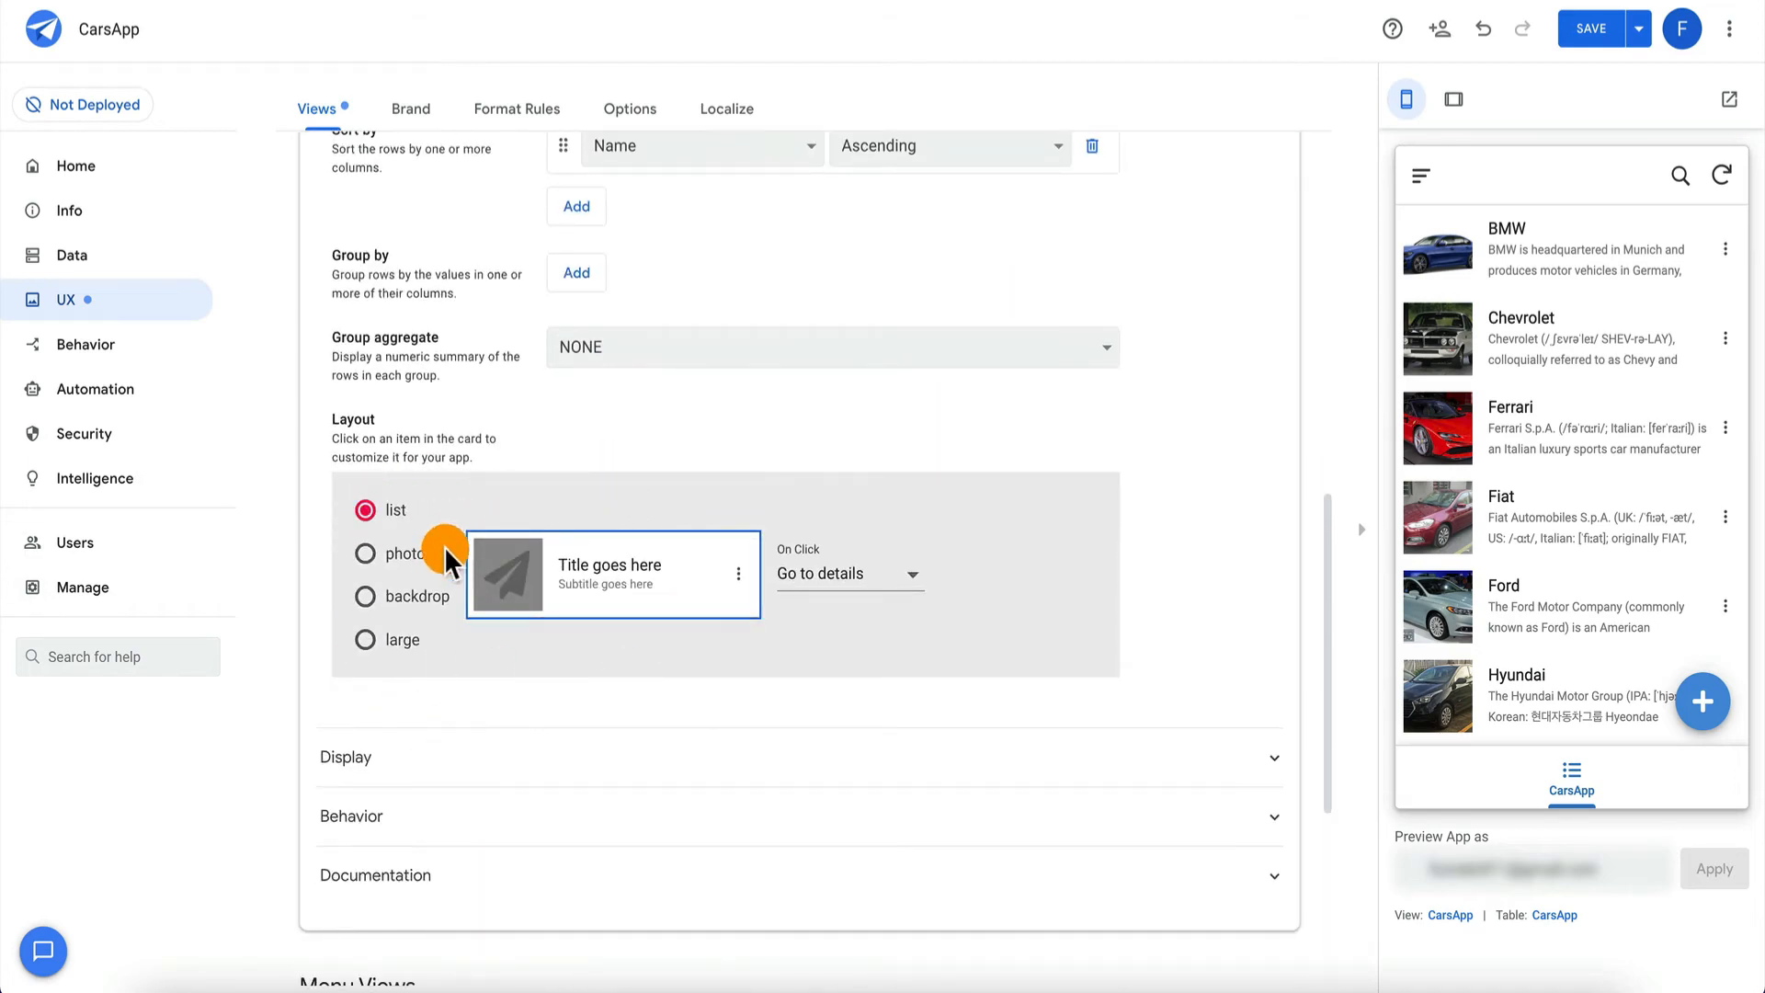
scroll(570, 300, up, 10)
scroll(570, 300, down, 4)
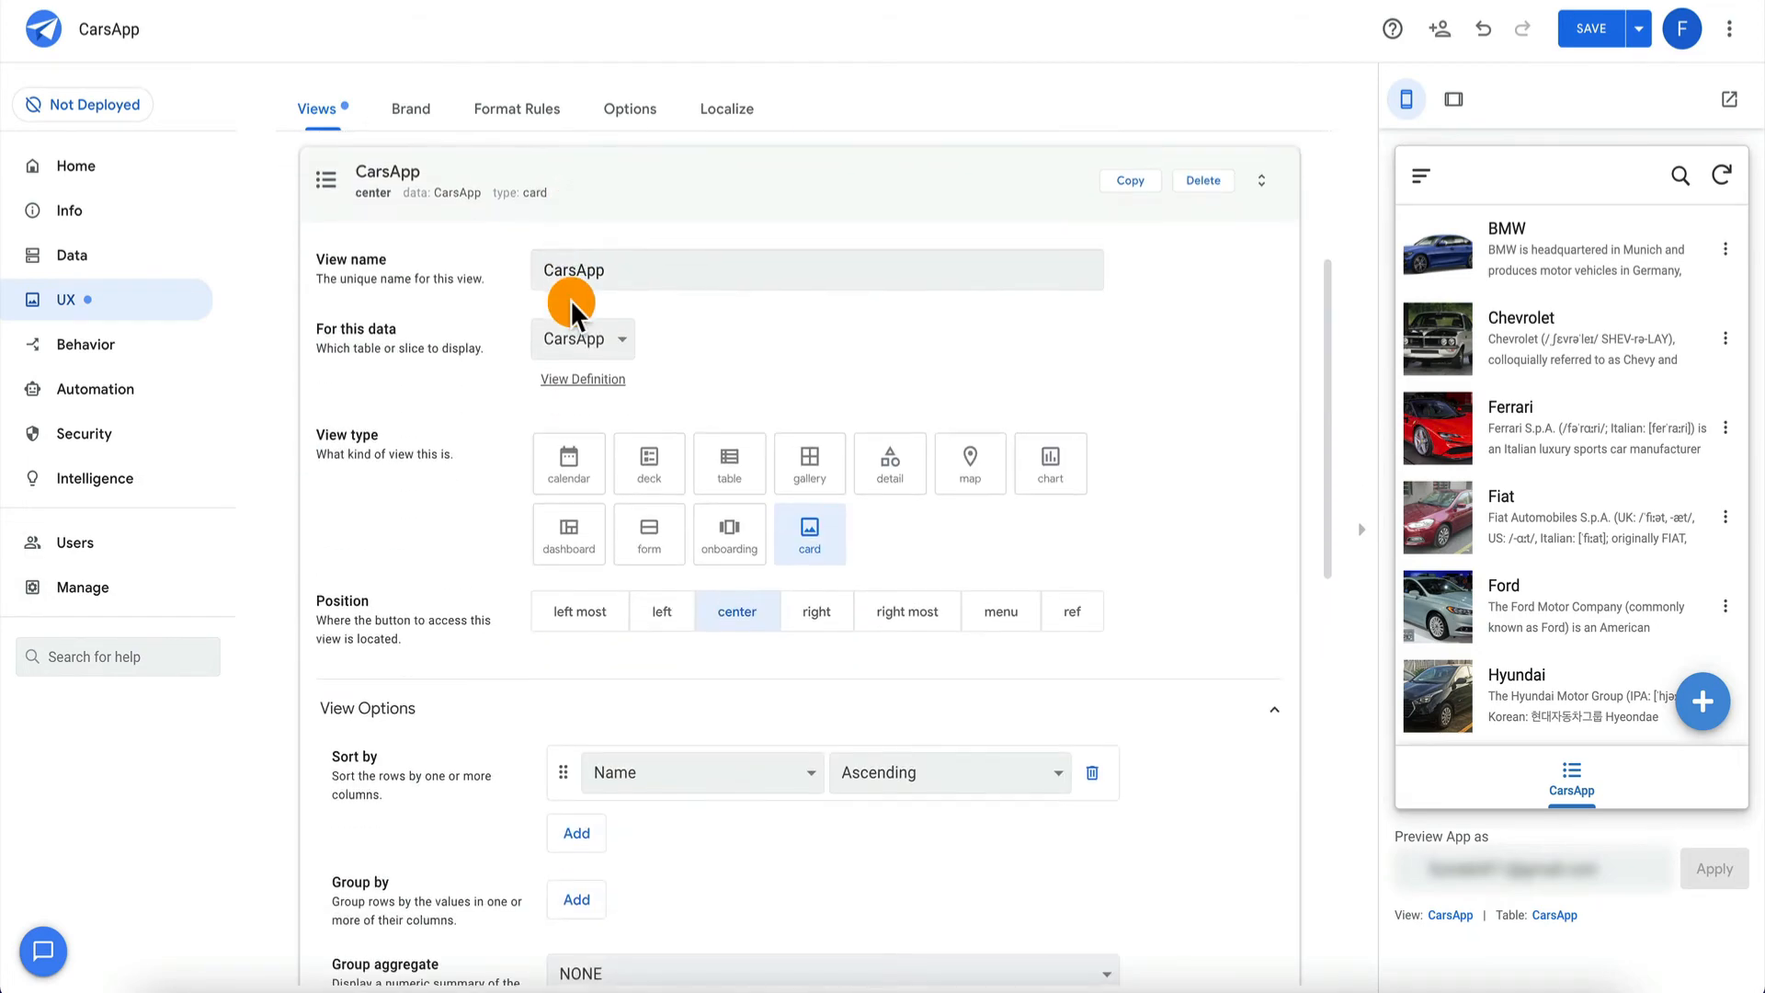
Try the table and detail view types for the CarsApp view and set it back to card.
click(733, 460)
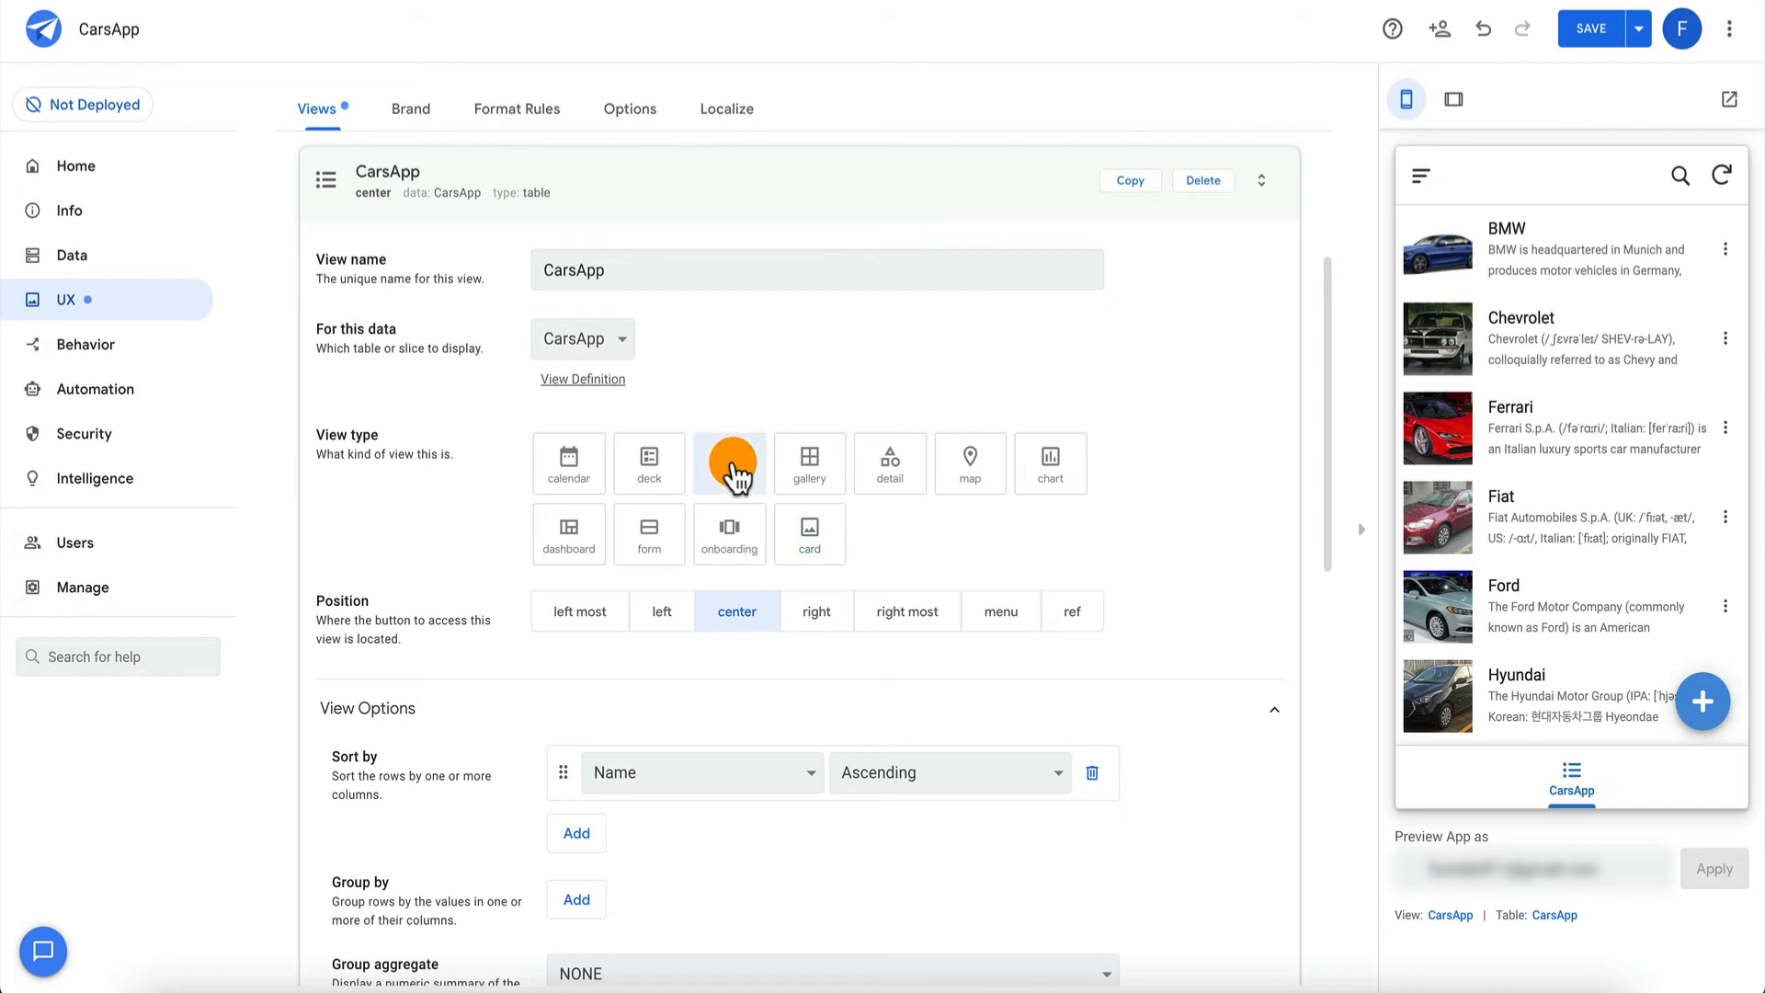
click(878, 471)
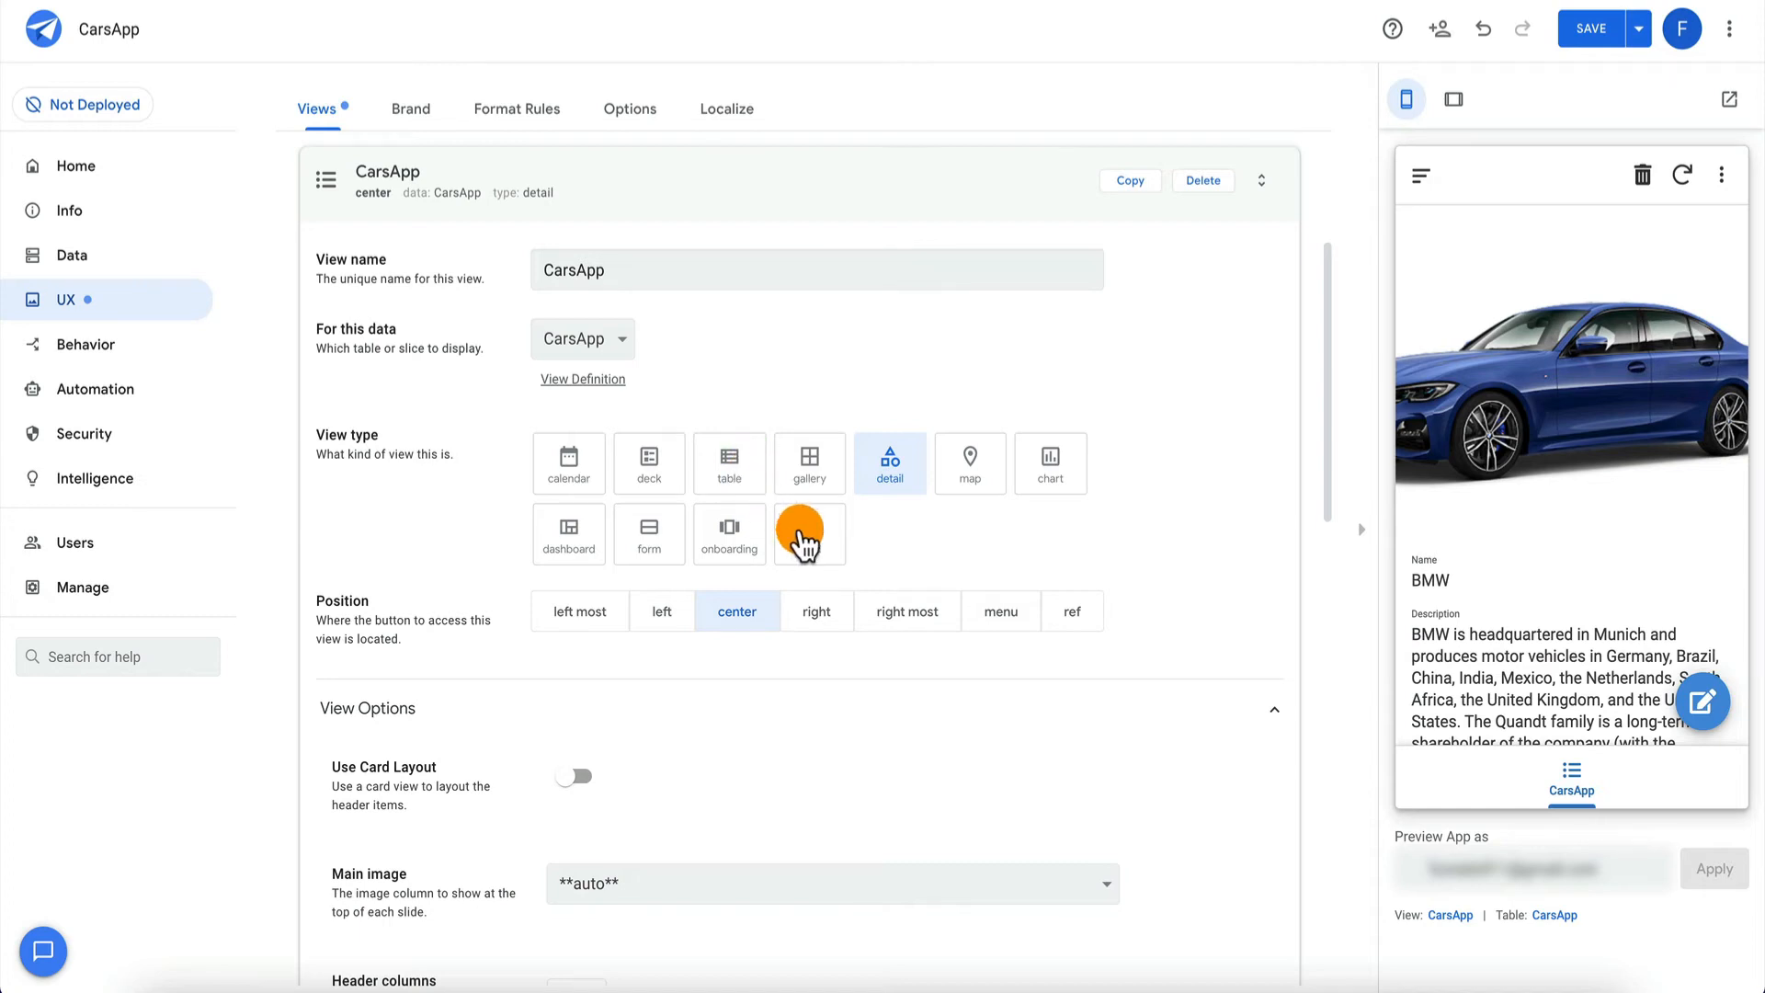
click(803, 543)
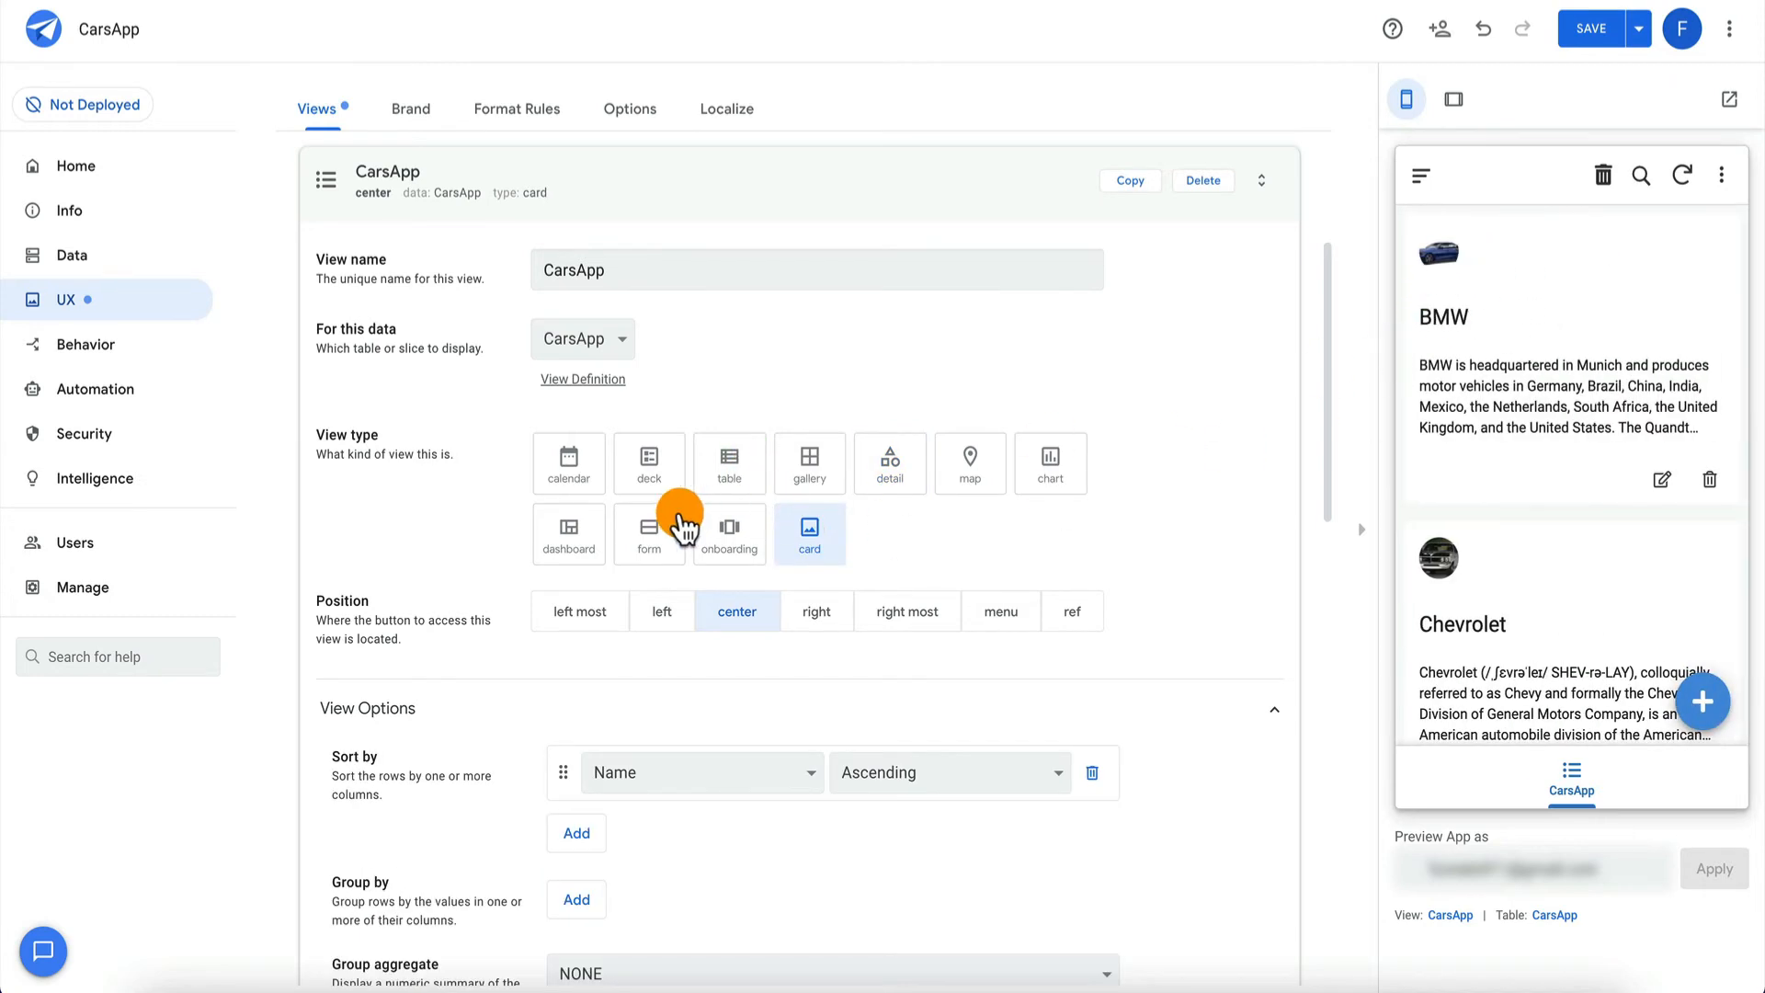
Try the onboarding, deck and dashboard view types for the CarsApp view, then set it back to card and browse the cards in the preview.
click(732, 548)
click(634, 462)
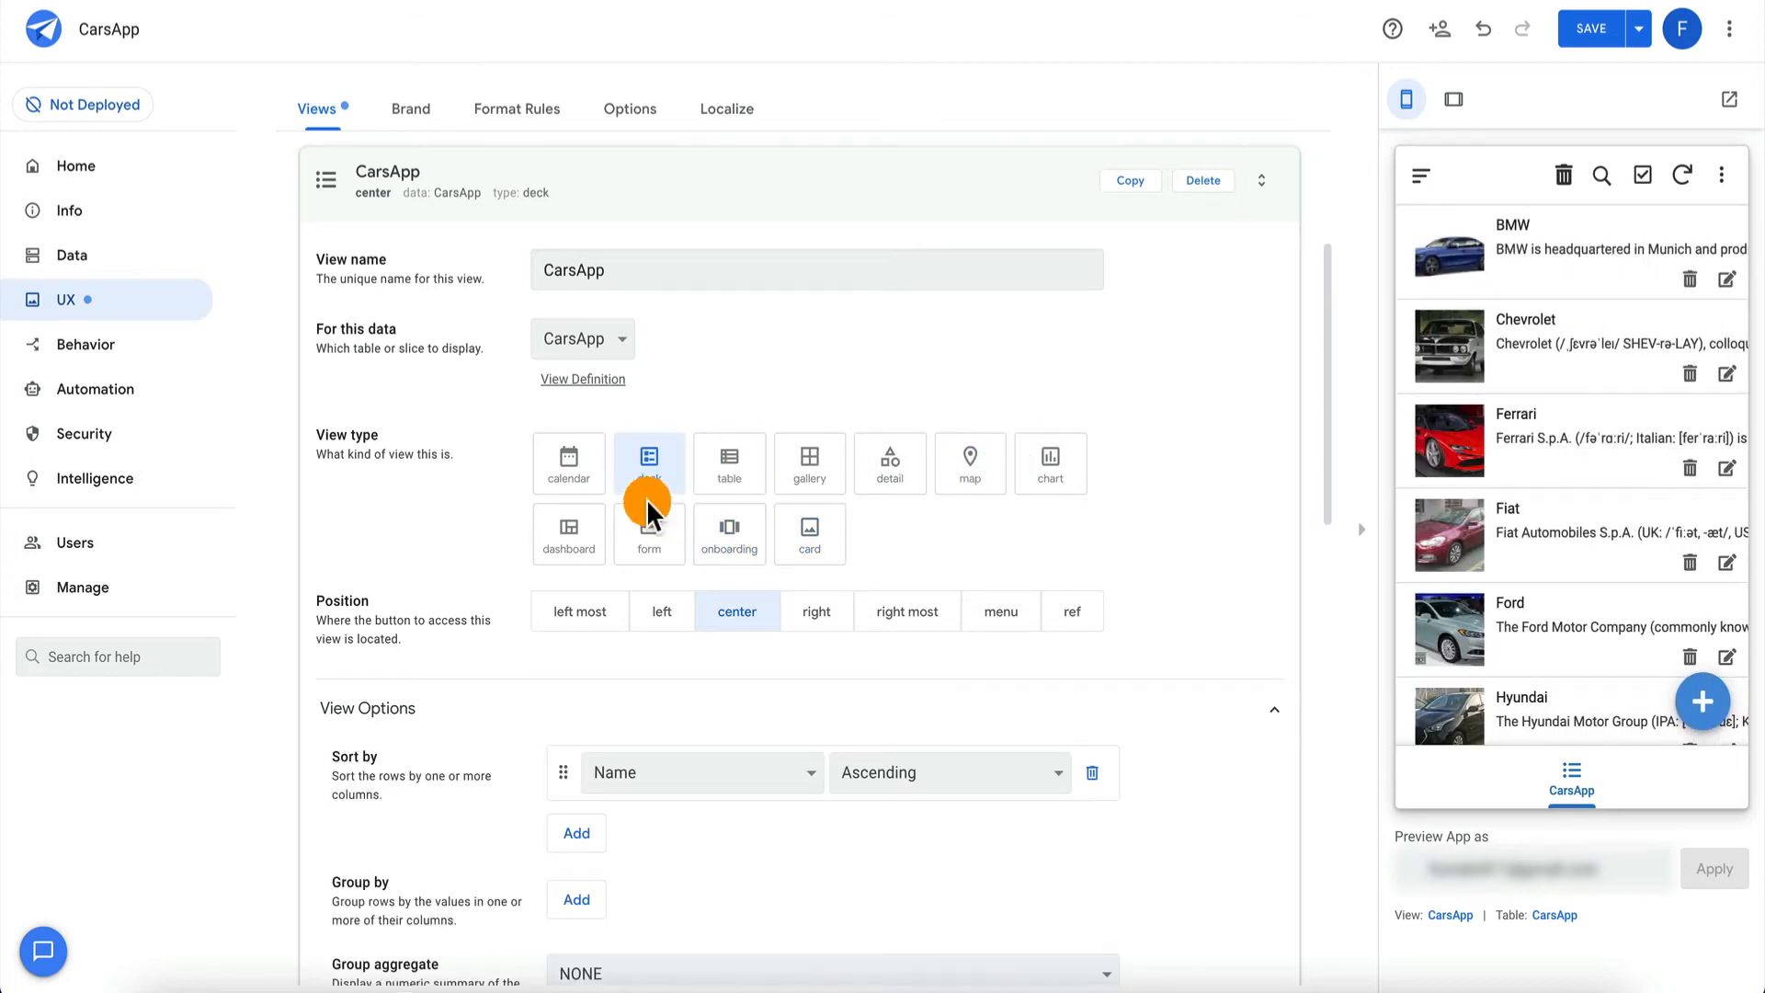
click(572, 531)
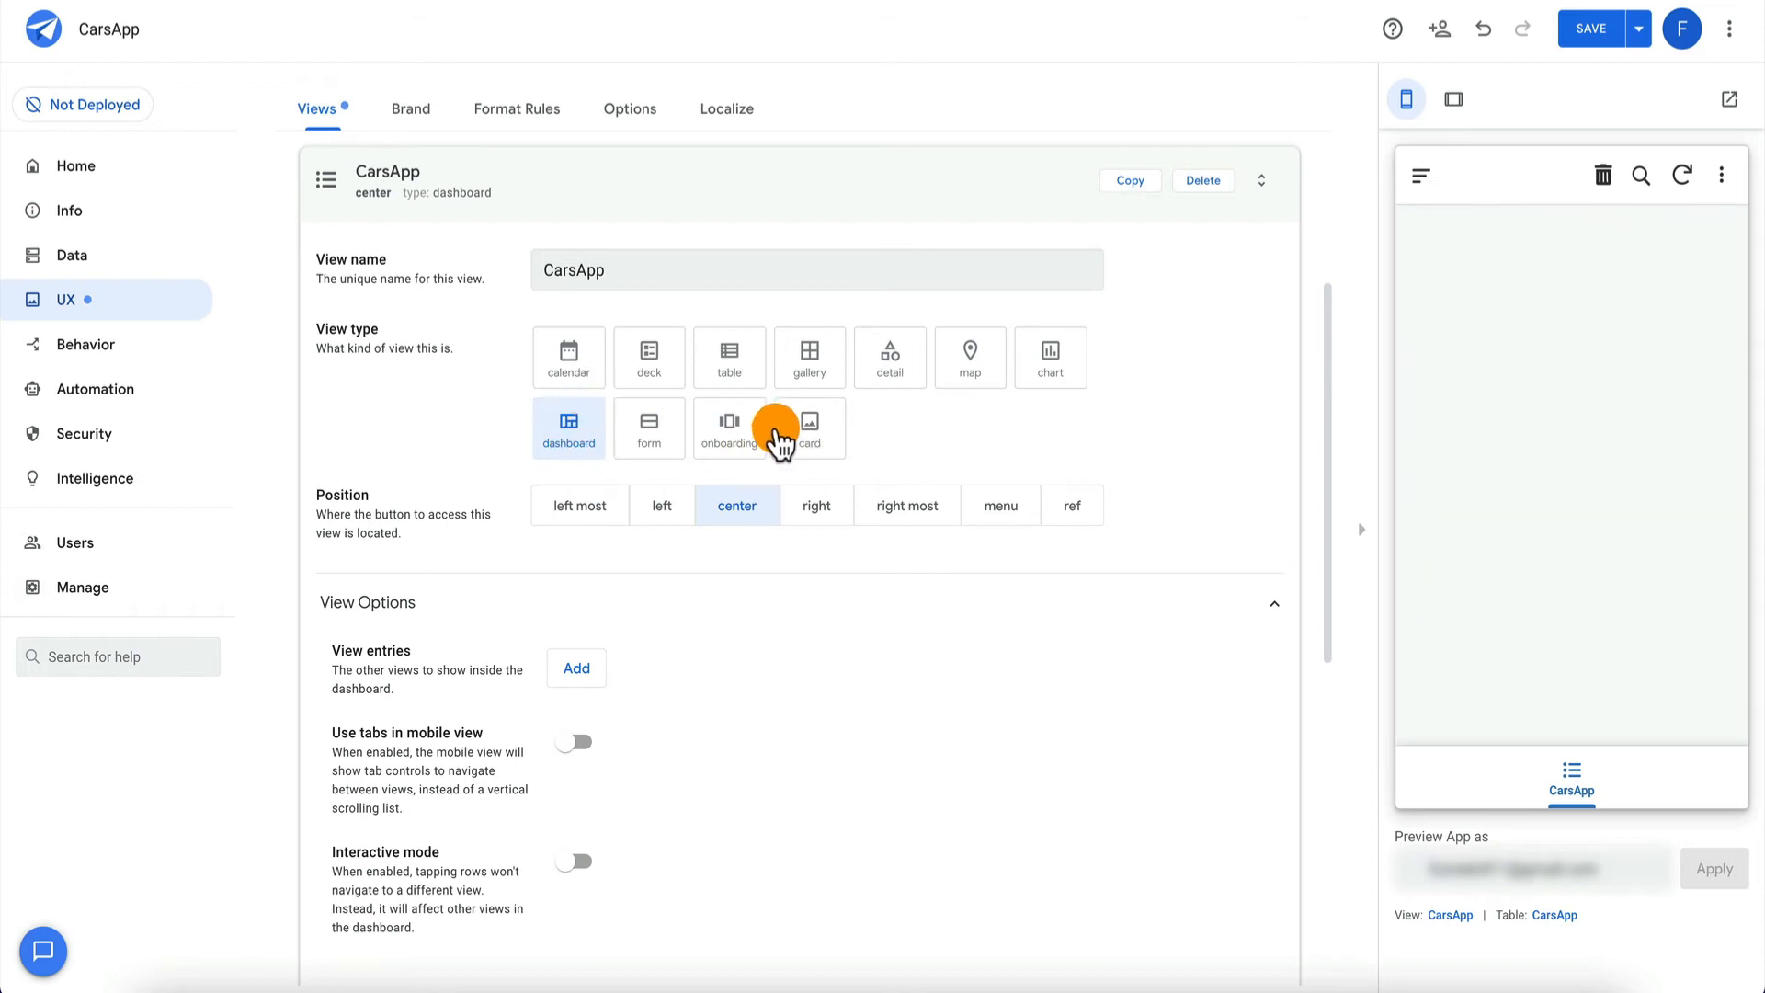
click(650, 360)
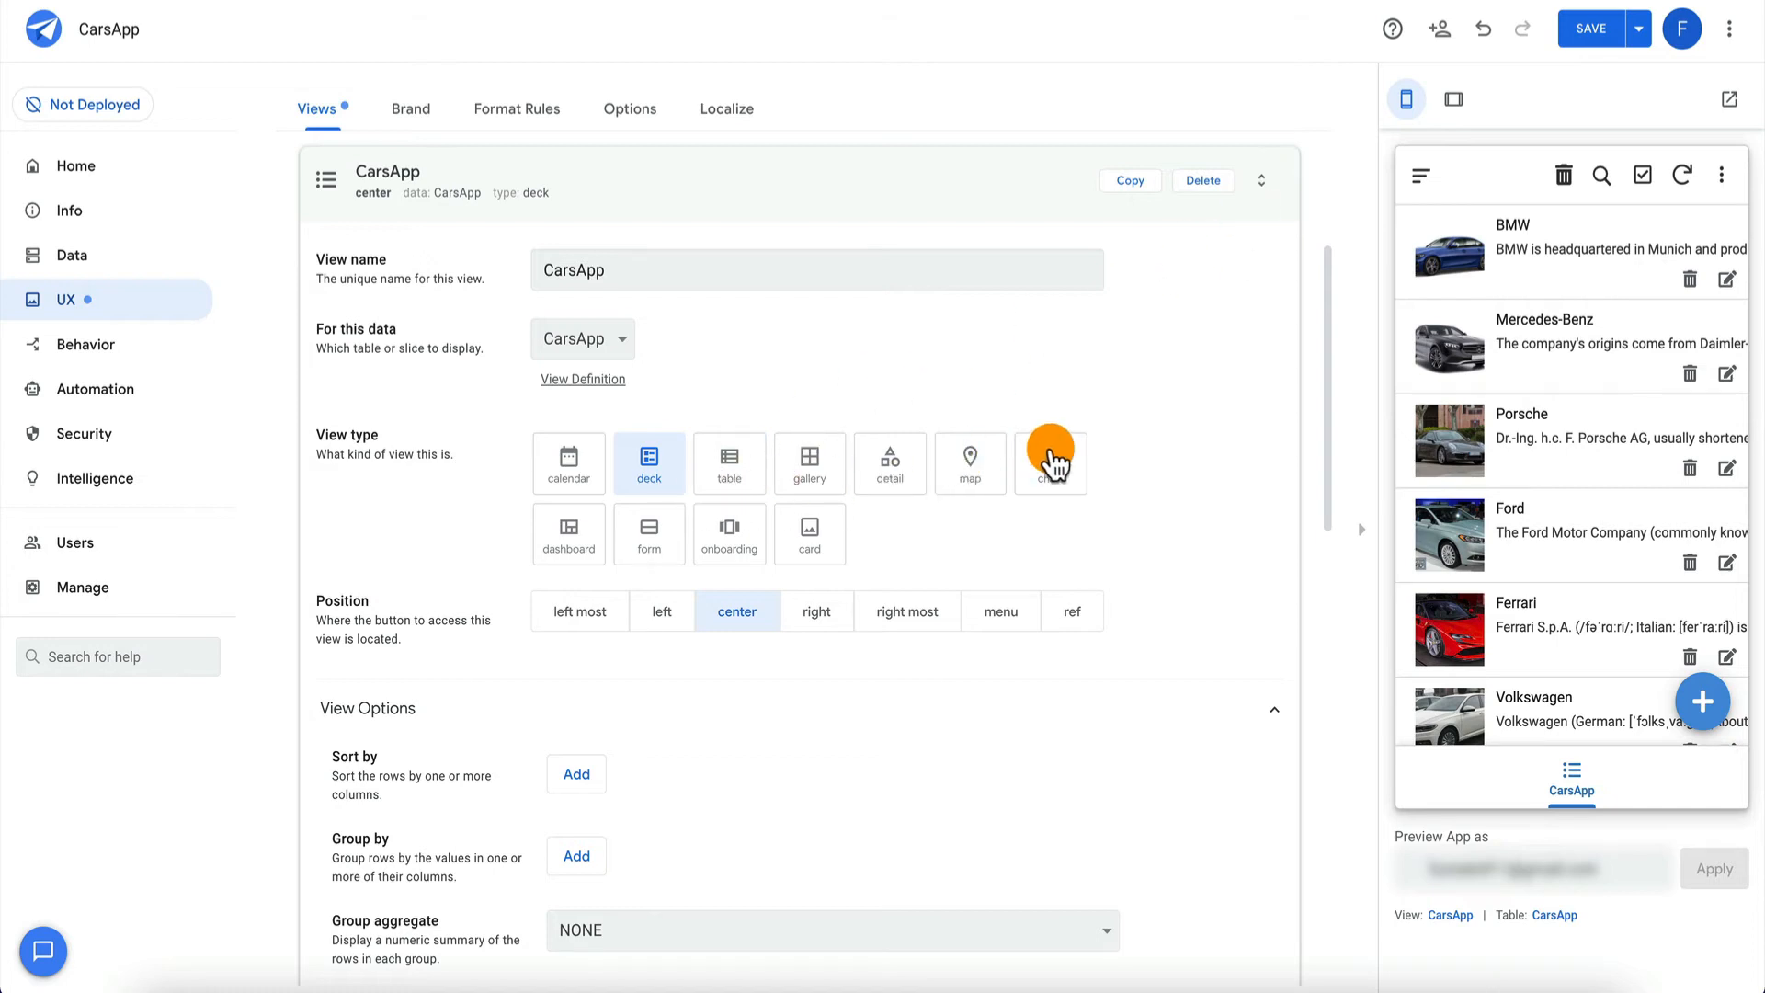
click(825, 552)
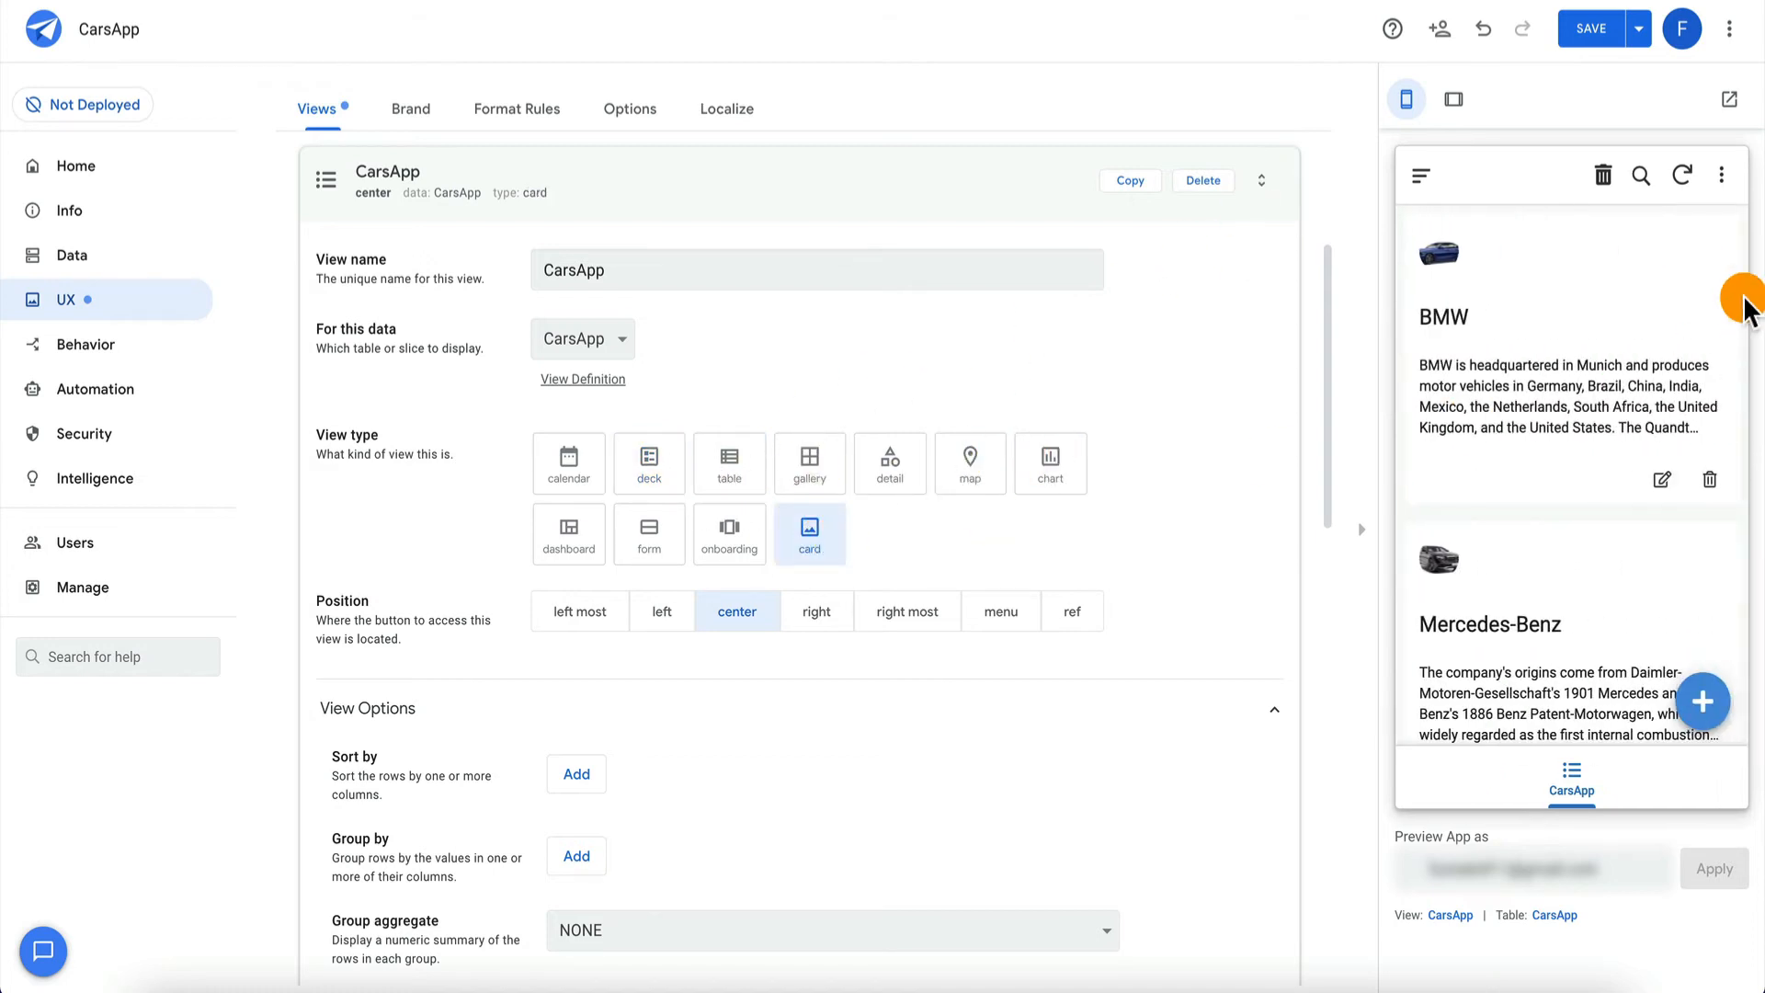
scroll(1563, 579, down, 3)
scroll(1542, 596, down, 15)
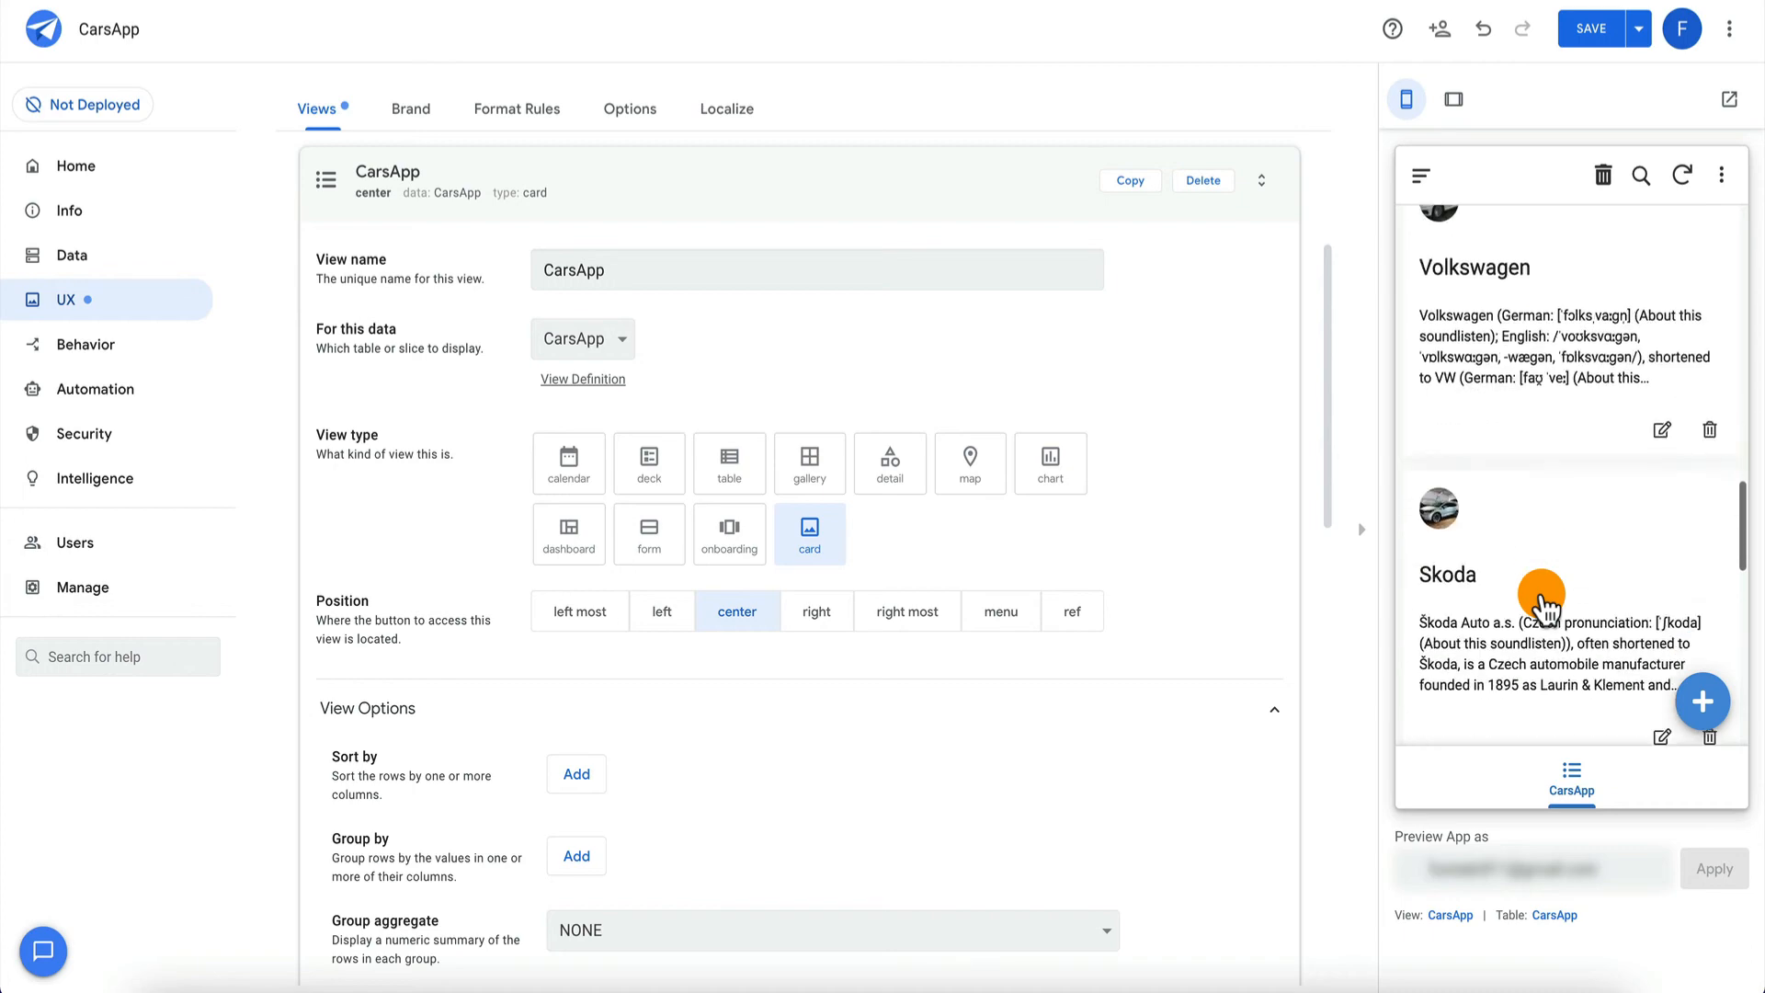
scroll(1542, 598, up, 17)
Try the gallery and detail view types for the CarsApp view, browse the gallery preview and check the gallery's view options.
click(809, 477)
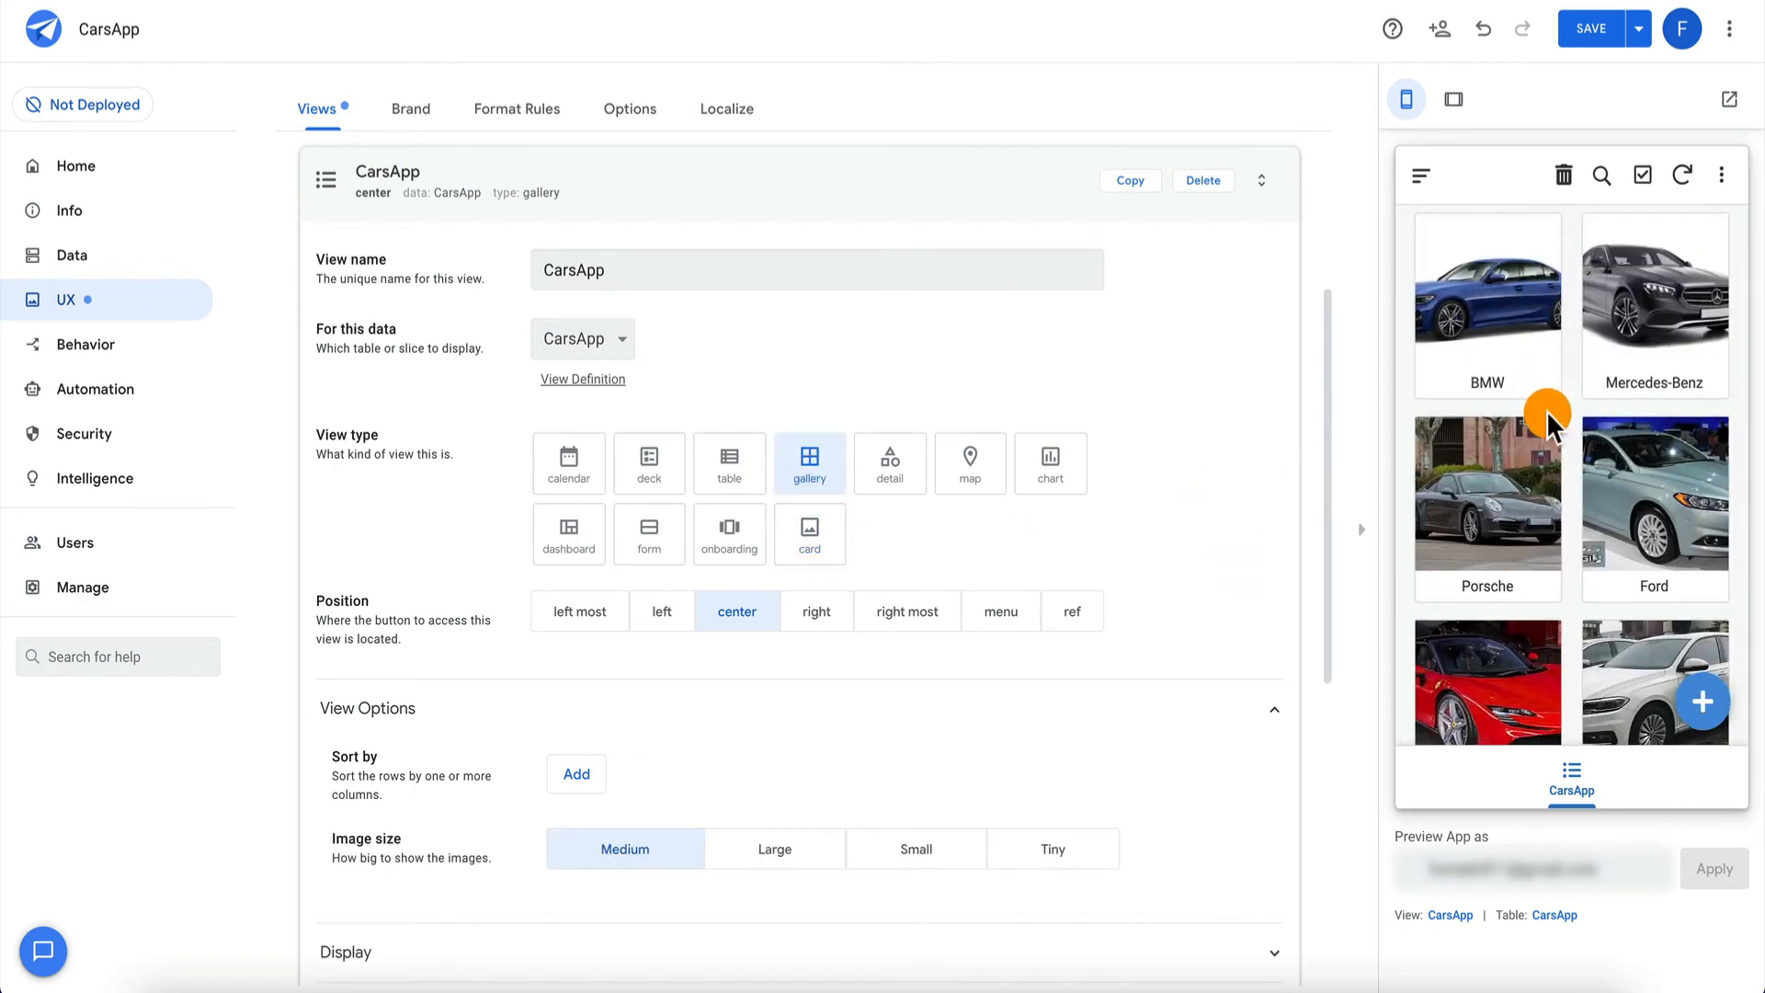
scroll(1545, 400, down, 5)
scroll(1549, 414, up, 5)
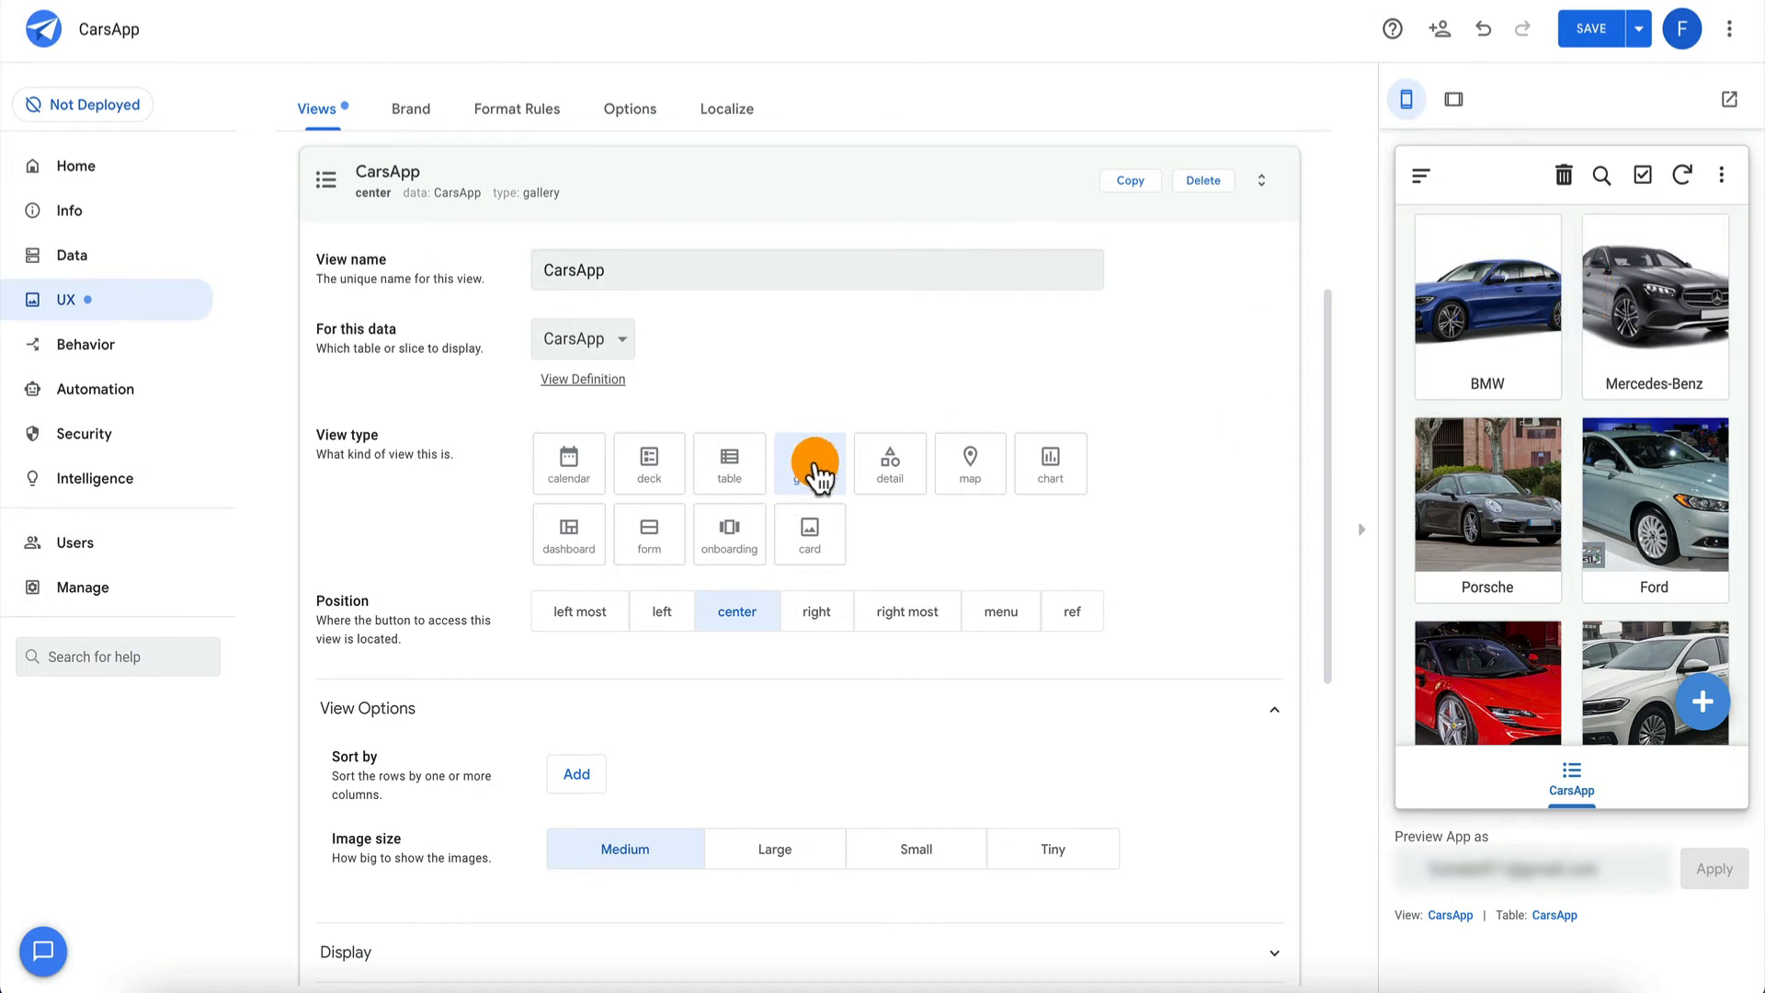
click(905, 469)
click(793, 473)
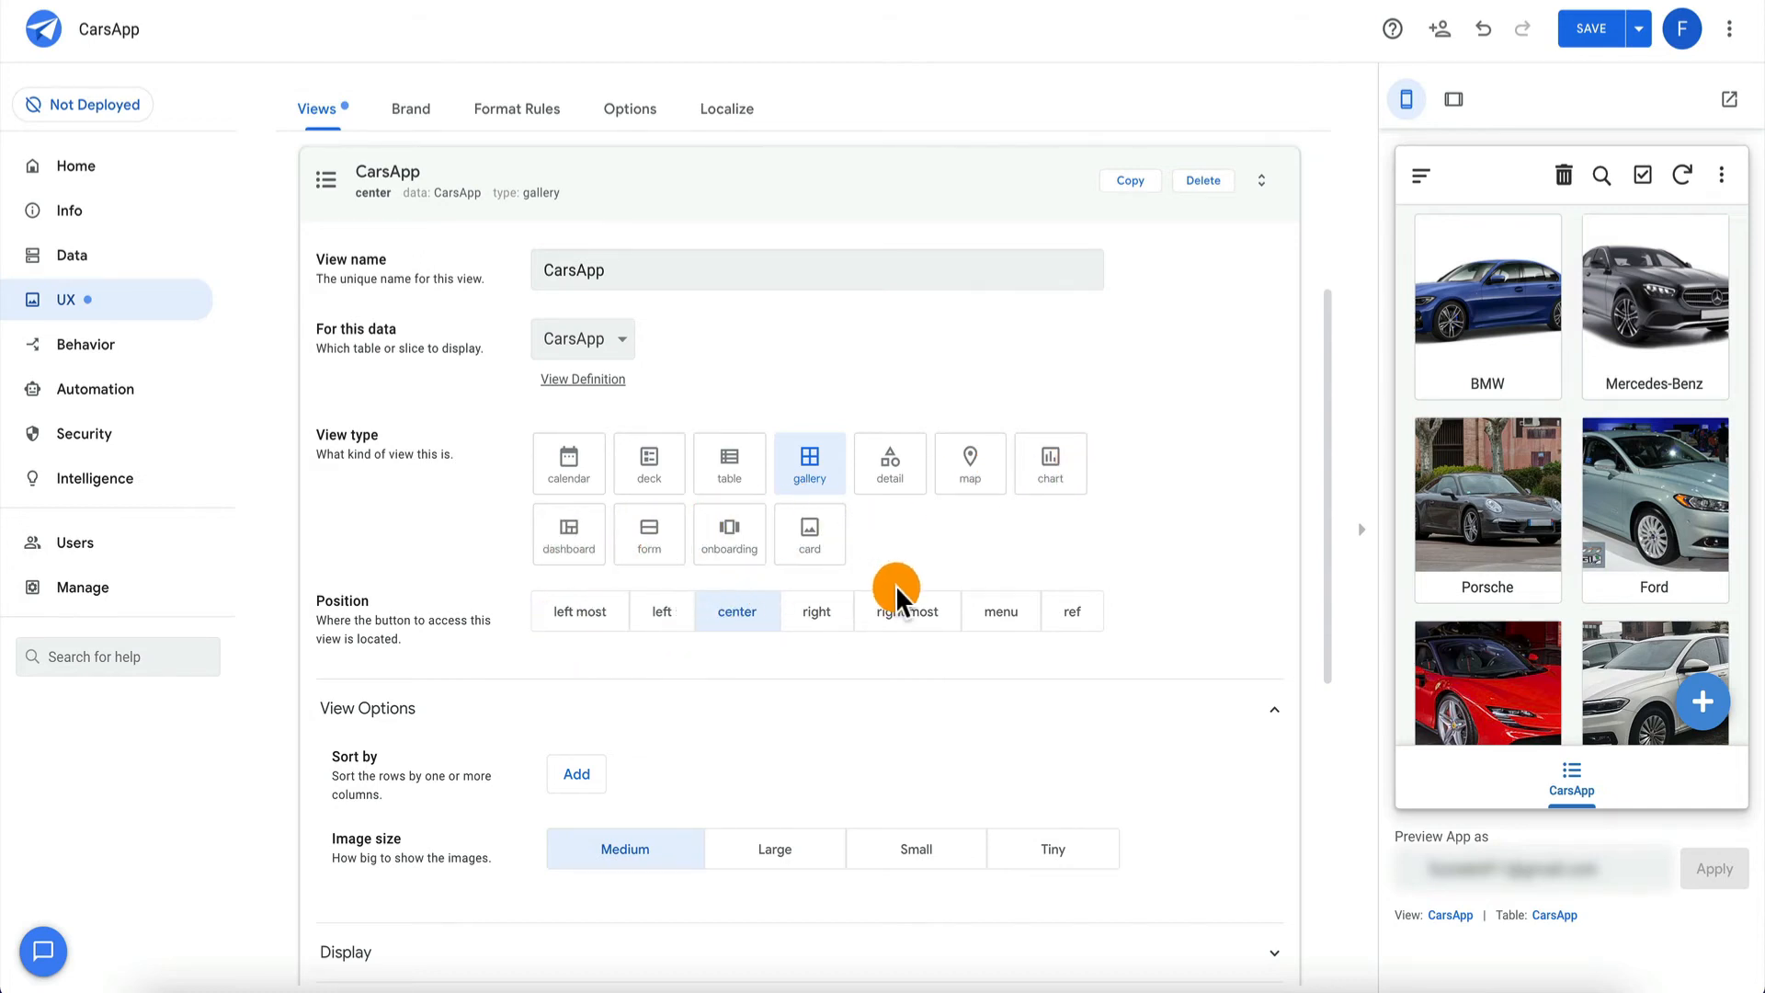
scroll(897, 589, down, 3)
scroll(627, 419, down, 2)
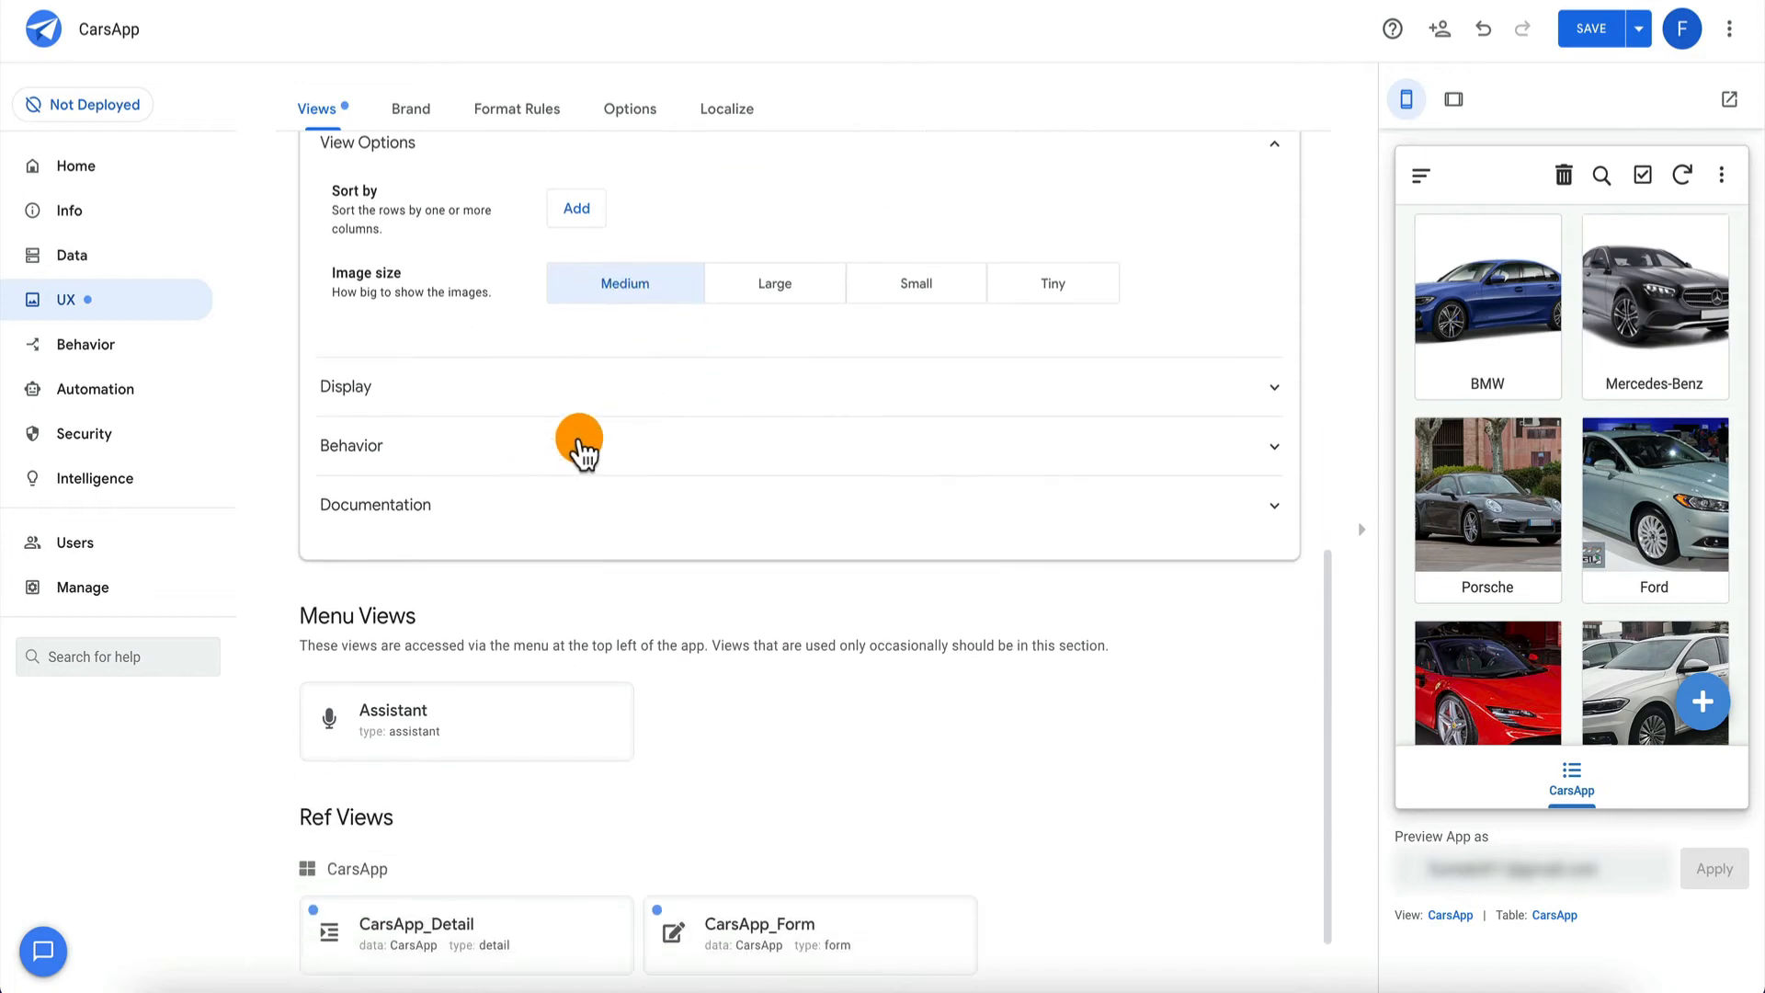
click(608, 394)
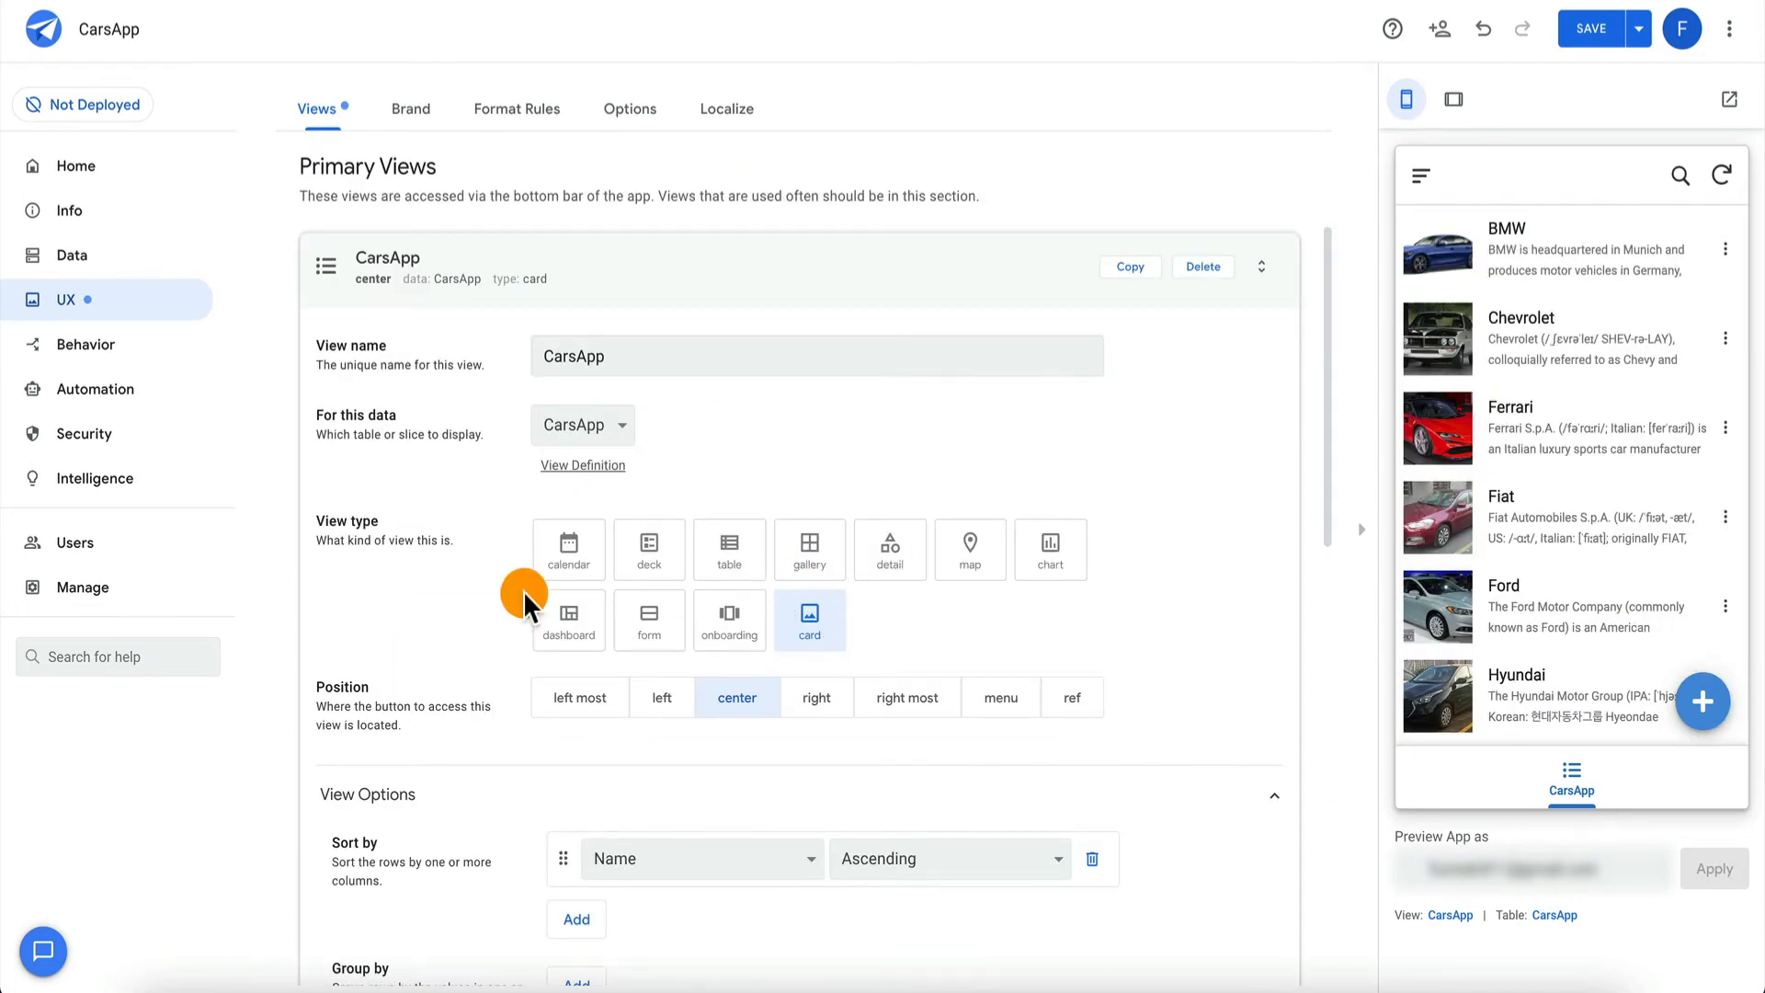
Try the photo, backdrop and large layouts for the CarsApp card view and return it to the list layout.
scroll(432, 624, down, 8)
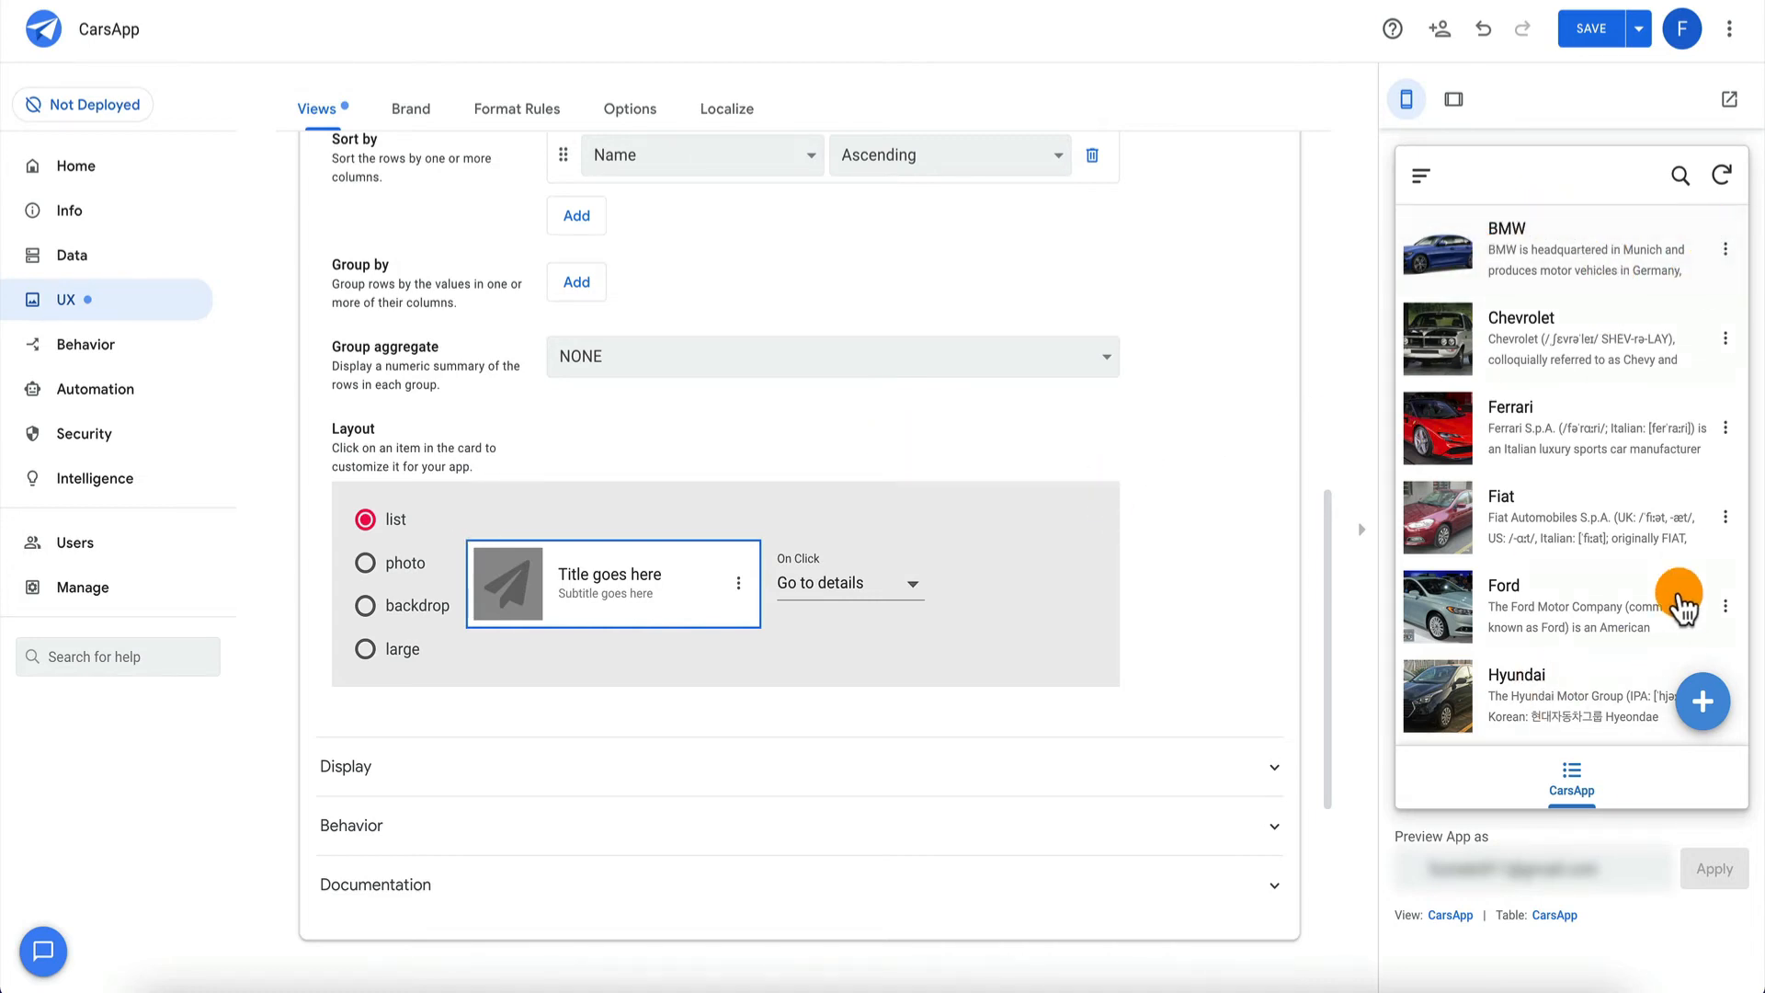
click(367, 565)
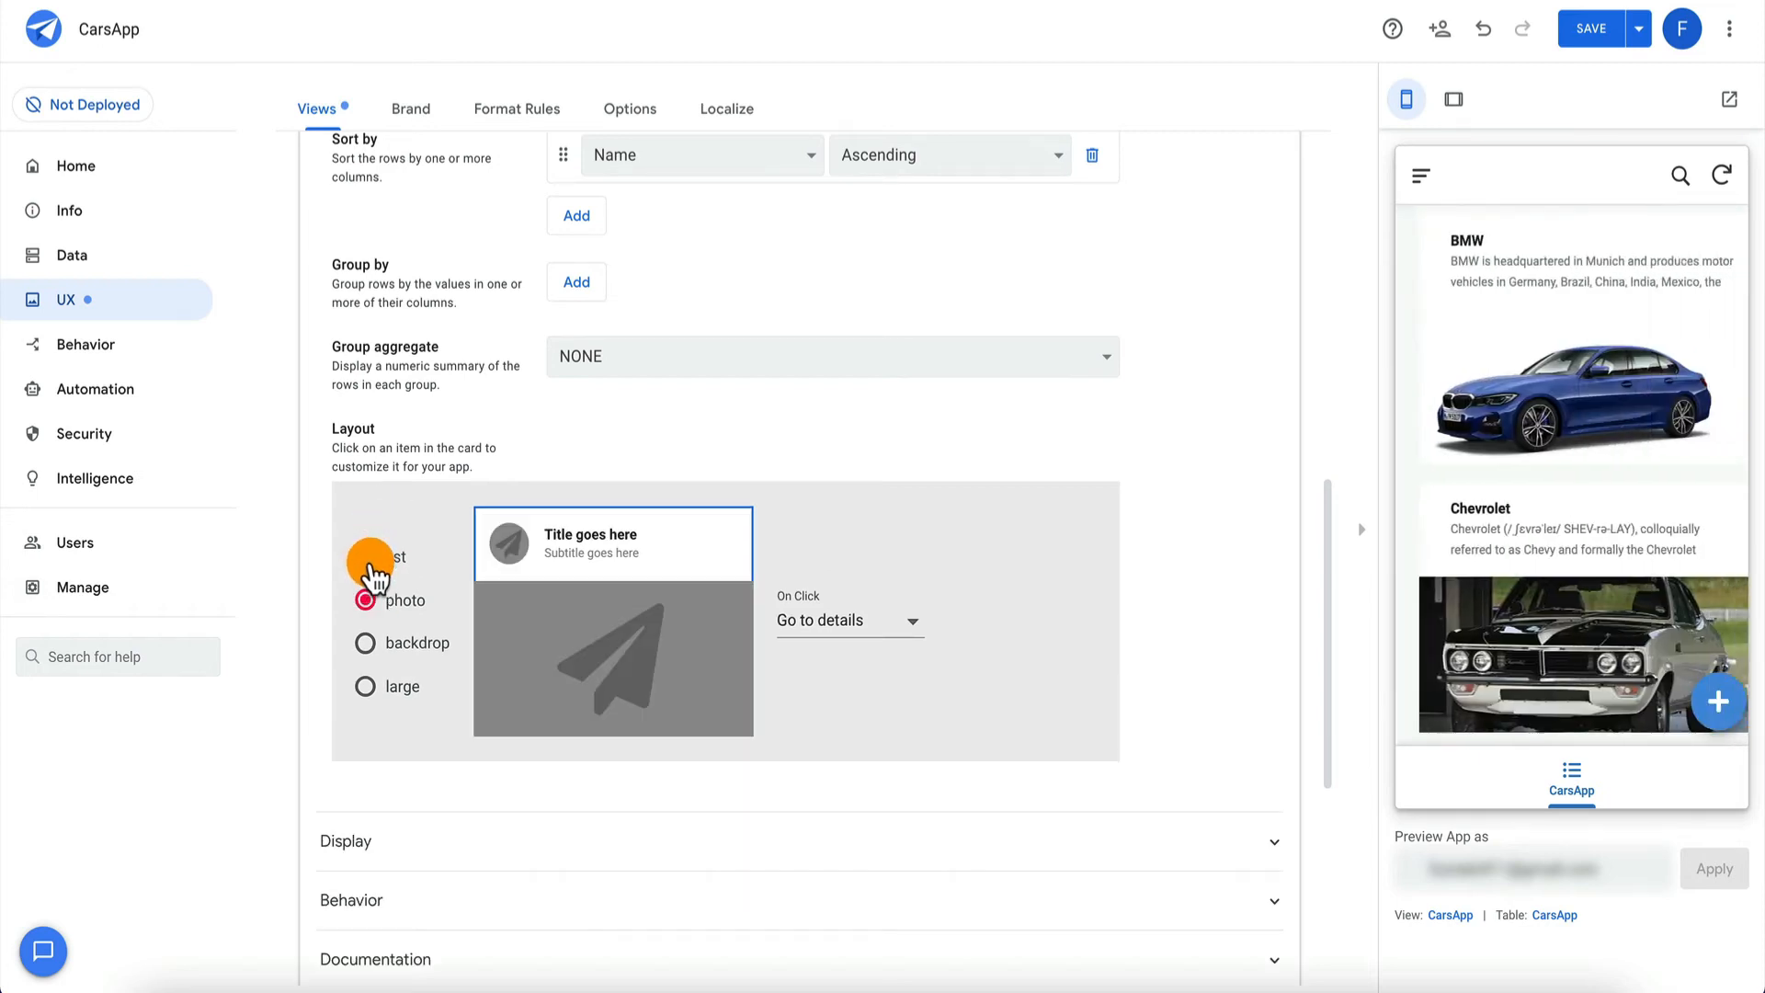
click(364, 642)
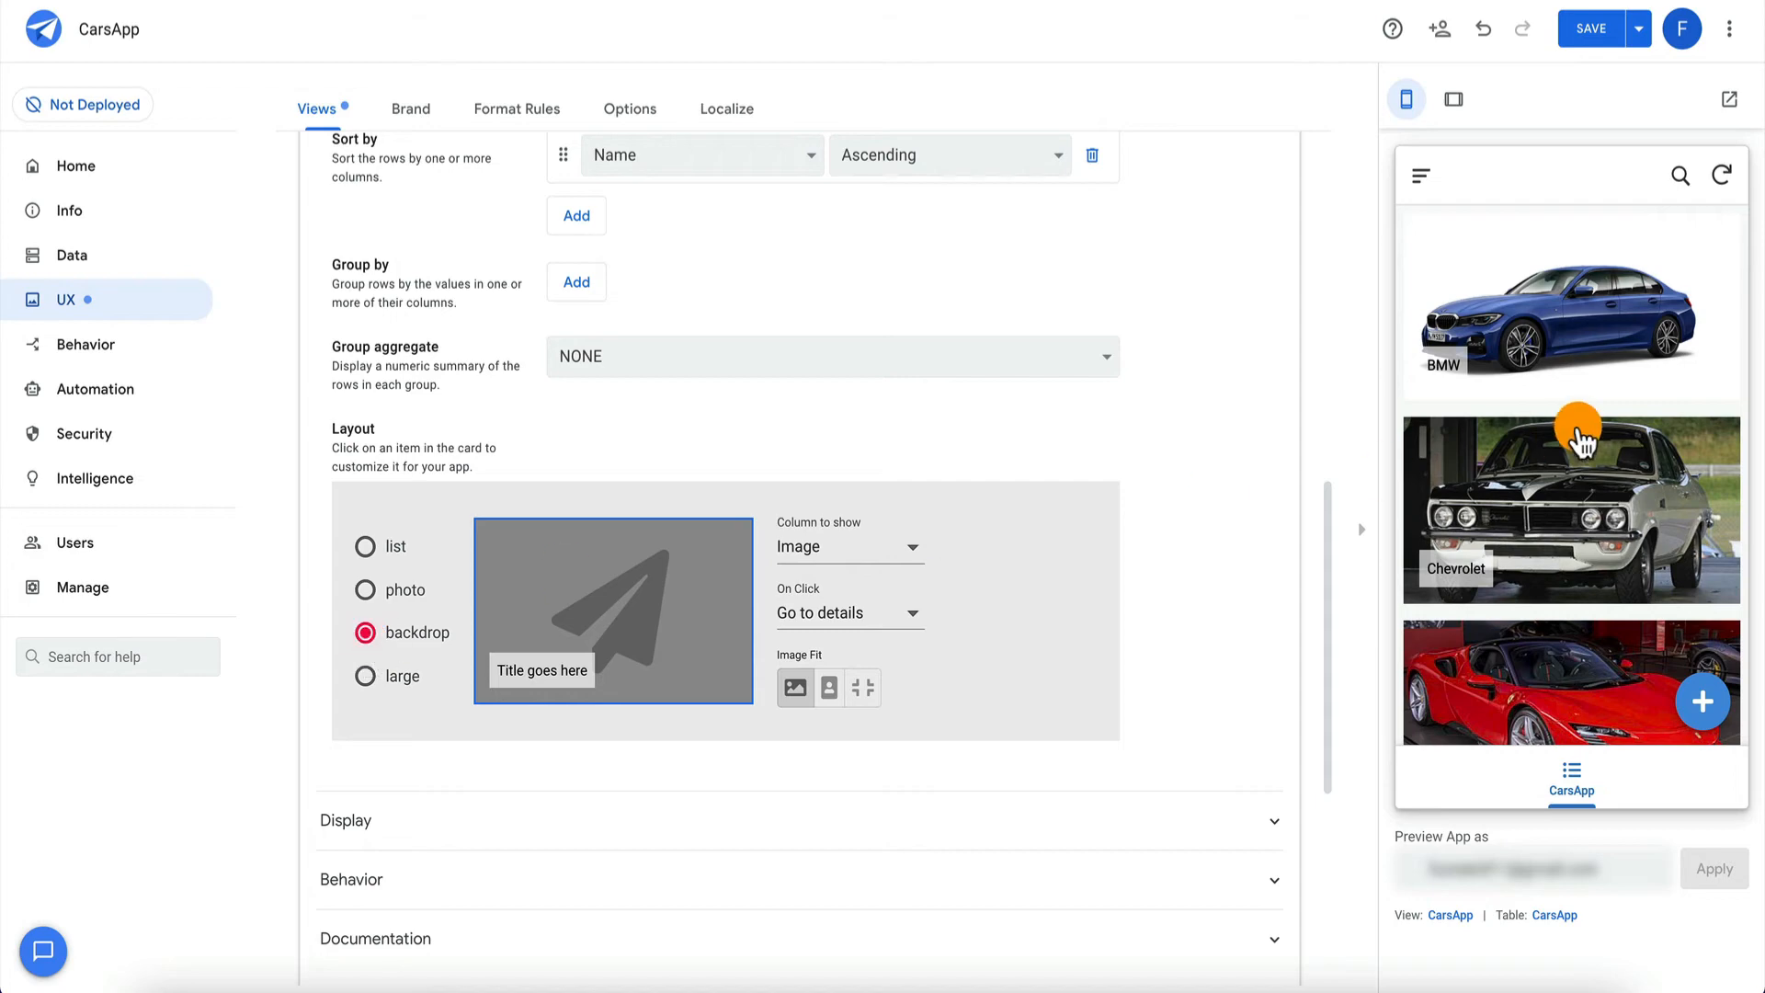
scroll(1575, 423, down, 6)
scroll(1576, 423, up, 6)
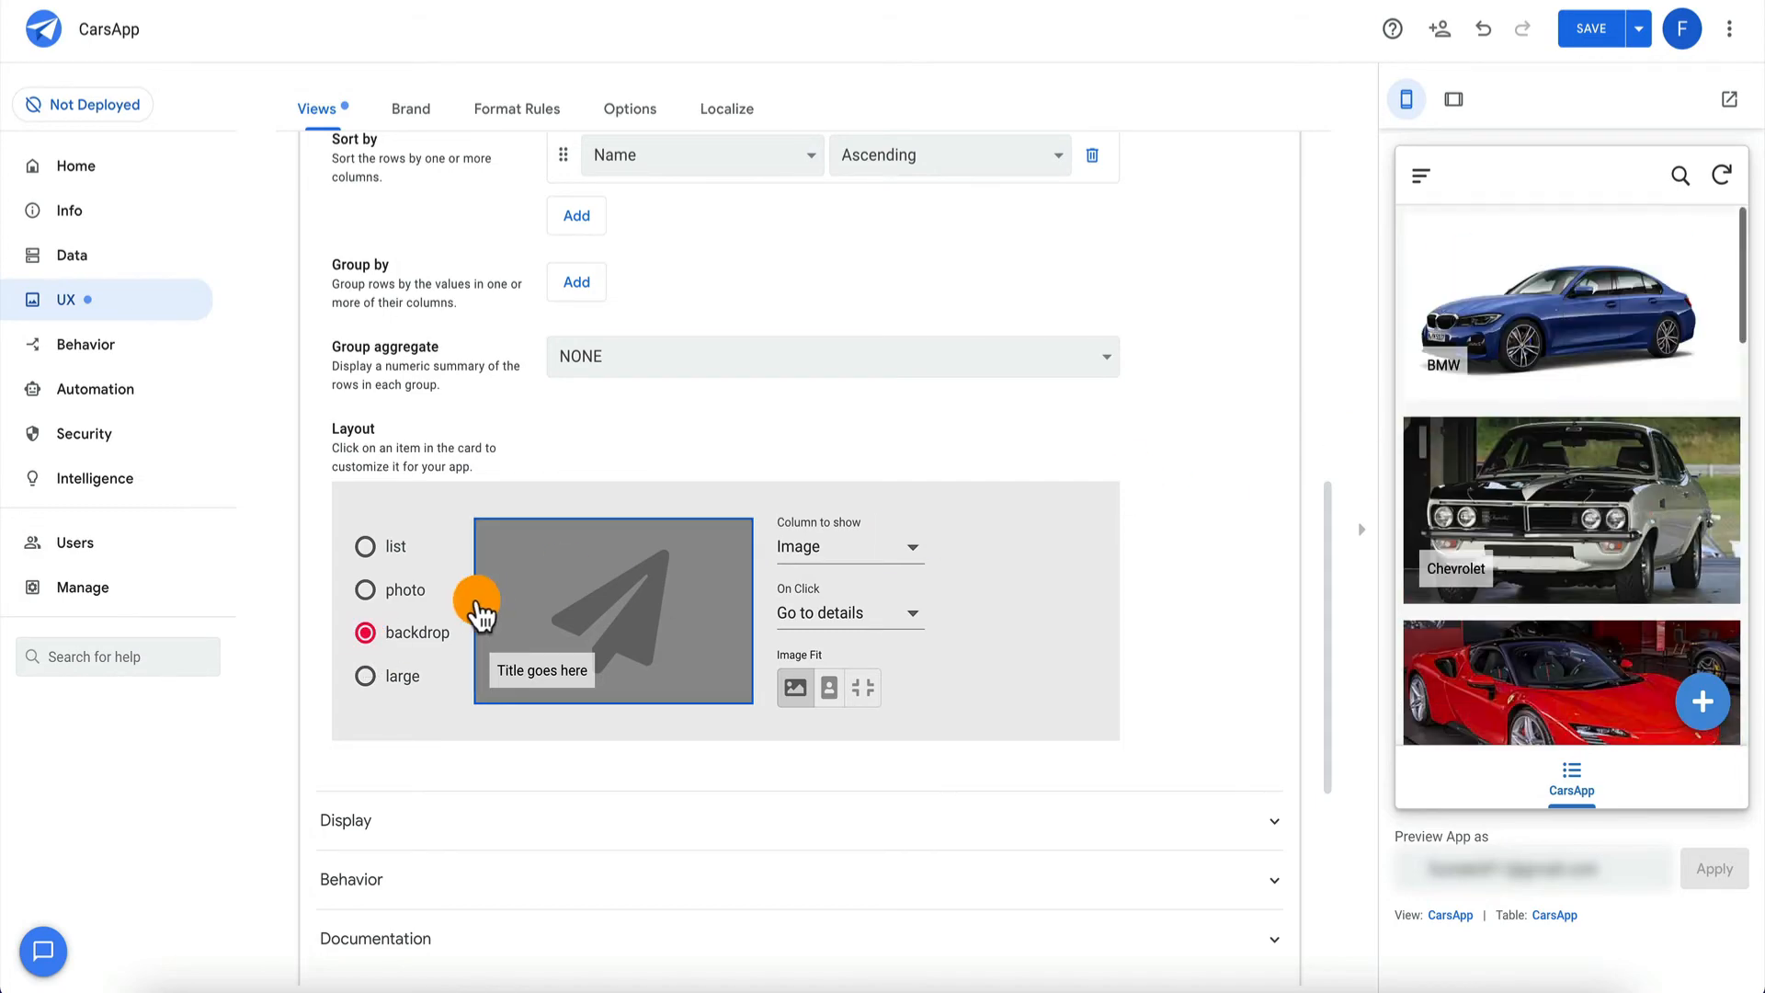
click(367, 681)
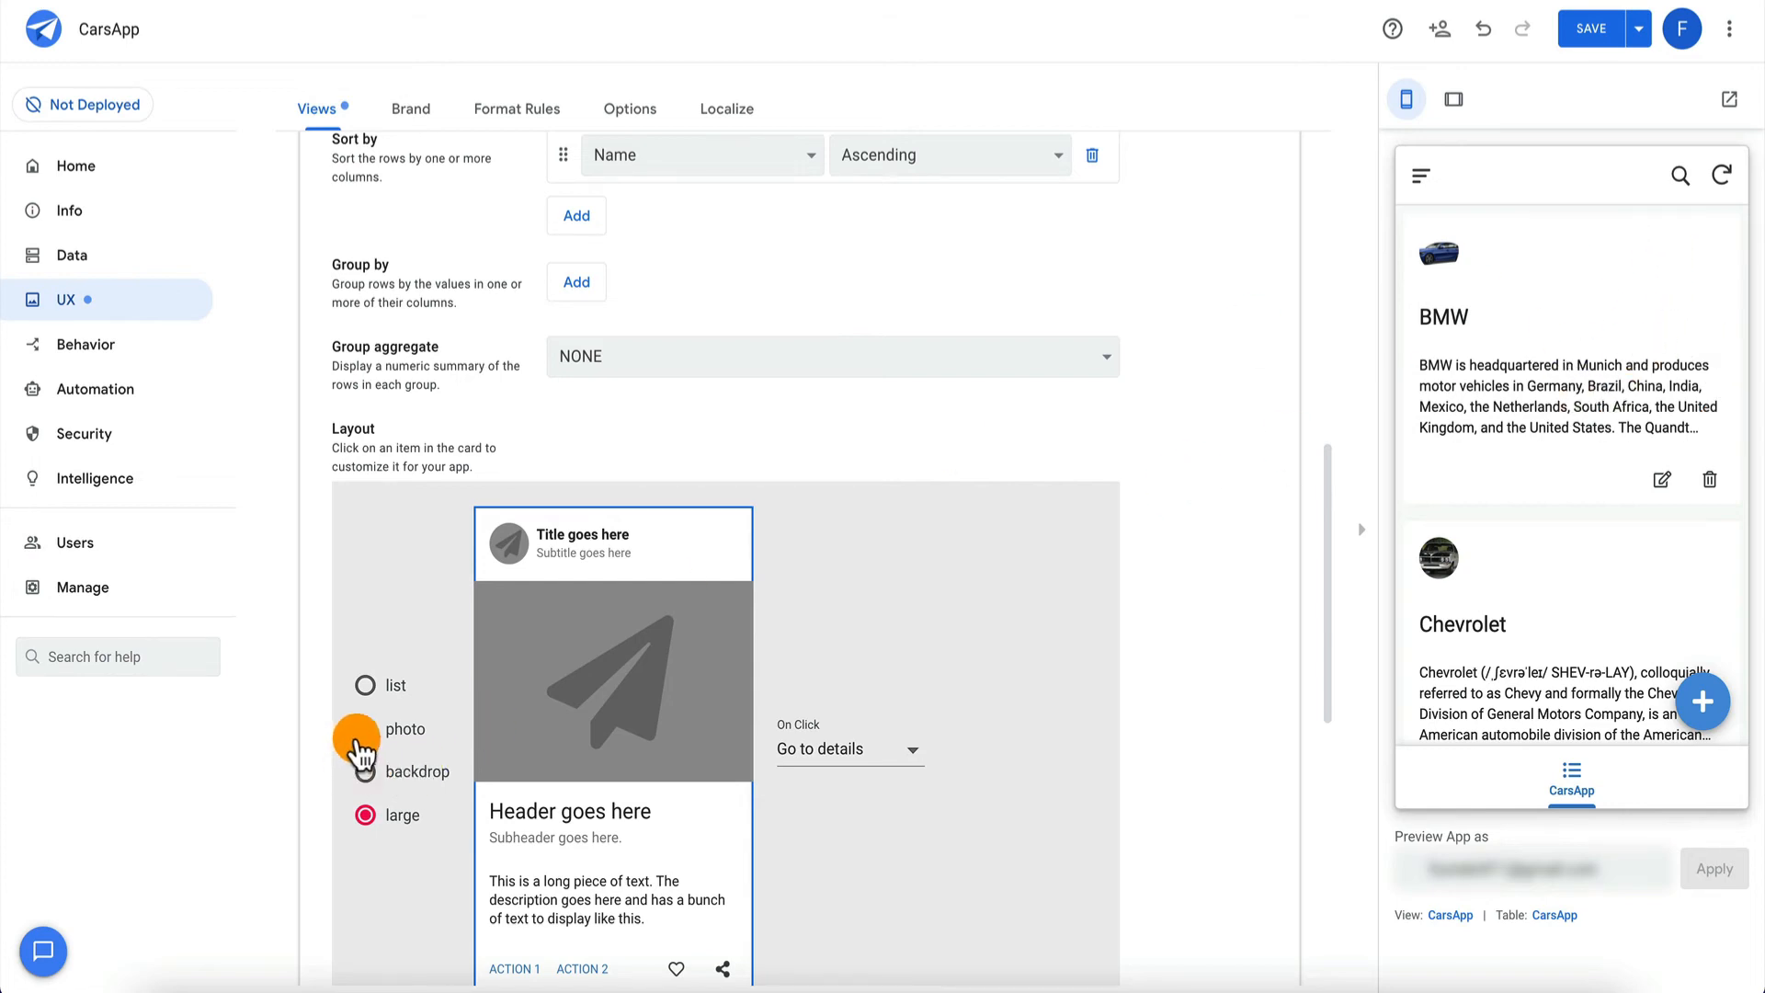
click(371, 685)
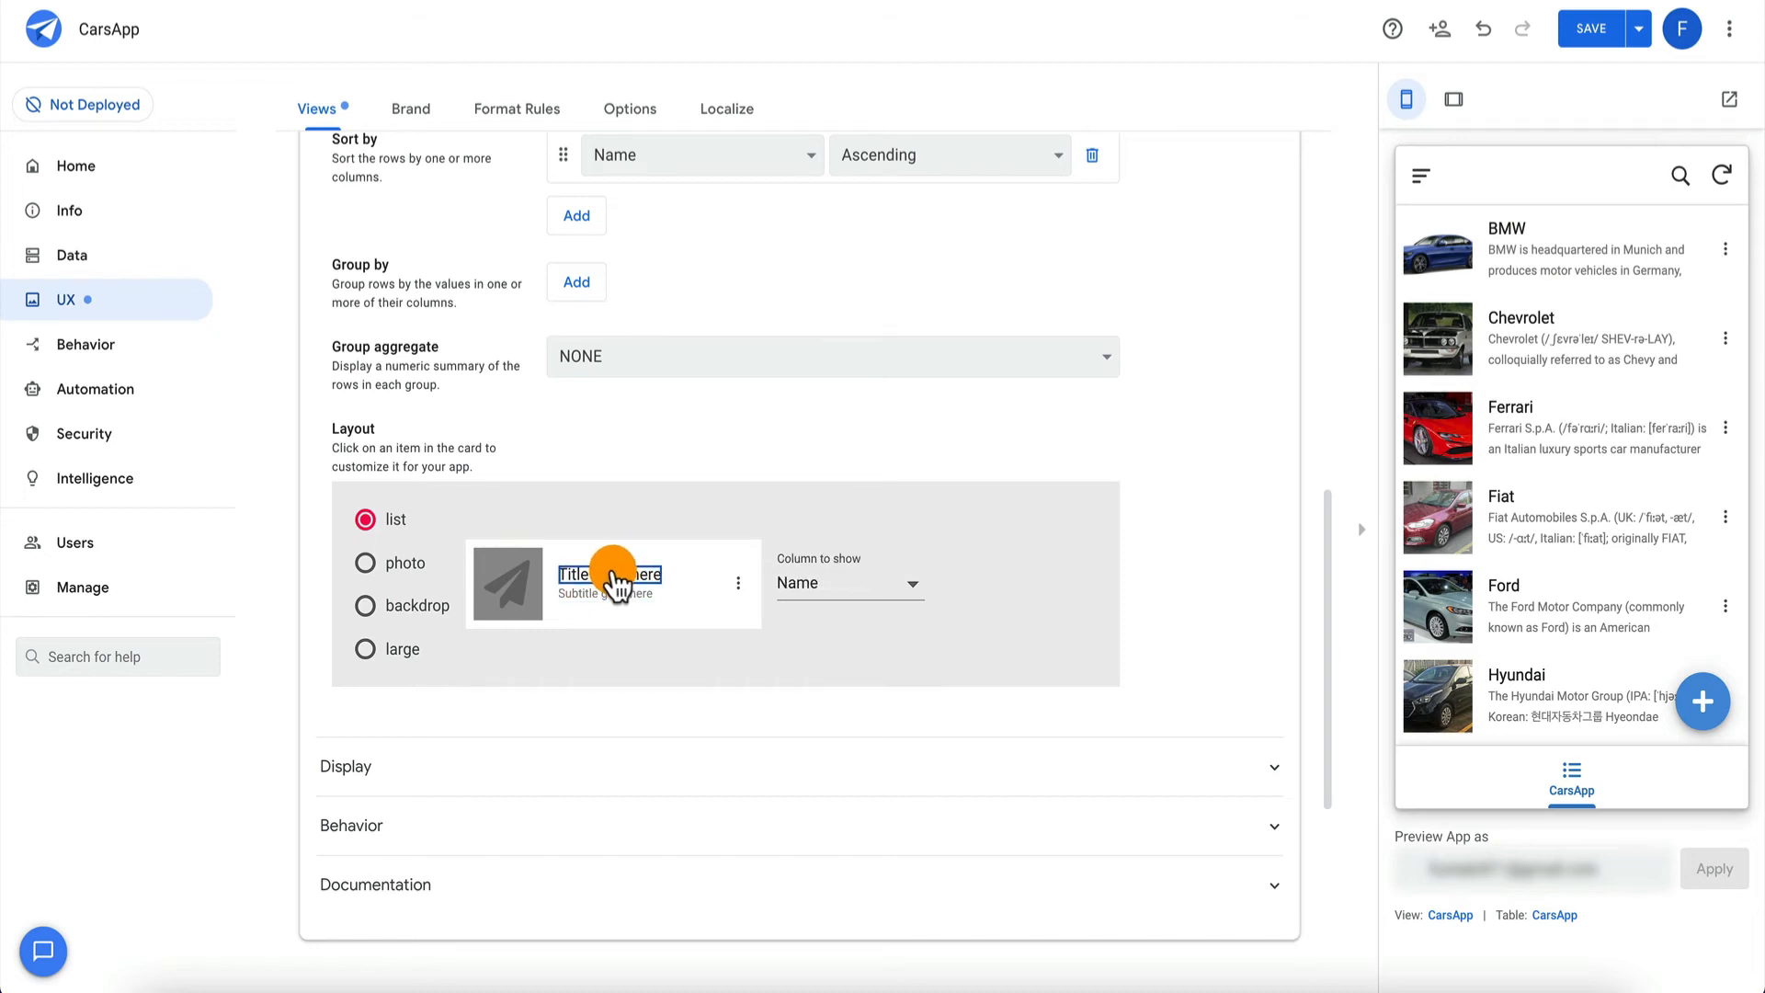
Try Description as the column shown in the list card's title and set it back to Name.
click(840, 586)
click(832, 618)
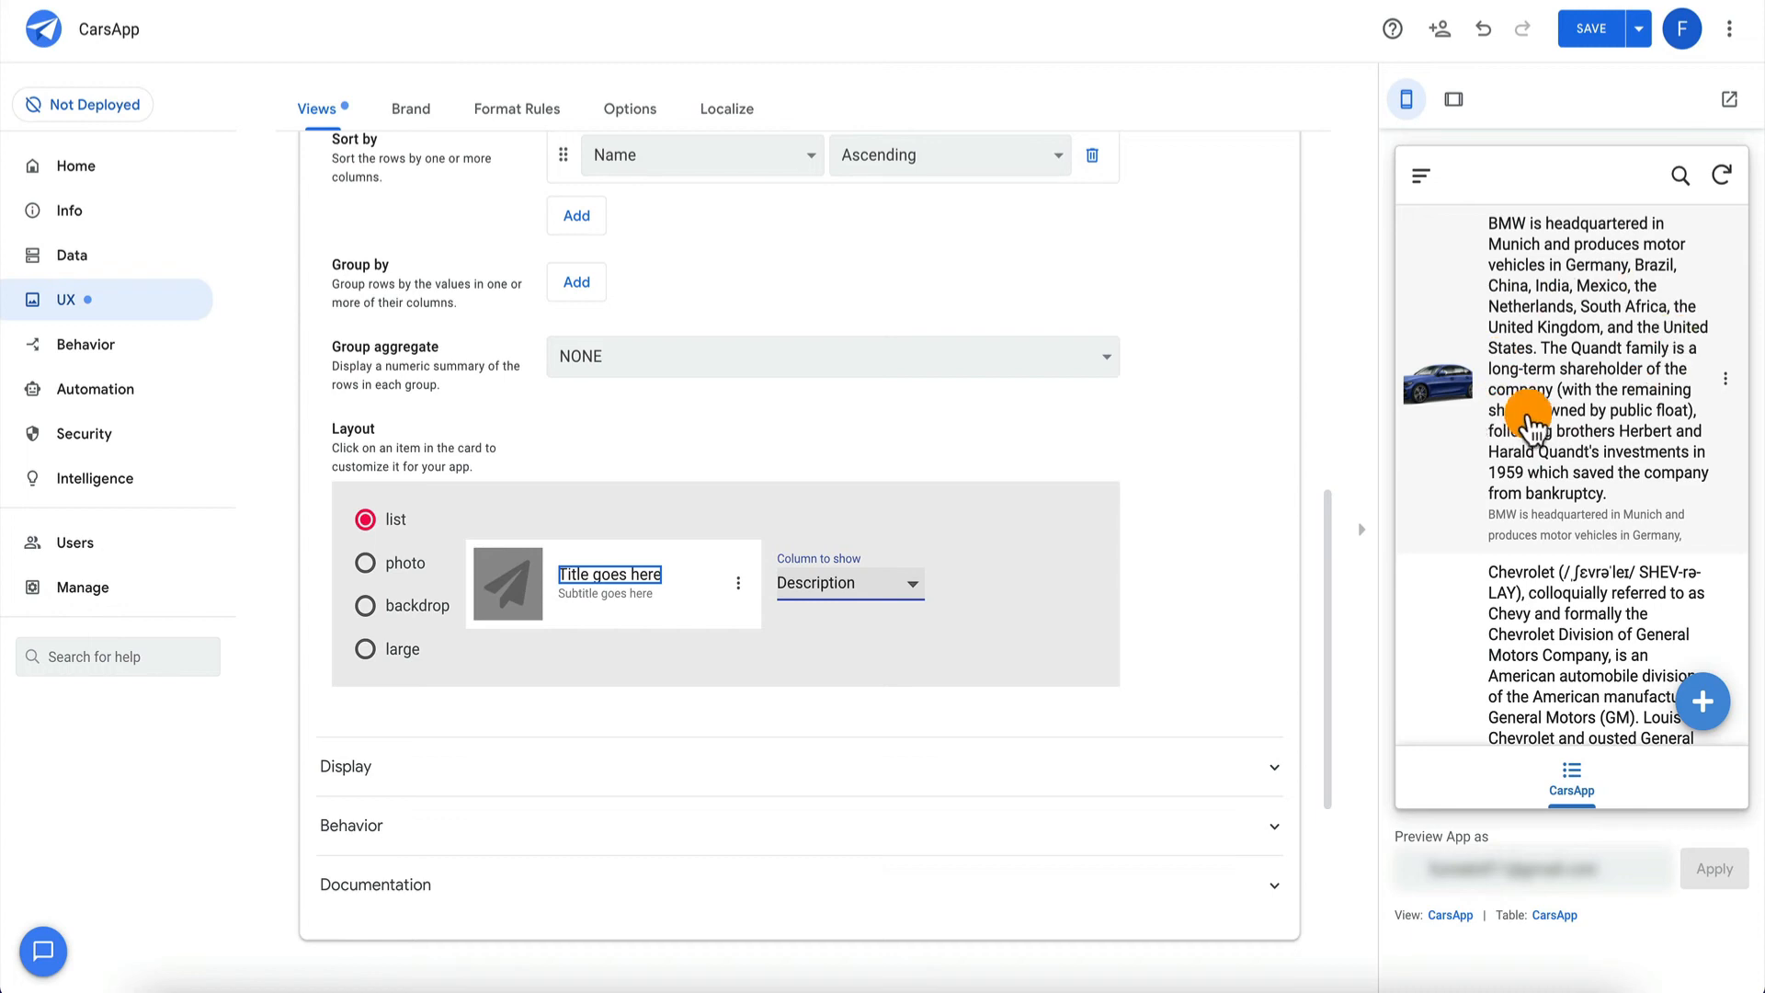
click(828, 588)
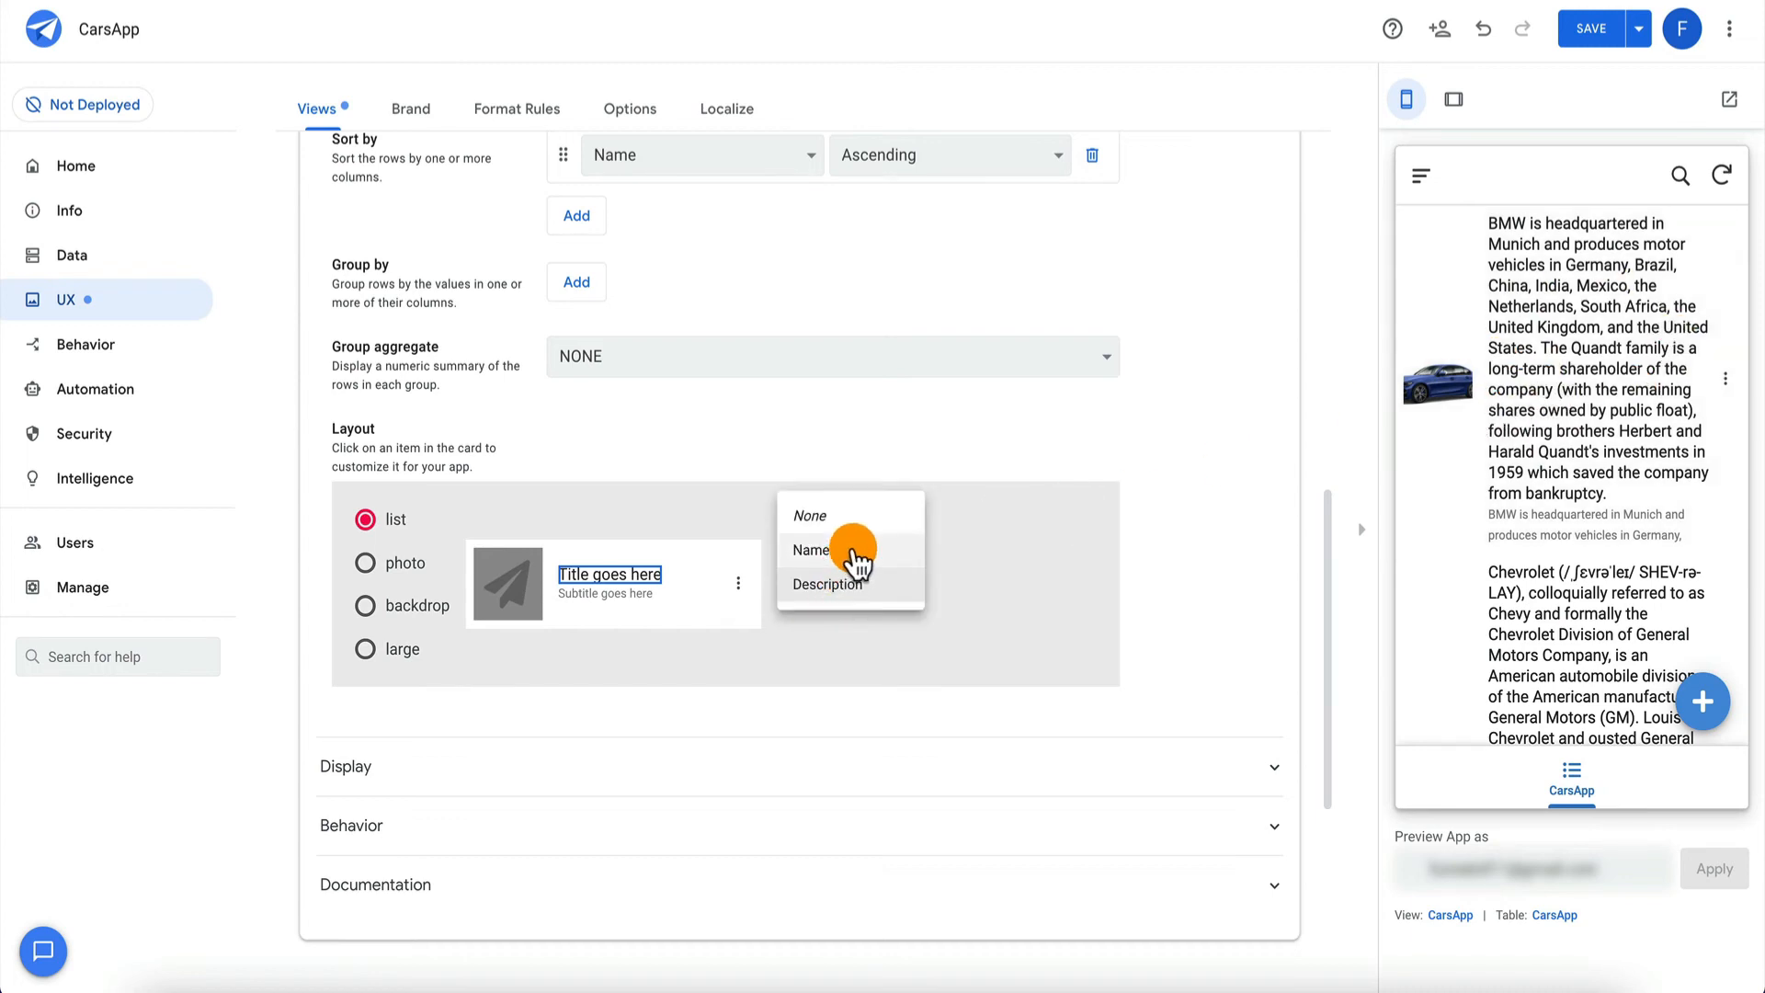
click(841, 548)
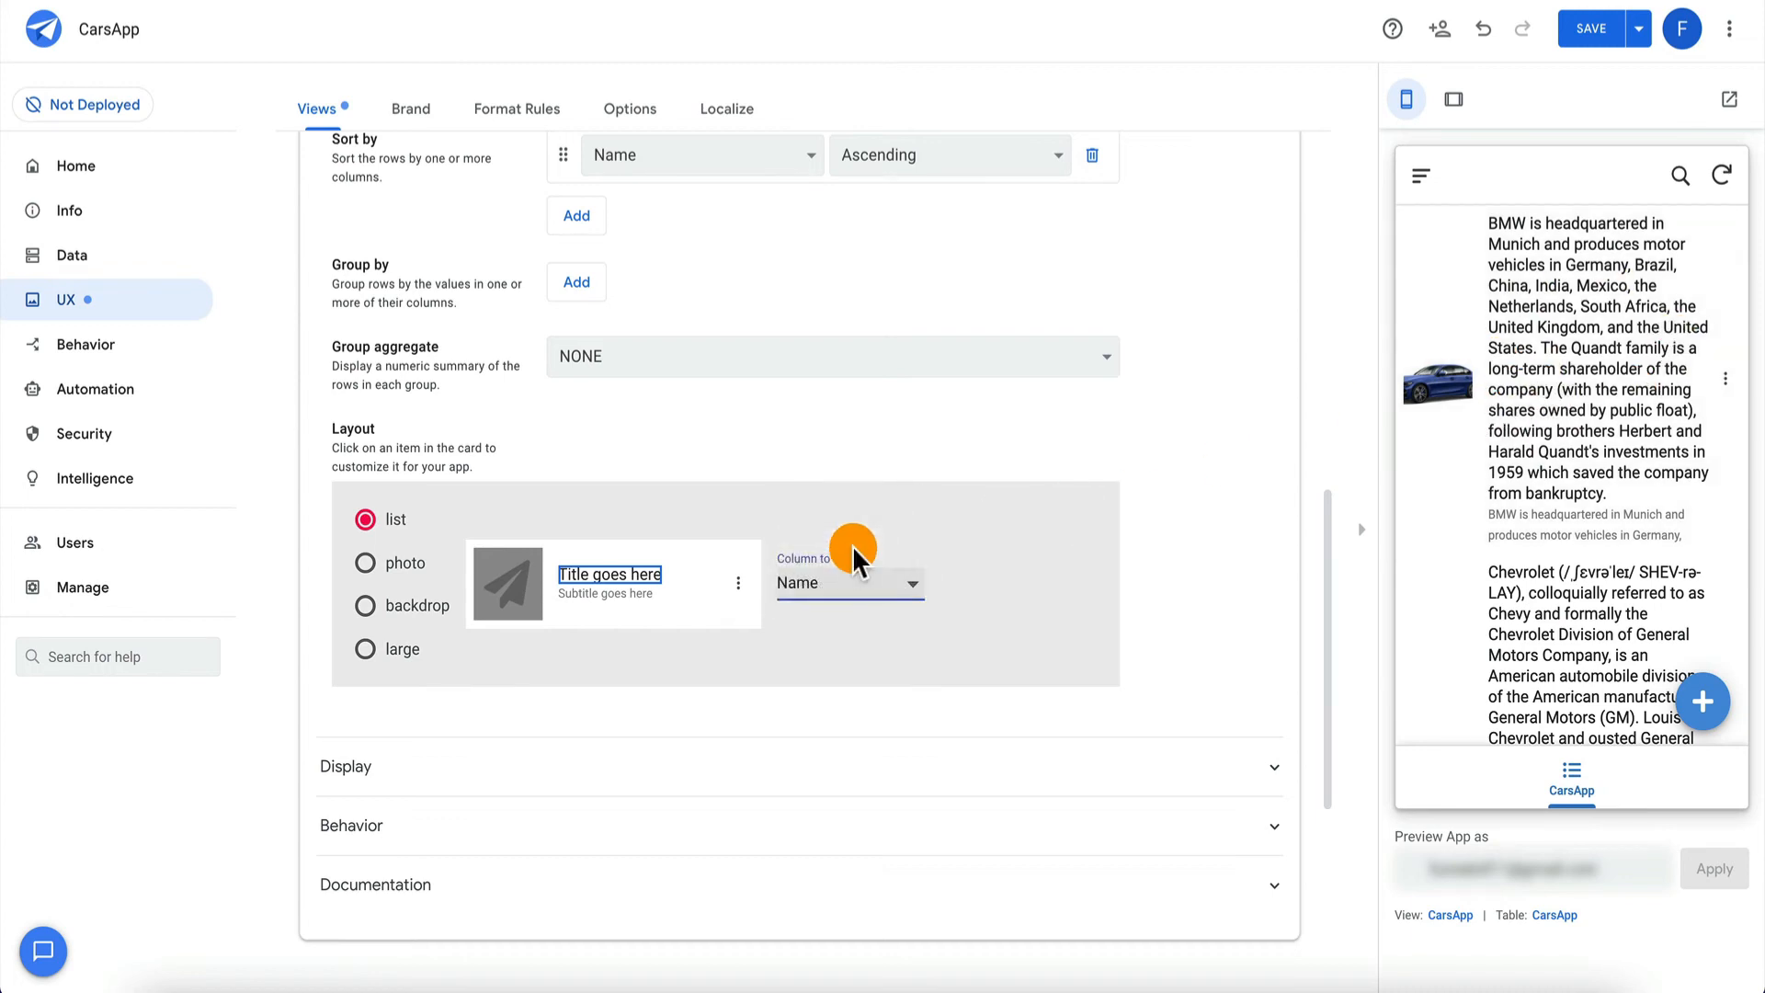
Try None as the column shown in the list card's subtitle and set it back to Description.
click(607, 593)
click(846, 595)
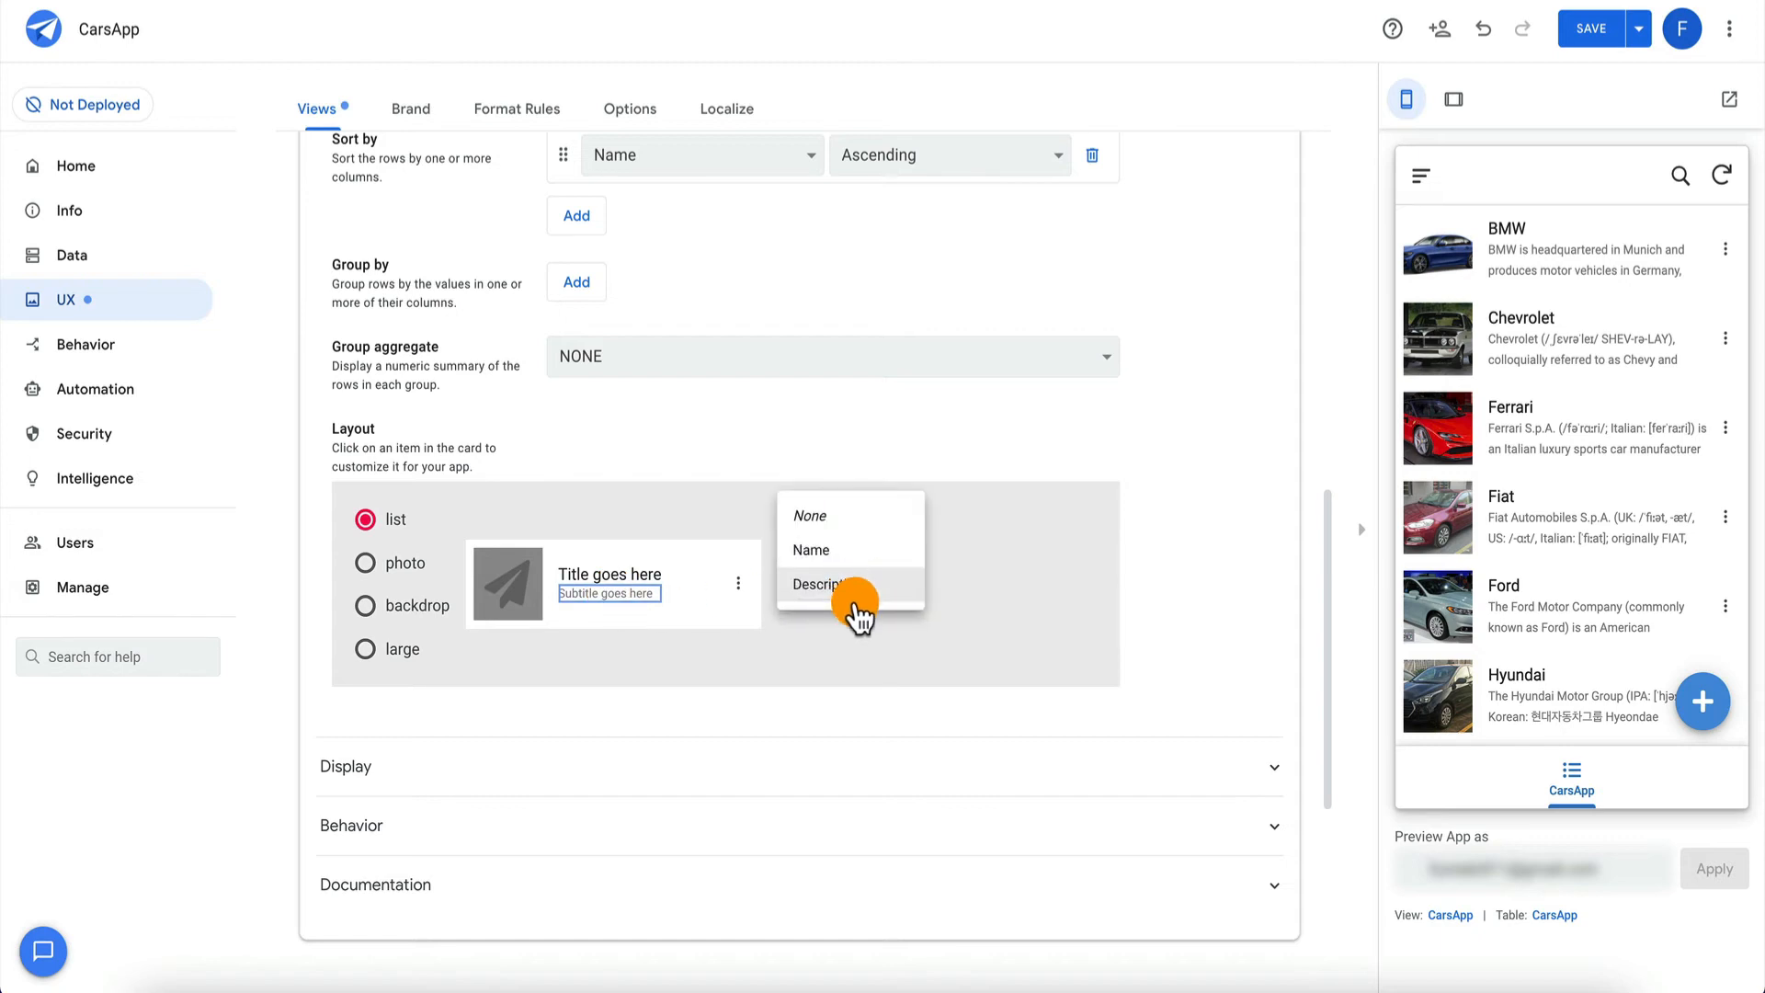
click(878, 521)
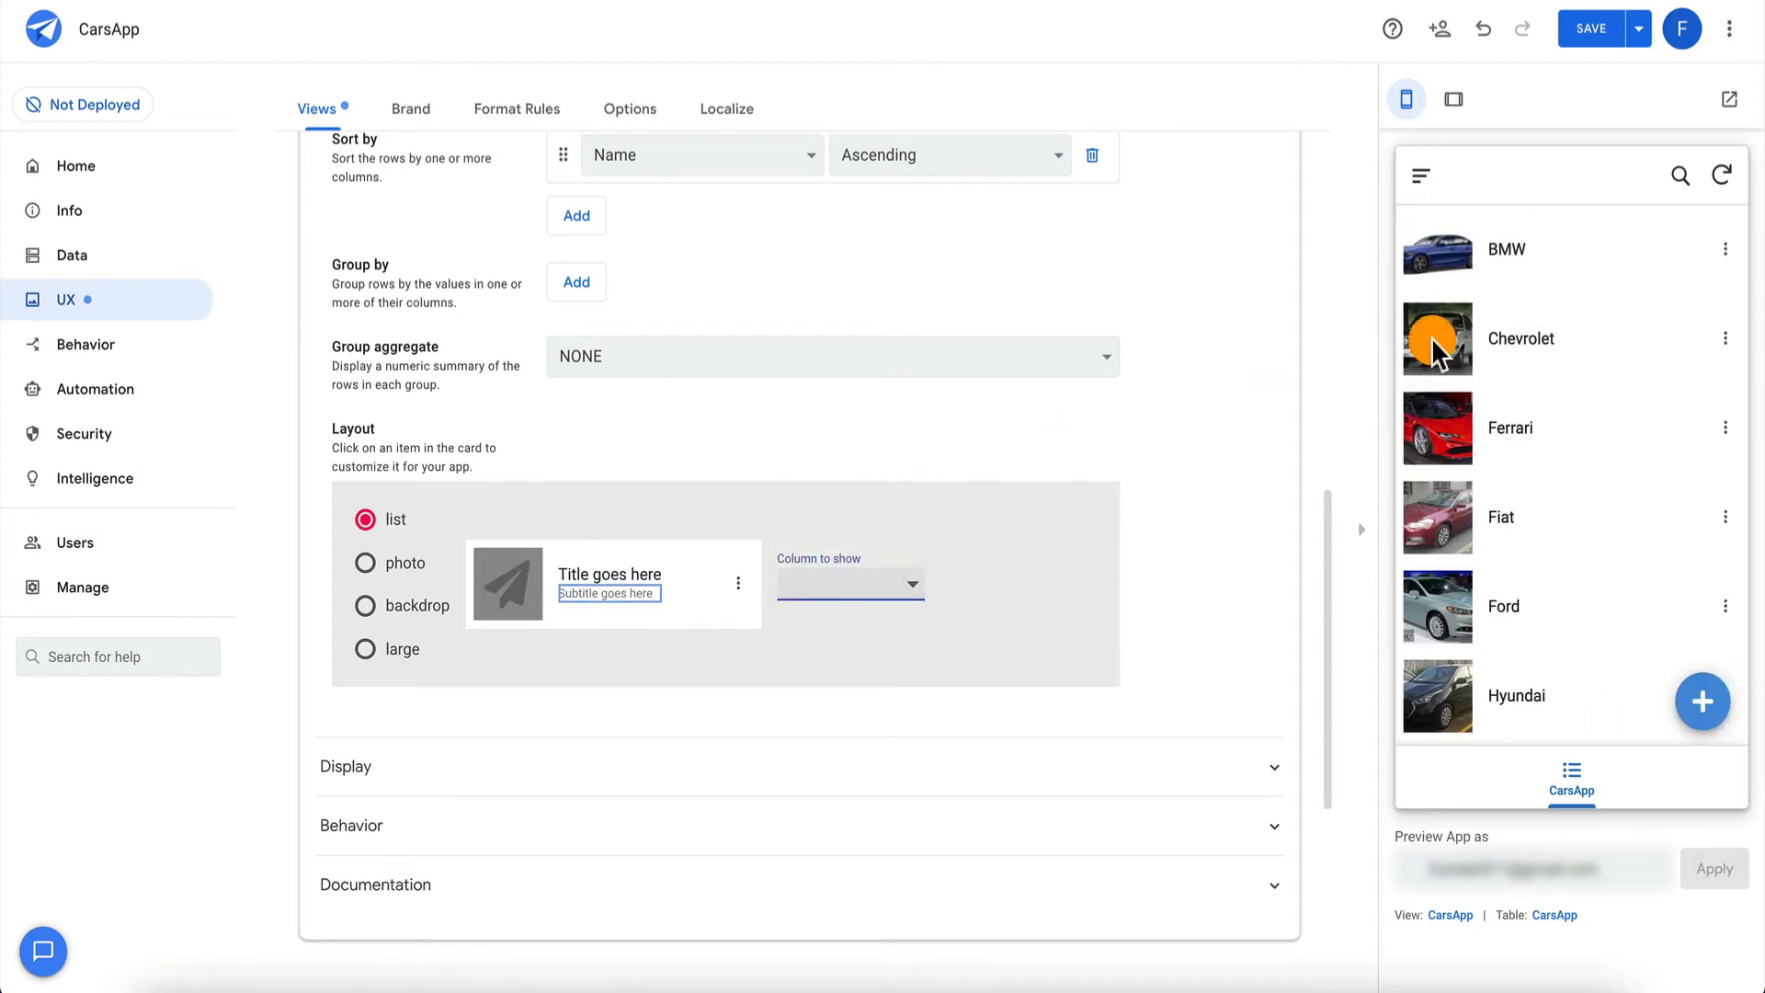
click(867, 589)
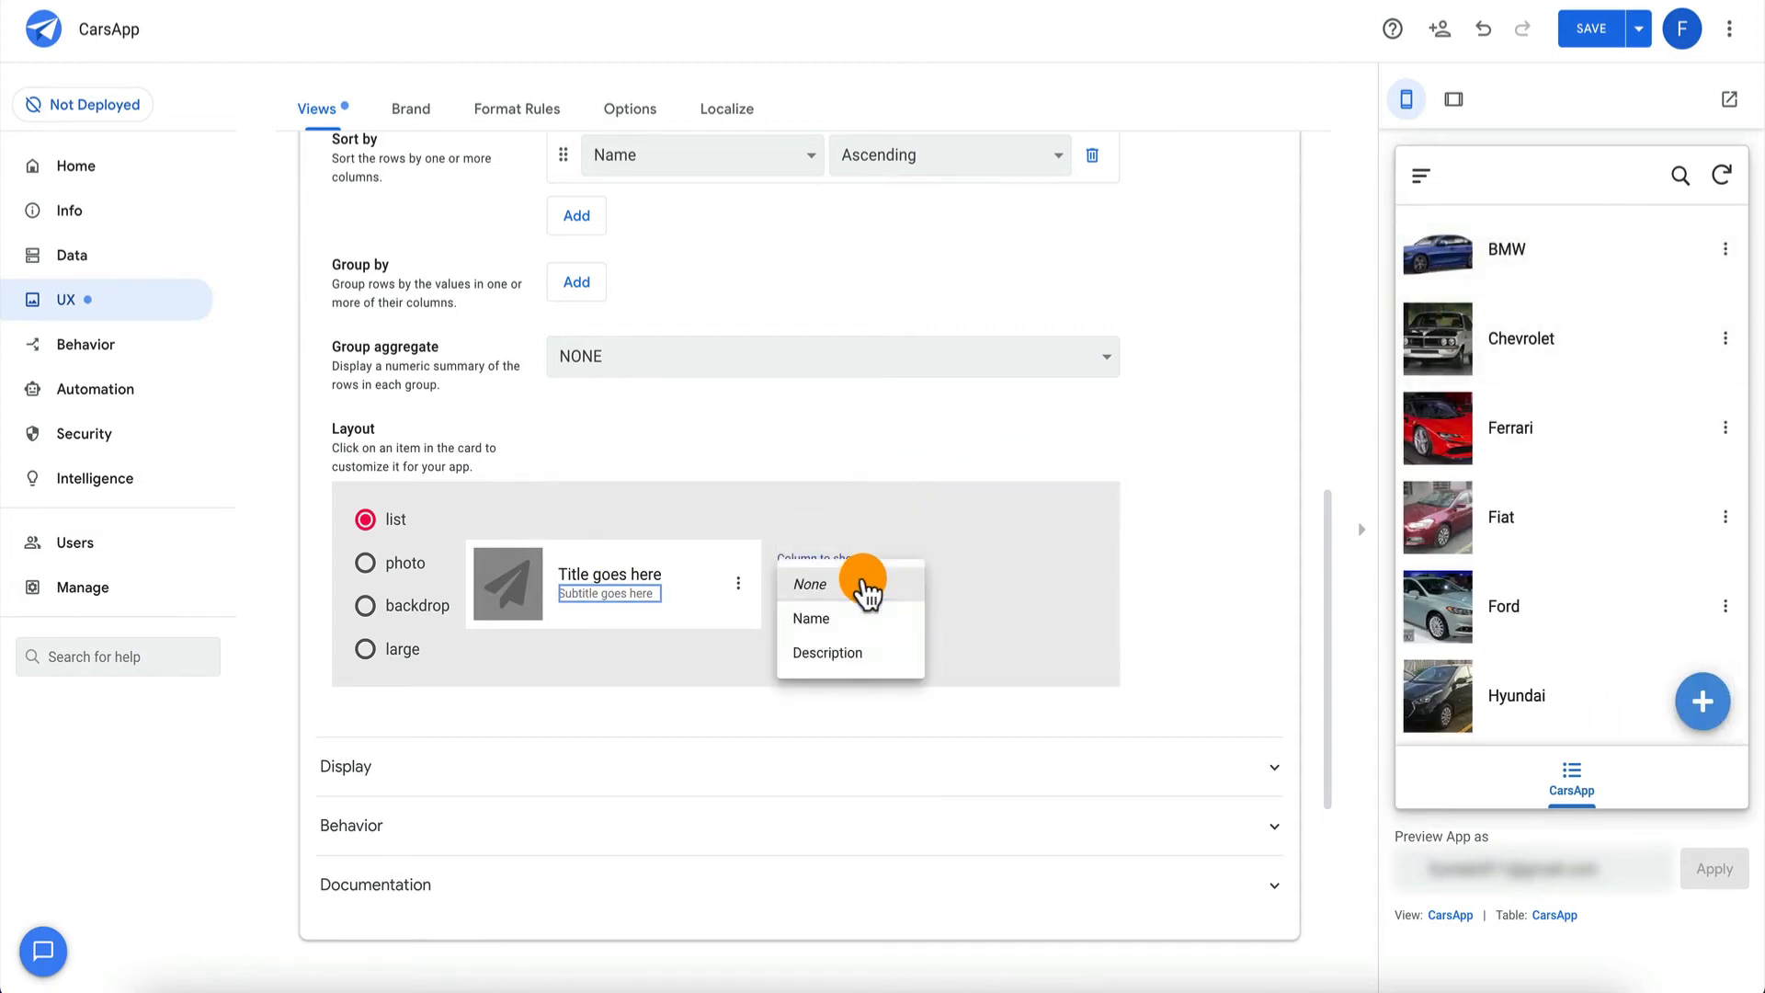
click(850, 650)
Set the CarsApp card layout to backdrop and browse the cars in the preview.
click(453, 604)
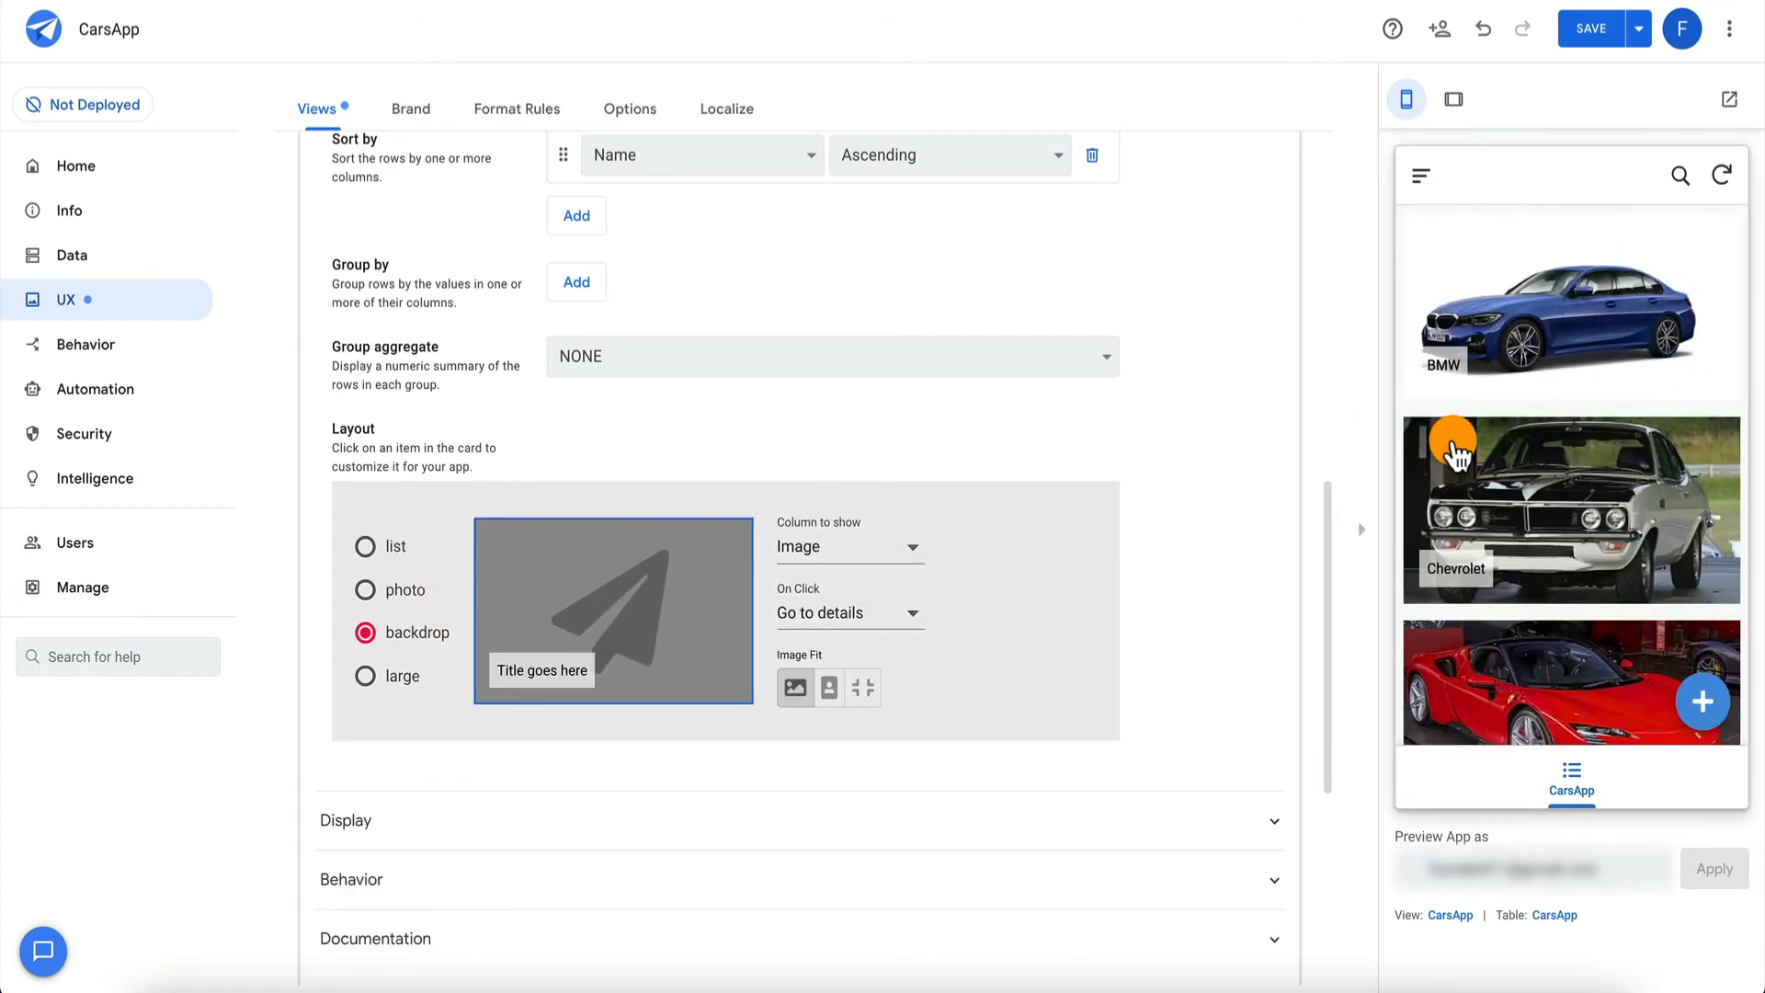
scroll(1451, 440, down, 3)
scroll(1455, 449, up, 3)
Check the backdrop card's title column, try other image fit options for its image and restore the original fit.
click(531, 679)
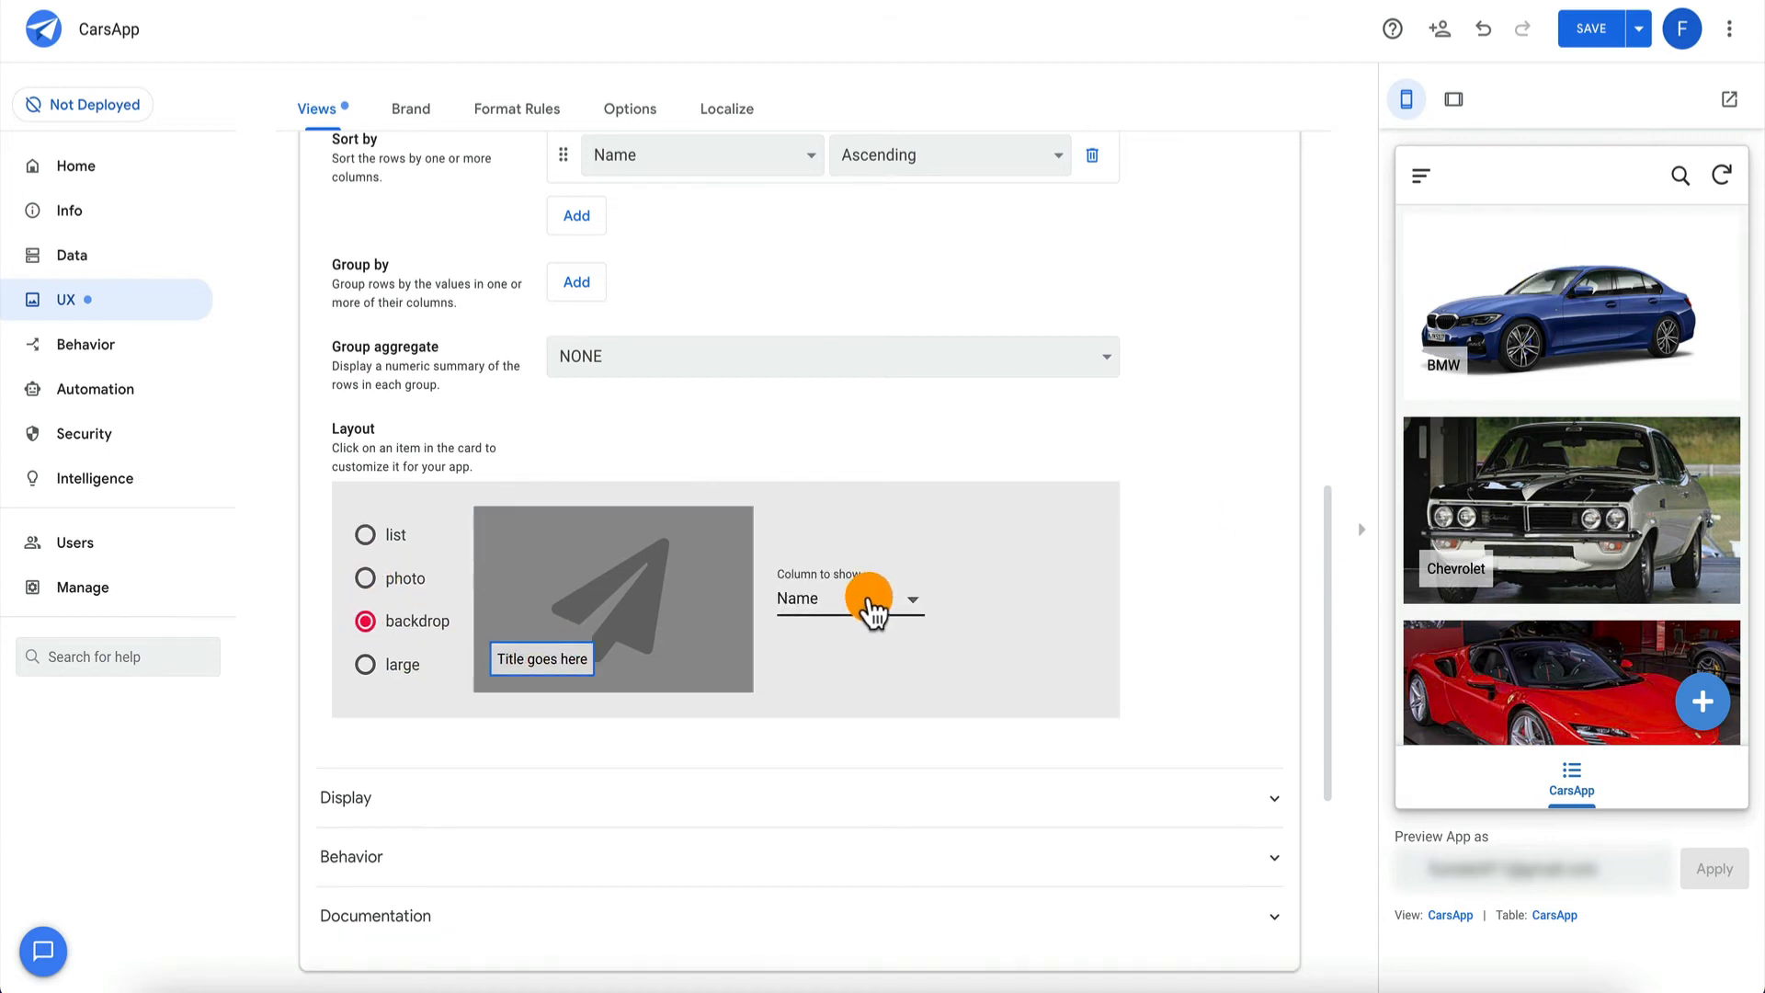
click(674, 559)
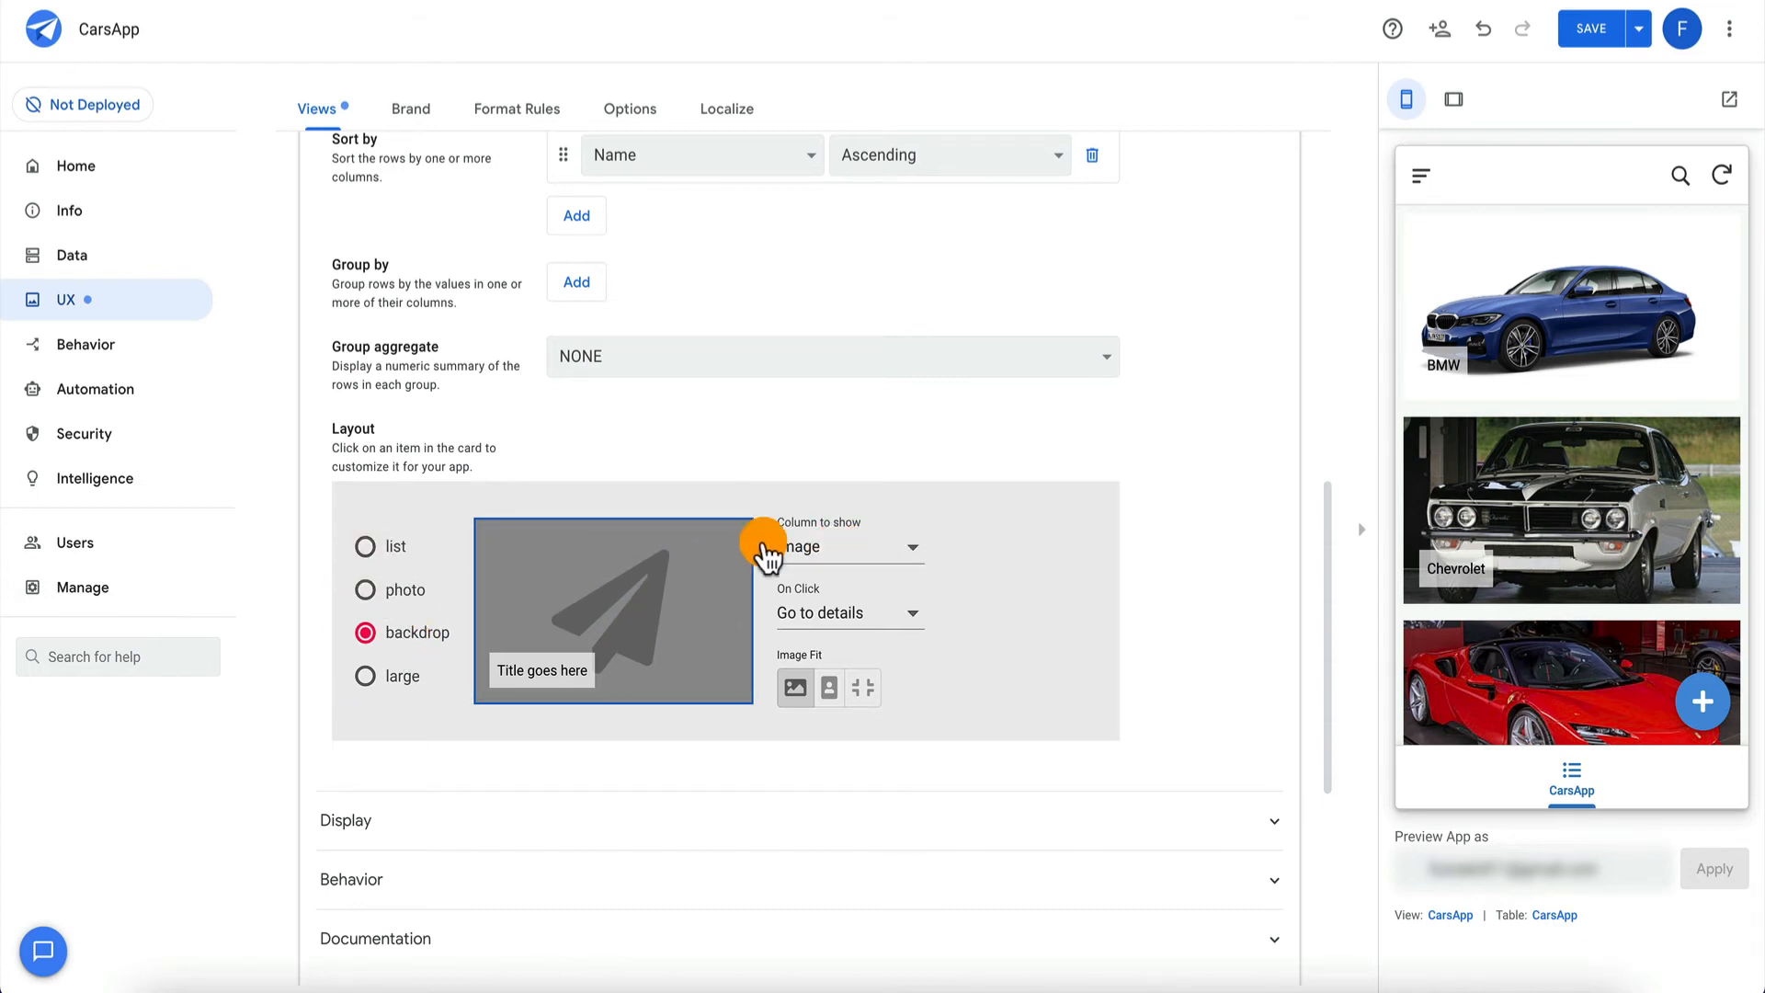
click(836, 704)
click(796, 697)
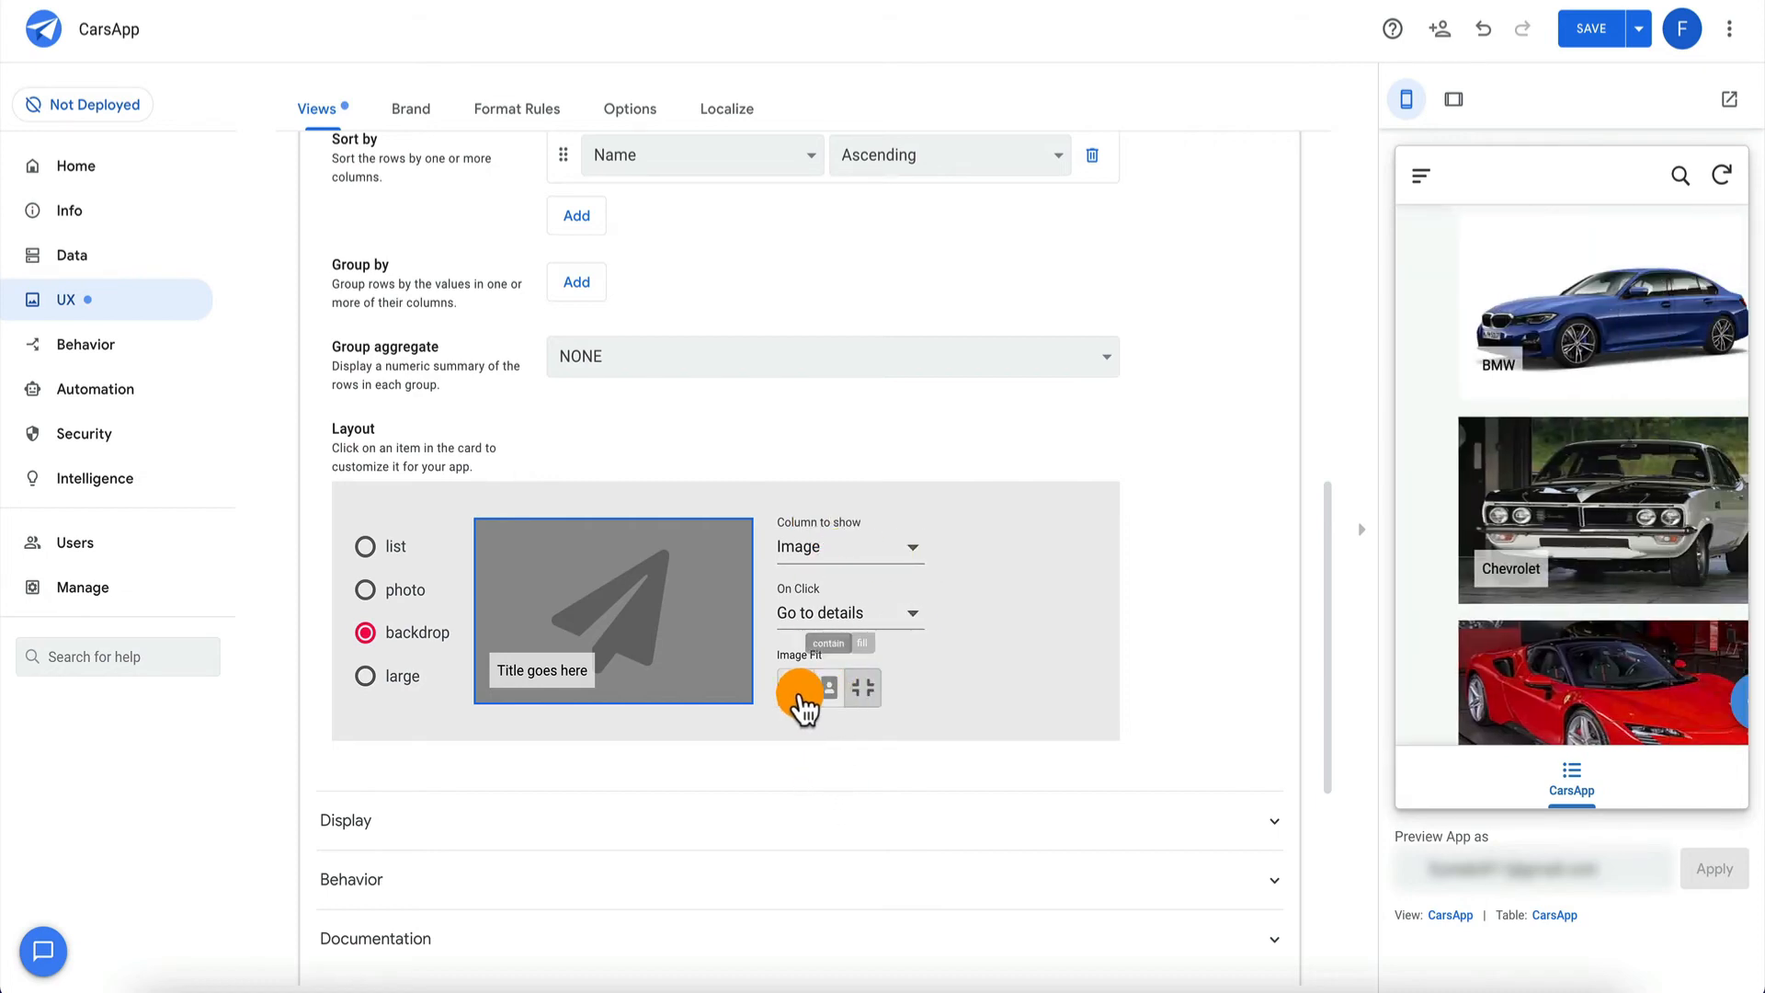
Collapse the CarsApp view's settings and examine the Assistant menu view's settings and its entry in the preview's app menu.
scroll(786, 461, up, 10)
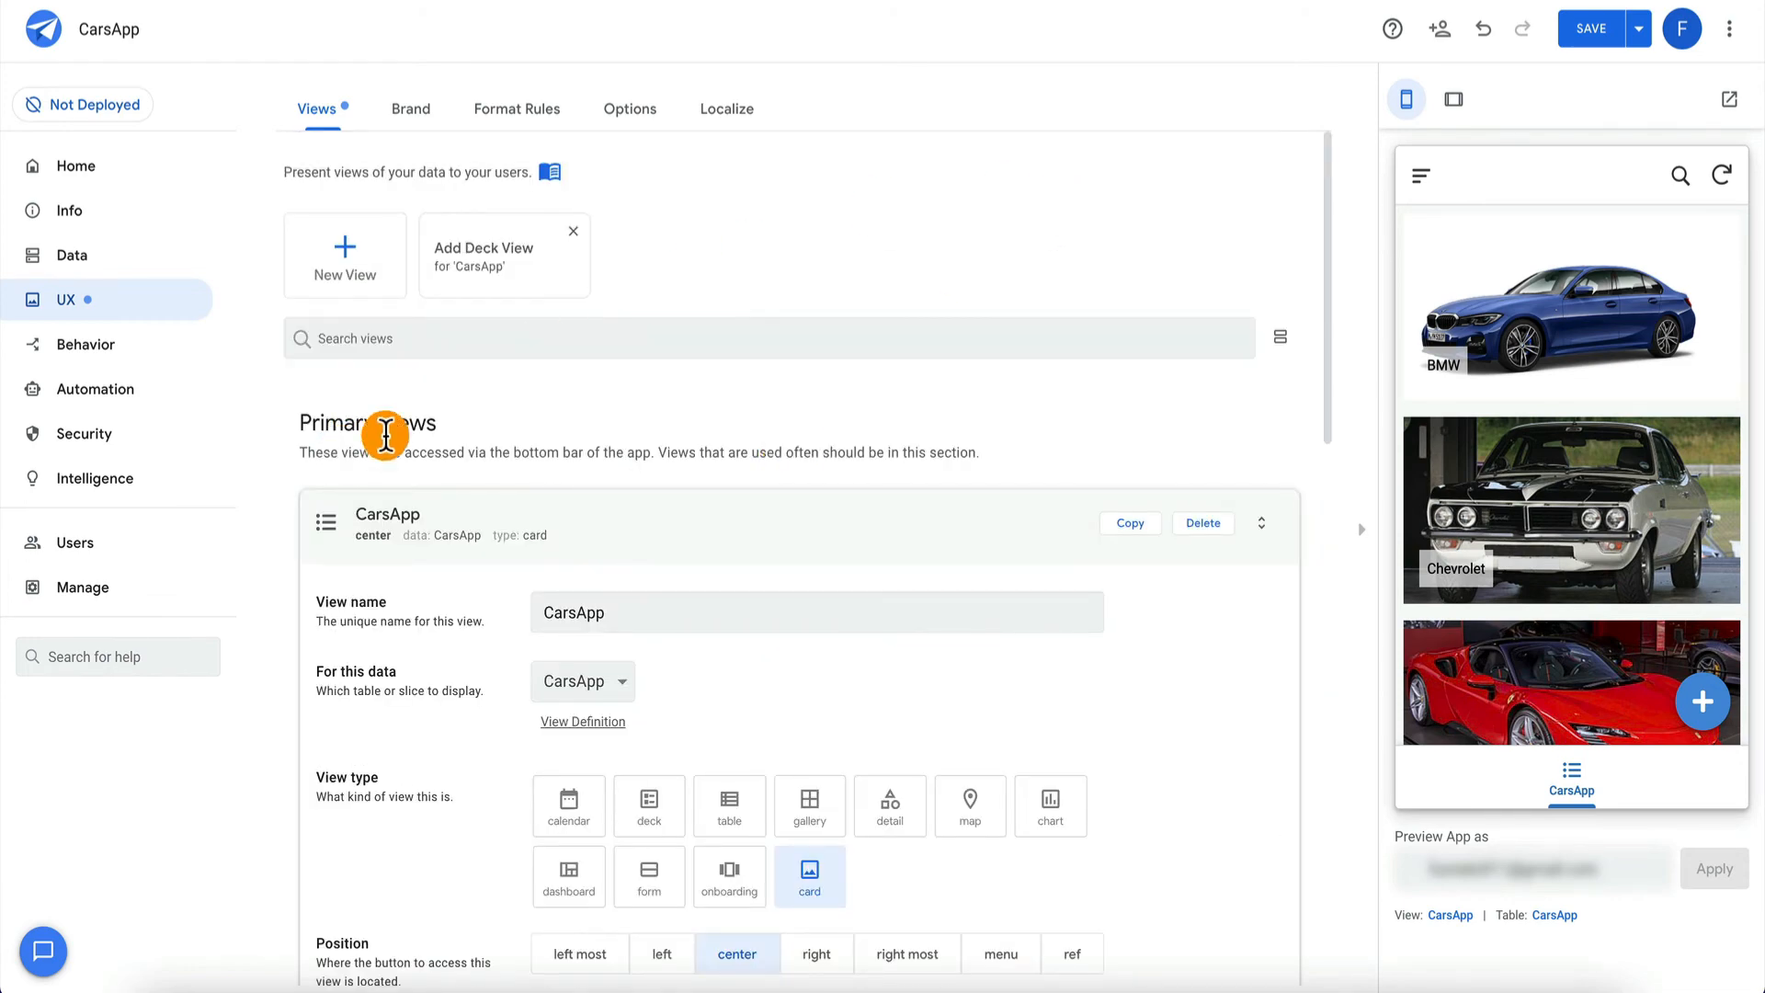
click(967, 552)
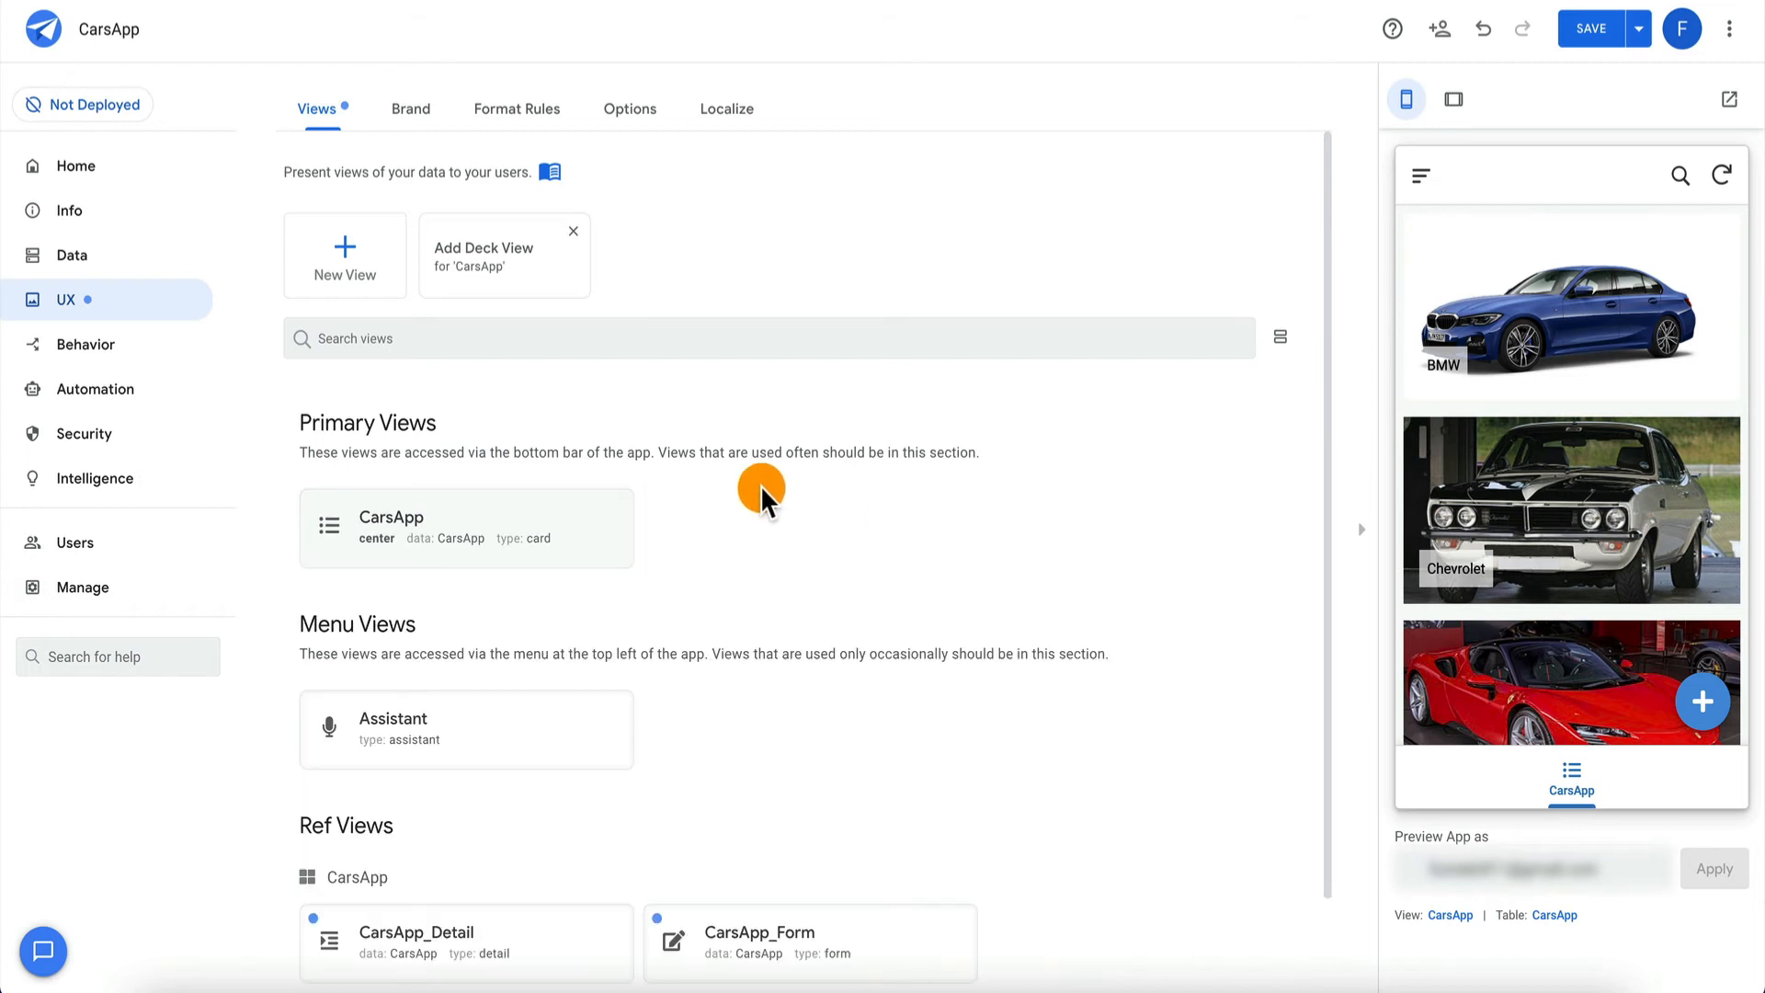
scroll(517, 571, down, 1)
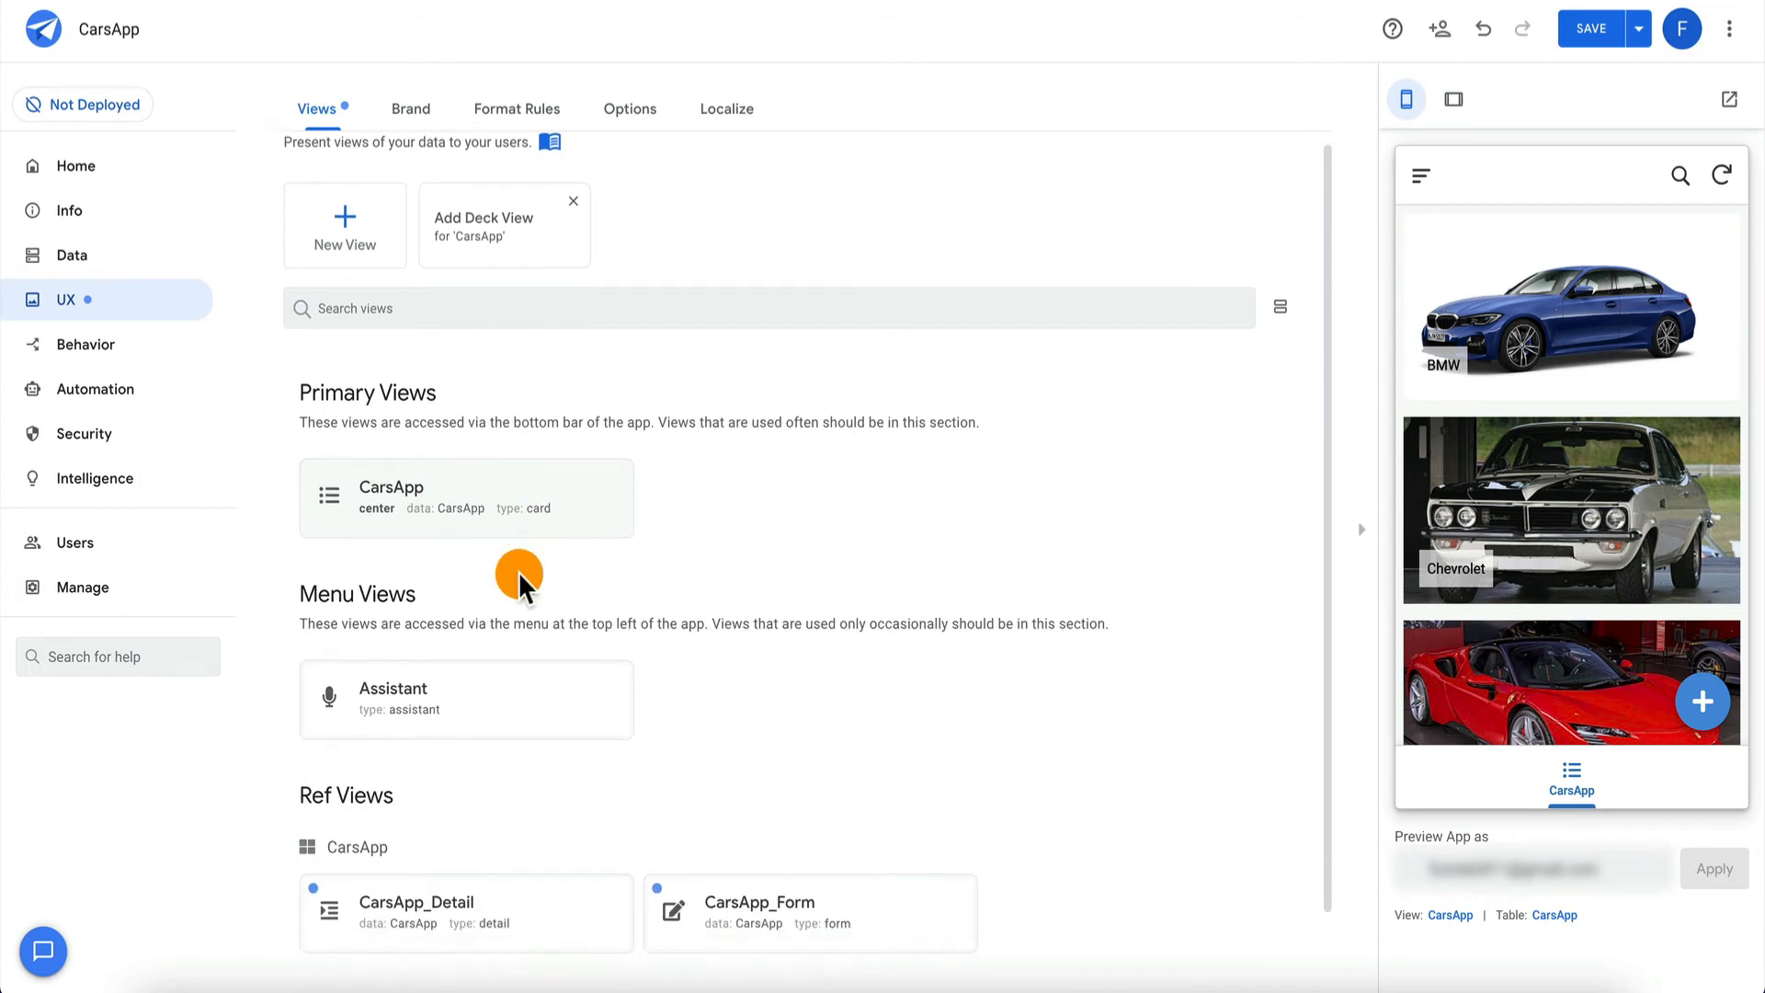
click(472, 631)
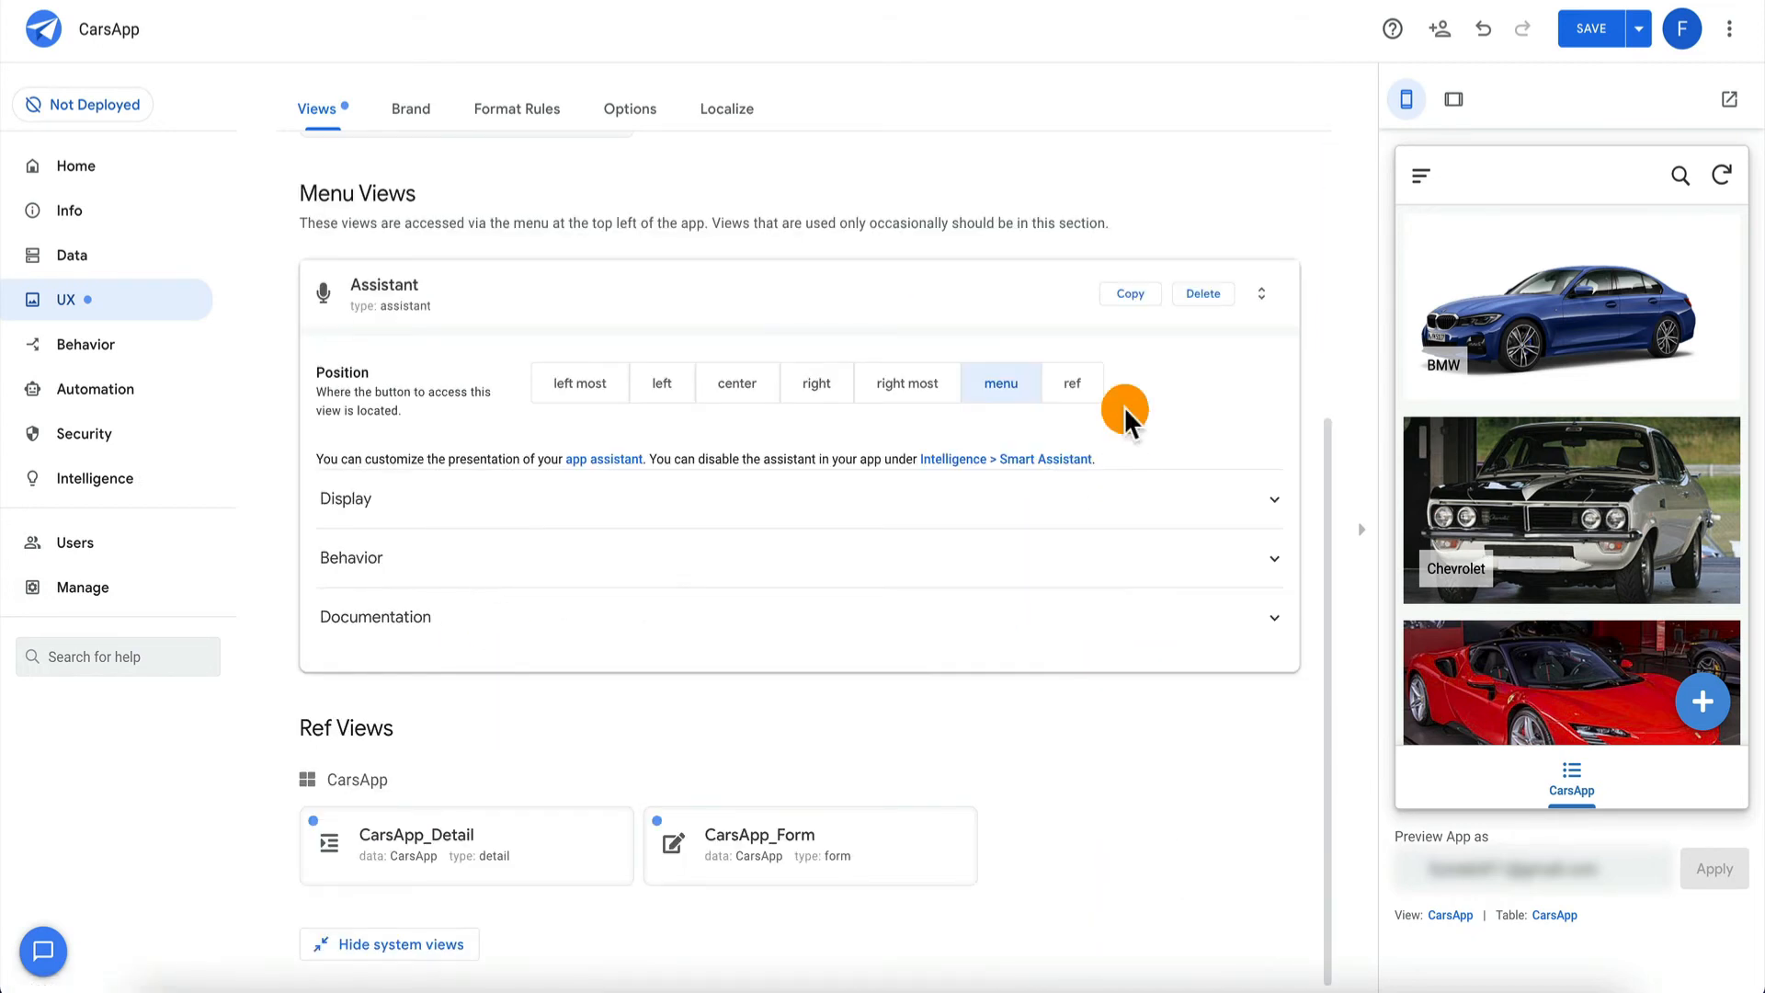
click(590, 290)
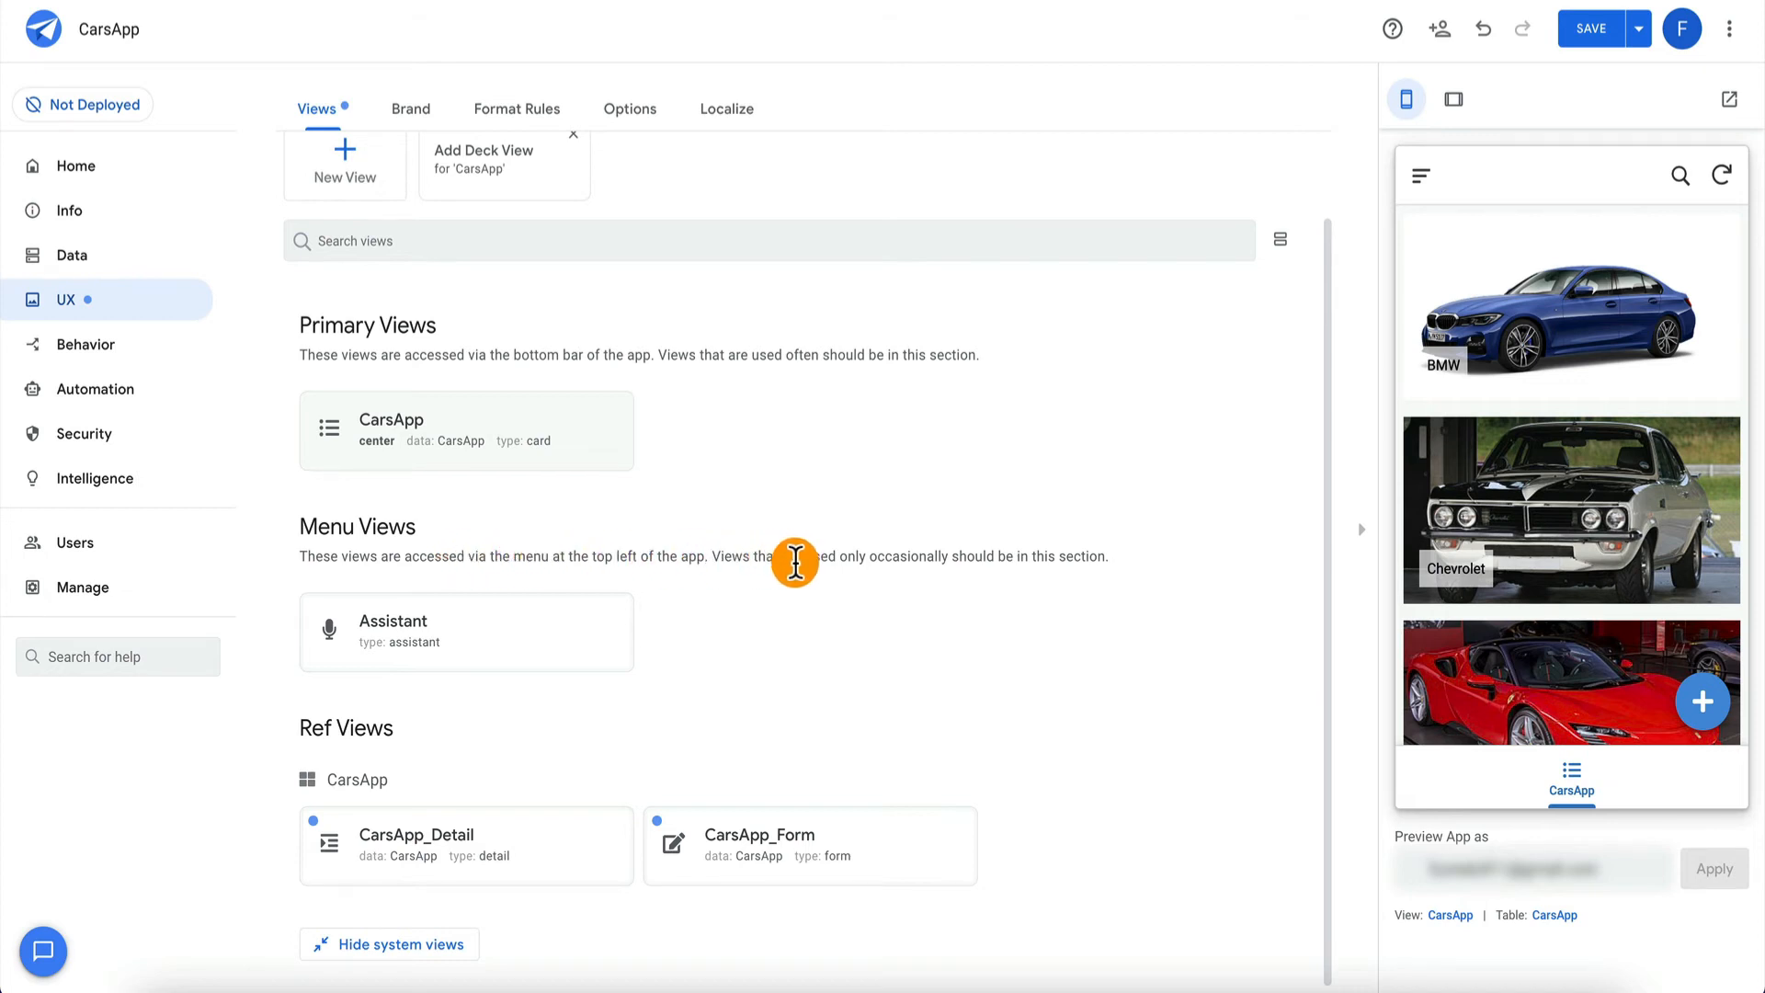
click(1421, 184)
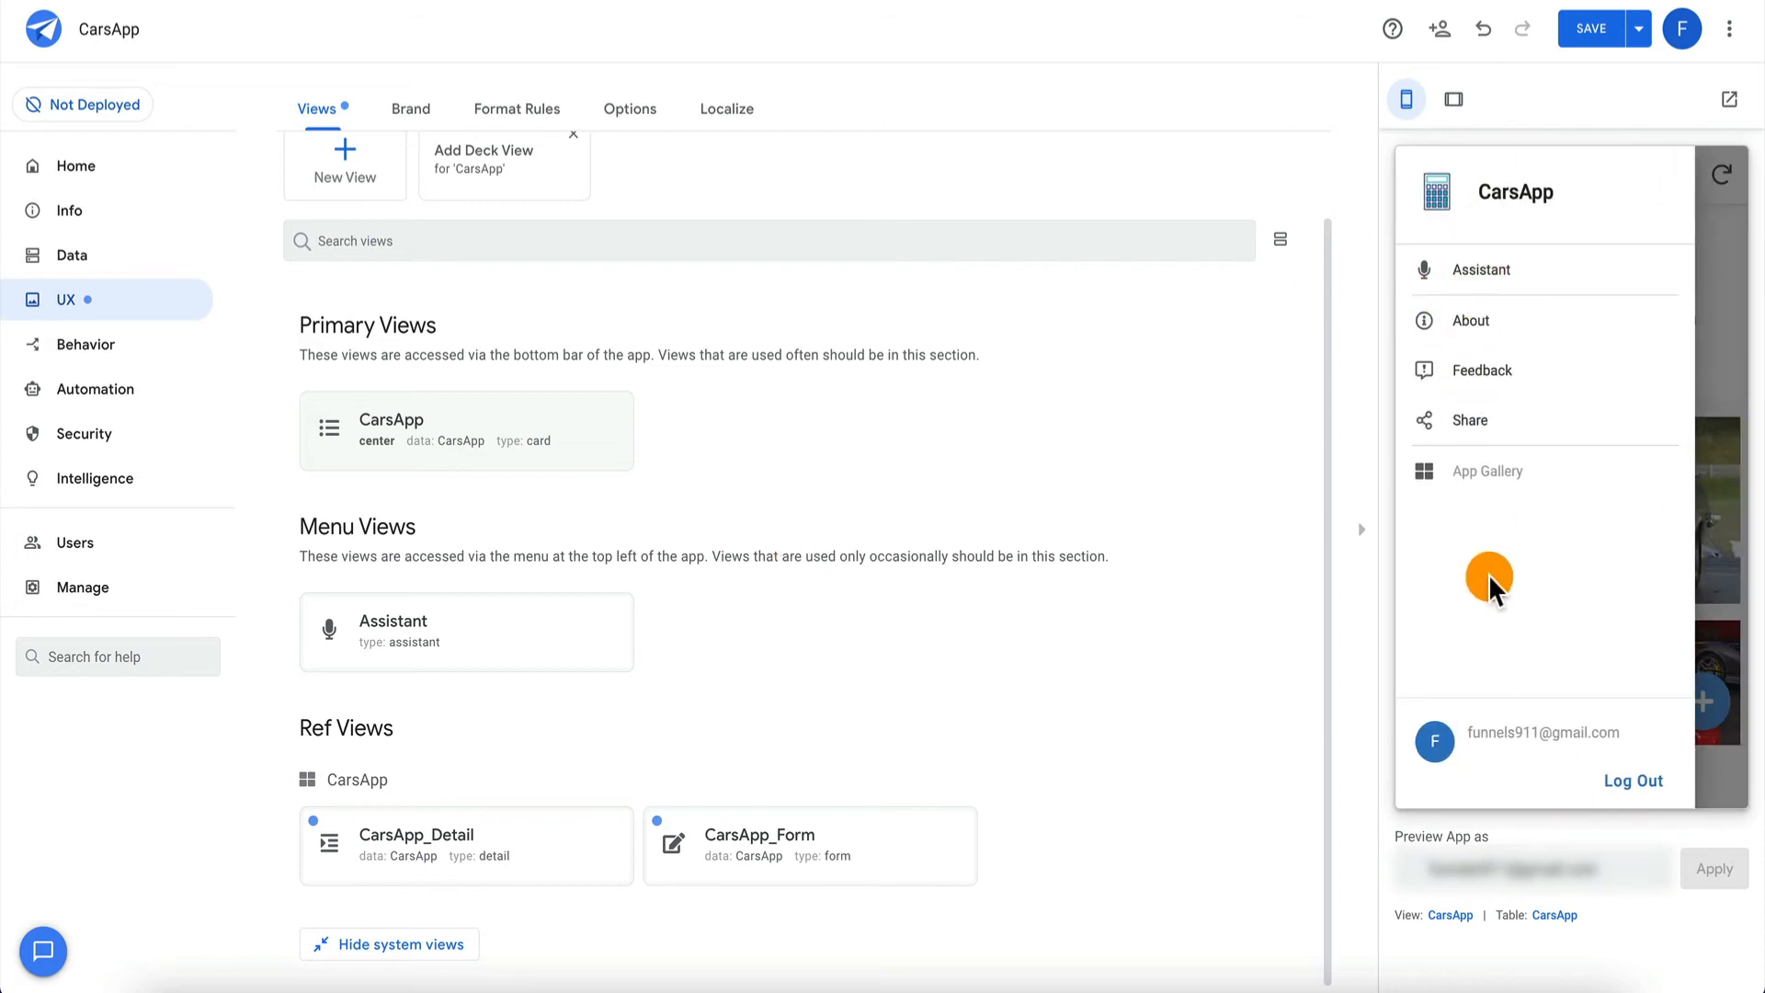
click(1696, 201)
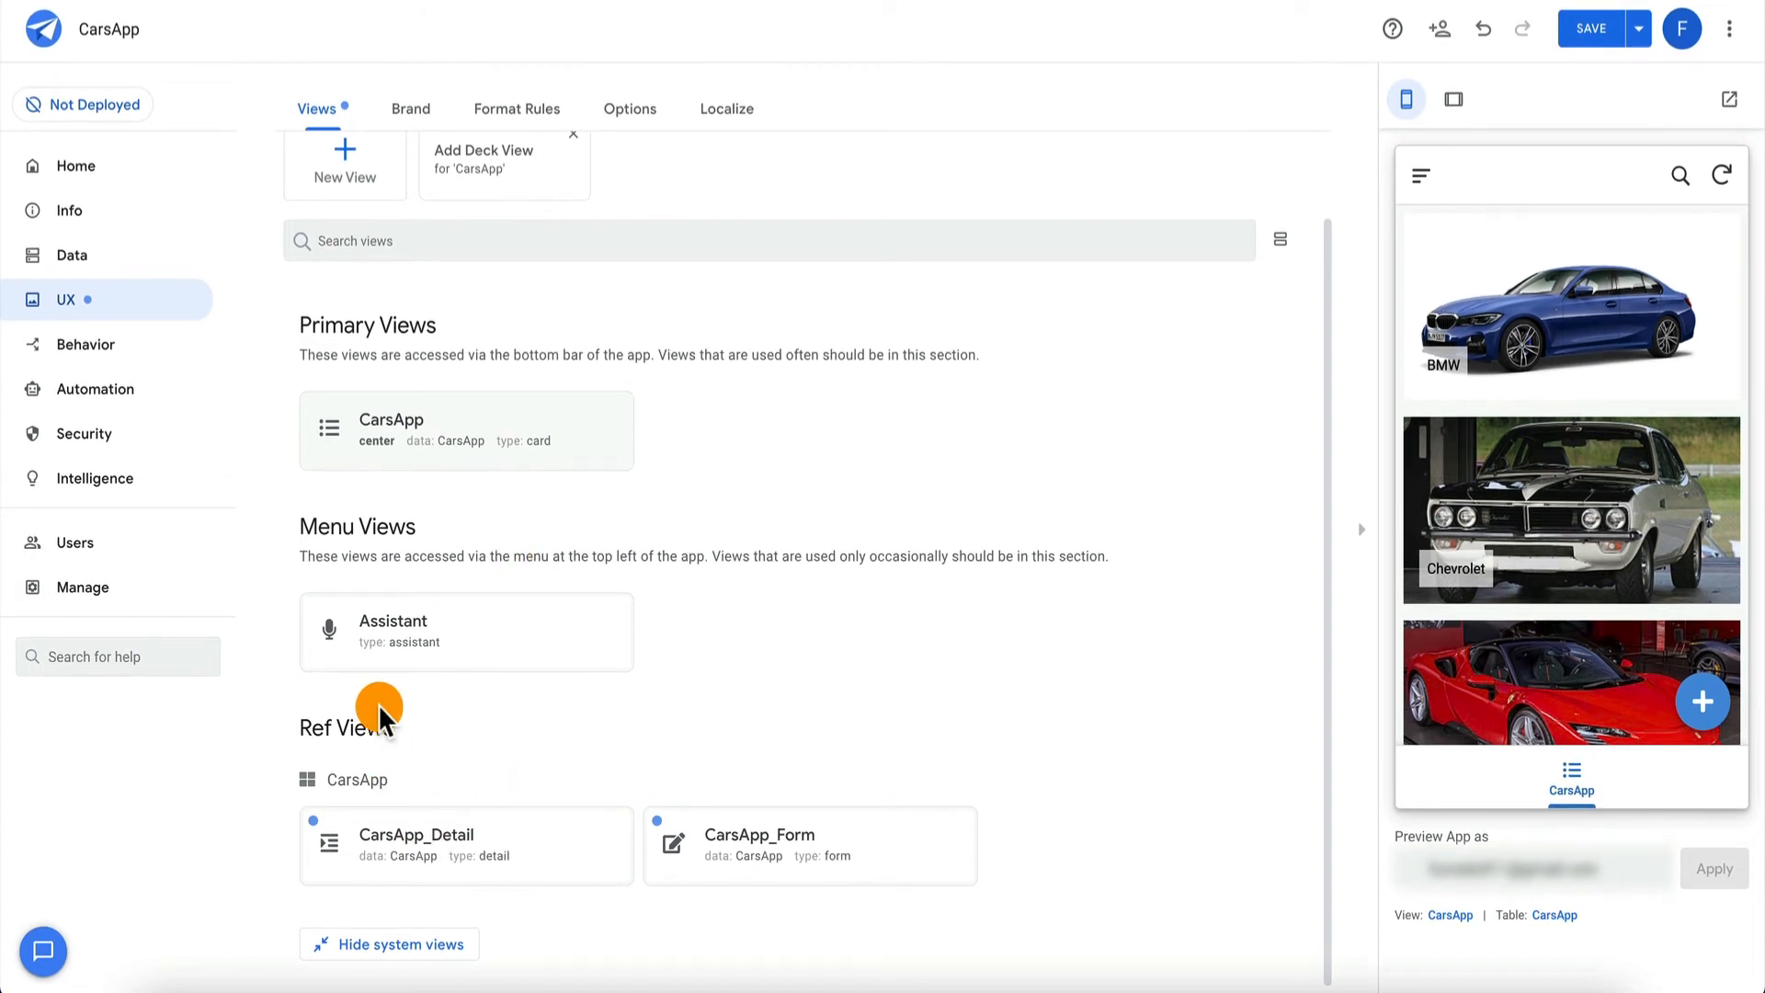
Open the CarsApp_Detail ref view's settings, look over its view options and collapse it again.
click(484, 837)
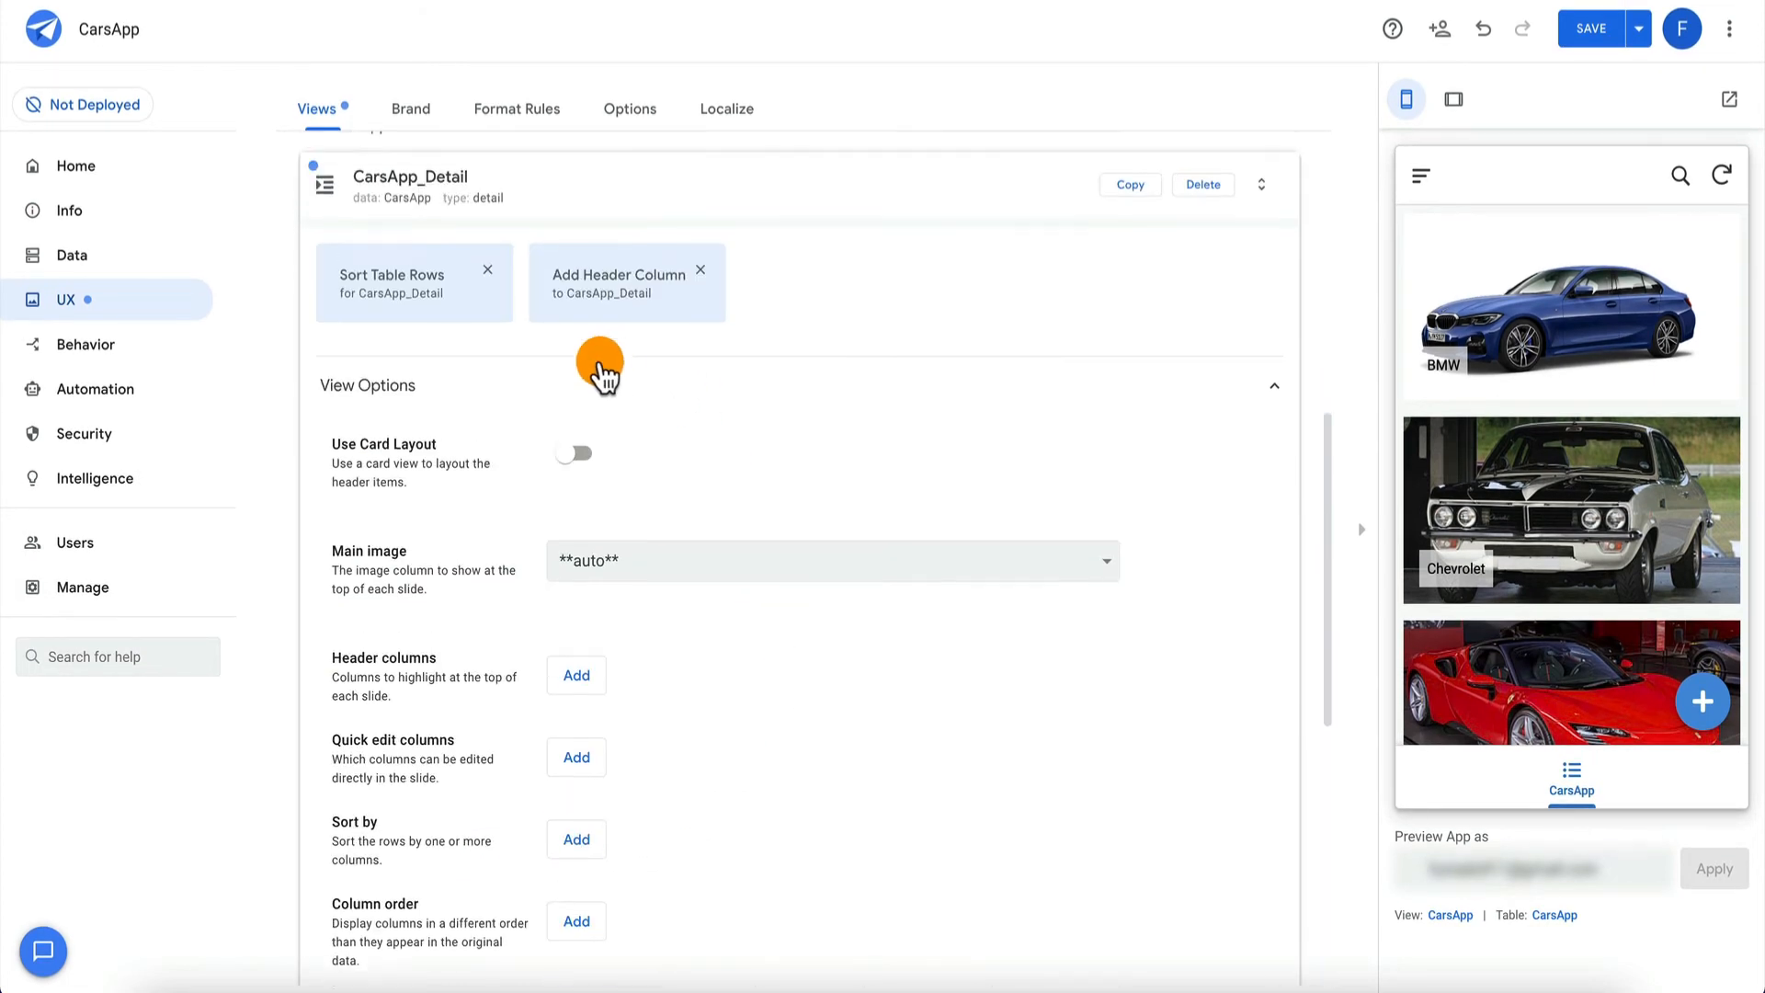
scroll(599, 362, up, 3)
click(564, 390)
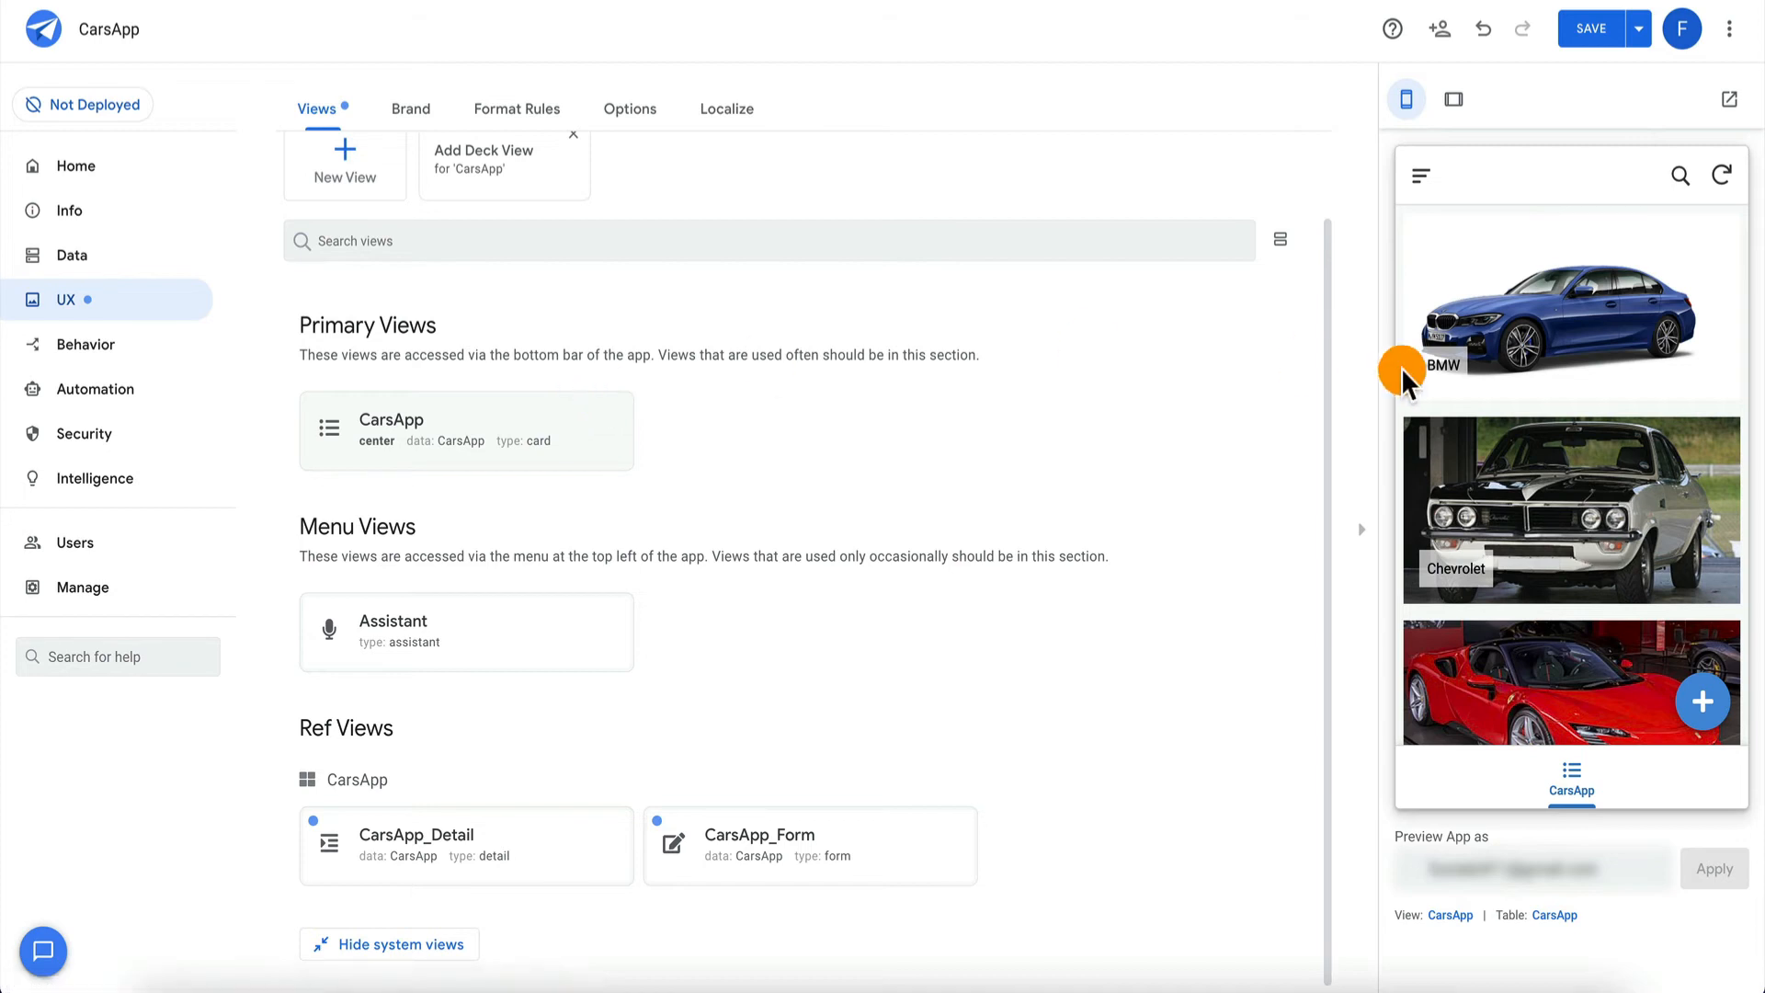
Browse the car list in the preview and look over the BMW and Ferrari detail pages.
click(1550, 322)
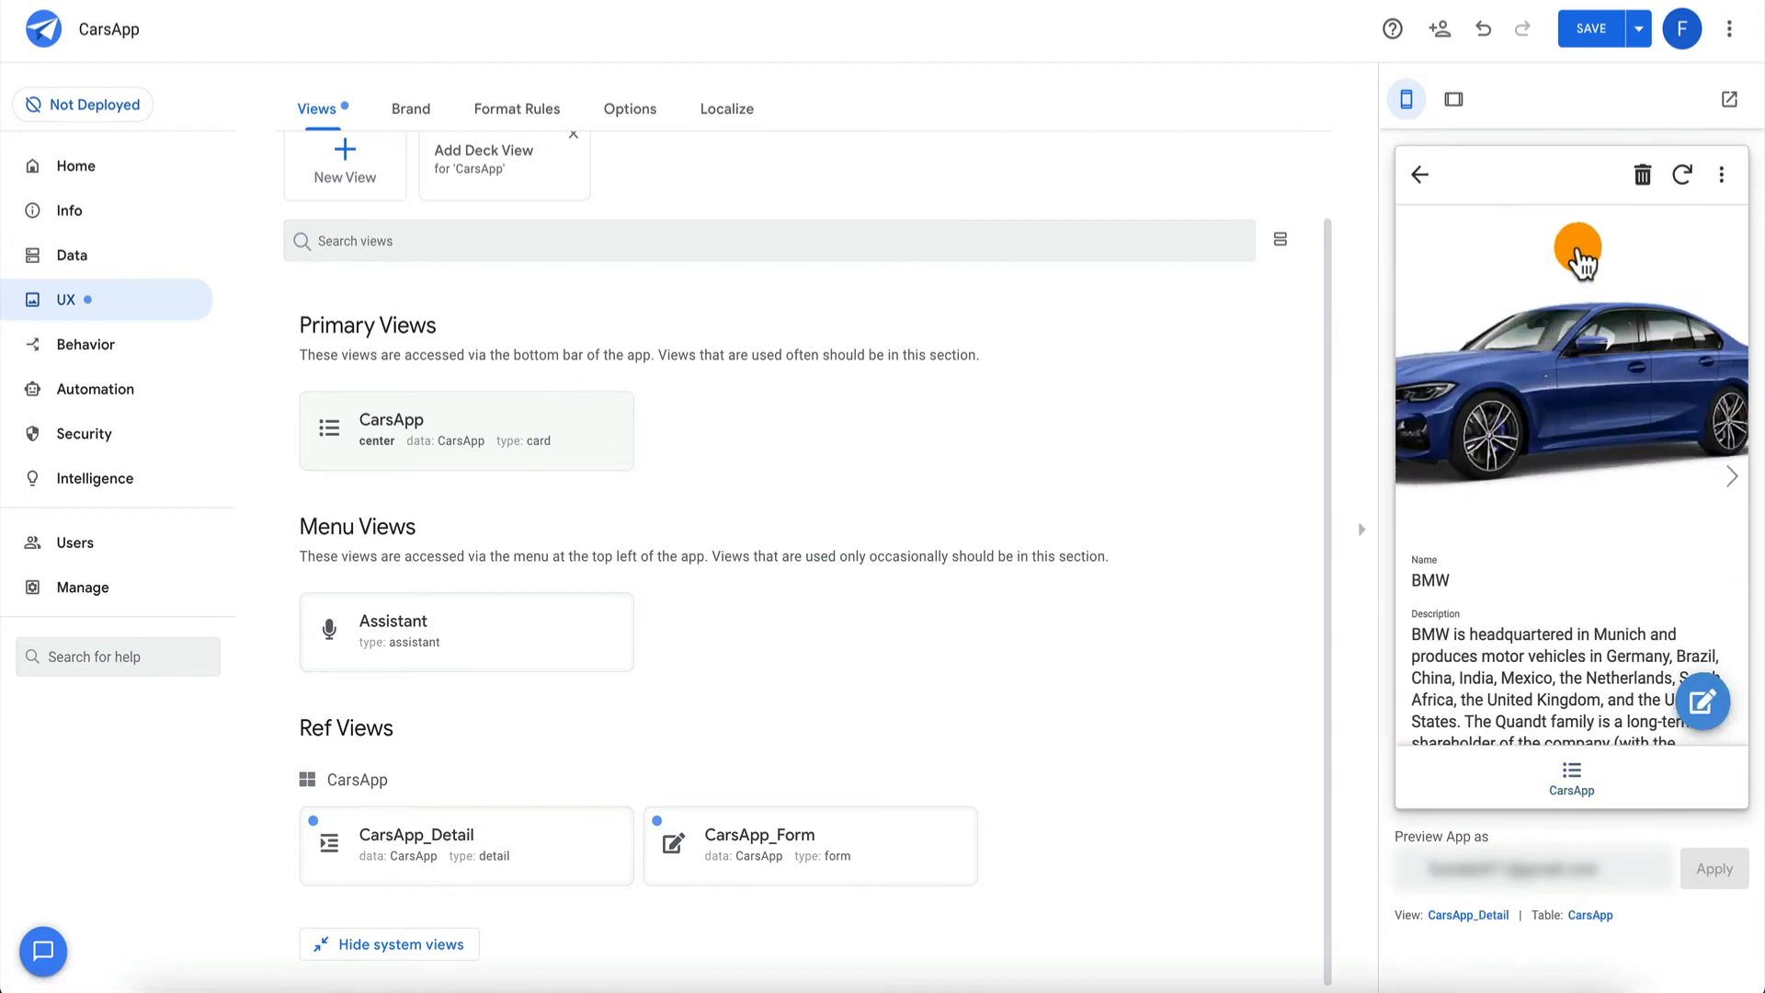
click(1426, 181)
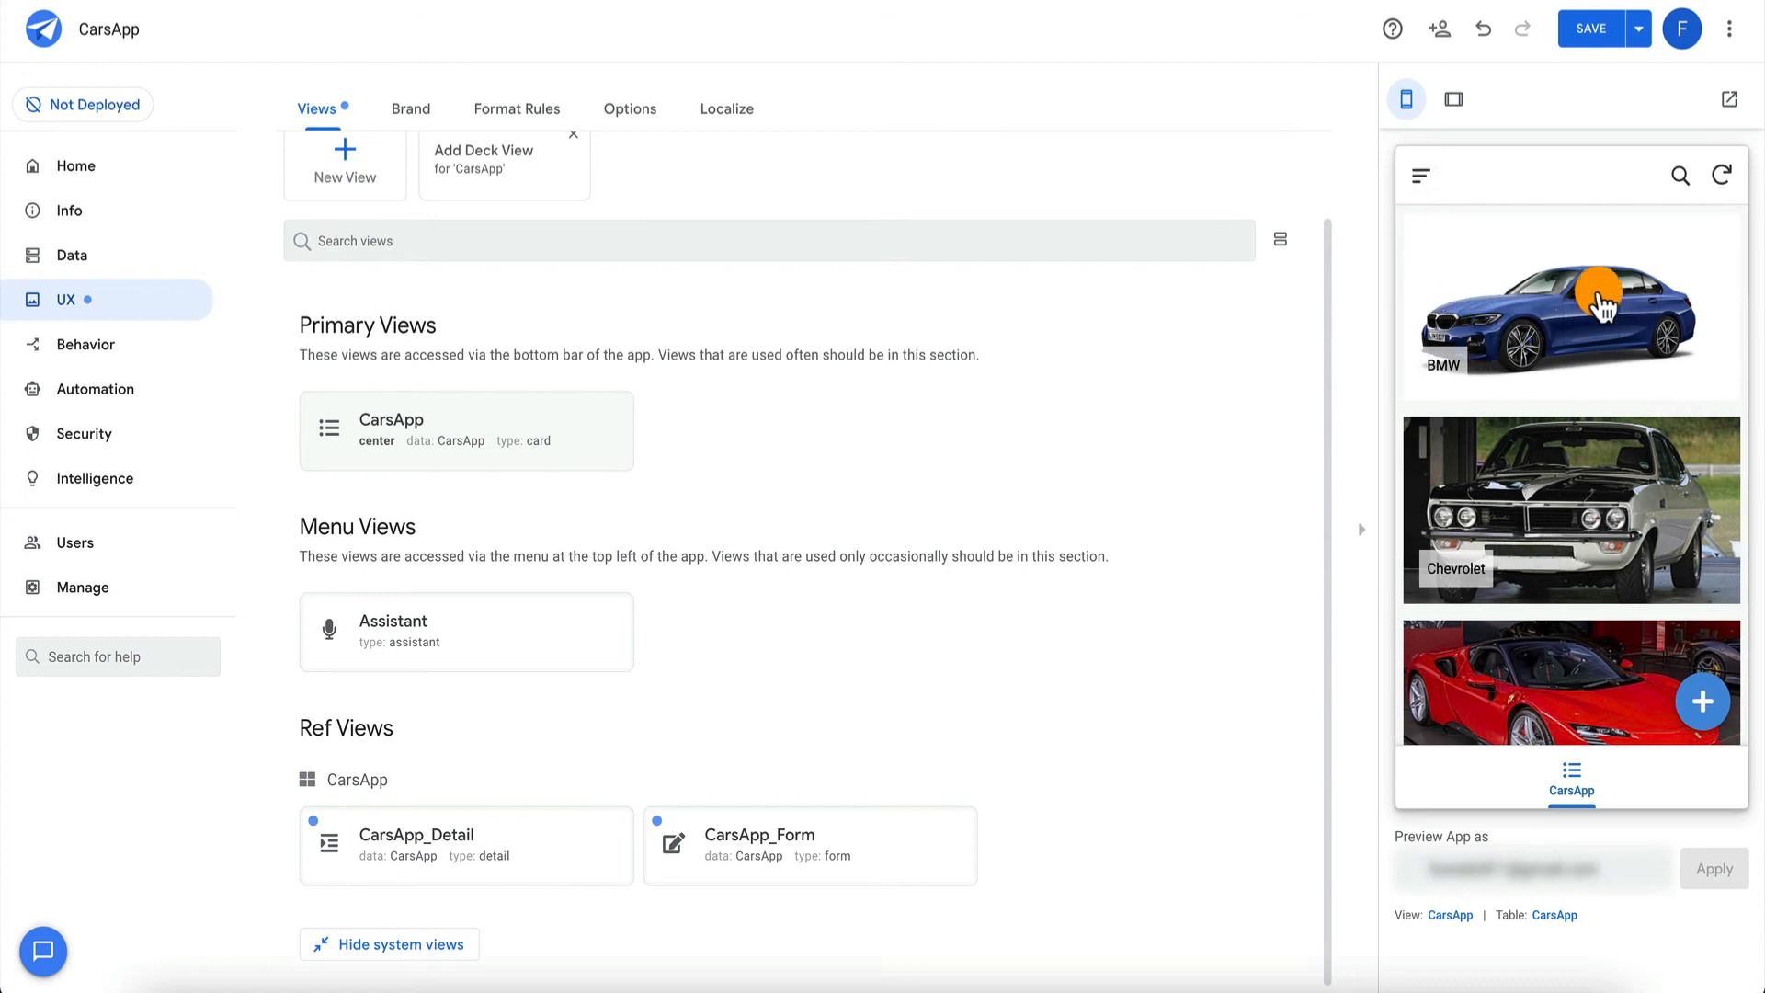
scroll(1595, 496, down, 3)
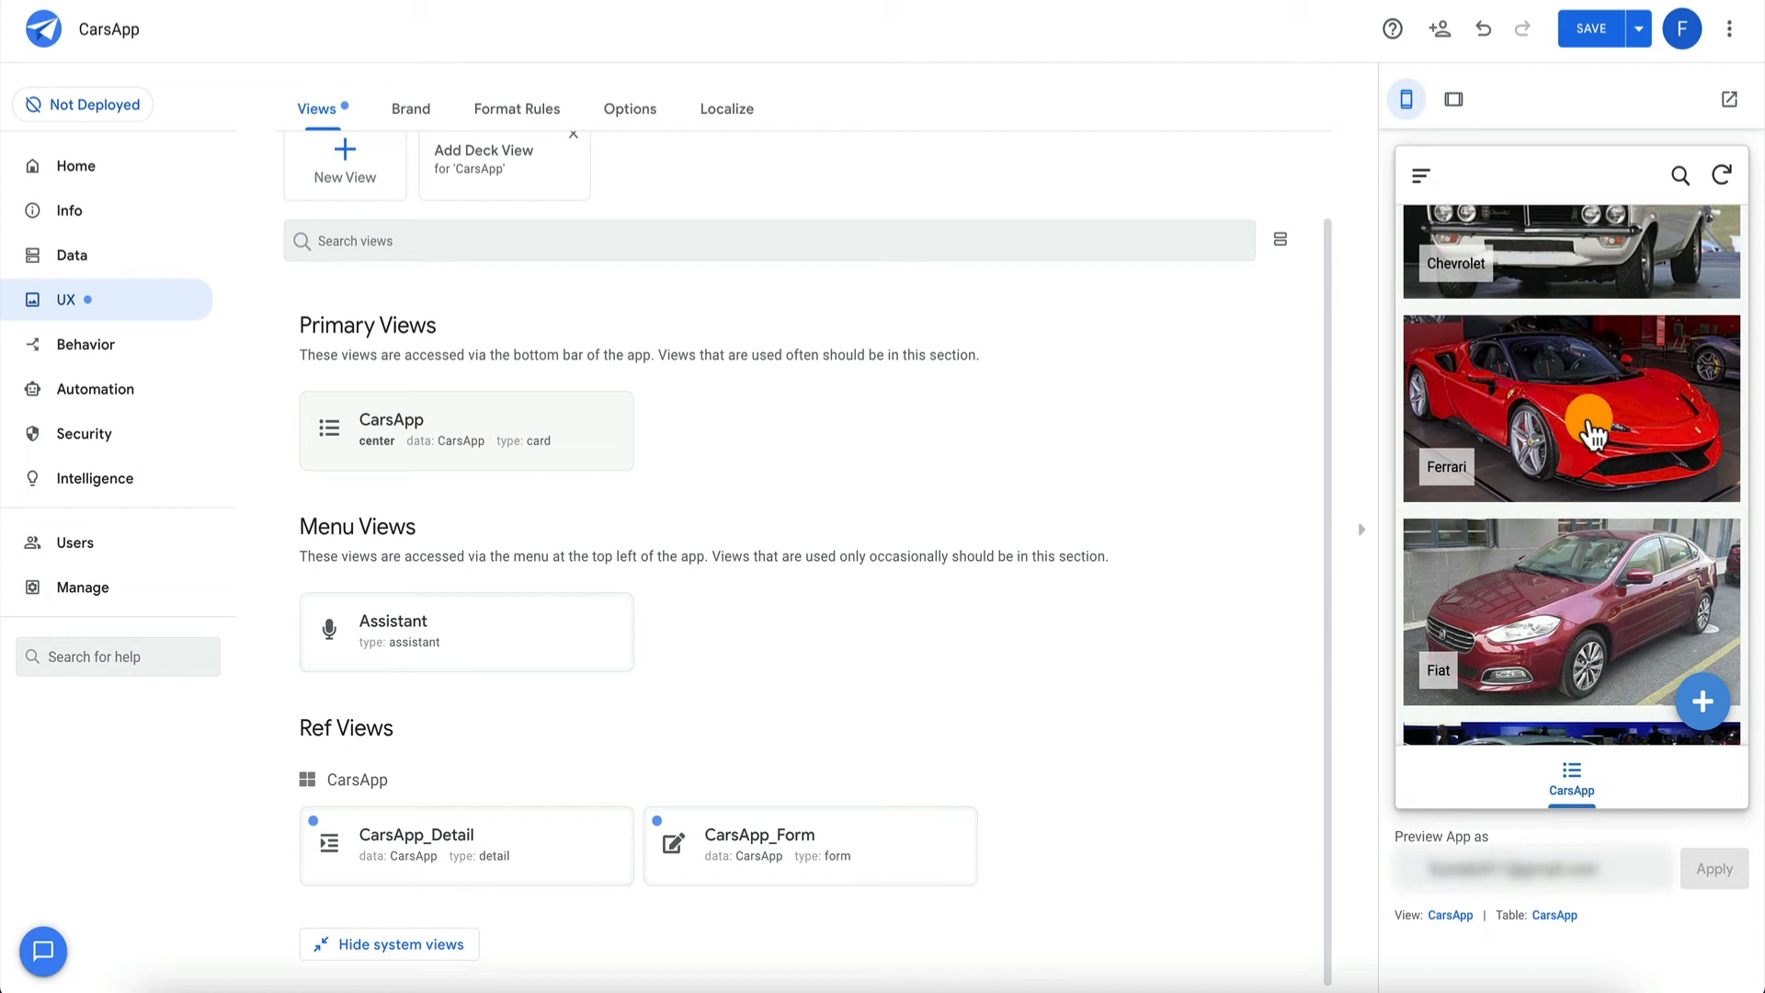
scroll(1569, 452, down, 2)
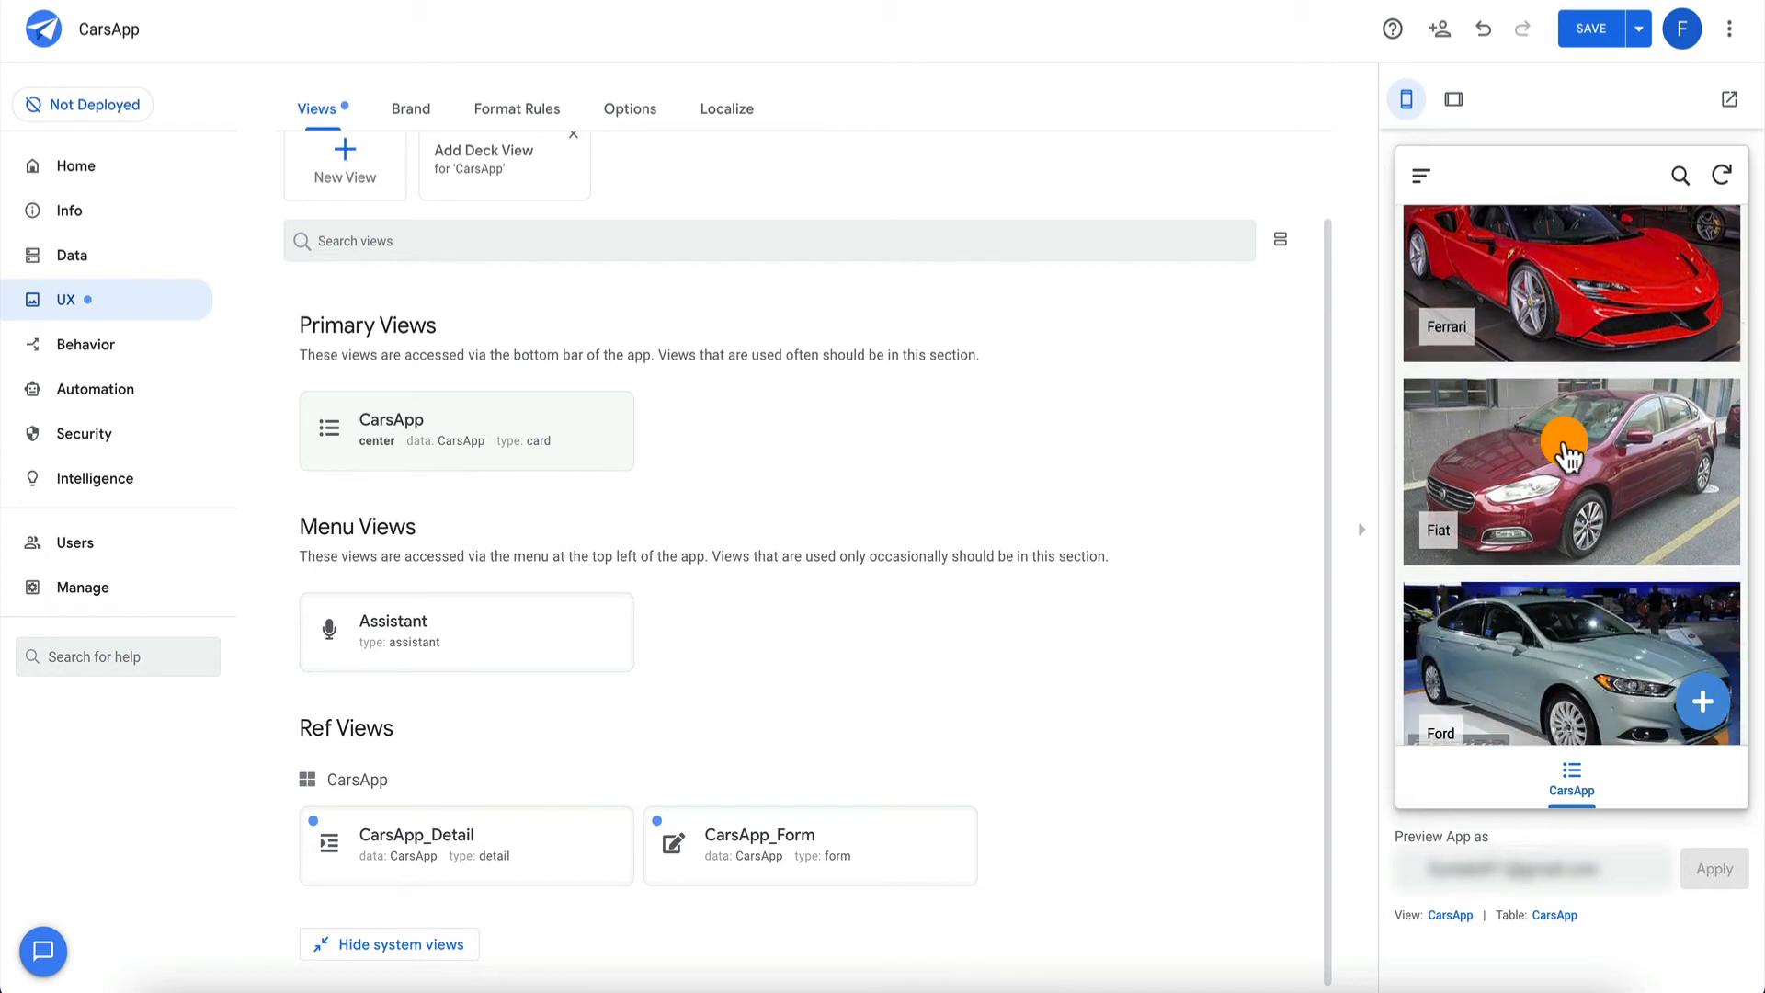
click(1547, 277)
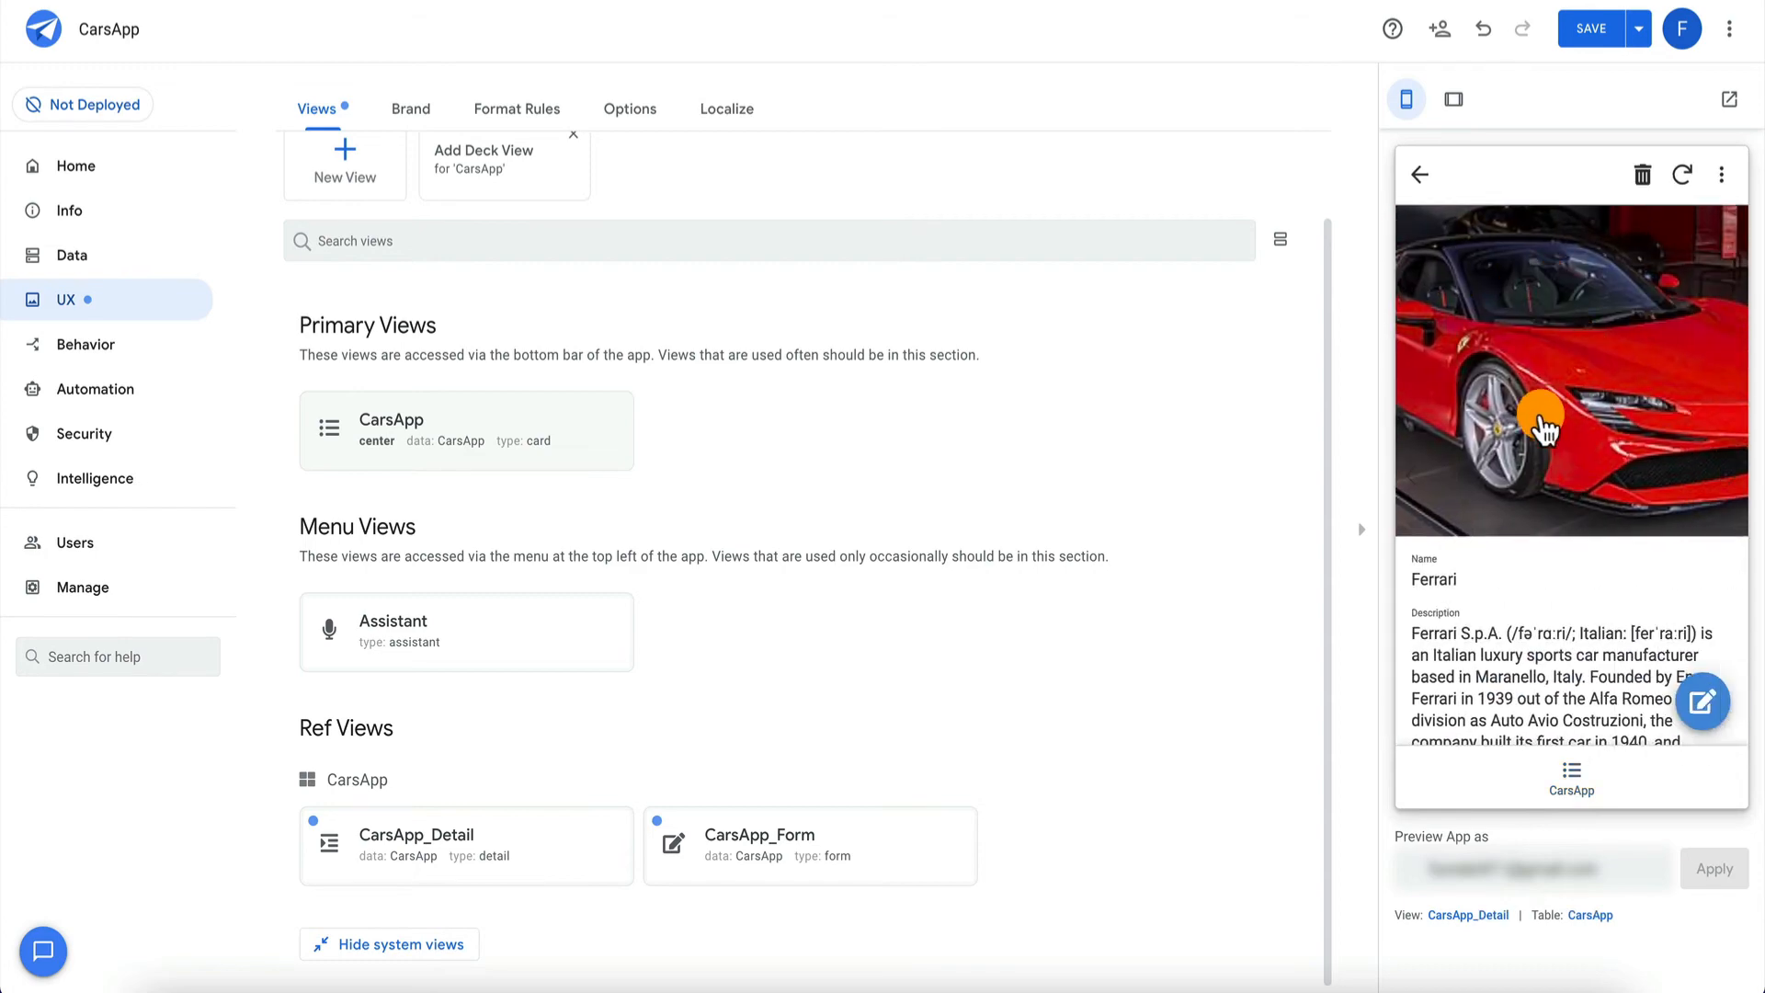
scroll(1542, 419, down, 2)
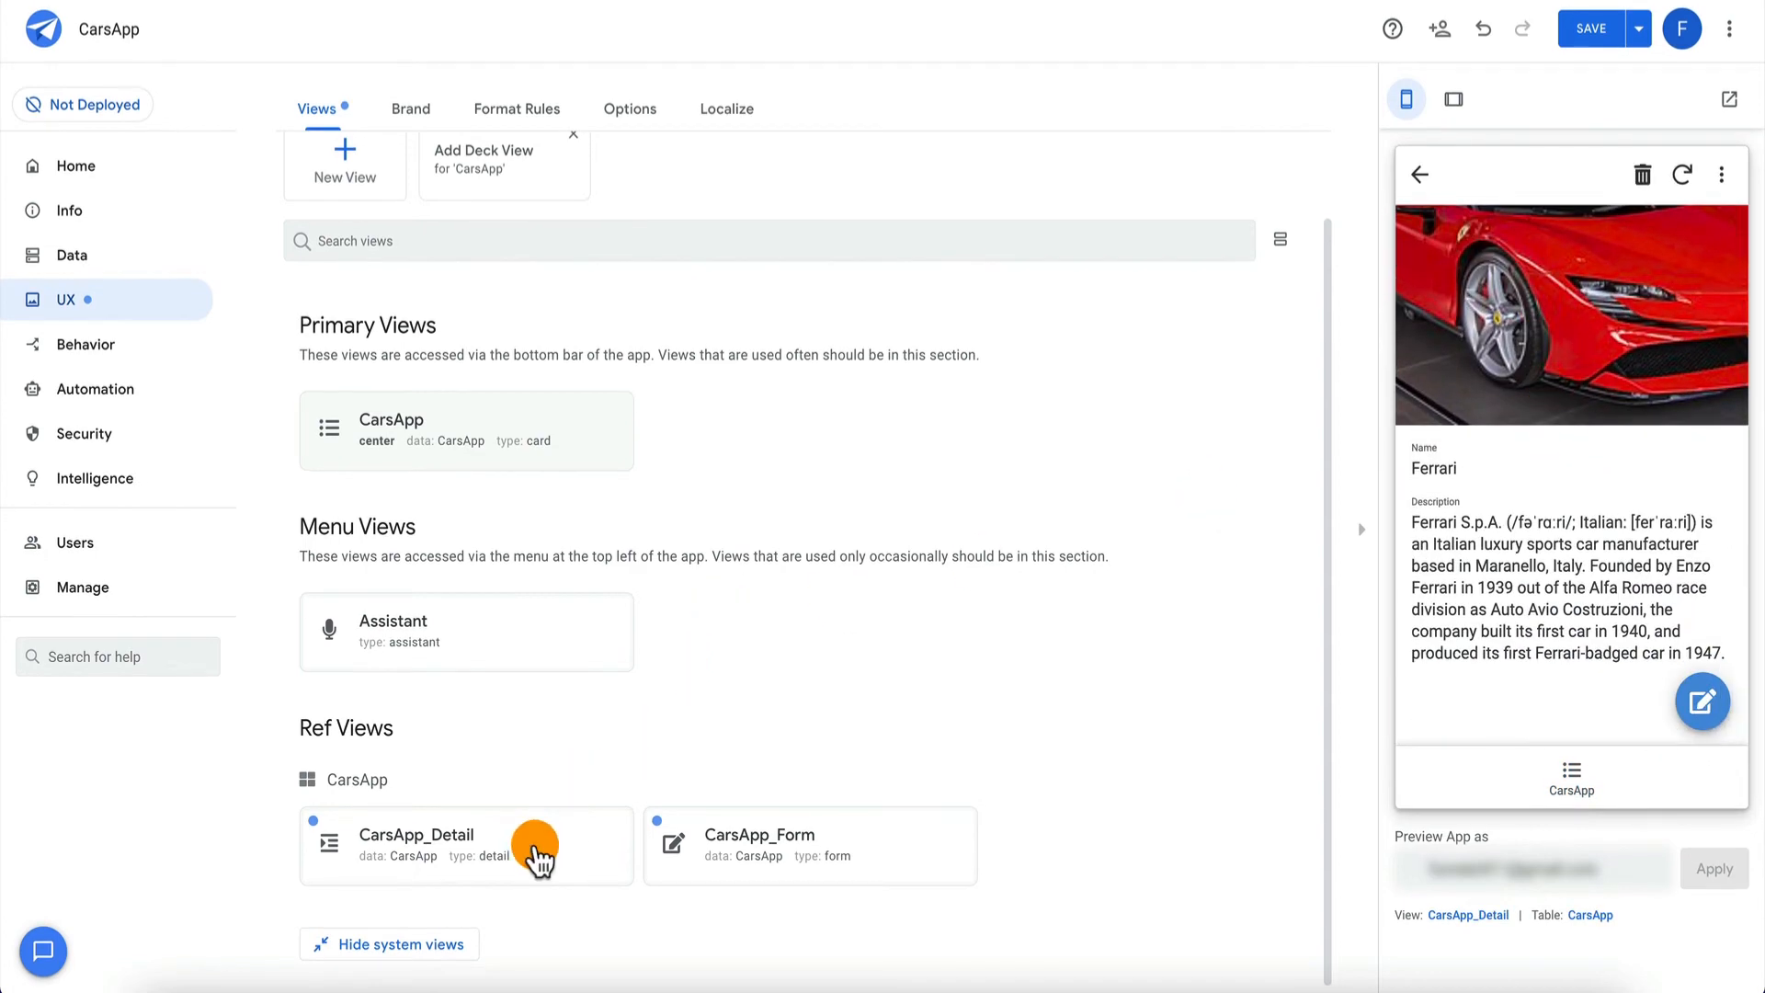
Open the CarsApp_Detail view's settings and look through its Display, Behavior and Documentation sections.
click(536, 851)
scroll(588, 626, down, 8)
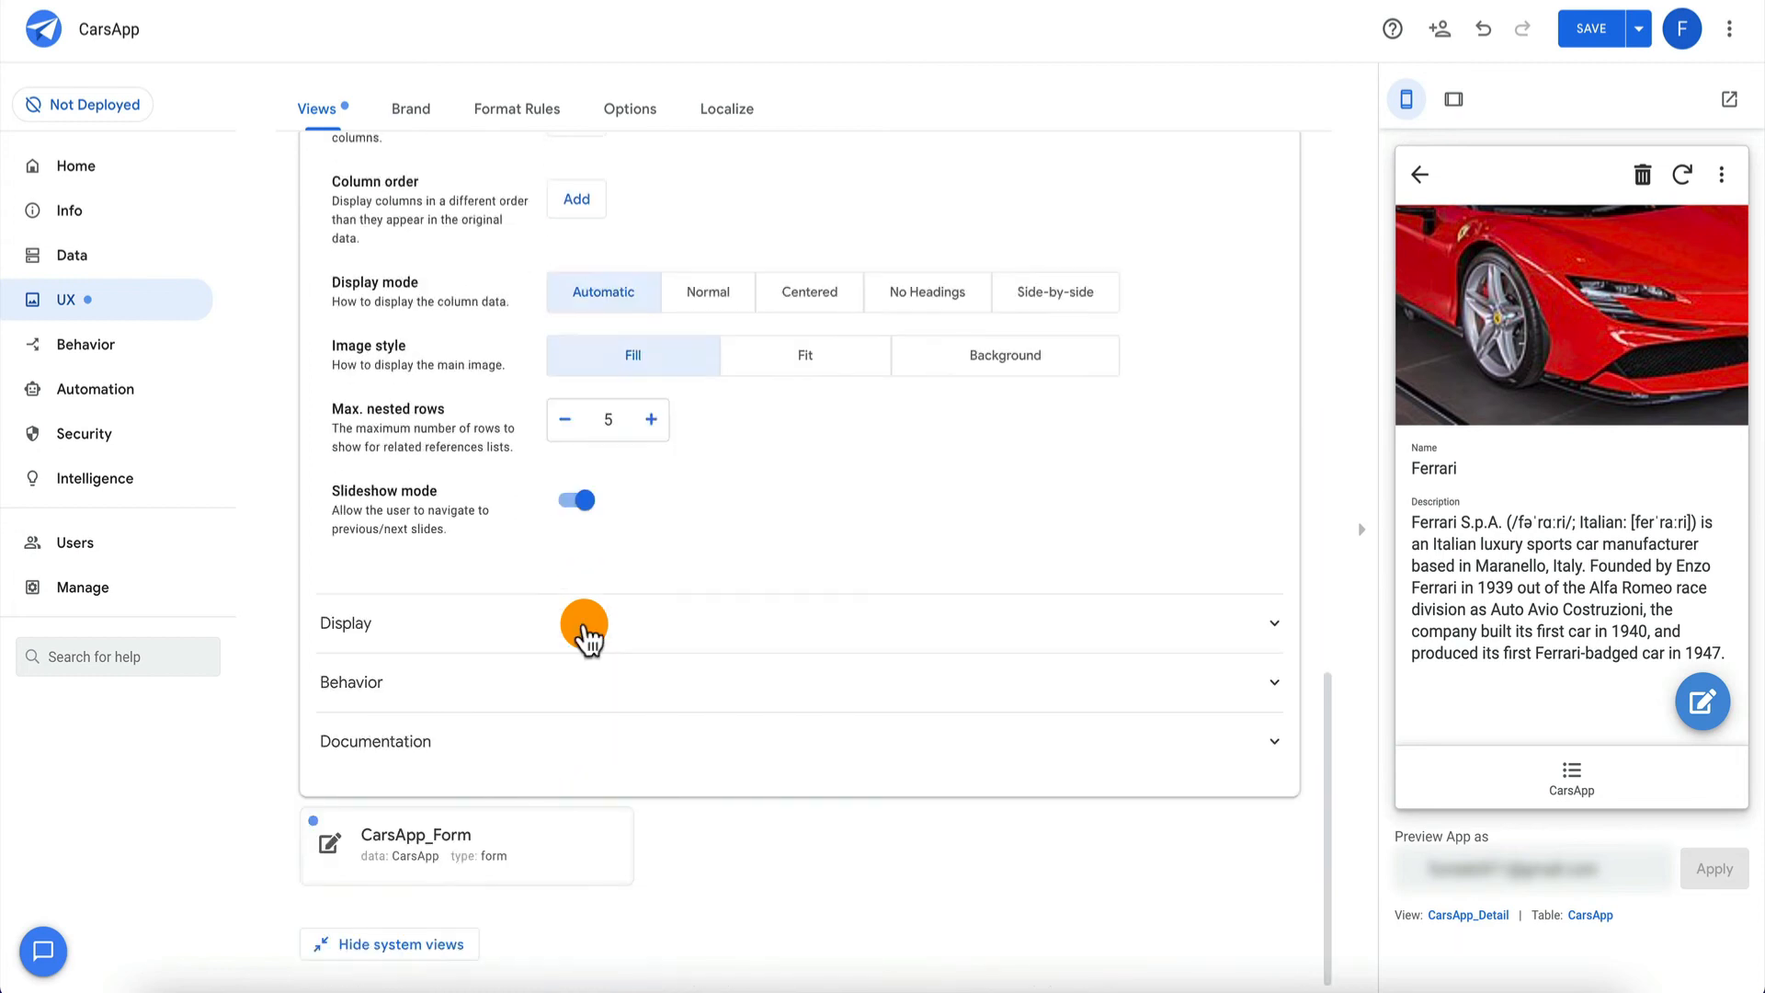
click(644, 626)
scroll(433, 644, down, 2)
click(532, 683)
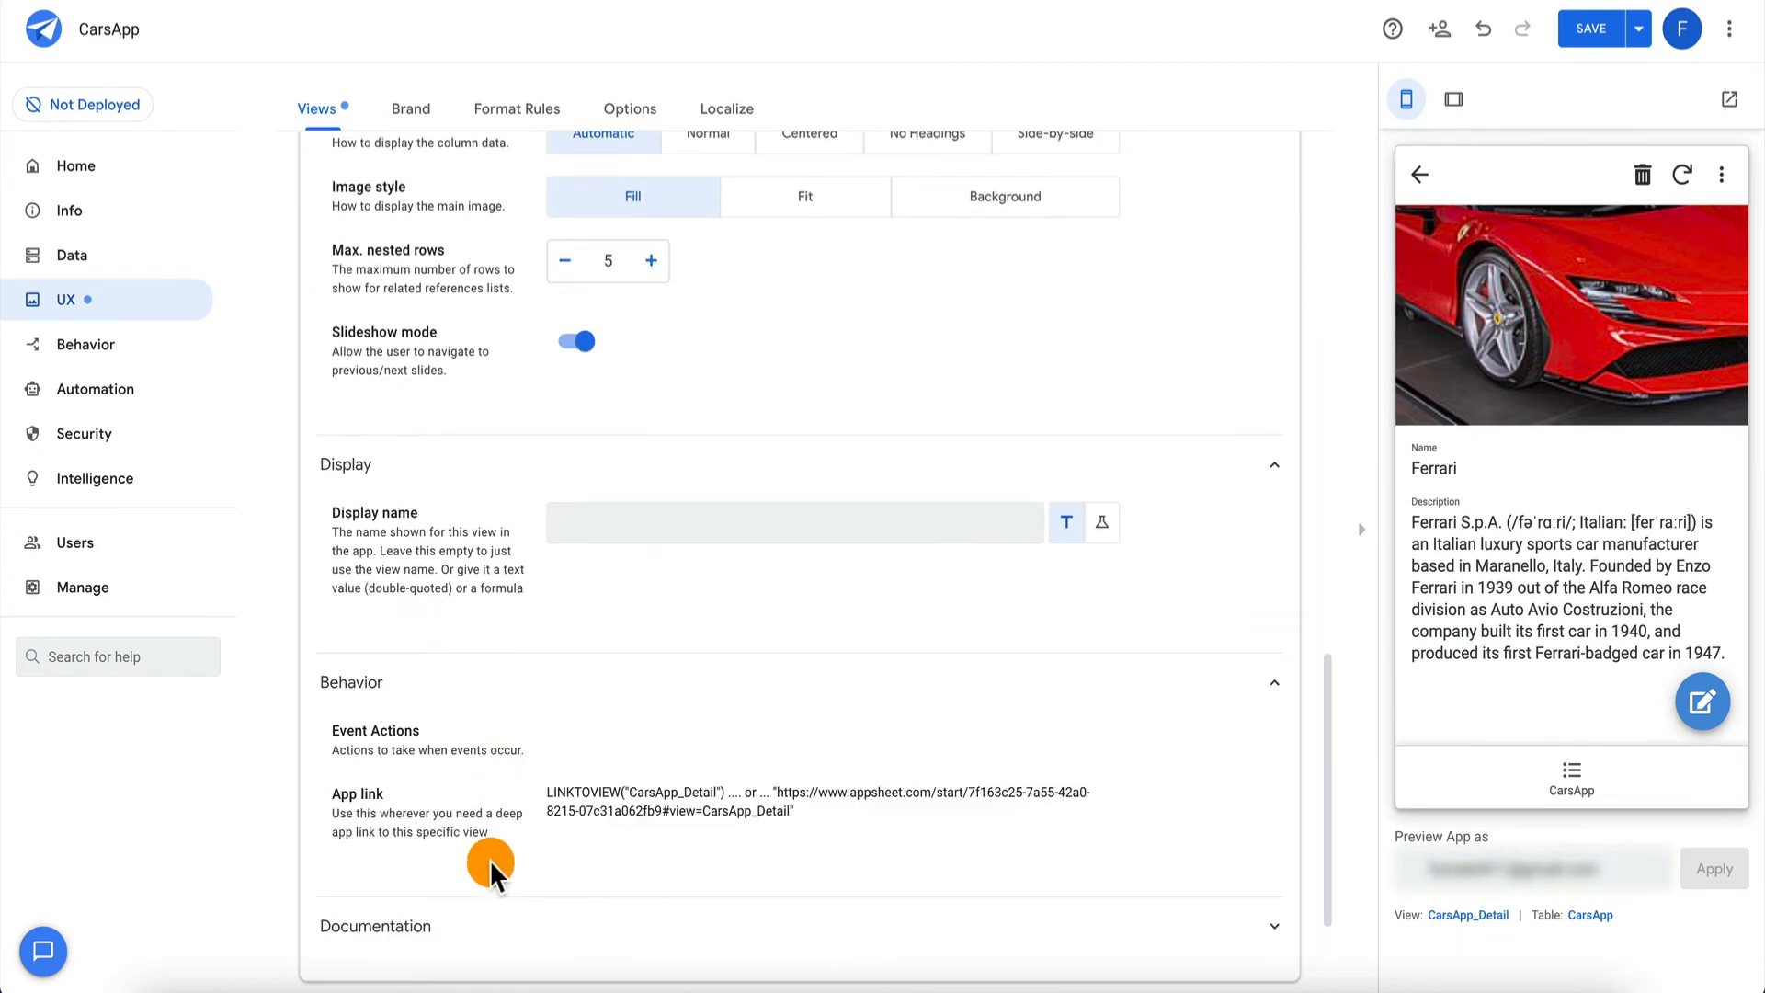
scroll(489, 859, down, 2)
click(603, 768)
scroll(410, 528, up, 7)
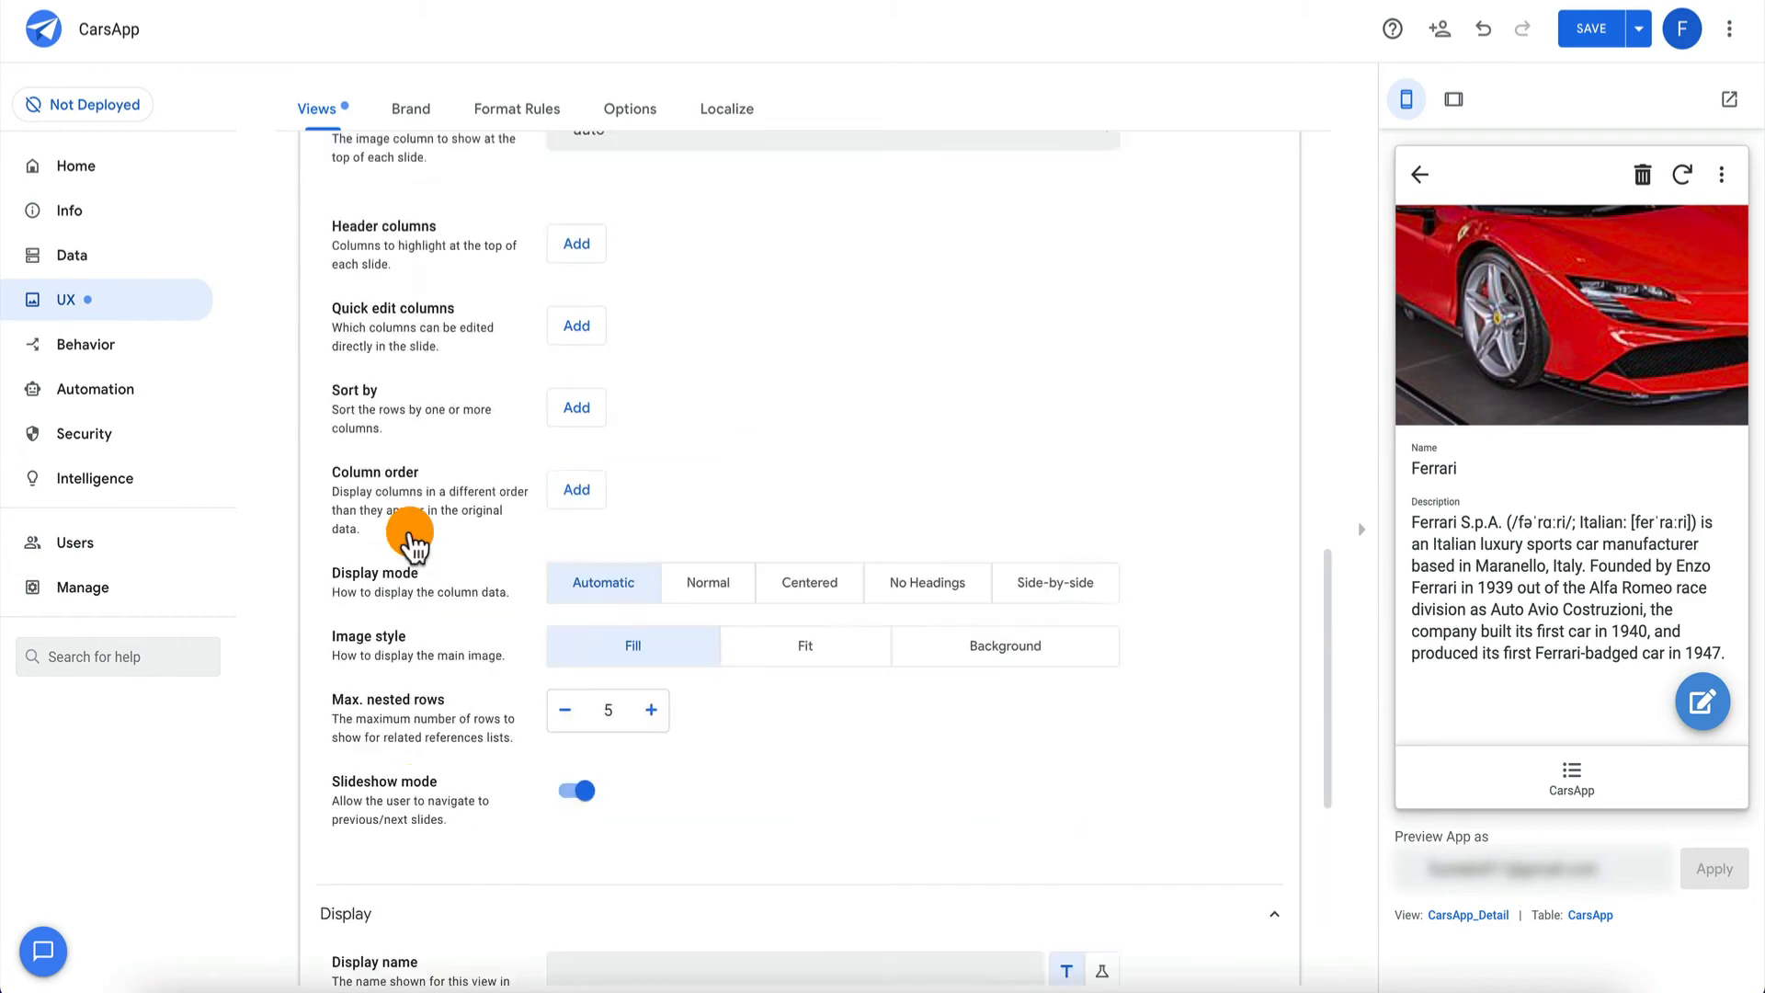
Try **none** as the detail view's main image, restore **auto** and check the remaining choices.
scroll(410, 531, up, 5)
click(631, 579)
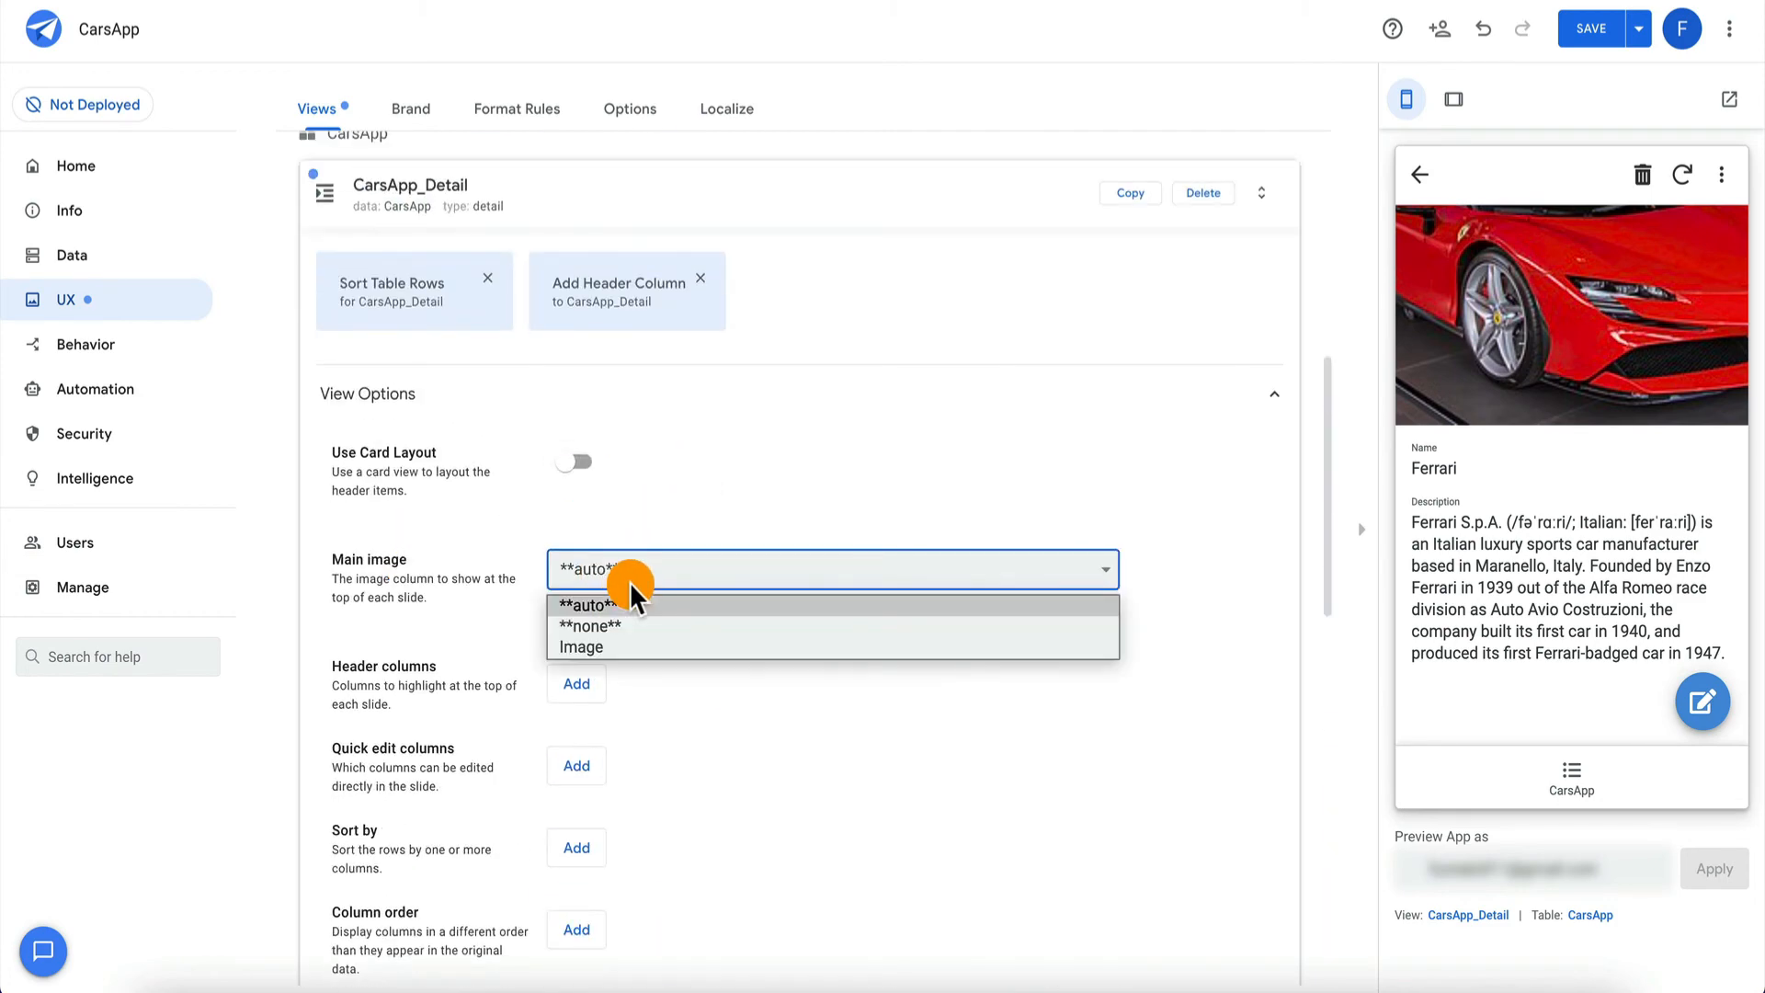
click(632, 627)
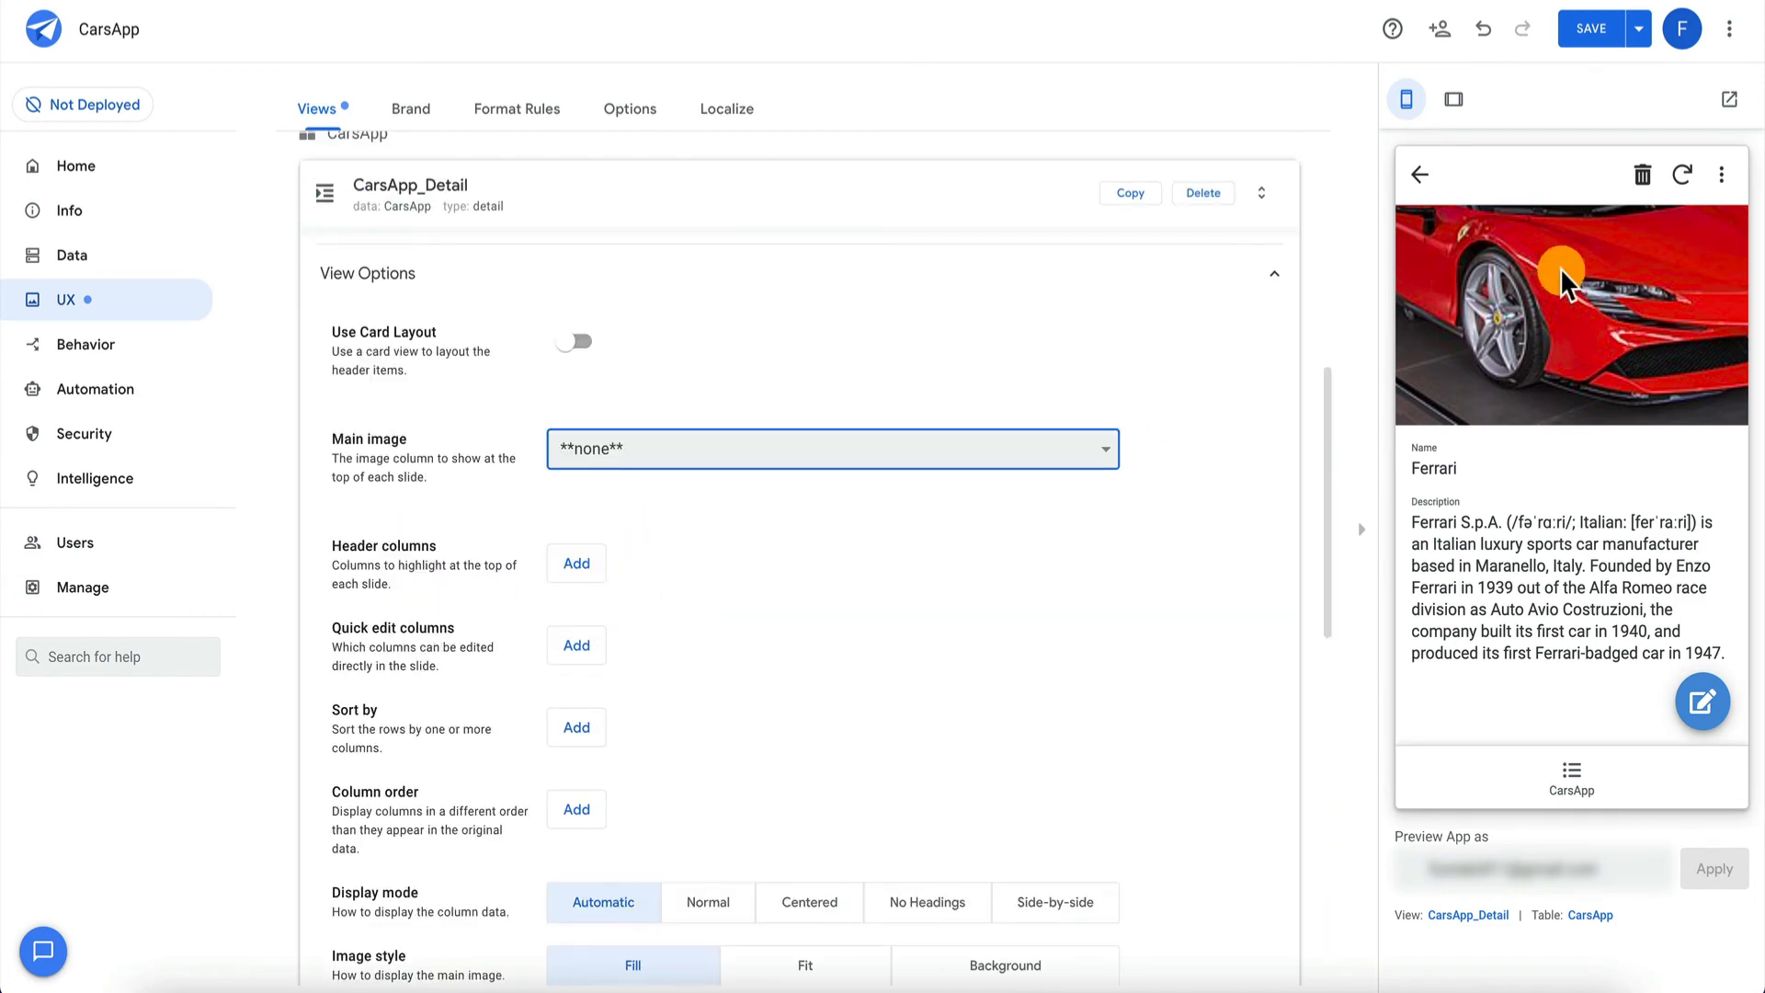
click(999, 448)
click(955, 477)
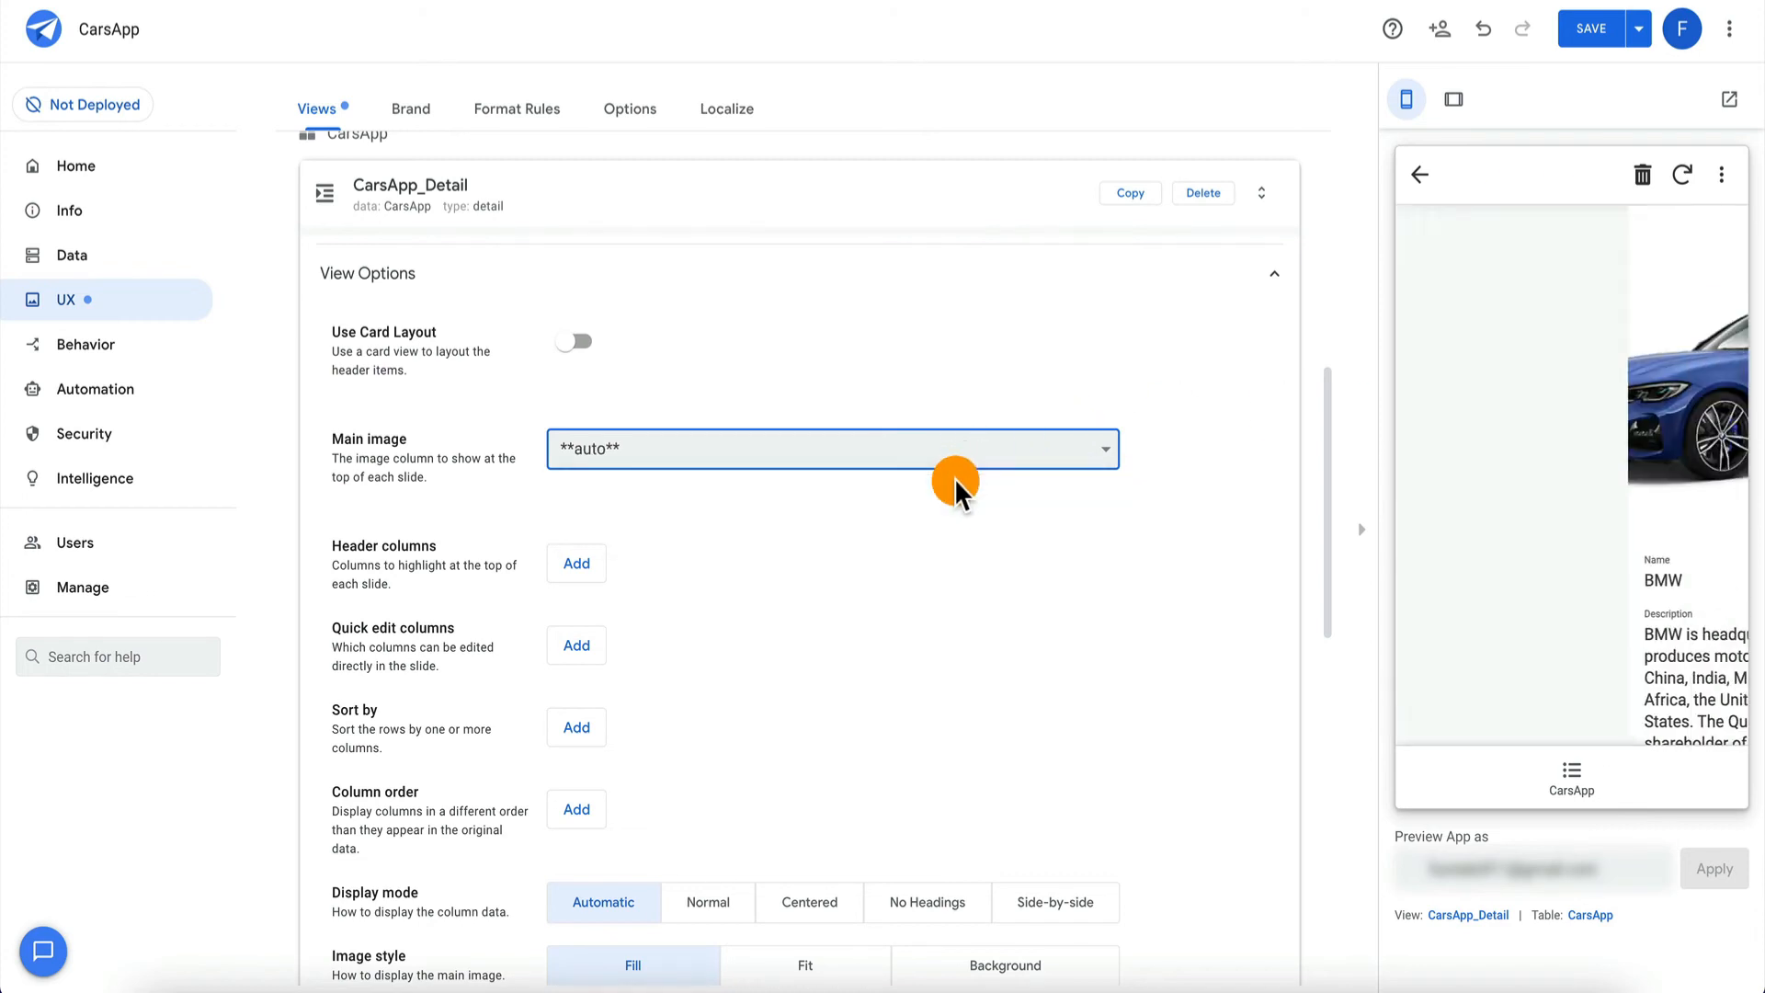
click(936, 442)
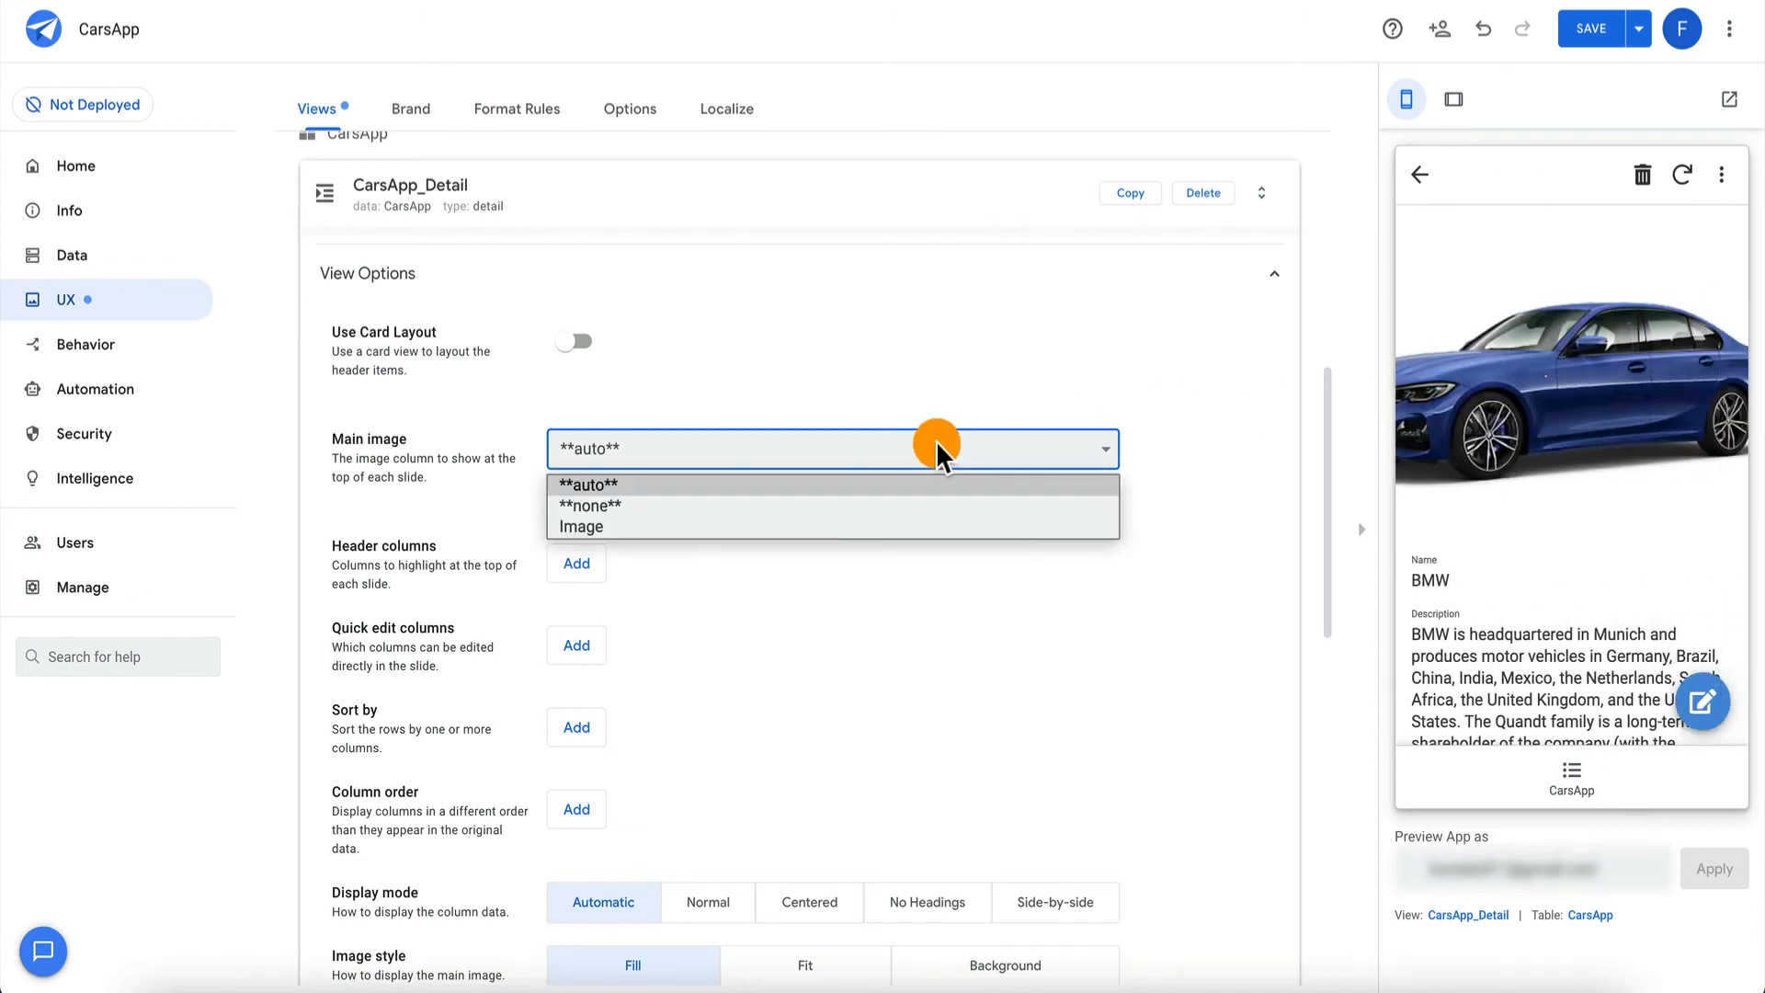
click(907, 384)
Turn on the card layout for the CarsApp_Detail header and check which column its image shows.
click(593, 347)
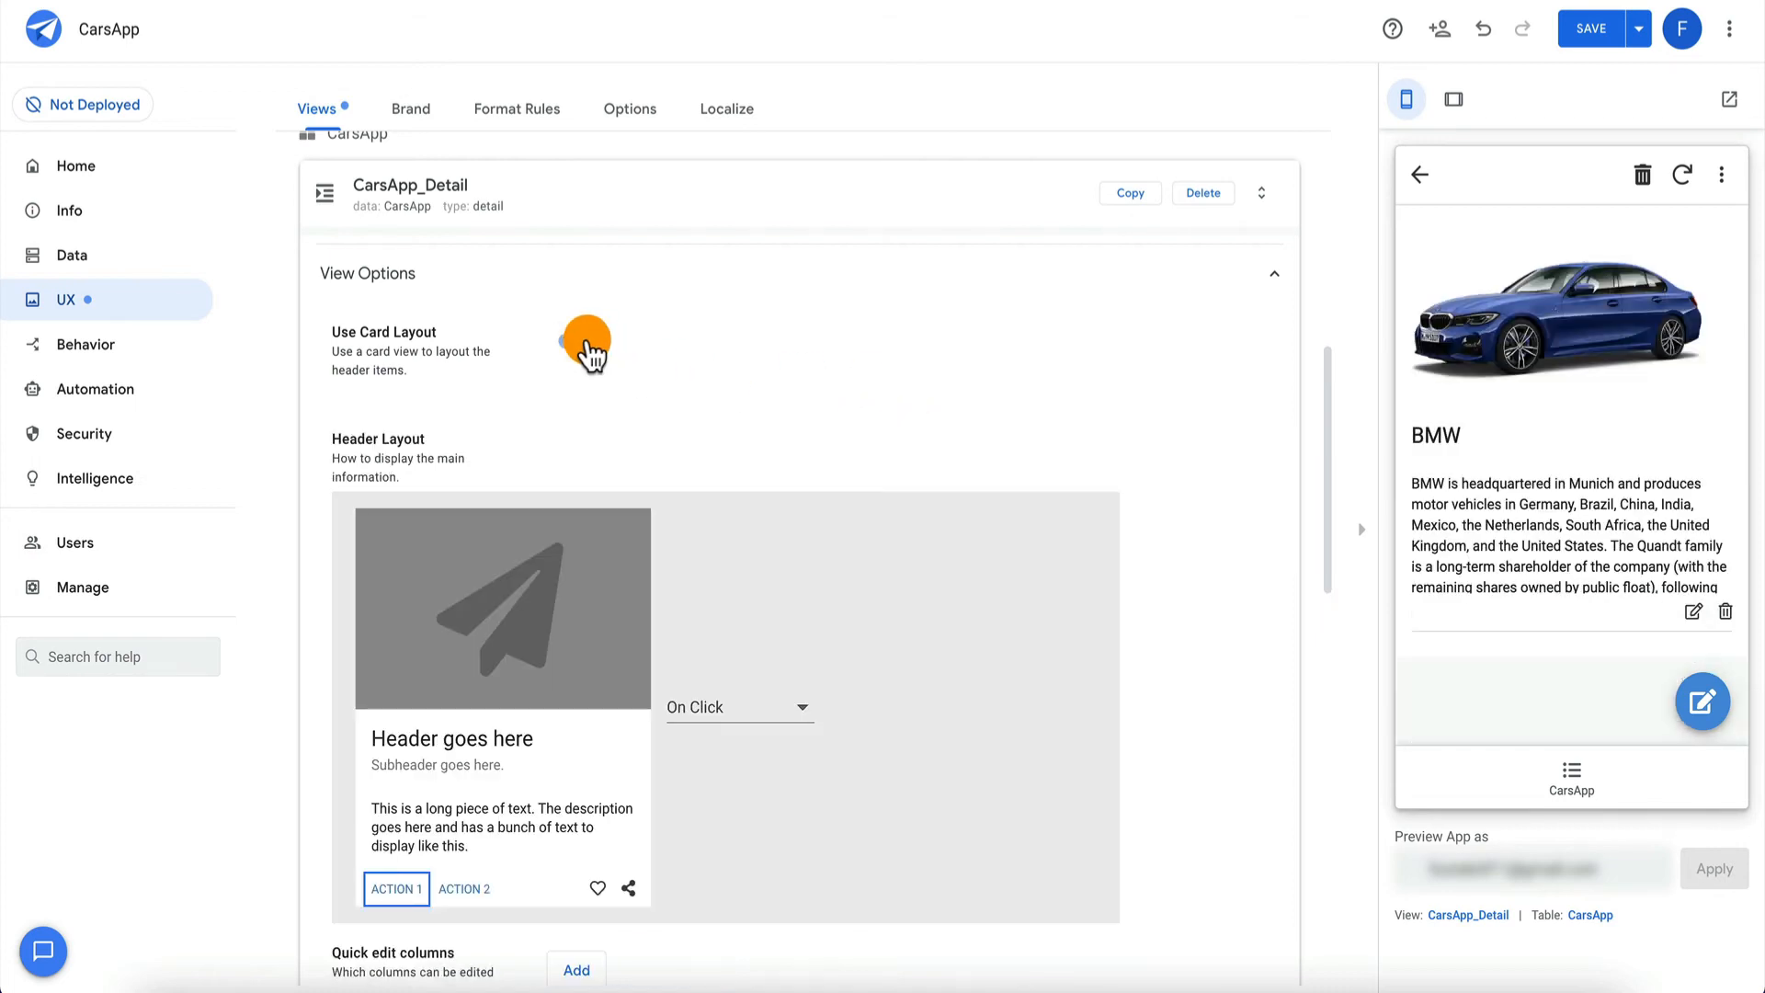
click(516, 638)
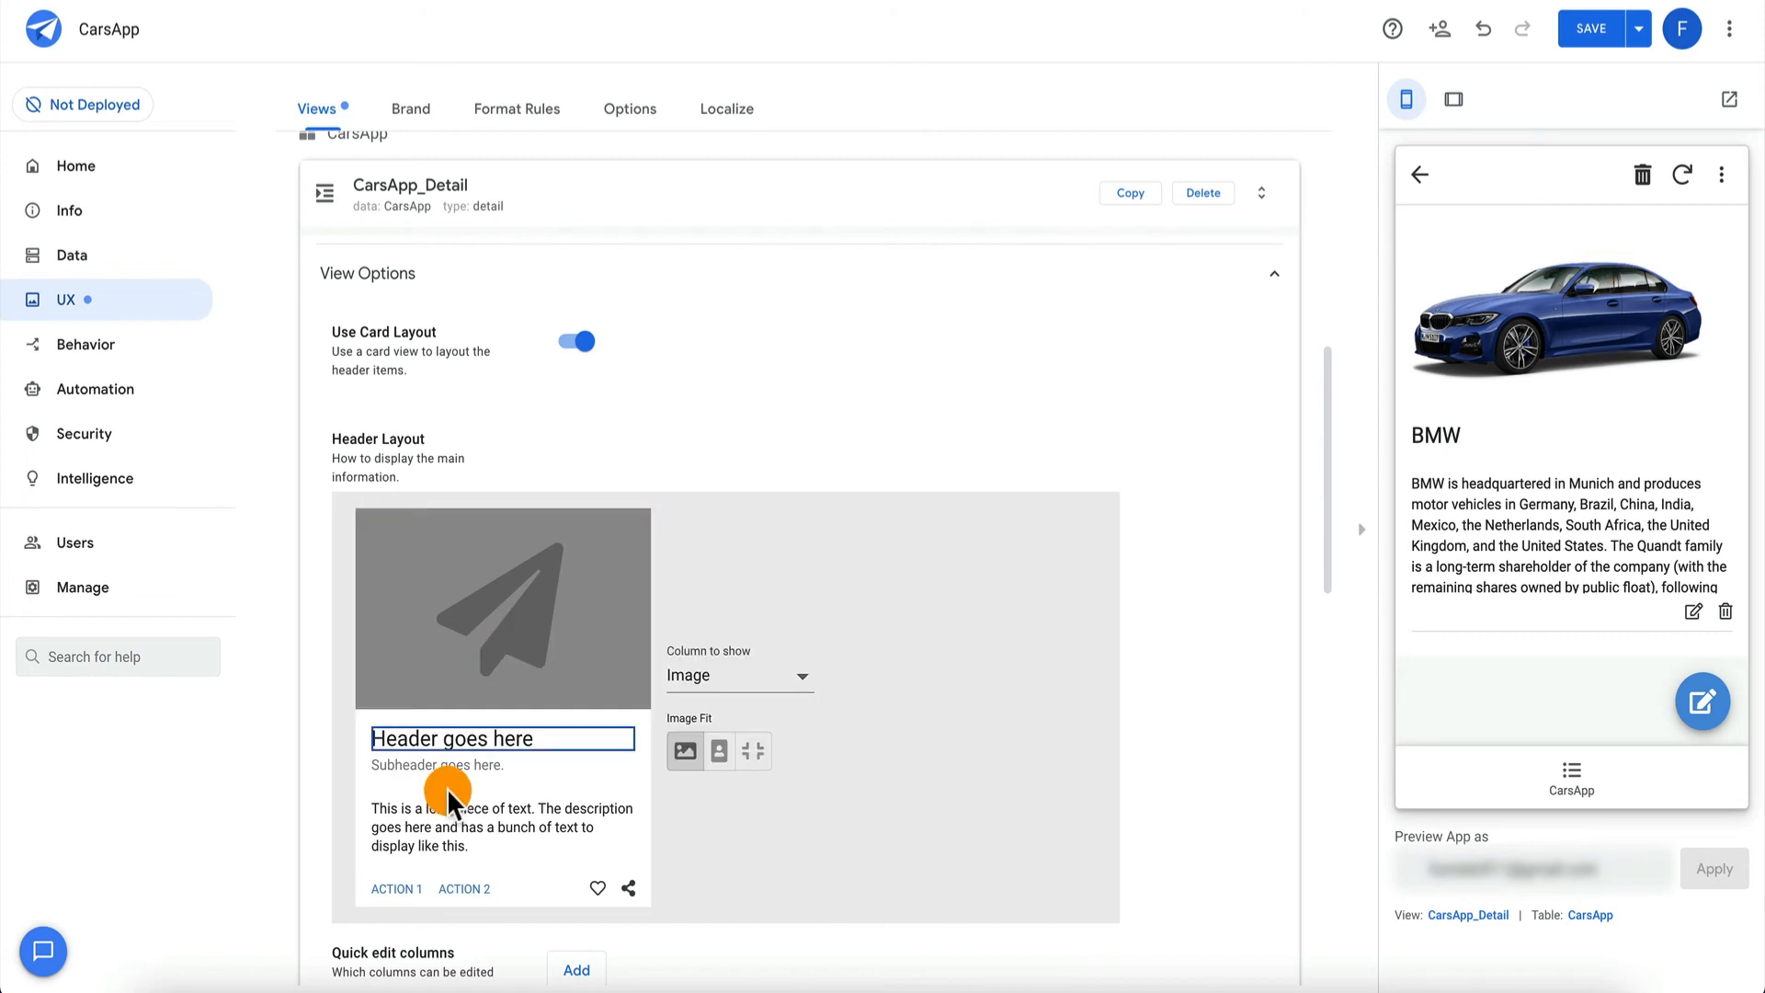
Try removing the column shown in the card's header text, then set it back to Name.
click(496, 735)
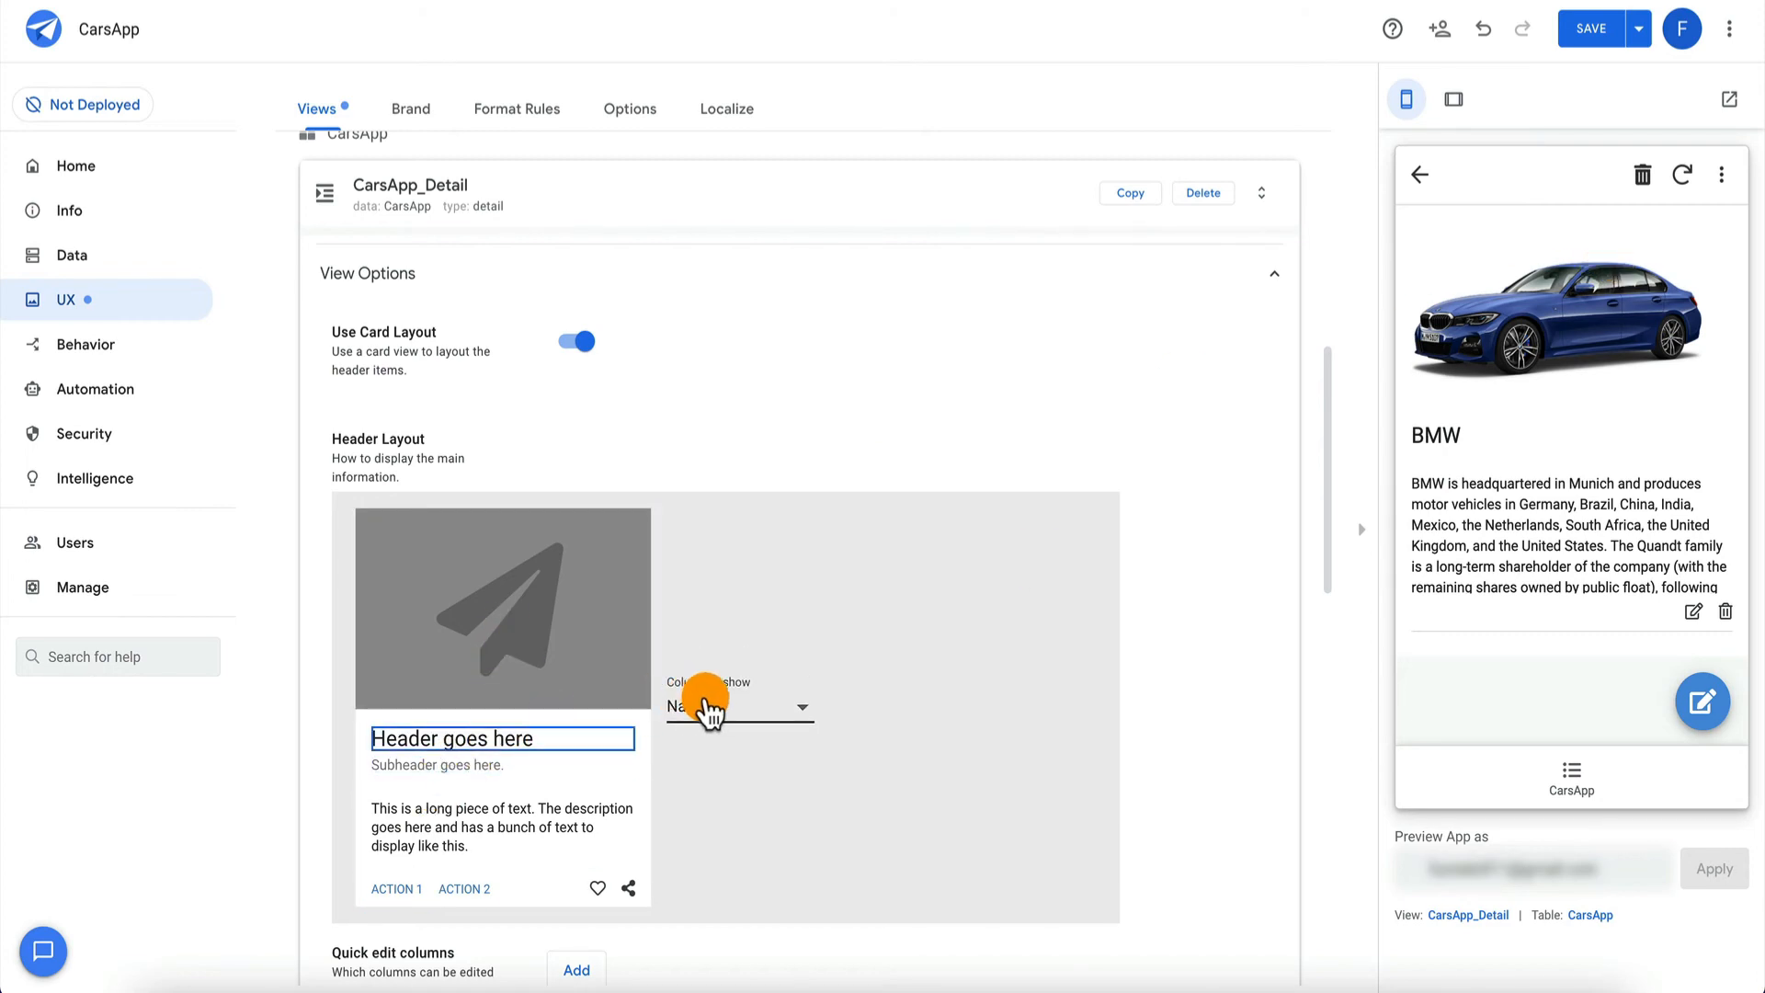
click(703, 707)
click(747, 676)
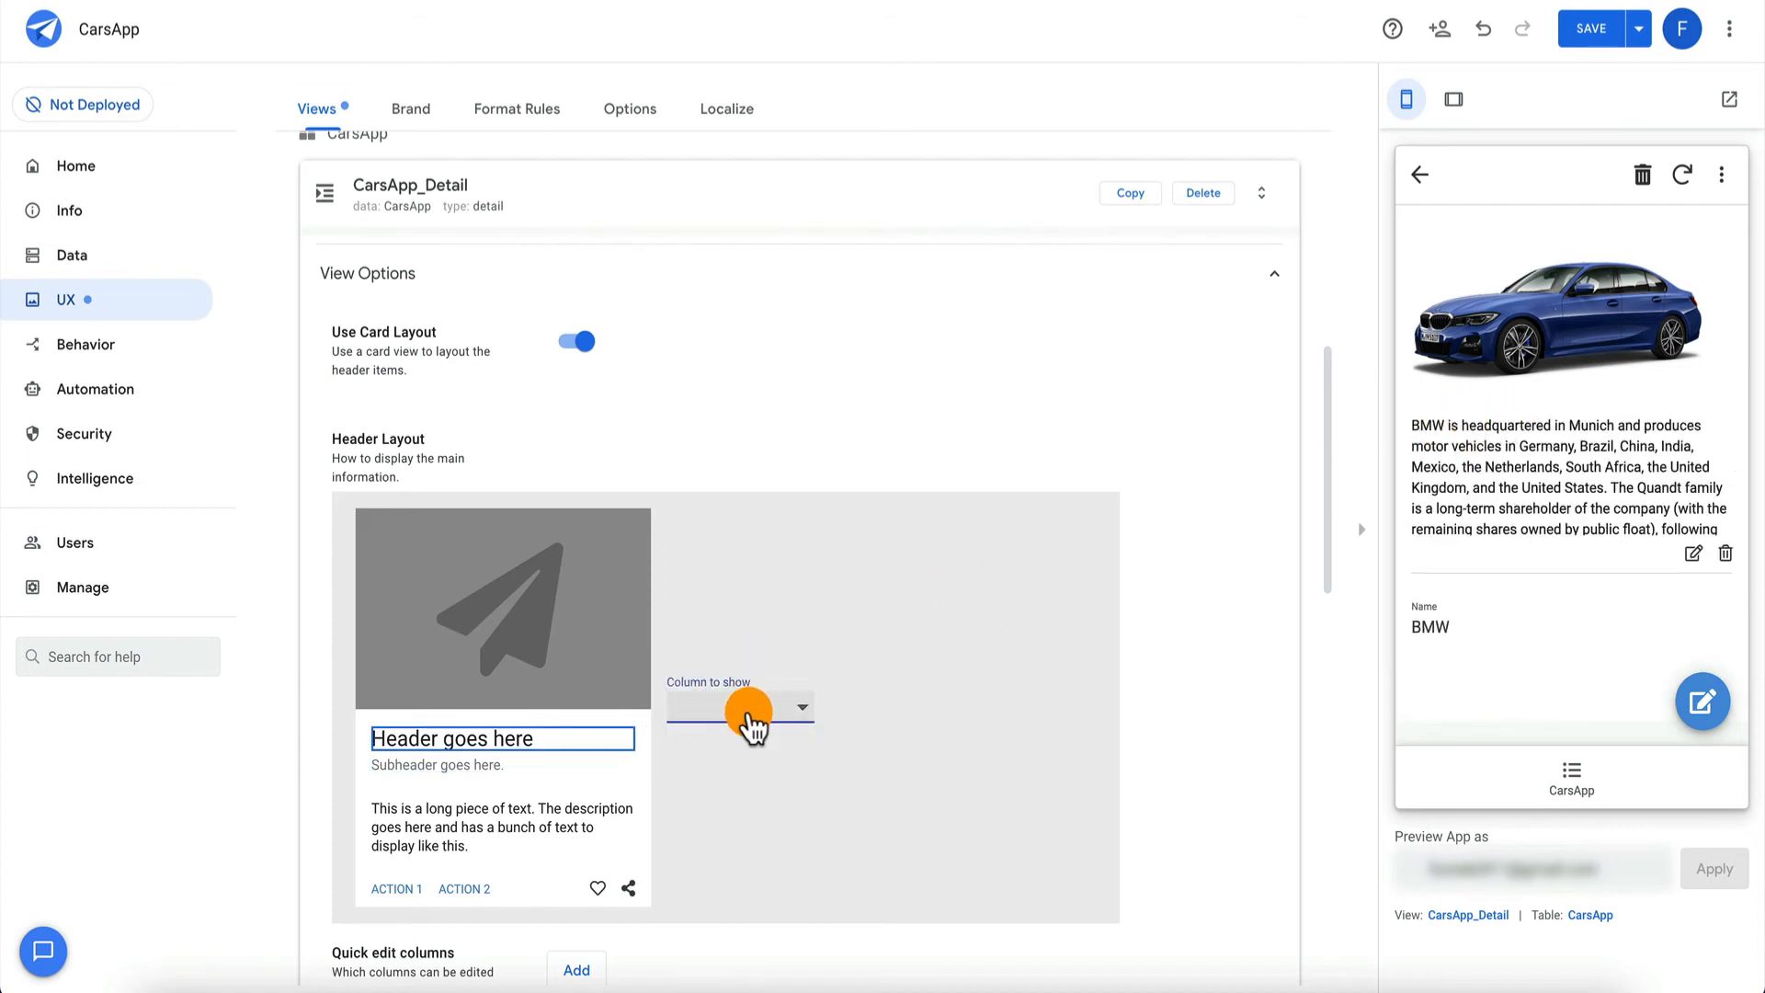
click(750, 715)
click(731, 734)
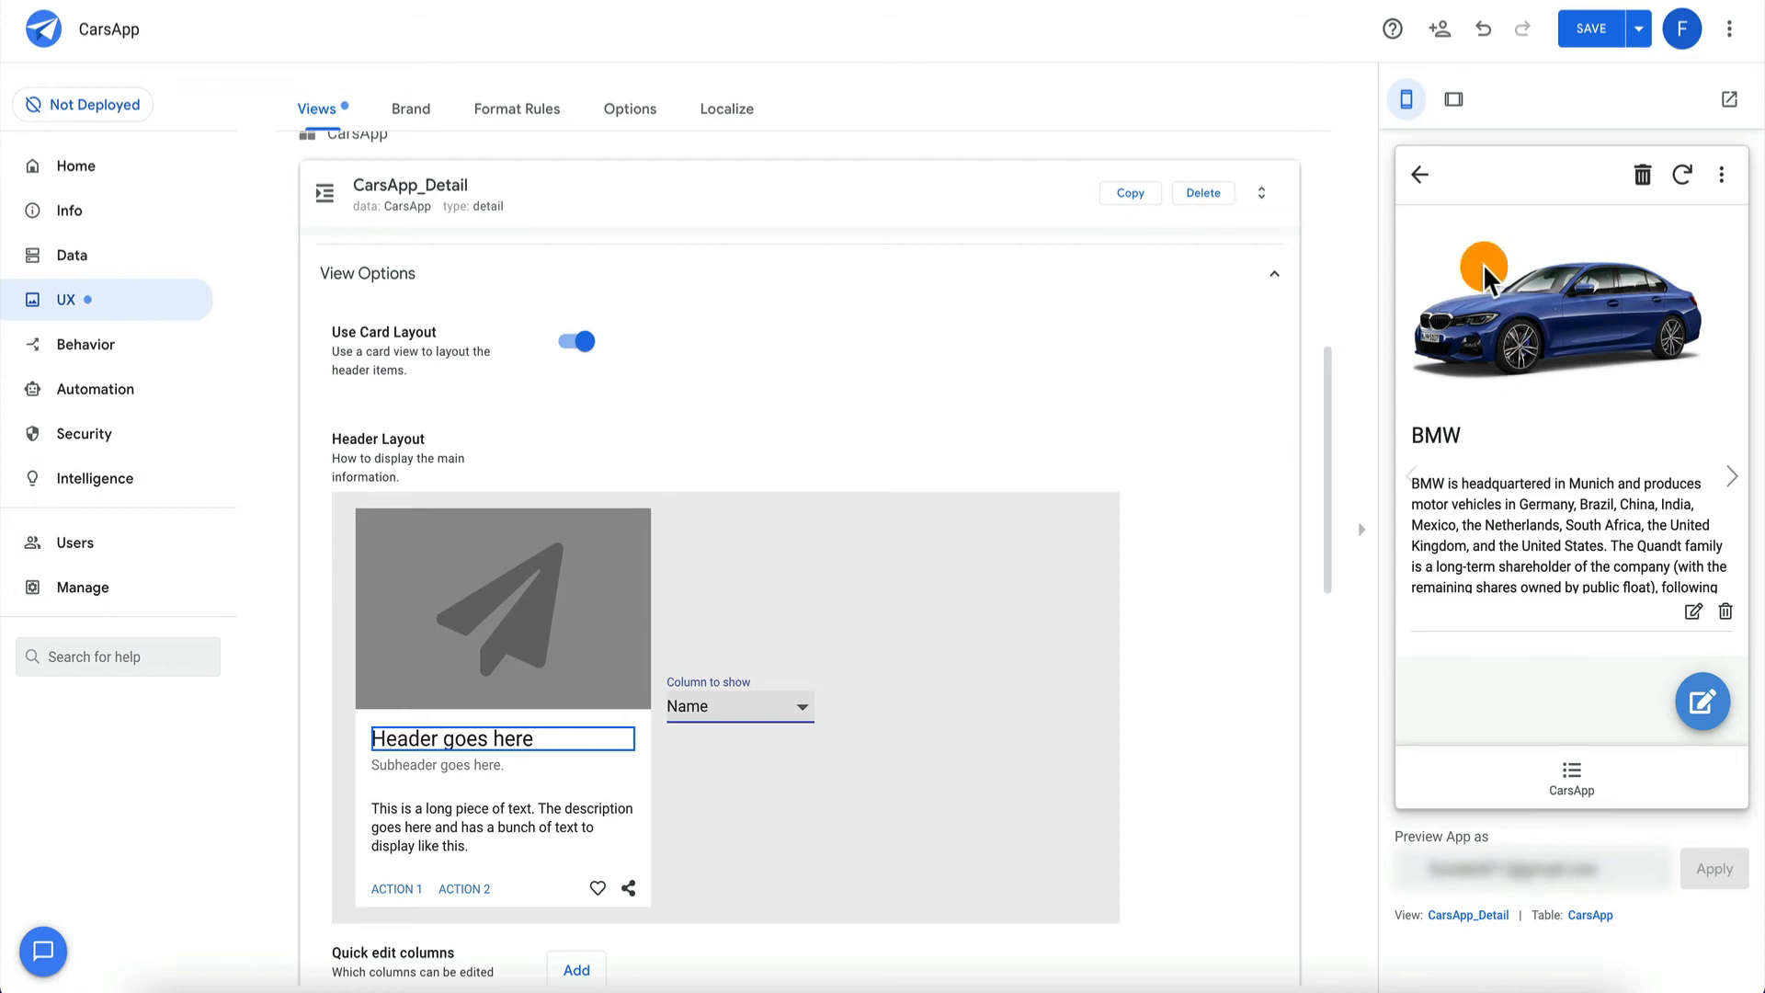
Try adding a sort rule and a quick edit column to the detail view, removing each again.
scroll(714, 610, down, 6)
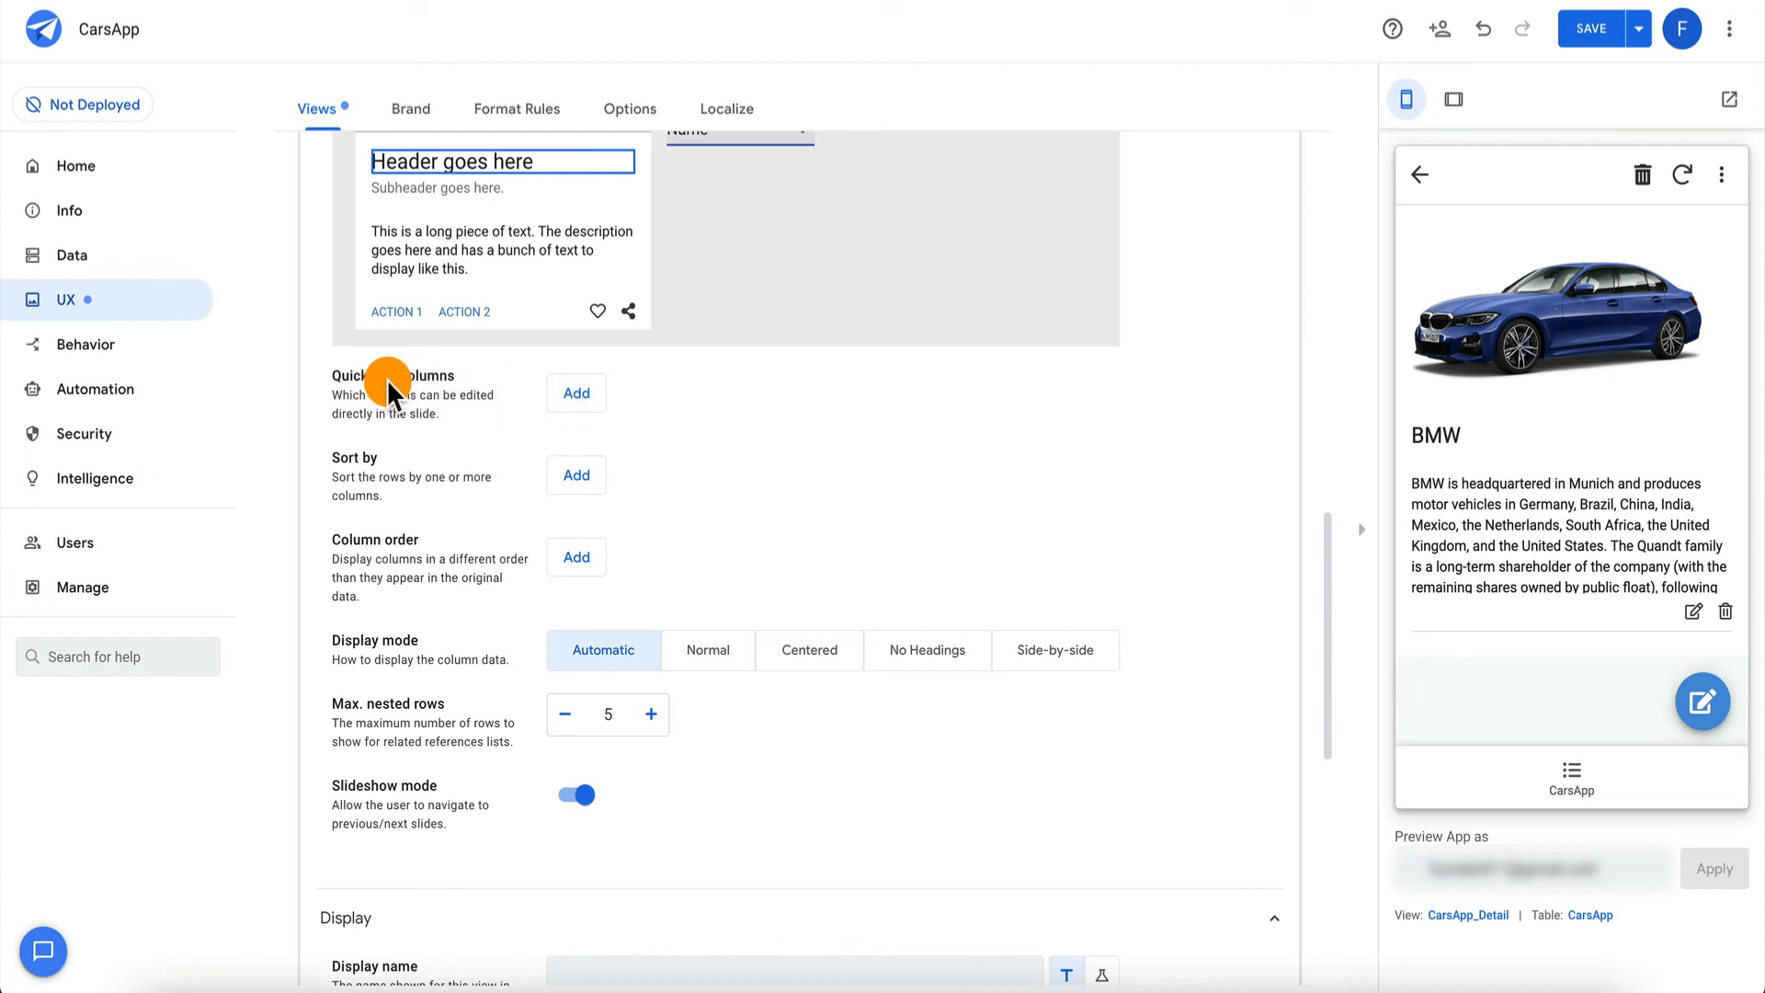
click(579, 470)
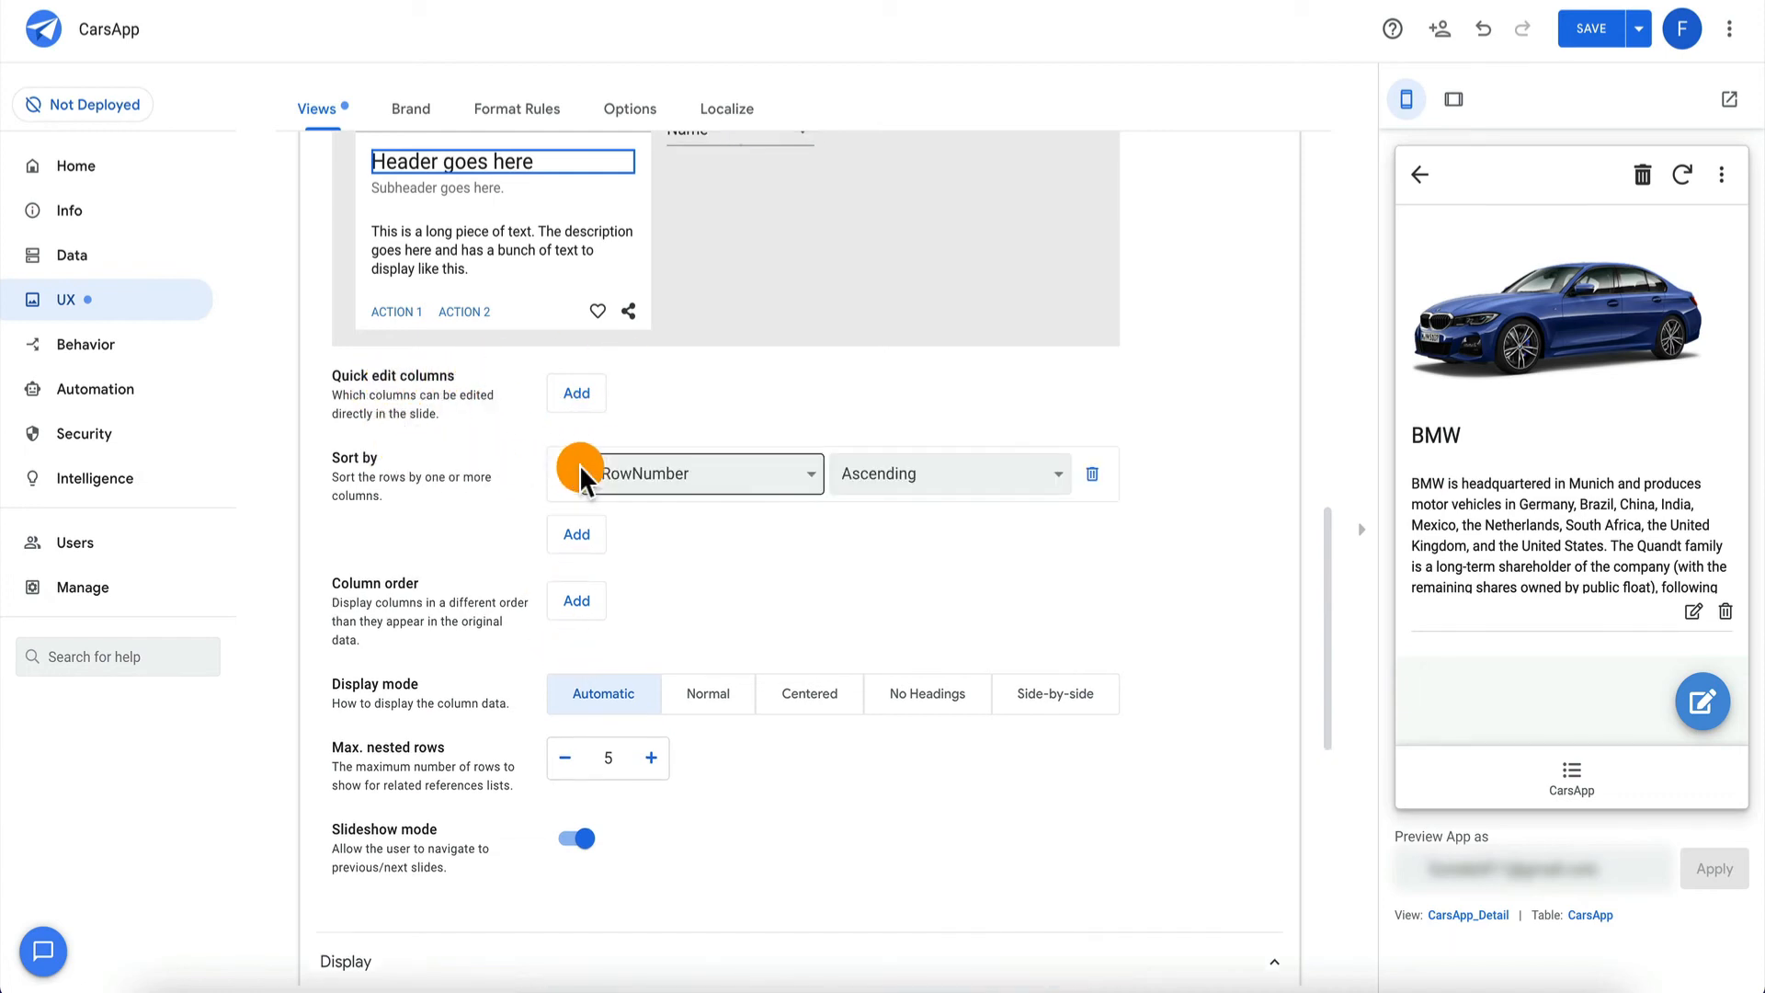
click(1092, 473)
click(574, 391)
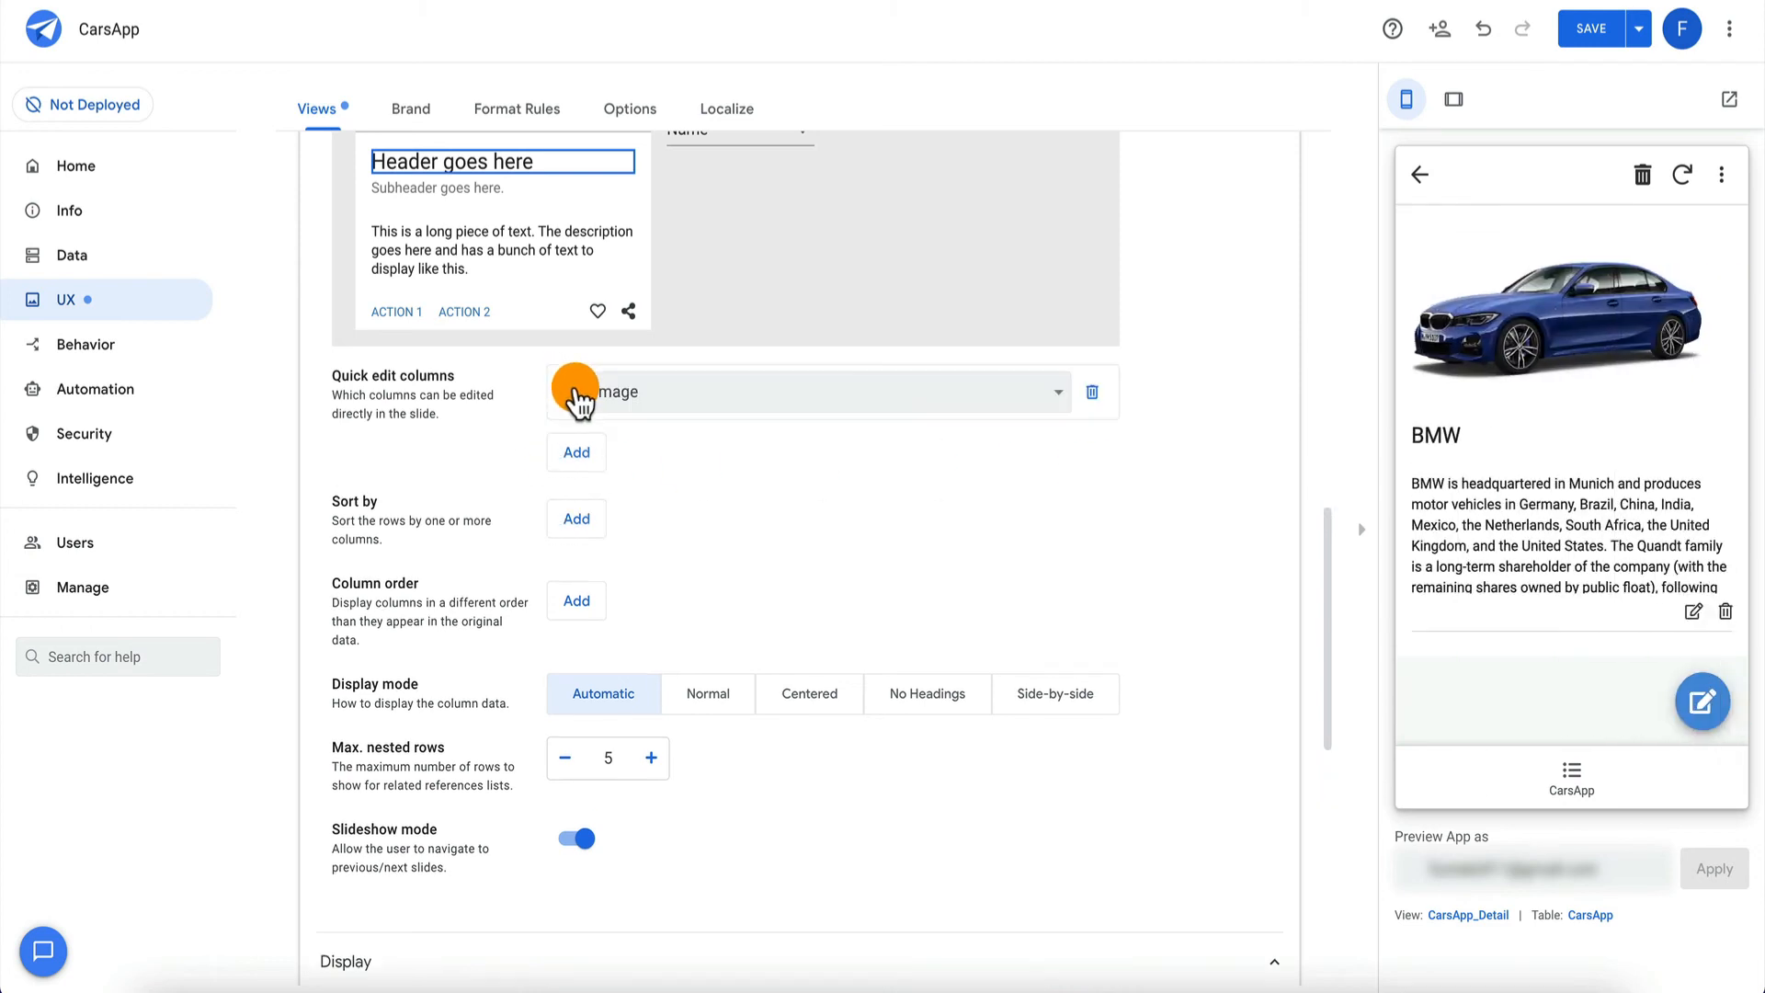
click(1093, 393)
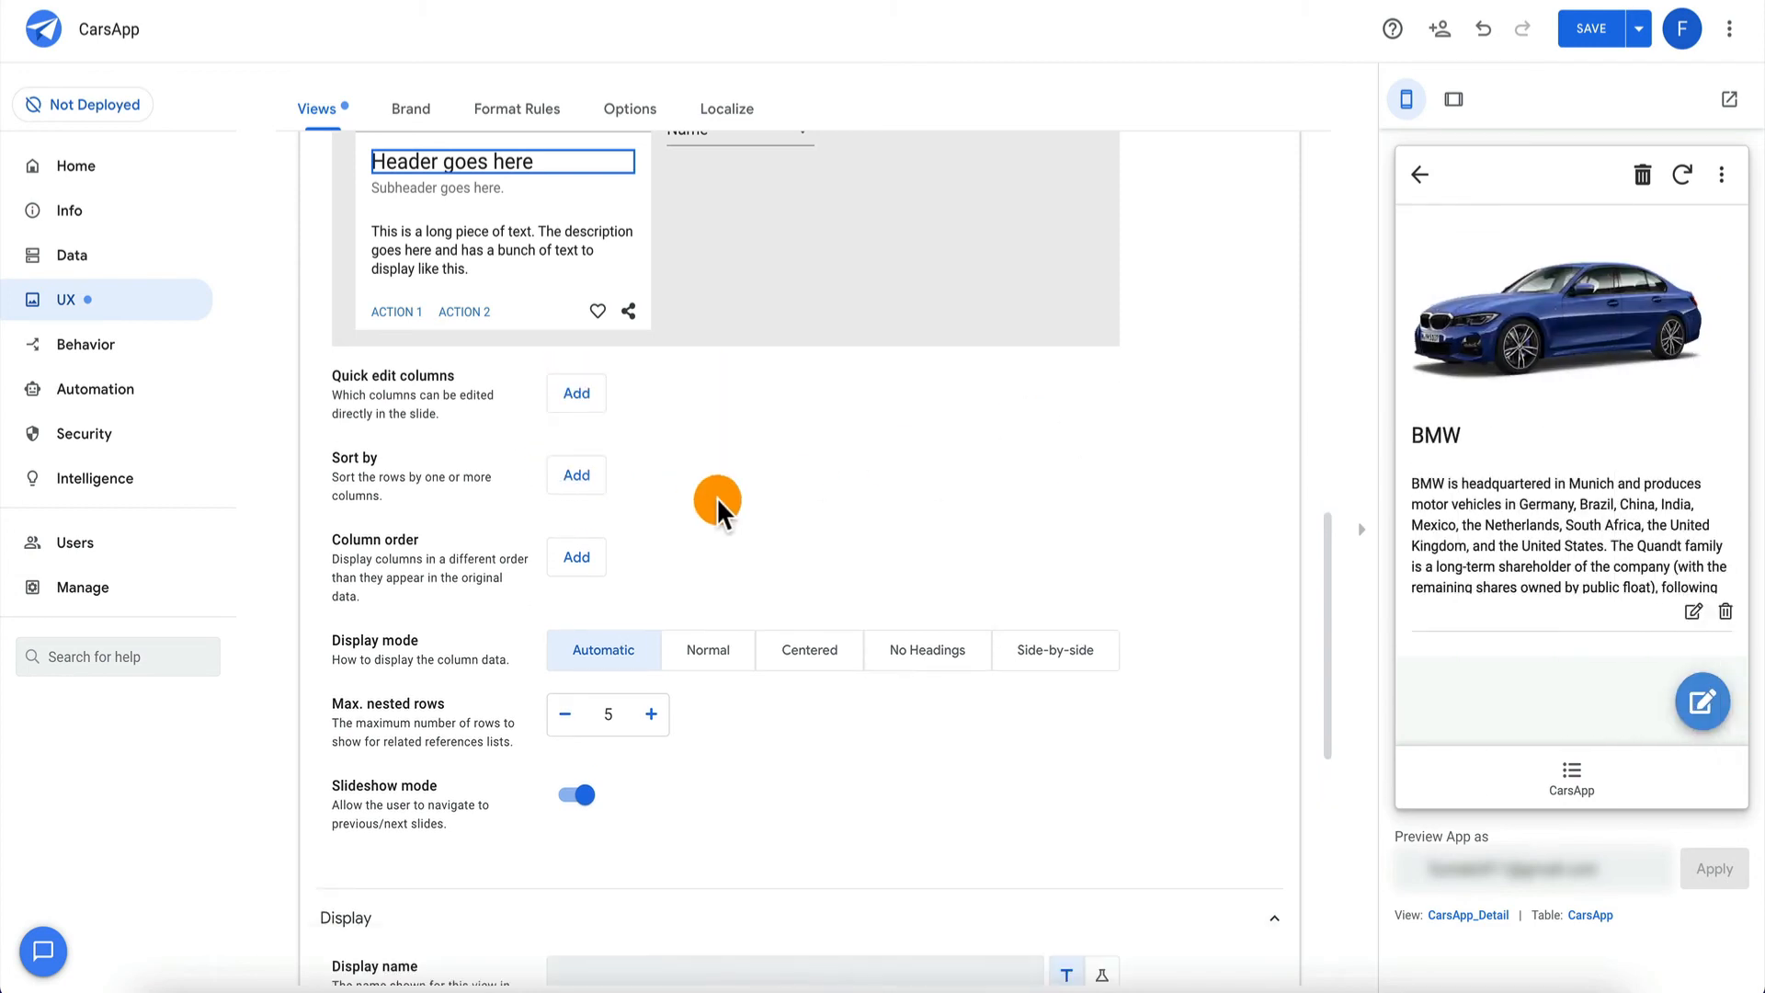
Try a formula for the detail view's display name, browse the Expression Assistant's text functions and return to plain text.
scroll(698, 501, down, 8)
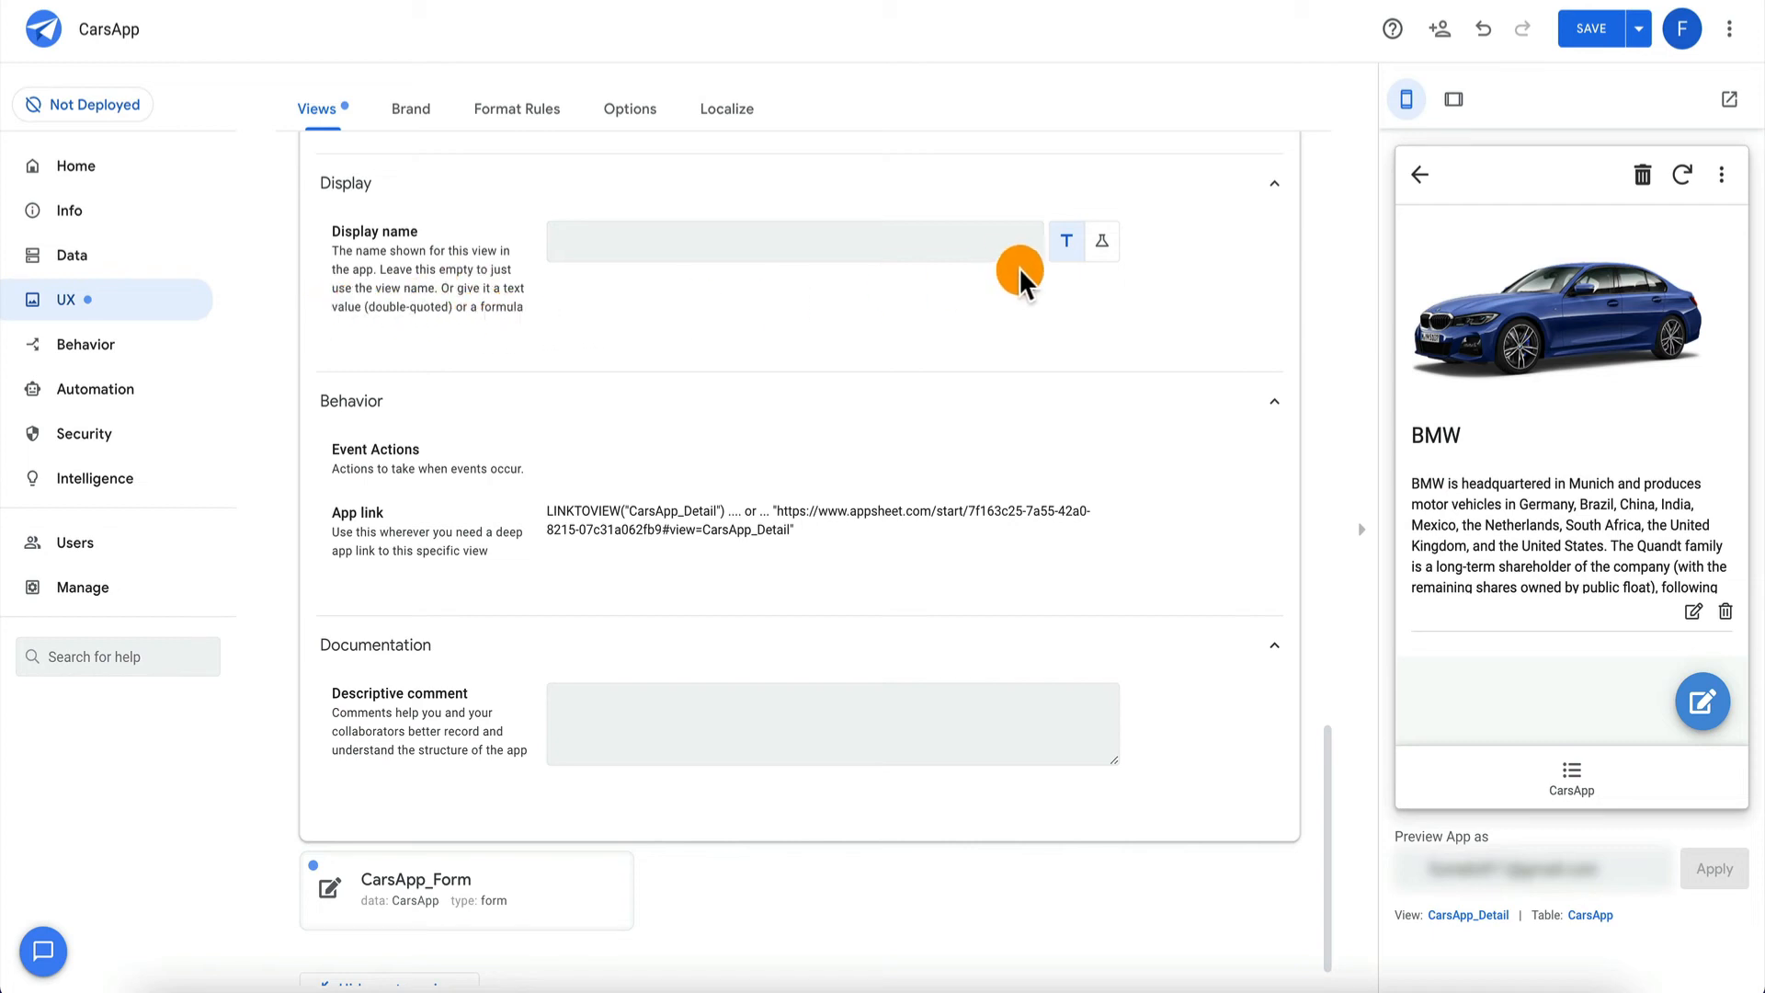
click(973, 246)
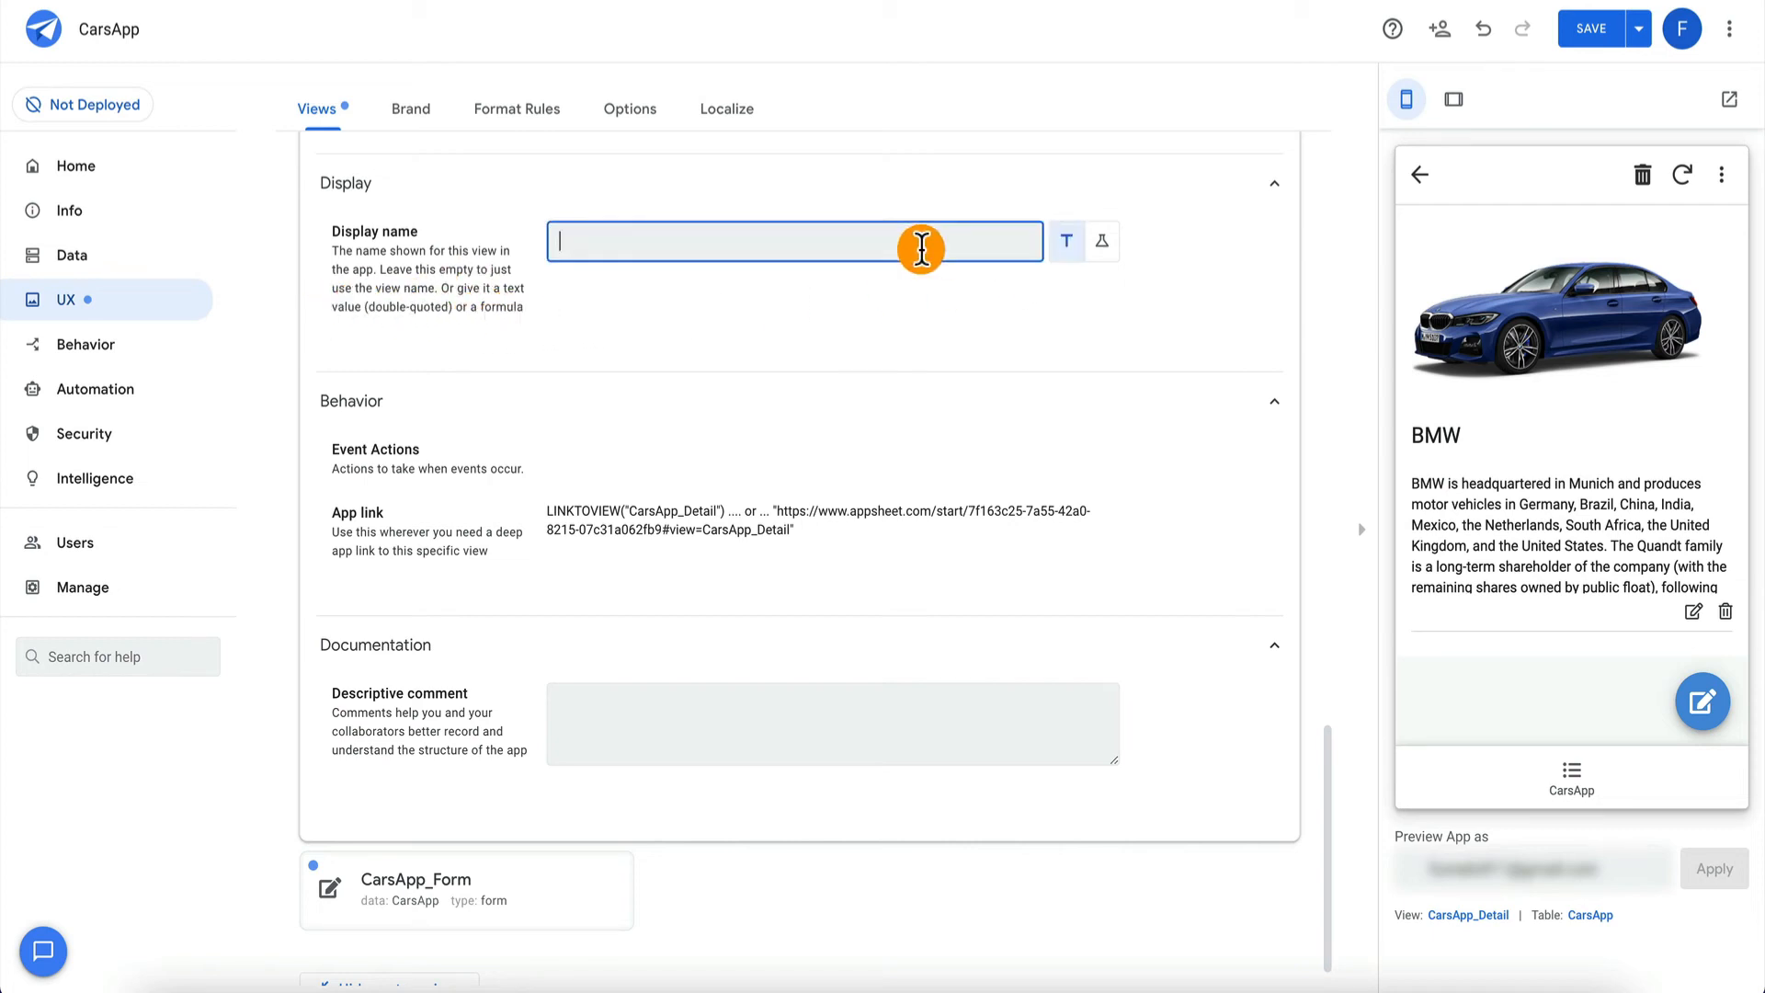
click(1102, 241)
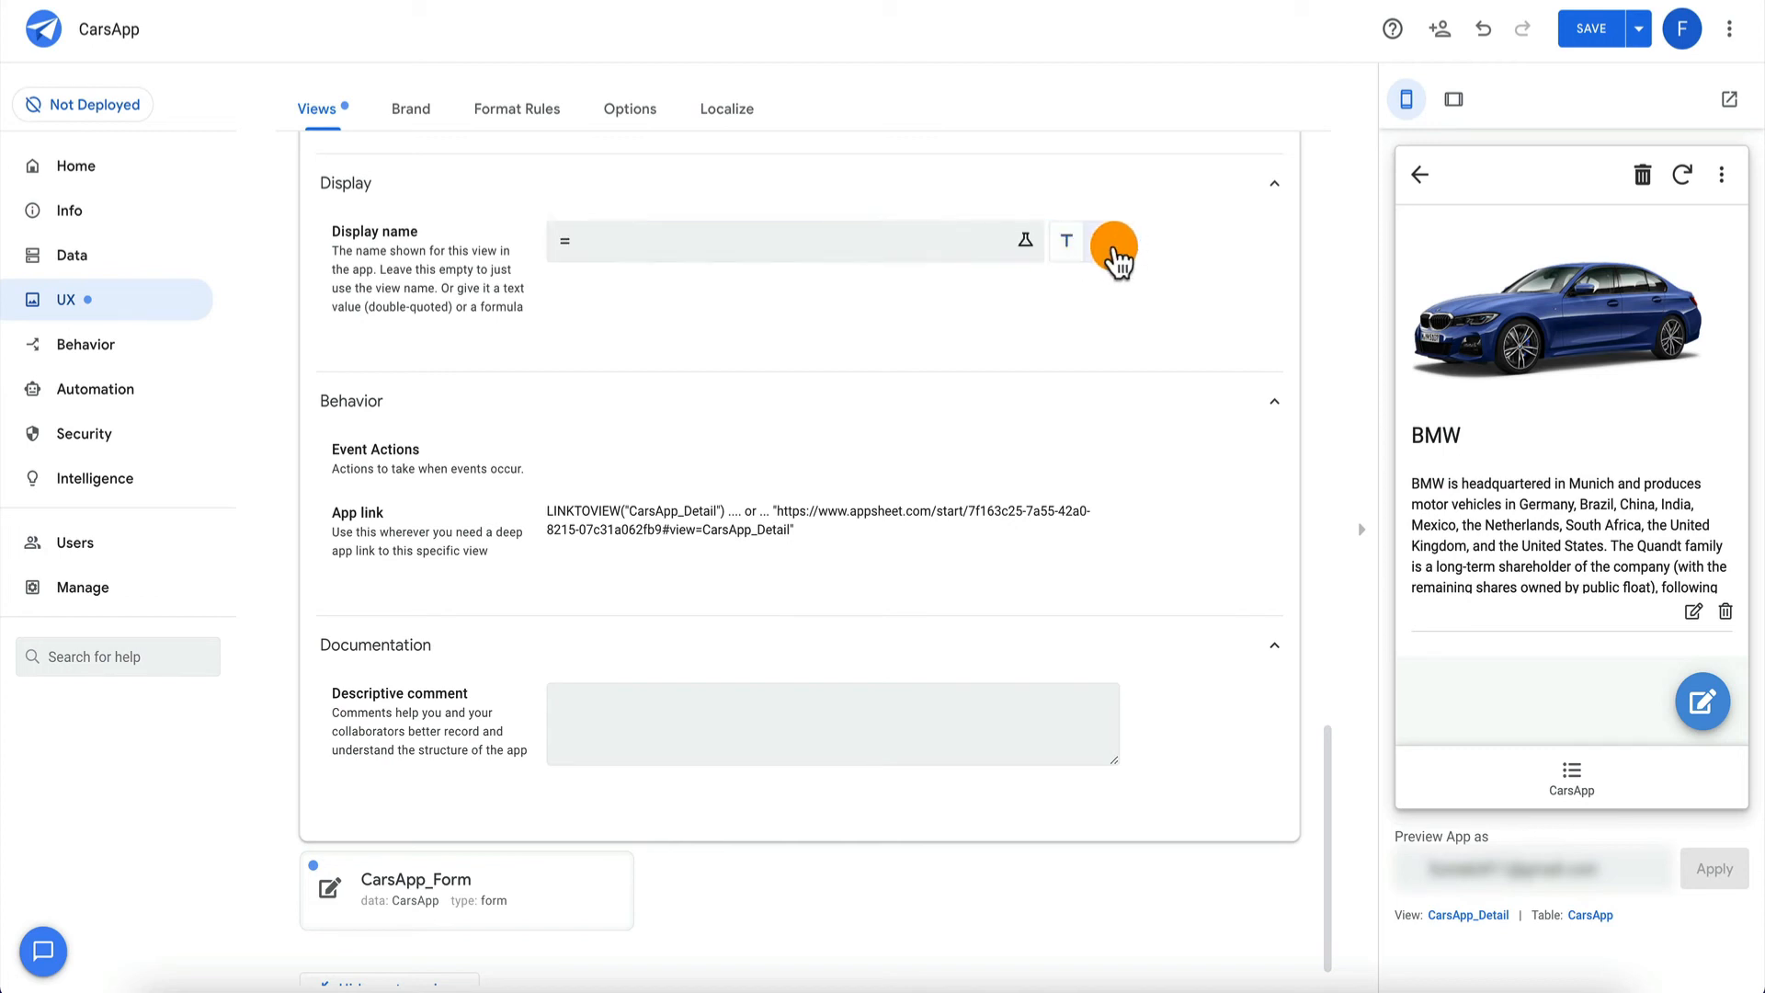
click(853, 243)
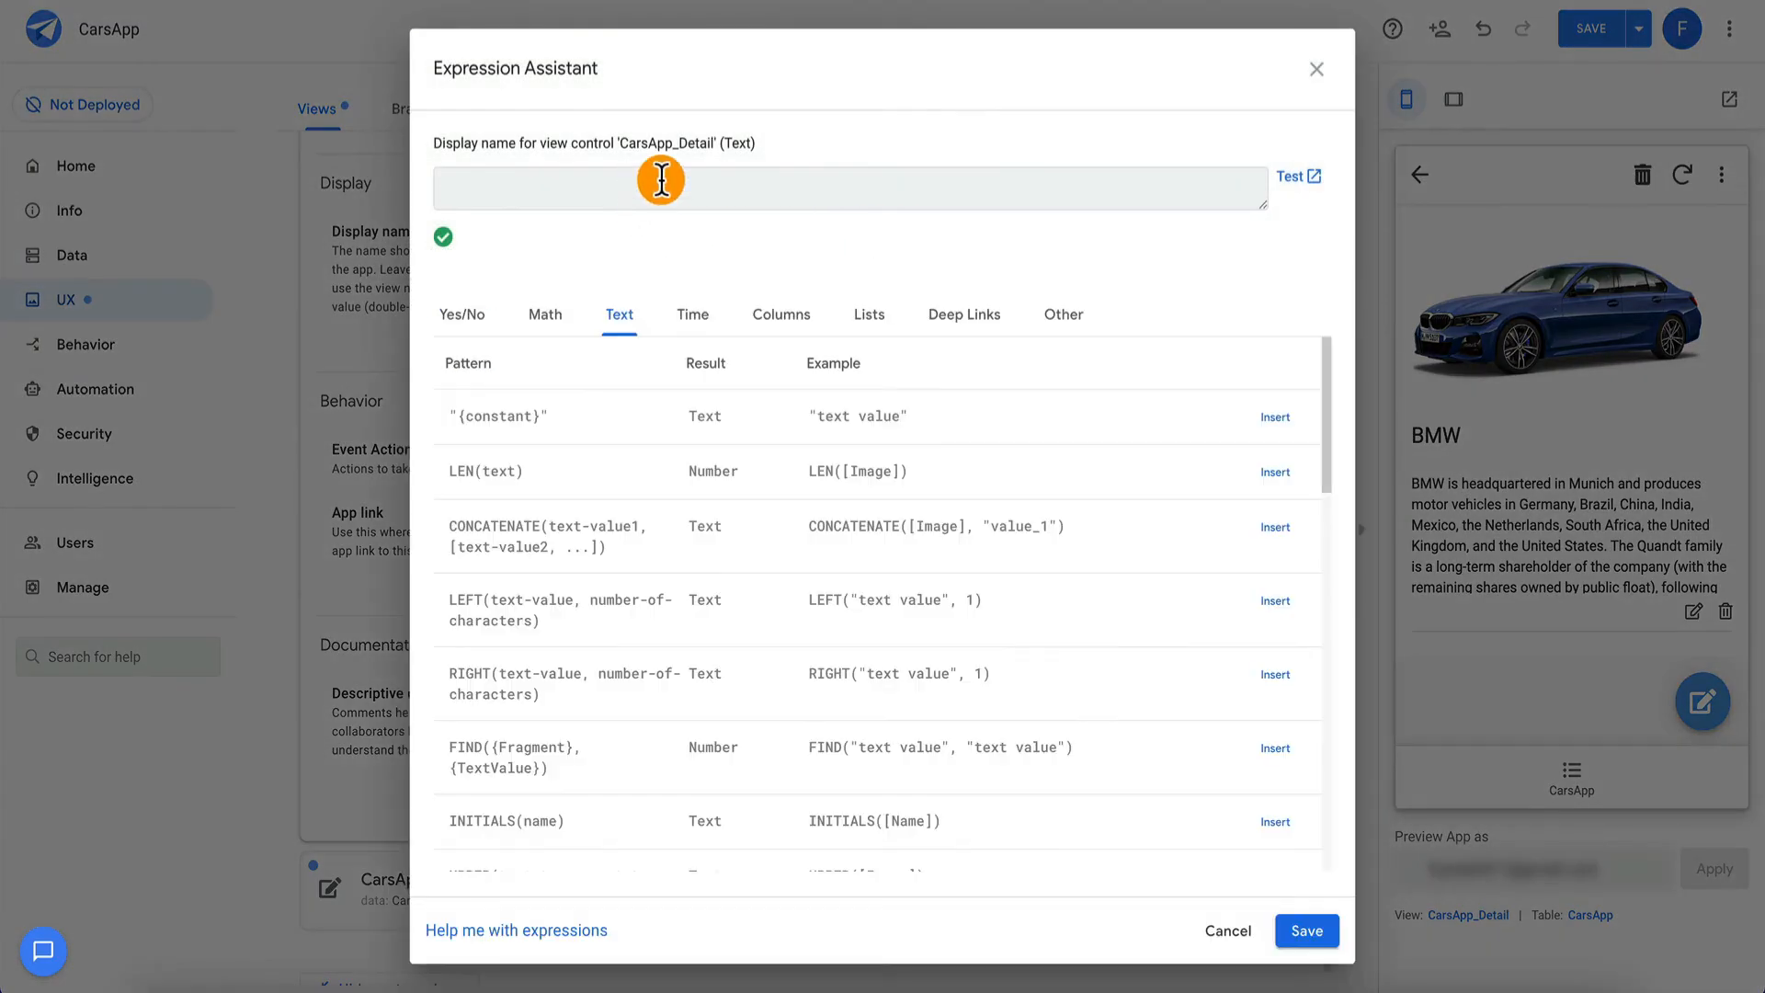
scroll(857, 629, down, 14)
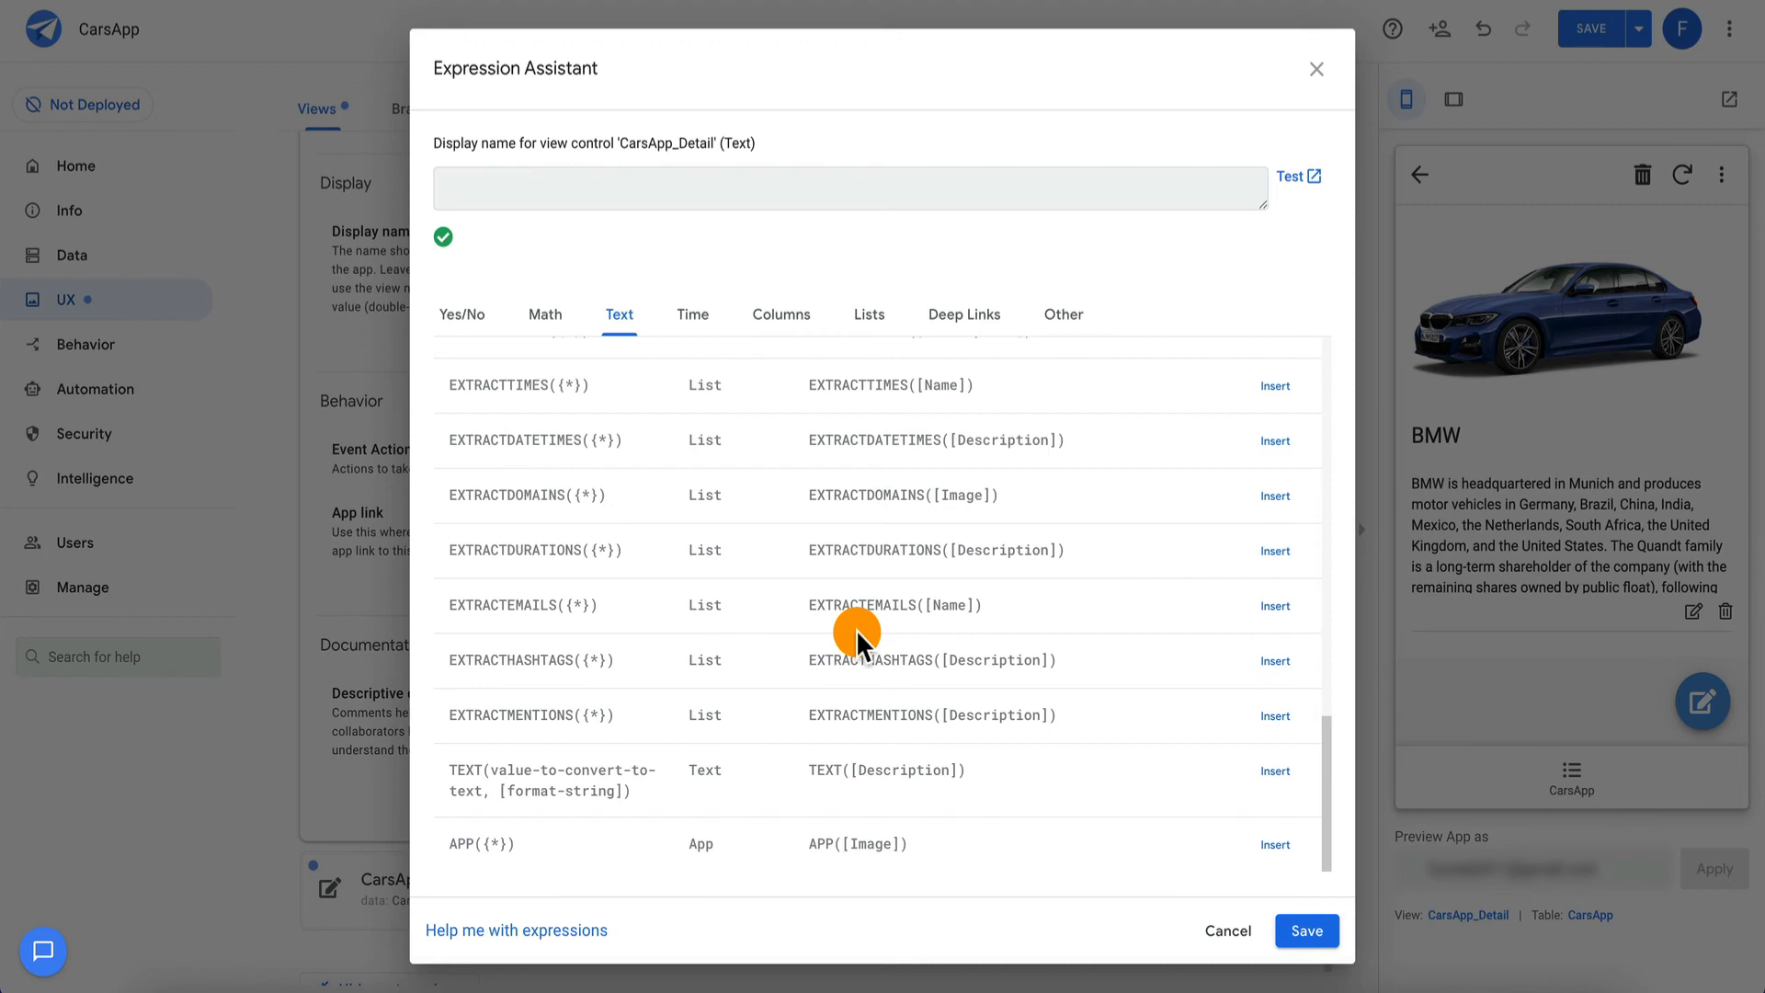
scroll(857, 628, up, 14)
click(1310, 83)
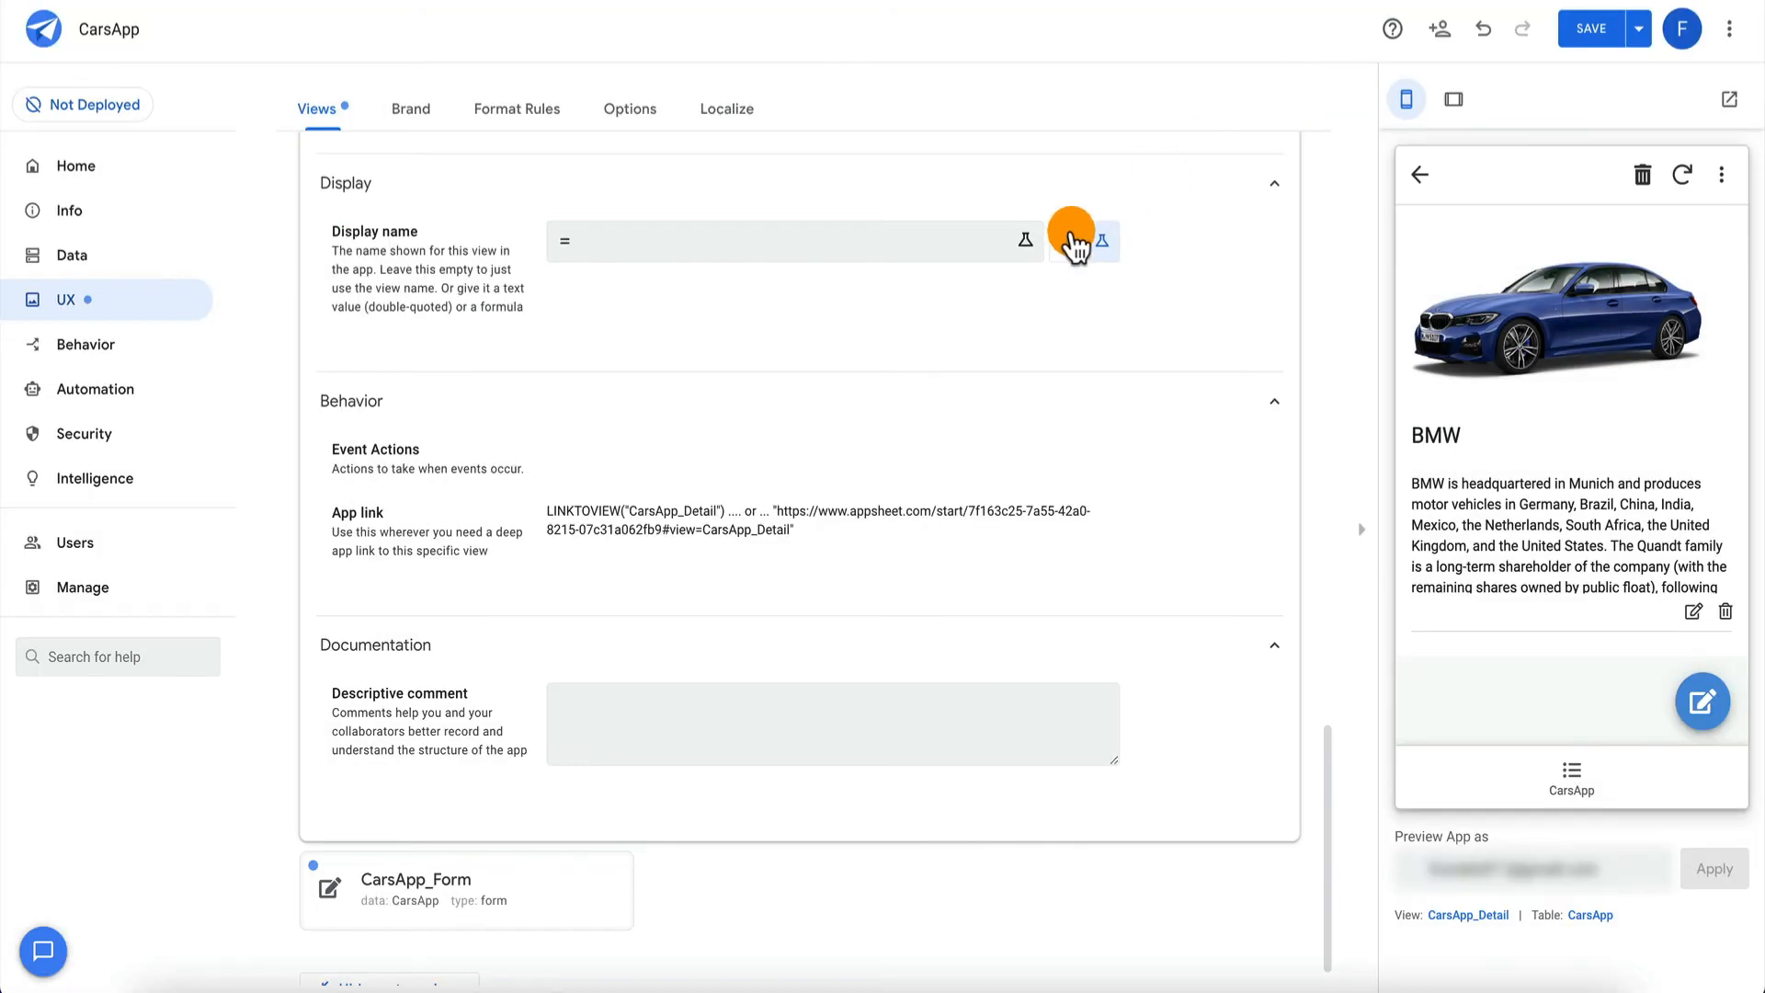
click(1067, 241)
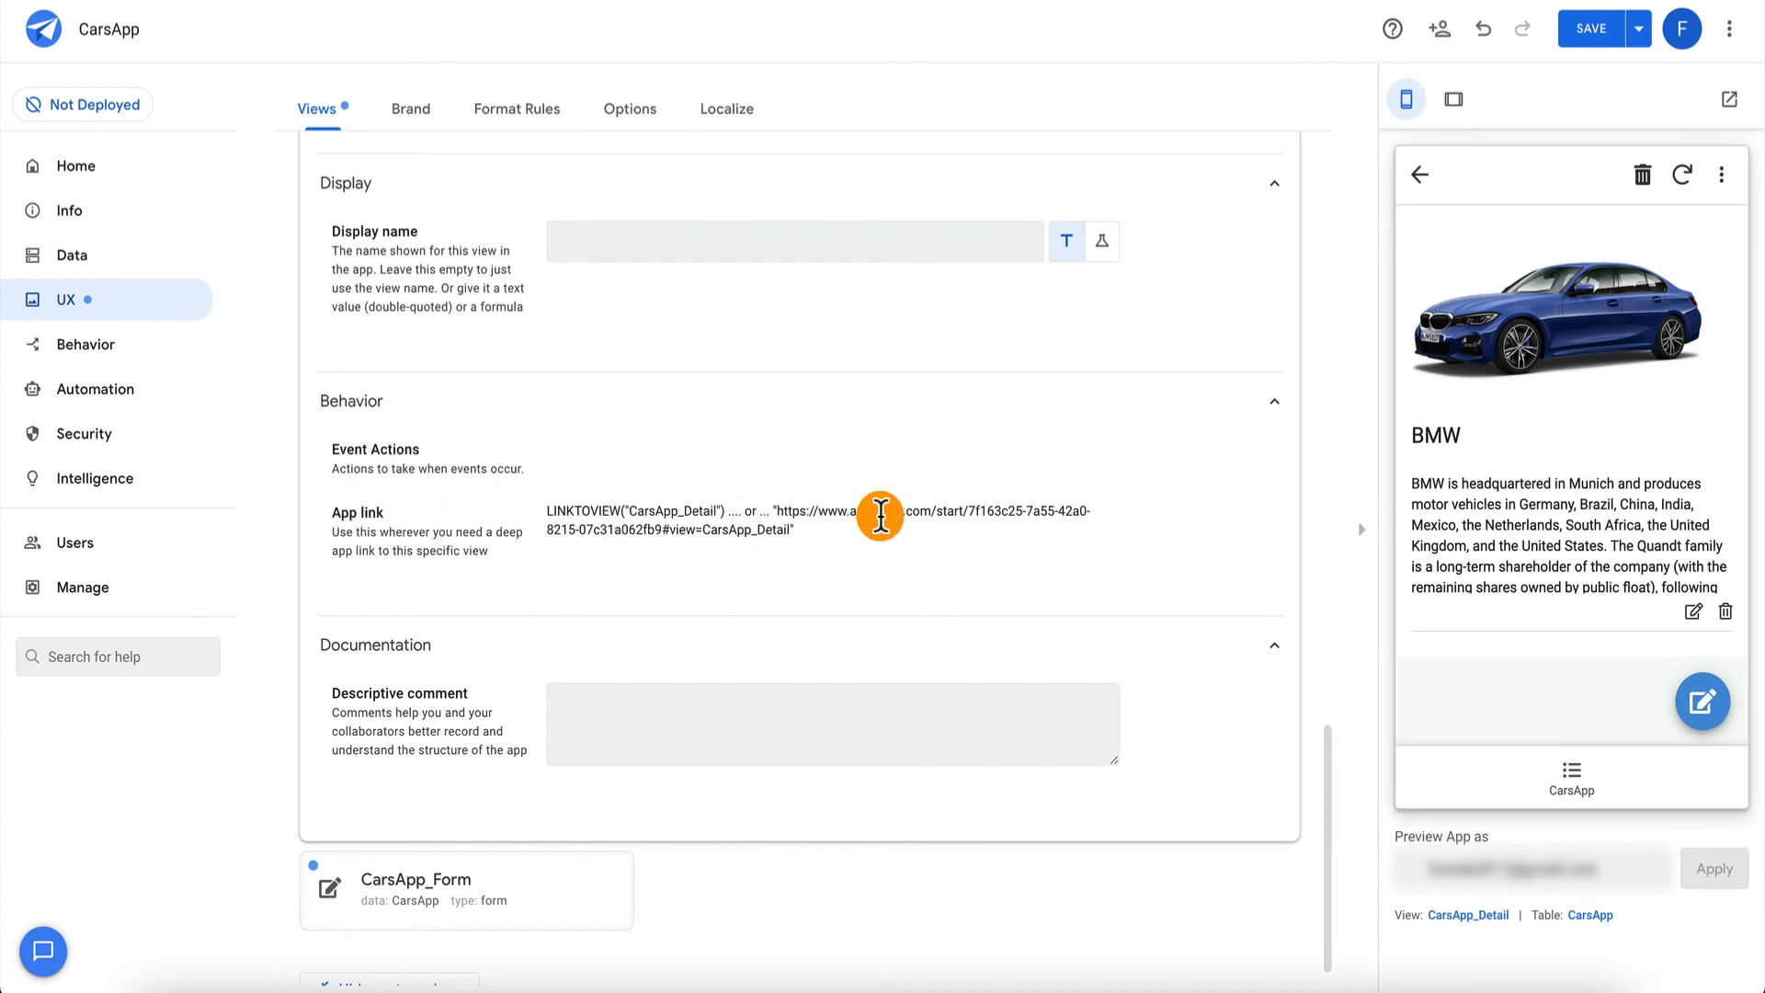
Set the On Click behavior of Action 1 in the detail view's header layout to Edit.
scroll(801, 533, up, 15)
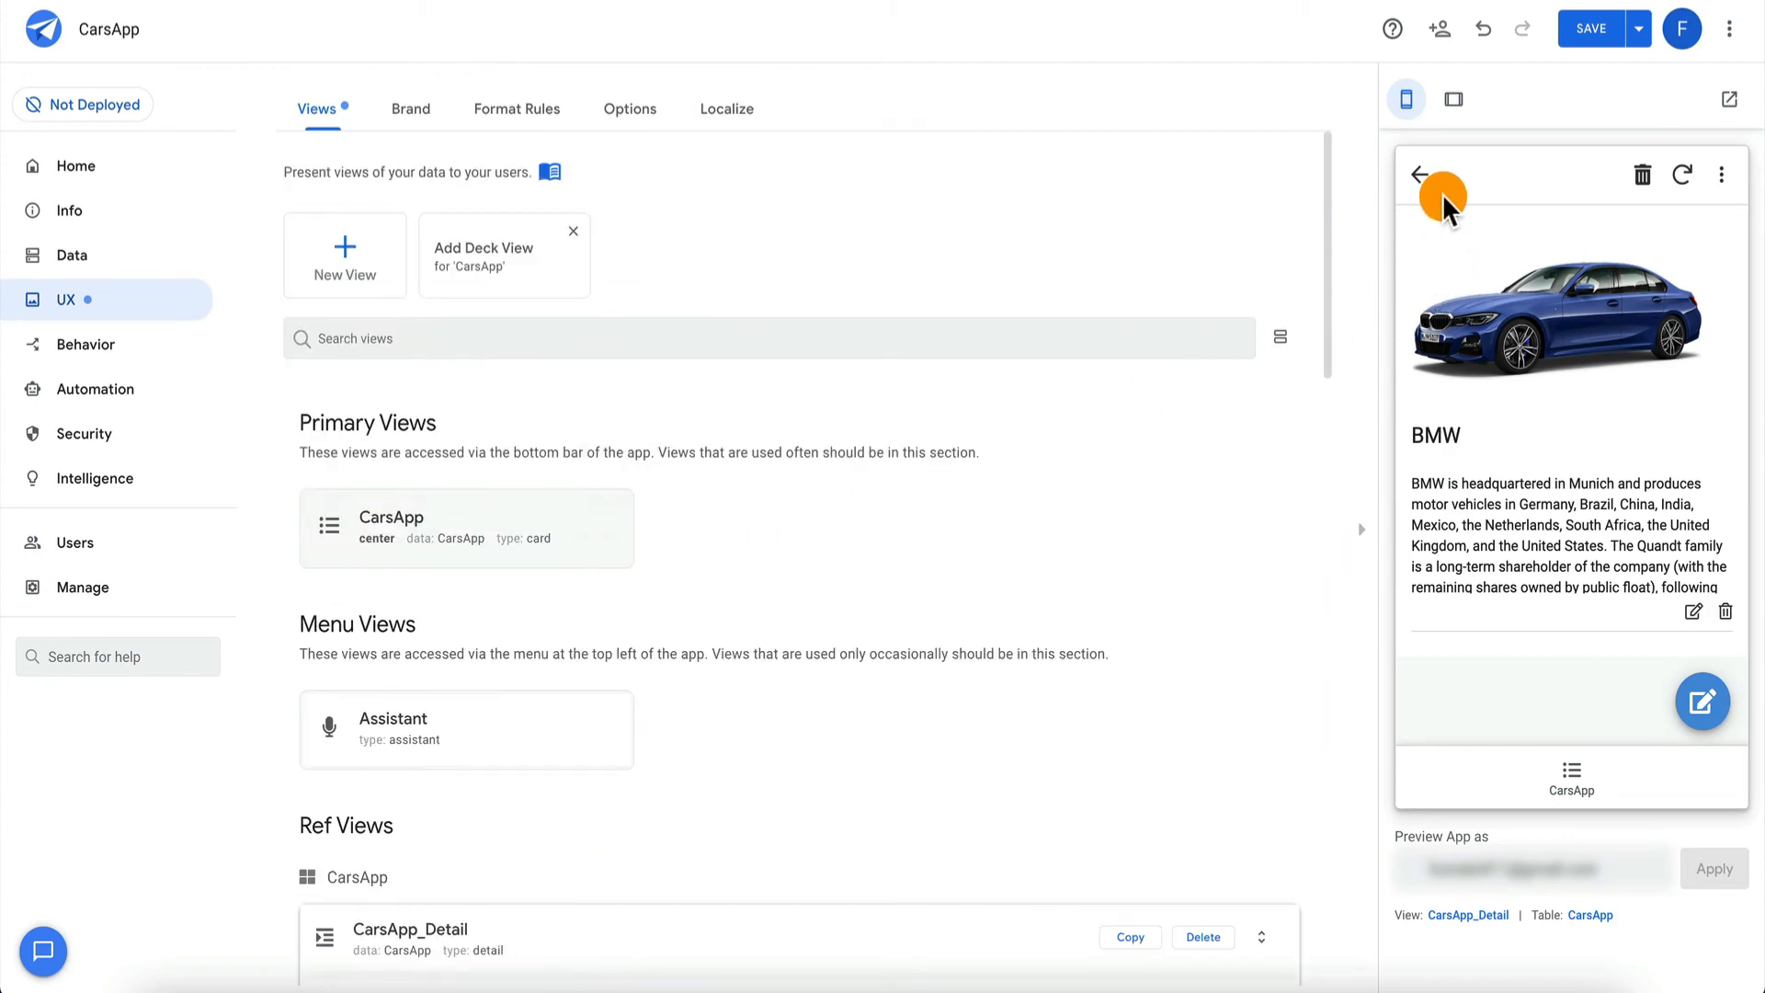
scroll(1061, 537, down, 10)
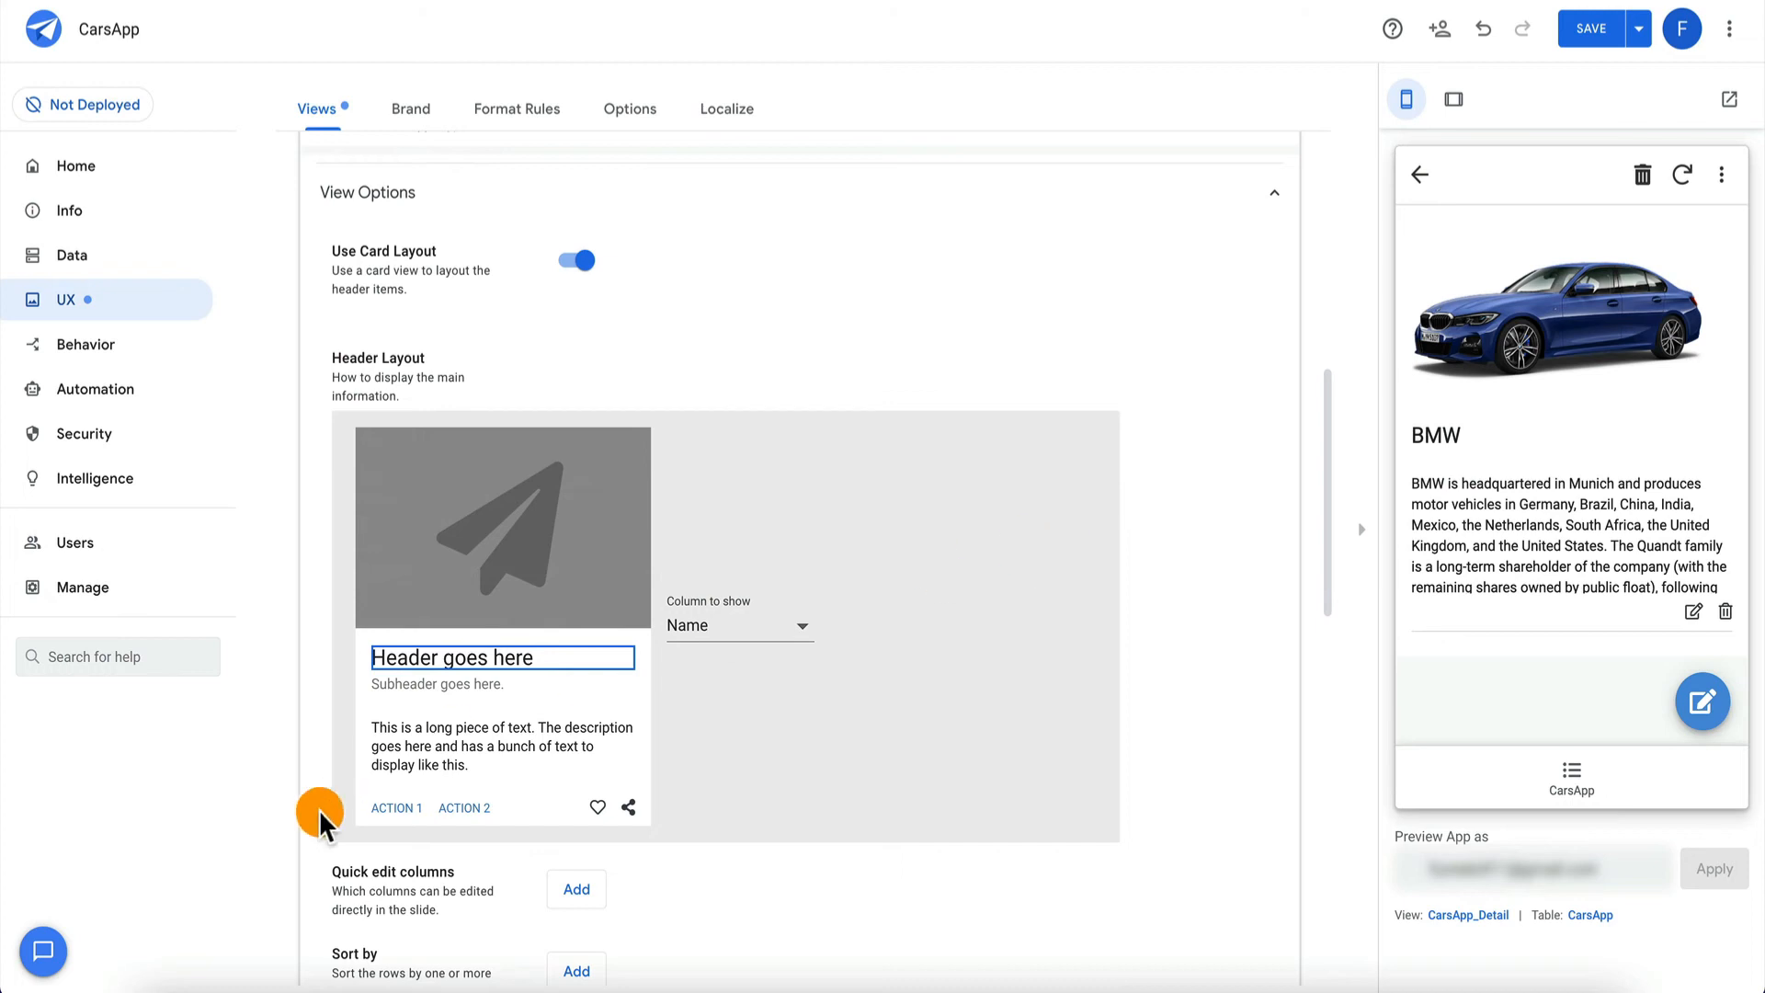
click(404, 808)
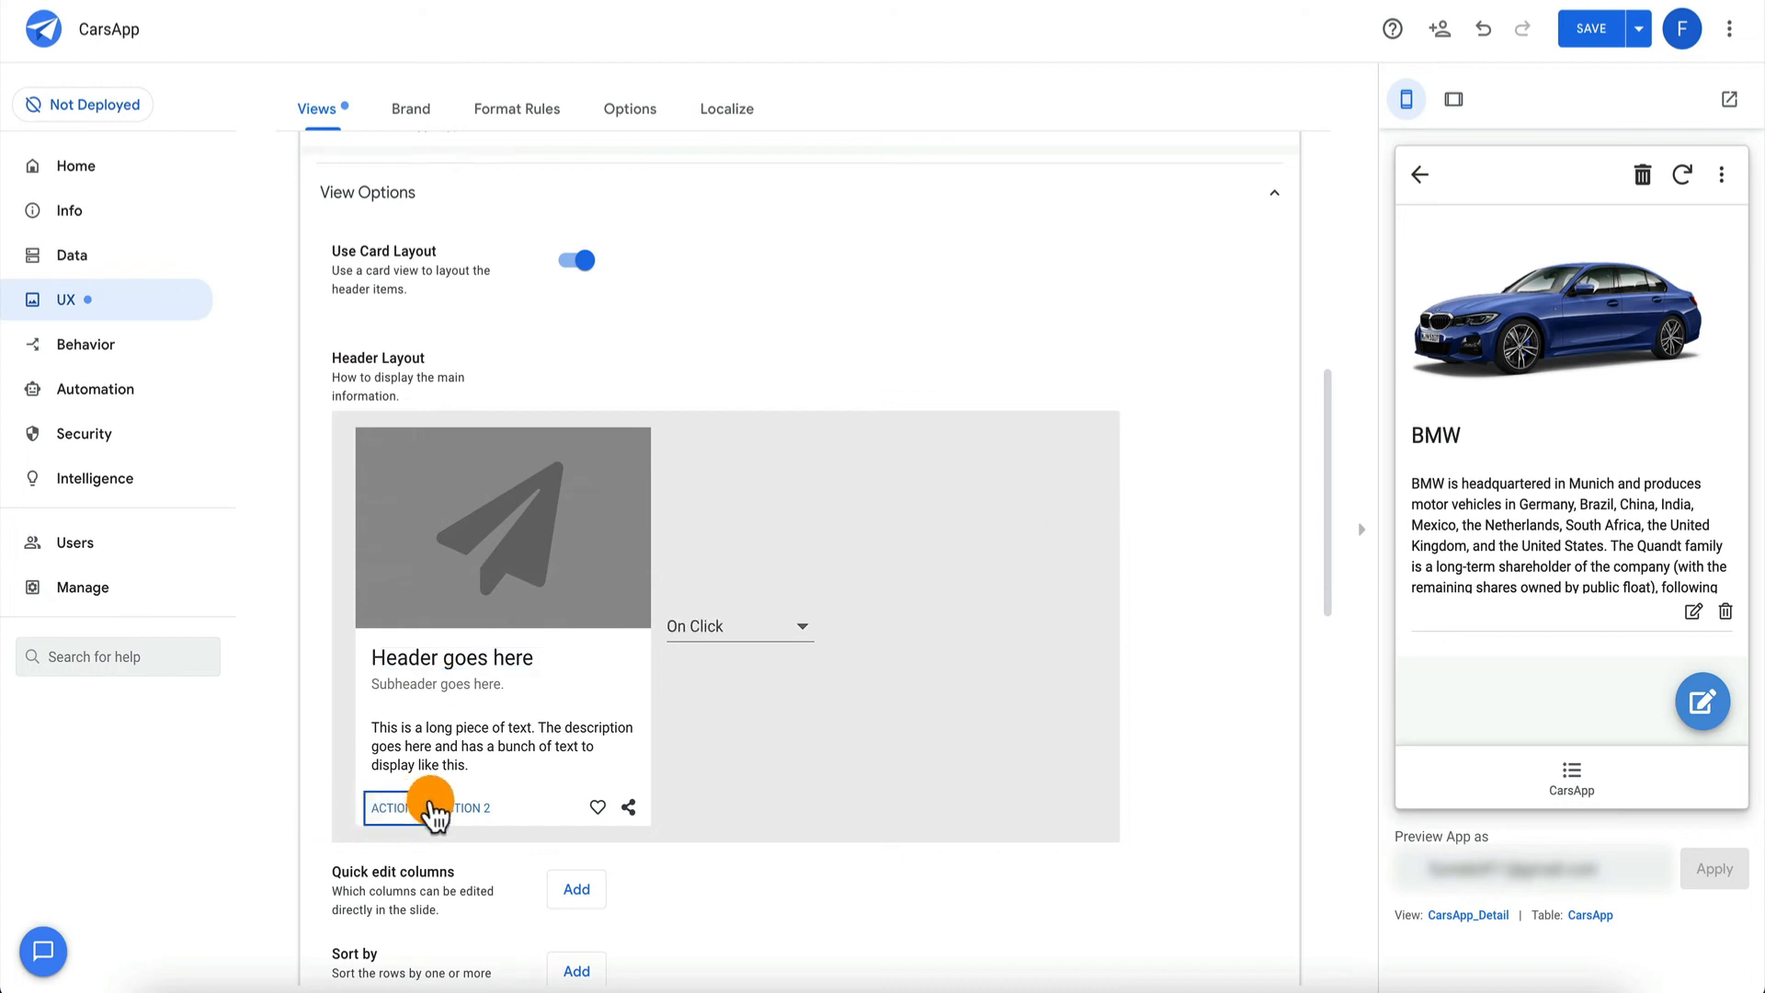
click(793, 639)
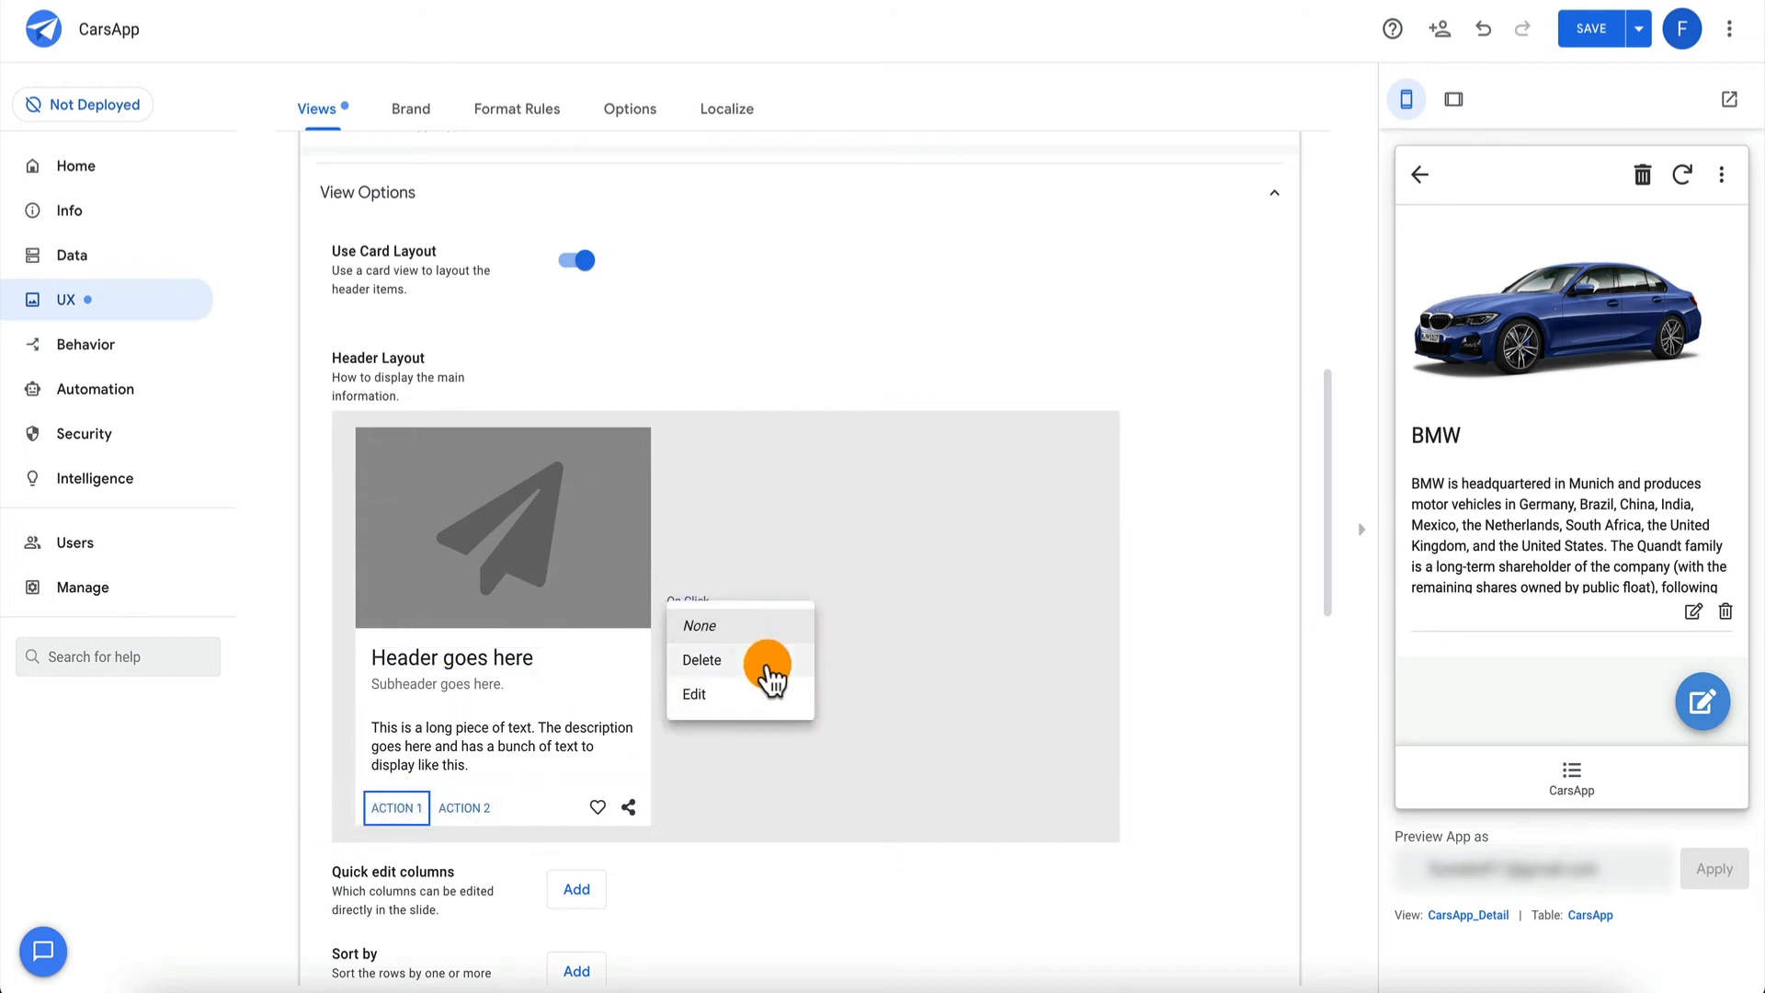
click(756, 695)
Set the On Click behavior of Action 2 in the detail view's header layout to Delete.
click(465, 808)
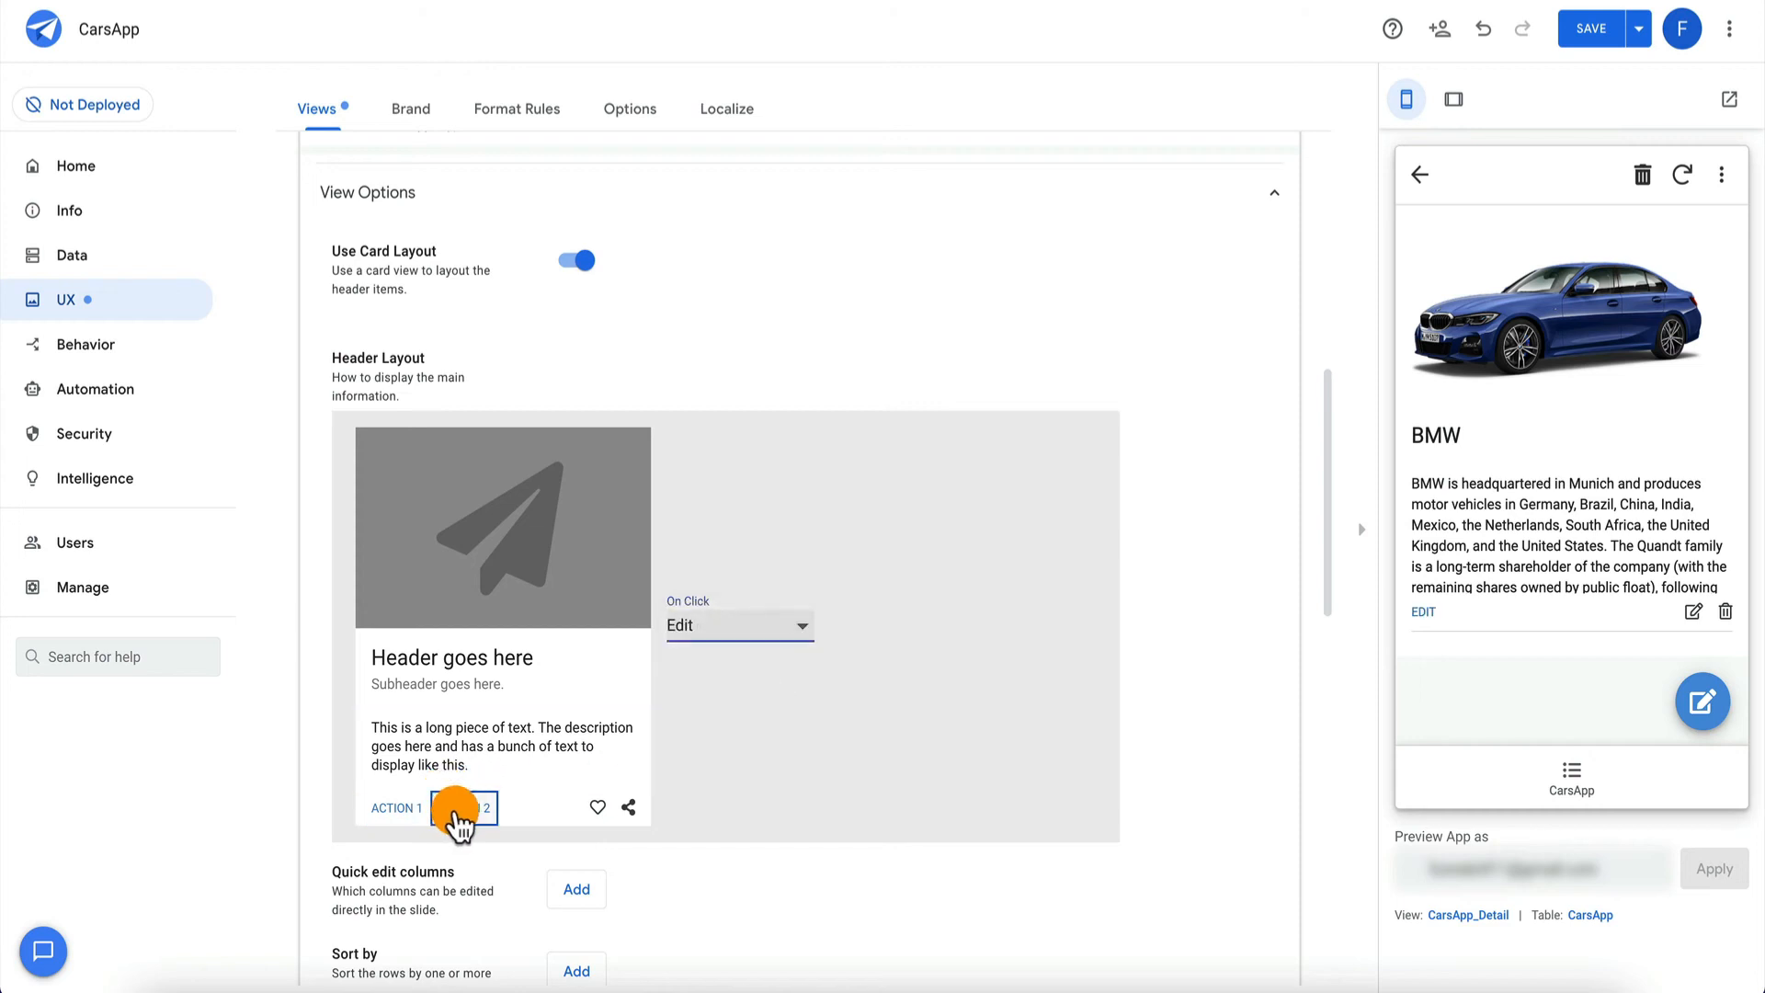
click(748, 624)
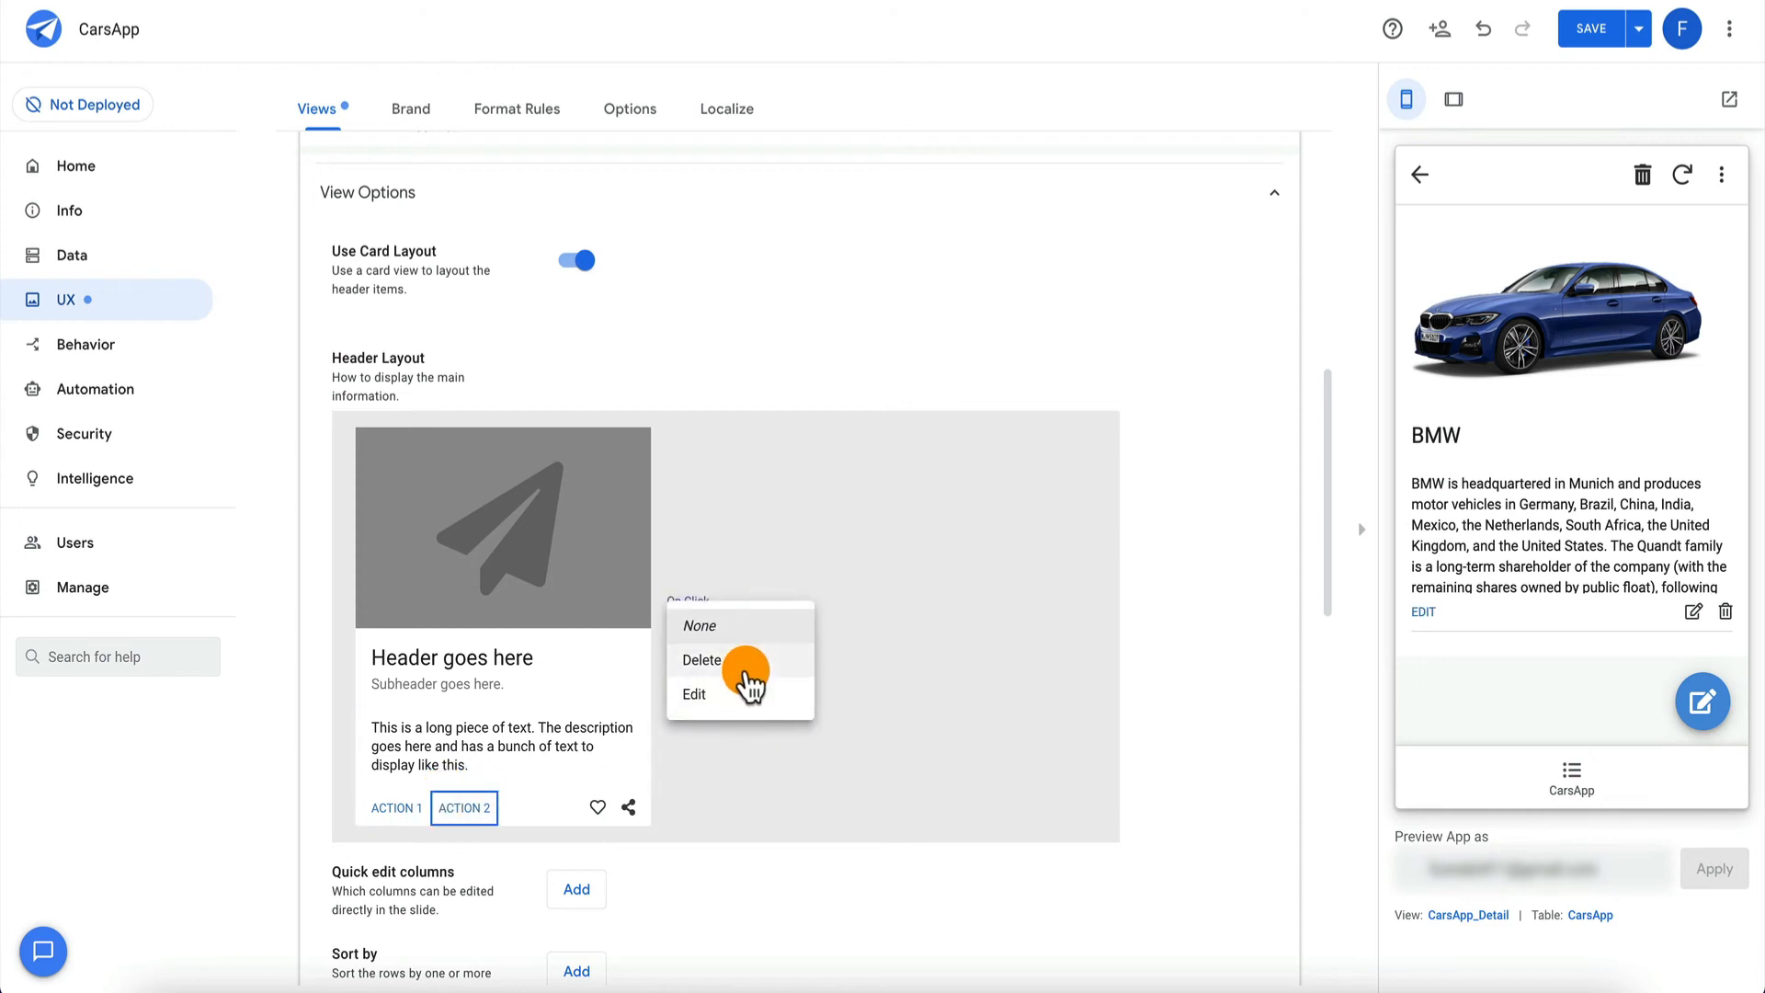
click(748, 662)
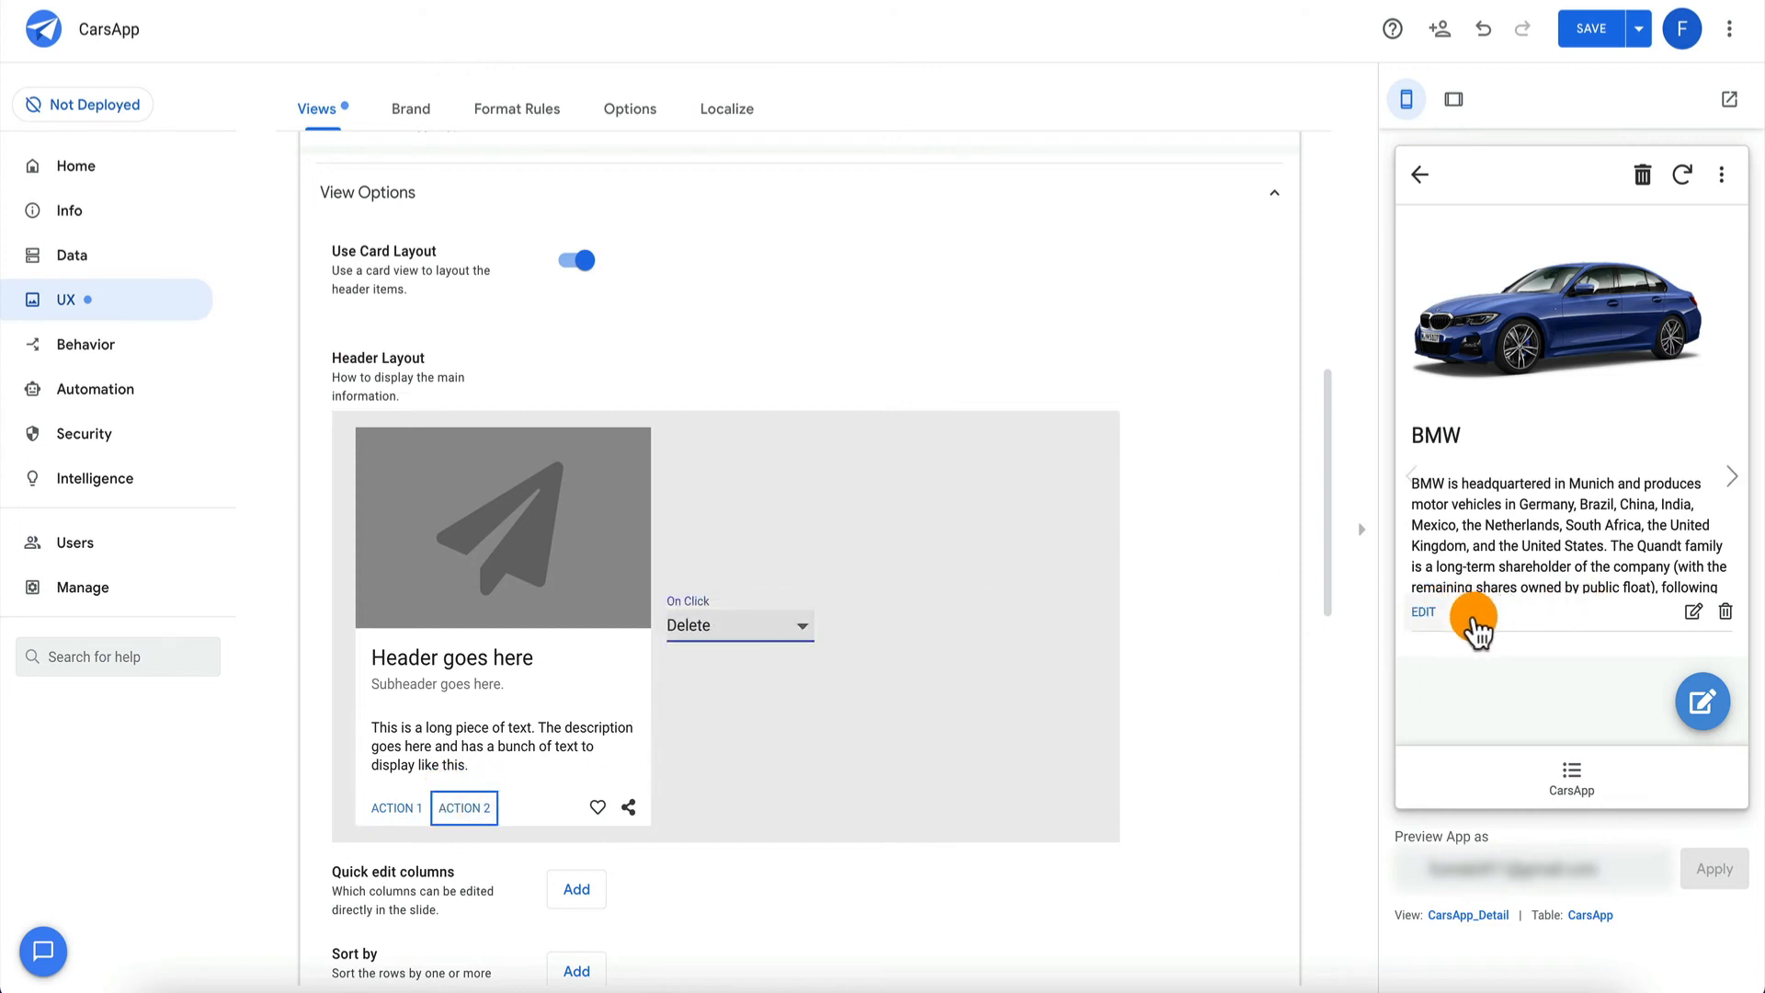
Reset the On Click behavior of both Action 1 and Action 2 in the detail view's header layout to None.
click(391, 808)
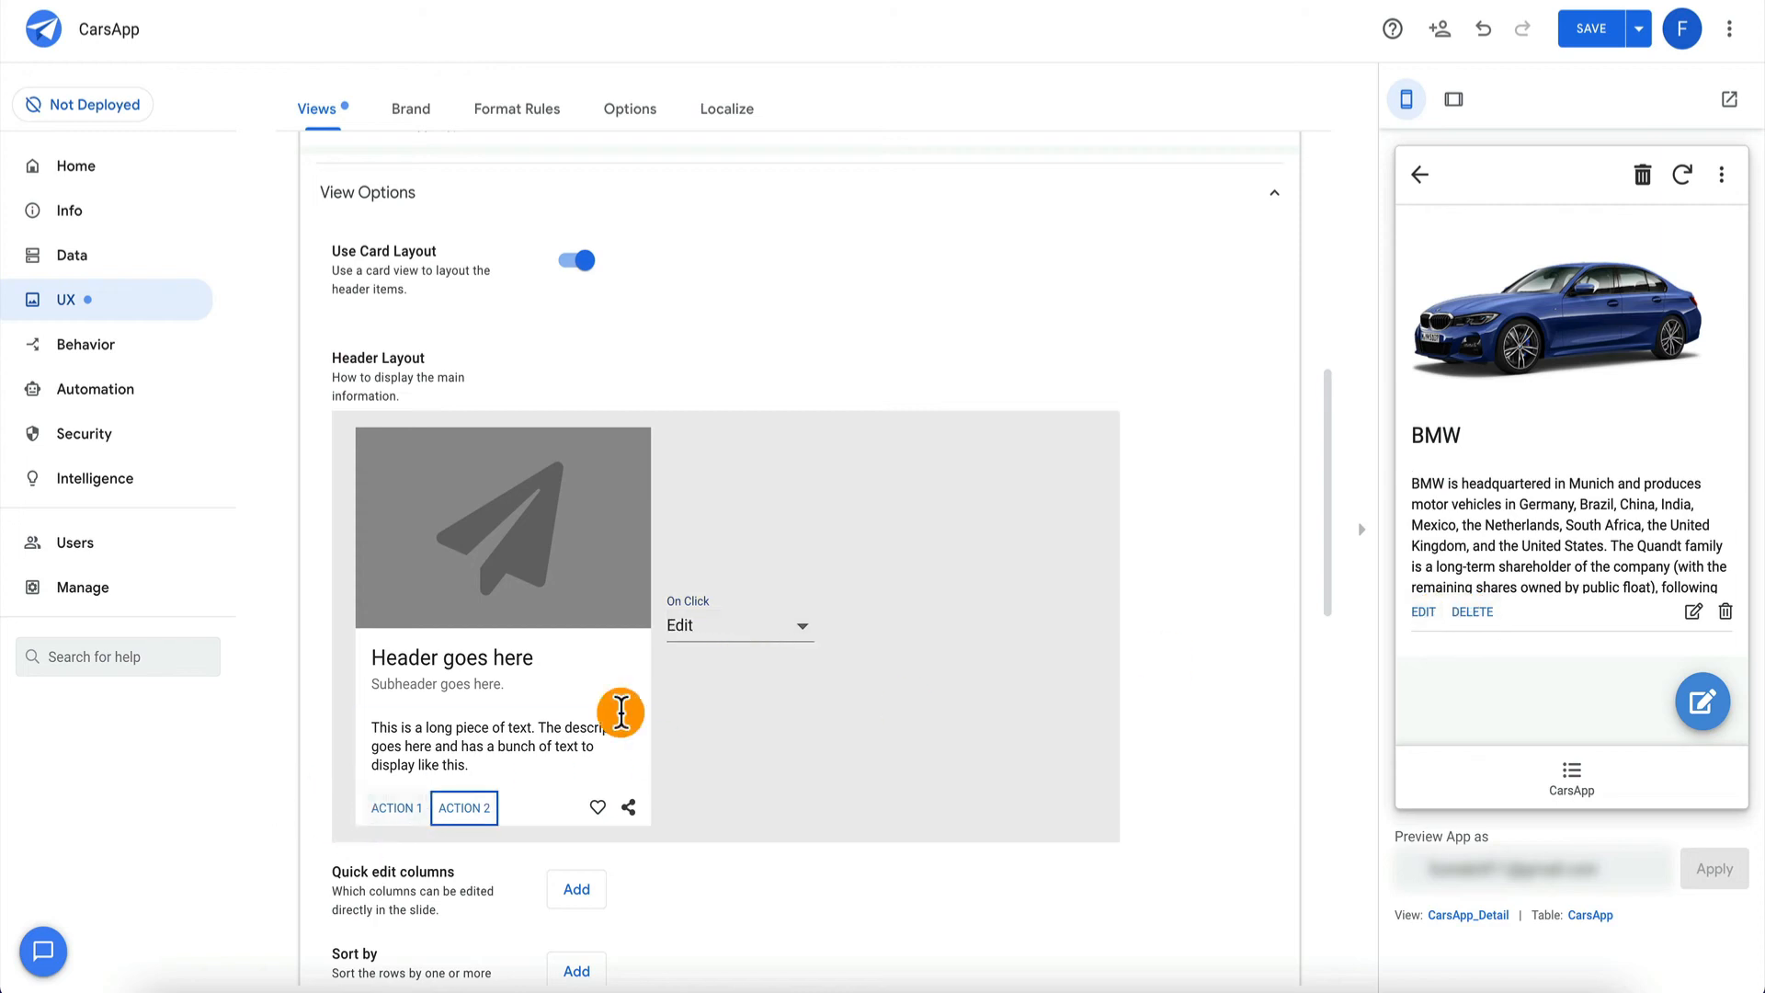
click(735, 635)
click(756, 563)
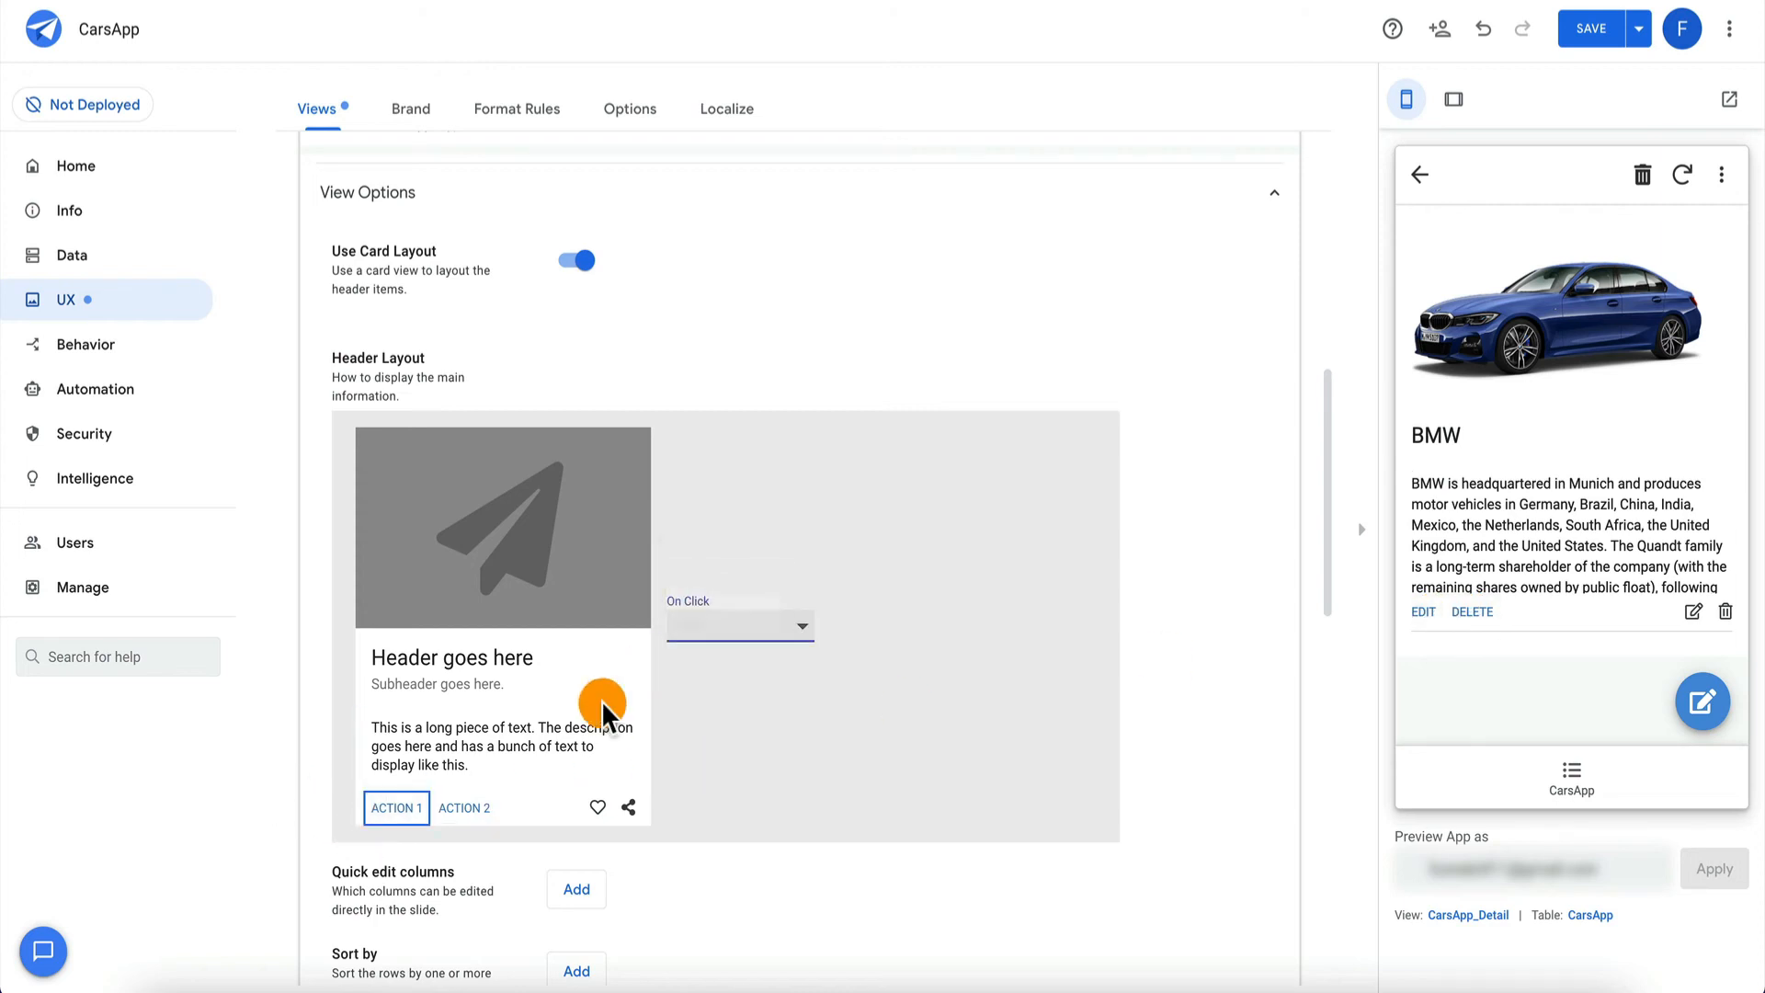
click(481, 806)
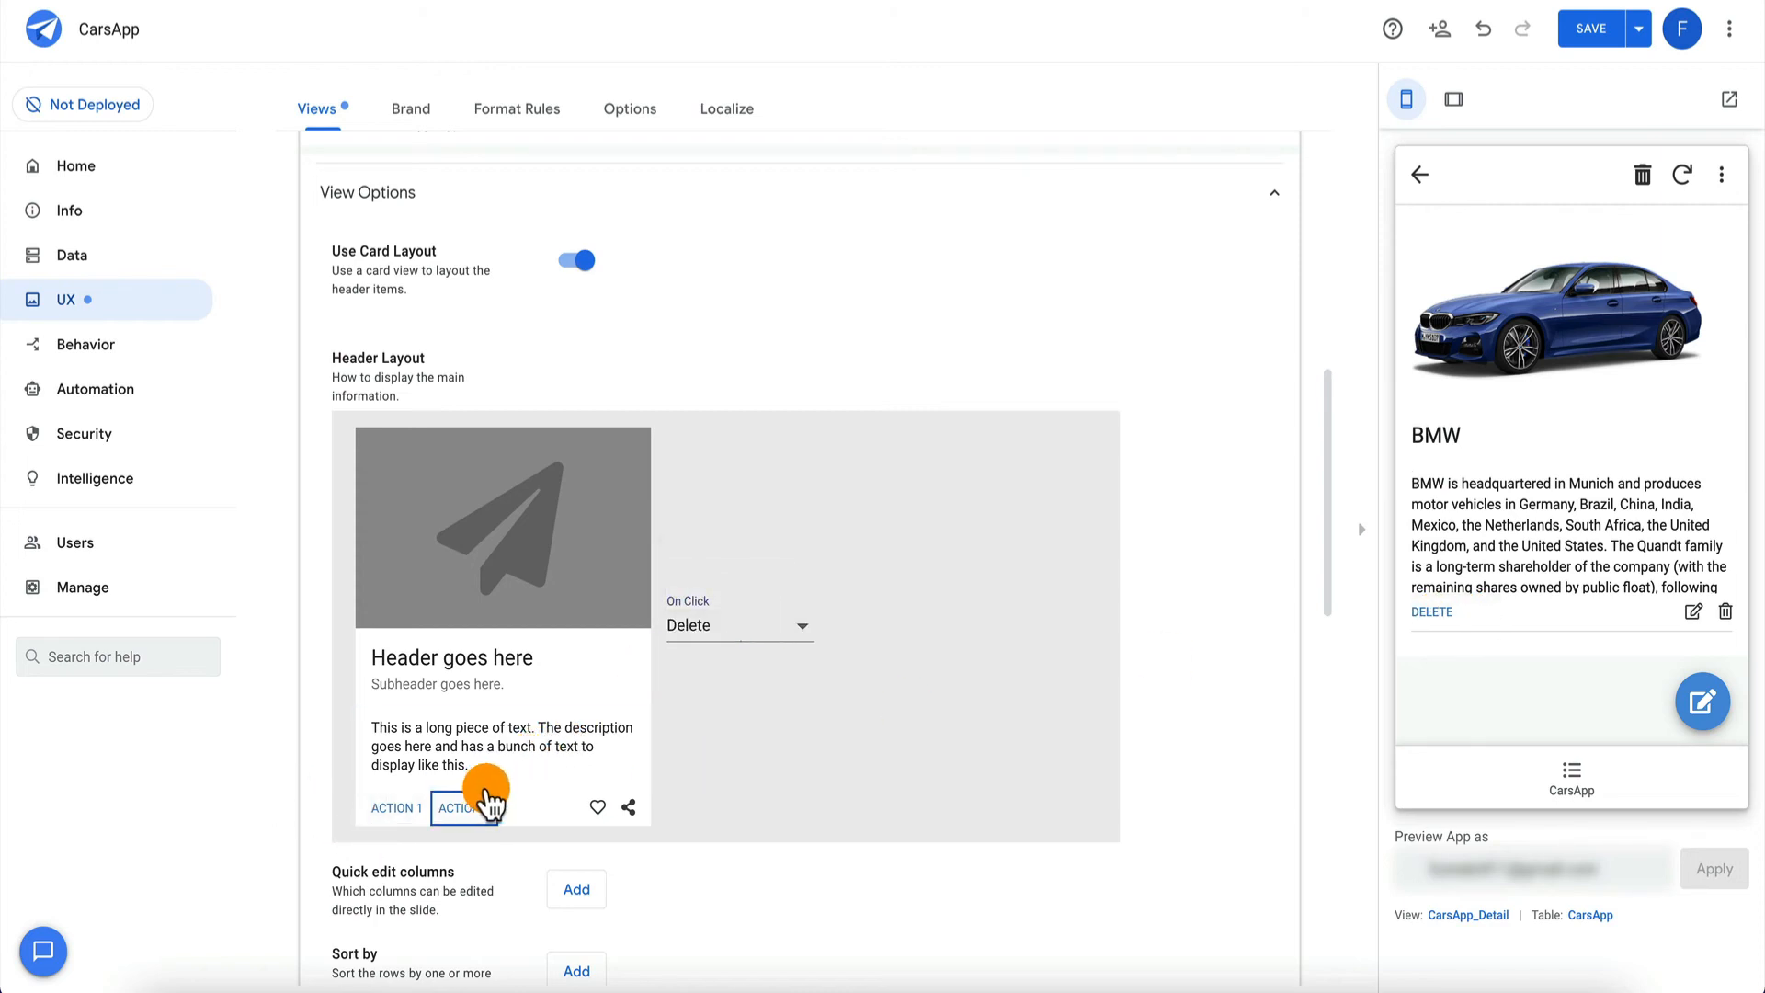
click(747, 631)
click(752, 593)
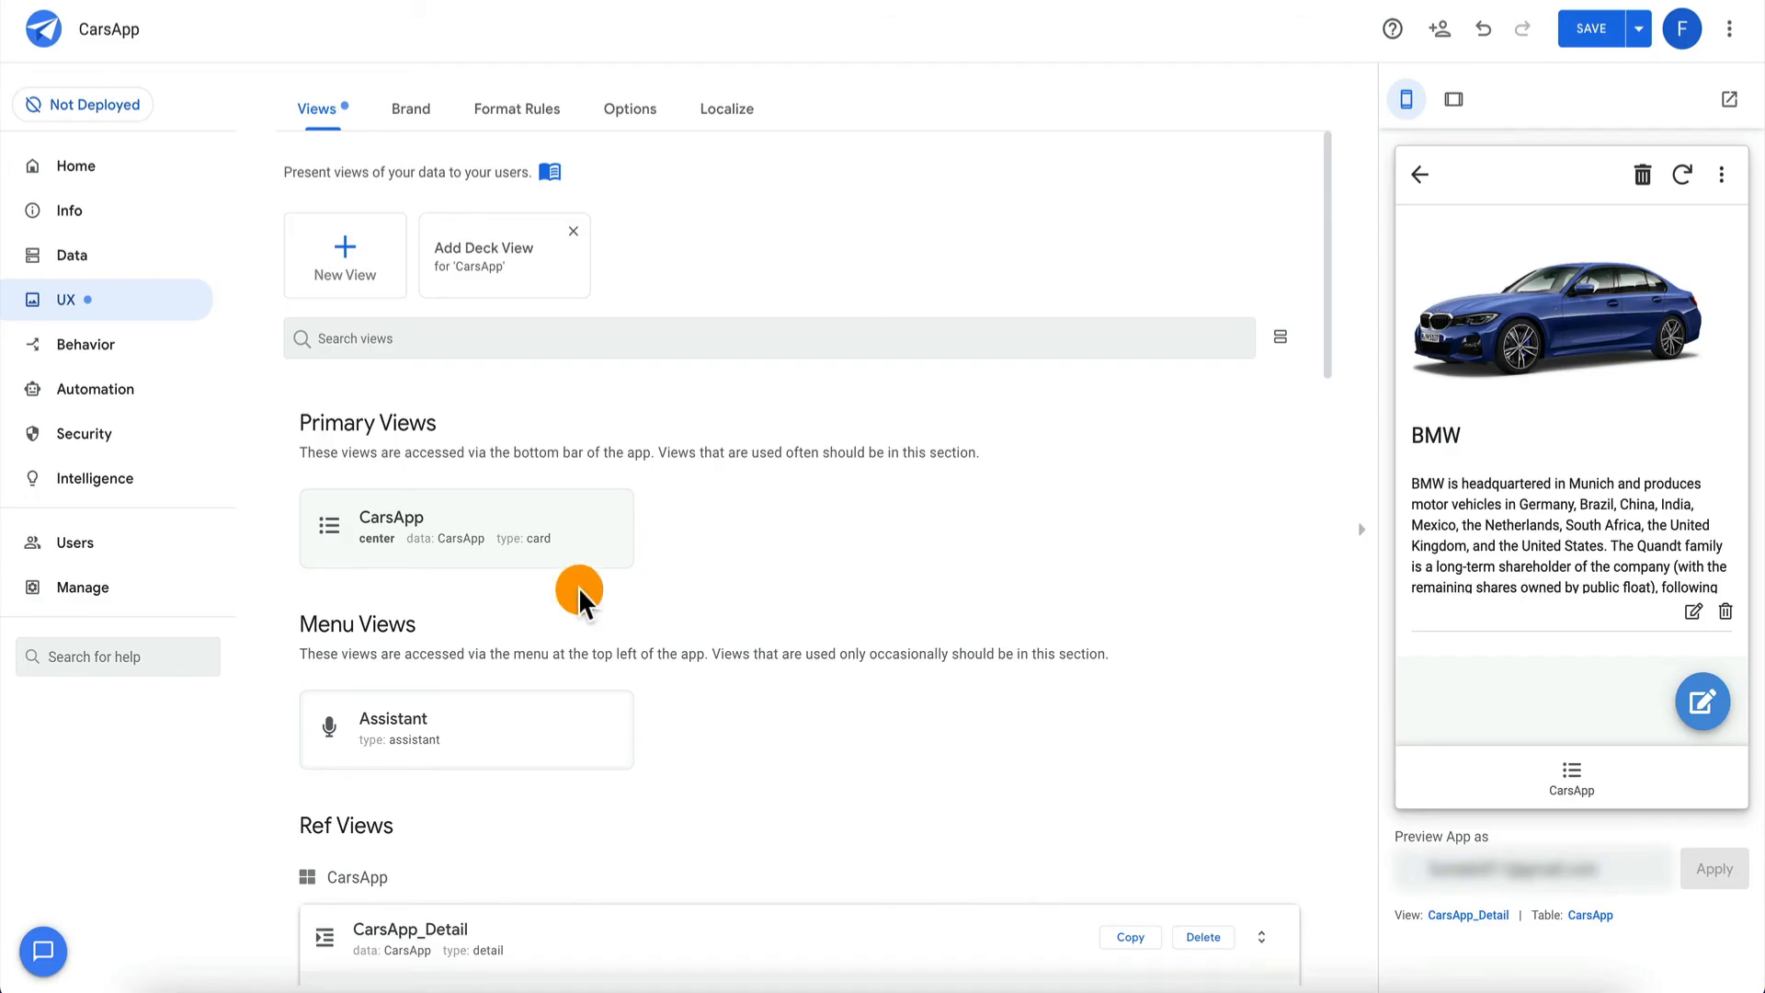
Expand the CarsApp primary view's settings and return the app preview to the car list.
click(475, 524)
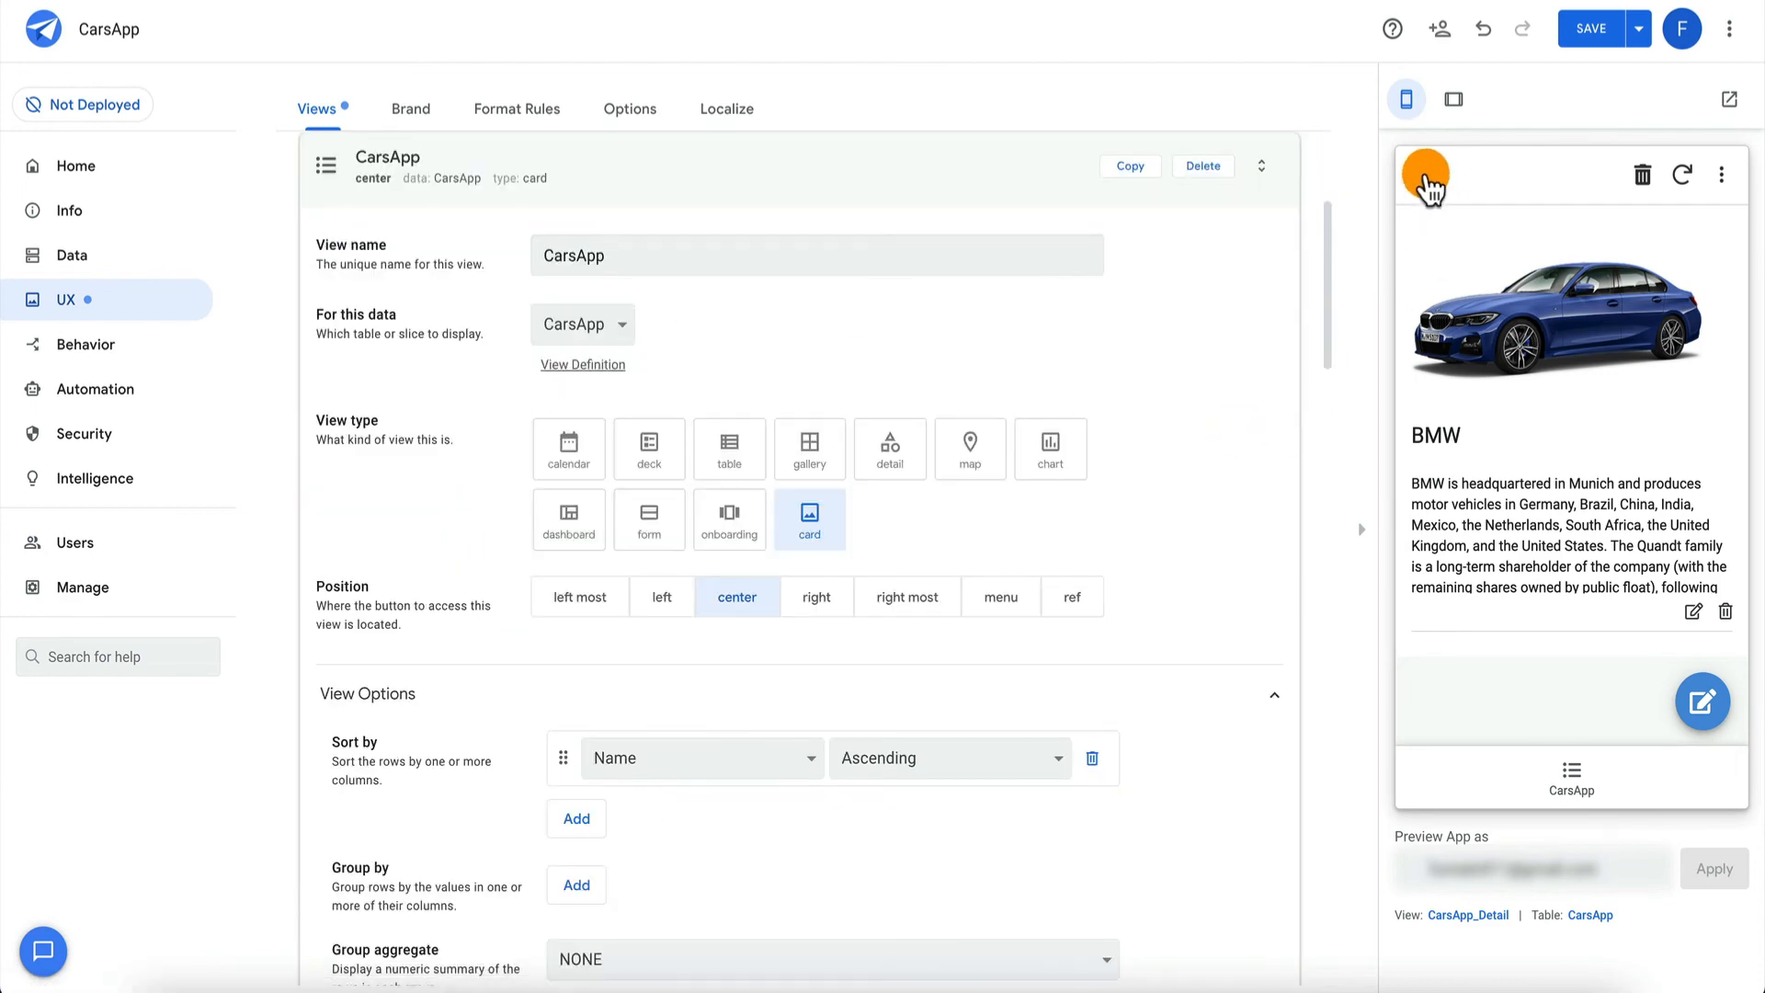
click(1426, 176)
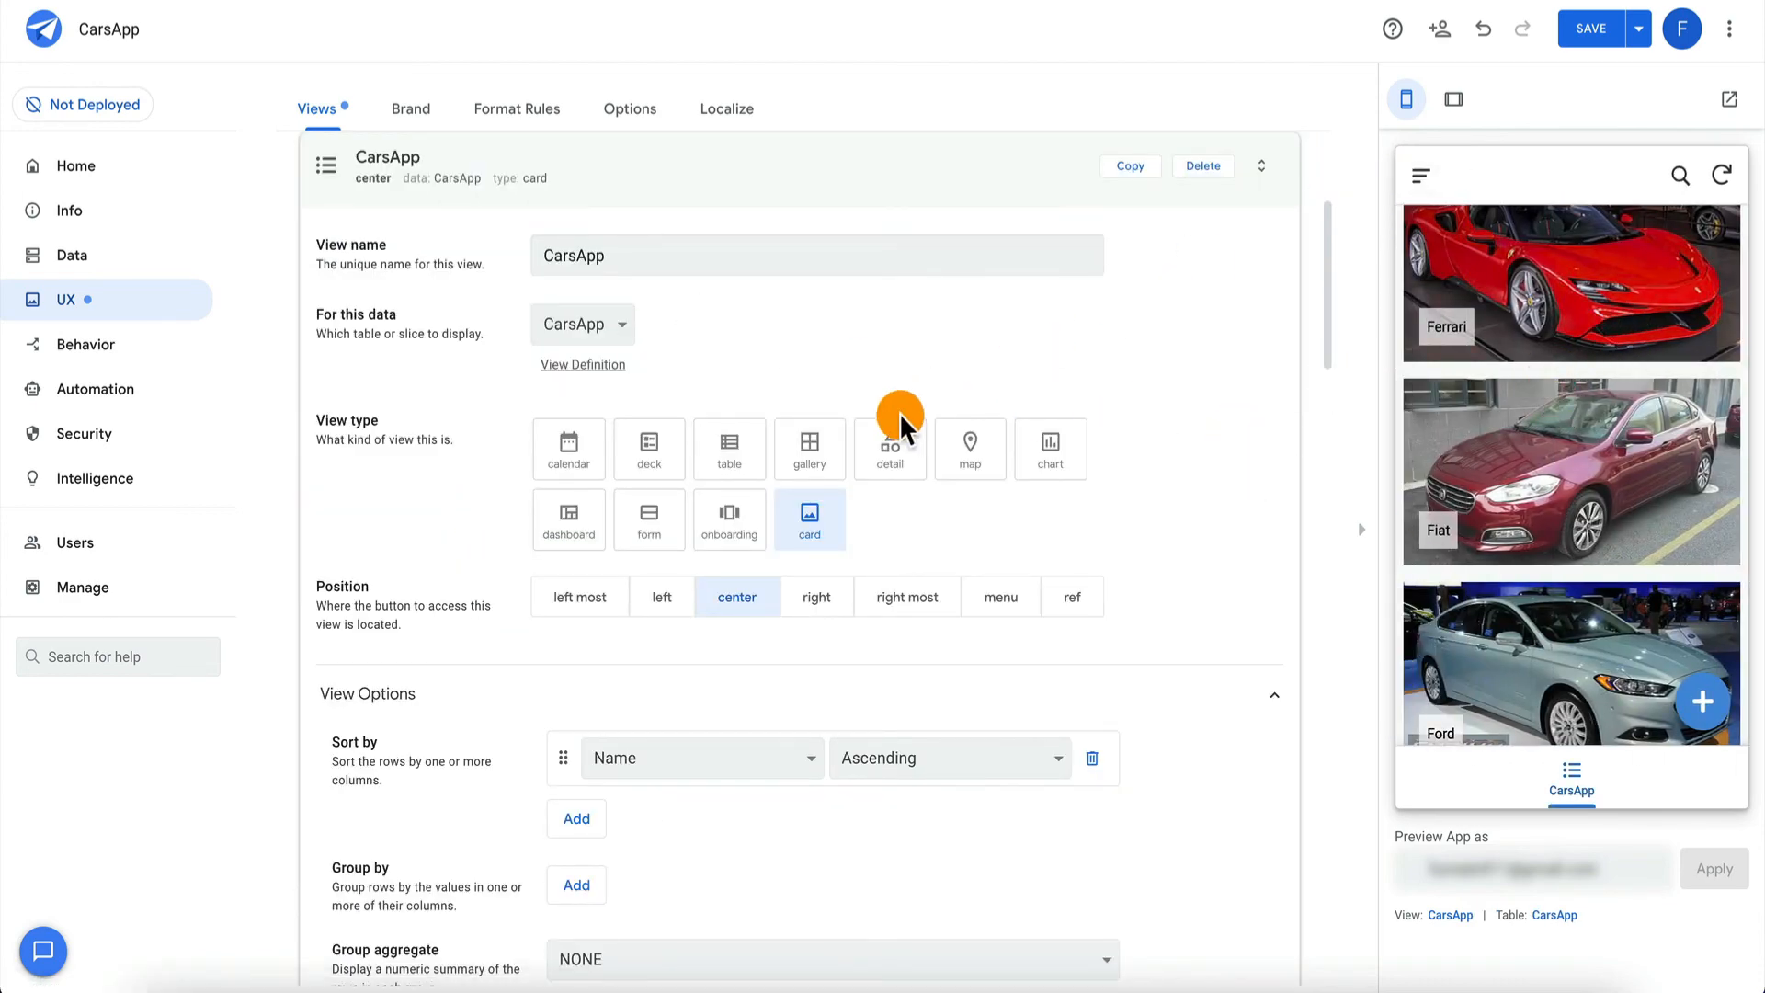
Open the CarsApp_Form view's settings and display the blank new-entry form in the app preview.
scroll(899, 412, down, 15)
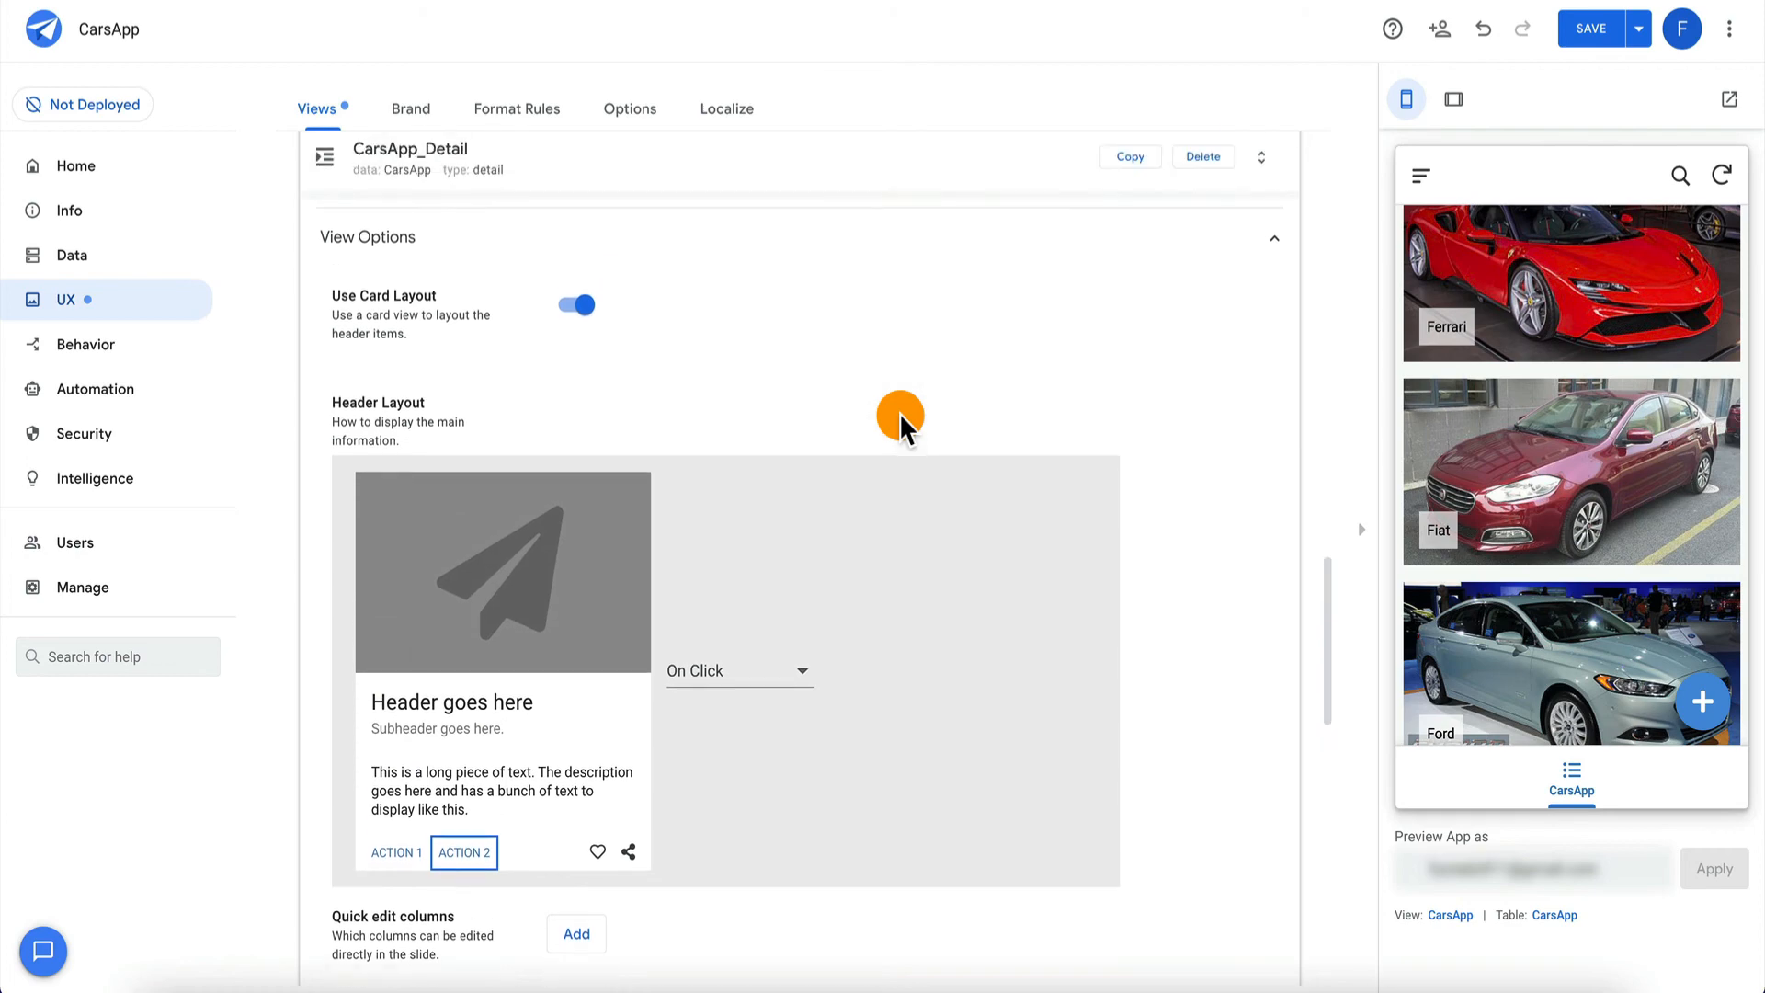
scroll(911, 386, up, 3)
click(966, 361)
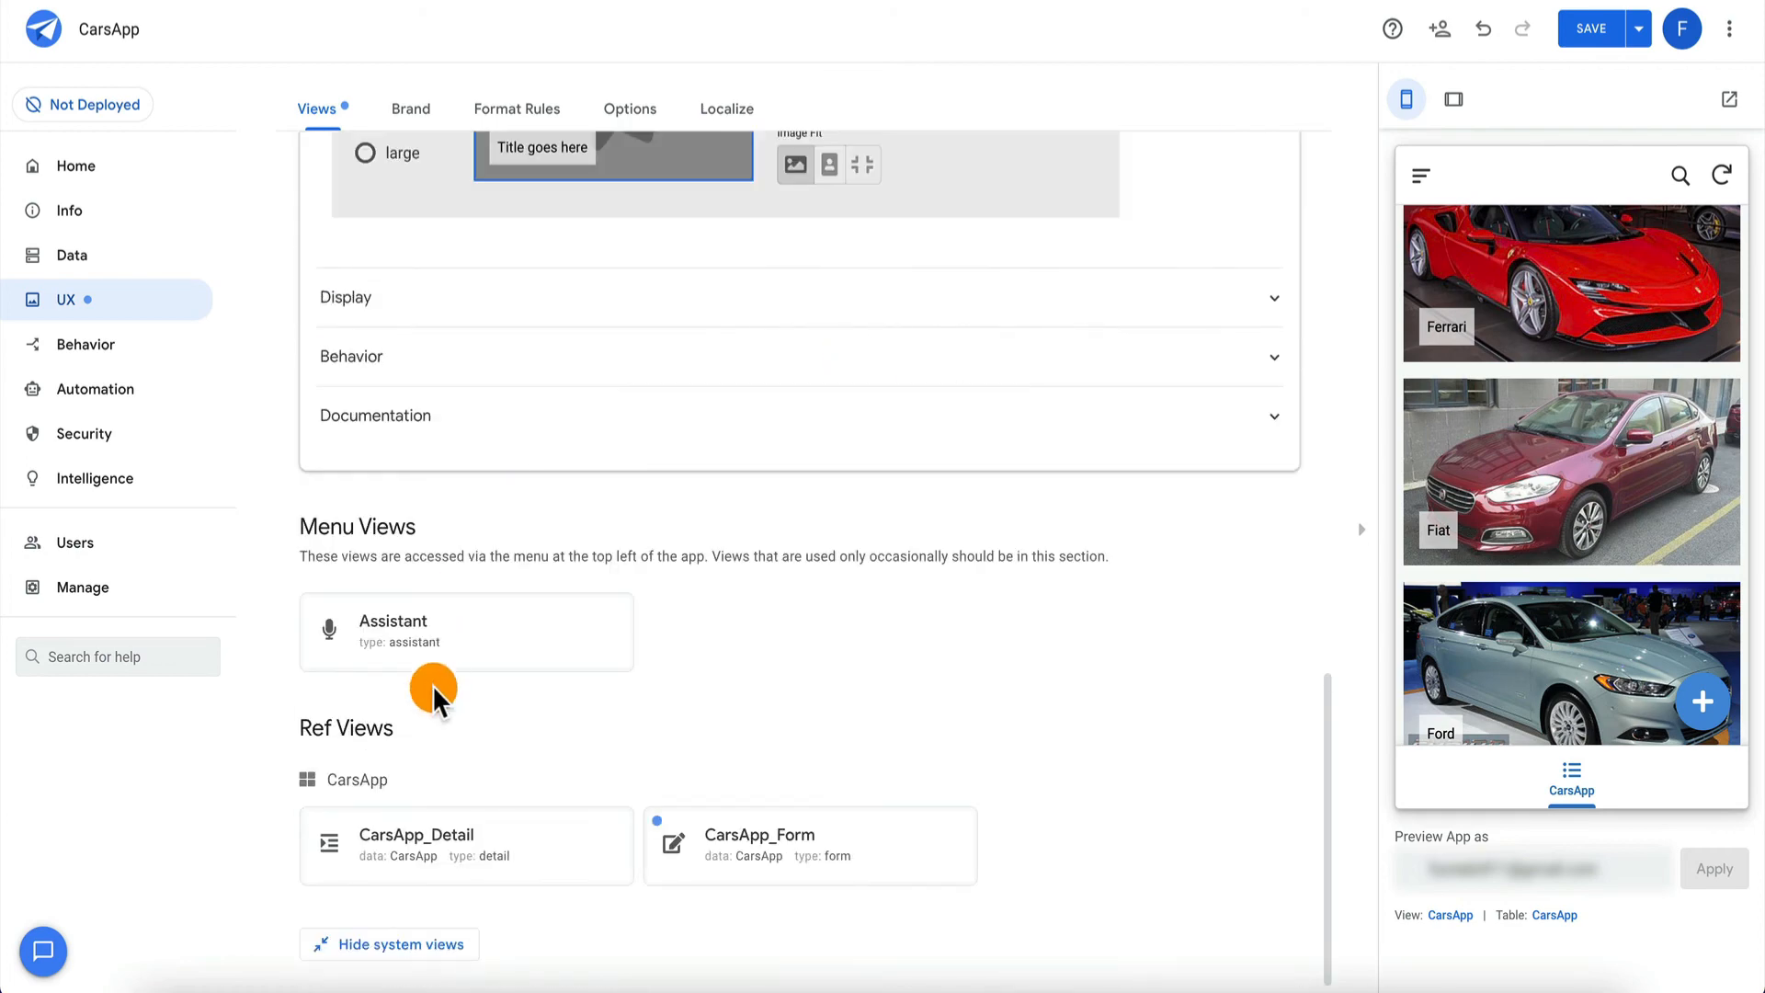
click(834, 837)
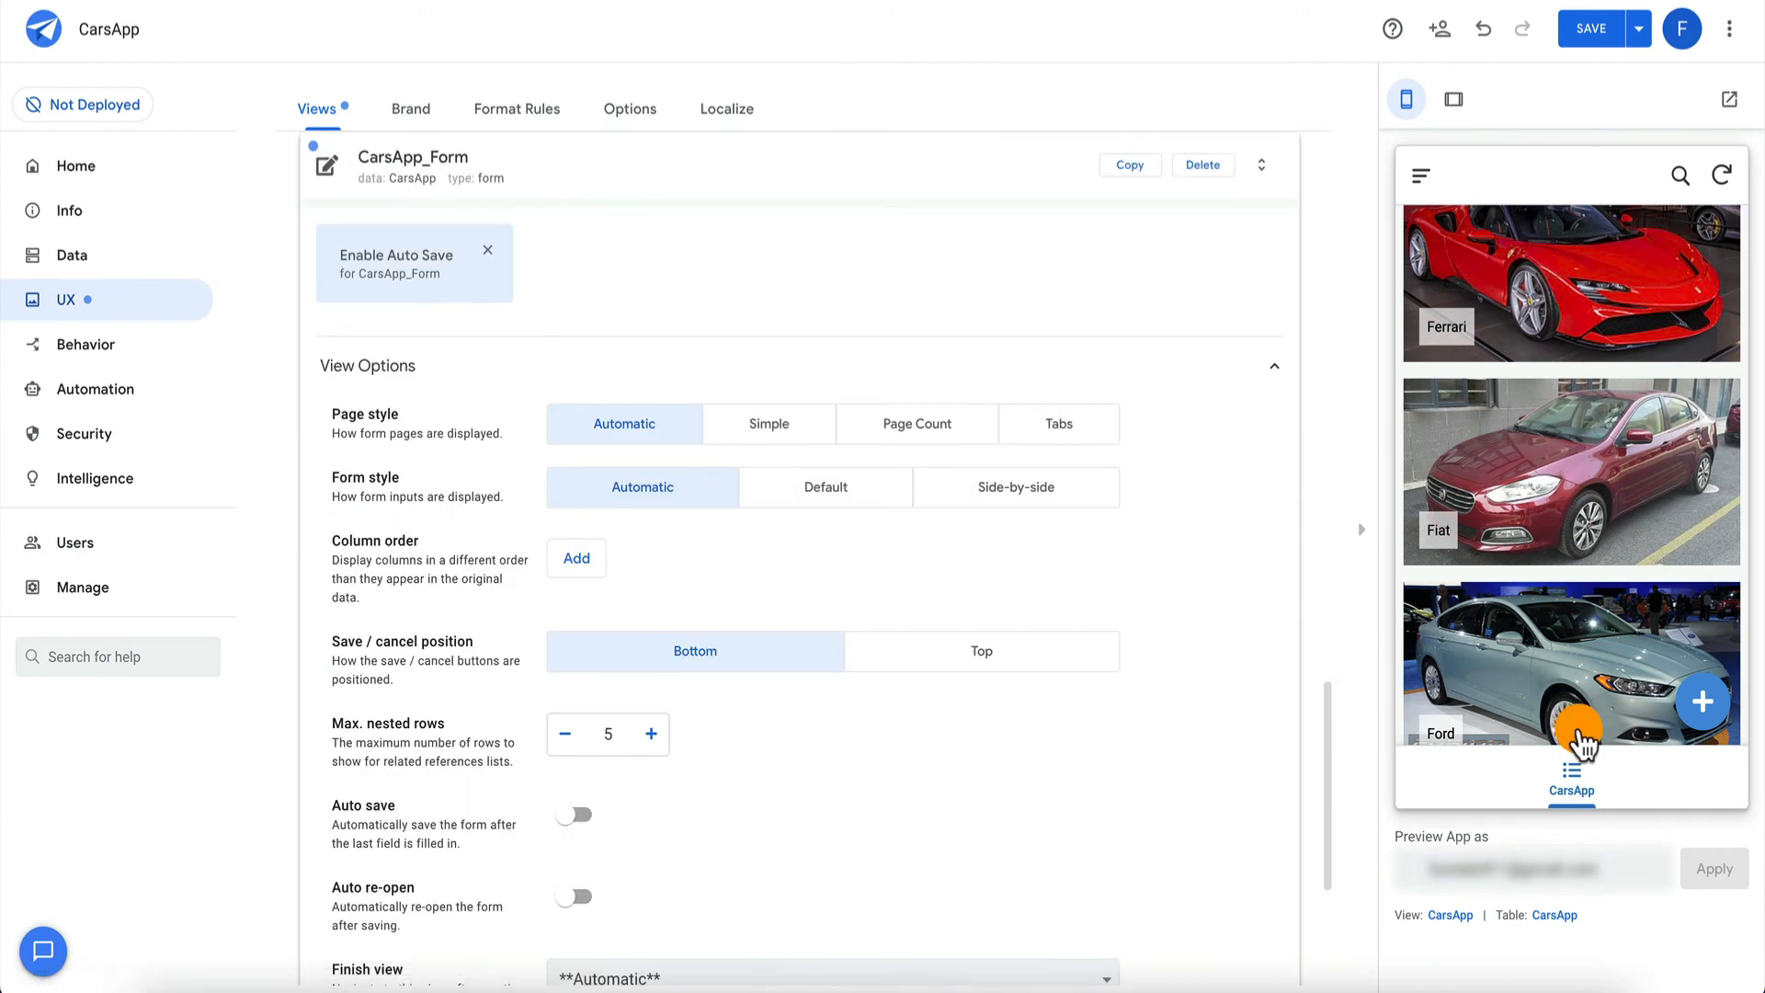
click(1694, 709)
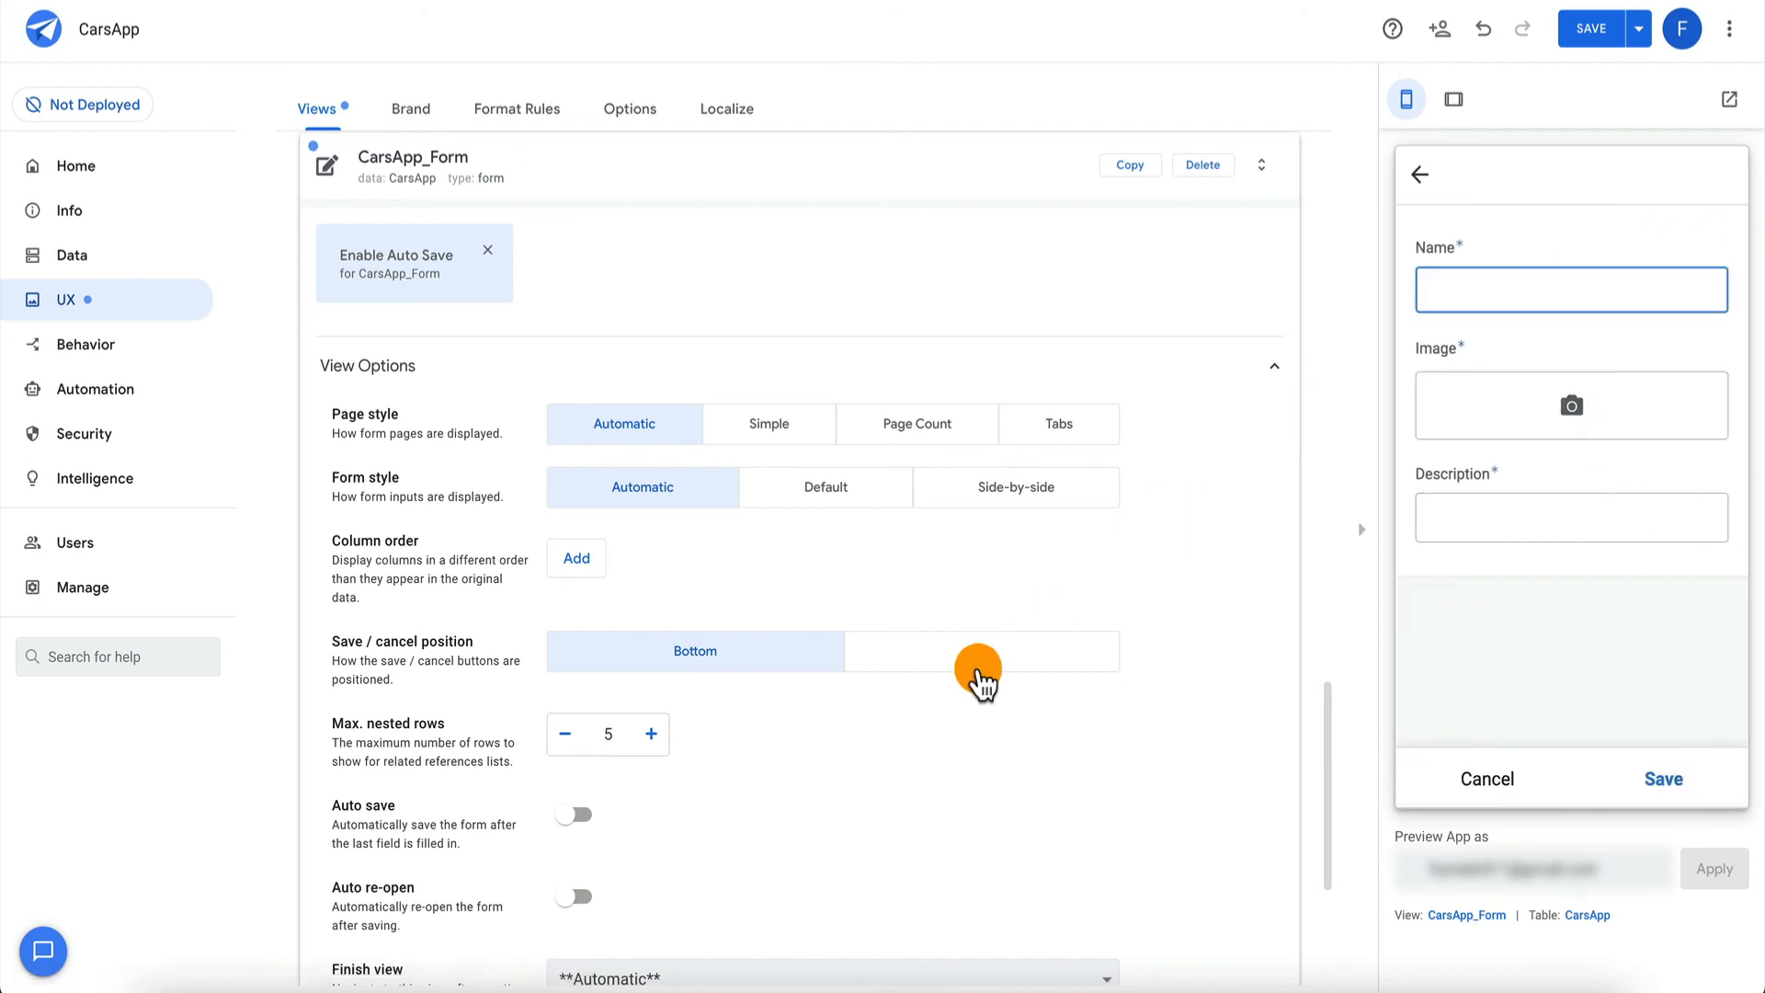
Examine the form view's page style, save, Display, Behavior and Documentation settings, and return the app preview to the car list.
scroll(974, 676, down, 4)
scroll(643, 665, down, 6)
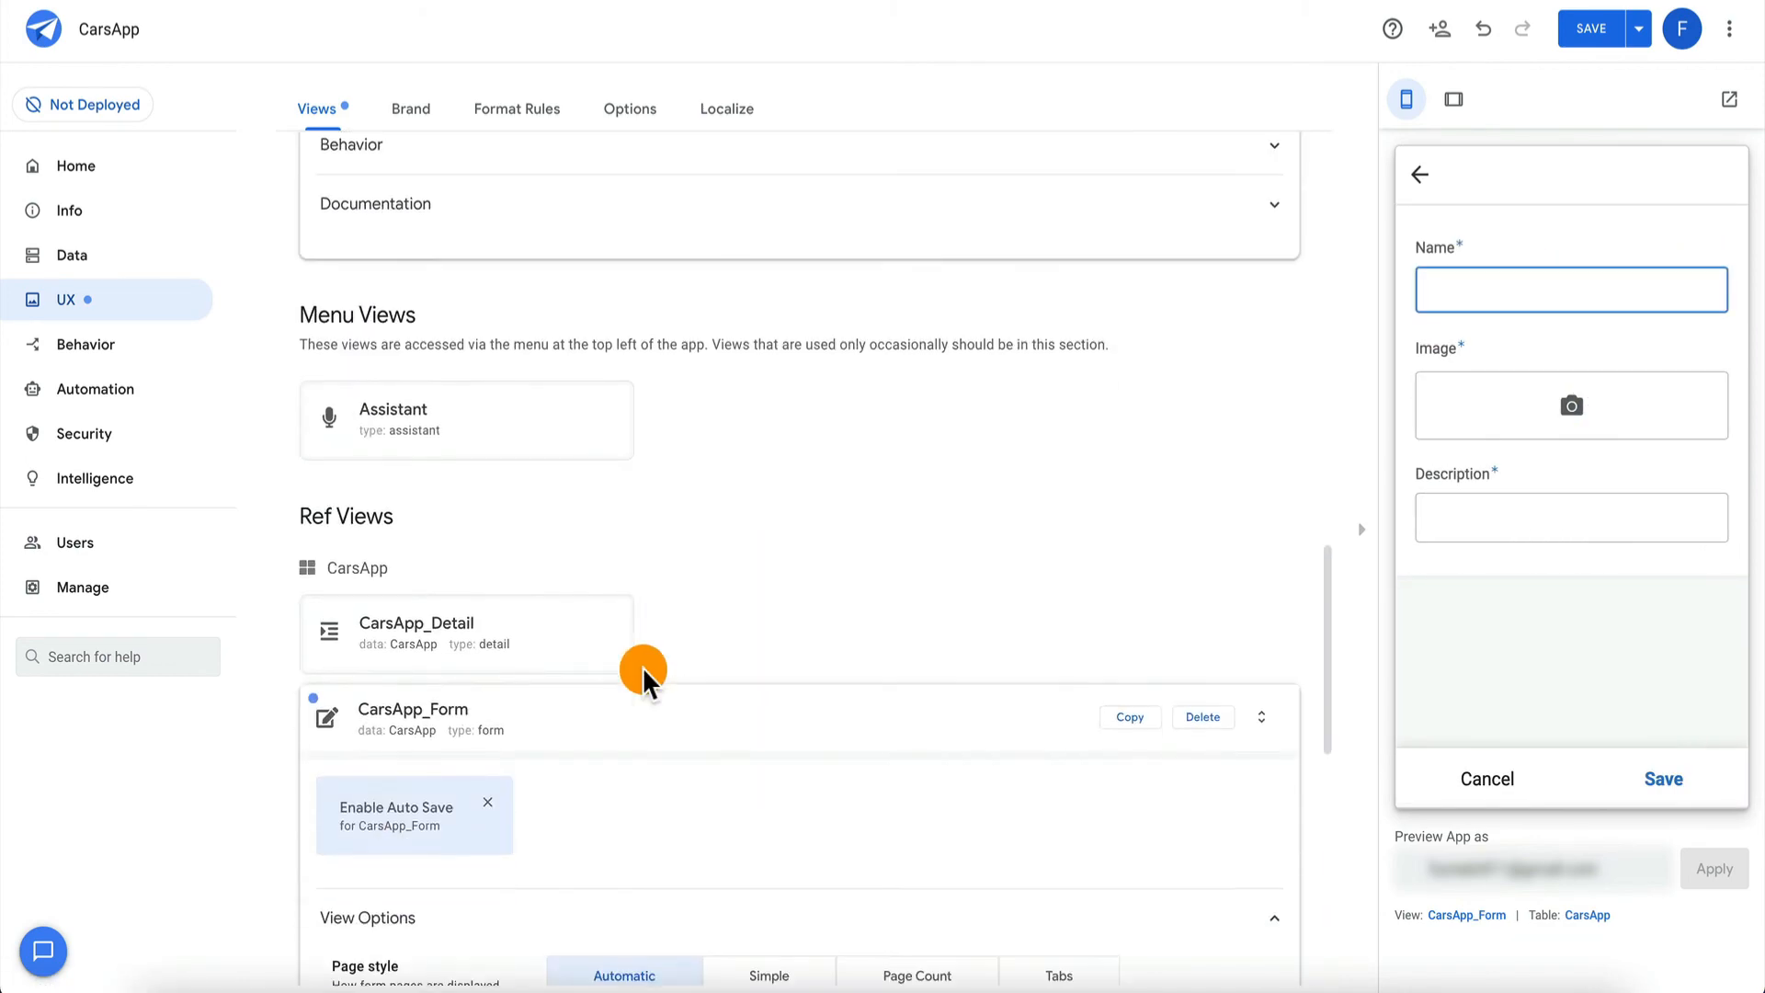
scroll(642, 666, down, 6)
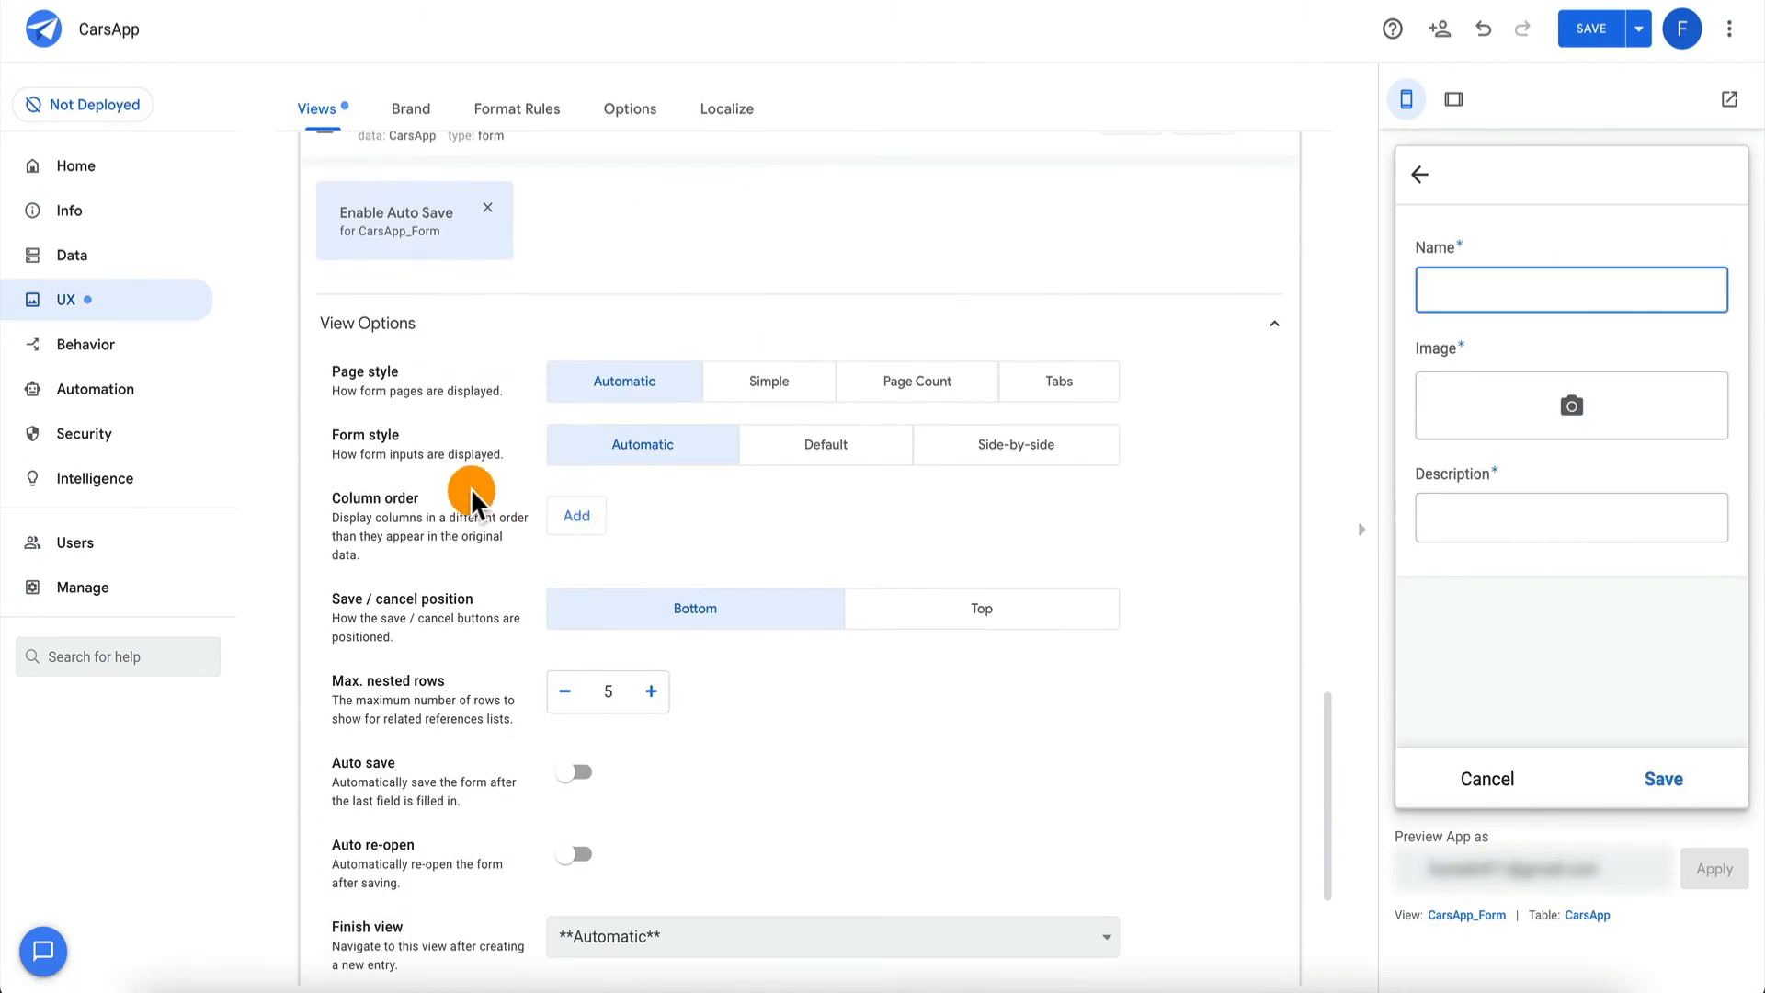
scroll(469, 474, down, 1)
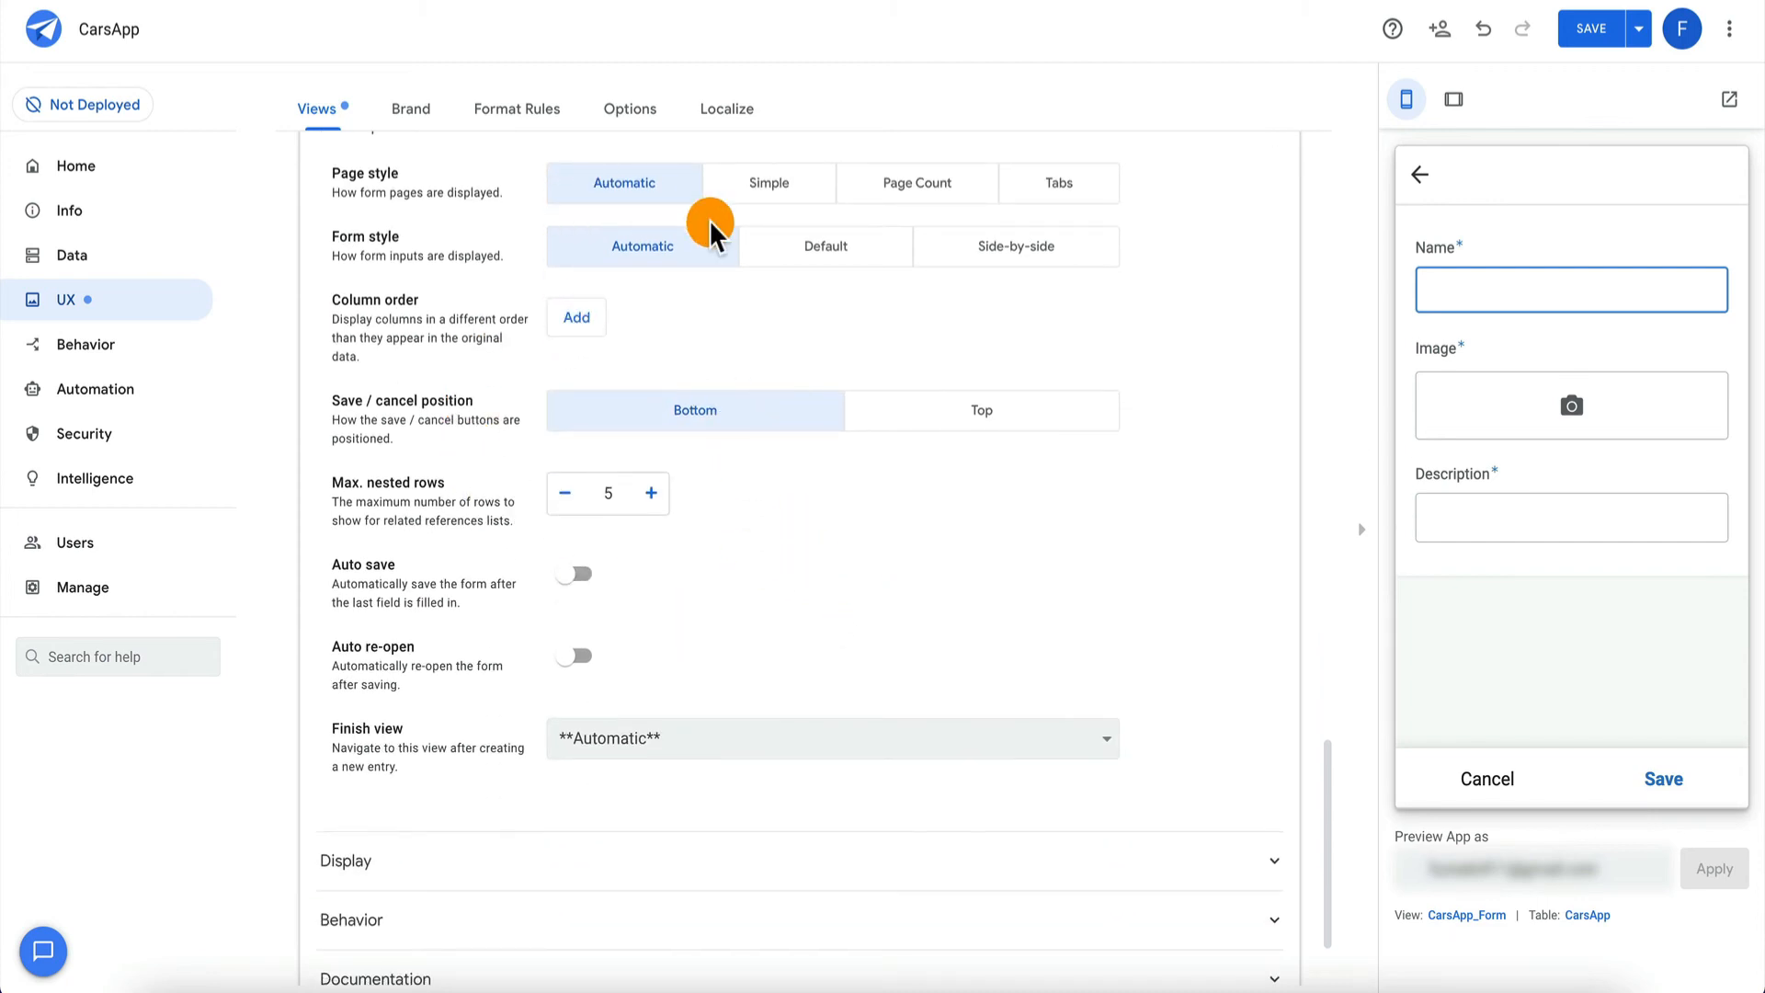
scroll(708, 228, down, 2)
click(581, 704)
scroll(591, 712, down, 1)
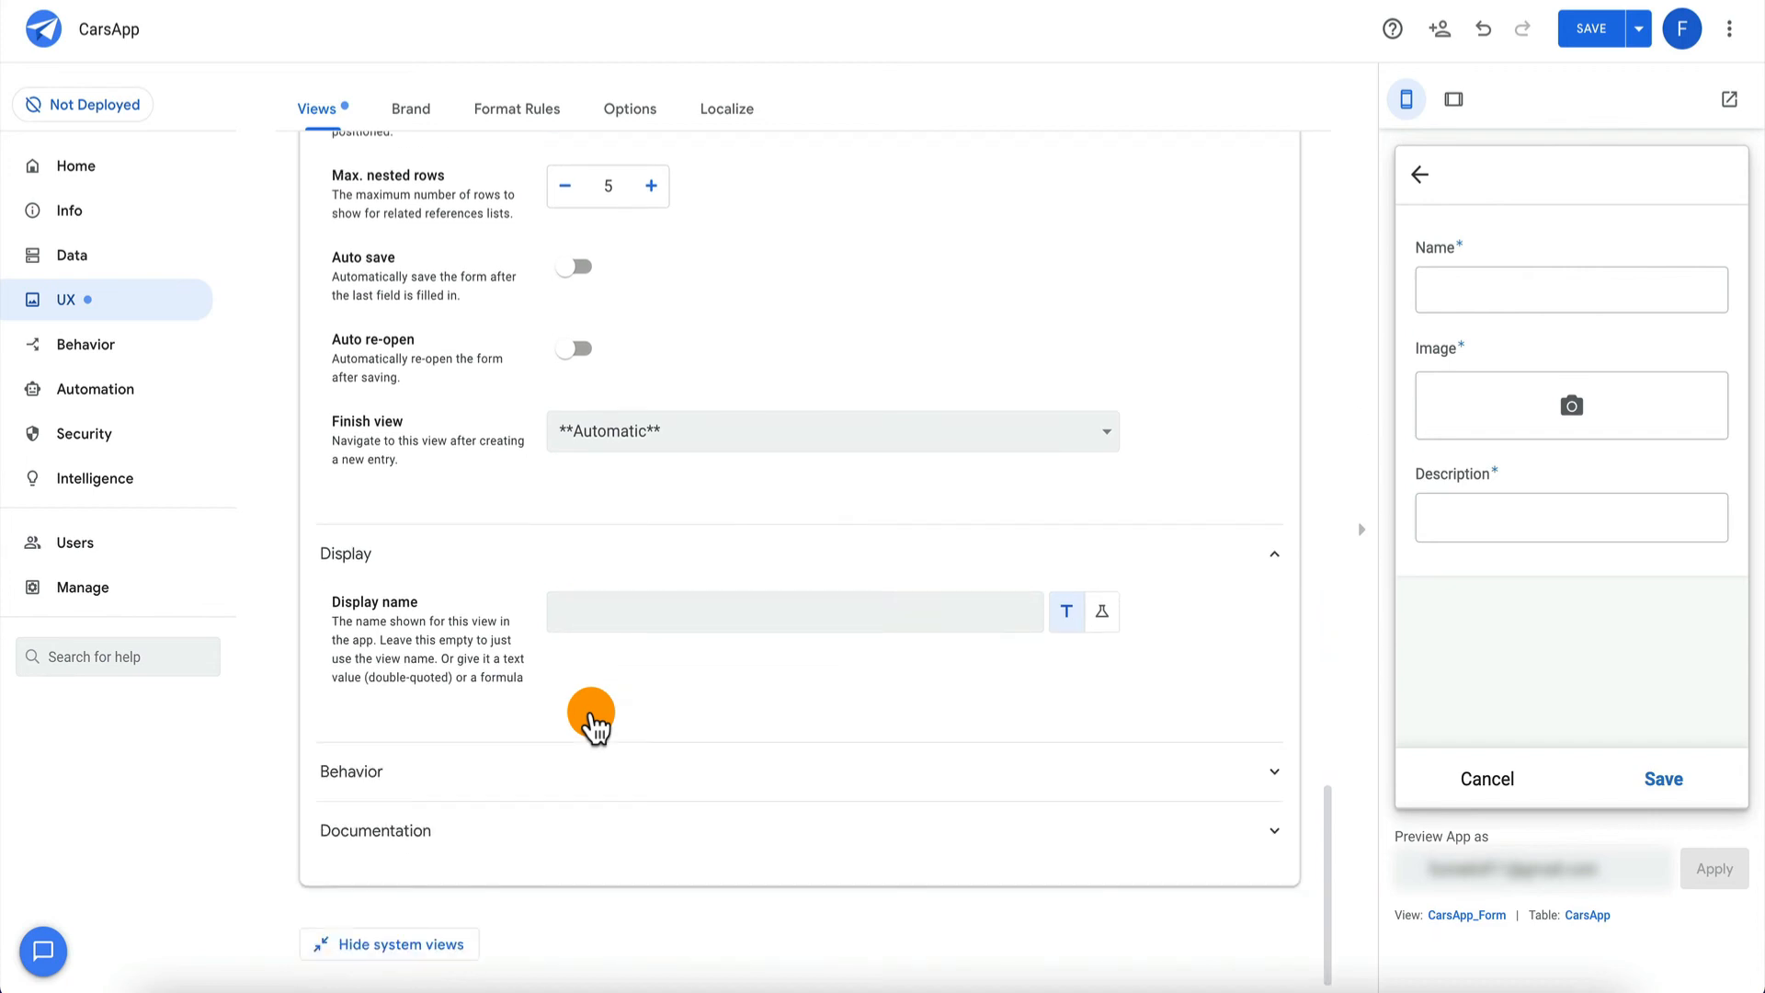
click(682, 776)
scroll(681, 772, down, 3)
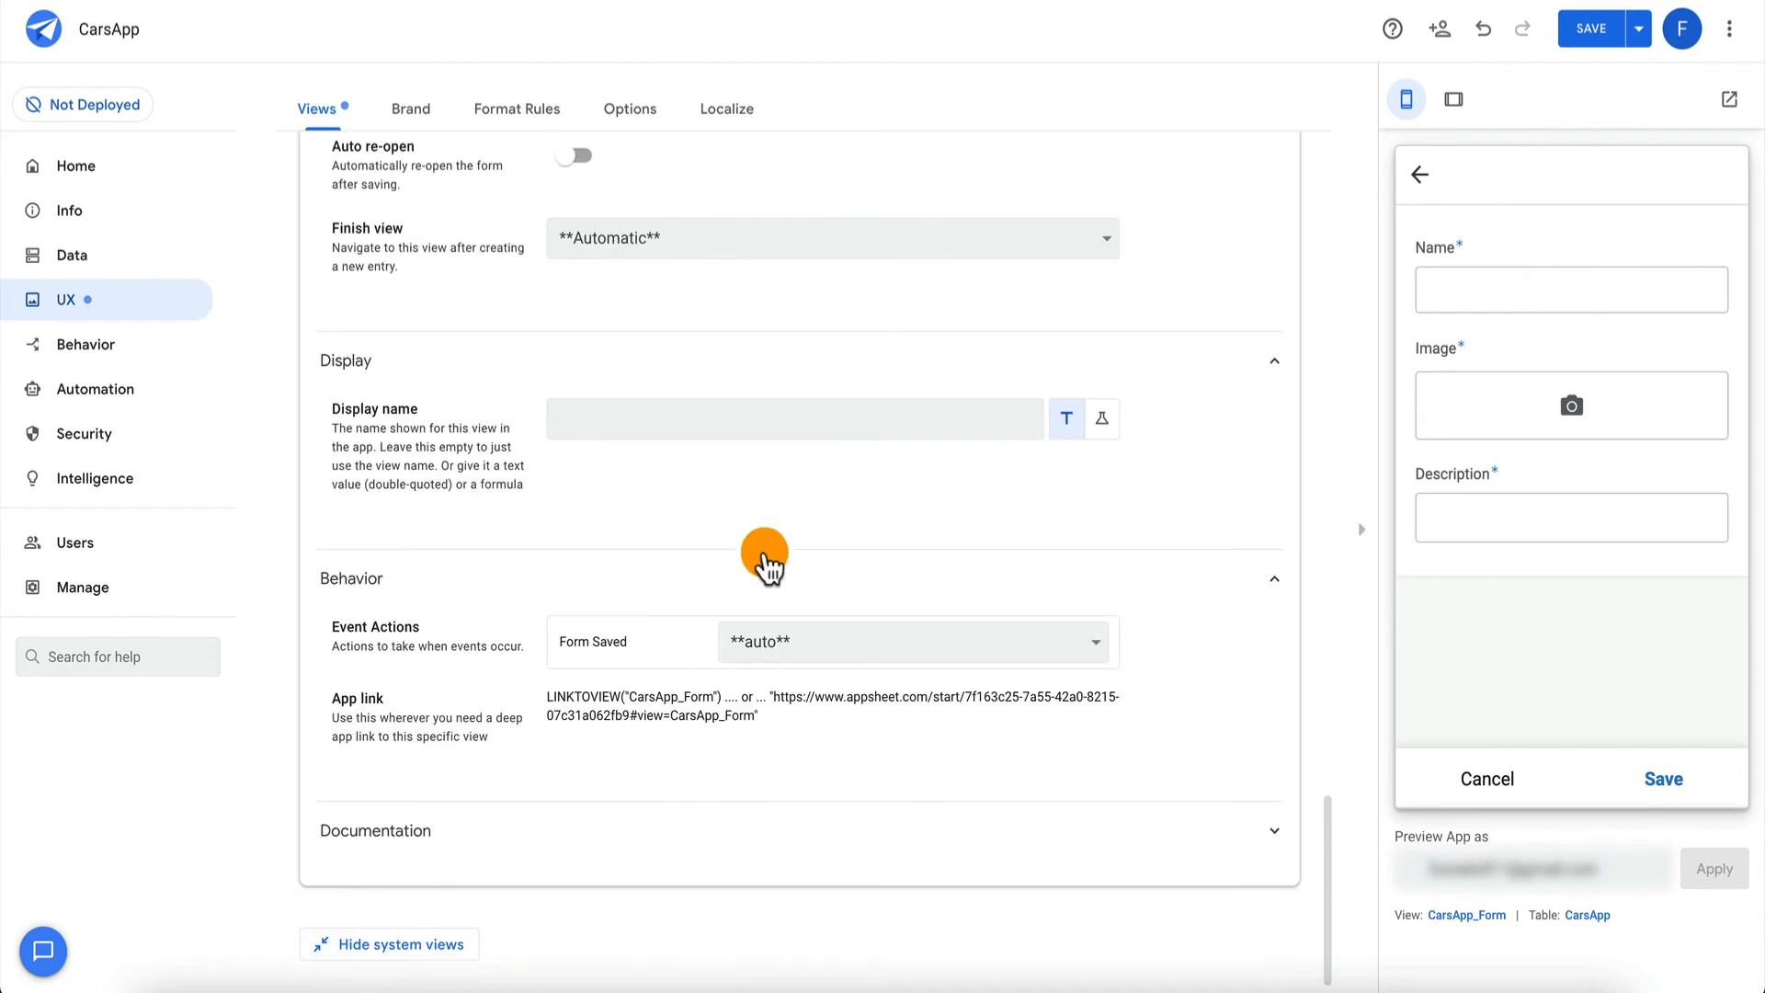
click(592, 860)
scroll(451, 743, up, 15)
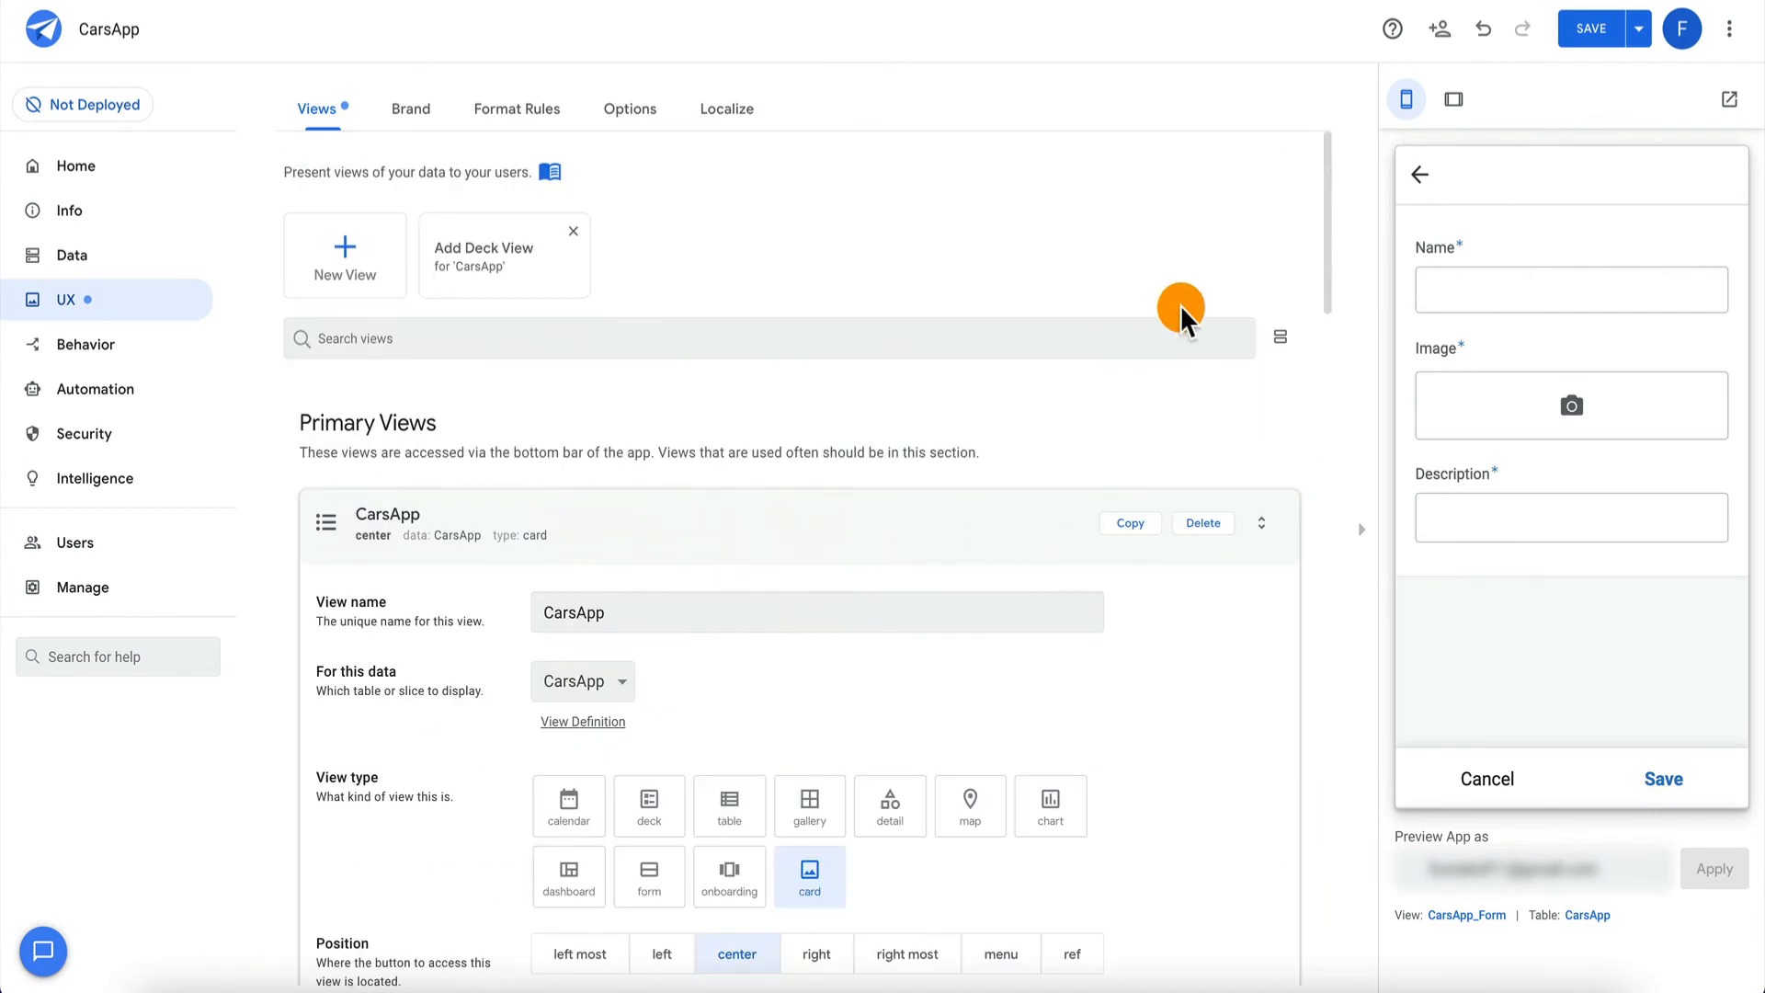
click(1421, 175)
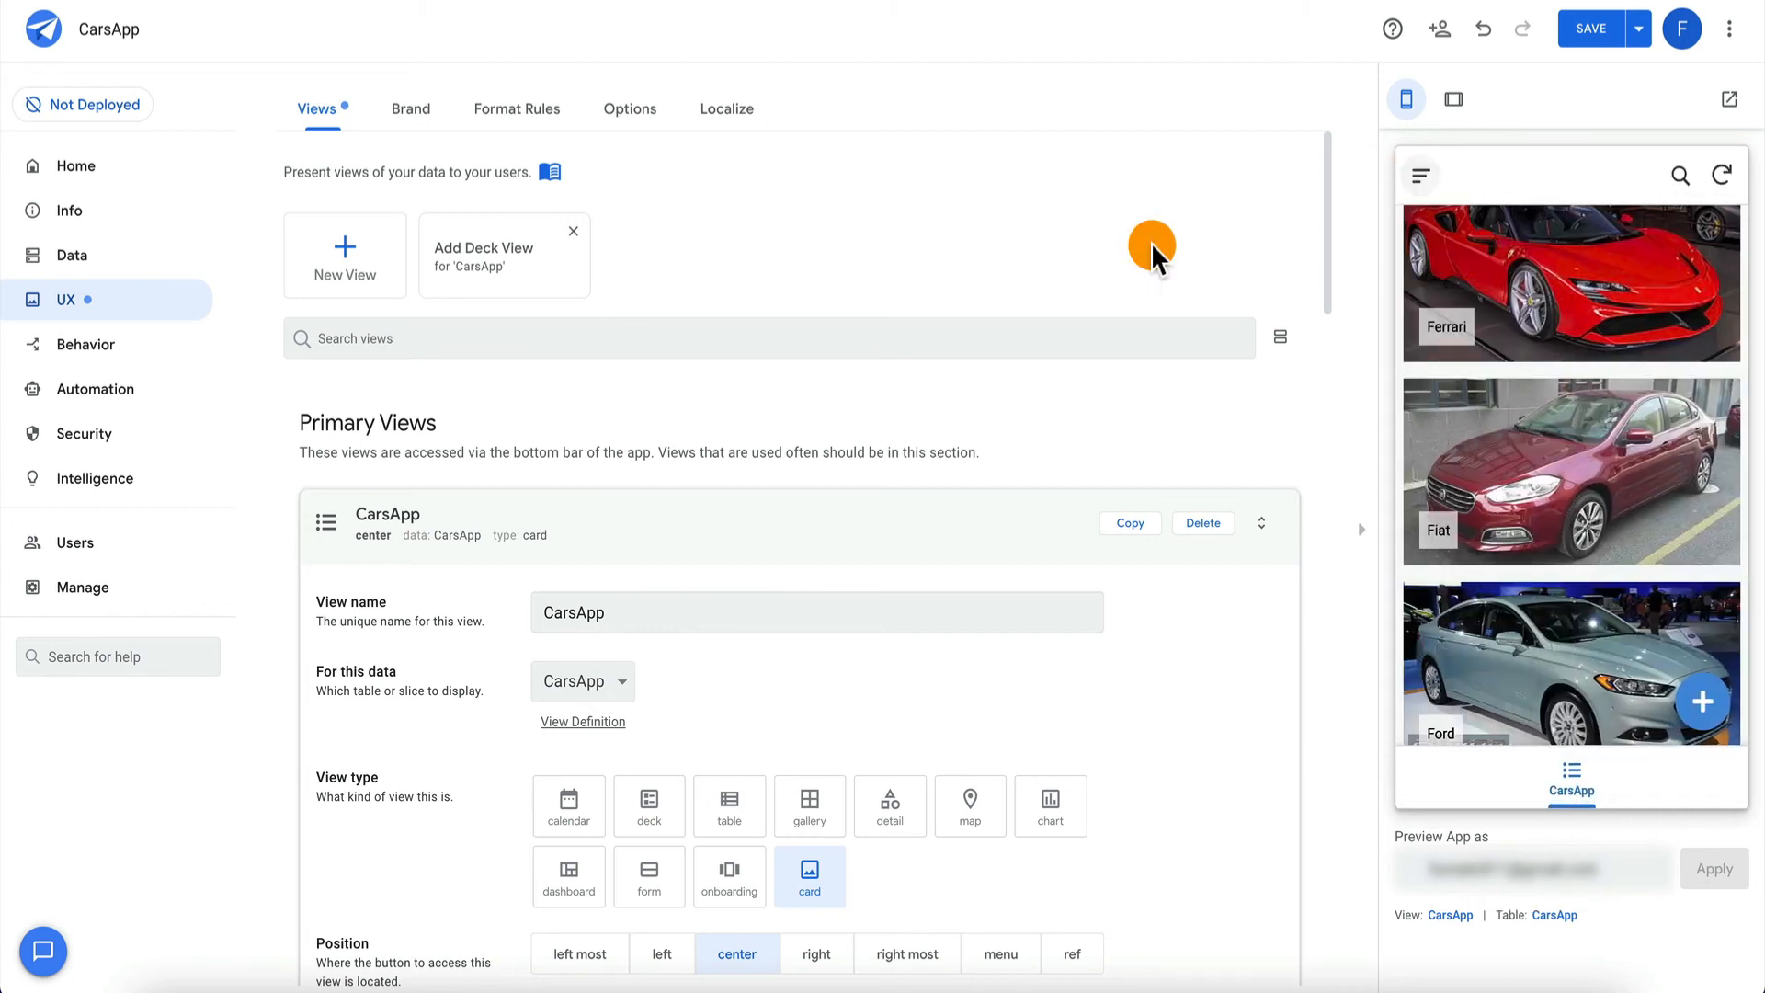
Create a new behavior action for the CarsApp table and name it Action1.
click(134, 353)
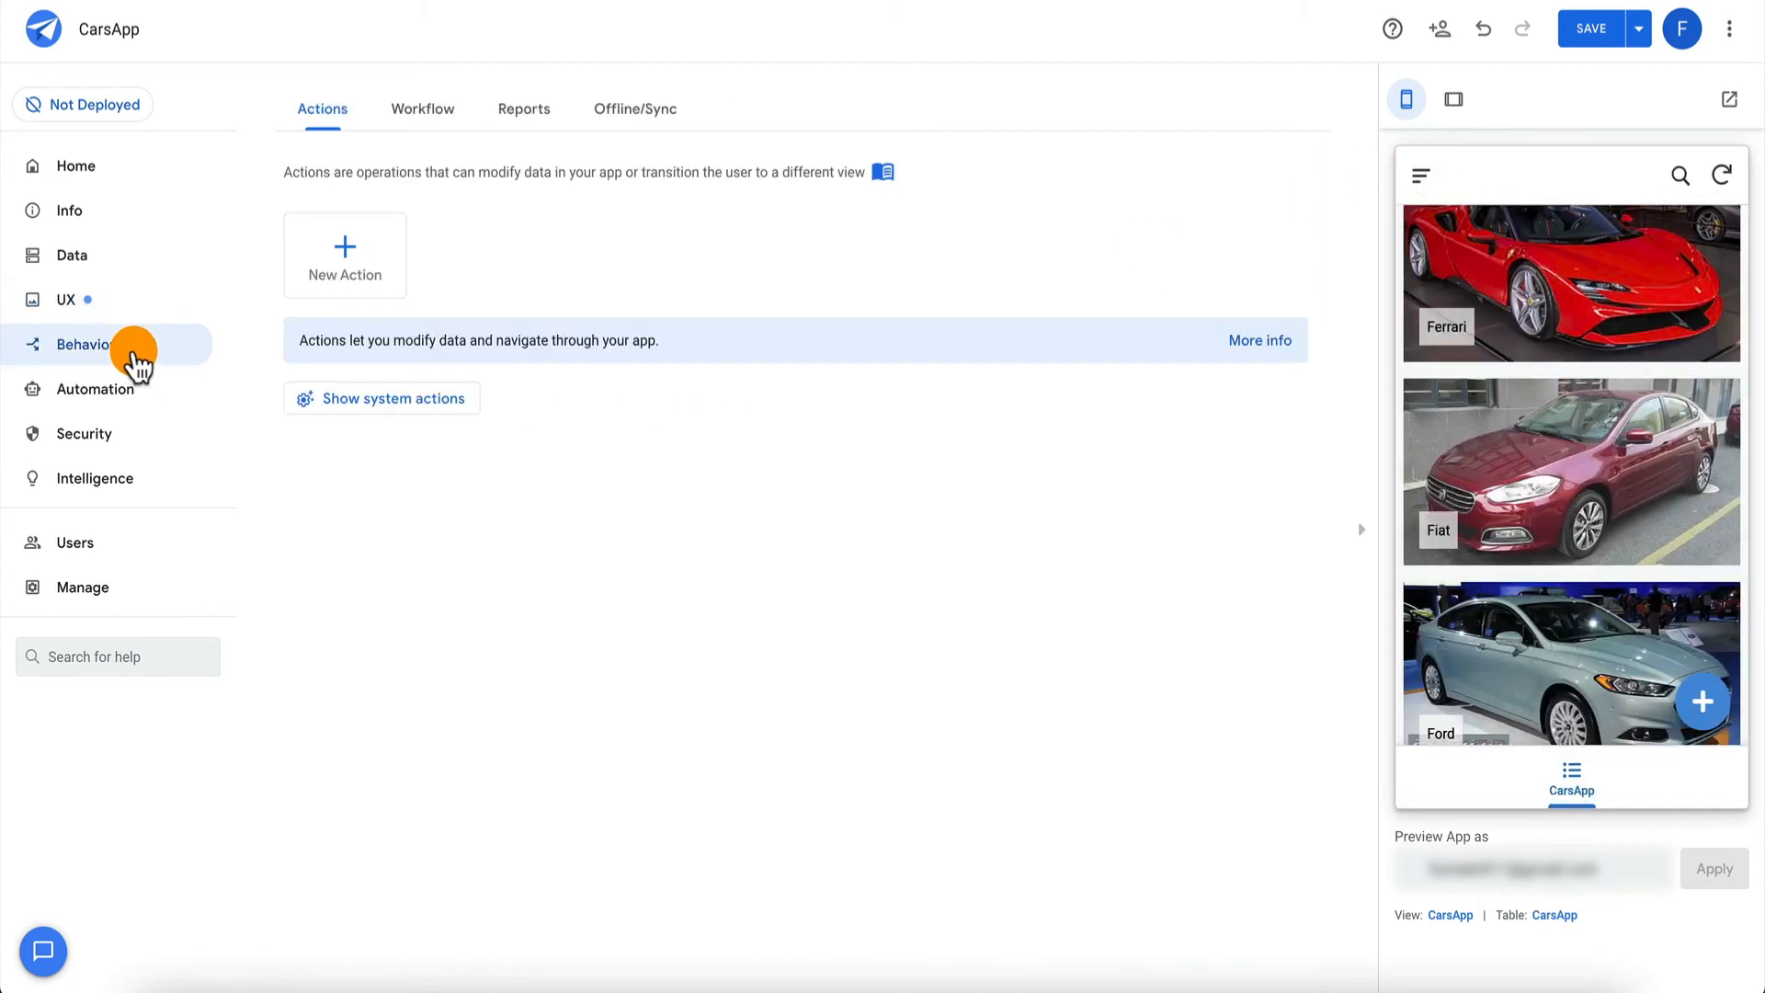
click(351, 288)
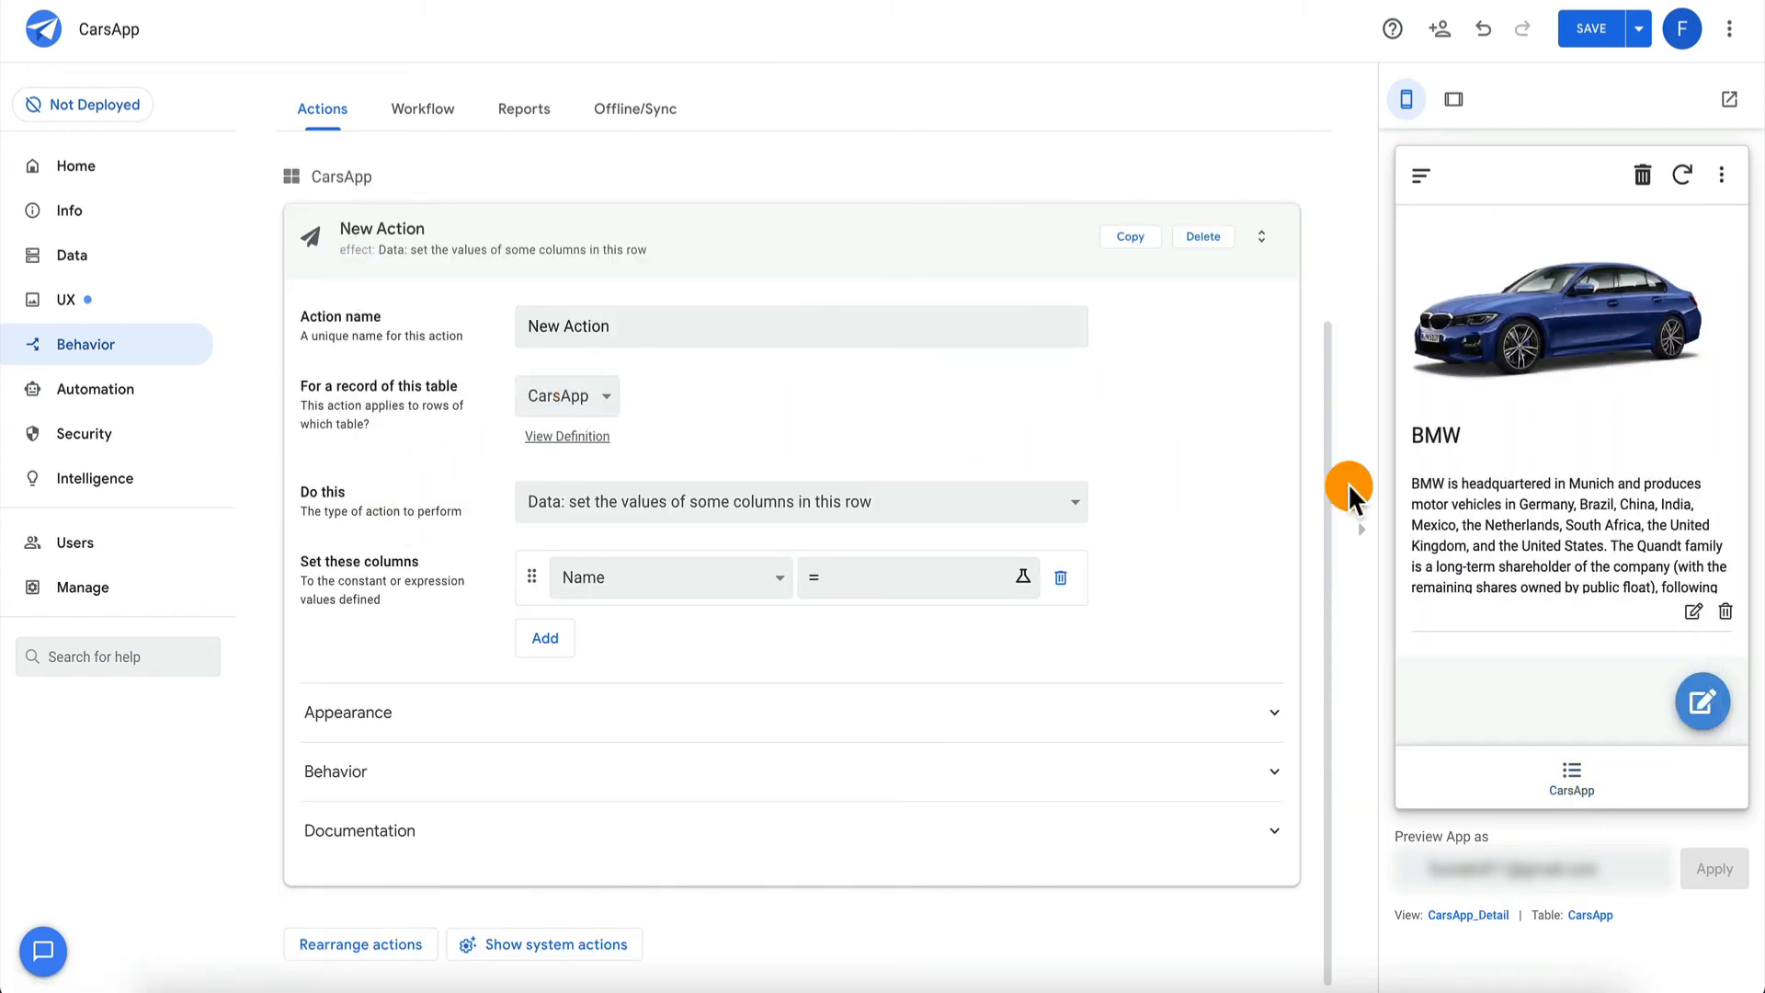
click(641, 327)
key(ctrl+a)
text(A)
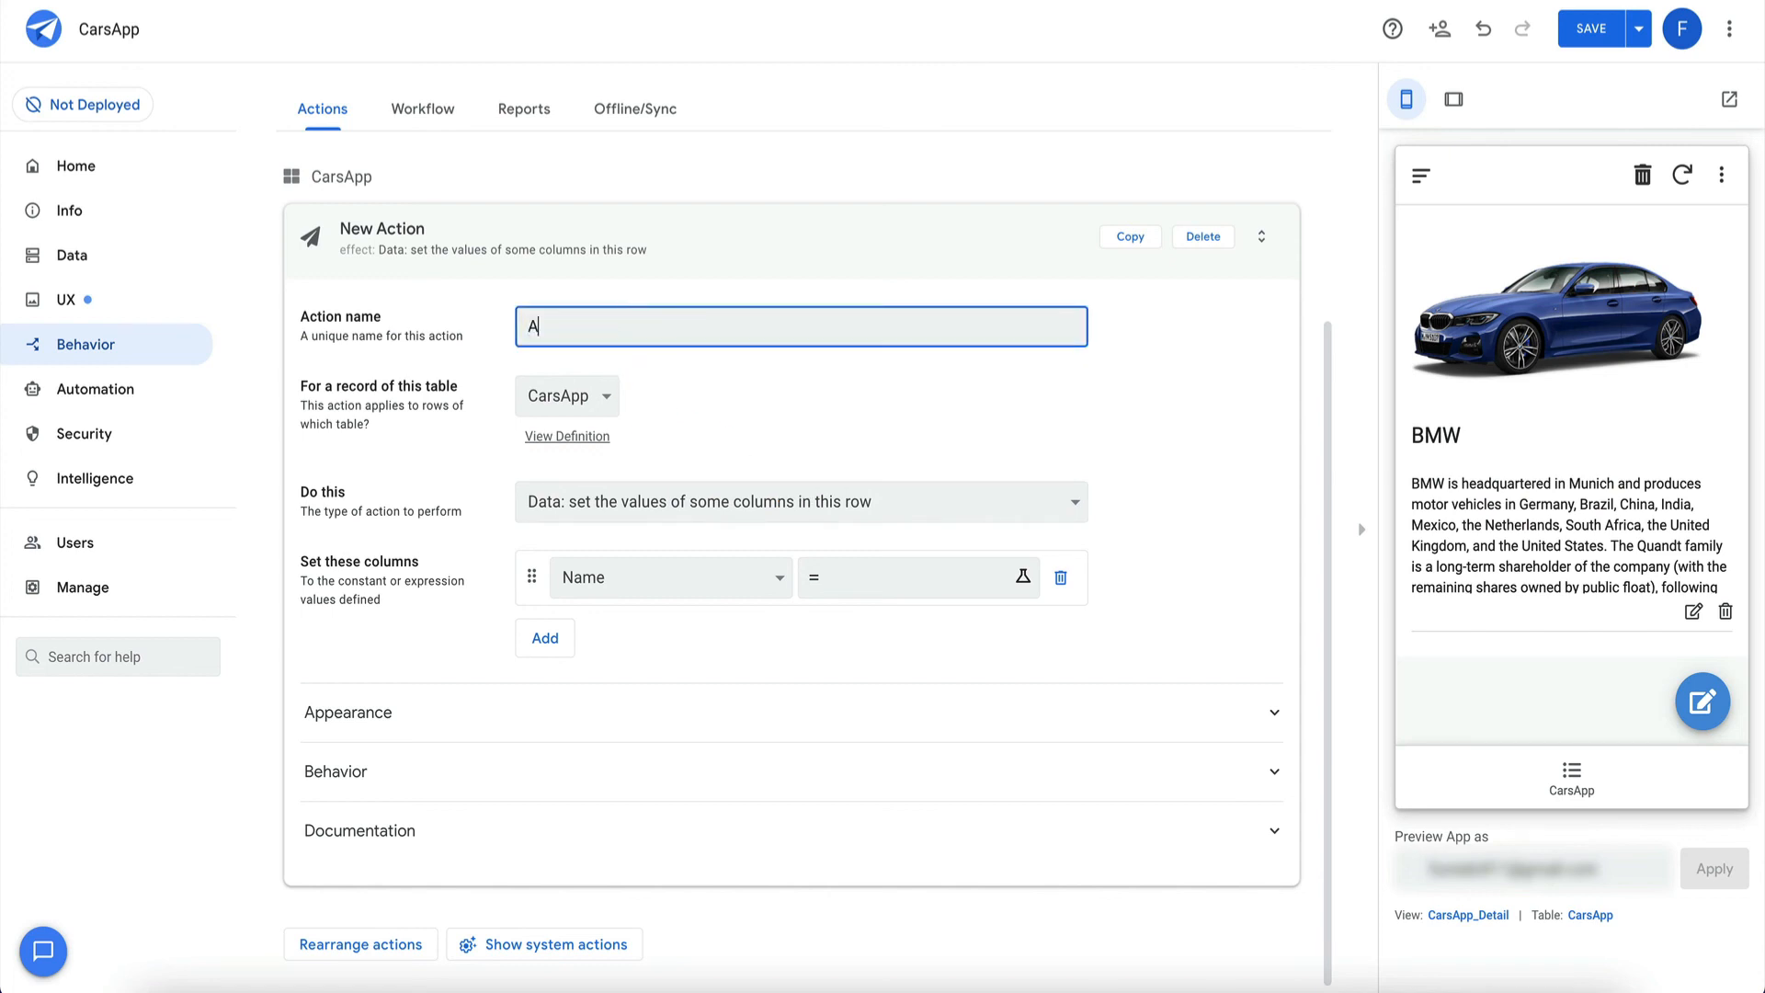
text(ctuib1)
key(ctrl+a)
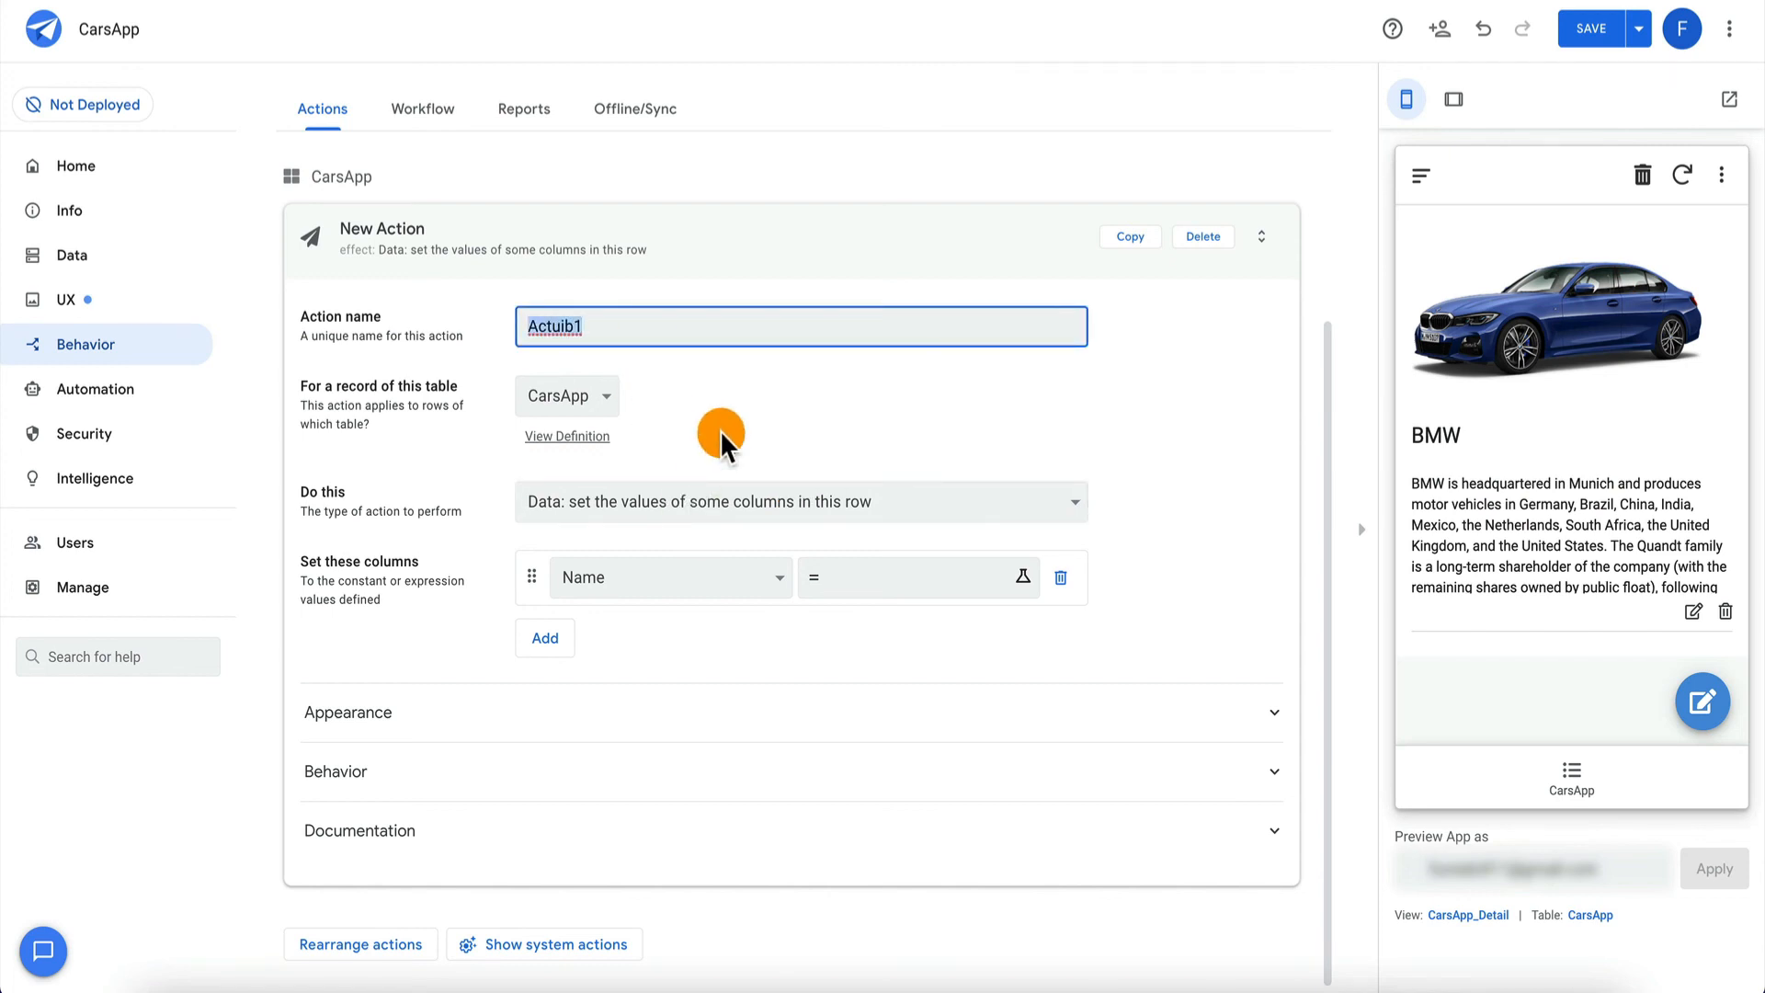
text(A)
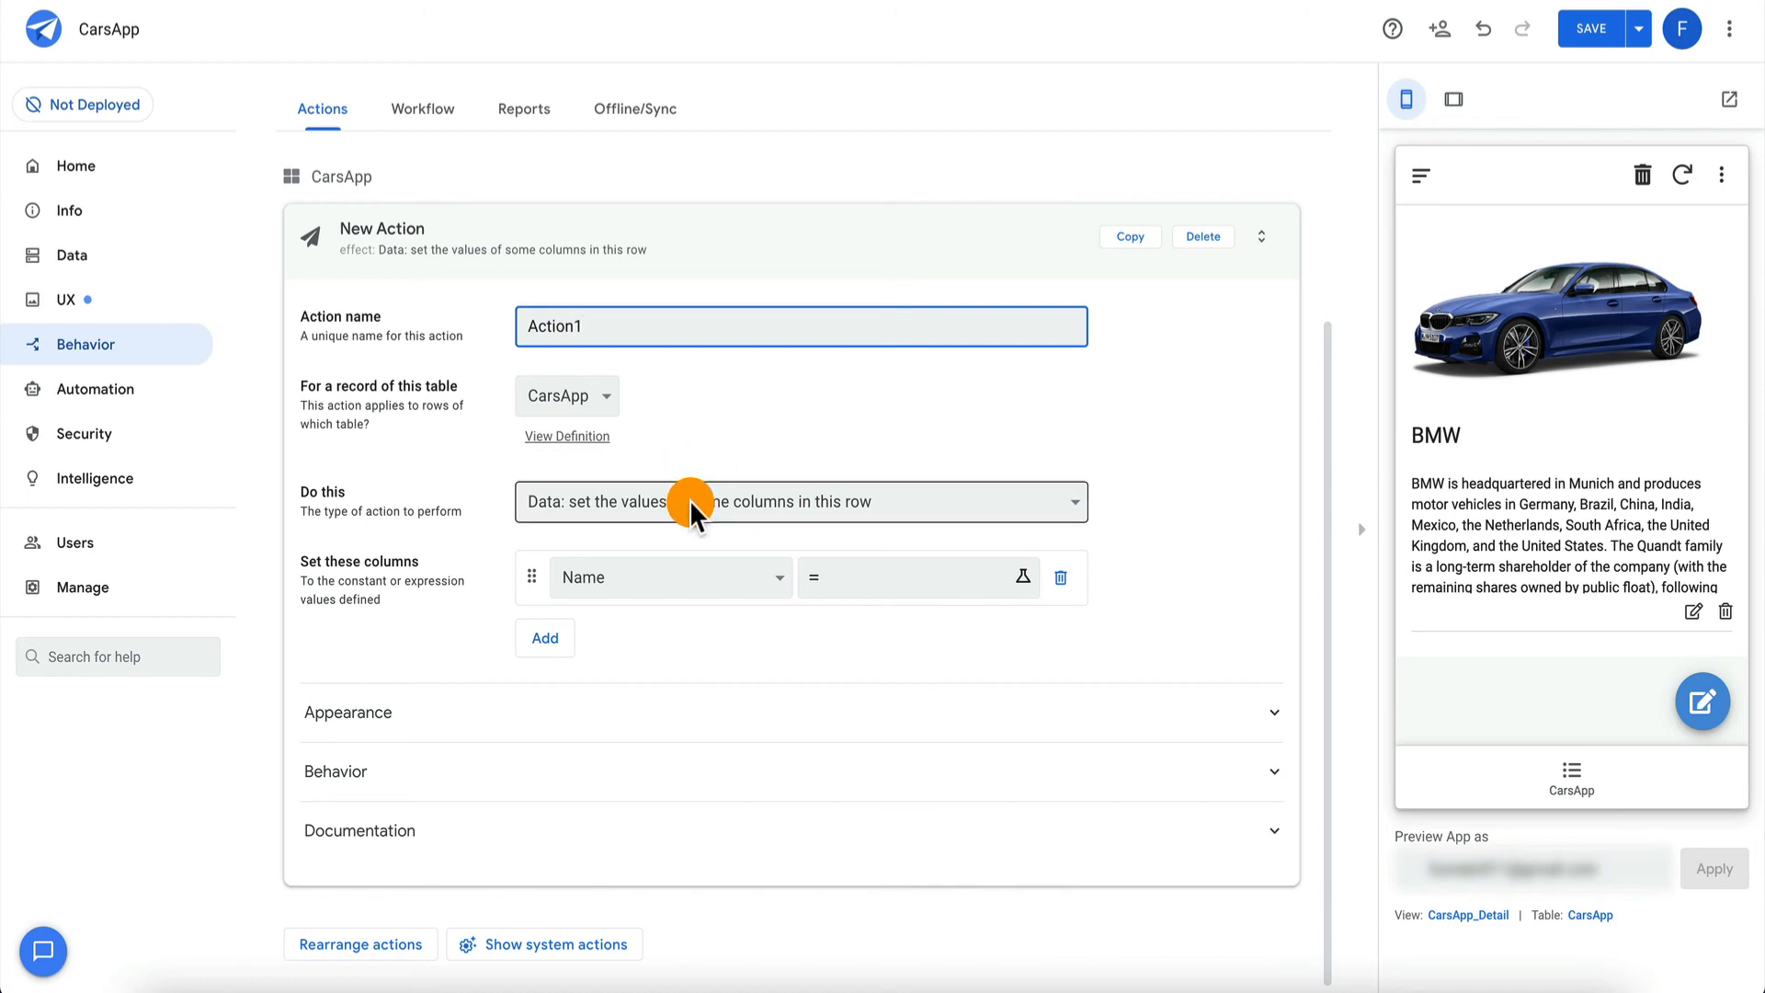
click(690, 499)
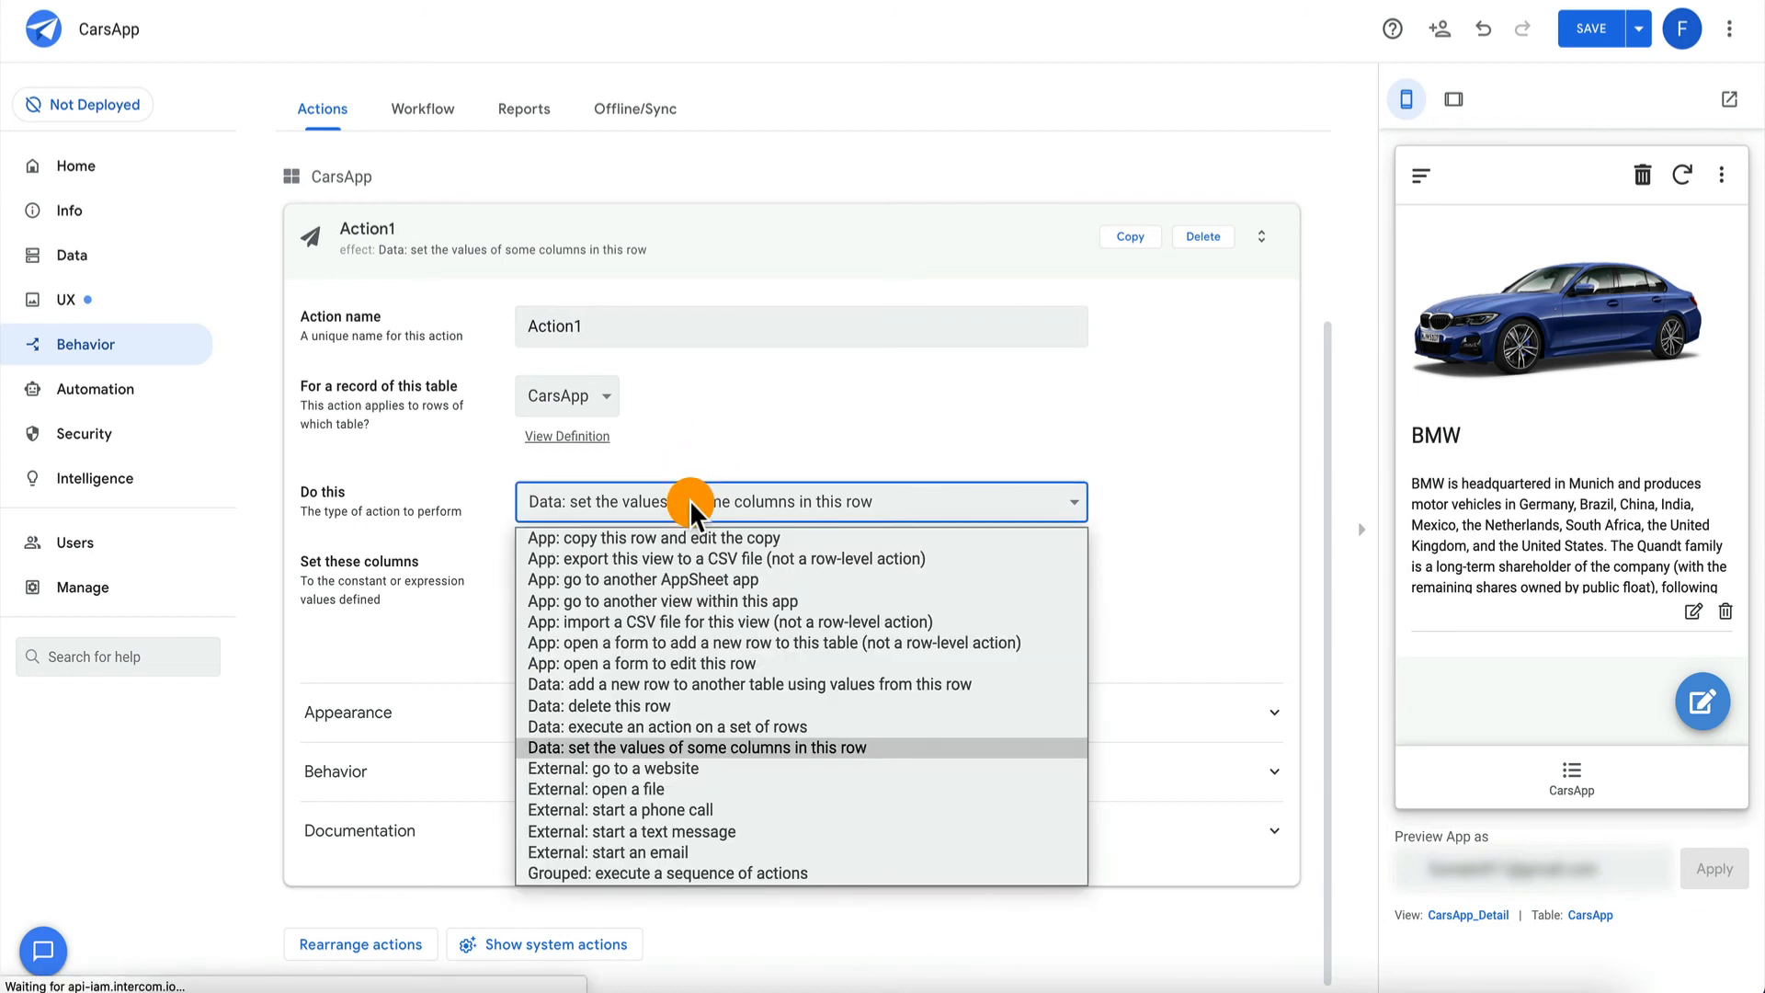
click(627, 764)
click(632, 567)
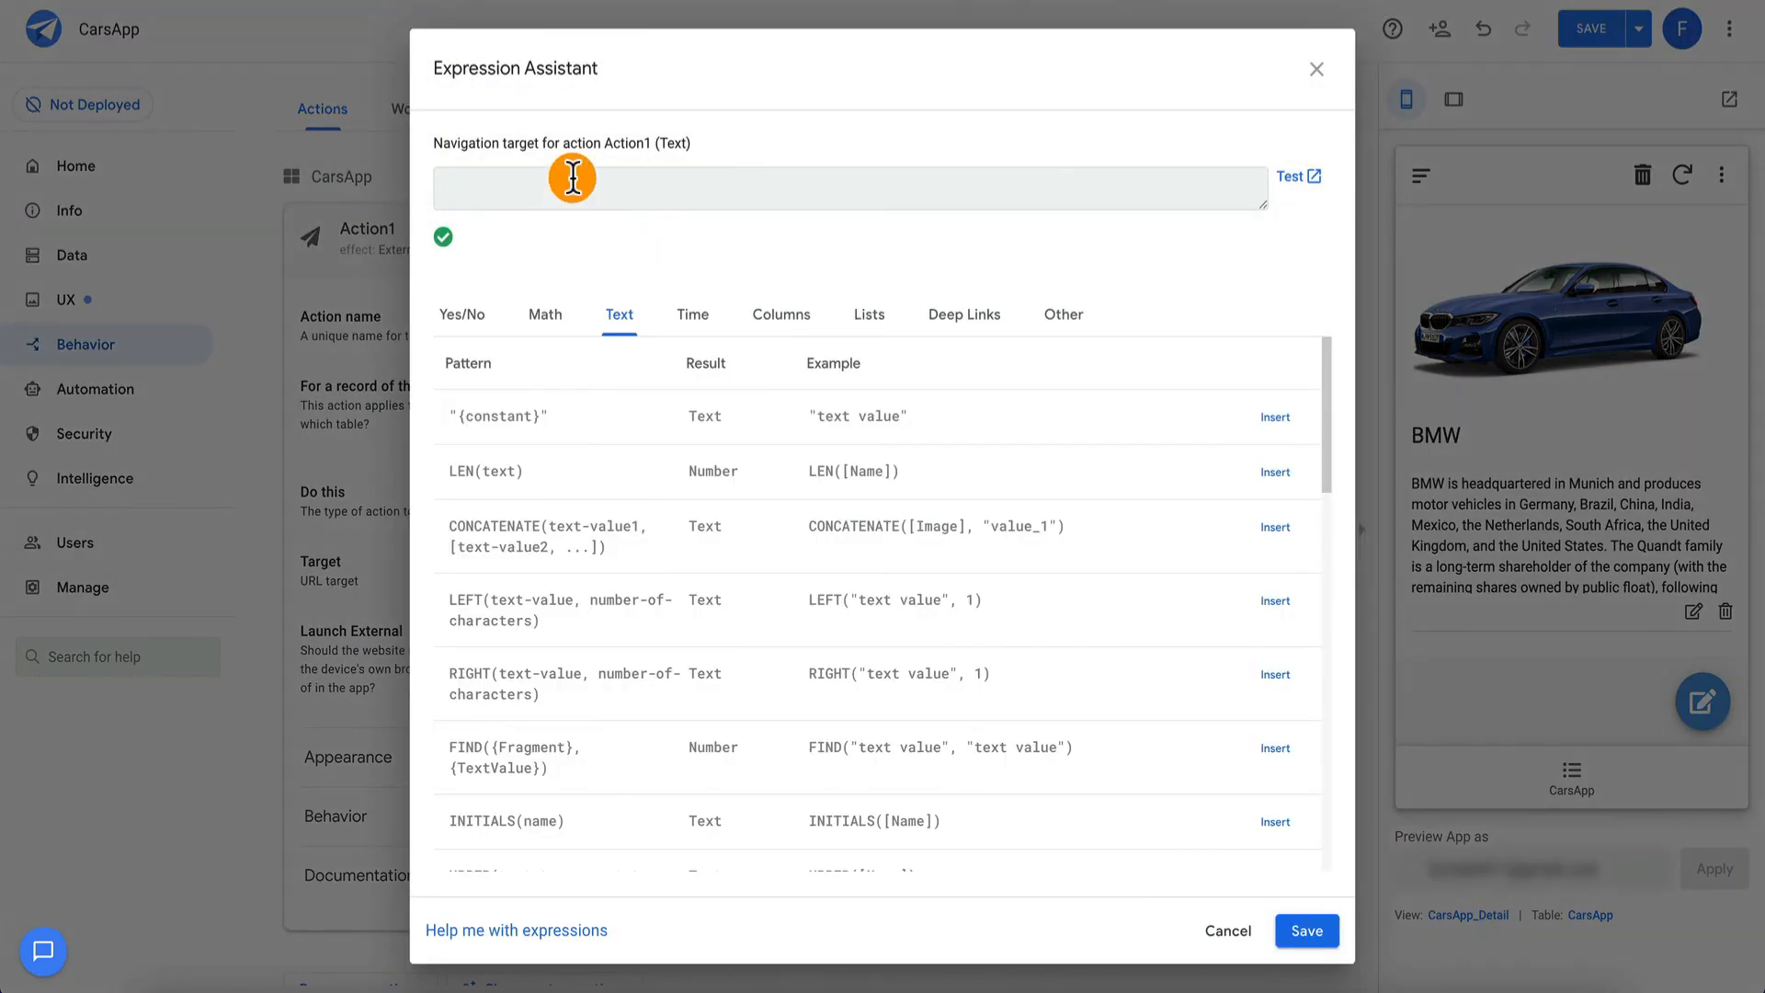
text("https://google.com")
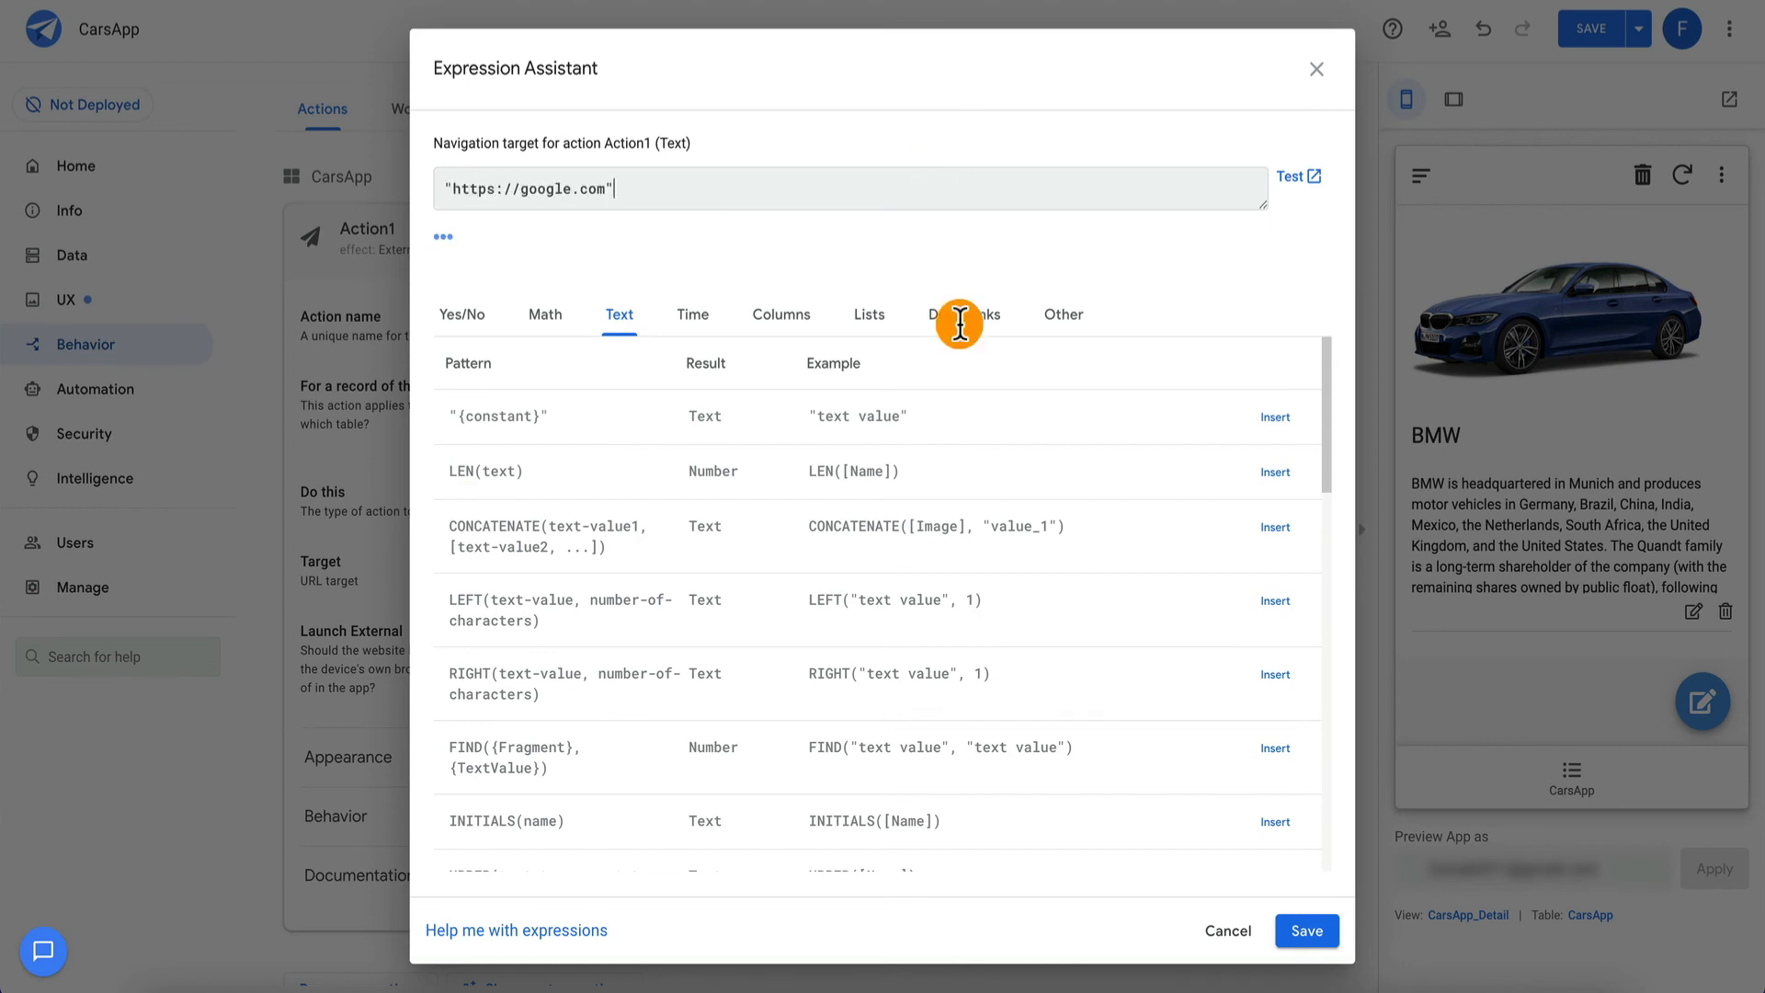
click(1310, 931)
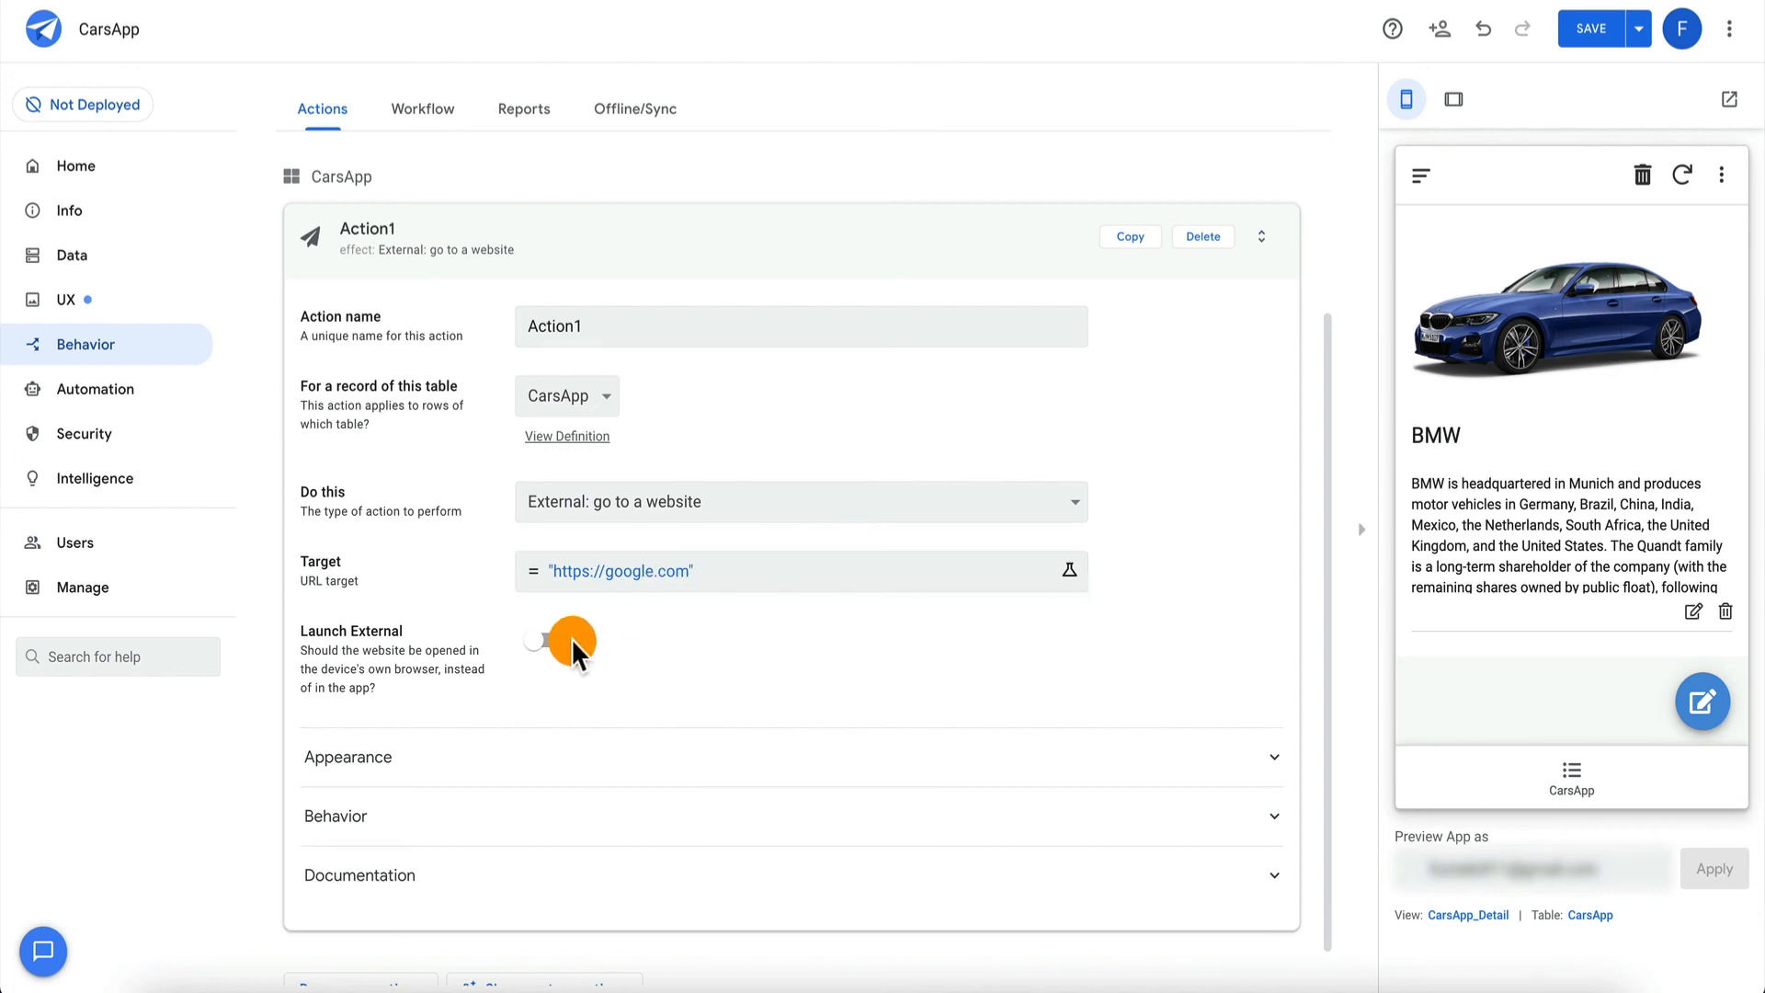
click(549, 641)
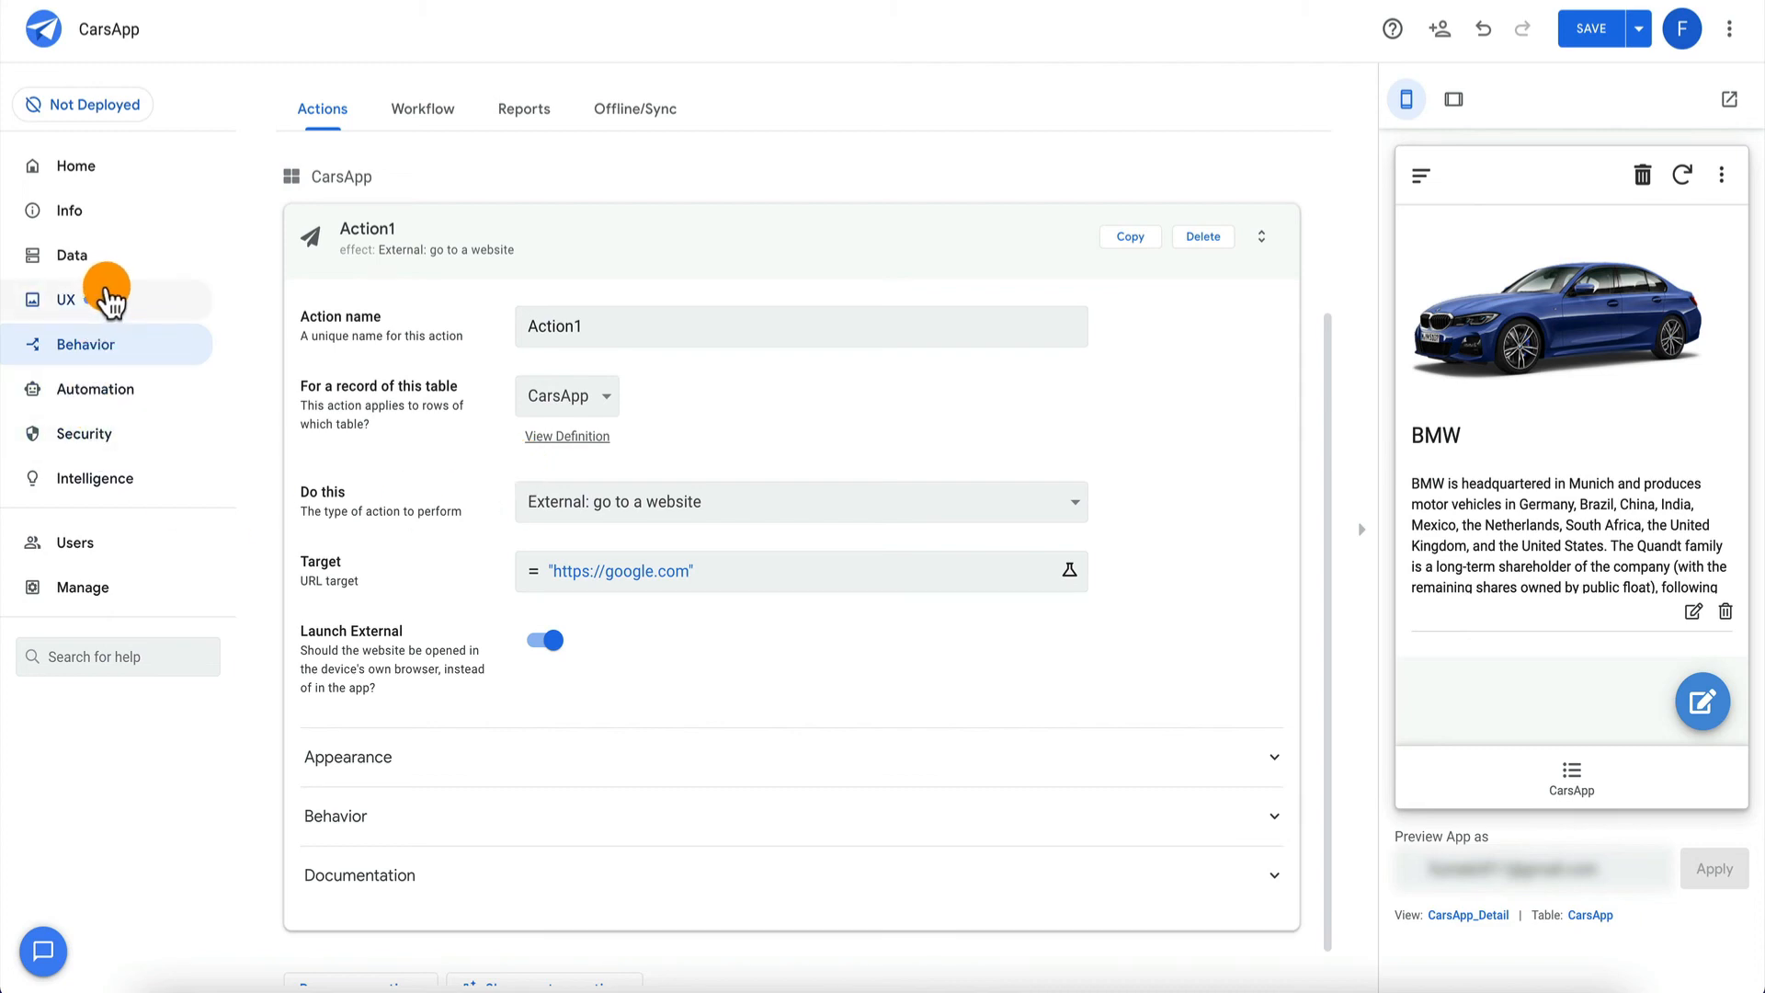
Save the app with the new website action.
click(626, 325)
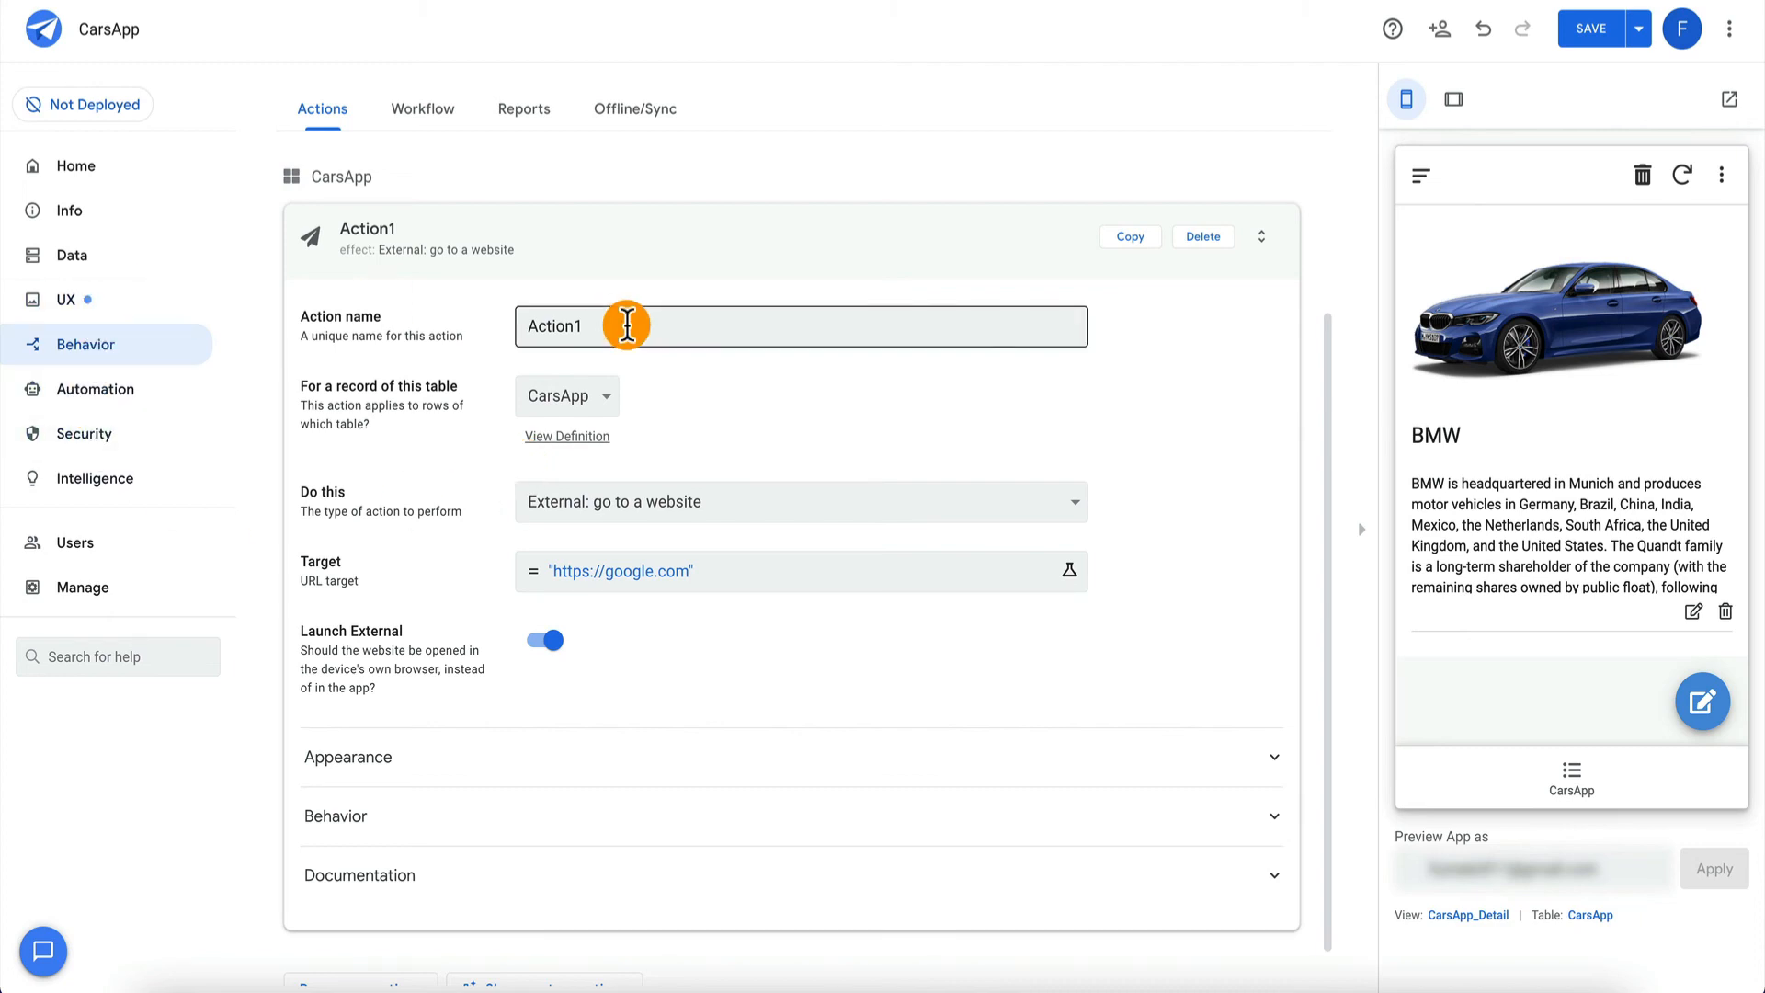
click(135, 298)
click(140, 354)
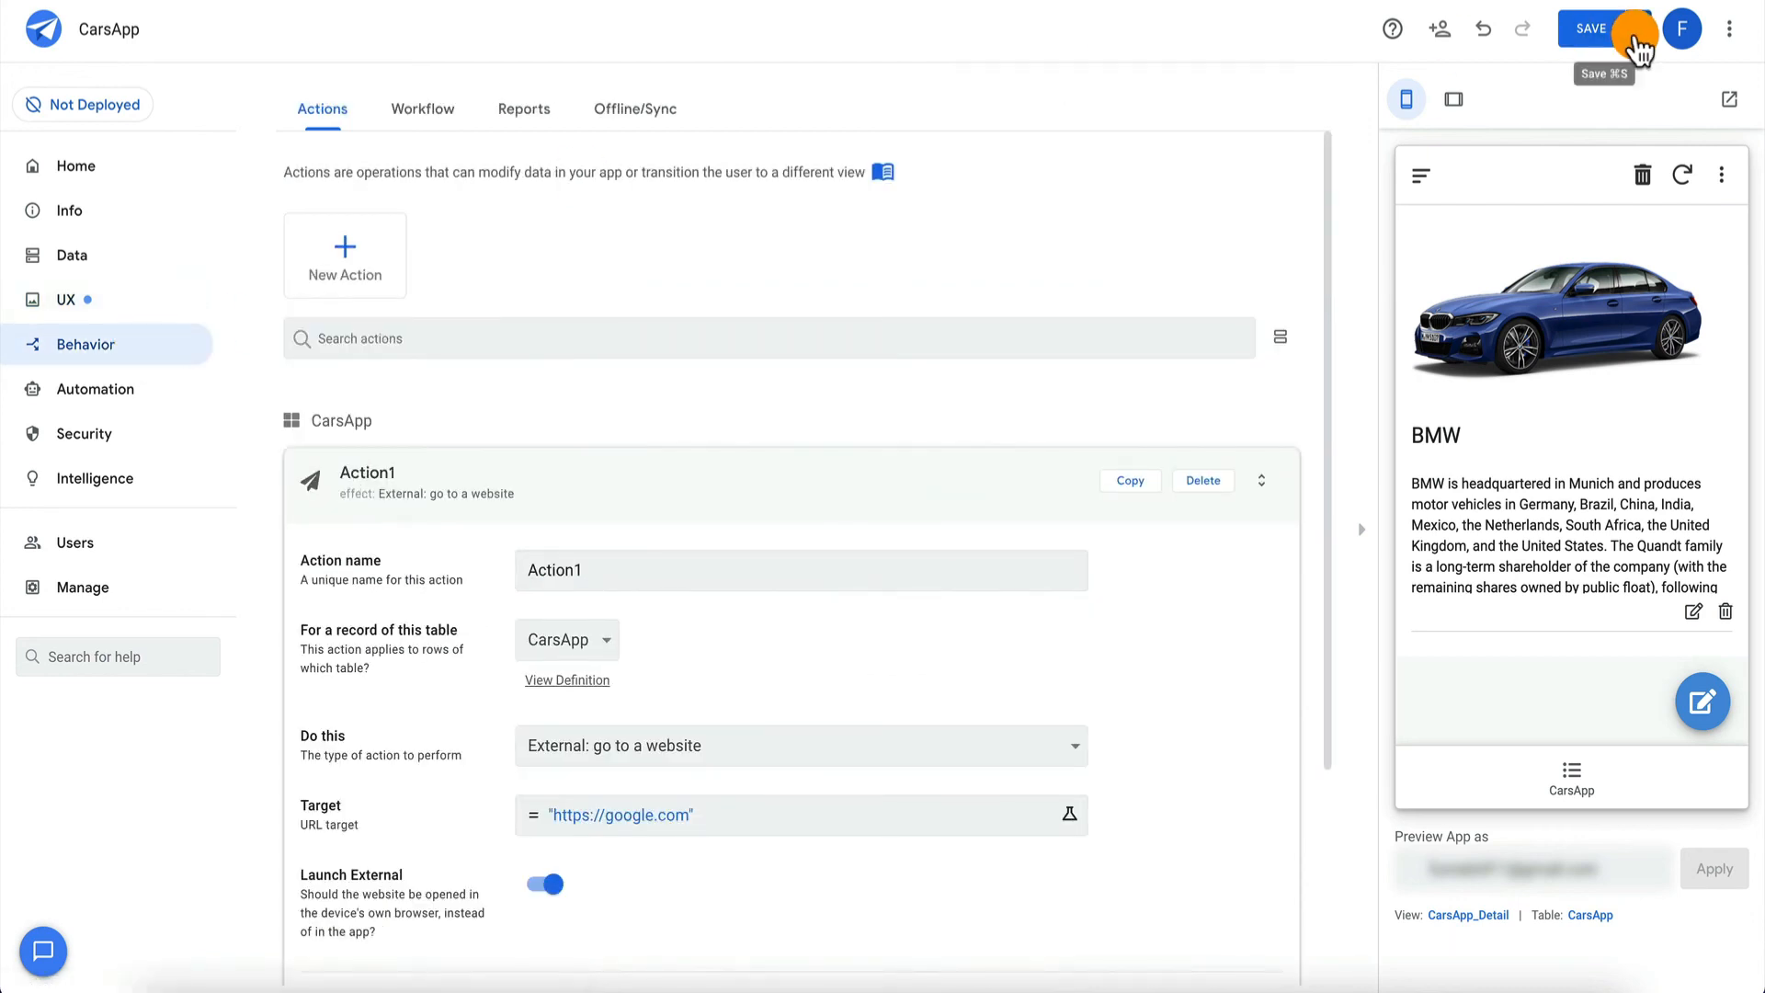
click(1591, 27)
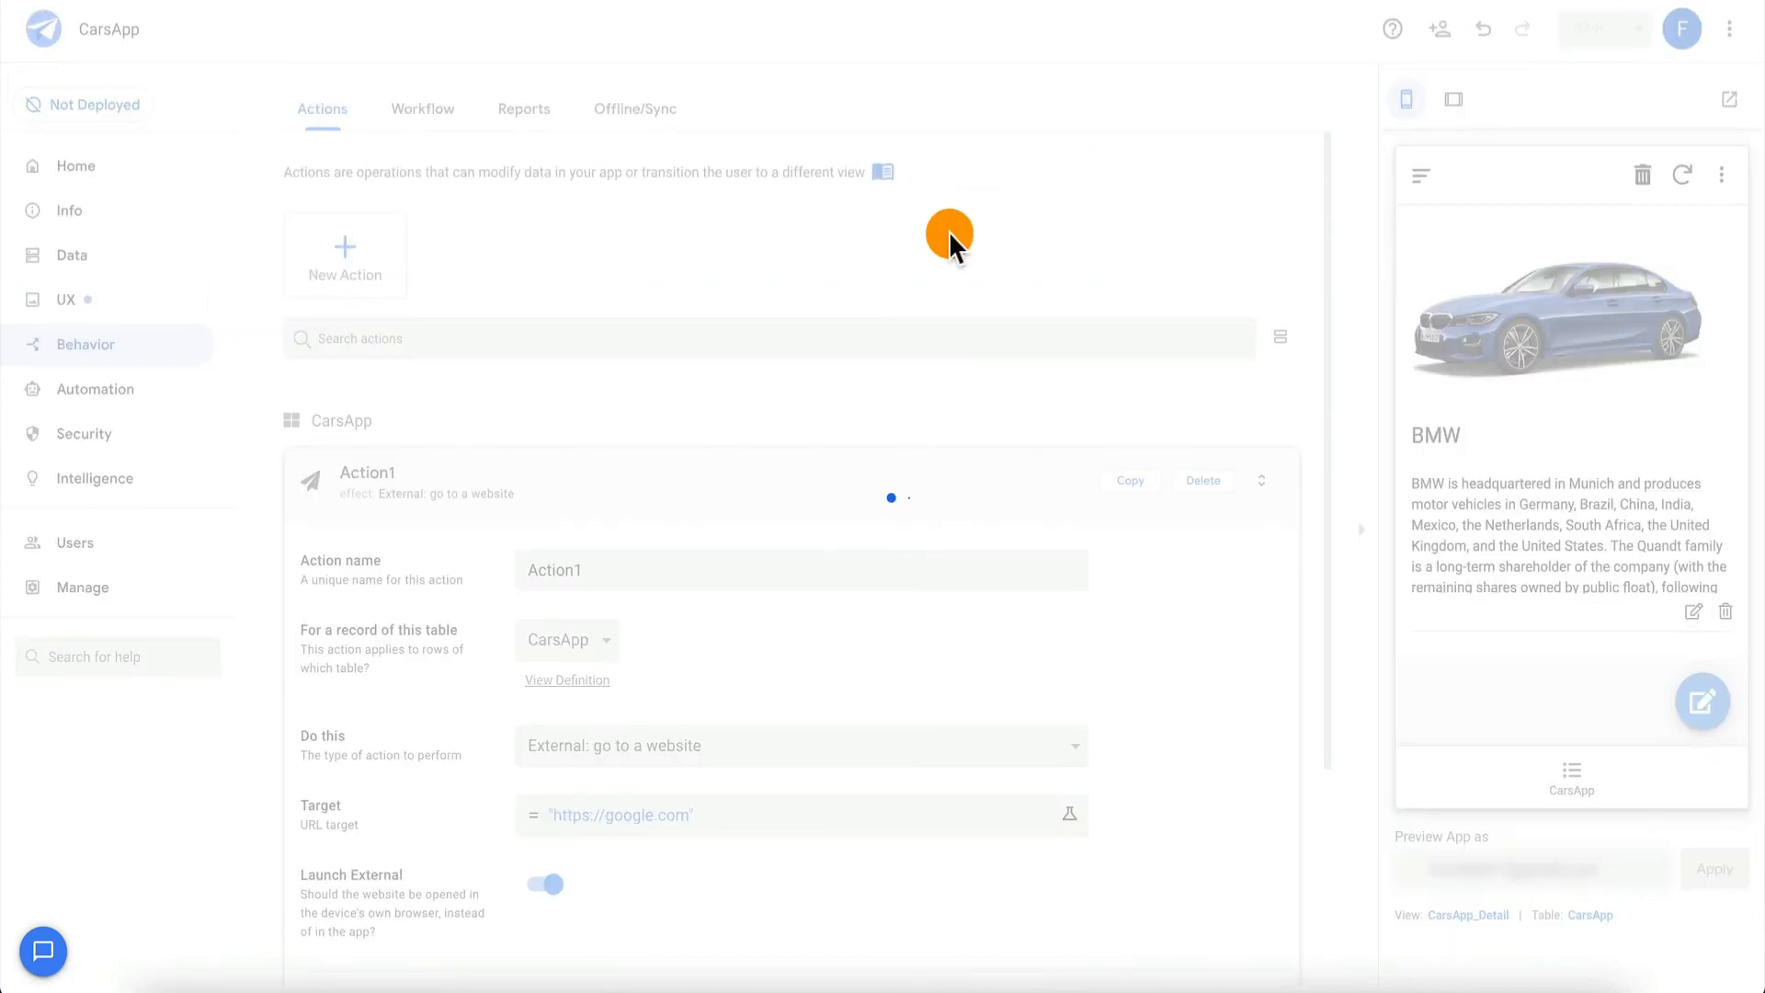
Review the CarsApp card view's settings in the UX views, collapse it, and return the app preview to the car list.
click(120, 304)
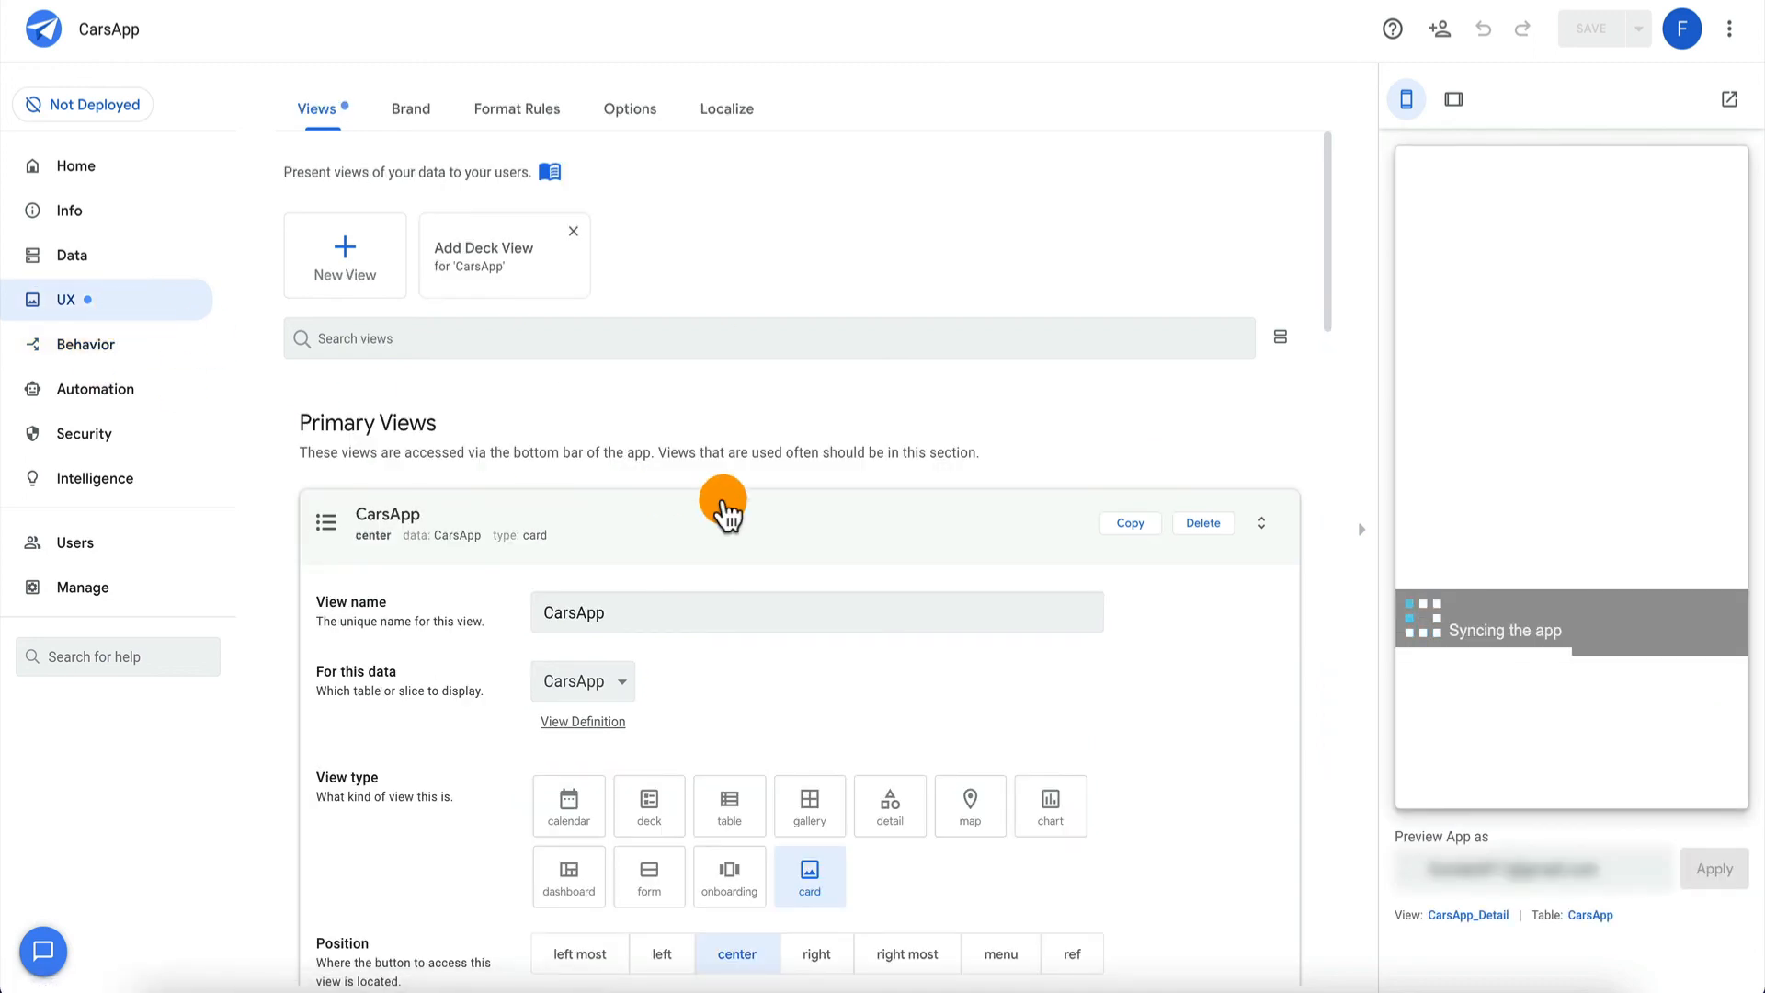
scroll(721, 504, down, 8)
scroll(721, 496, down, 3)
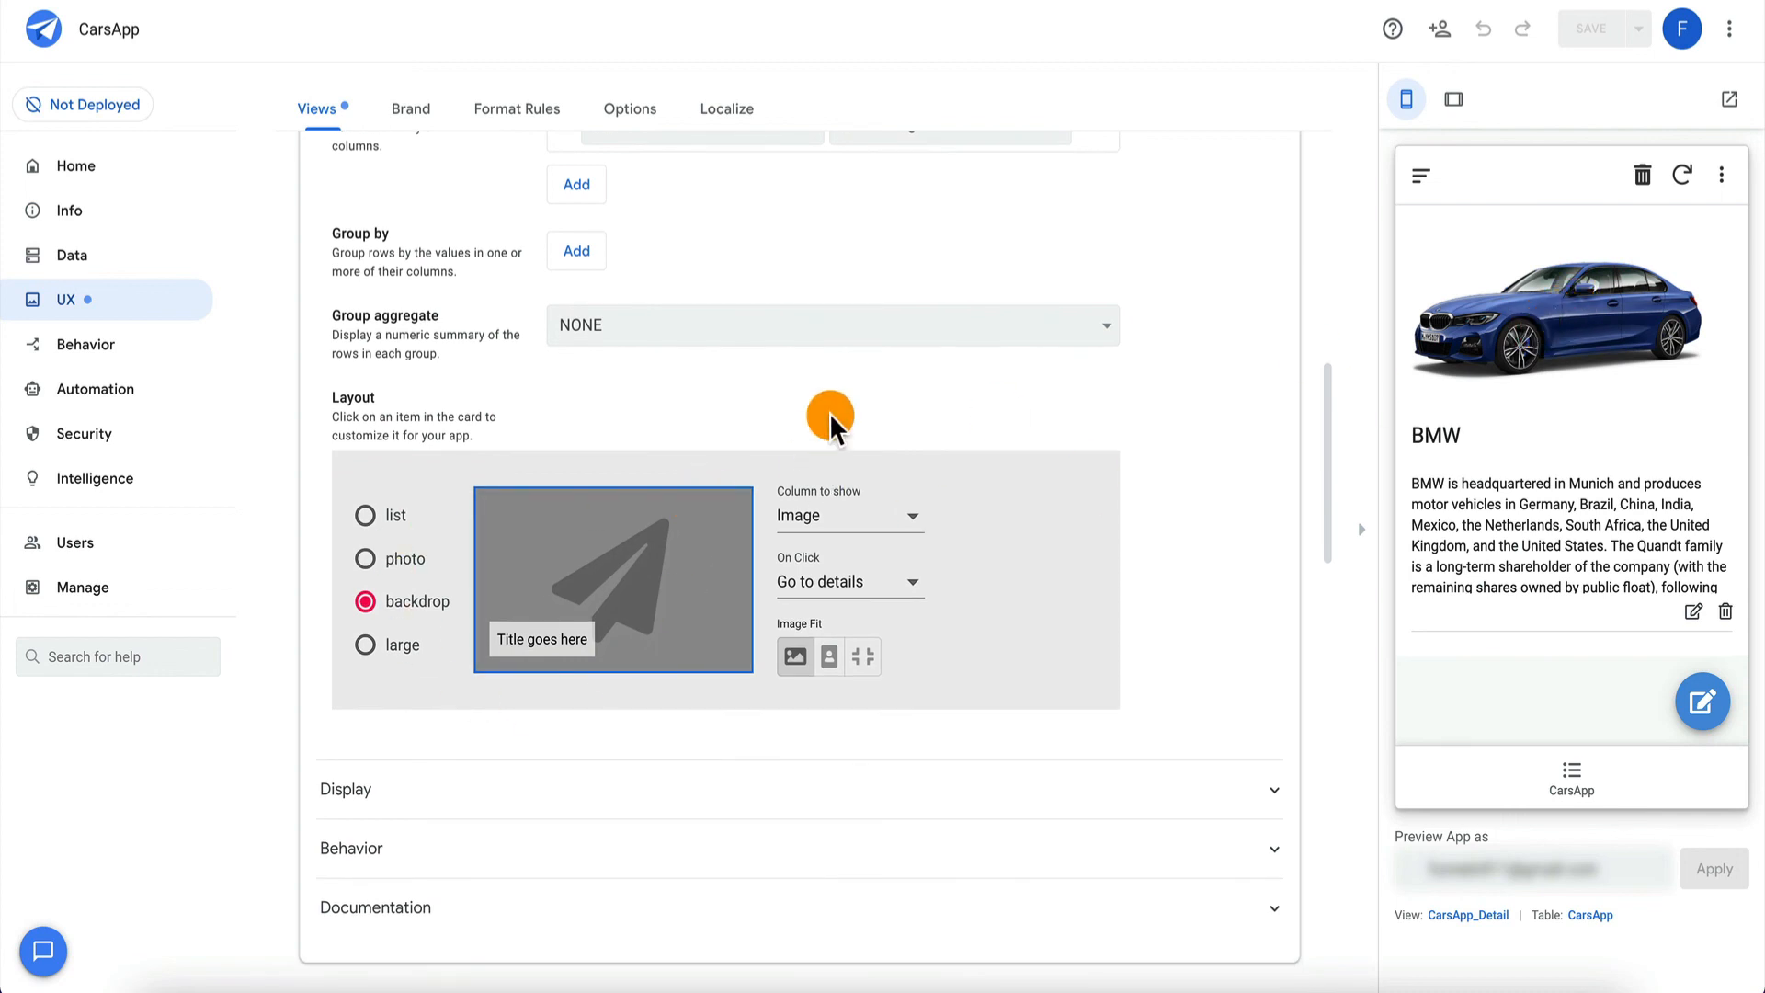
scroll(828, 421, up, 10)
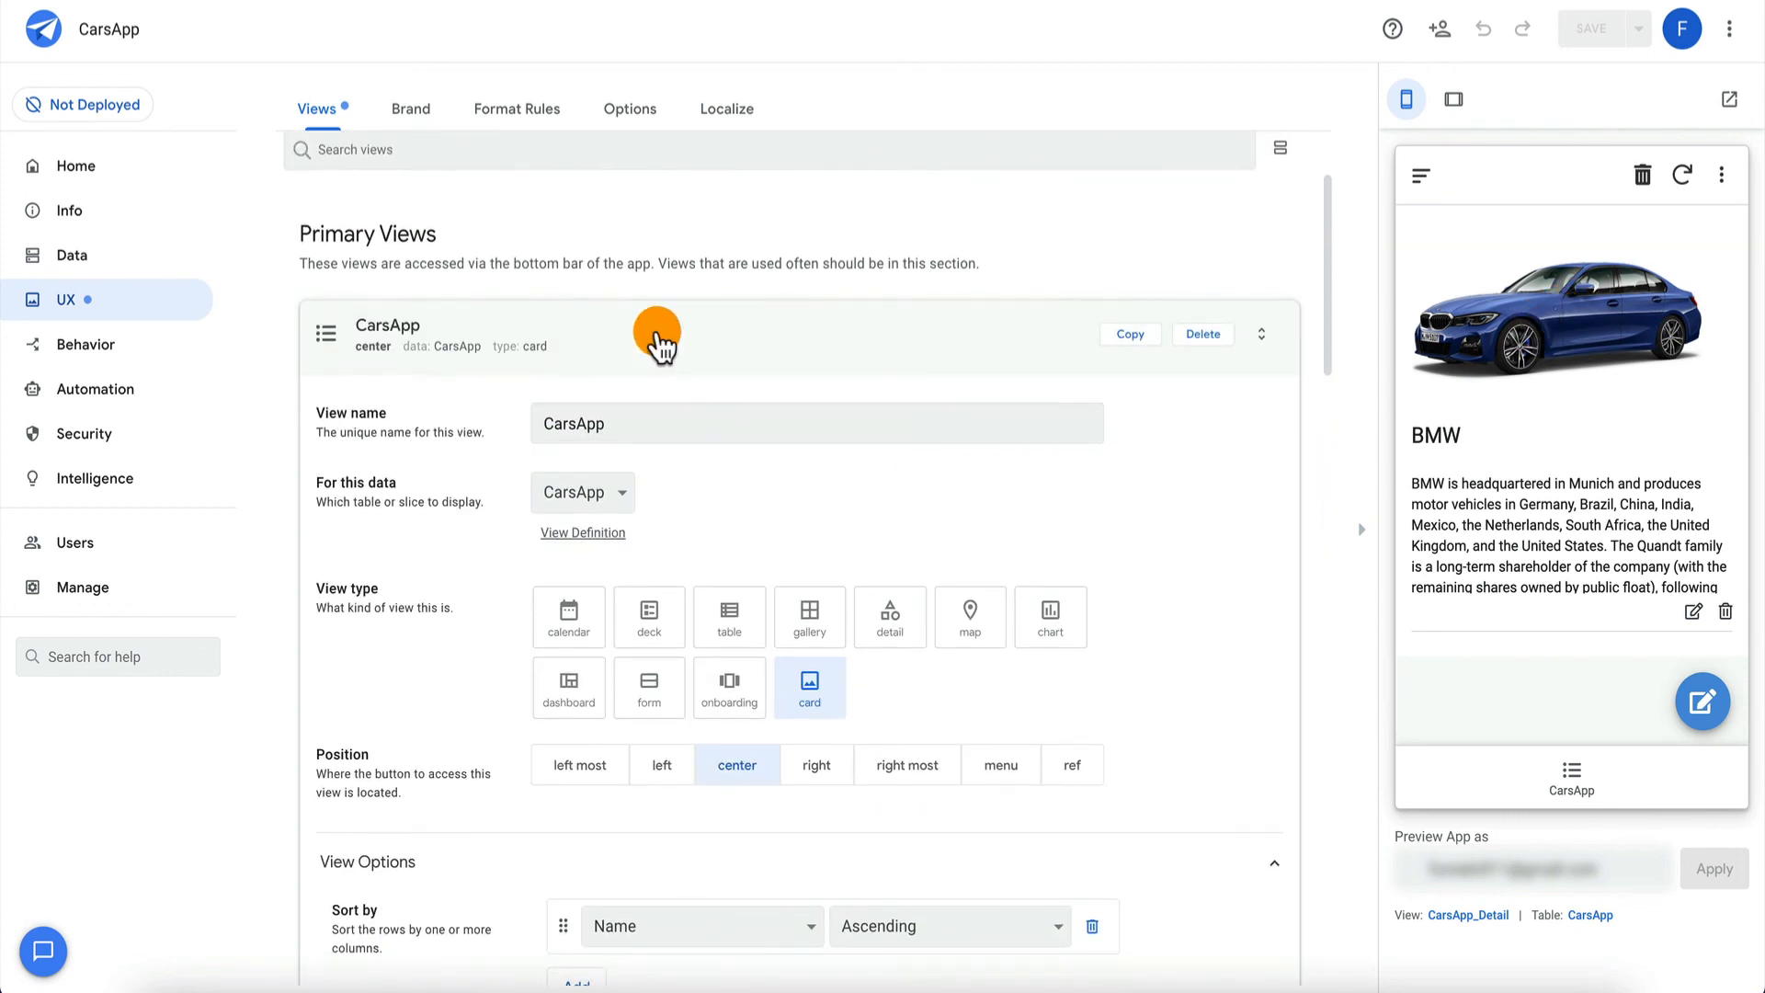
click(653, 338)
click(1581, 788)
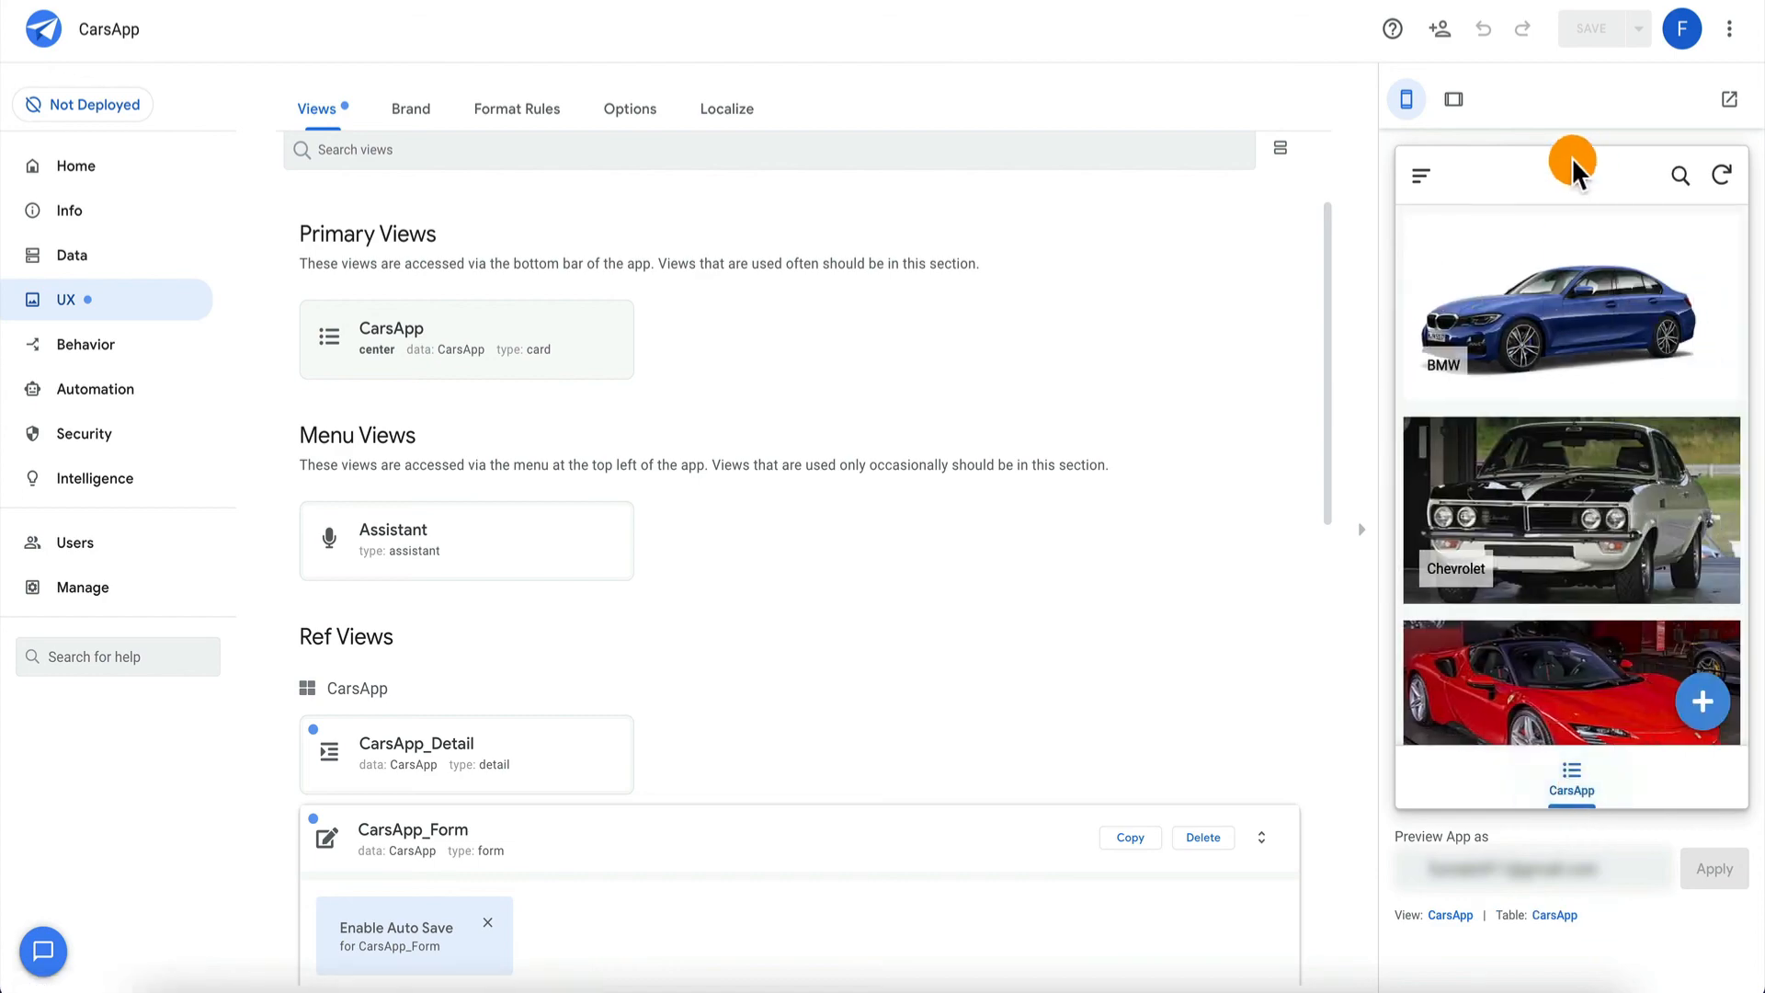
Check the On Click choices in the CarsApp primary view's backdrop card layout, keeping "Go to details".
scroll(712, 635, down, 5)
scroll(712, 634, up, 5)
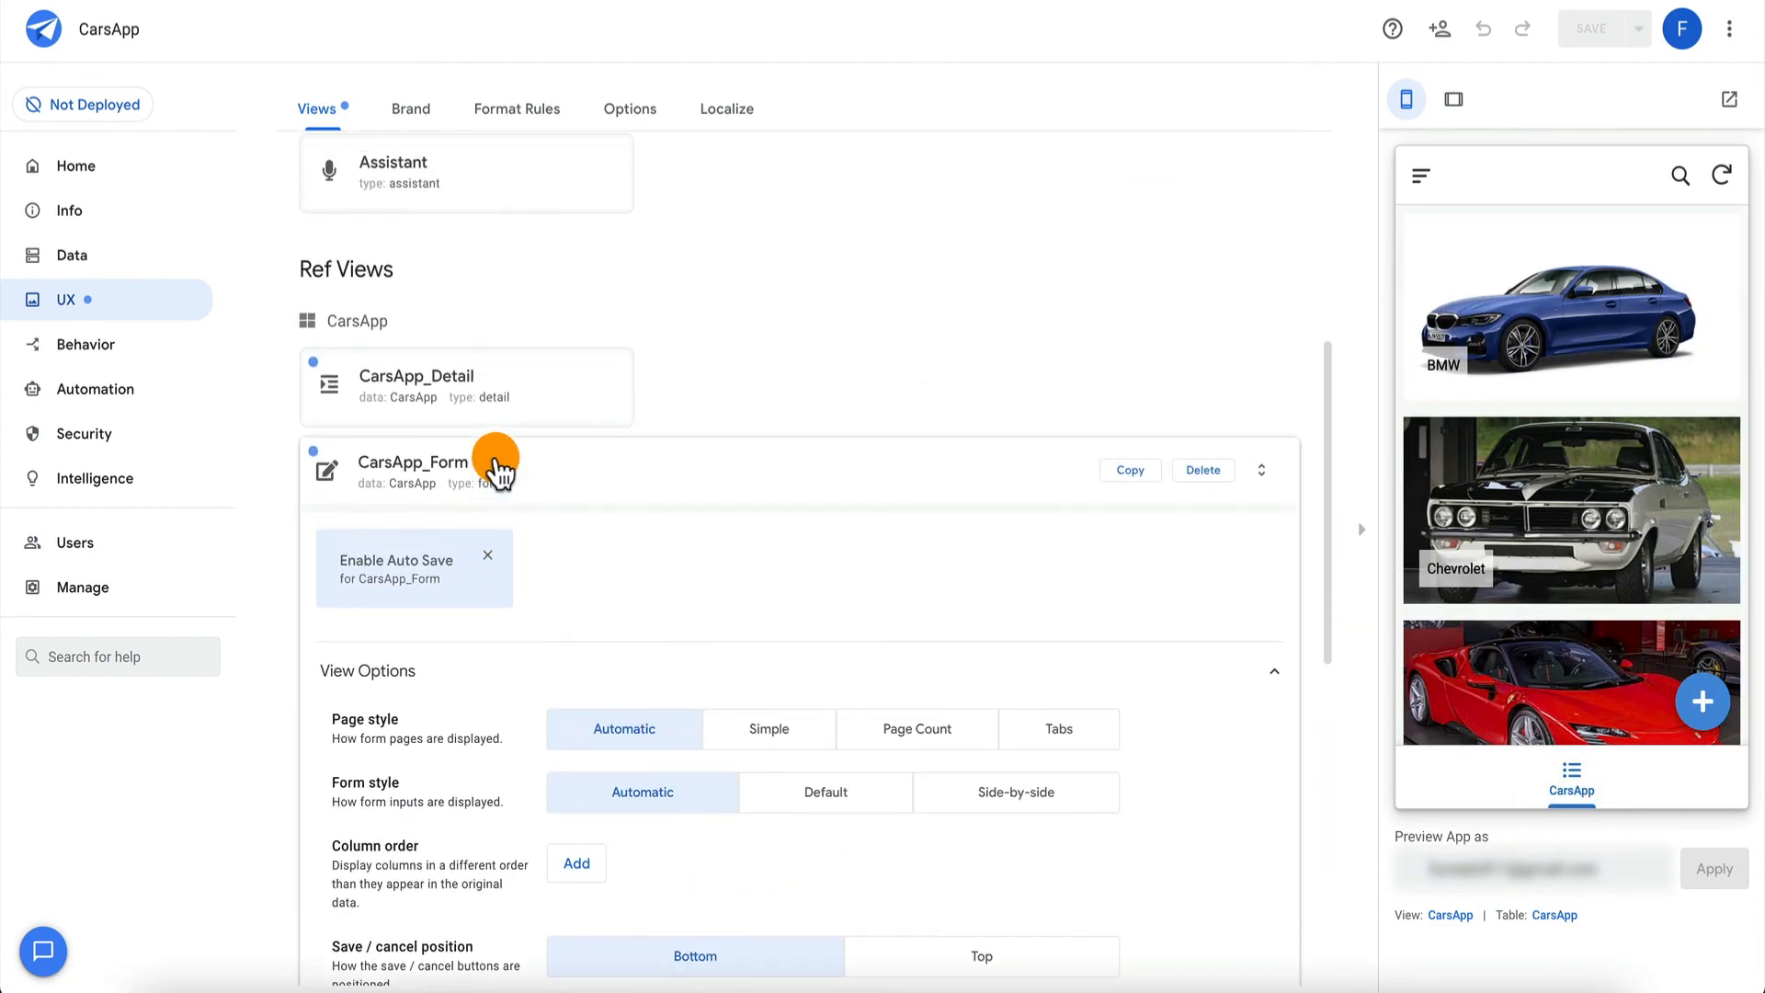
click(572, 254)
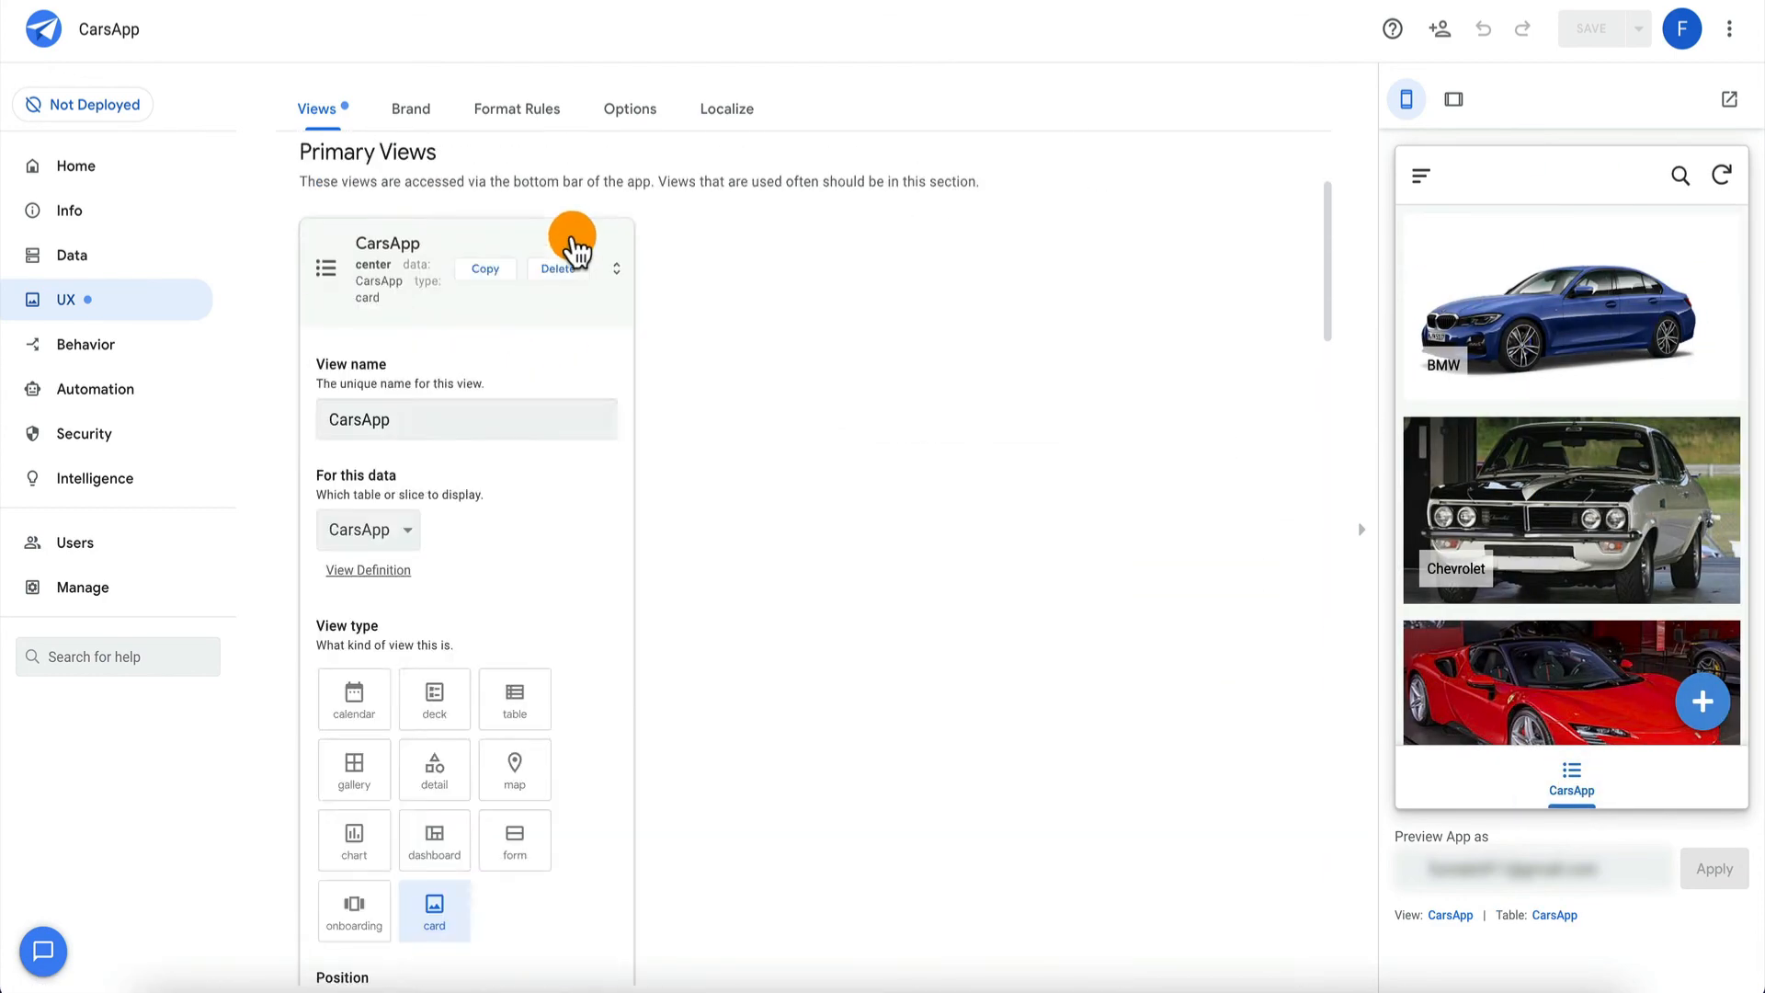
scroll(764, 533, down, 5)
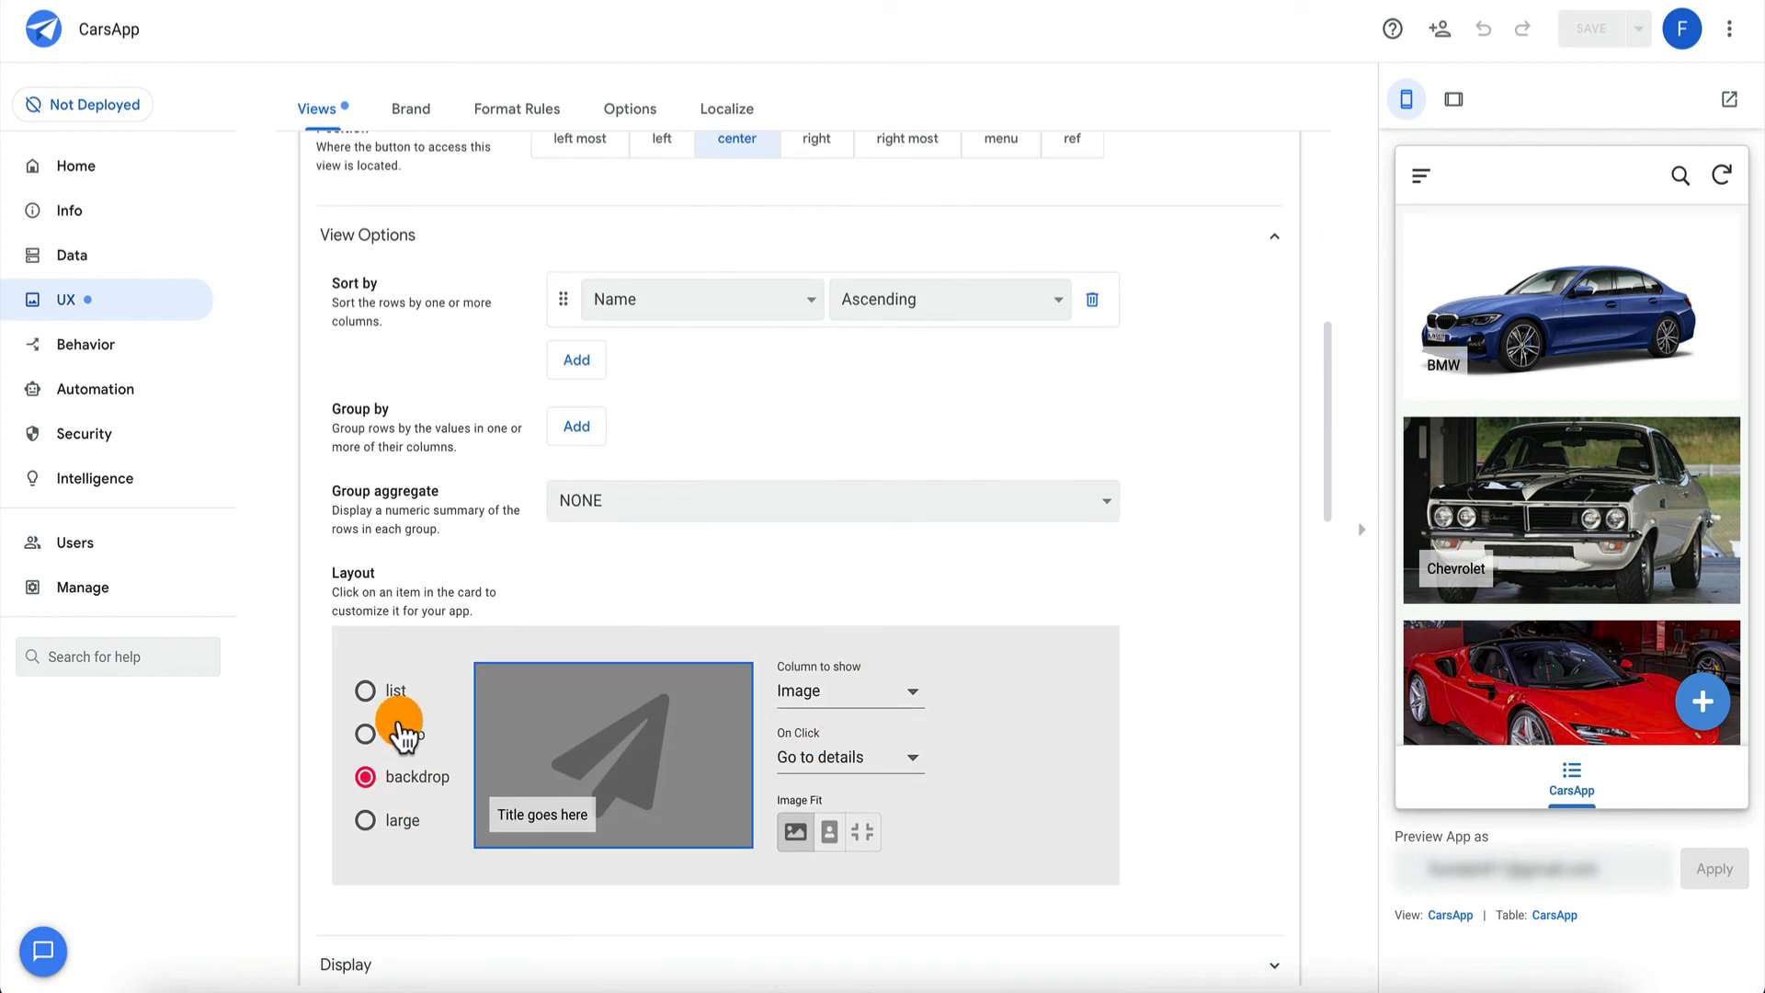
click(863, 758)
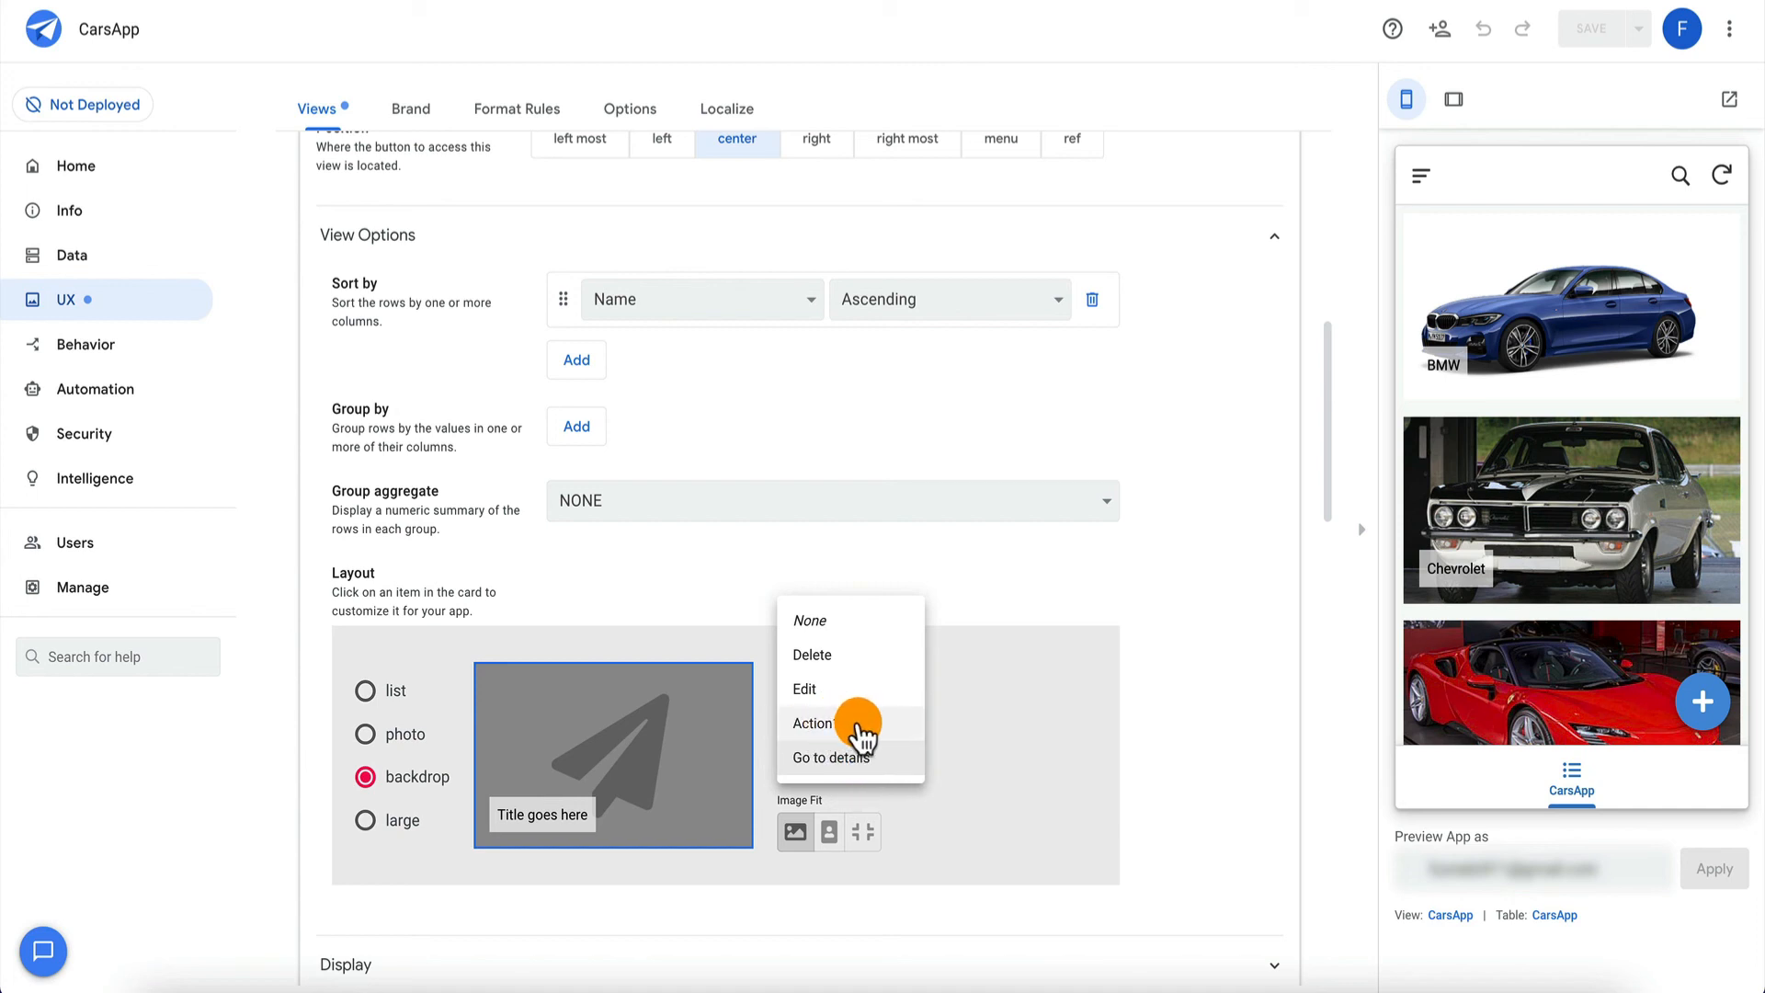
click(850, 758)
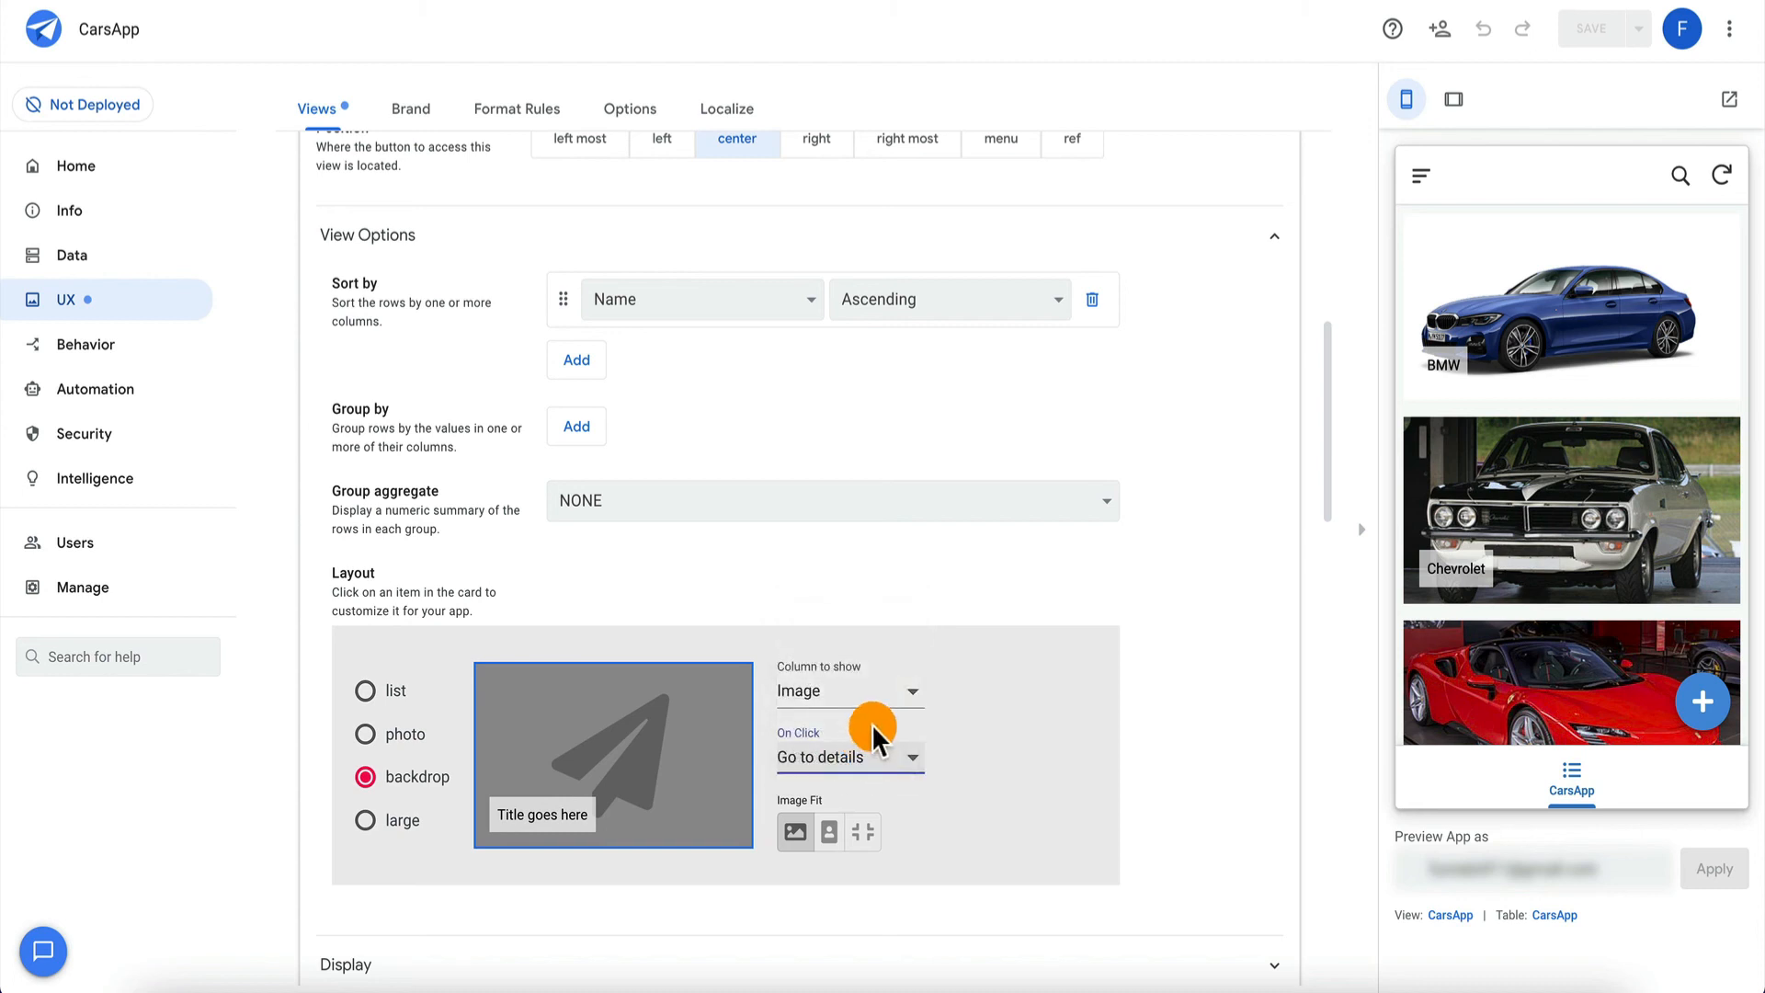
Delete Action1 from the CarsApp behavior actions and show the system actions.
click(80, 359)
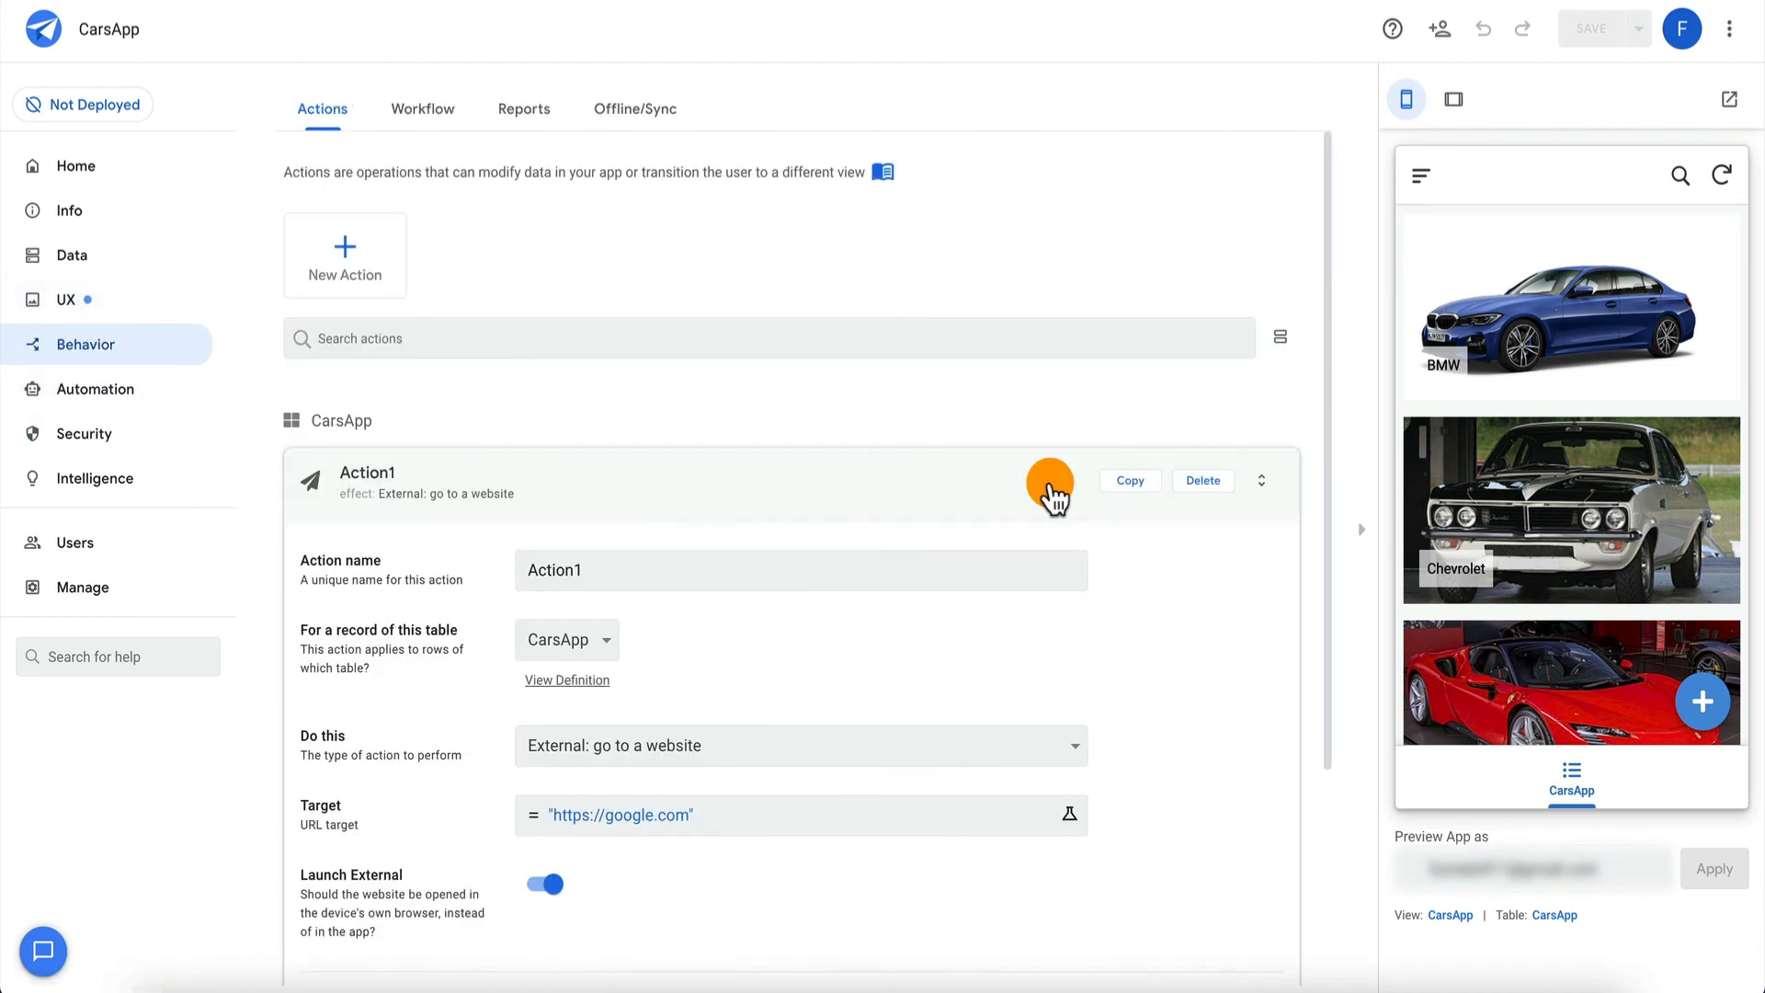
click(1204, 481)
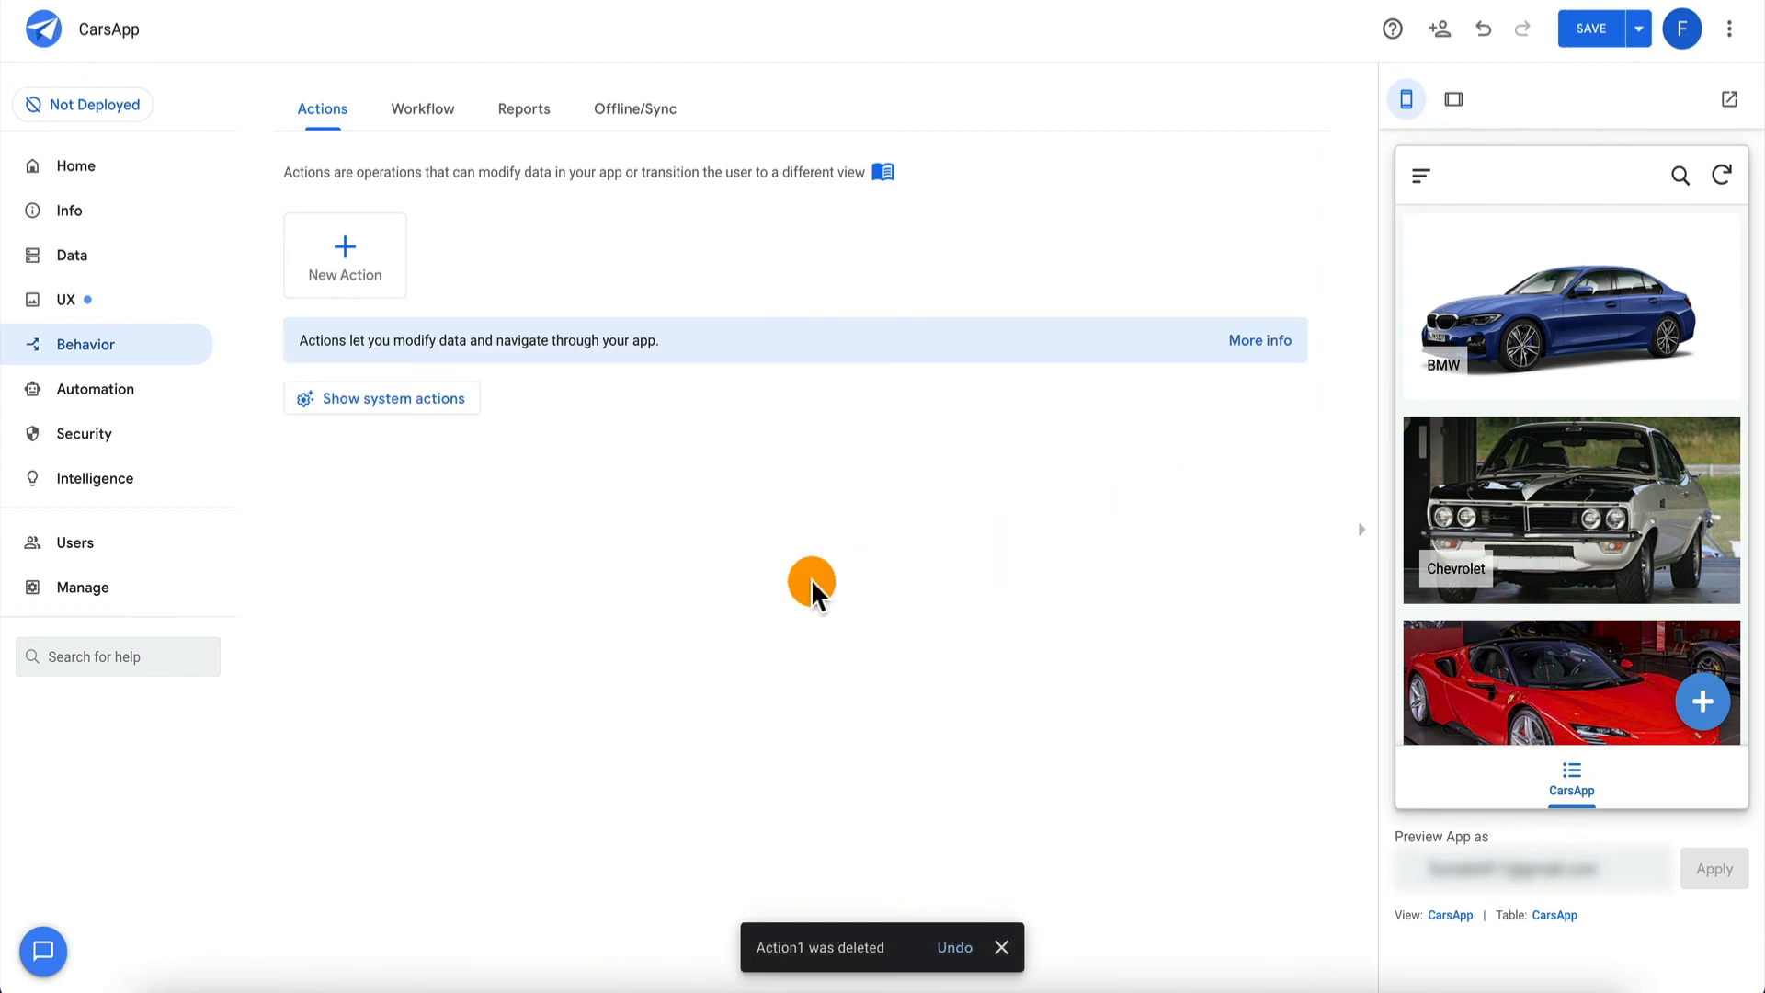
click(414, 397)
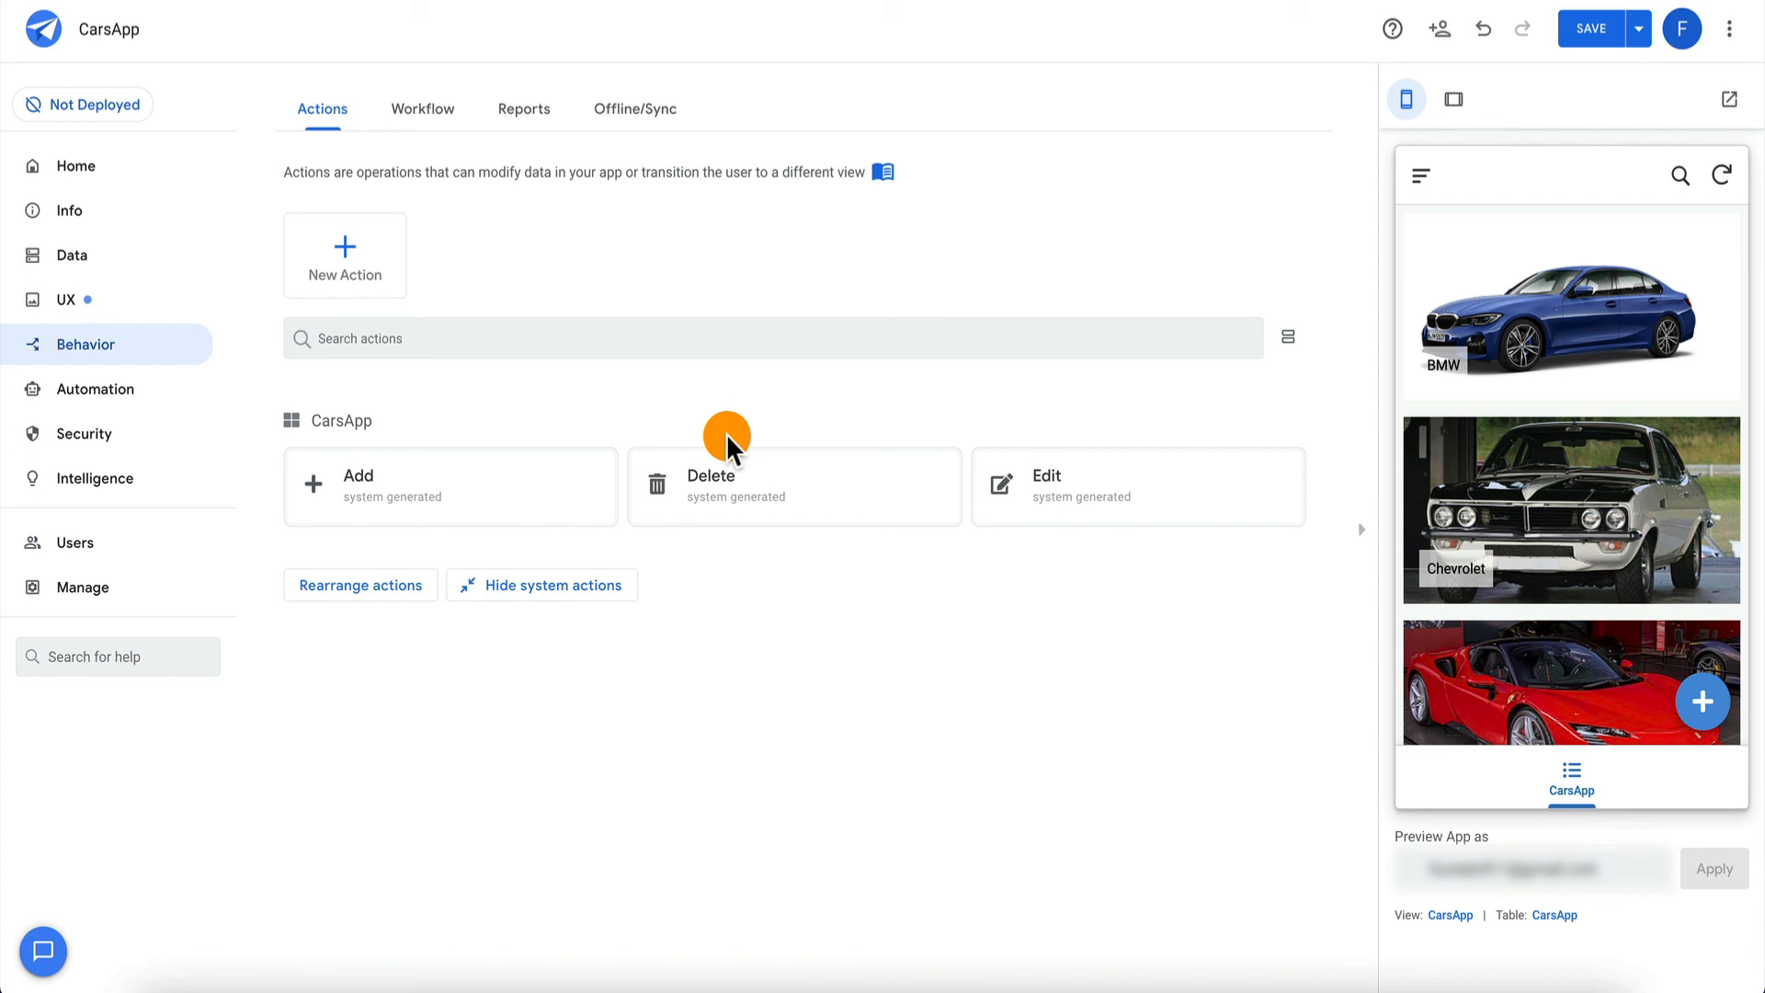
View the Automation bots page and save the app.
click(129, 386)
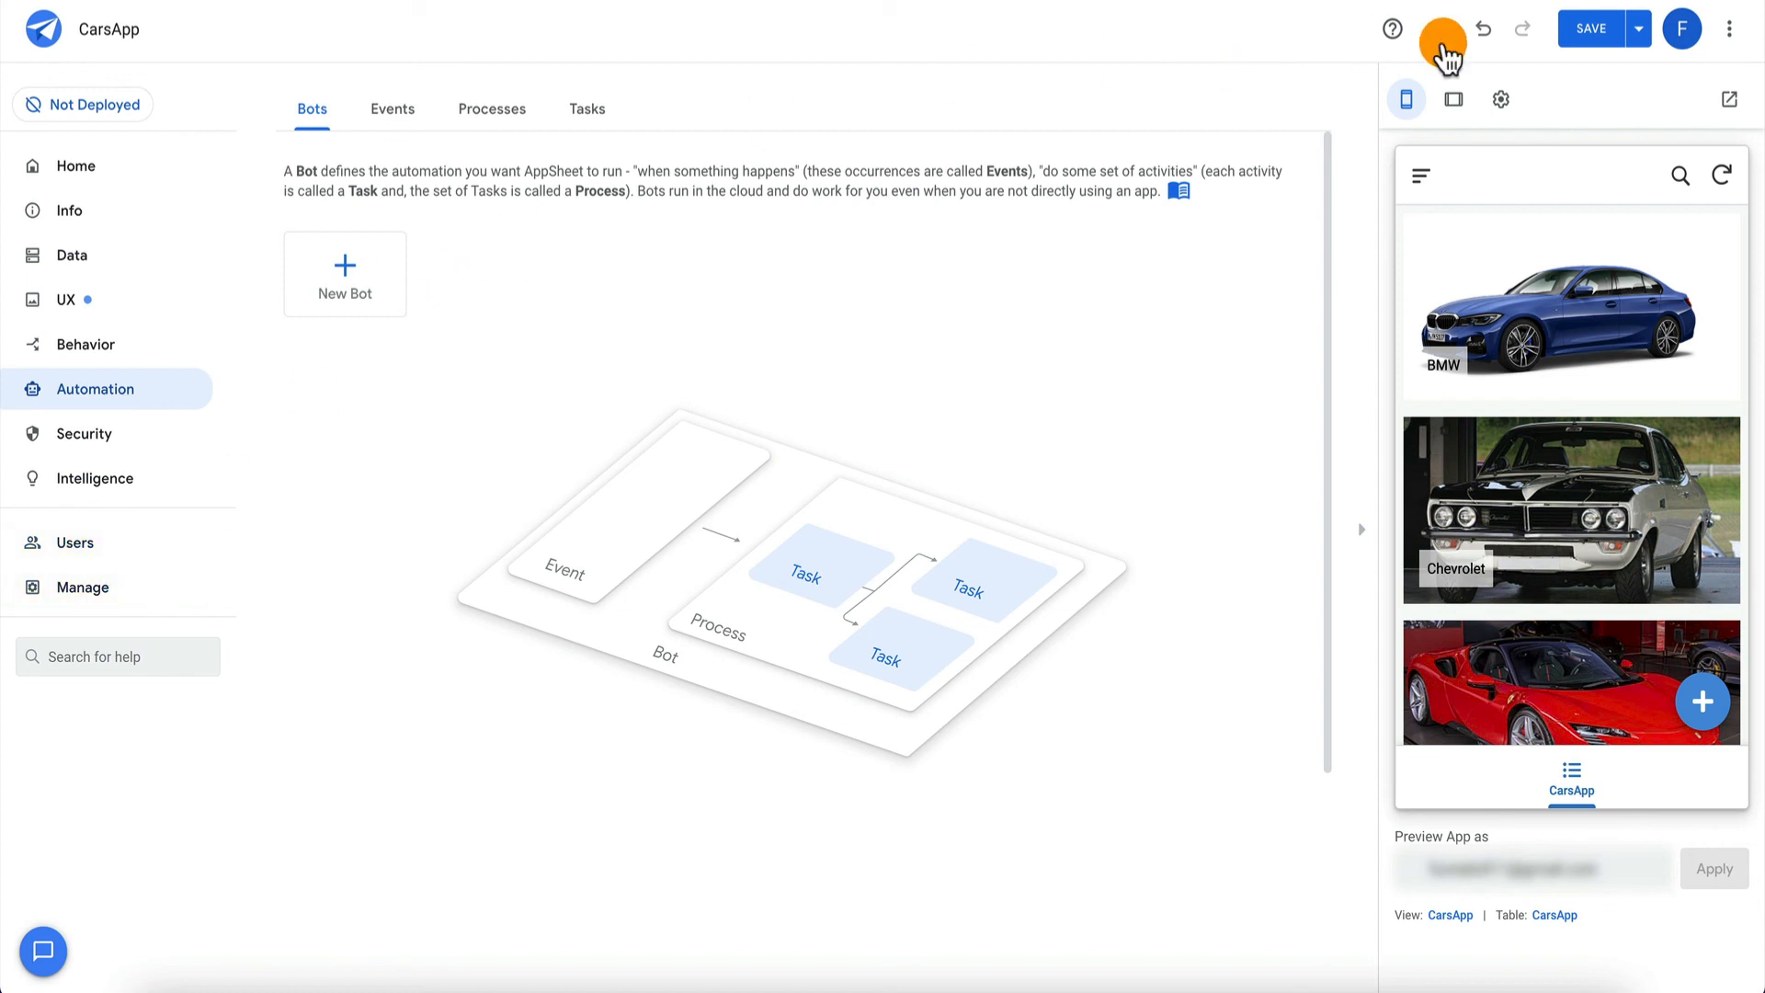
click(1597, 37)
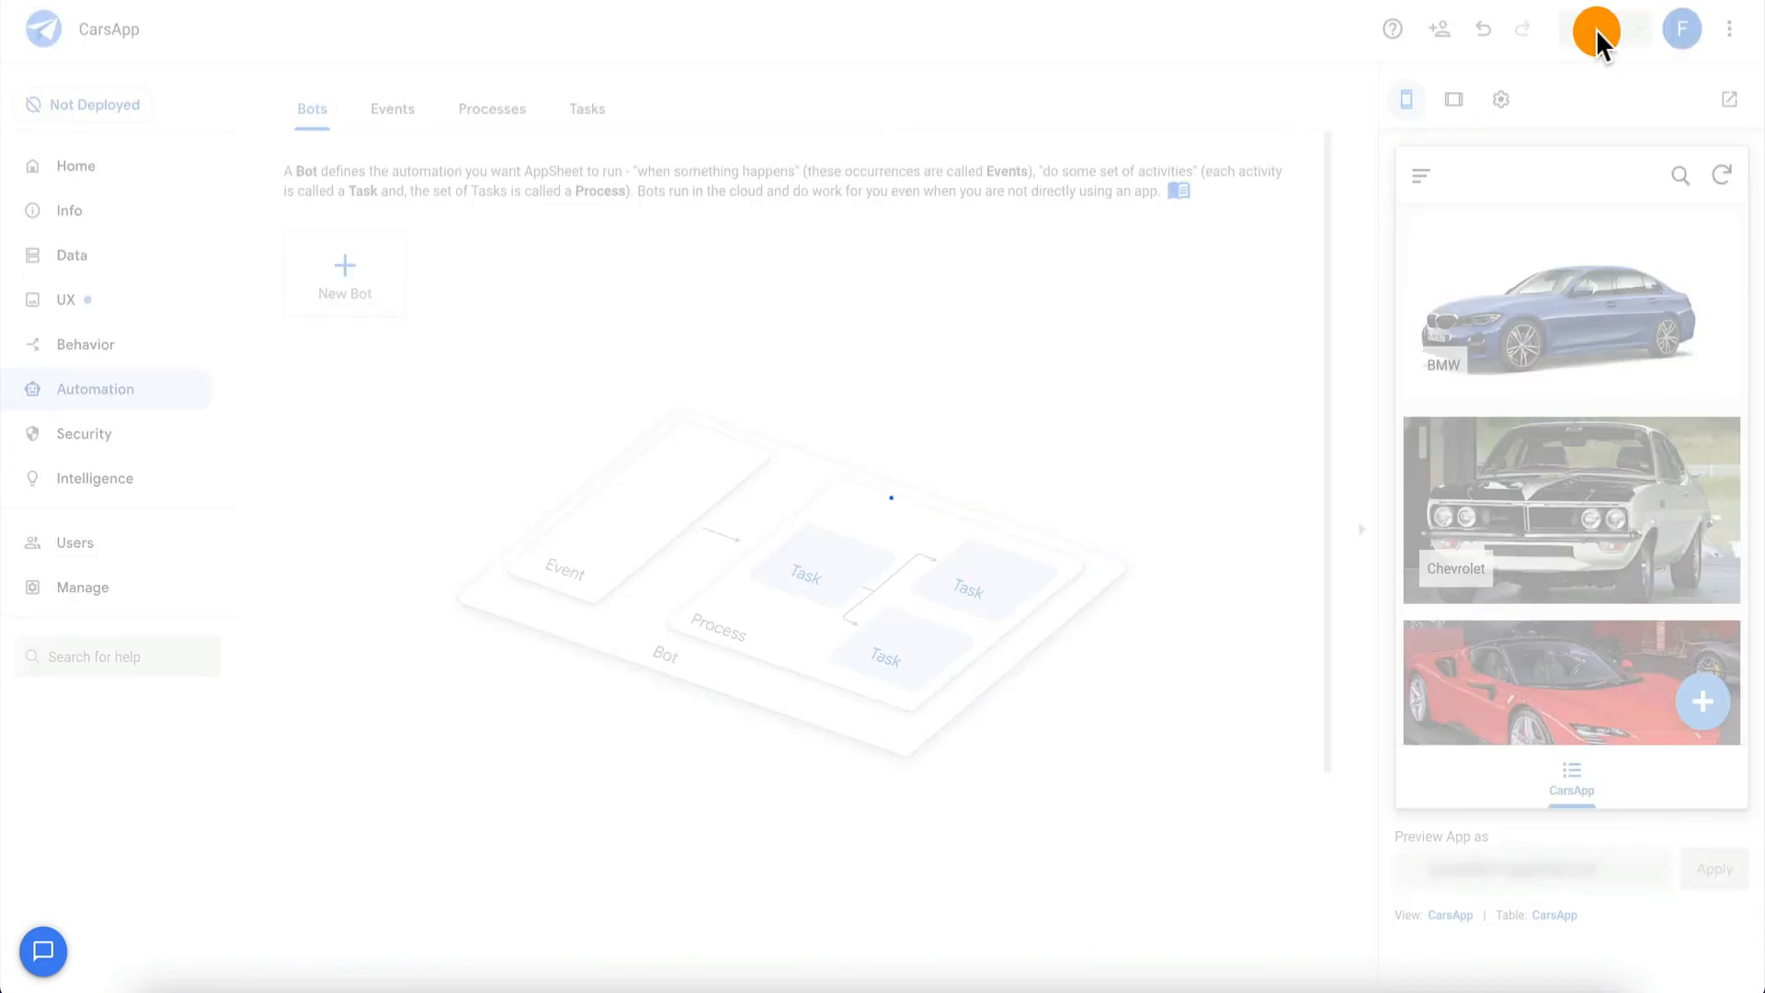
Review CarsApp's deployment check and move the app to the deployed state despite errors.
click(109, 103)
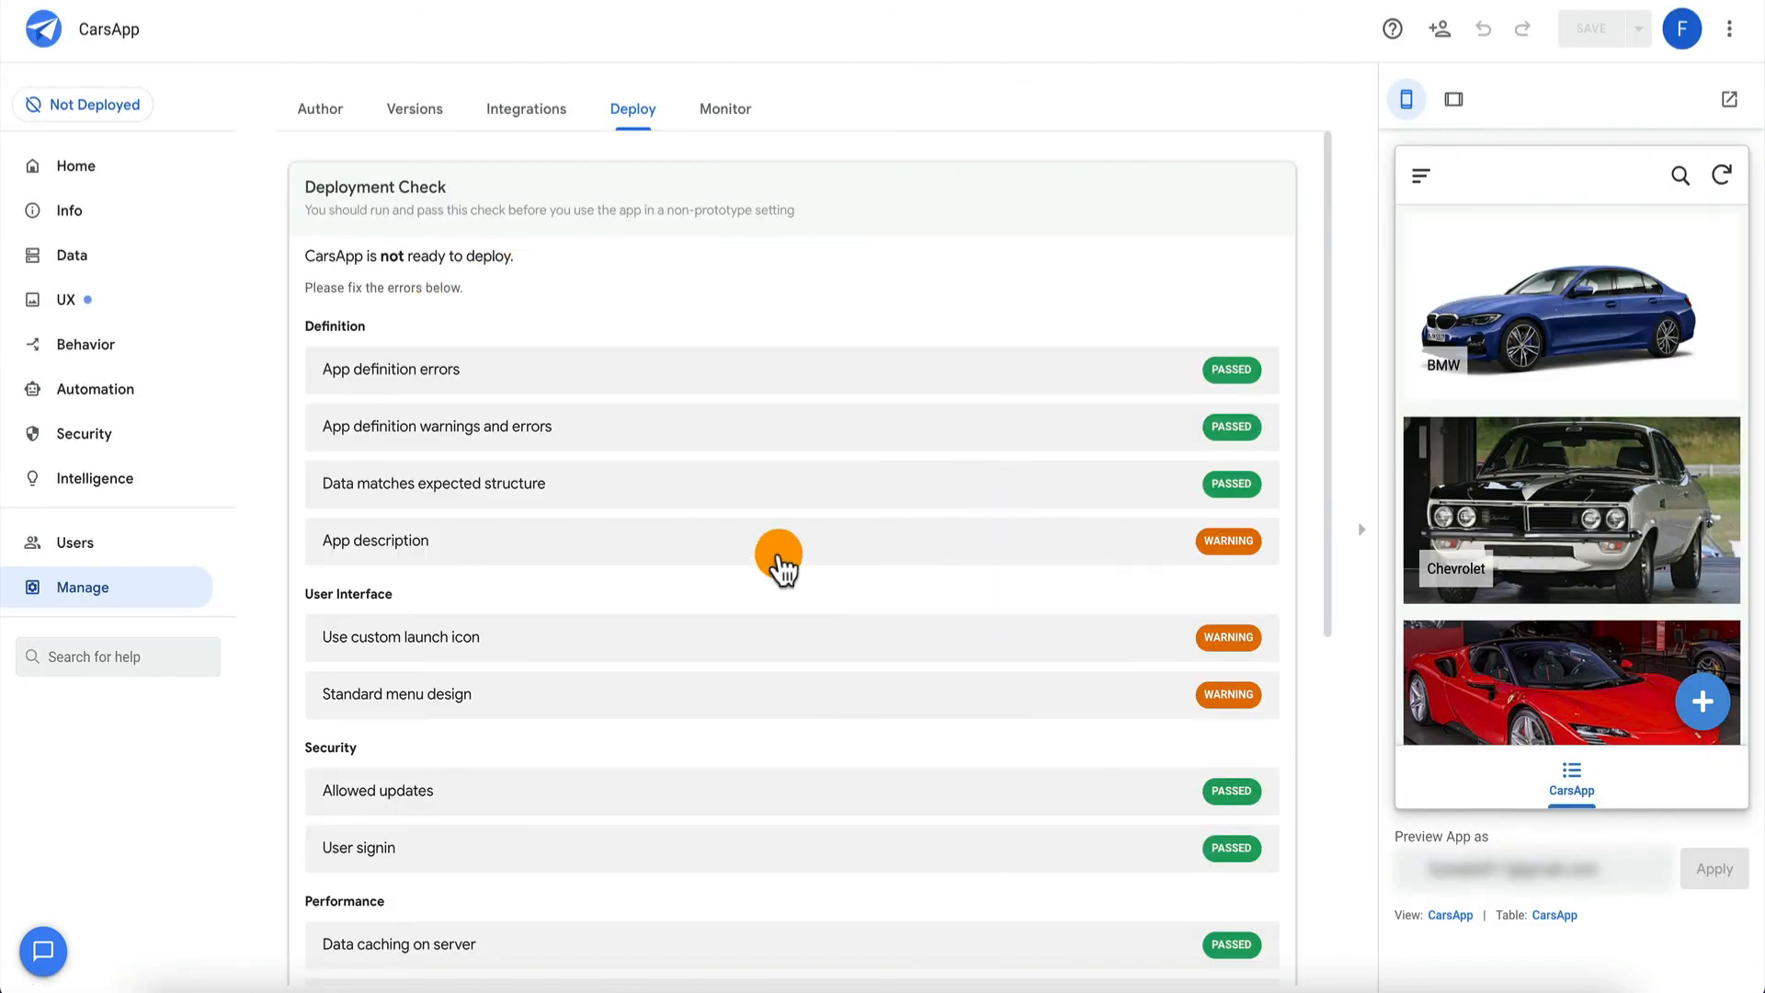
click(321, 112)
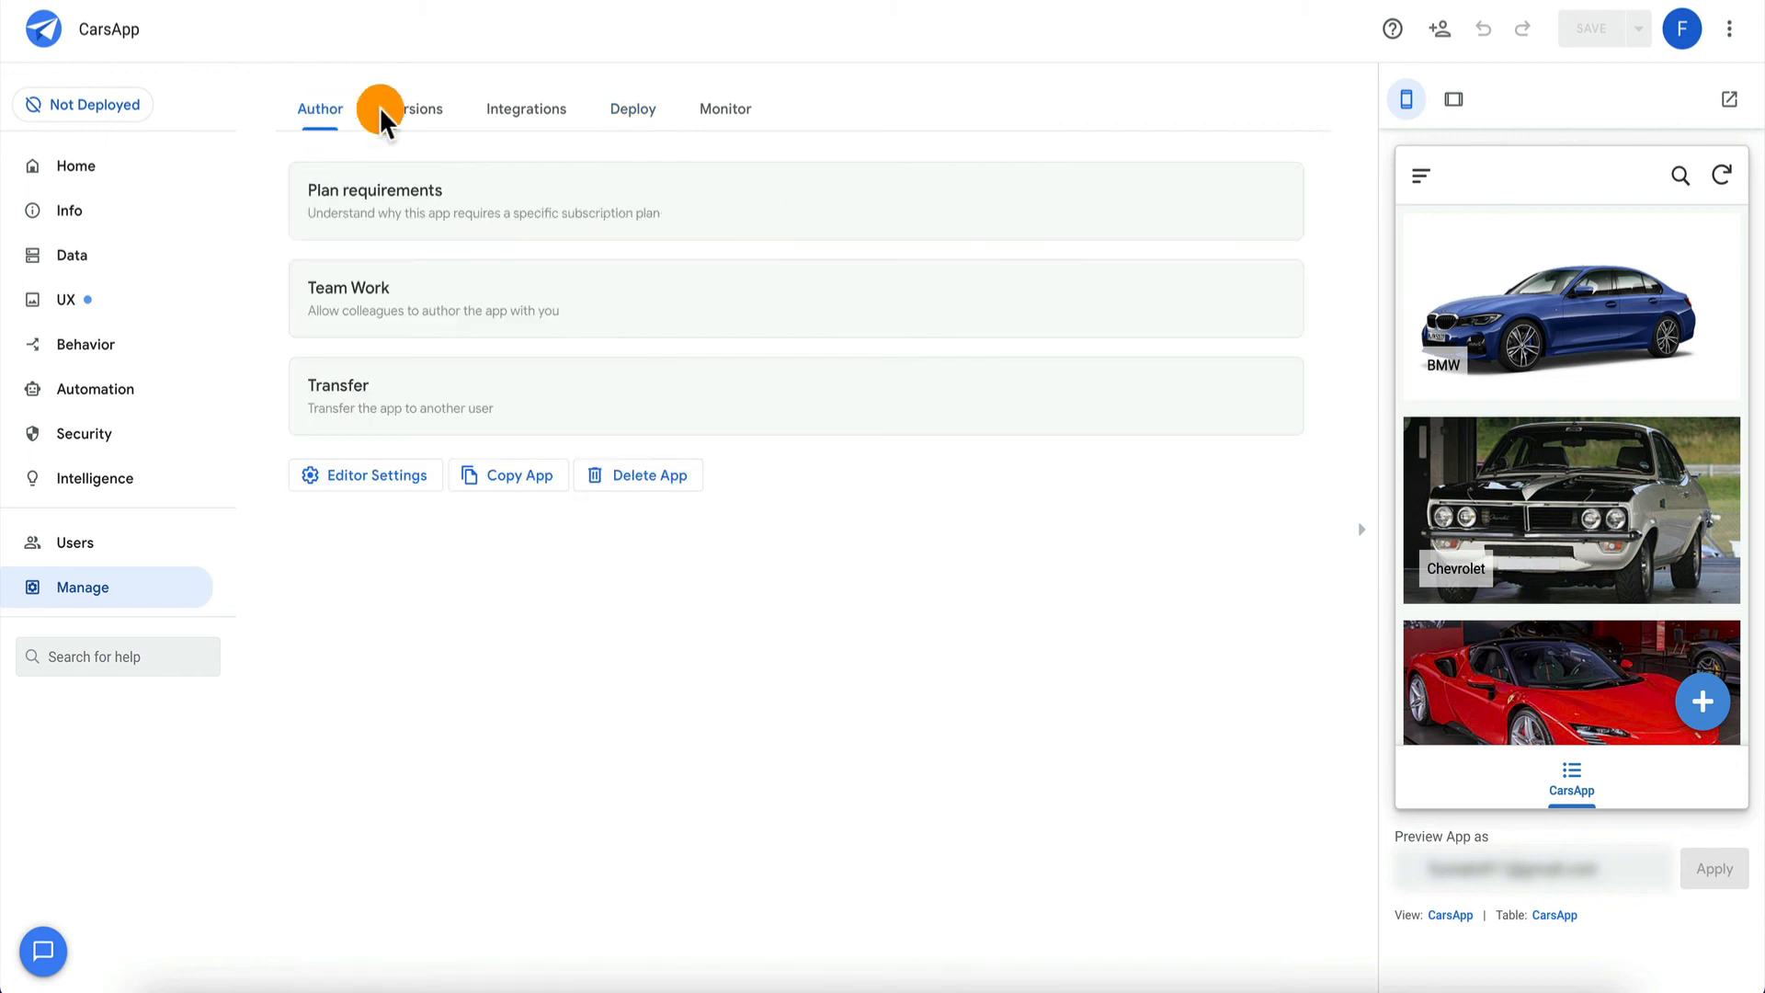
click(639, 111)
click(563, 221)
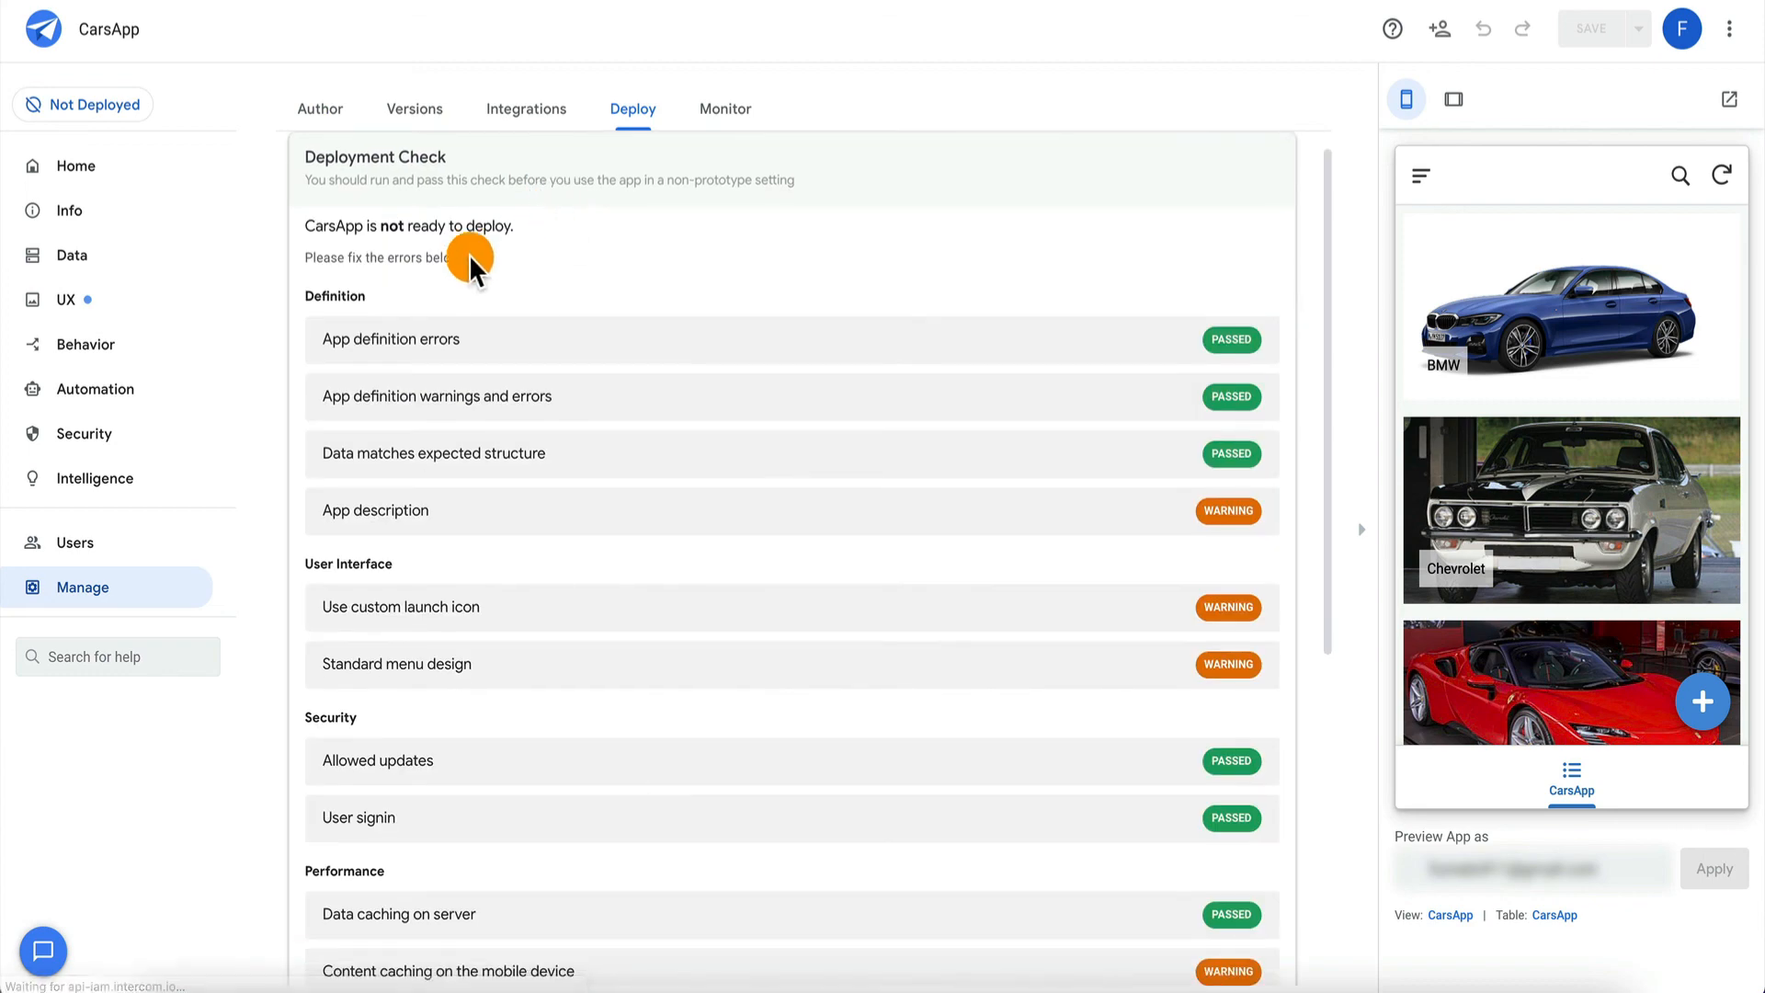
scroll(450, 280, down, 6)
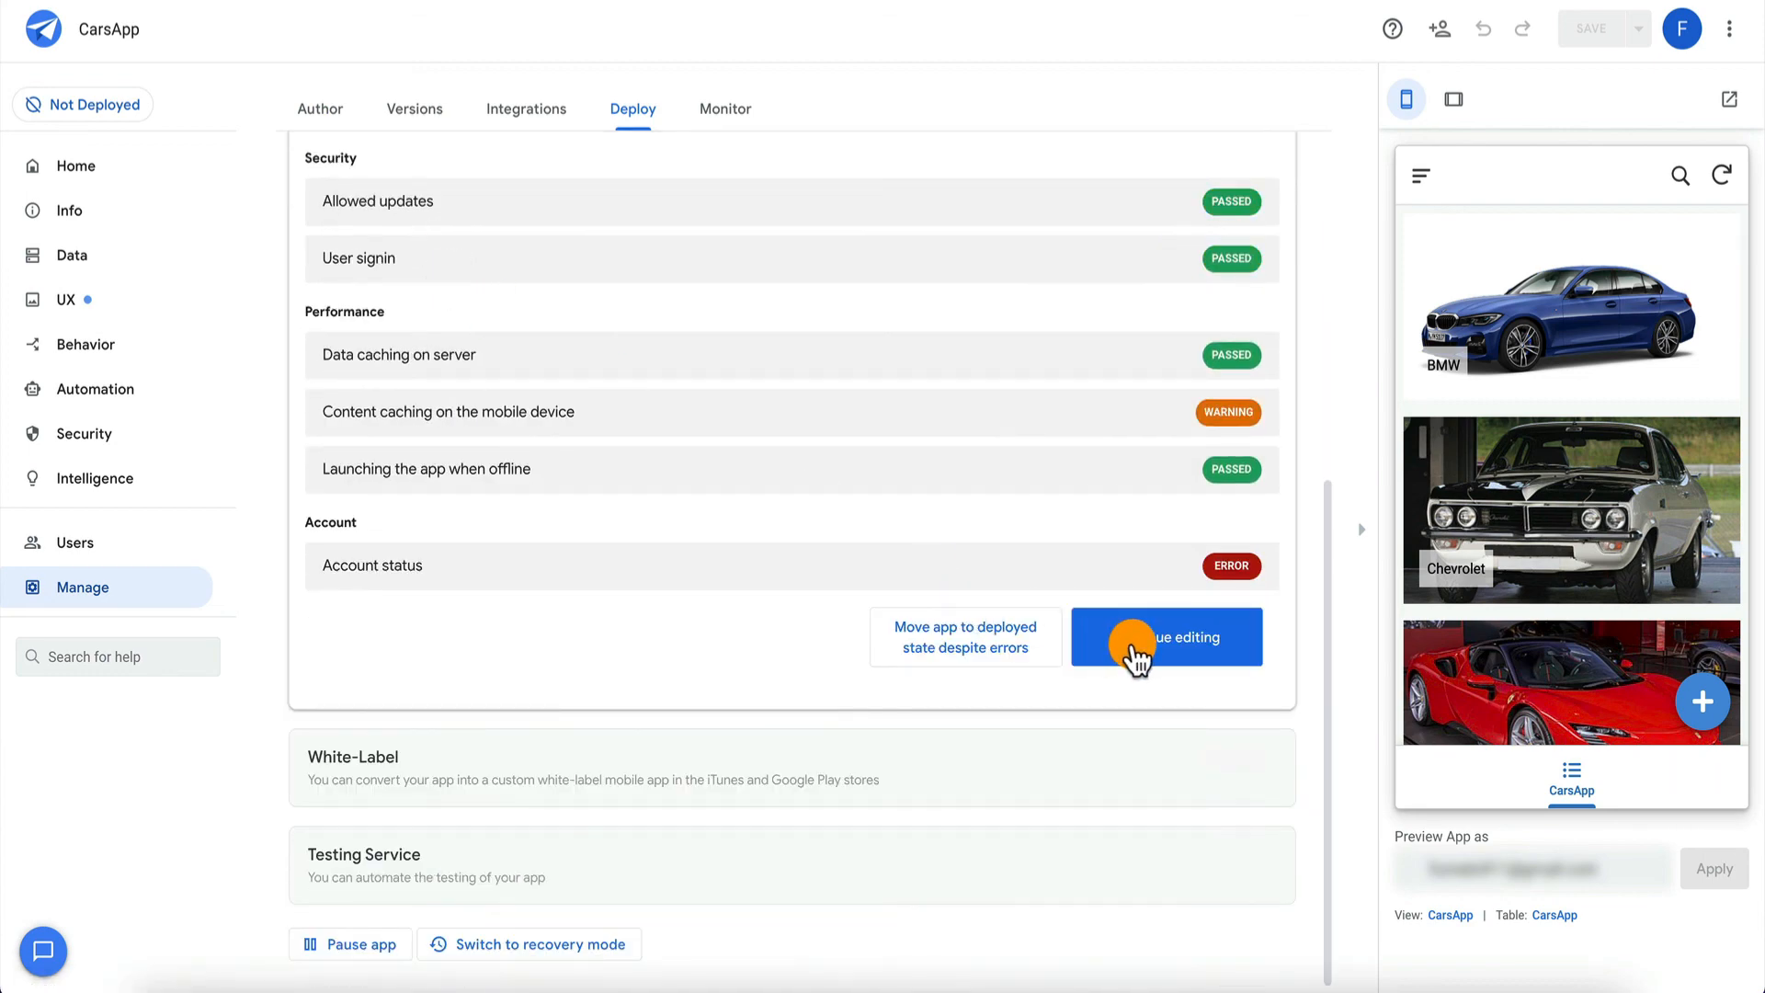
click(977, 644)
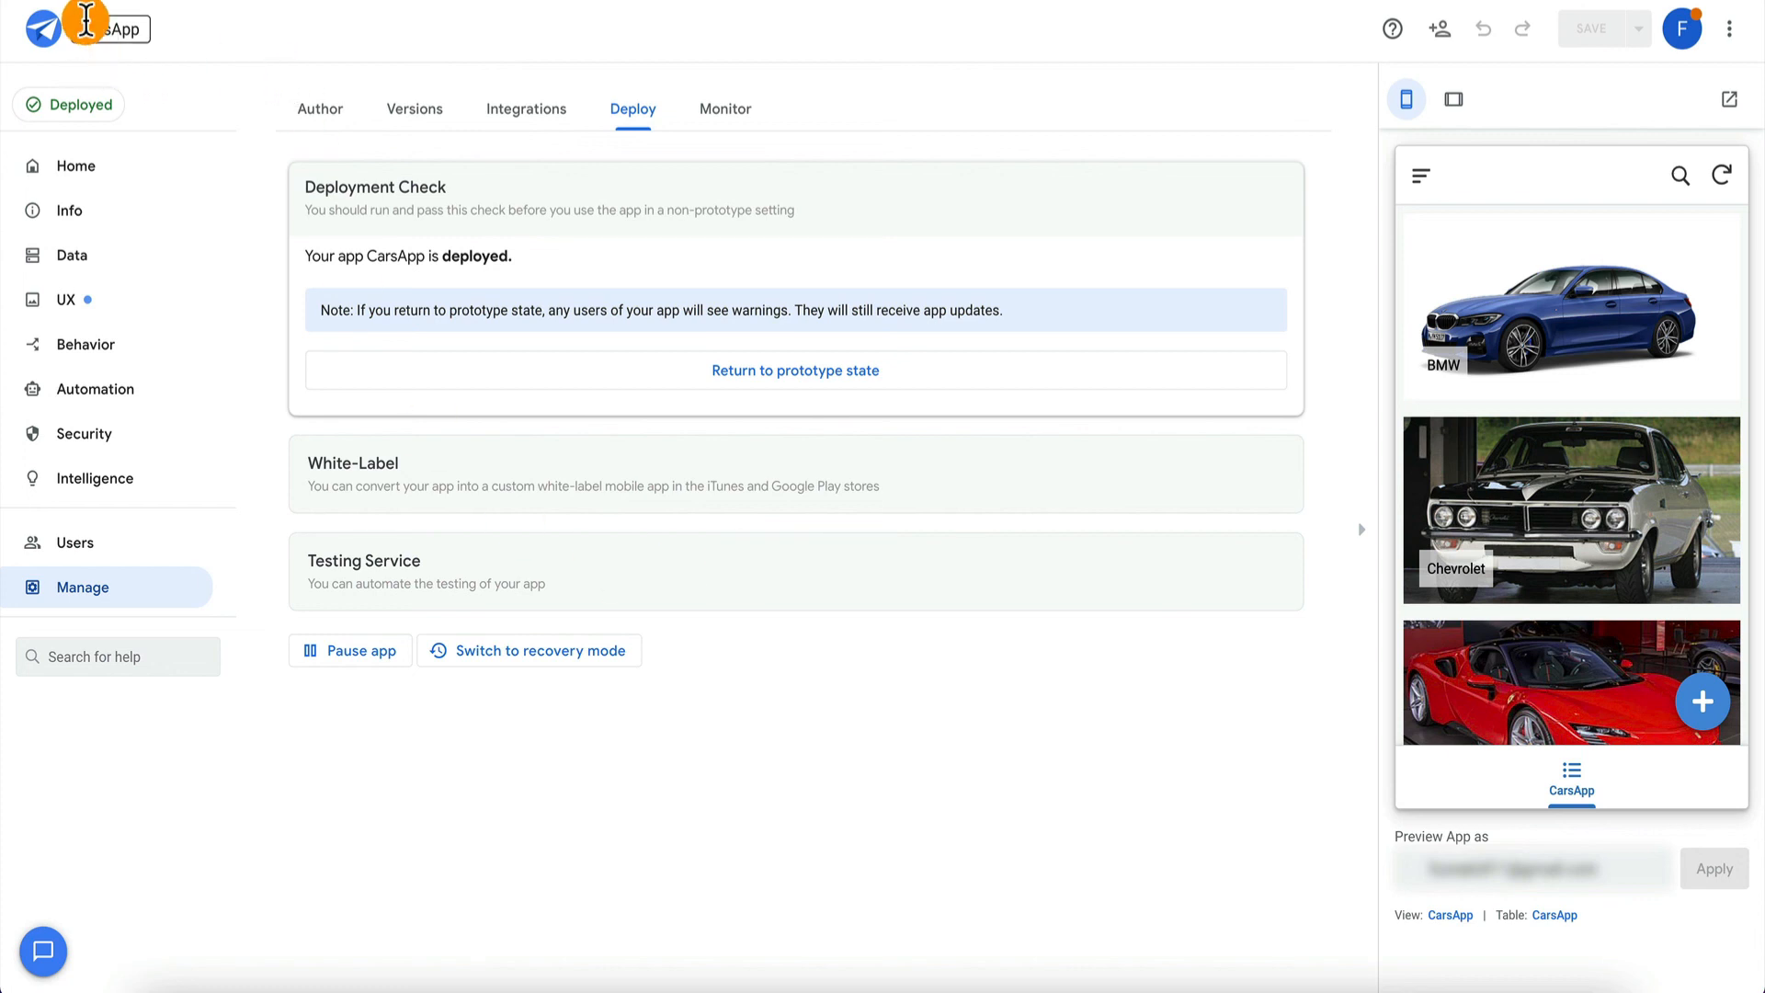
Go to the My Apps page and open a preview of the deployed CarsApp.
click(46, 42)
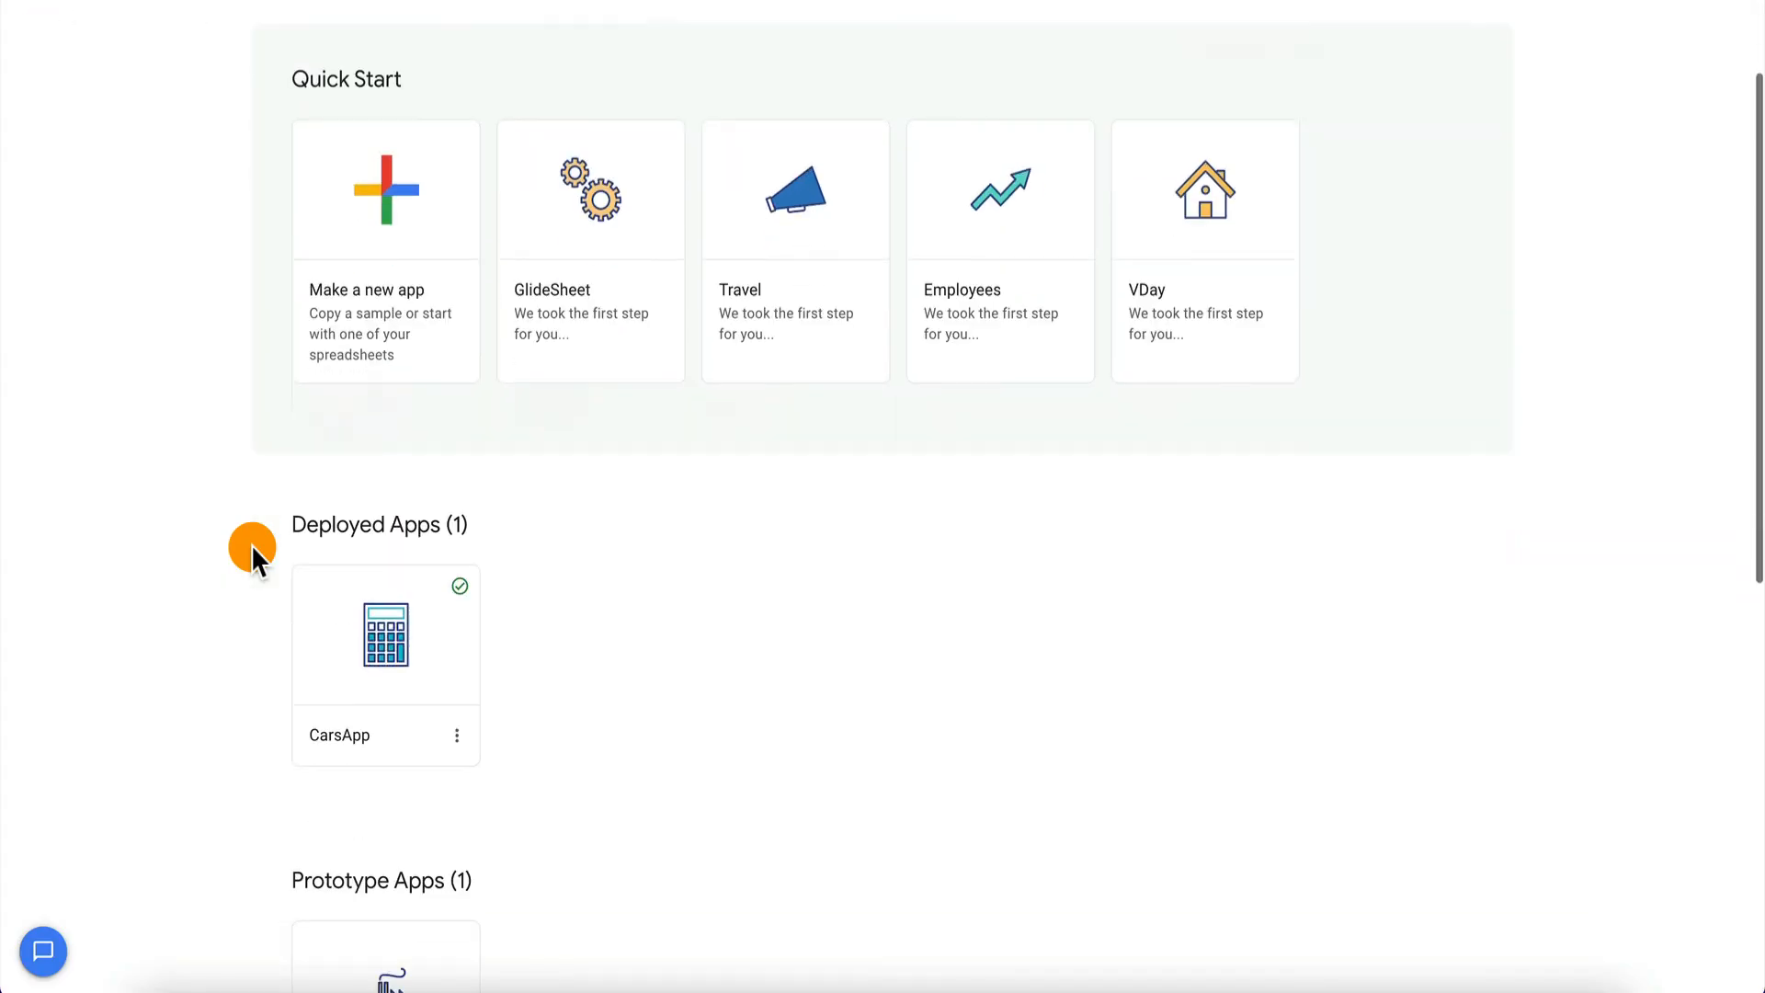
scroll(442, 469, down, 2)
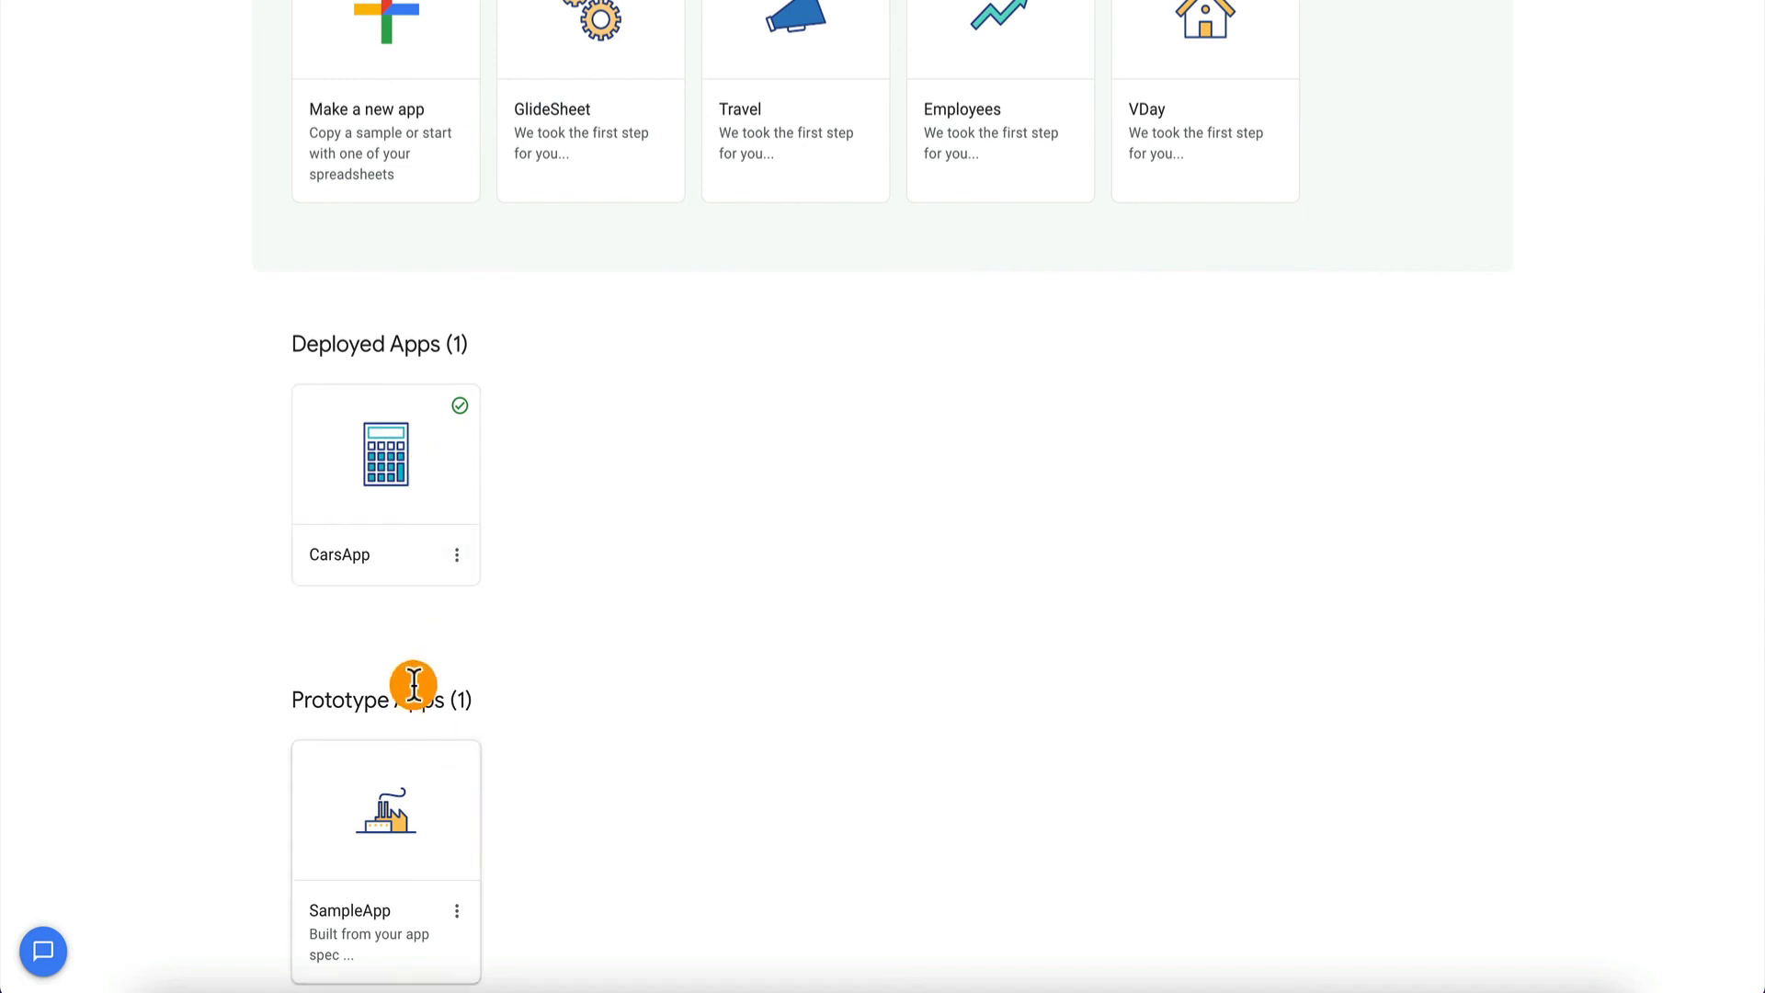
scroll(540, 425, up, 1)
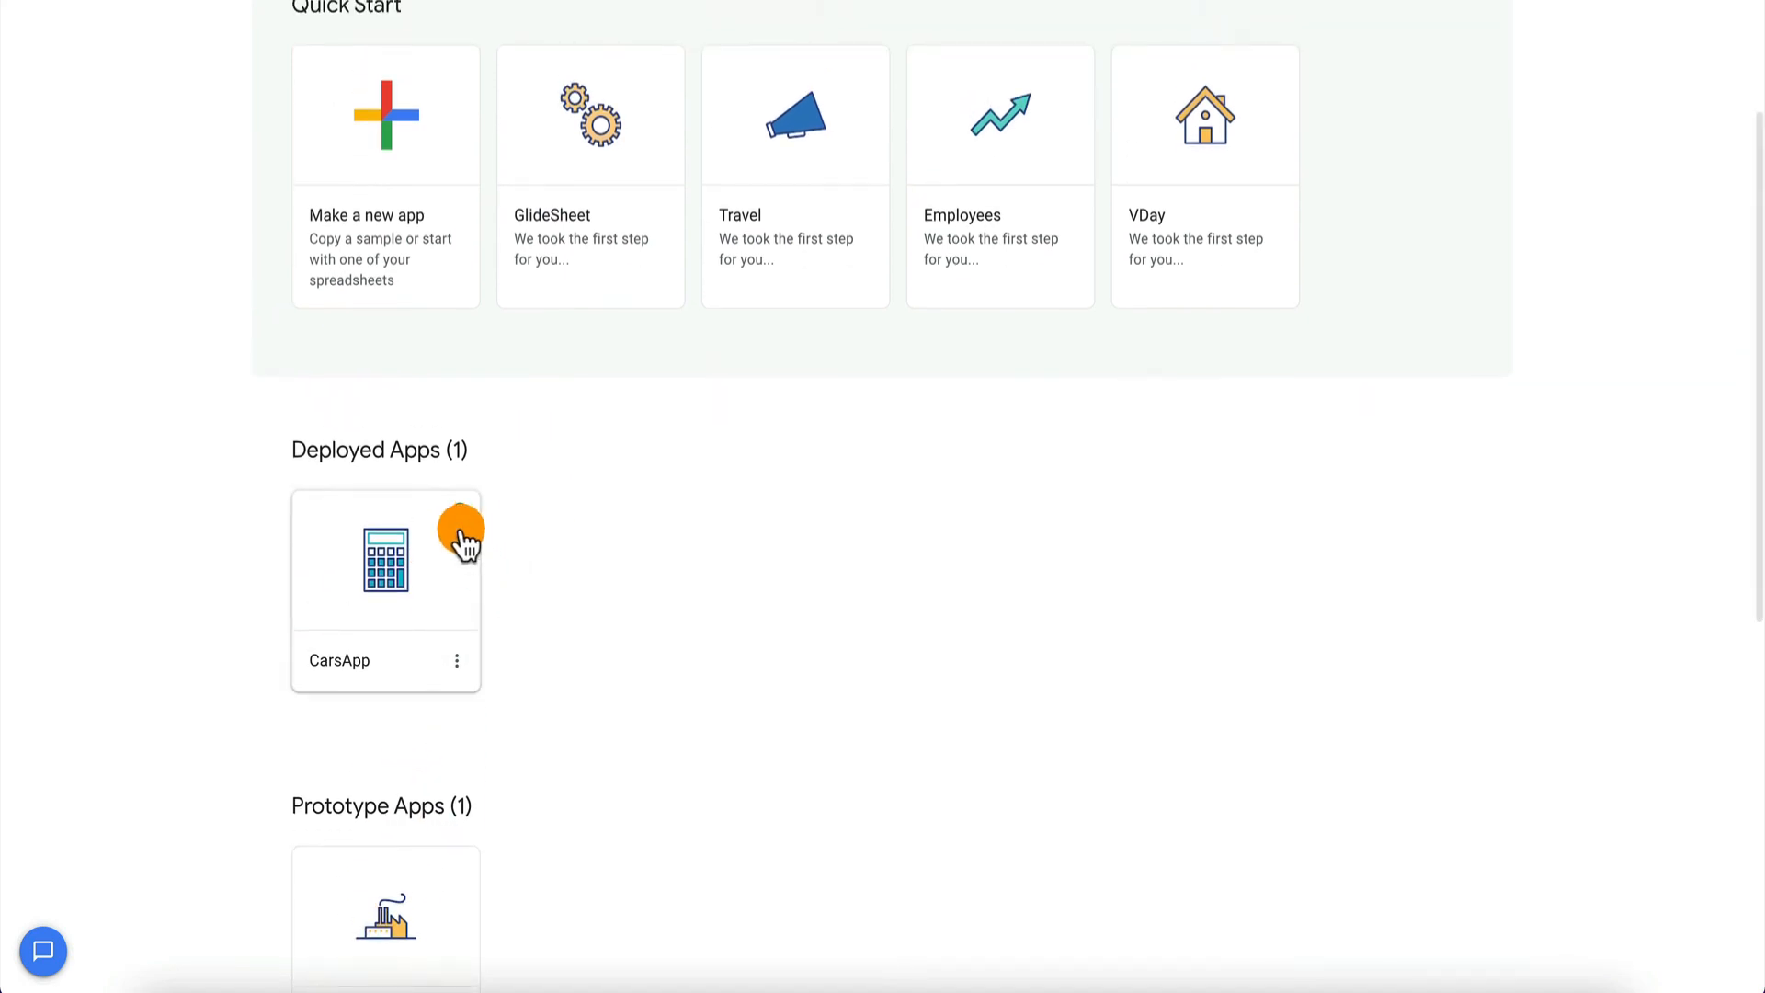
click(458, 661)
click(542, 699)
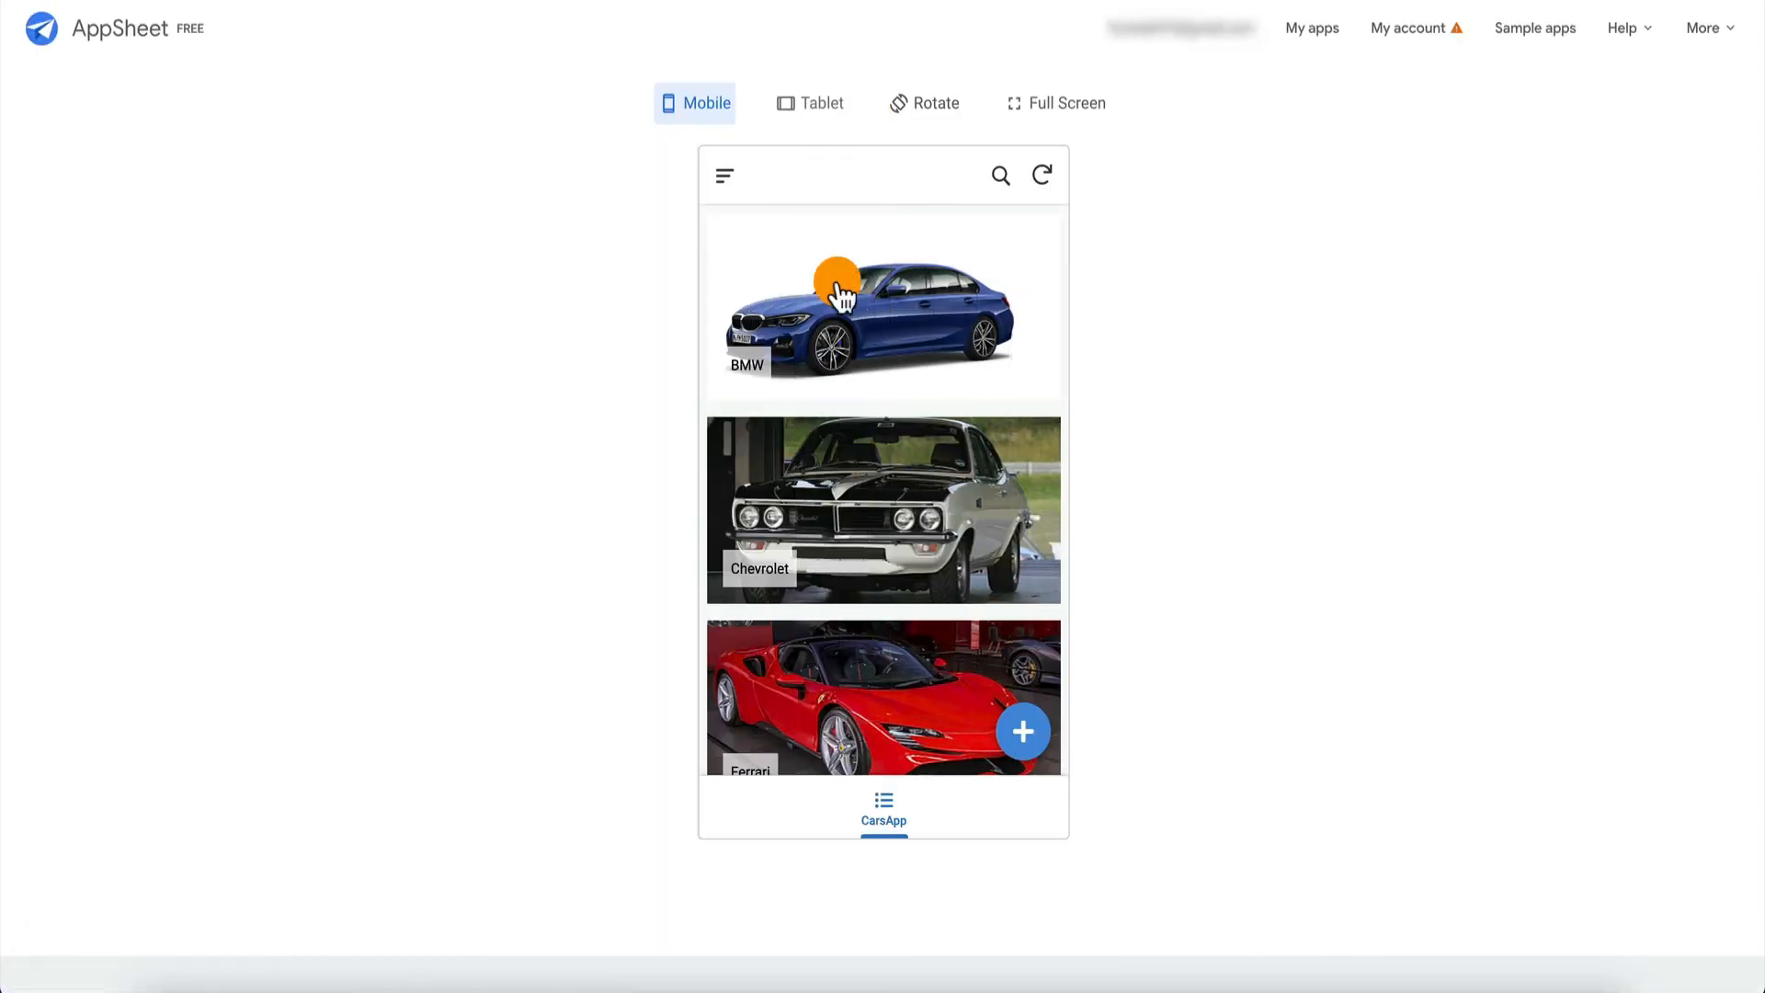
Preview CarsApp in tablet, rotated, mobile and full-screen modes, and close the previews to return to the editor.
click(798, 110)
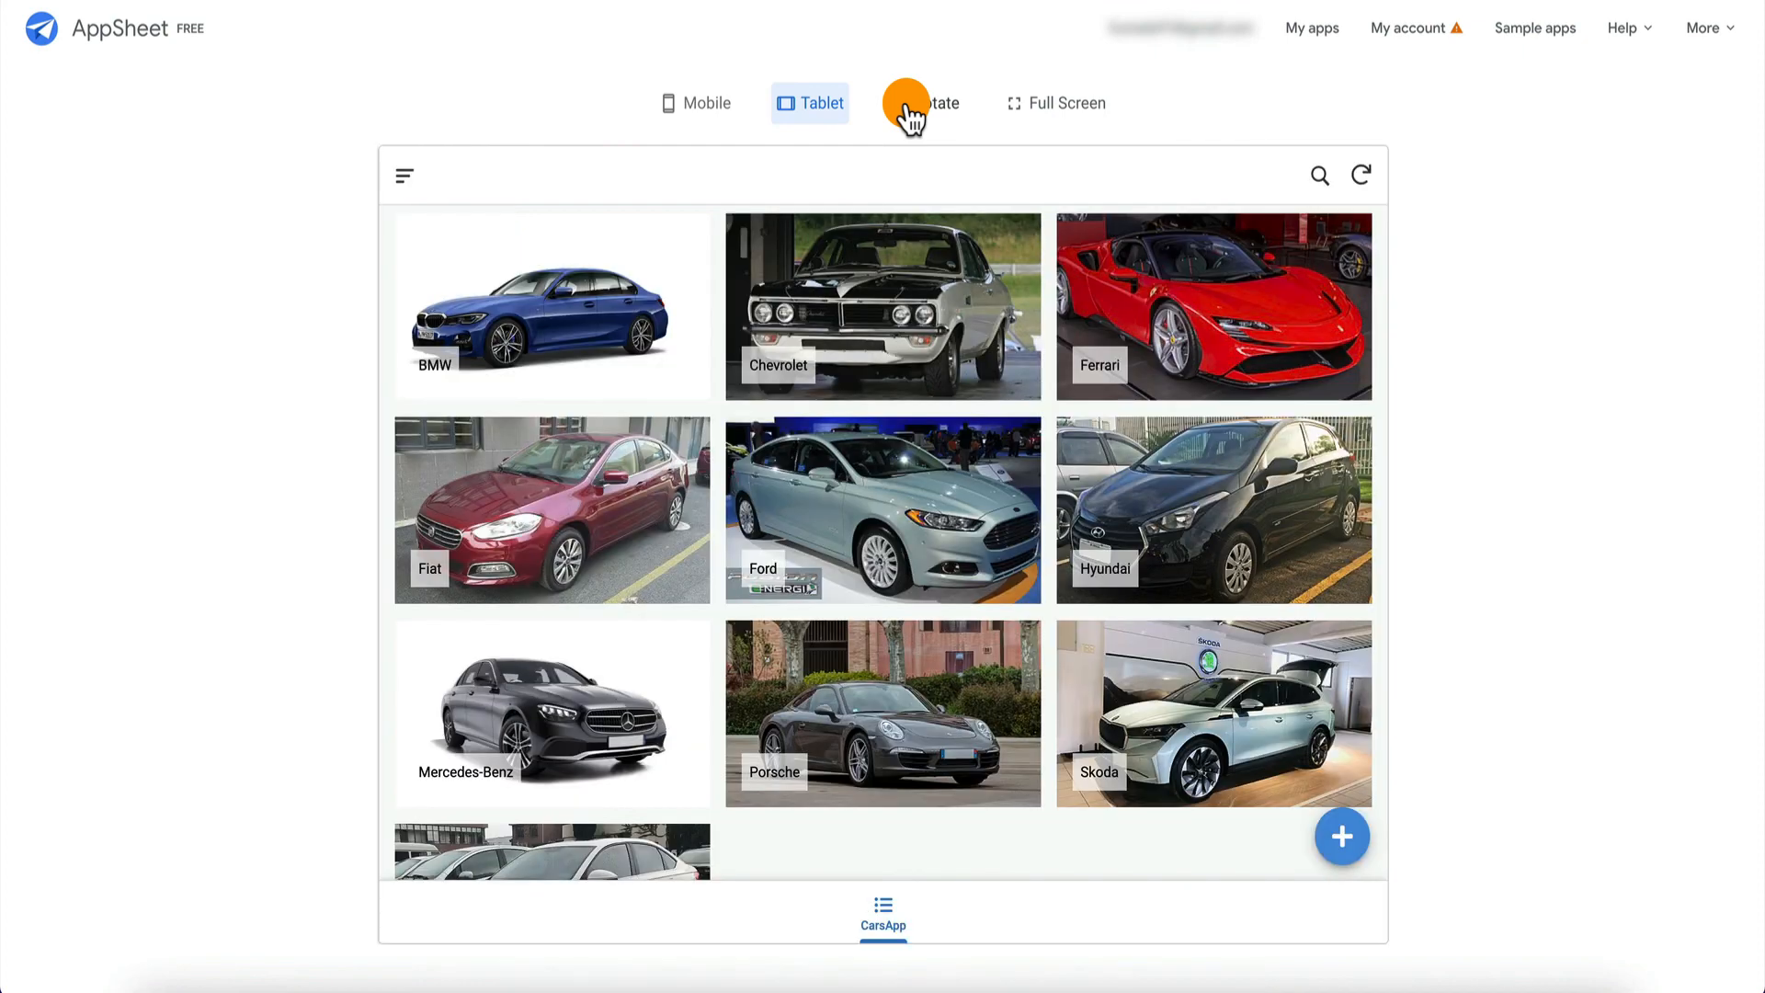
click(922, 107)
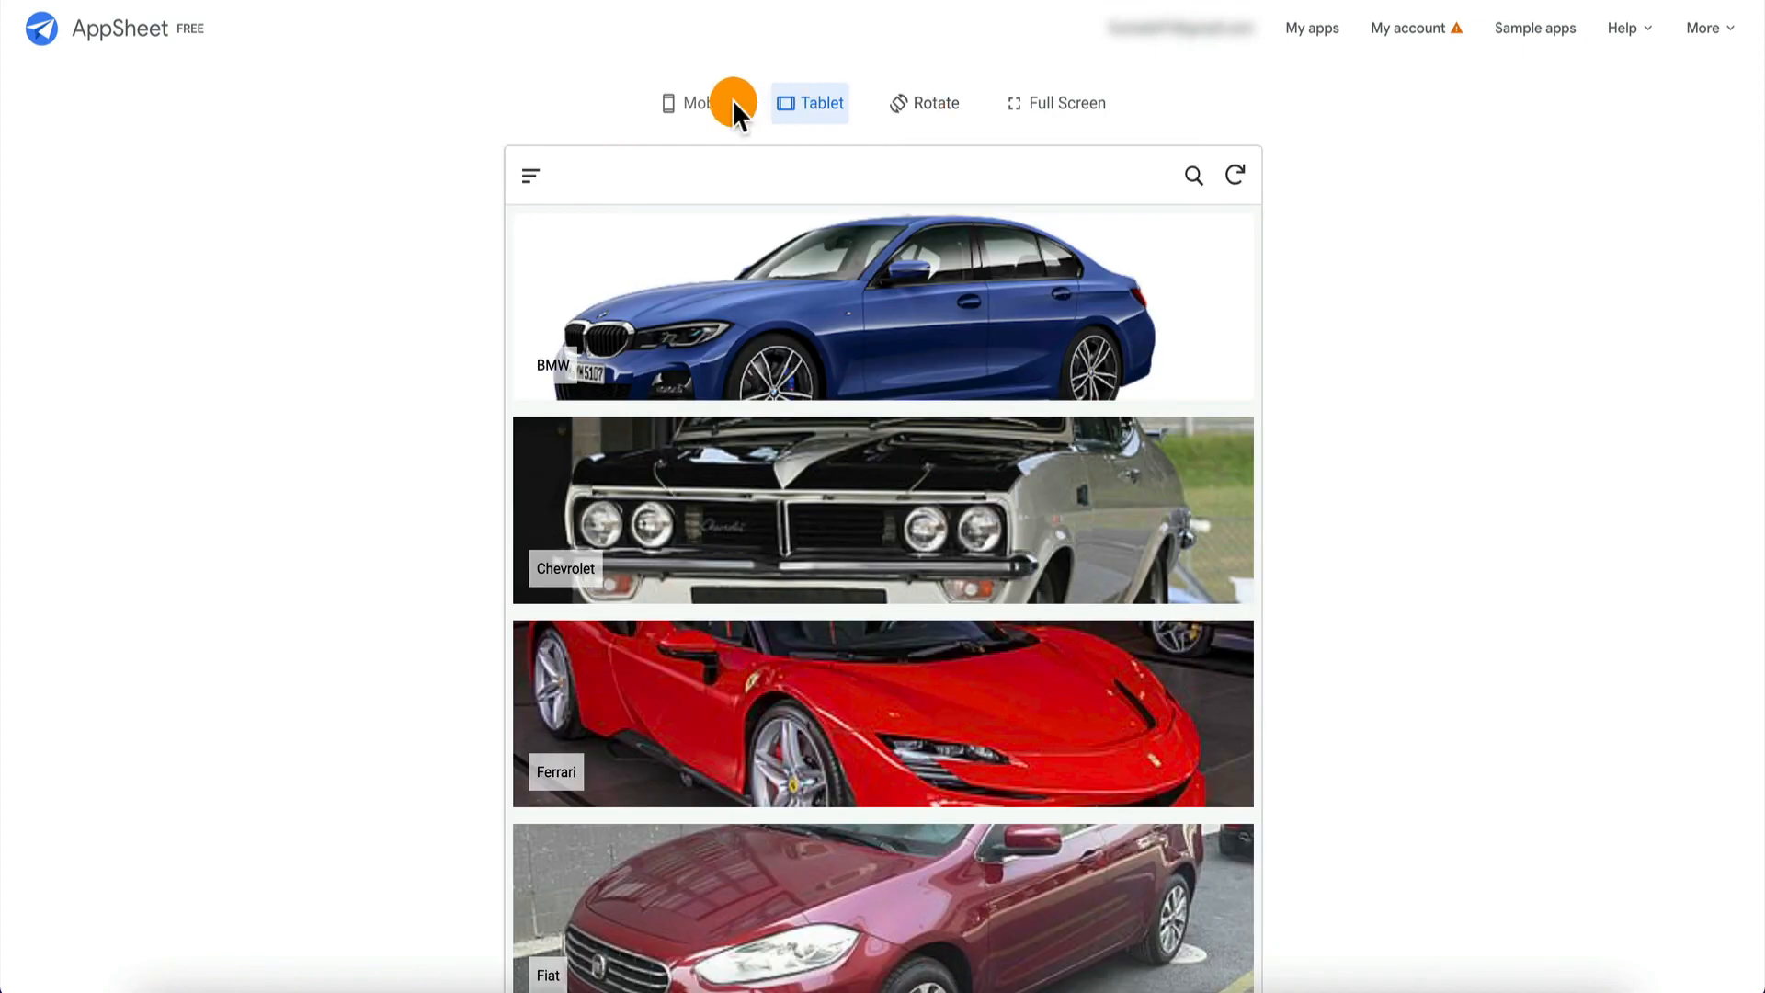
click(700, 107)
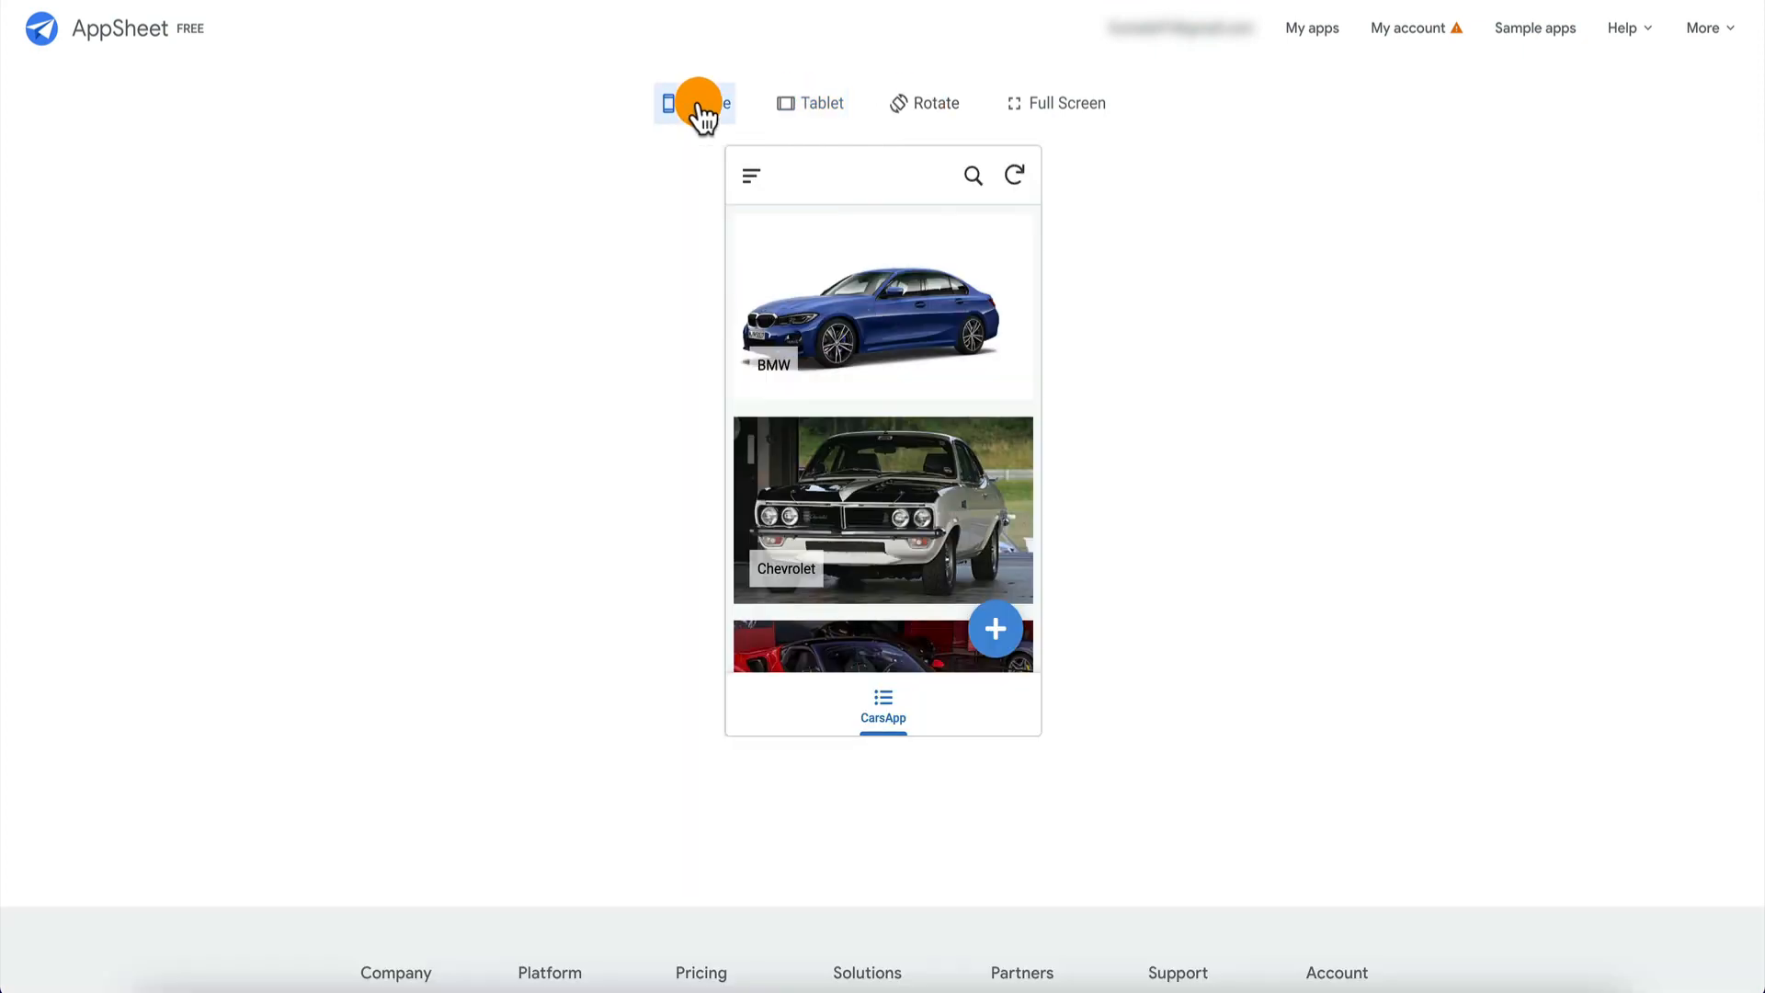
click(1085, 103)
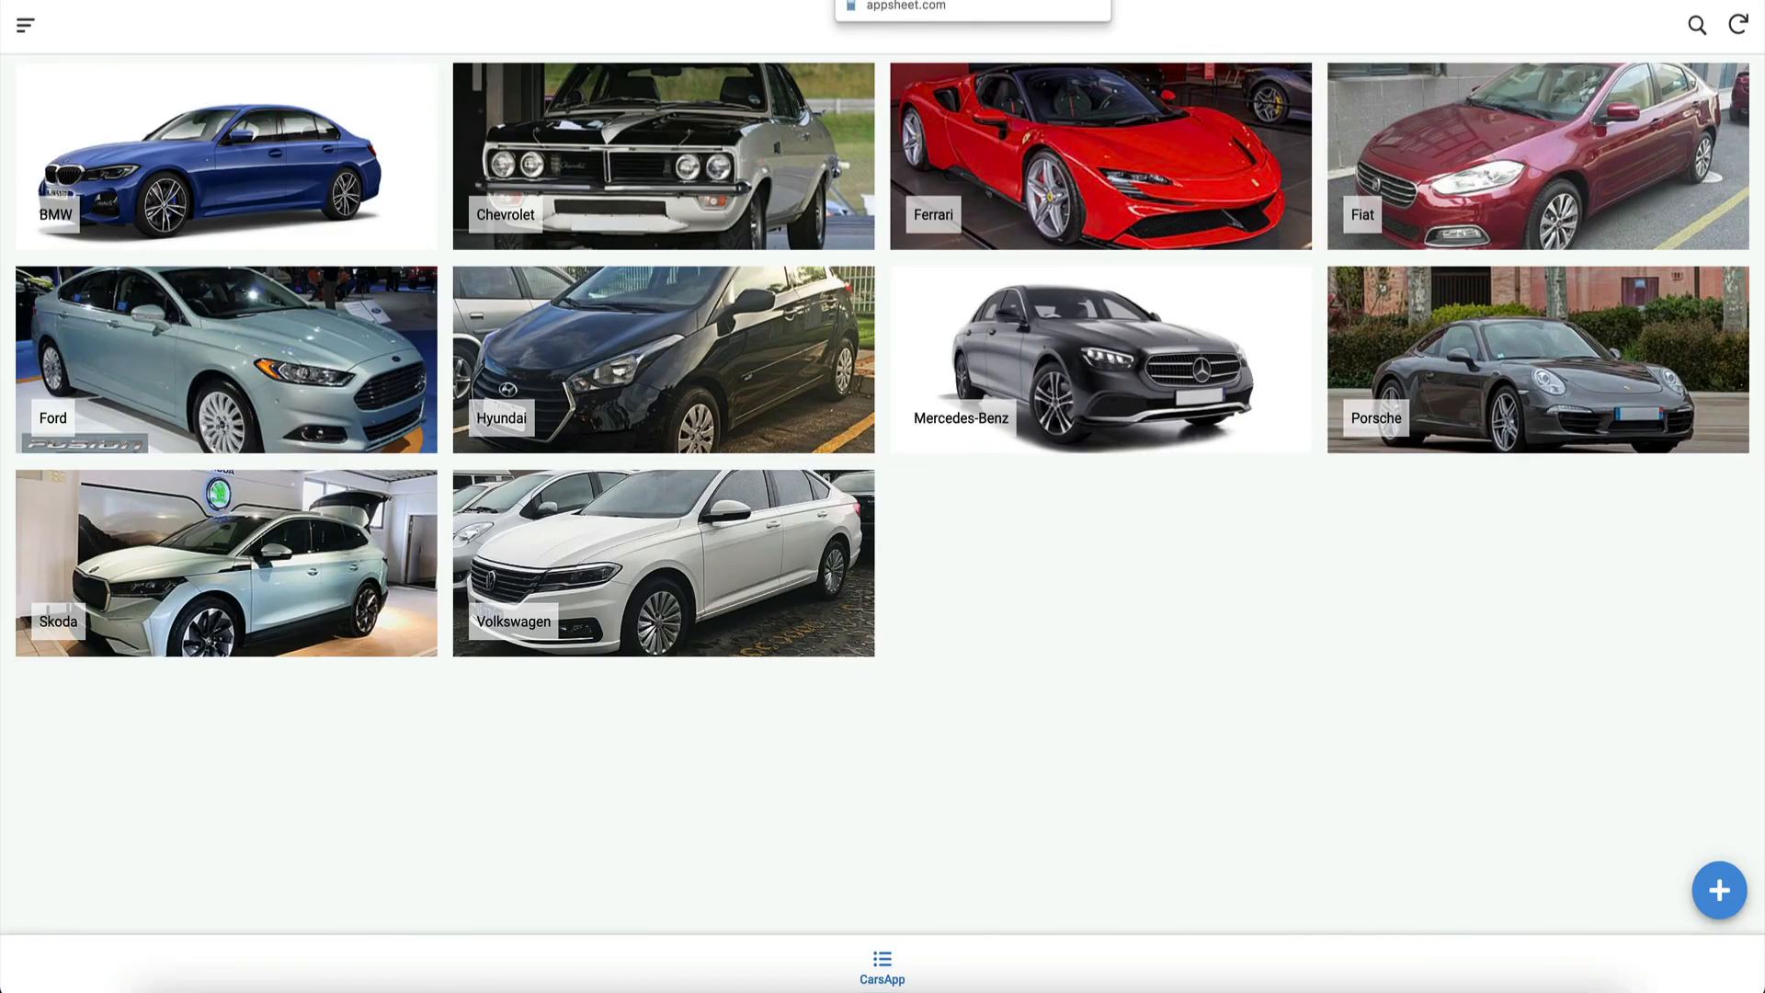
key(super+w)
key(super+w)
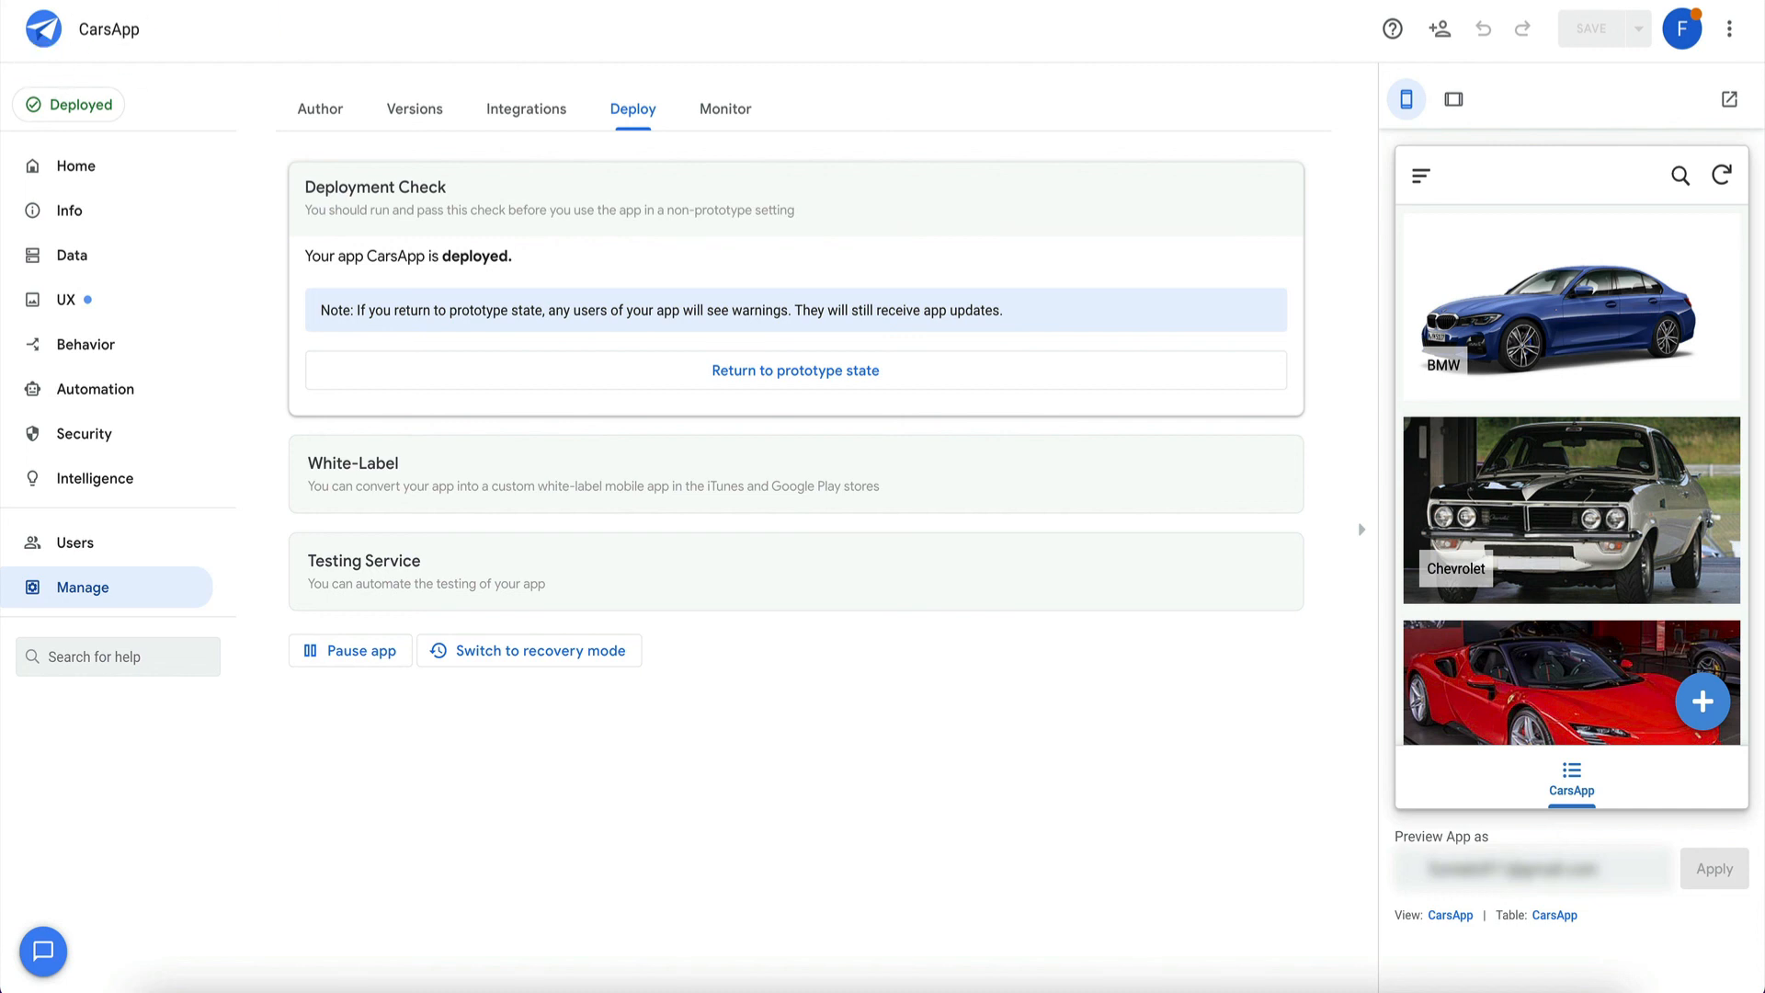
Return to the My Apps page and open the sharing options for the deployed CarsApp.
click(83, 1)
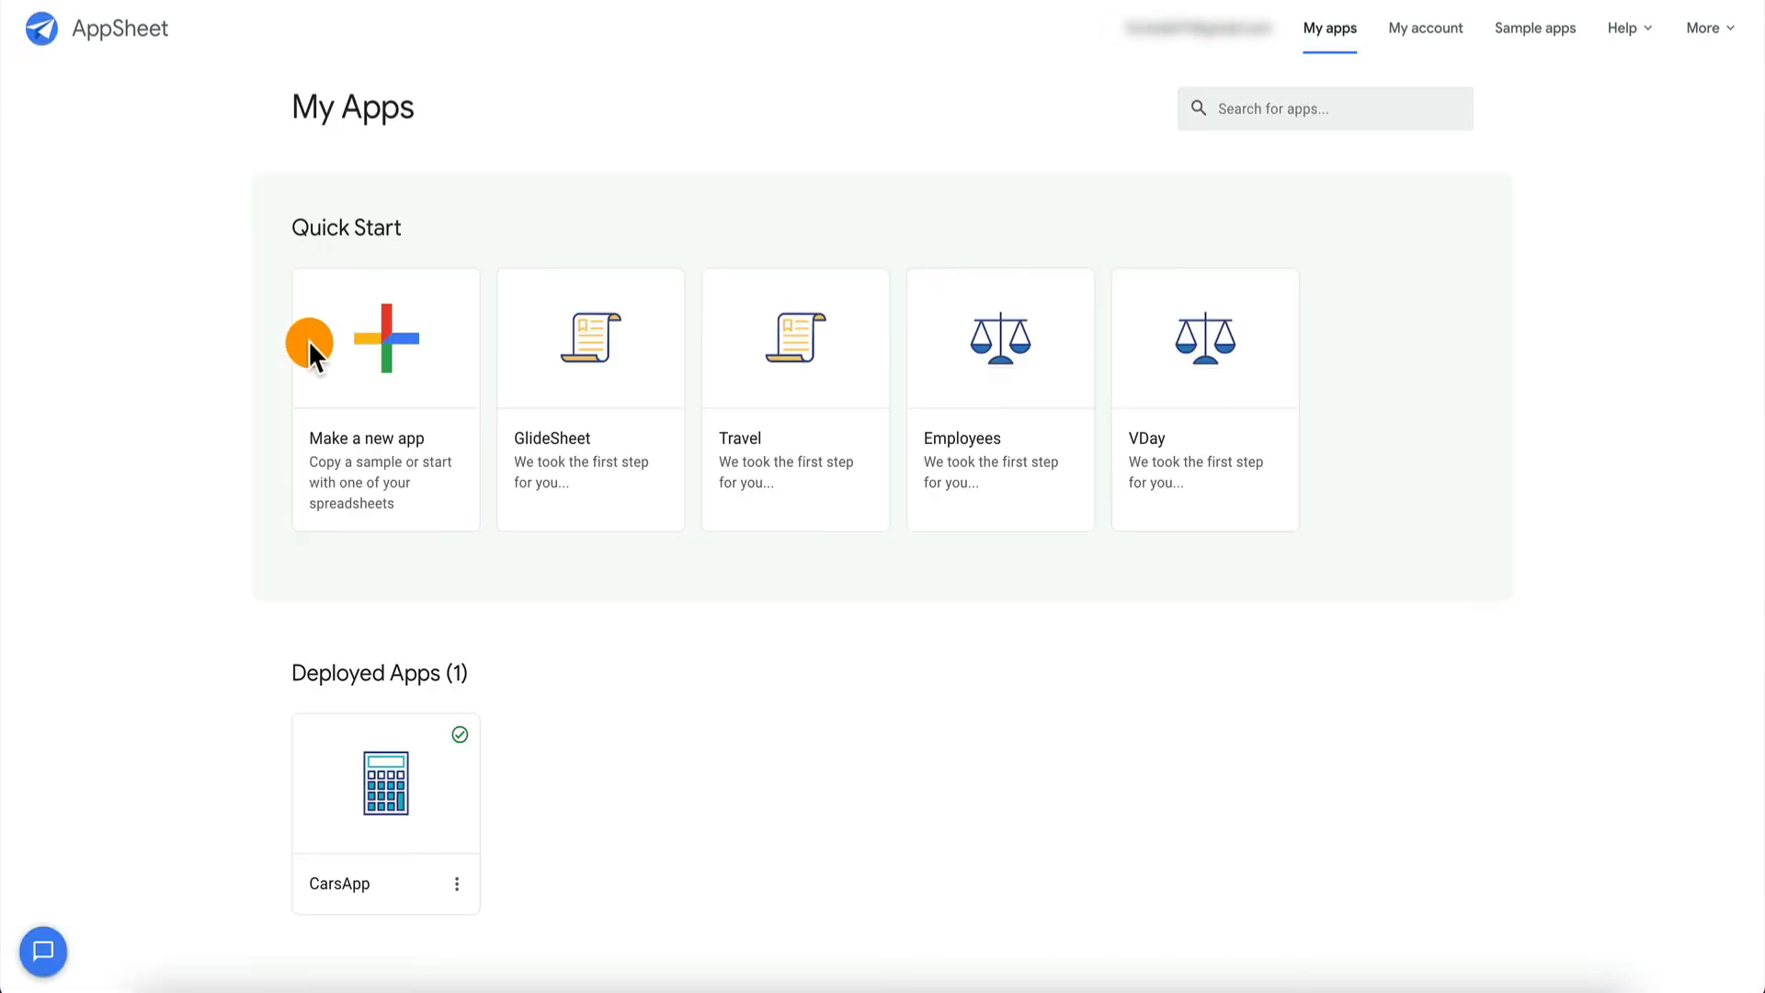
scroll(170, 592, down, 5)
scroll(169, 592, down, 2)
scroll(618, 228, up, 2)
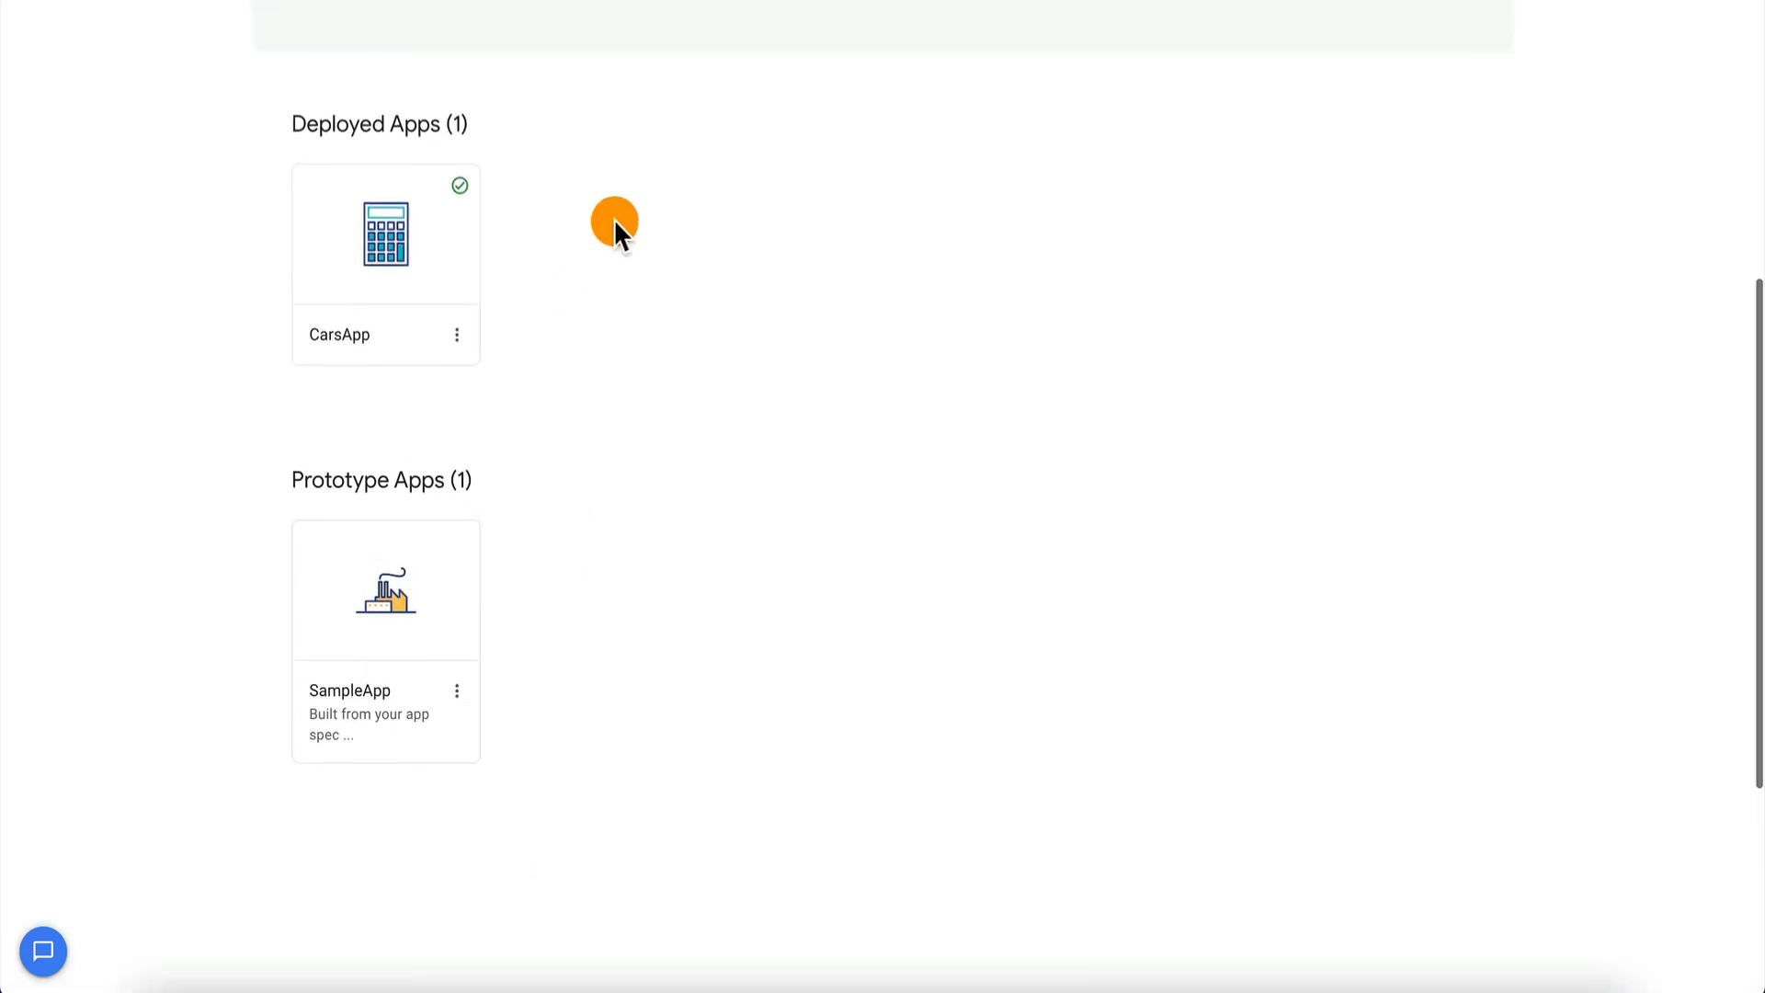
click(467, 463)
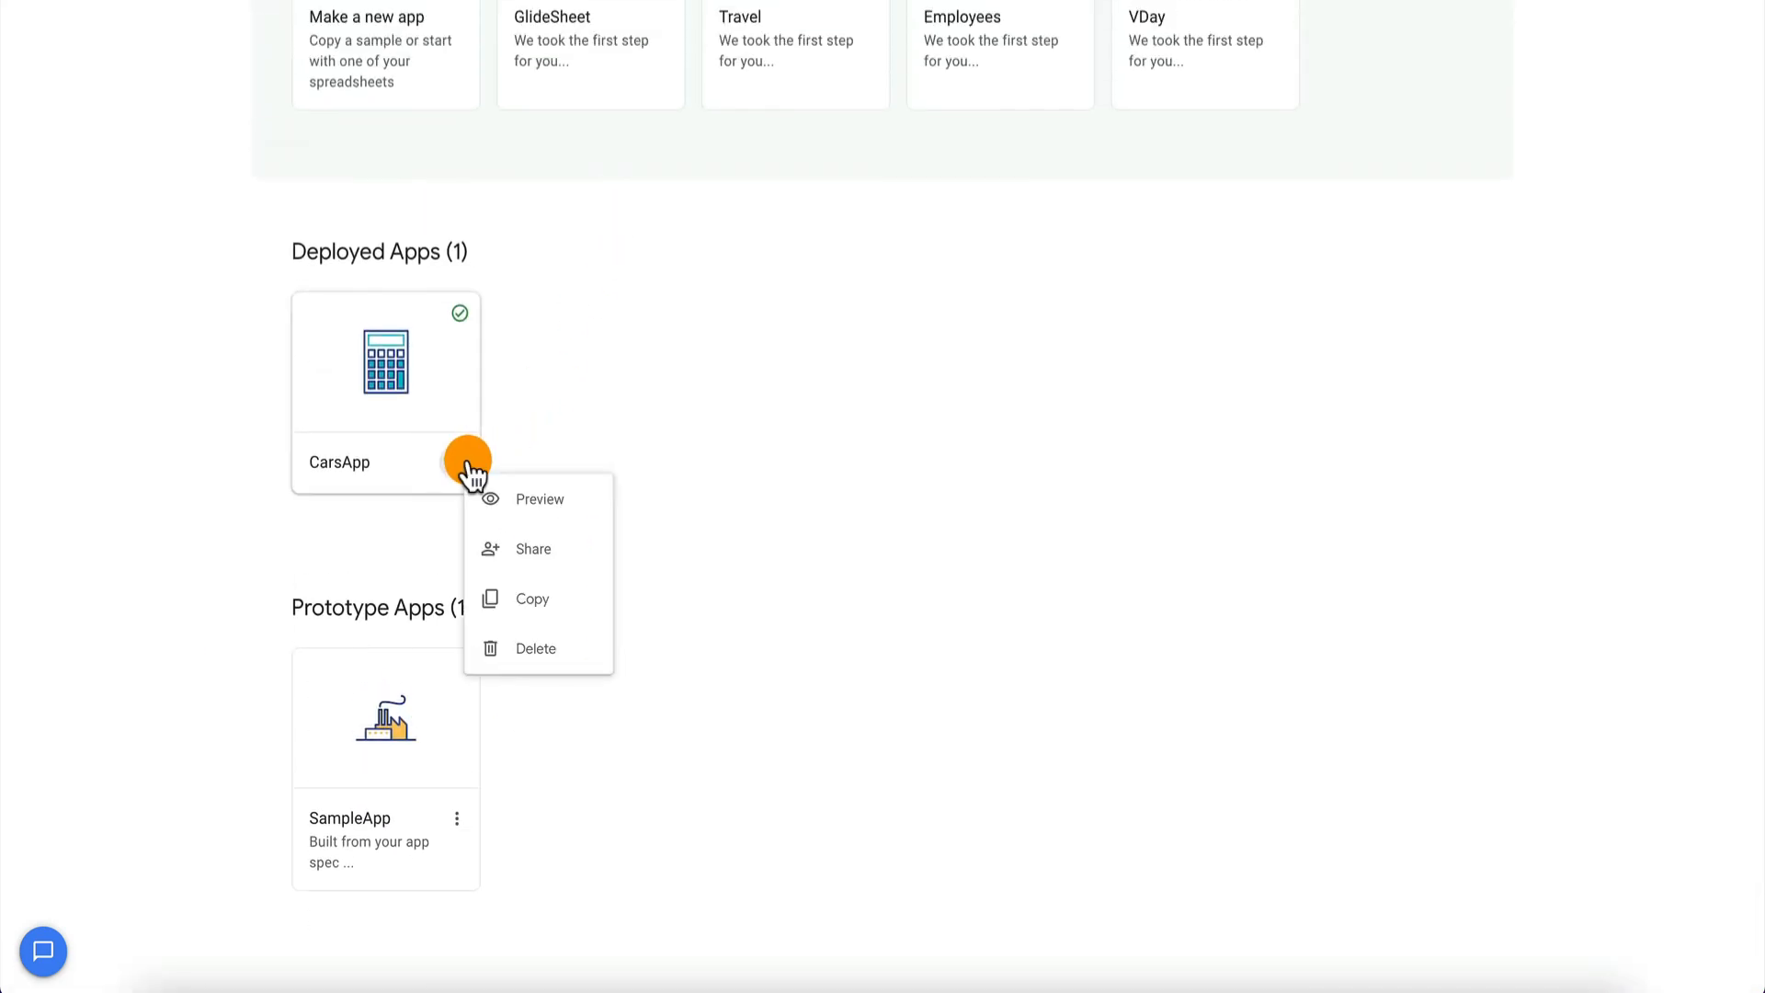
click(559, 567)
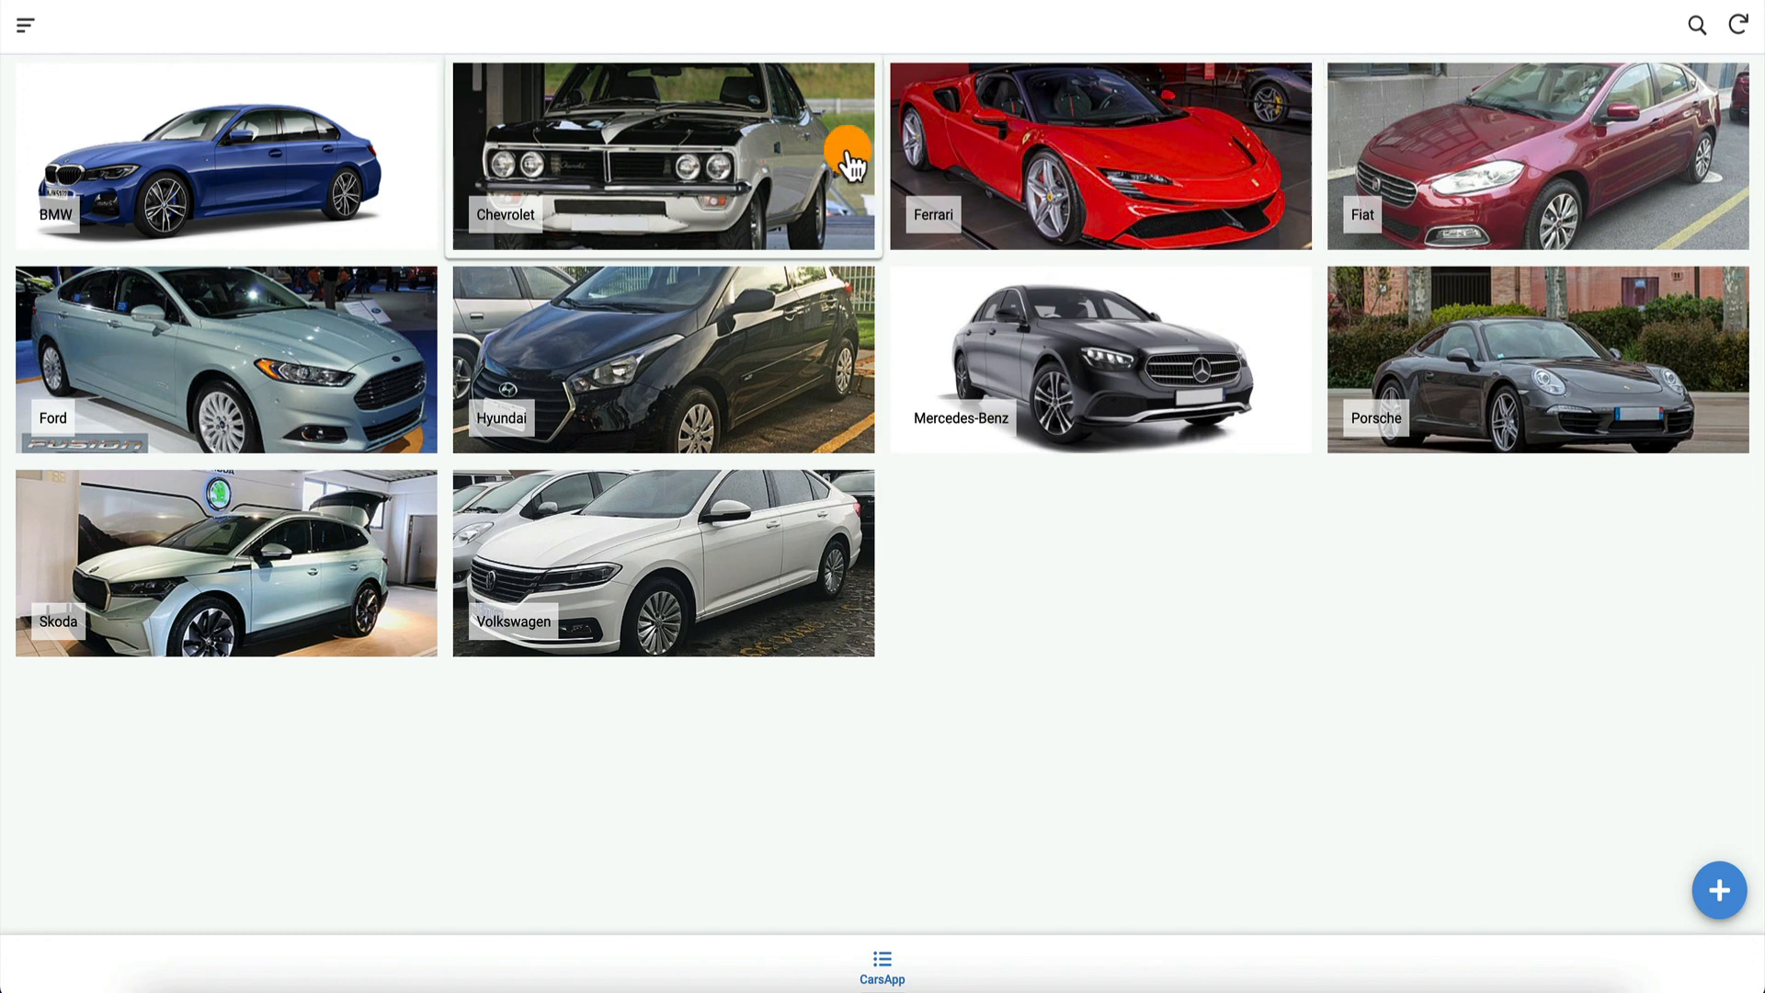
View the Chevrolet record in the full-screen app, open its edit form, and cancel without saving.
click(679, 149)
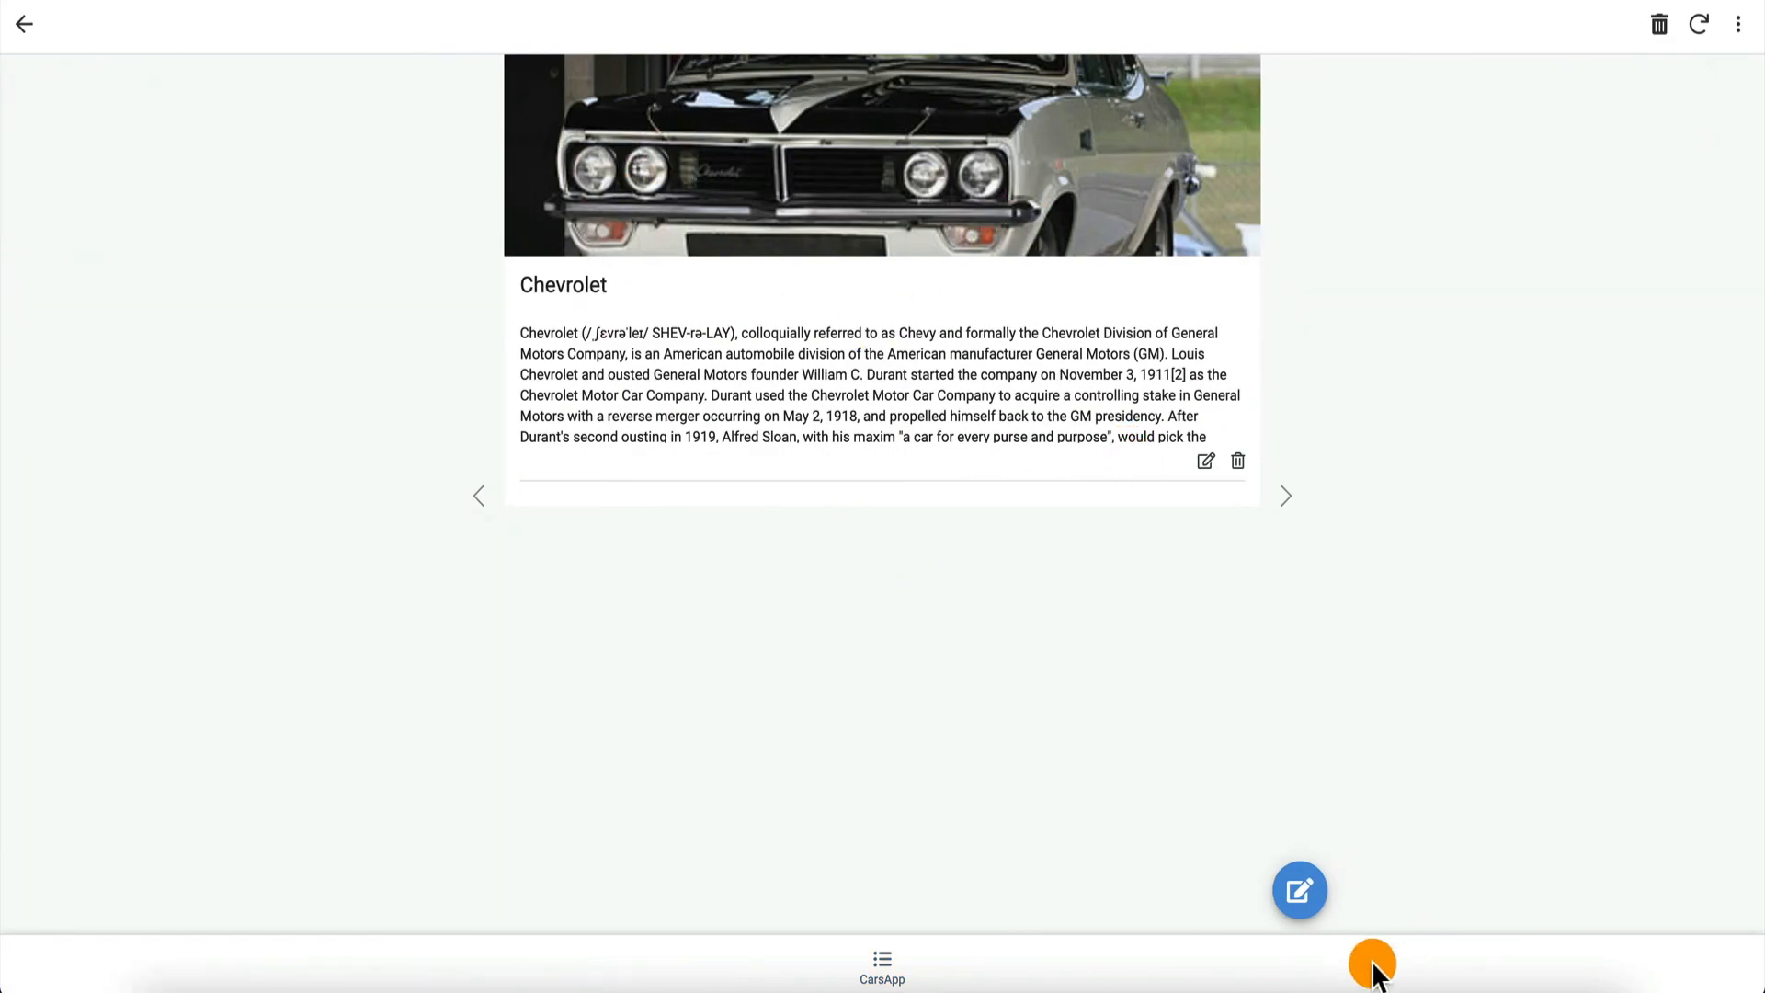
click(1301, 893)
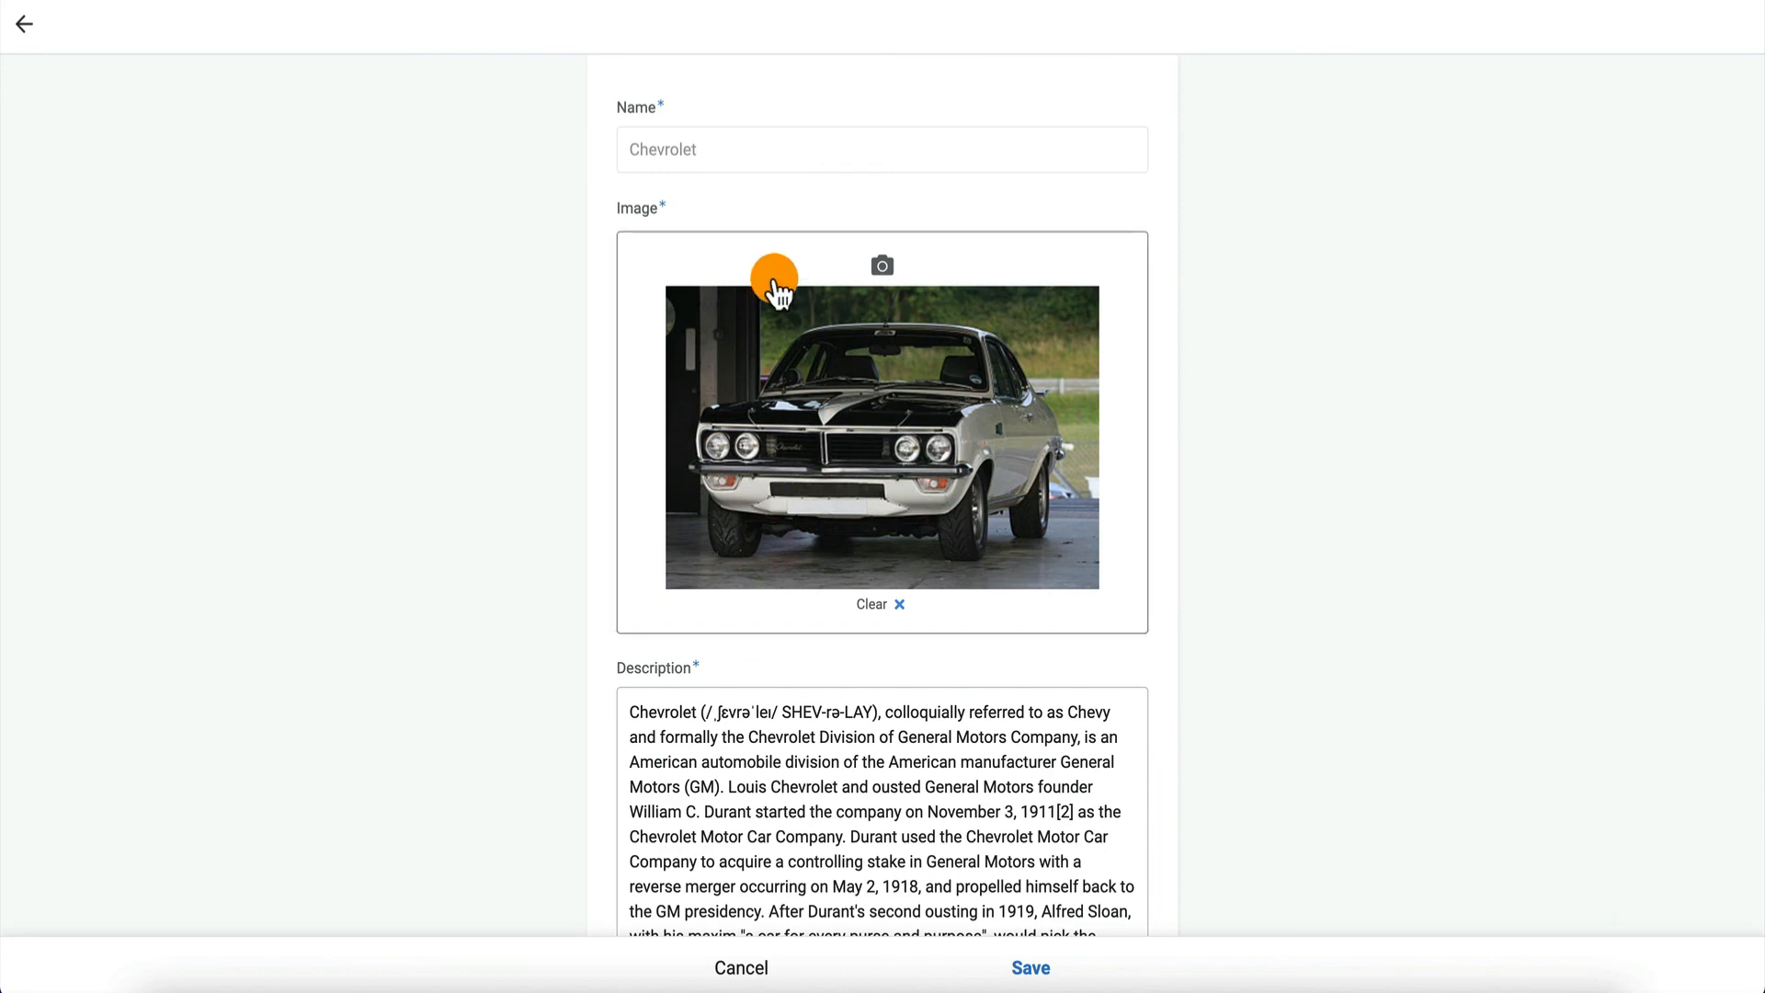
click(745, 961)
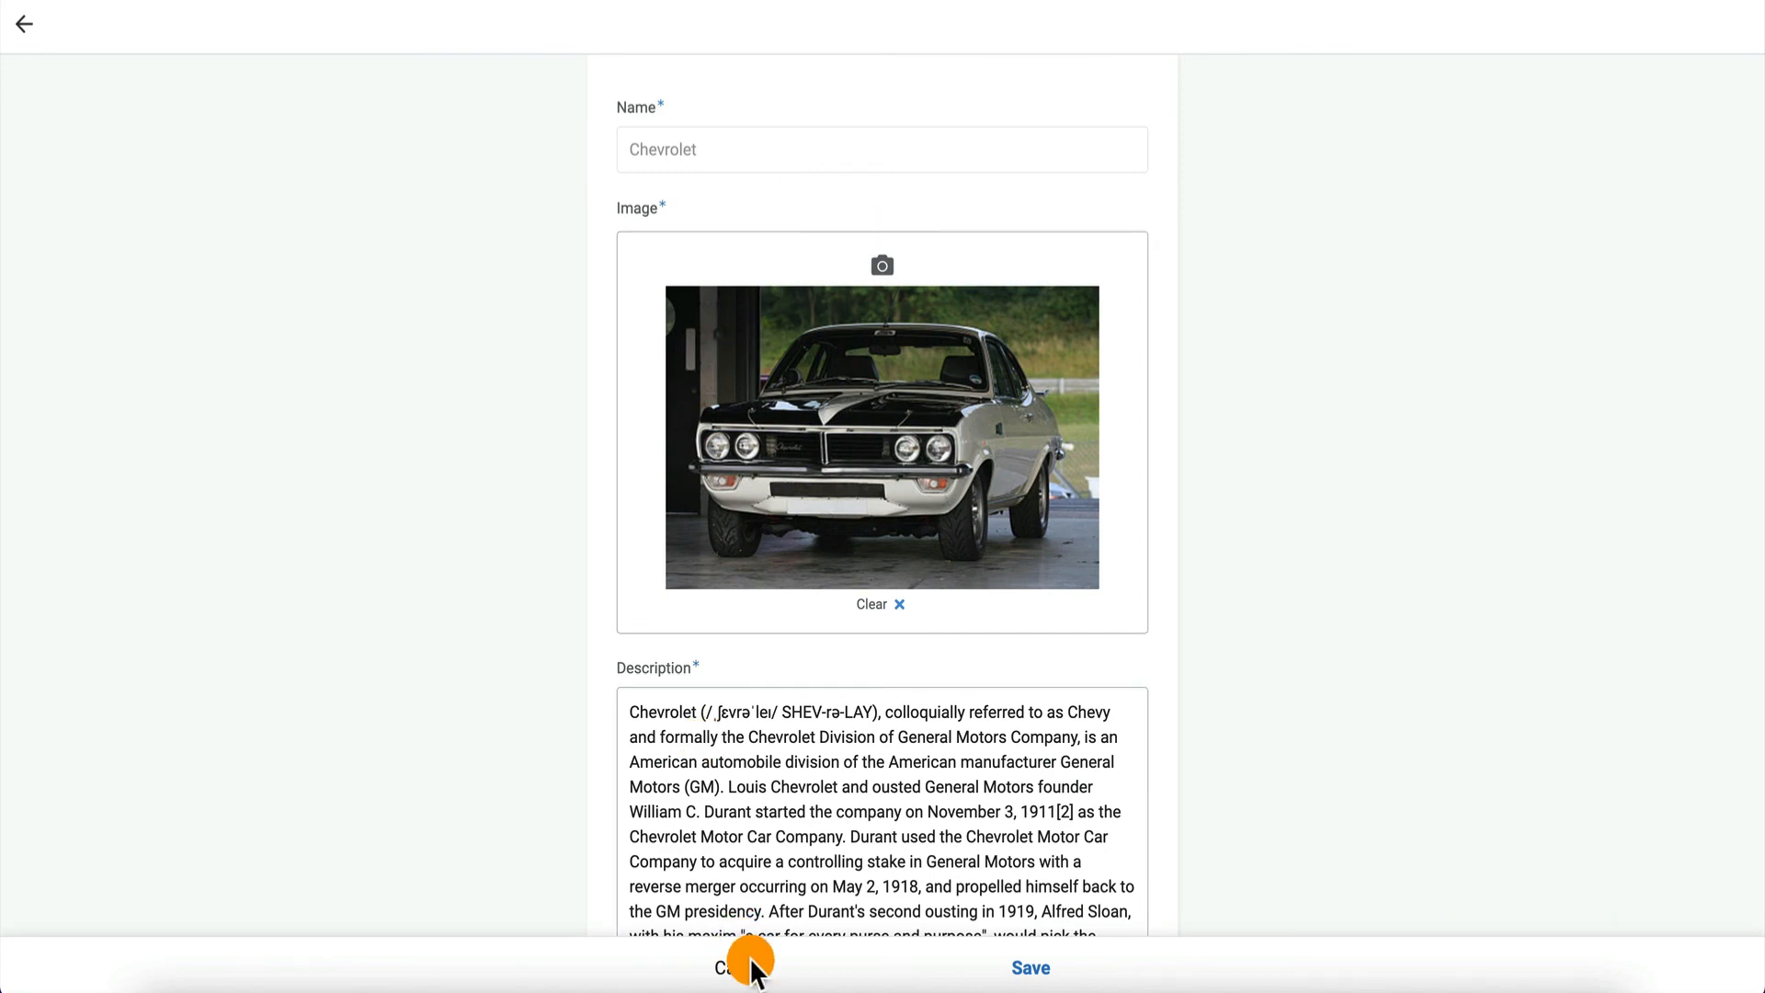
Return to the car gallery, open the blank form for adding a new car, and leave it without saving.
click(23, 28)
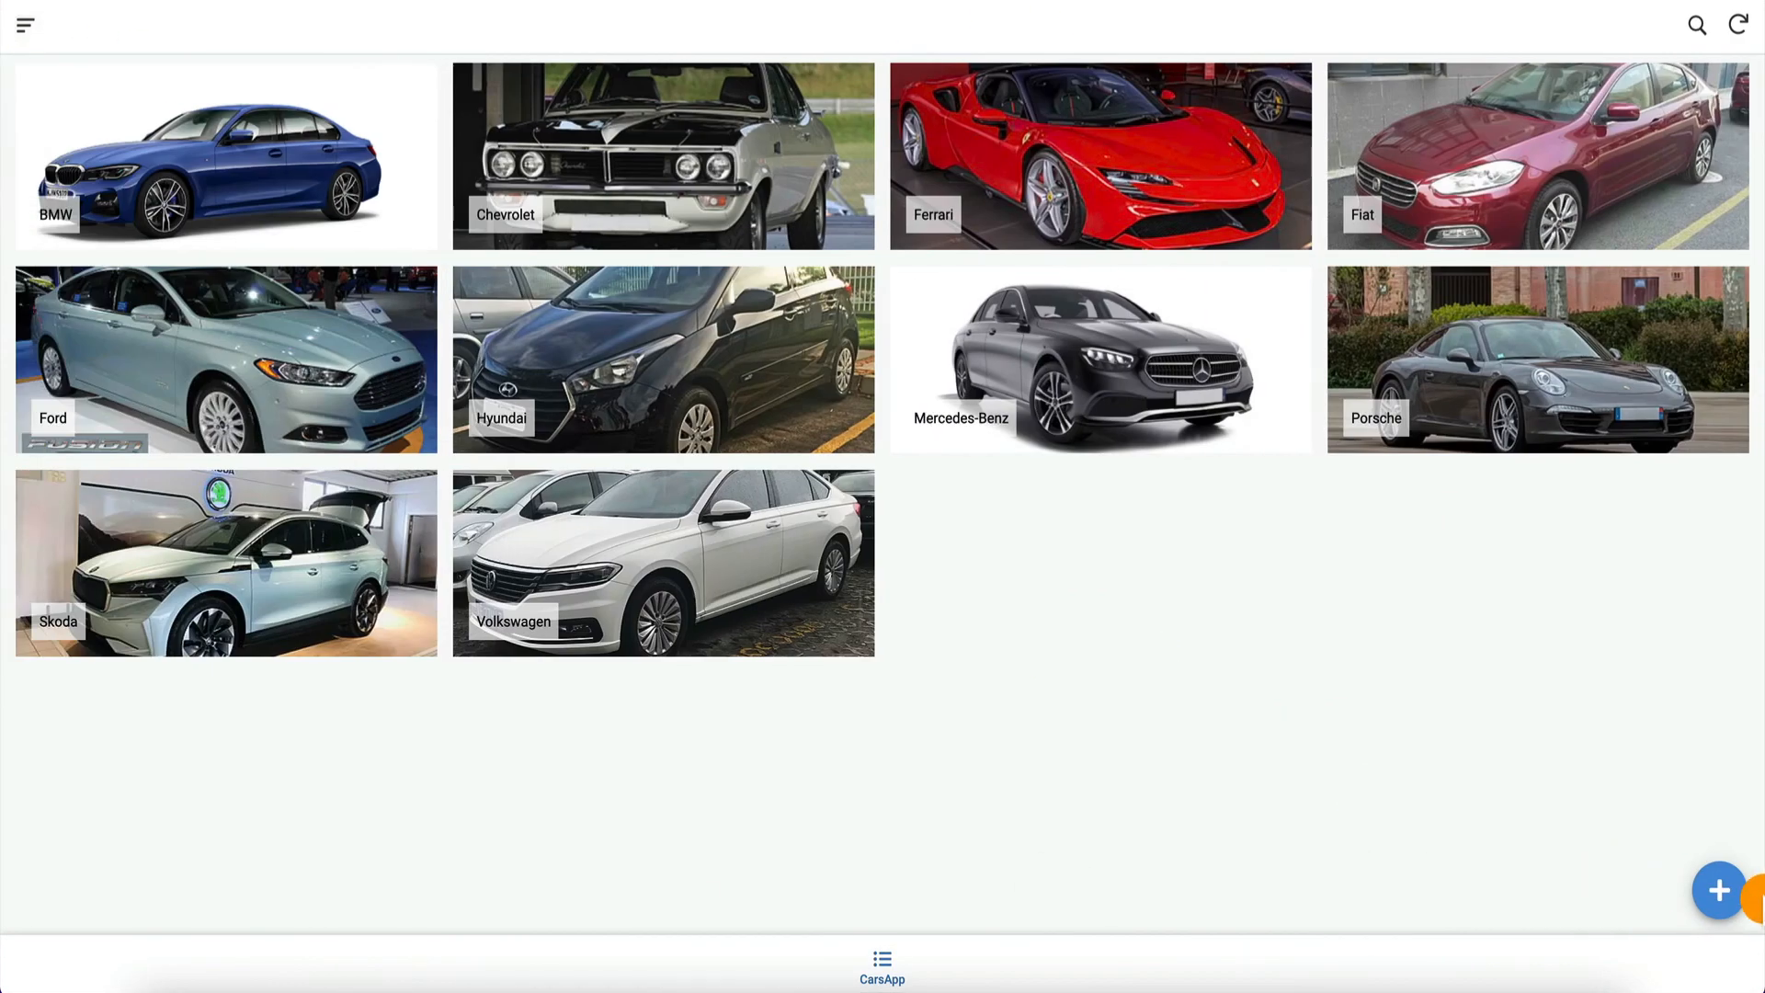
click(1726, 899)
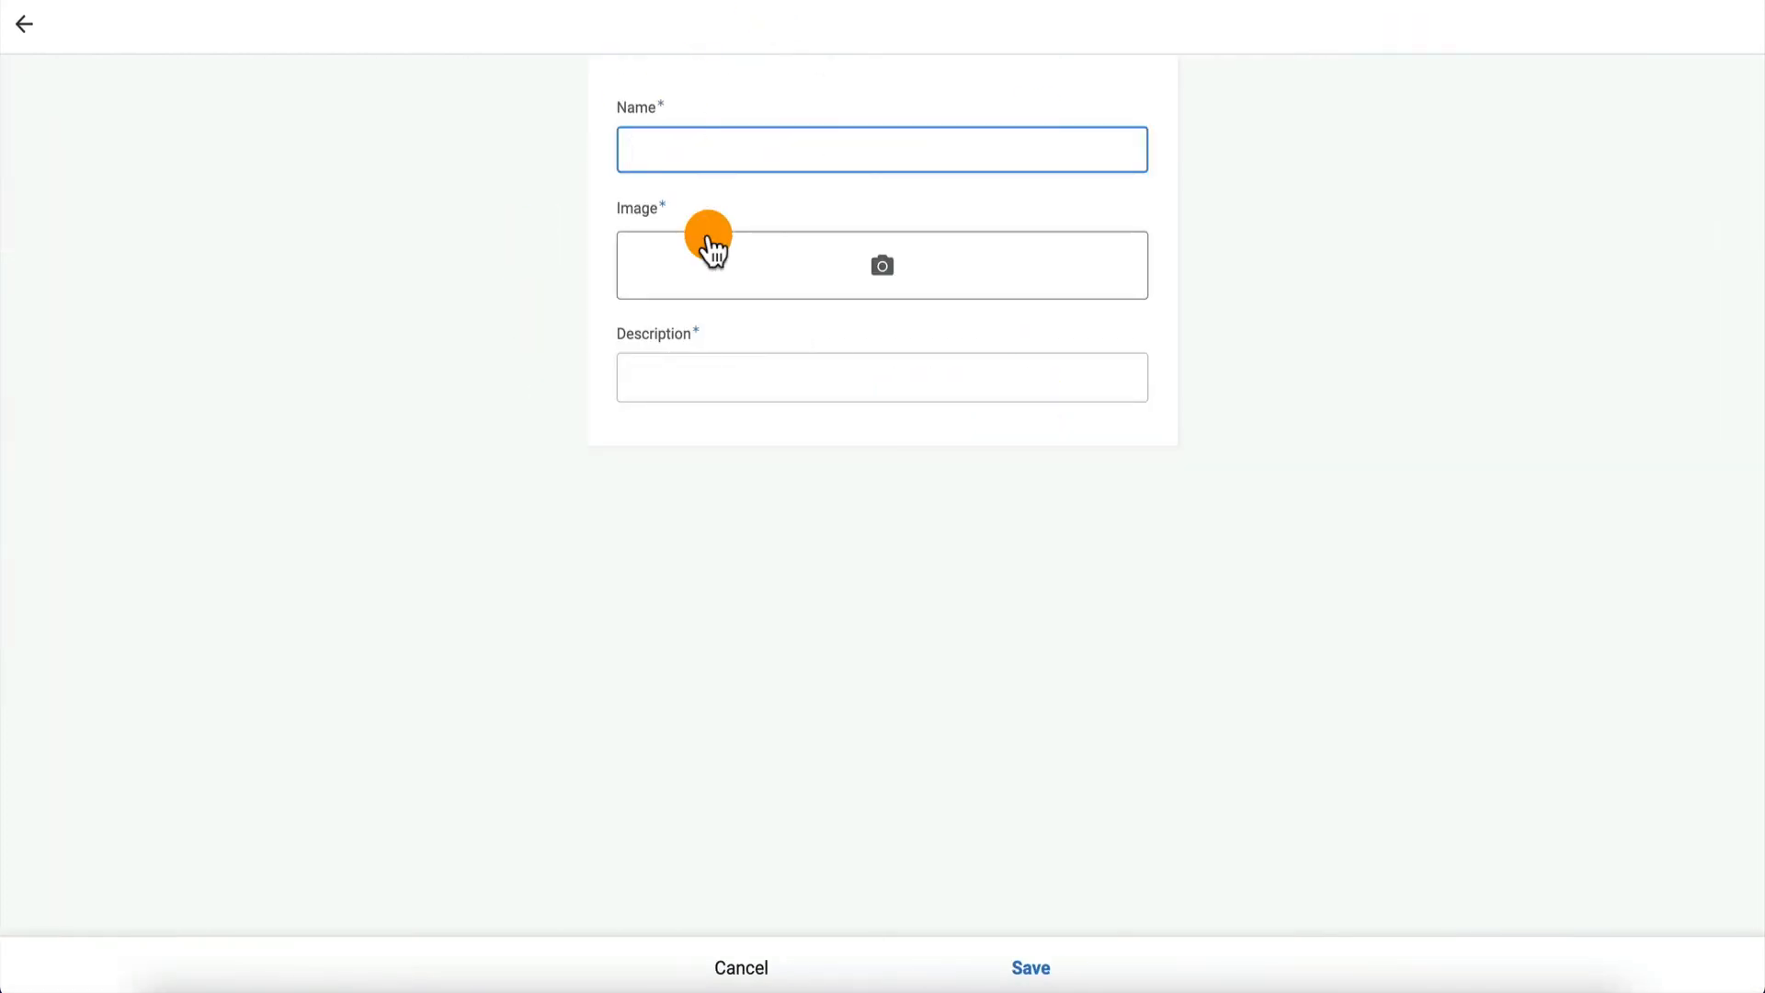
click(20, 39)
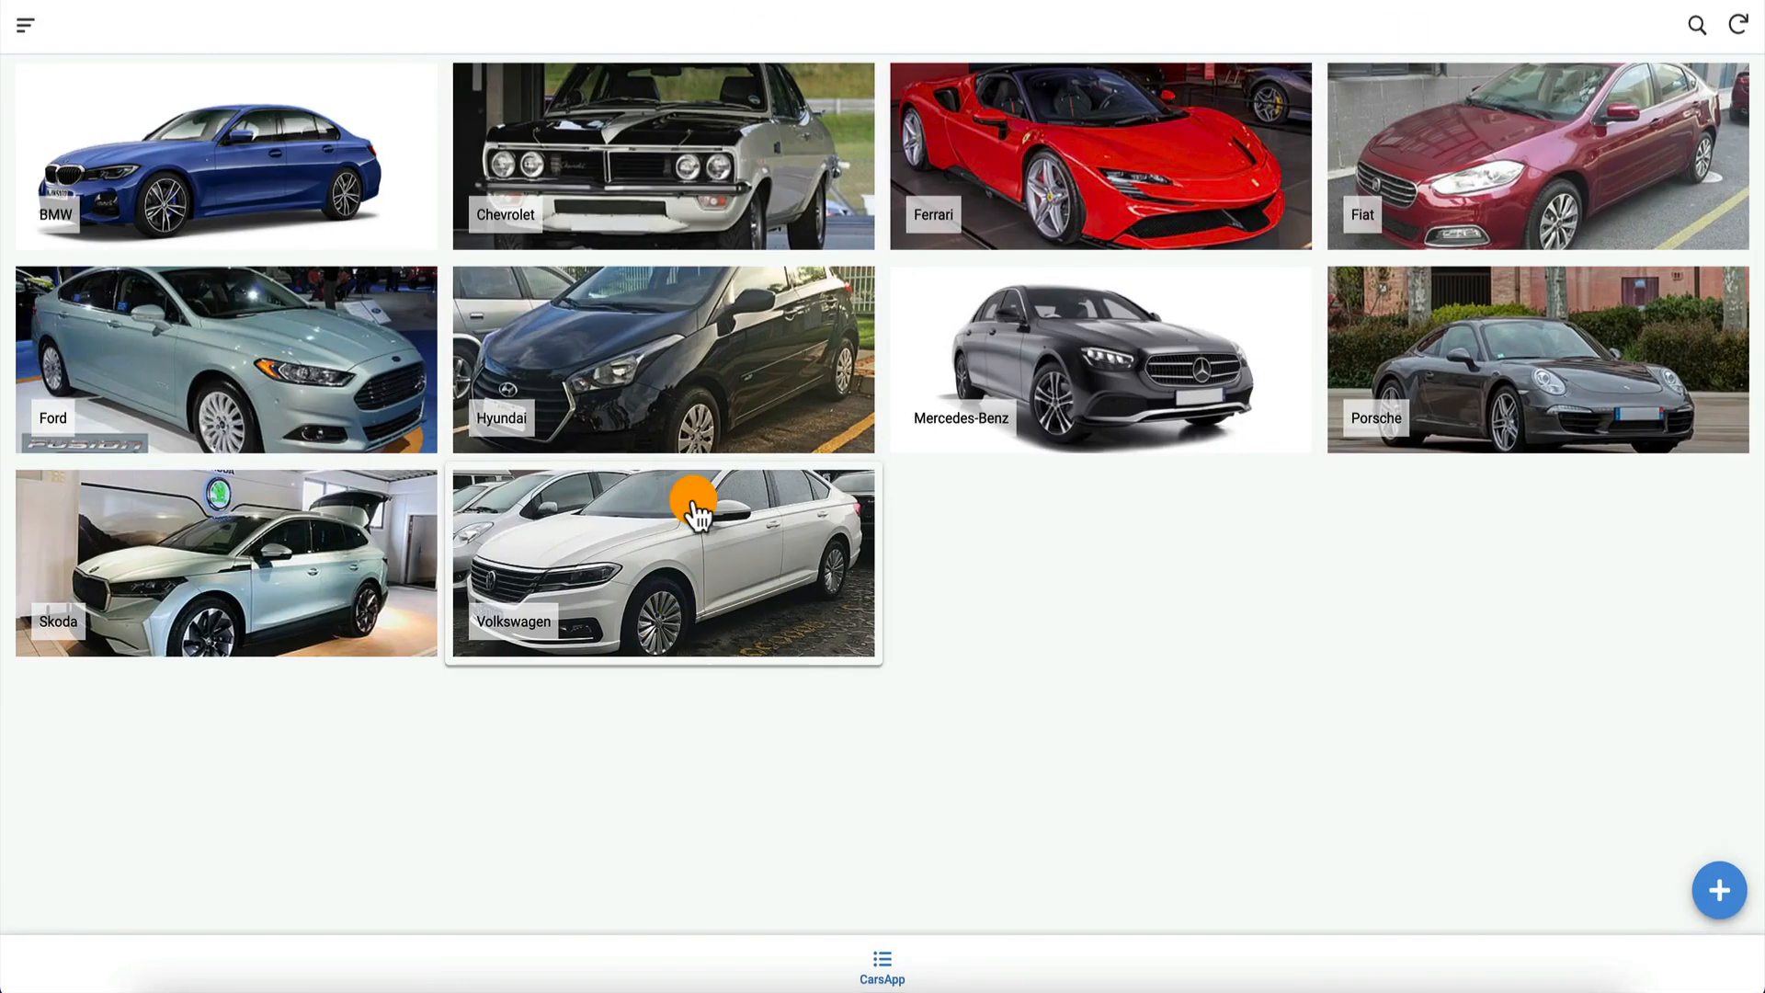
View the Ford record and its edit form, and go back to the car gallery without making changes.
click(284, 393)
click(1301, 894)
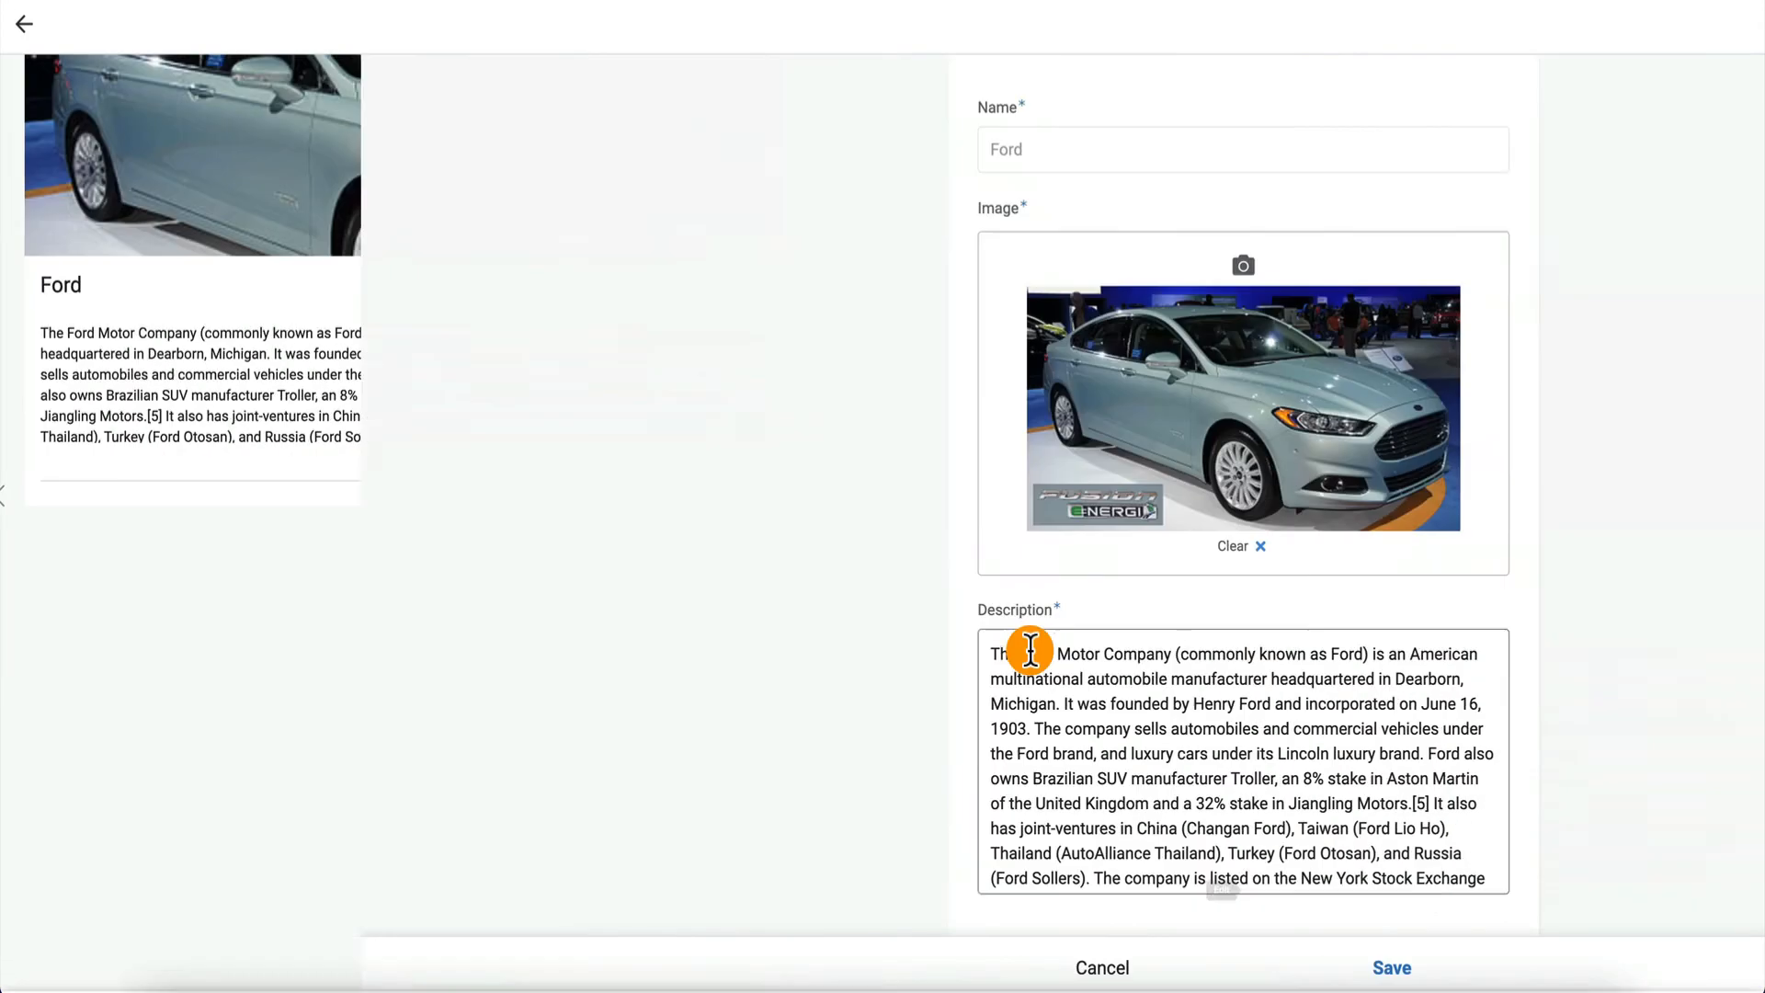
click(20, 39)
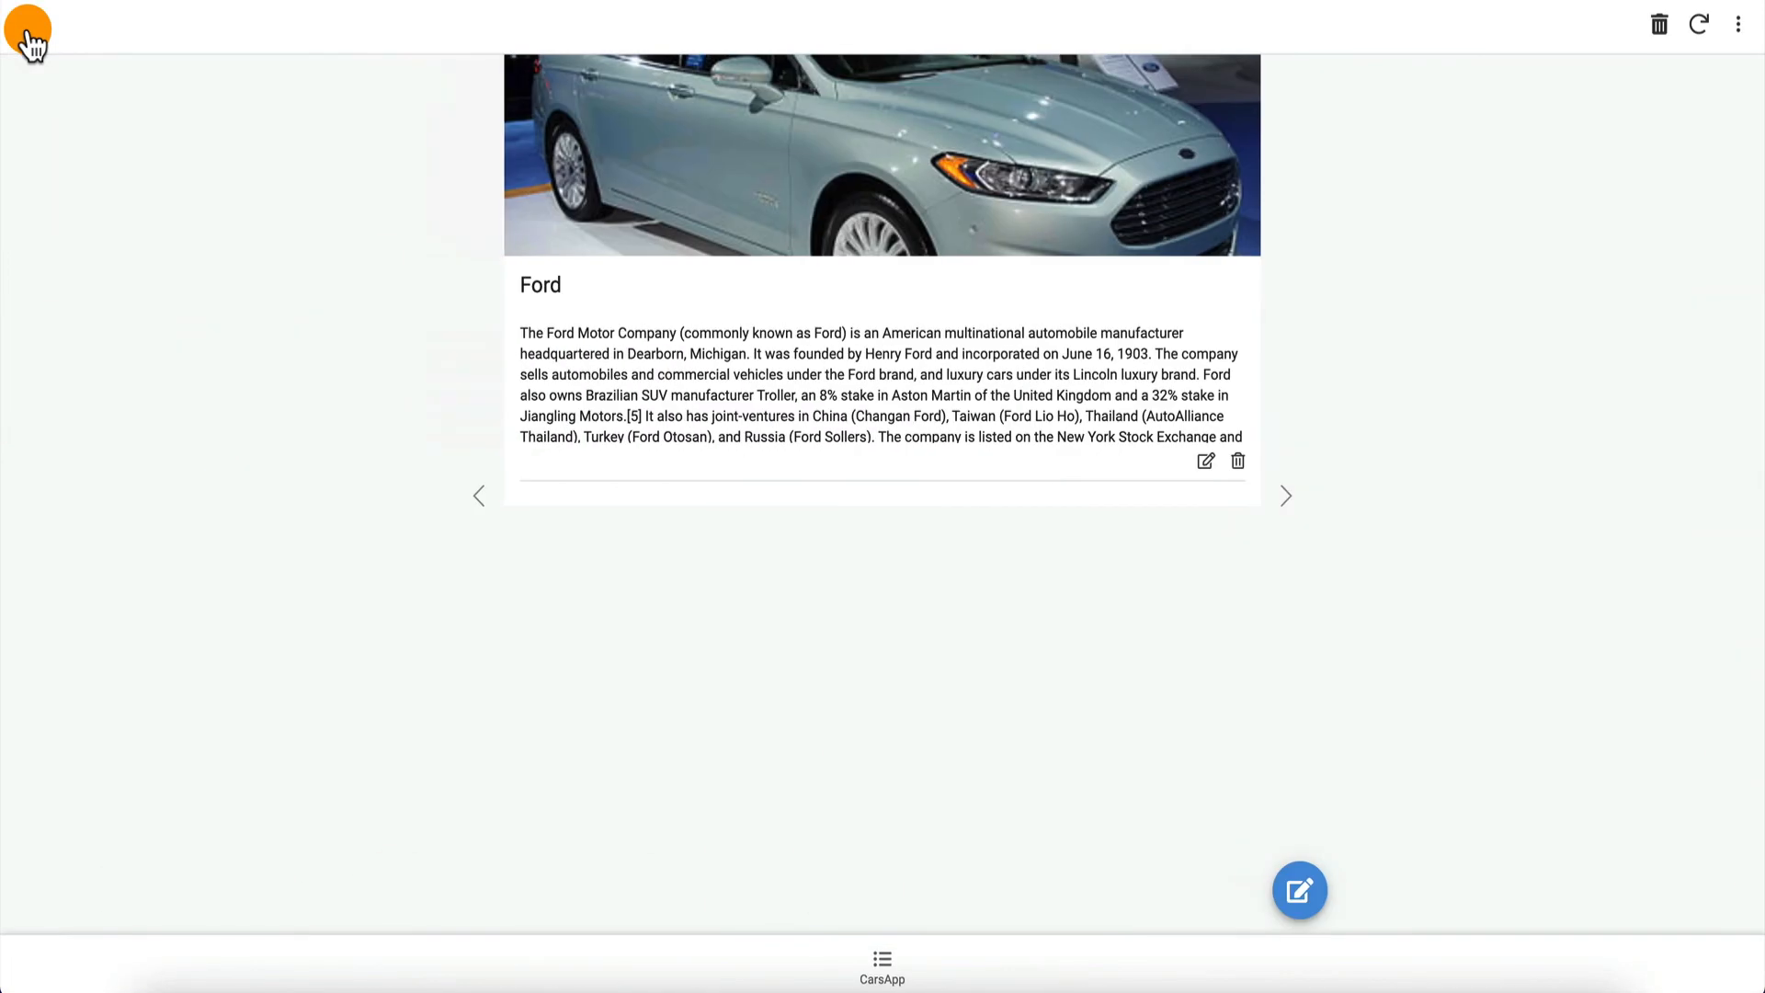
click(20, 39)
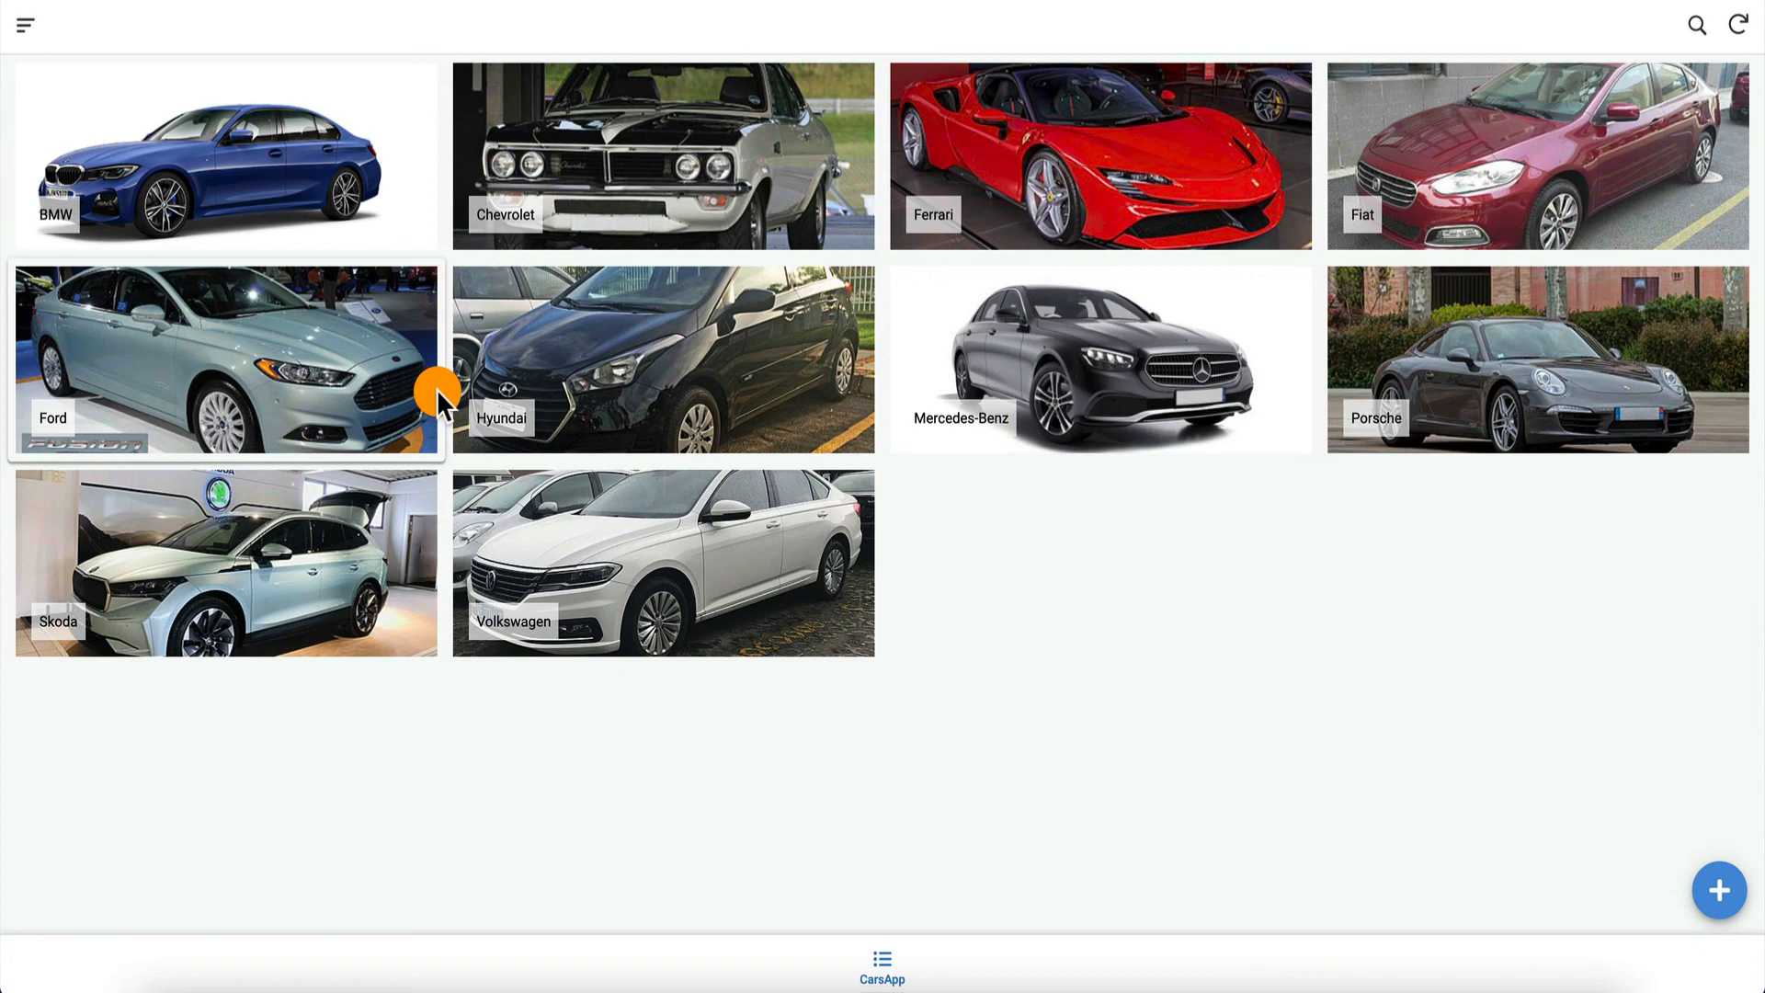